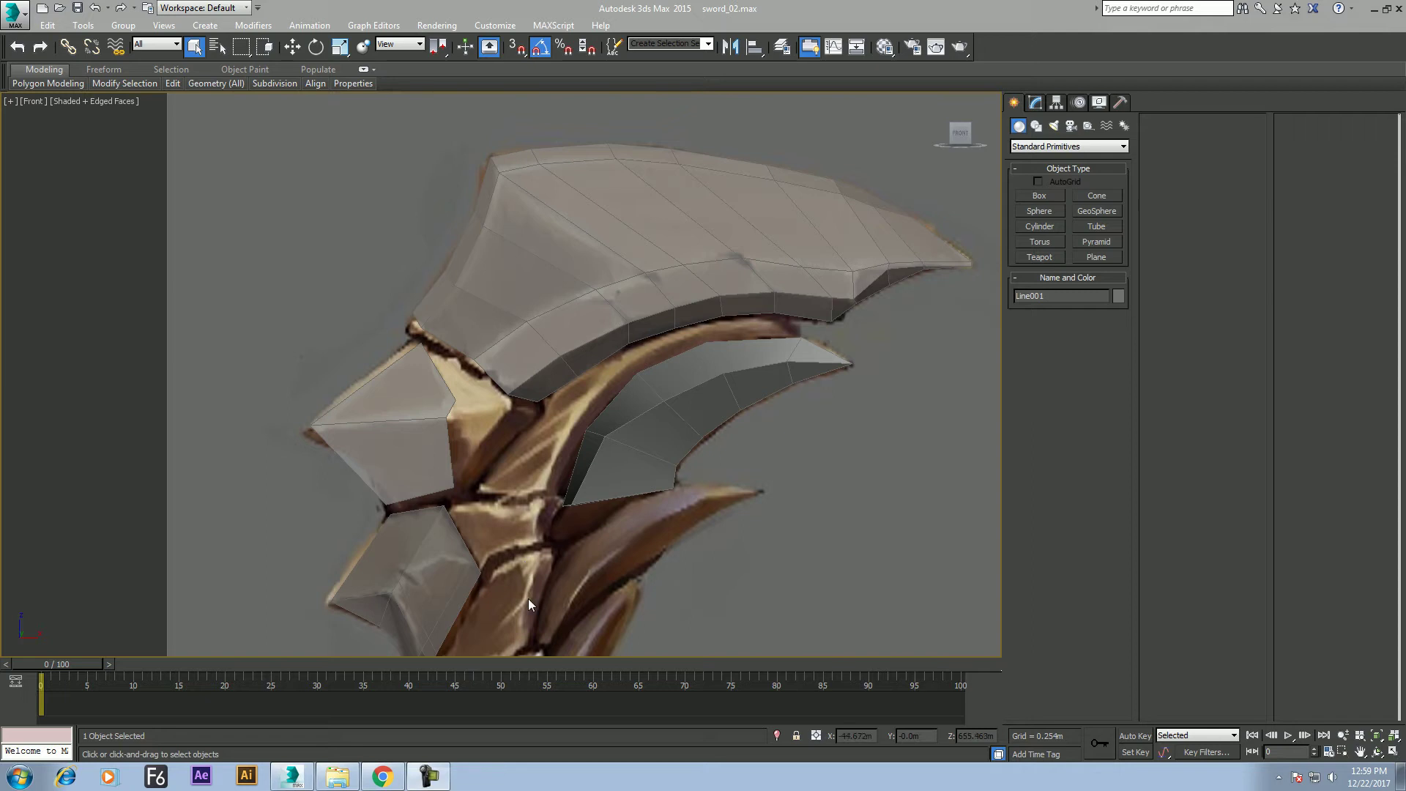
Open the Material Editor and make slot 07 the active material
{"action": "scroll", "coordinate": [512, 505], "scroll_direction": "down", "scroll_amount": 3}
{"action": "scroll", "coordinate": [495, 405], "scroll_direction": "down", "scroll_amount": 2}
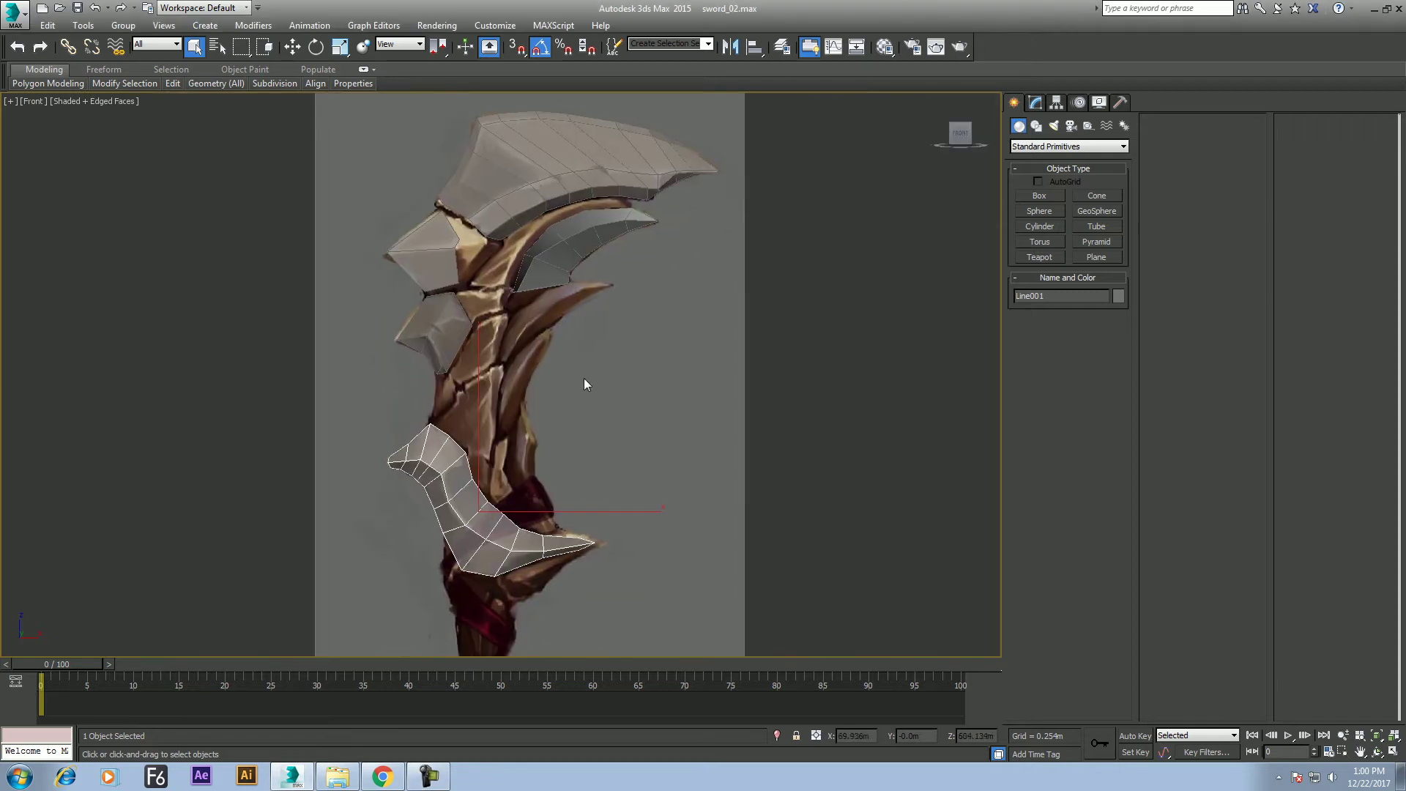
{"action": "left_click", "coordinate": [885, 47]}
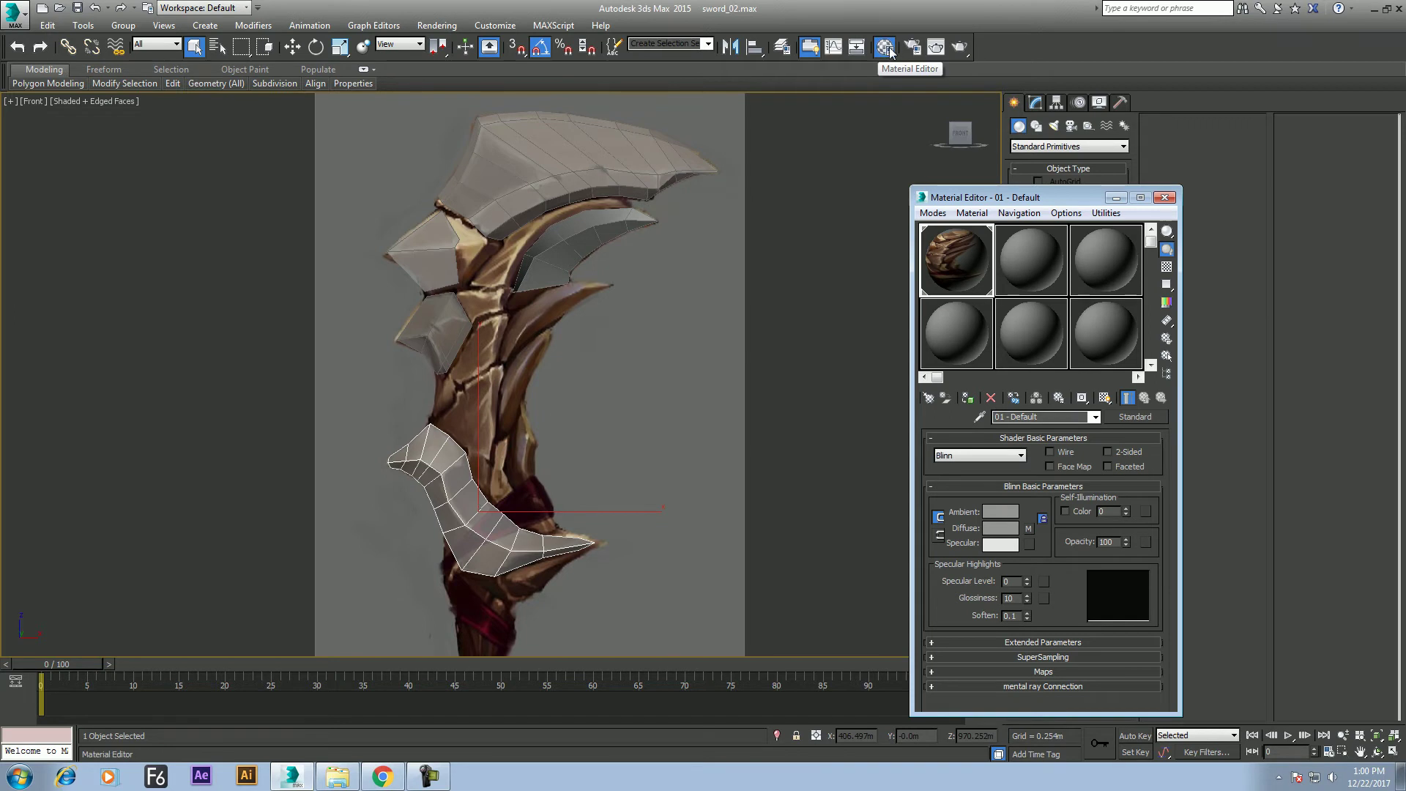
{"action": "left_click_drag", "start_coordinate": [1046, 200], "coordinate": [810, 153]}
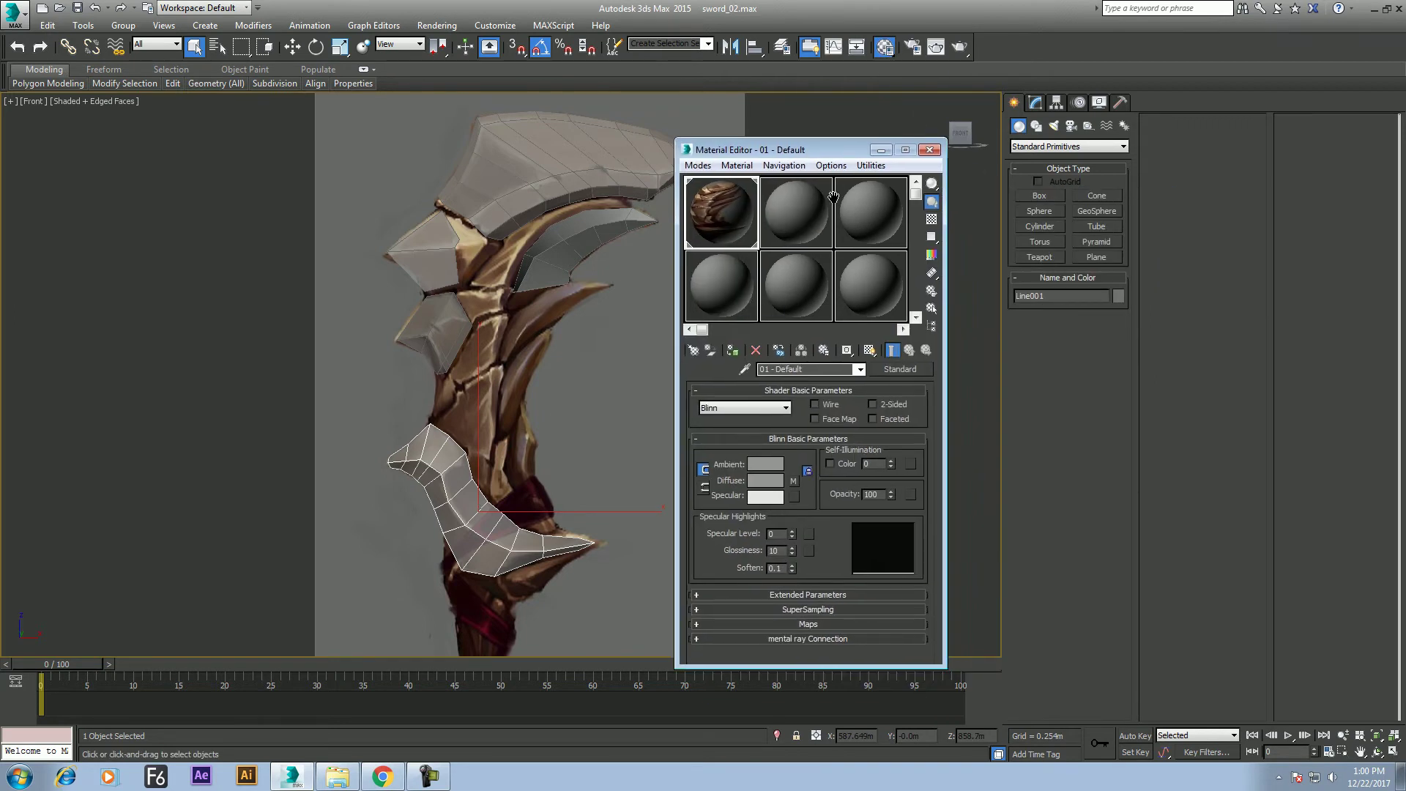
{"action": "left_click", "coordinate": [716, 288]}
{"action": "left_click_drag", "start_coordinate": [820, 150], "coordinate": [743, 80]}
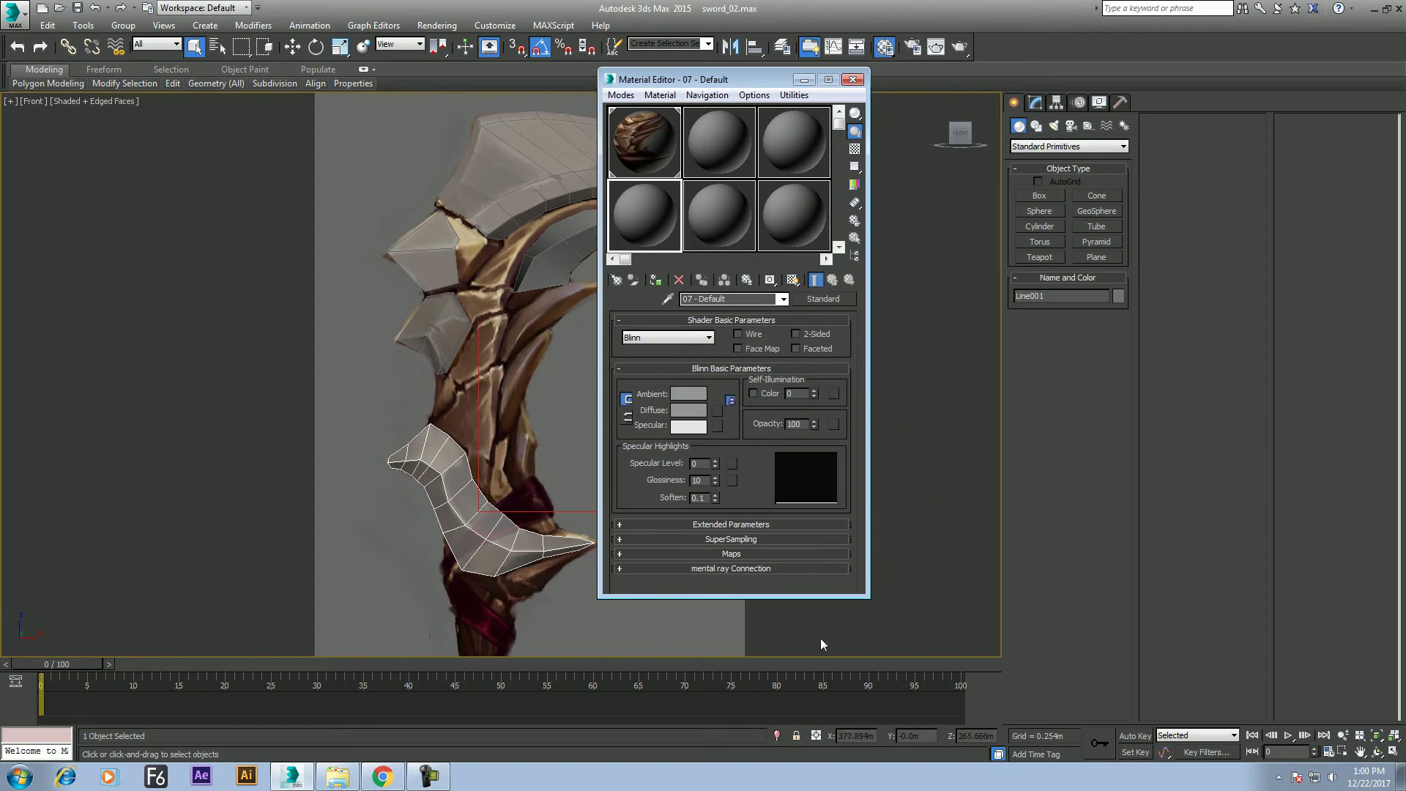
With Auto Key on, set material 07's opacity to 0 at frame 100
{"action": "left_click", "coordinate": [1134, 736]}
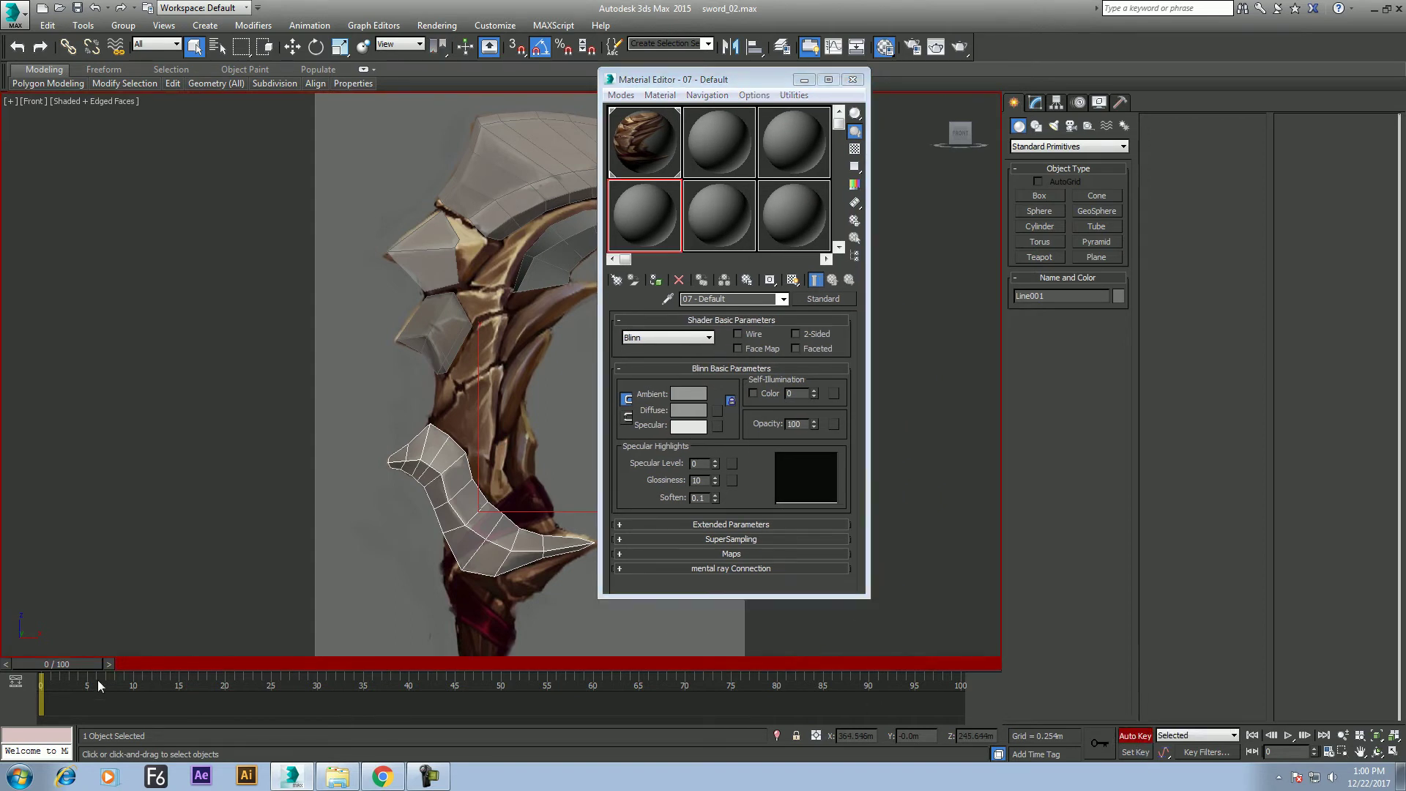
{"action": "mouse_move", "coordinate": [47, 670]}
{"action": "left_mouse_down"}
{"action": "mouse_move", "coordinate": [667, 665]}
{"action": "mouse_move", "coordinate": [1099, 698]}
{"action": "left_mouse_up"}
{"action": "mouse_move", "coordinate": [961, 700]}
{"action": "left_mouse_down"}
{"action": "mouse_move", "coordinate": [29, 696]}
{"action": "mouse_move", "coordinate": [685, 674]}
{"action": "mouse_move", "coordinate": [574, 667]}
{"action": "mouse_move", "coordinate": [15, 701]}
{"action": "mouse_move", "coordinate": [1028, 702]}
{"action": "left_mouse_up"}
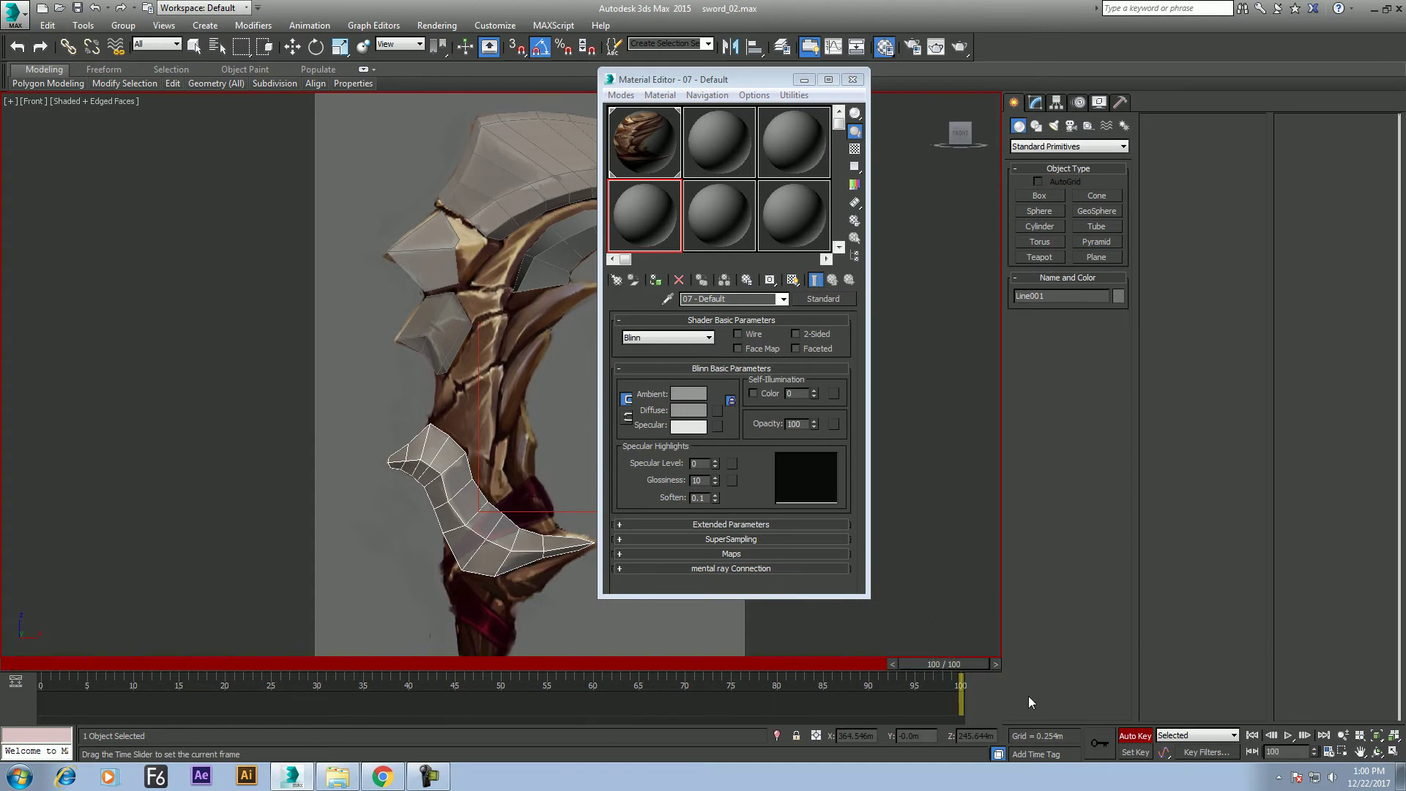
{"action": "key", "text": "q"}
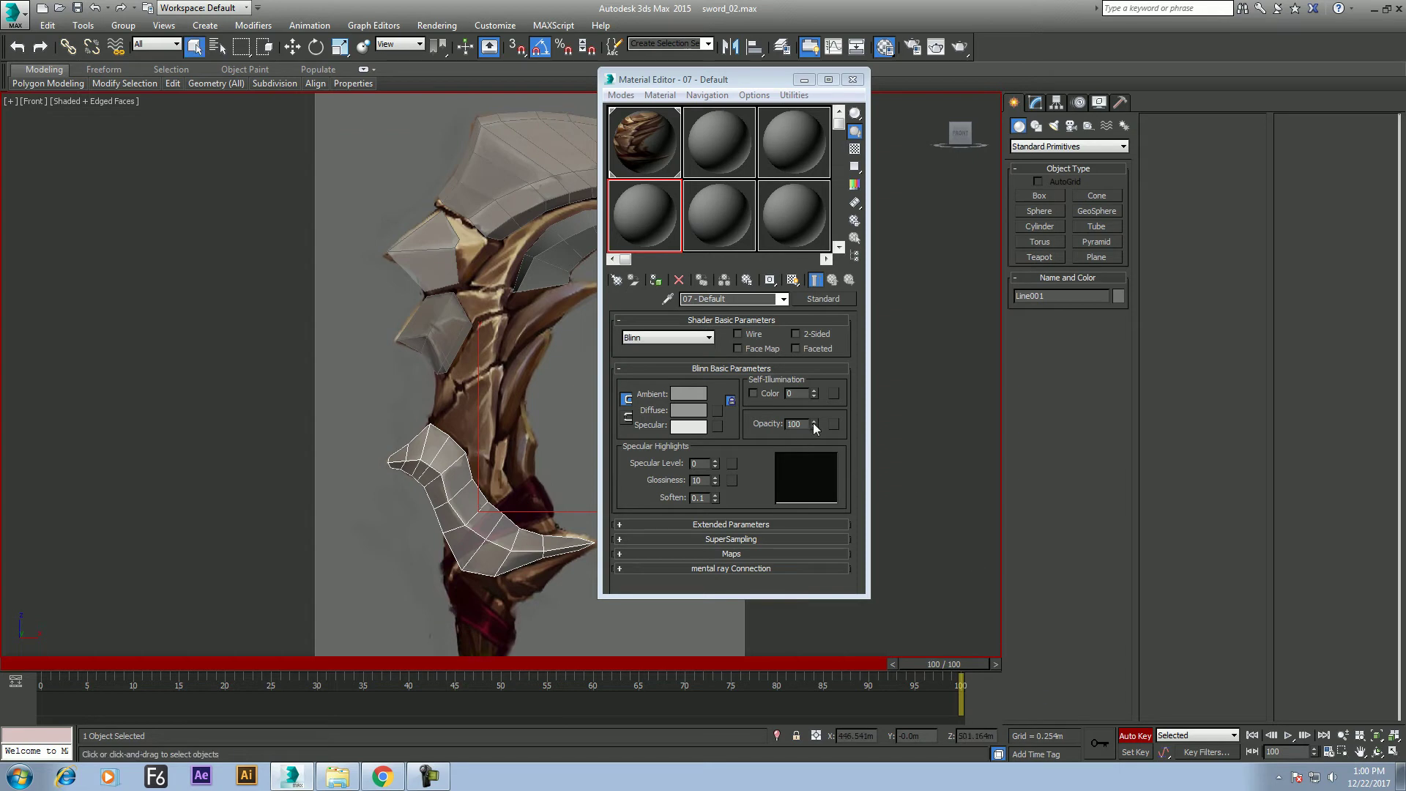
{"action": "right_click", "coordinate": [814, 426]}
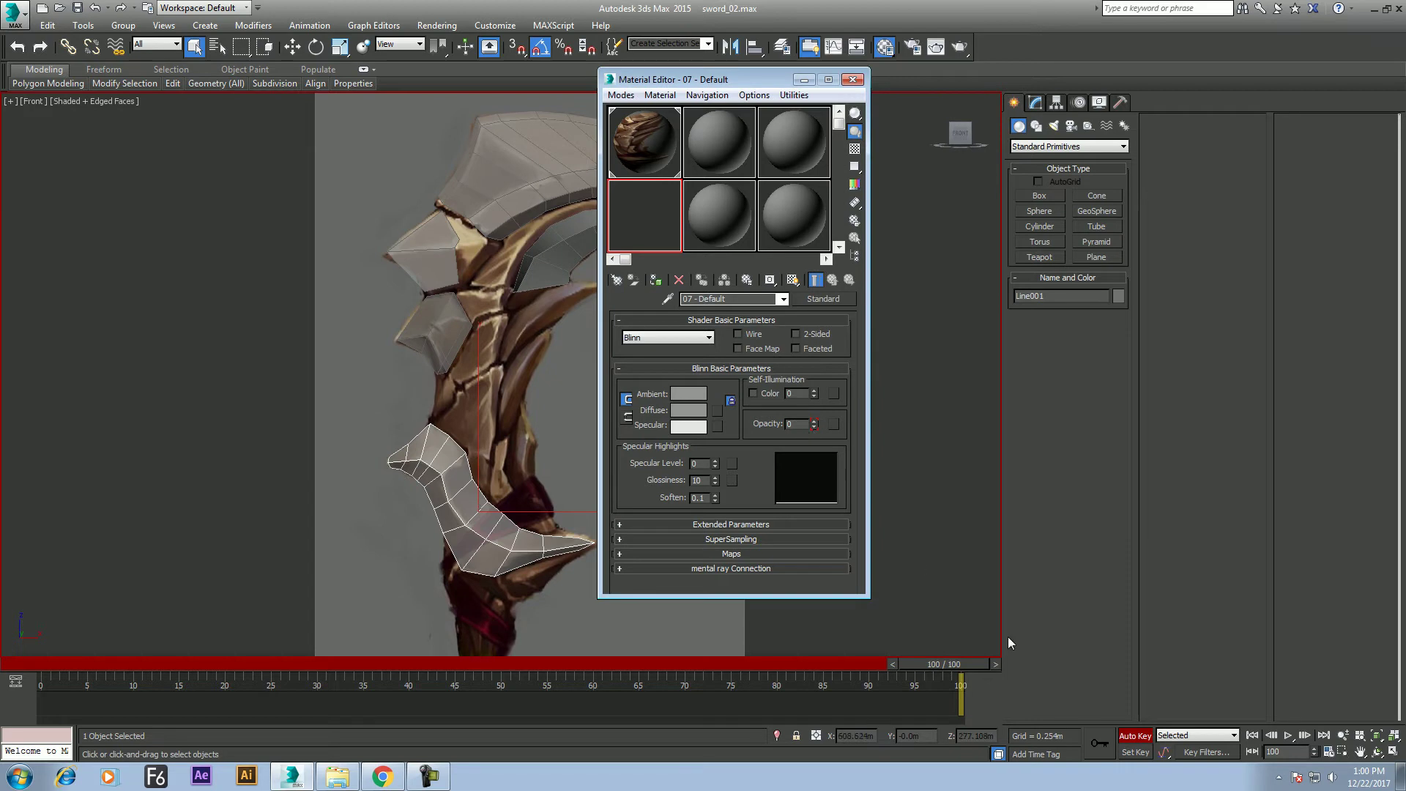
{"action": "mouse_move", "coordinate": [982, 664]}
{"action": "left_mouse_down"}
{"action": "mouse_move", "coordinate": [119, 689]}
{"action": "mouse_move", "coordinate": [100, 647]}
{"action": "mouse_move", "coordinate": [974, 663]}
{"action": "left_mouse_up"}
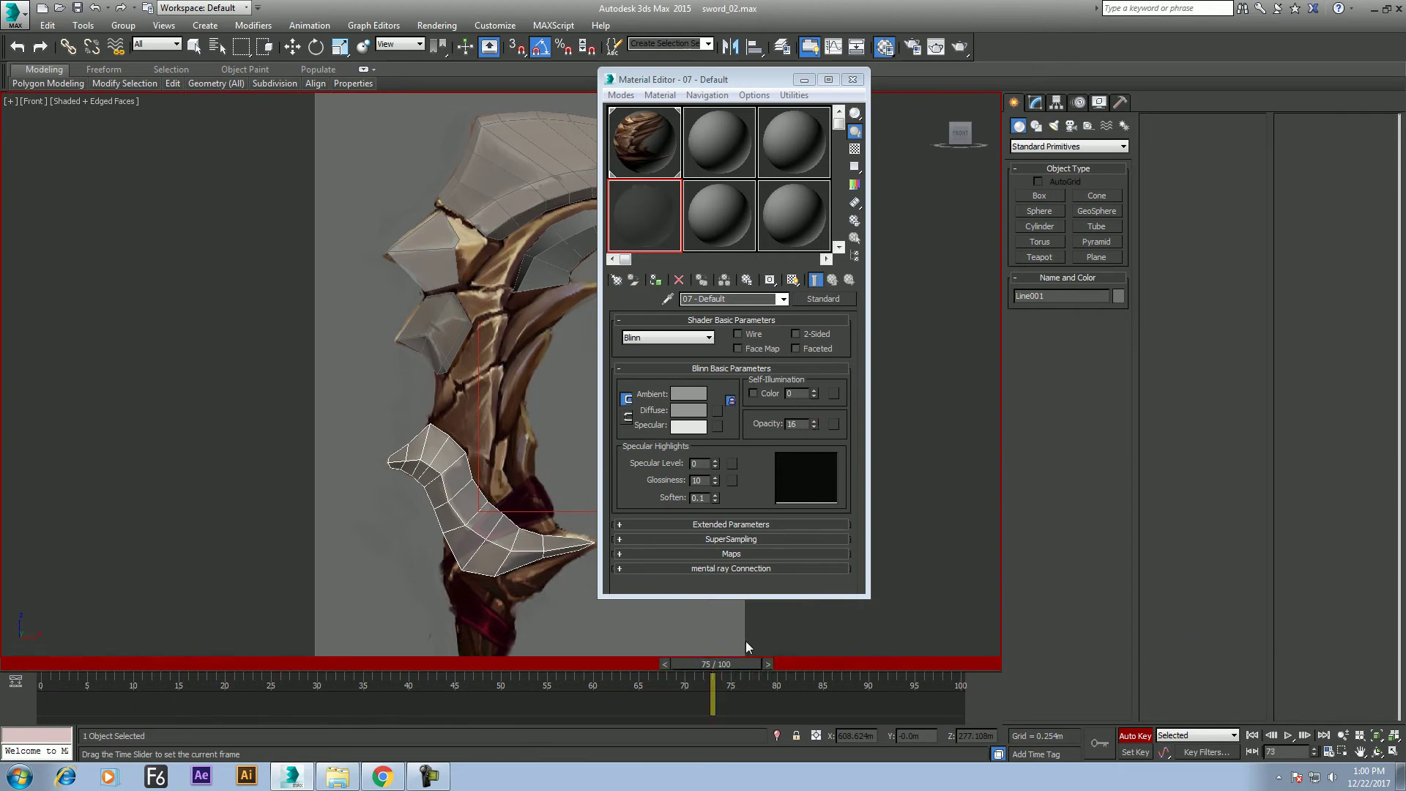
{"action": "left_click", "coordinate": [1140, 738]}
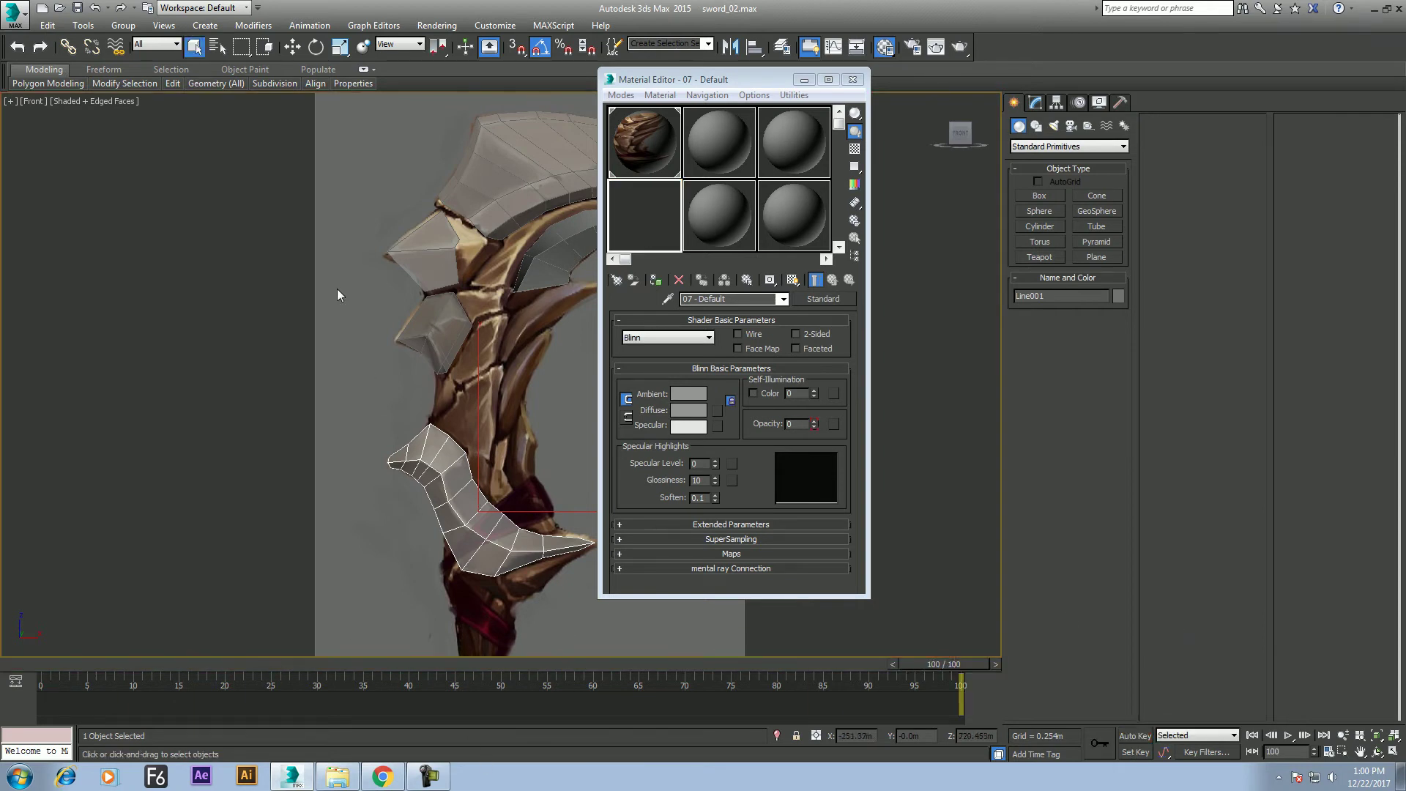
Give the four sword pieces material 07, preview its fade across the timeline, and close the Material Editor
{"action": "left_click_drag", "start_coordinate": [285, 137], "coordinate": [450, 522]}
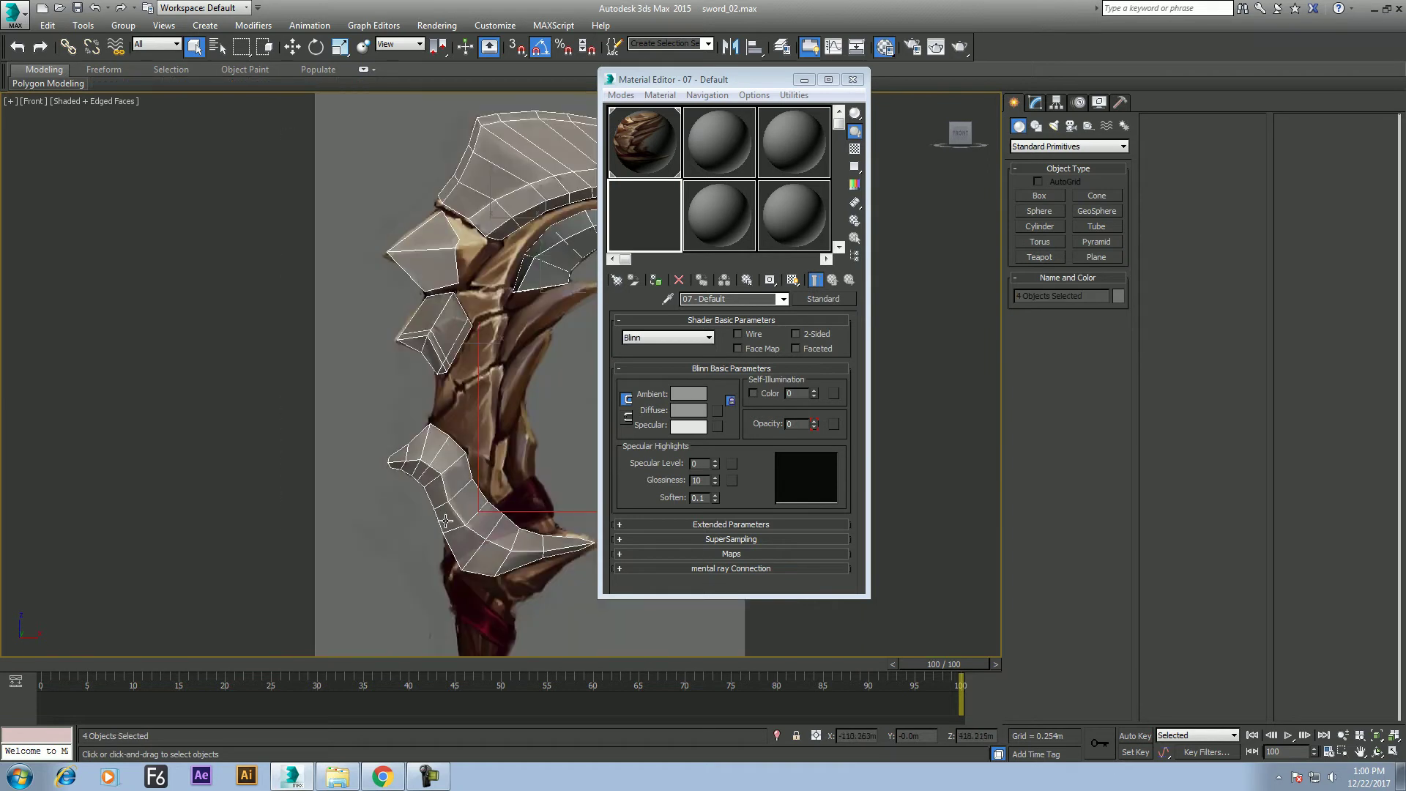
{"action": "middle_click_drag", "start_coordinate": [445, 521], "coordinate": [414, 596]}
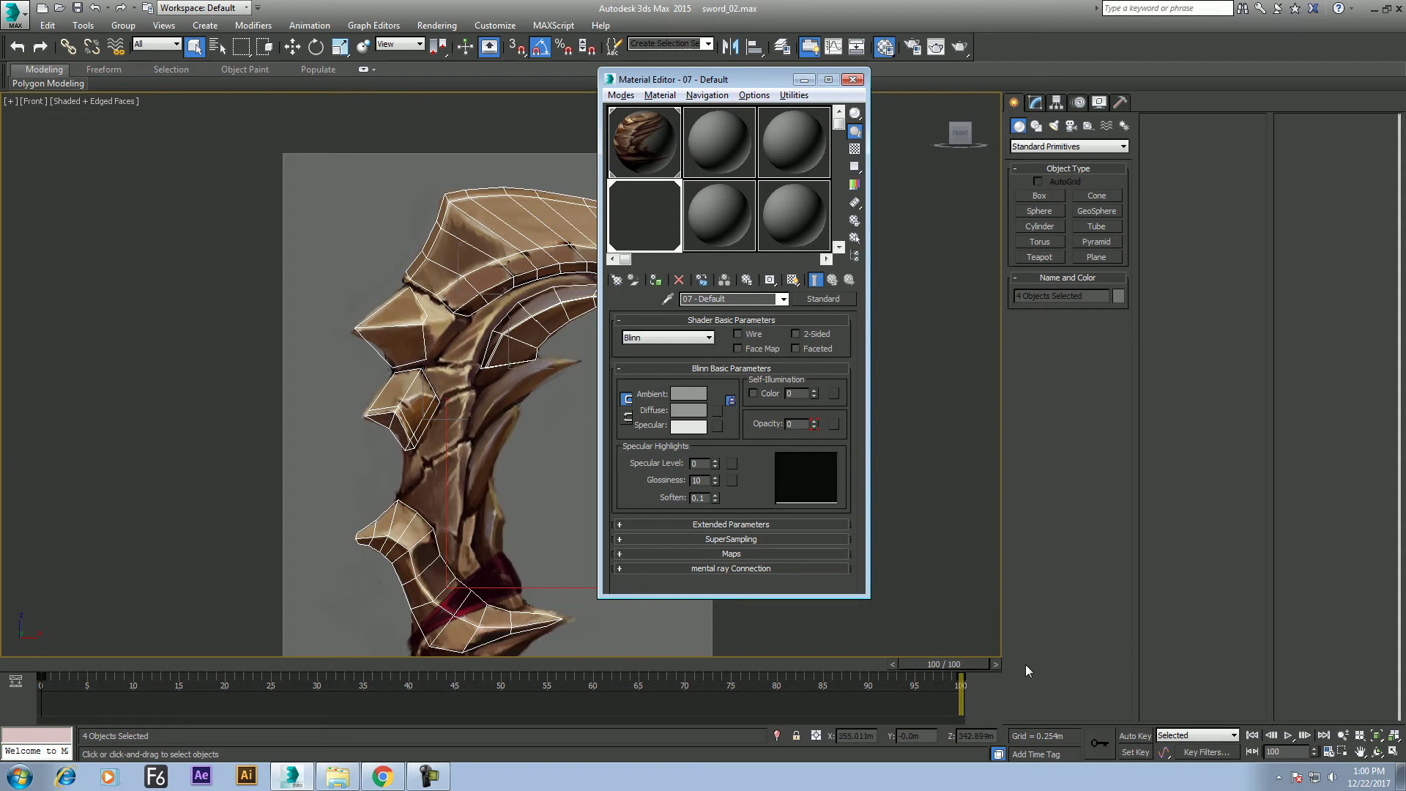
{"action": "left_click", "coordinate": [965, 671]}
{"action": "left_click_drag", "start_coordinate": [894, 665], "coordinate": [104, 729]}
{"action": "left_click_drag", "start_coordinate": [11, 741], "coordinate": [882, 744]}
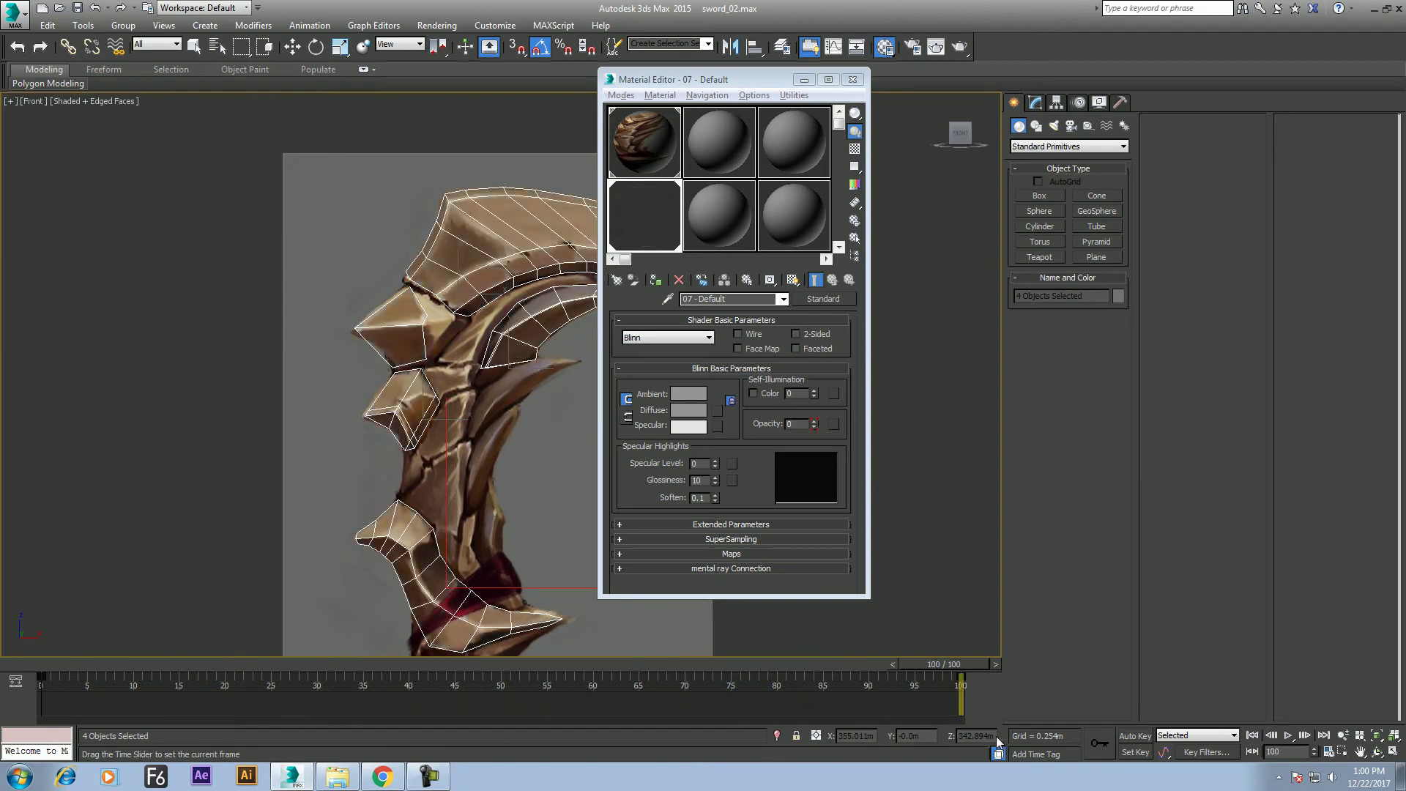
{"action": "left_click", "coordinate": [852, 79]}
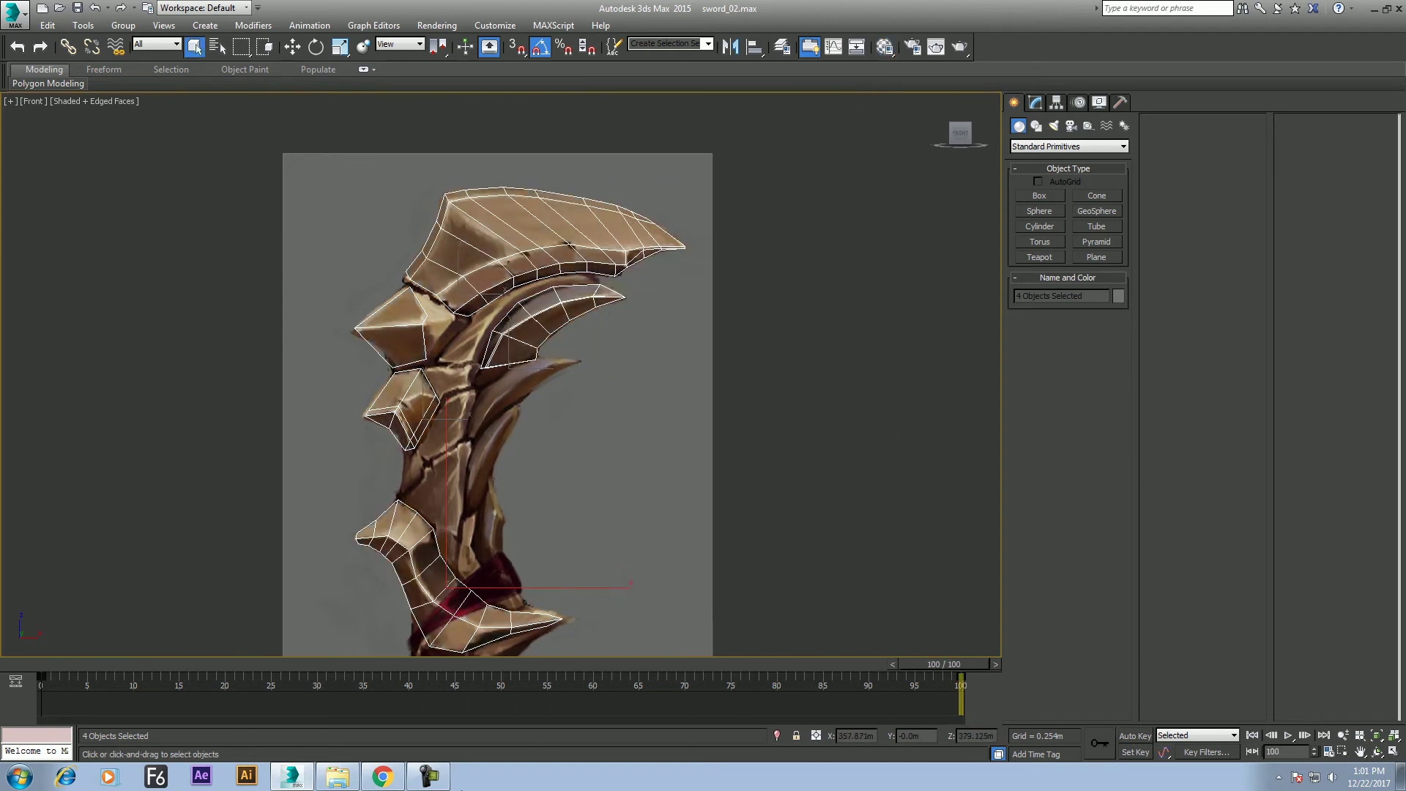
Clear the selection, select the curved spike Pyramid001, and switch to Move
{"action": "left_click", "coordinate": [428, 776]}
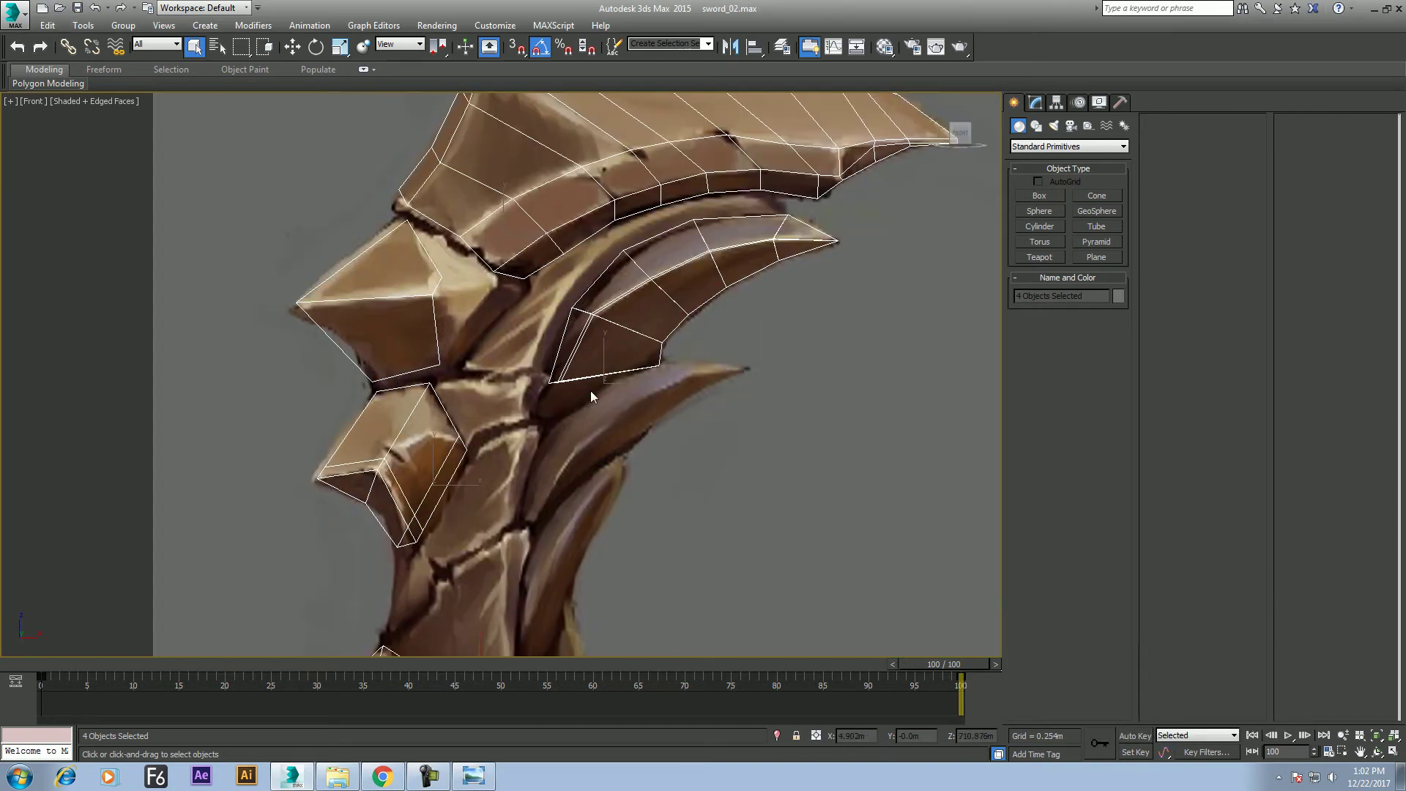
{"action": "left_click", "coordinate": [590, 389]}
{"action": "mouse_move", "coordinate": [590, 390]}
{"action": "middle_mouse_down"}
{"action": "mouse_move", "coordinate": [708, 291]}
{"action": "mouse_move", "coordinate": [659, 504]}
{"action": "middle_mouse_up"}
{"action": "left_click", "coordinate": [791, 270]}
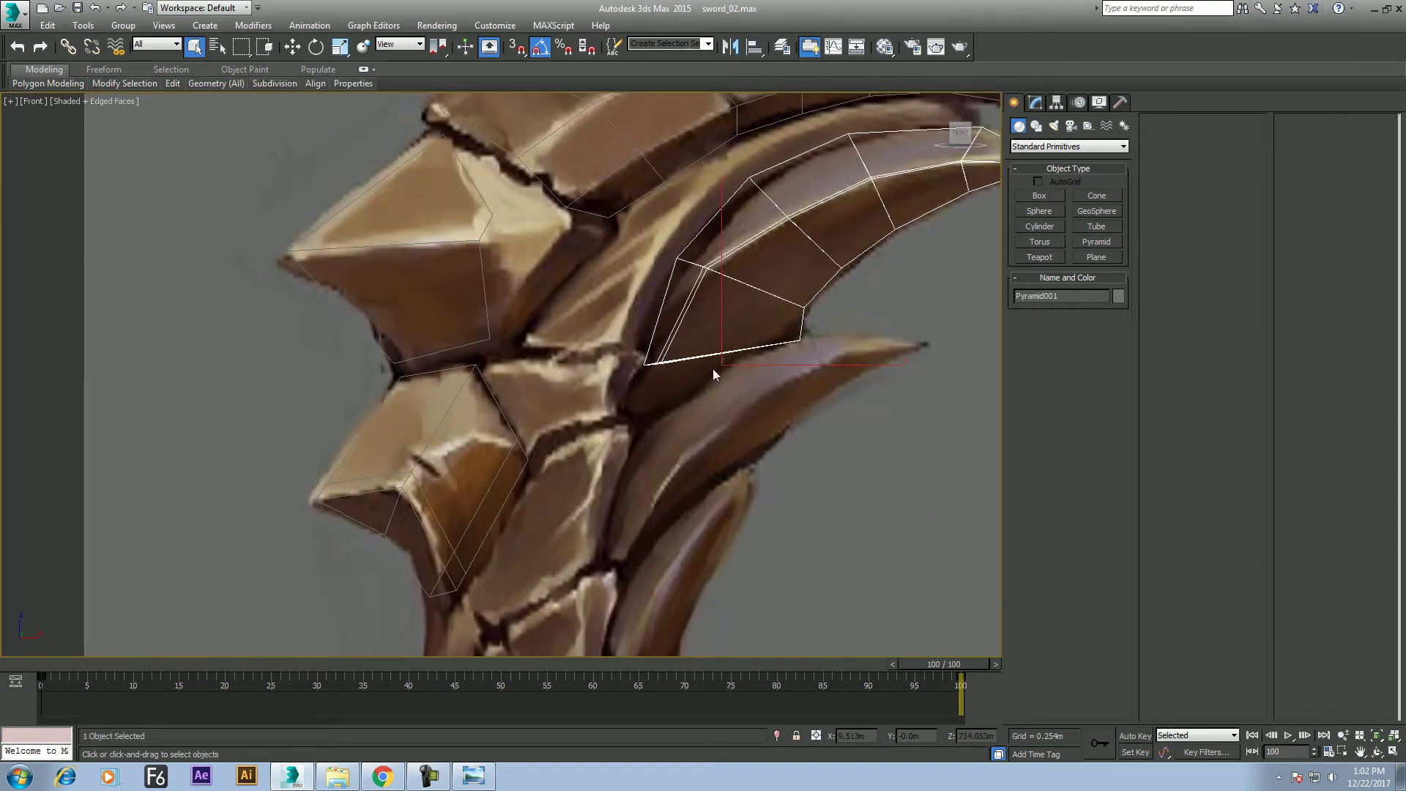
{"action": "key", "text": "w"}
Shift-drag spike Pyramid002 slightly up-right to make a copy
{"action": "middle_click_drag", "start_coordinate": [713, 369], "coordinate": [568, 523]}
{"action": "left_click", "coordinate": [621, 466]}
{"action": "left_click_drag", "start_coordinate": [621, 467], "coordinate": [648, 520], "text": "shift"}
{"action": "left_click", "coordinate": [703, 450]}
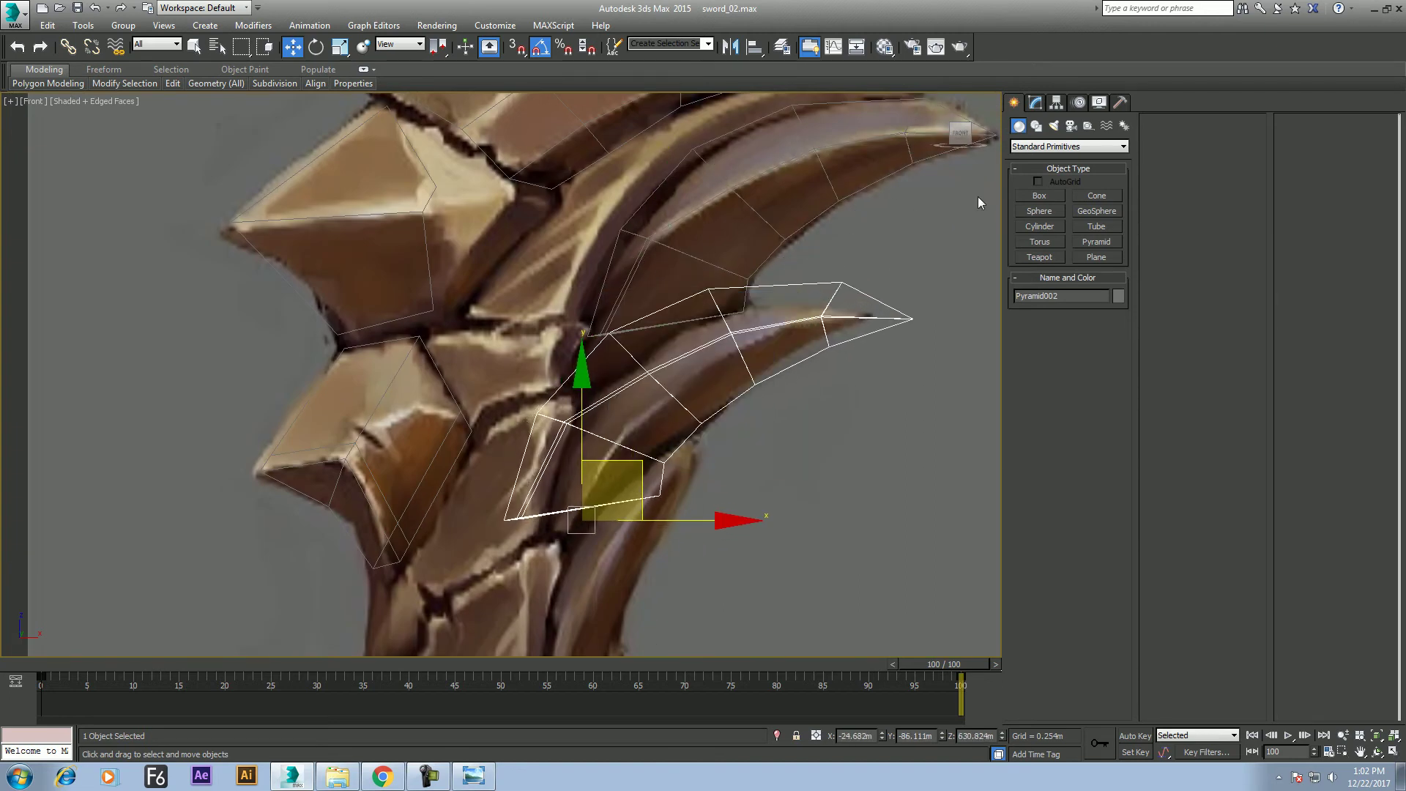
Open the Modifier List on the Modify panel for the copied spike
{"action": "left_click", "coordinate": [1034, 104]}
{"action": "left_click", "coordinate": [1069, 140]}
{"action": "scroll", "coordinate": [1069, 141], "scroll_direction": "down", "scroll_amount": 3}
{"action": "scroll", "coordinate": [1075, 169], "scroll_direction": "down", "scroll_amount": 5}
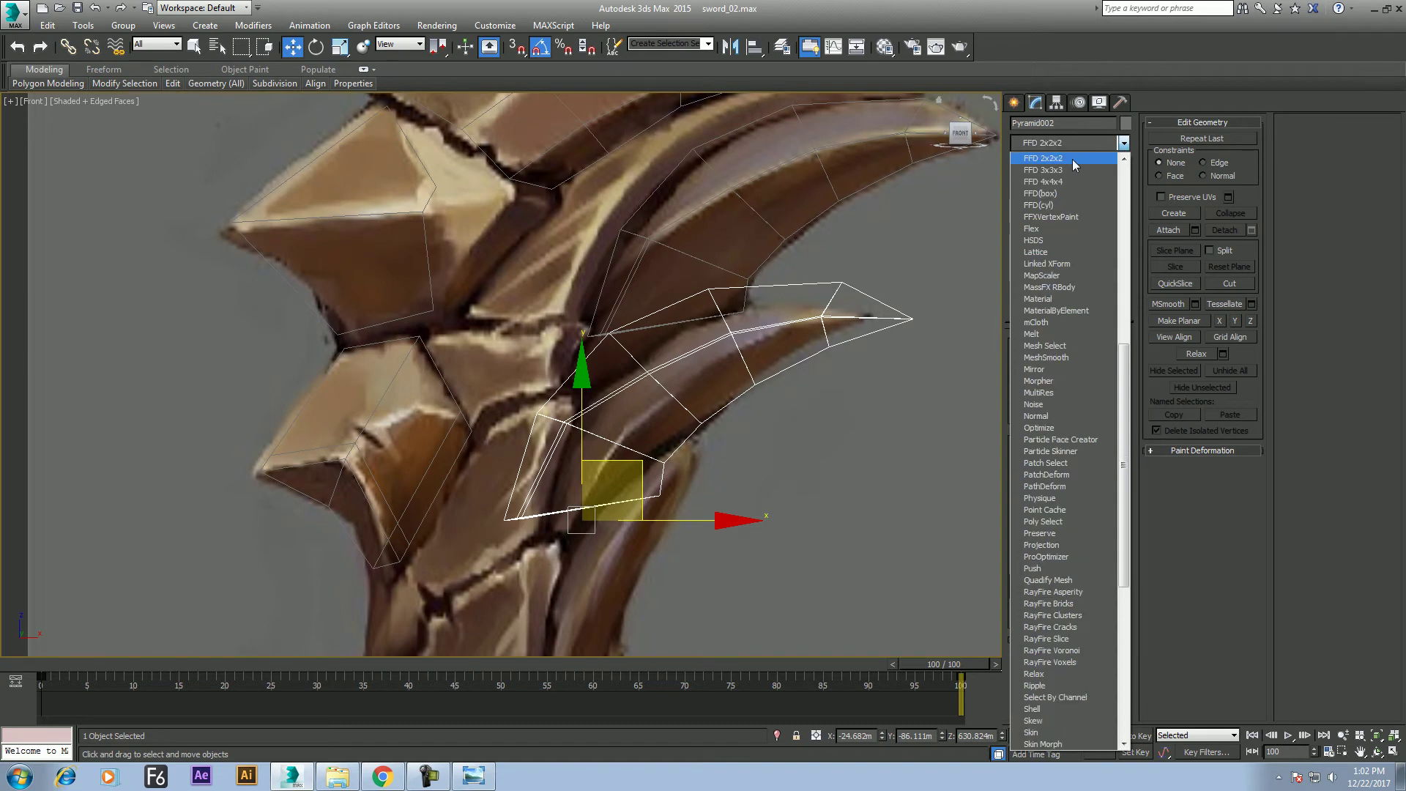
Add then remove an FFD 2x2x2 modifier, and scale the spike down slightly
{"action": "left_click", "coordinate": [1072, 160]}
{"action": "middle_click_drag", "start_coordinate": [742, 423], "coordinate": [757, 417]}
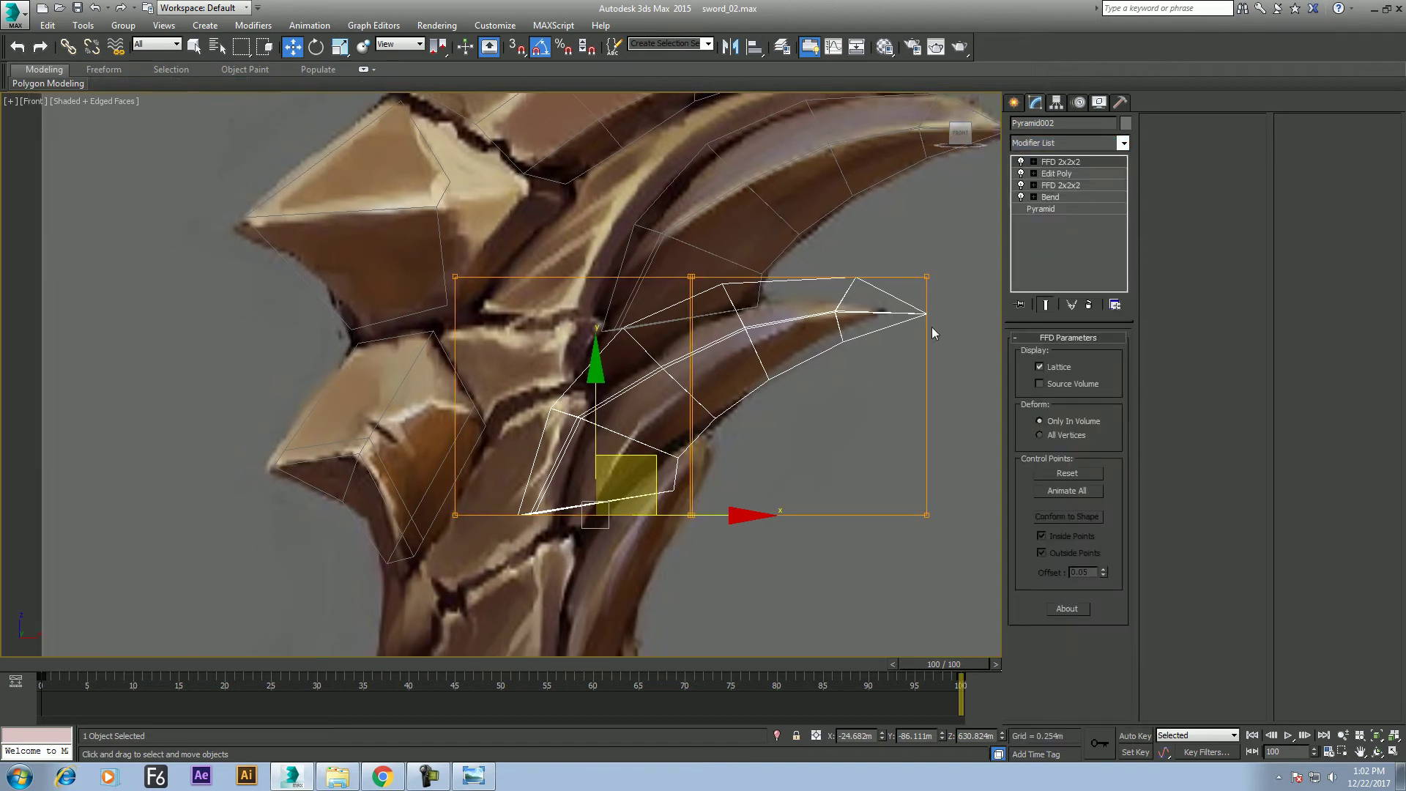
{"action": "left_click", "coordinate": [1089, 304]}
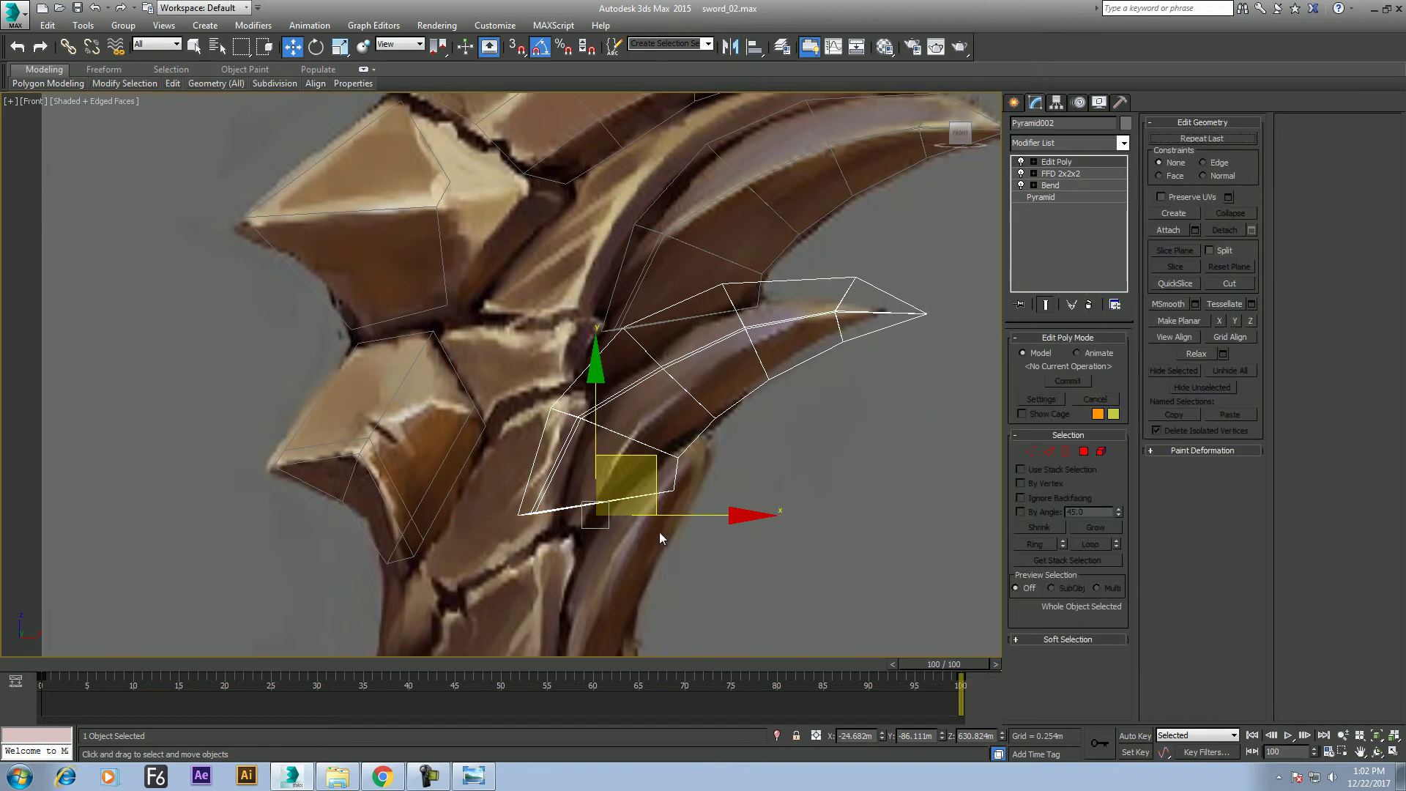
{"action": "scroll", "coordinate": [757, 346], "scroll_direction": "down", "scroll_amount": 1}
{"action": "key", "text": "r"}
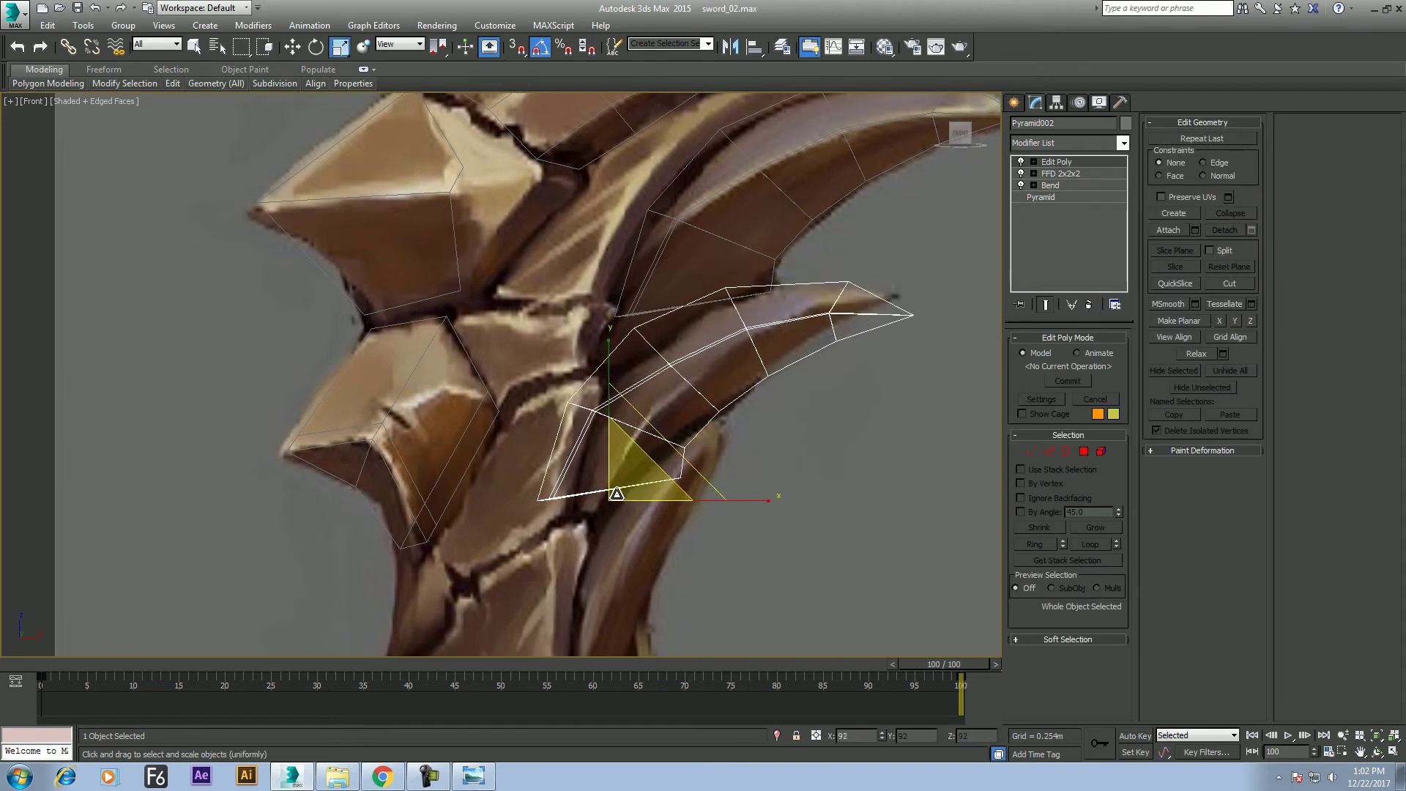
{"action": "left_click_drag", "start_coordinate": [617, 494], "coordinate": [637, 489]}
Enter the Edit Poly Vertex sub-object level on the spike
{"action": "middle_click_drag", "start_coordinate": [679, 466], "coordinate": [695, 448]}
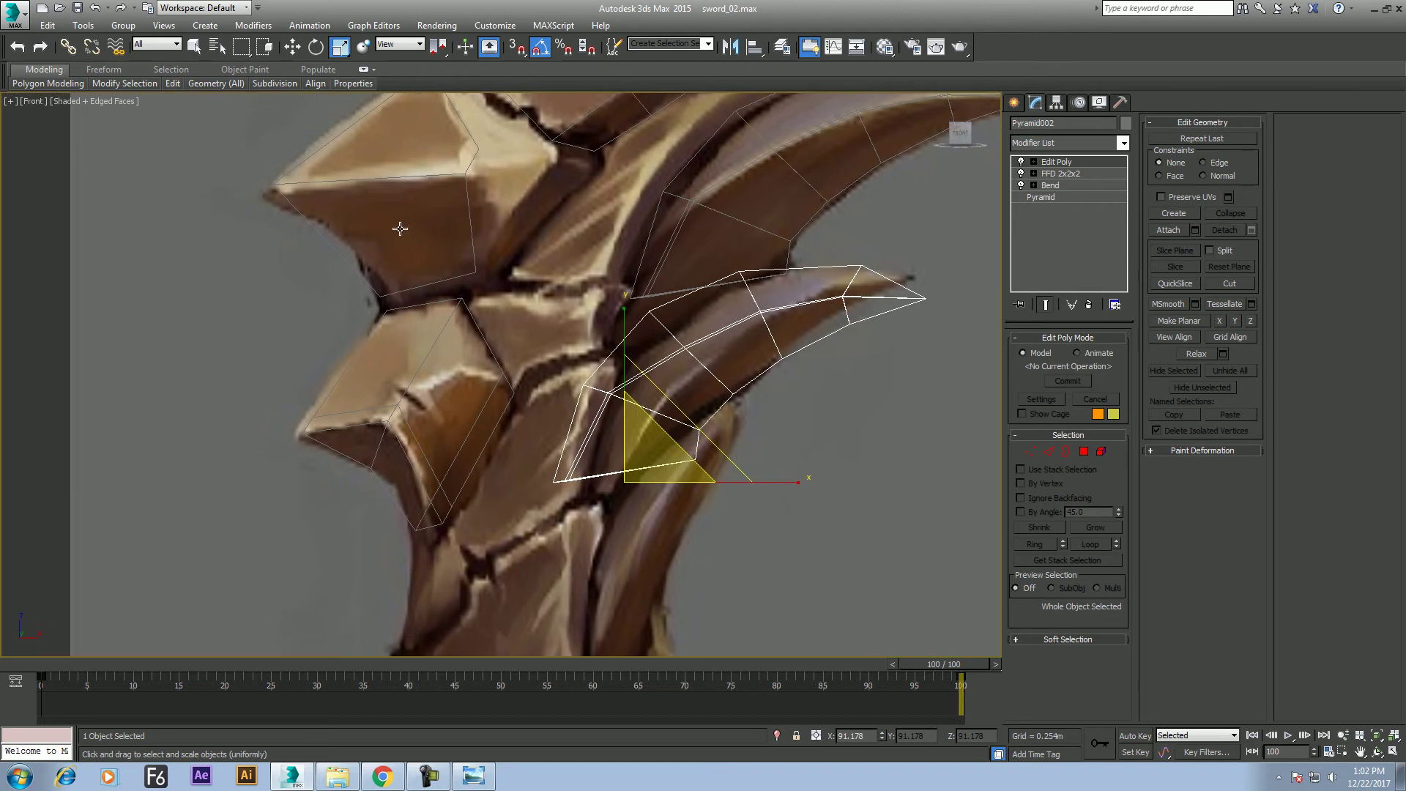
{"action": "left_click", "coordinate": [47, 84]}
{"action": "mouse_move", "coordinate": [125, 84]}
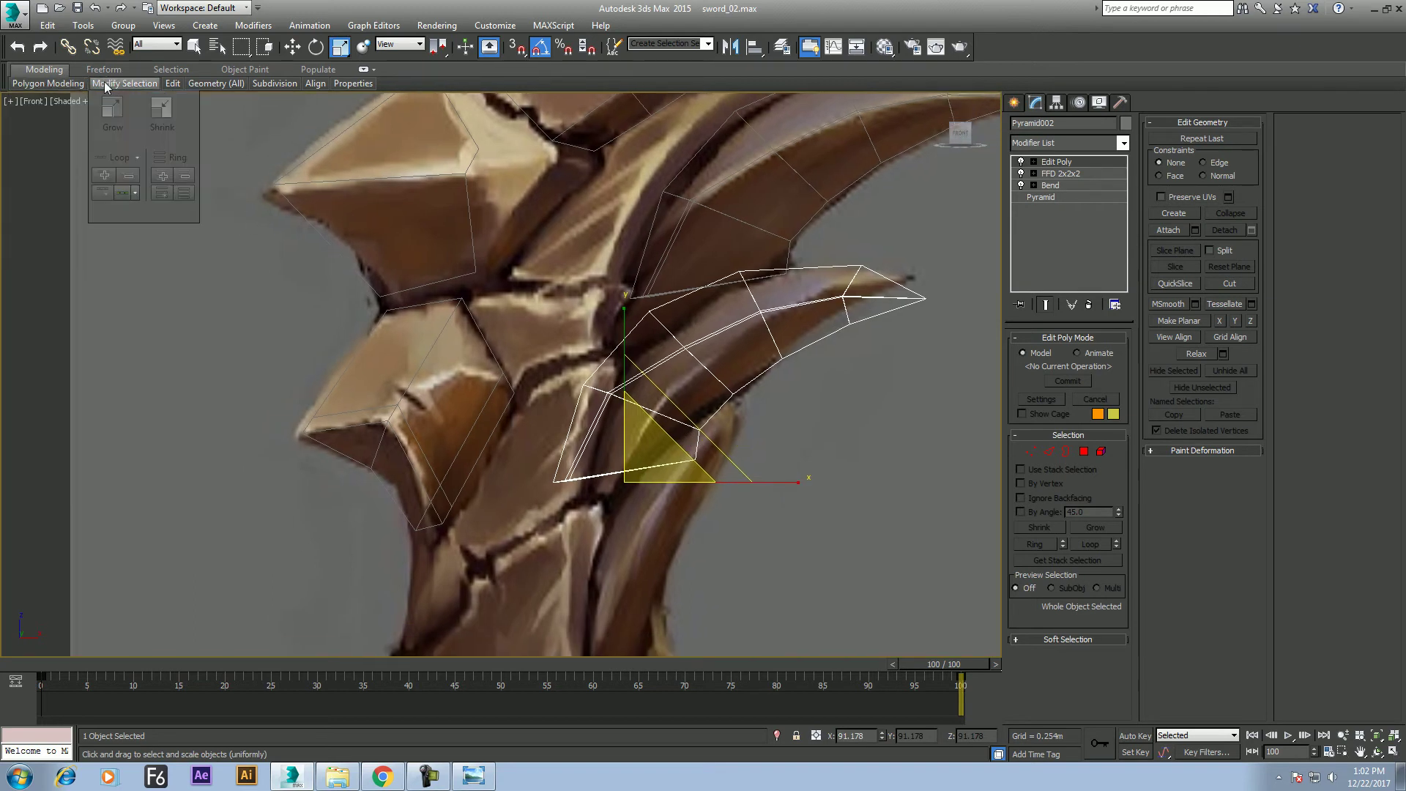
{"action": "left_click", "coordinate": [1033, 162]}
{"action": "left_click", "coordinate": [1060, 178]}
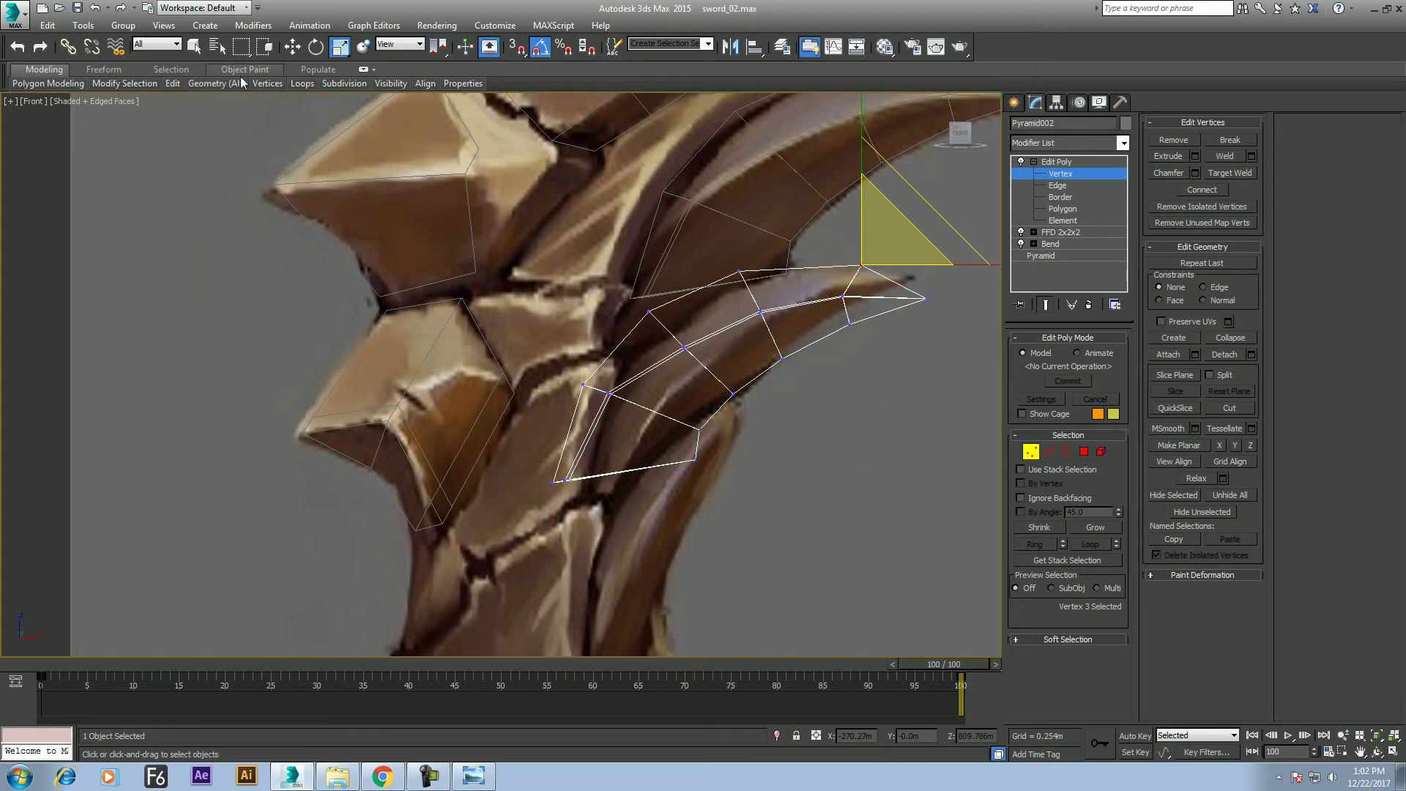
Use the Paint Deform Shift brush to push Pyramid002's edges and tip onto the lower painted spike
{"action": "left_click", "coordinate": [95, 70]}
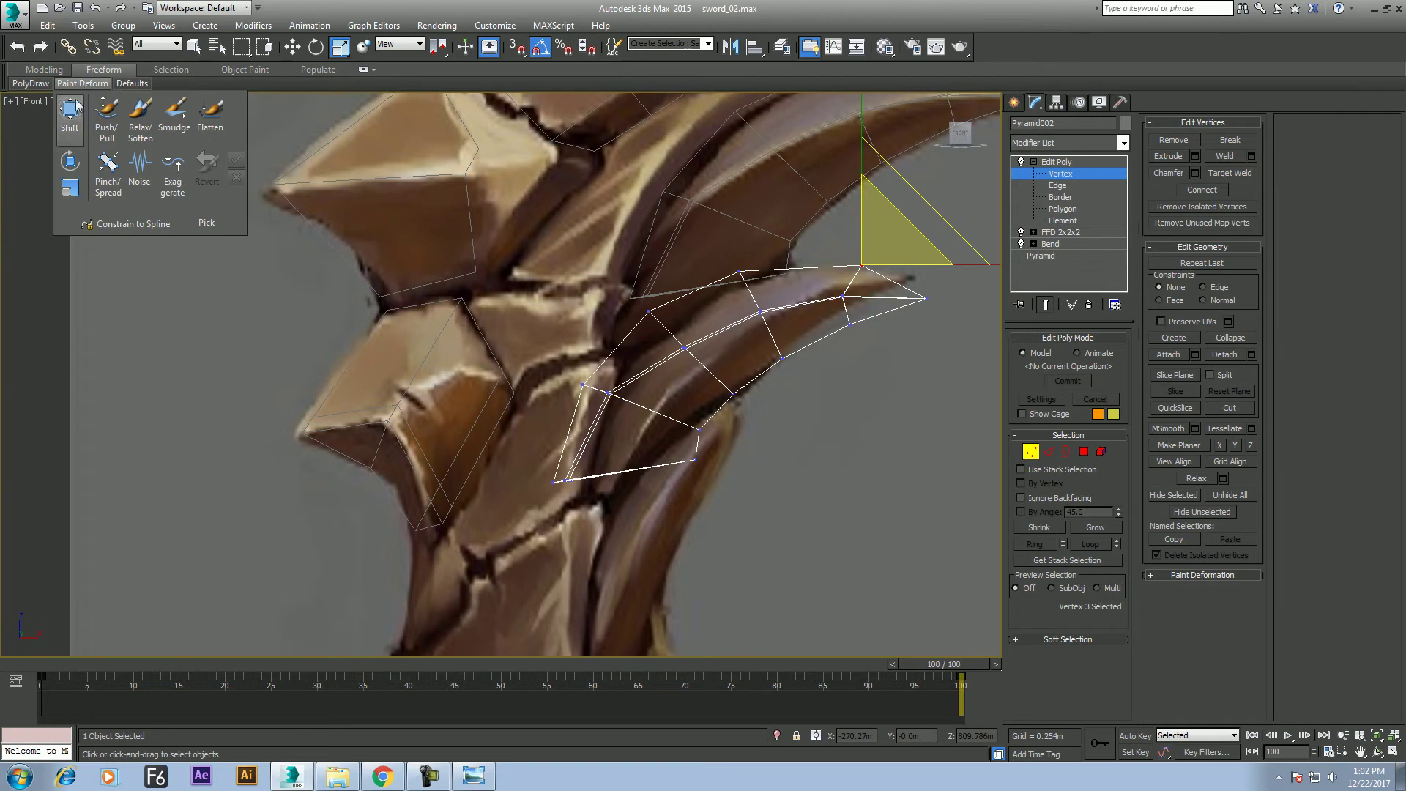
{"action": "left_click", "coordinate": [69, 110]}
{"action": "left_click_drag", "start_coordinate": [598, 387], "coordinate": [650, 418]}
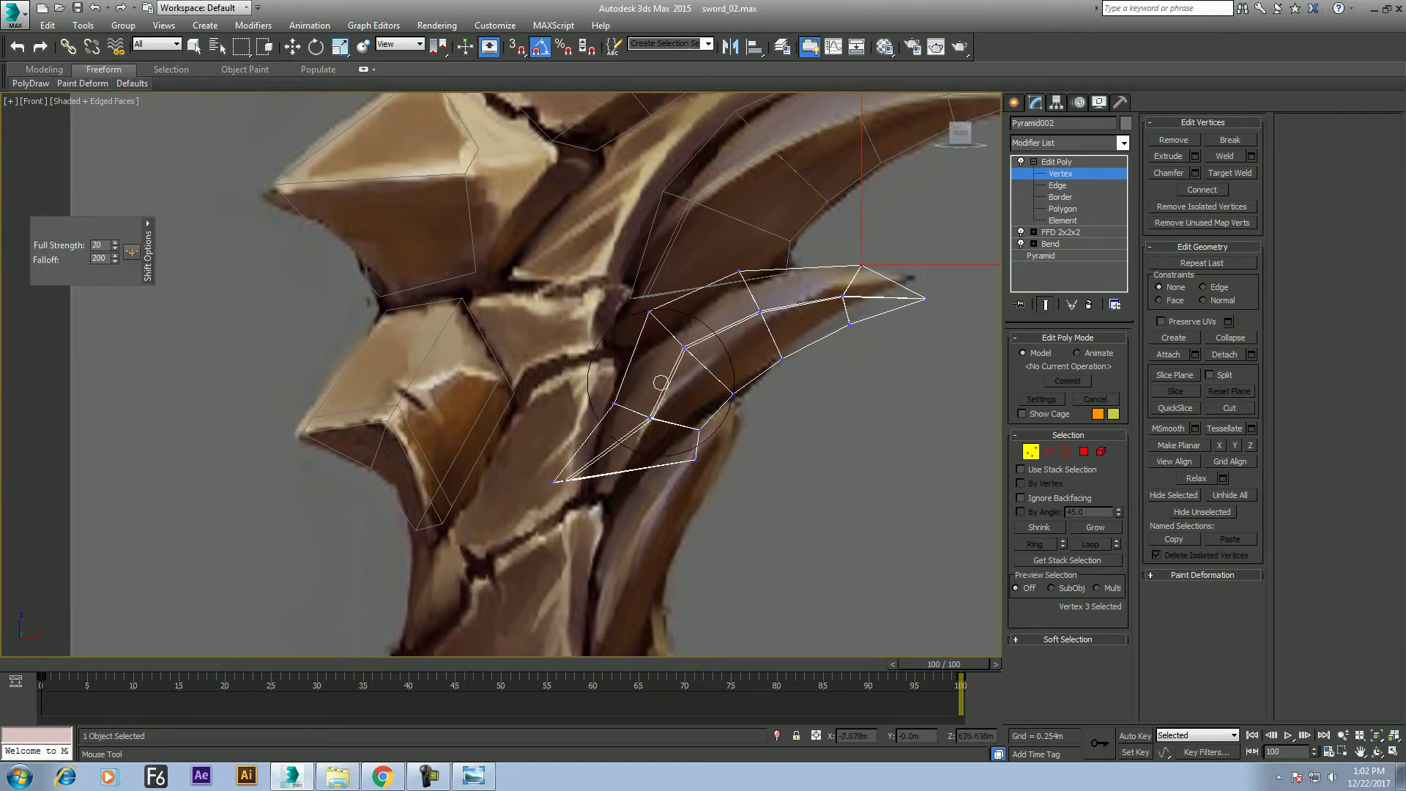
{"action": "left_click_drag", "start_coordinate": [659, 321], "coordinate": [681, 342]}
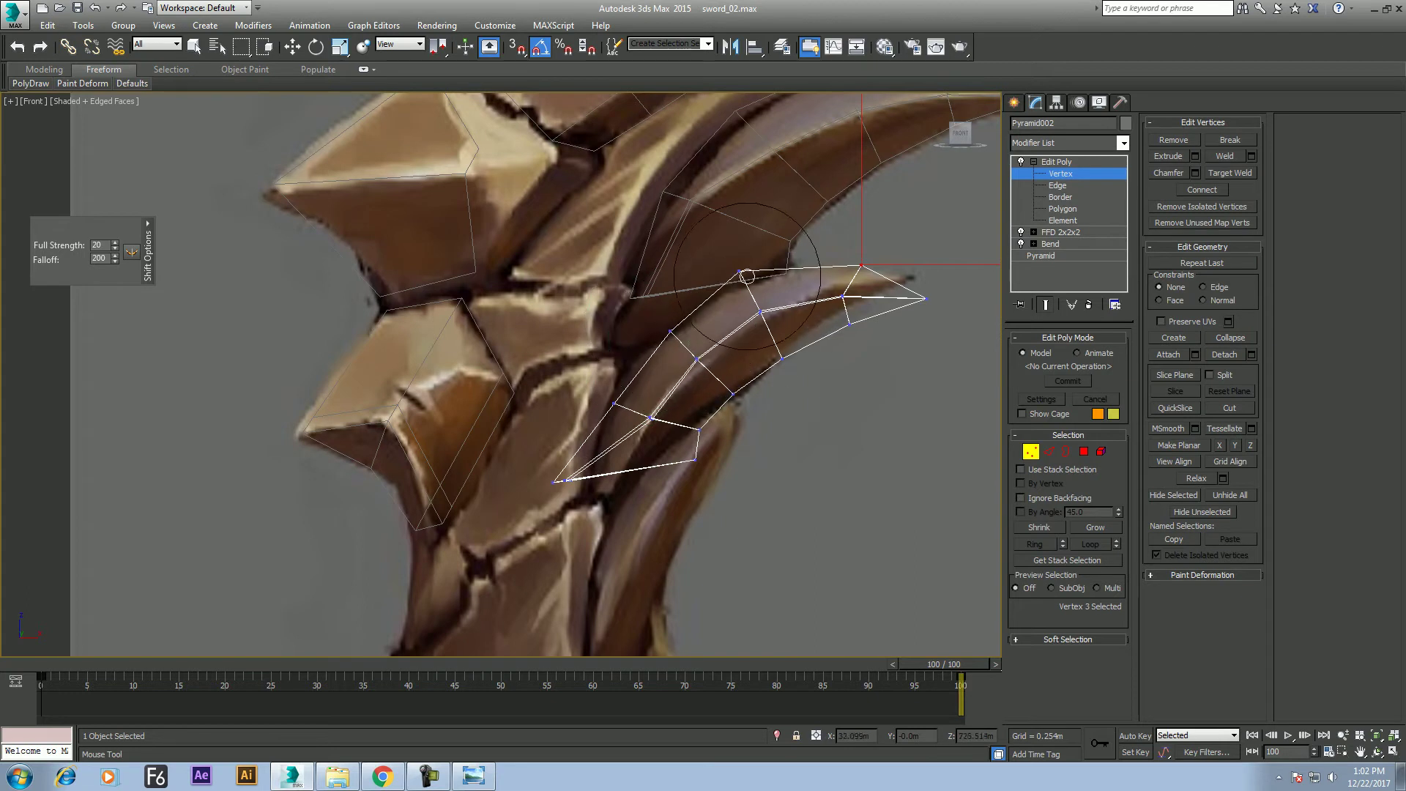
{"action": "left_click_drag", "start_coordinate": [755, 291], "coordinate": [752, 281]}
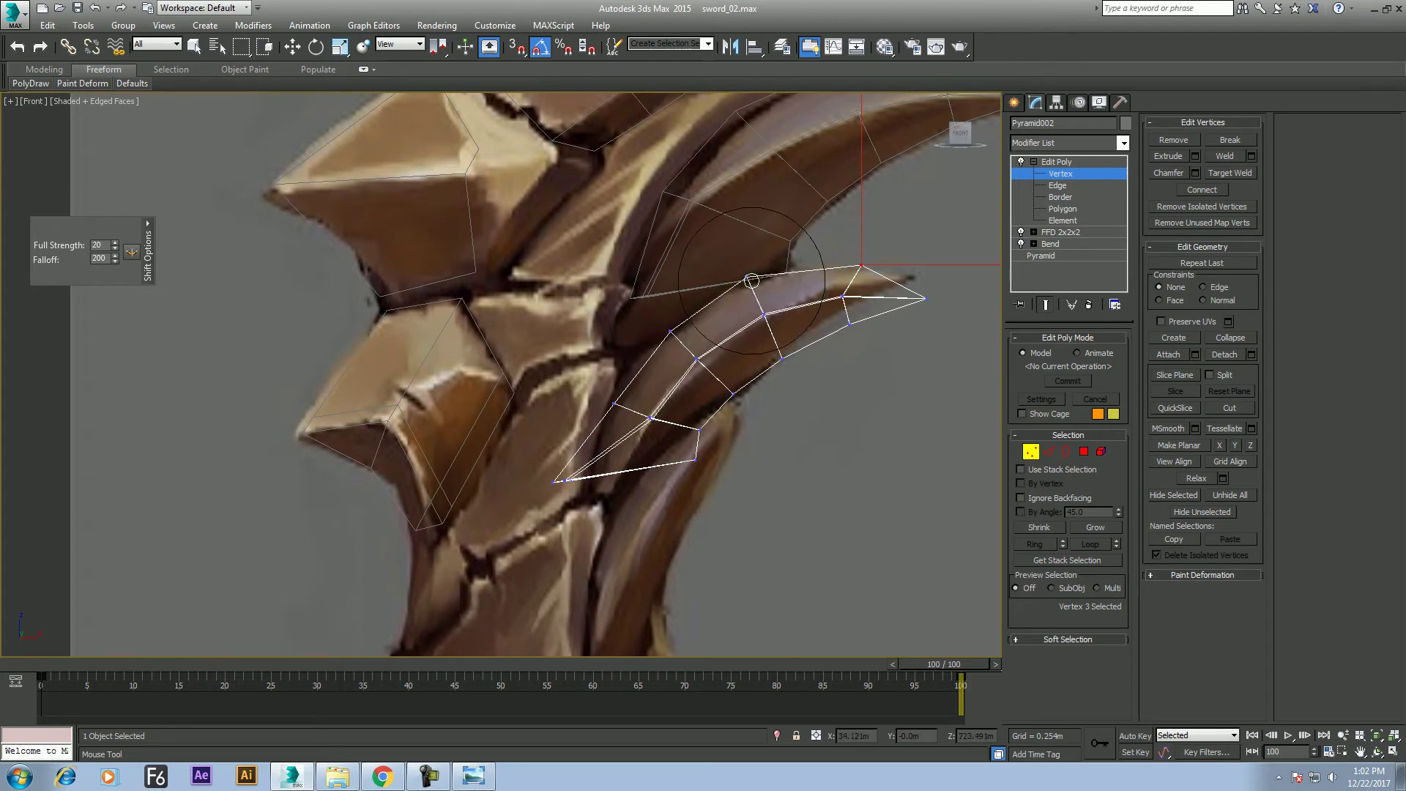
{"action": "left_click_drag", "start_coordinate": [872, 251], "coordinate": [863, 244]}
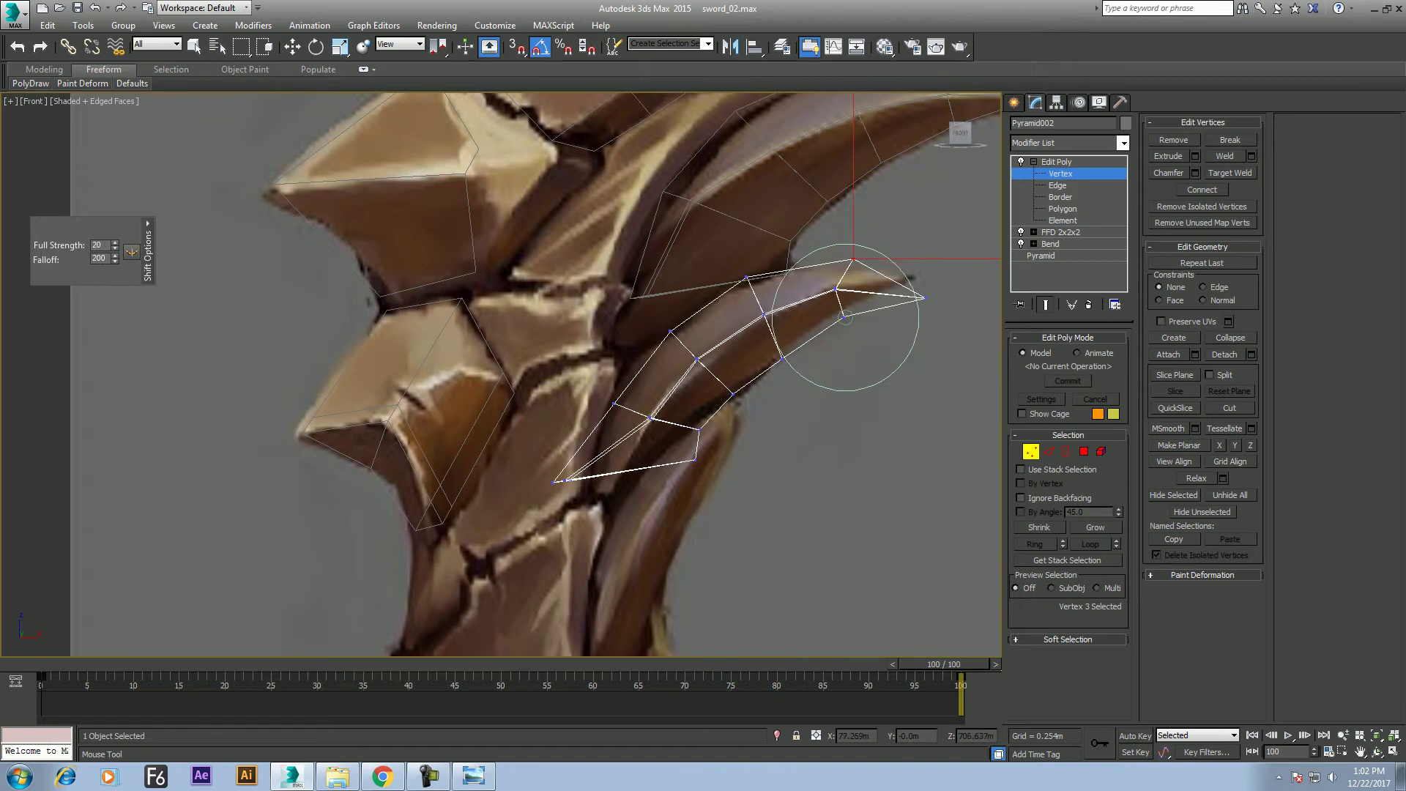
{"action": "left_click_drag", "start_coordinate": [889, 293], "coordinate": [888, 276]}
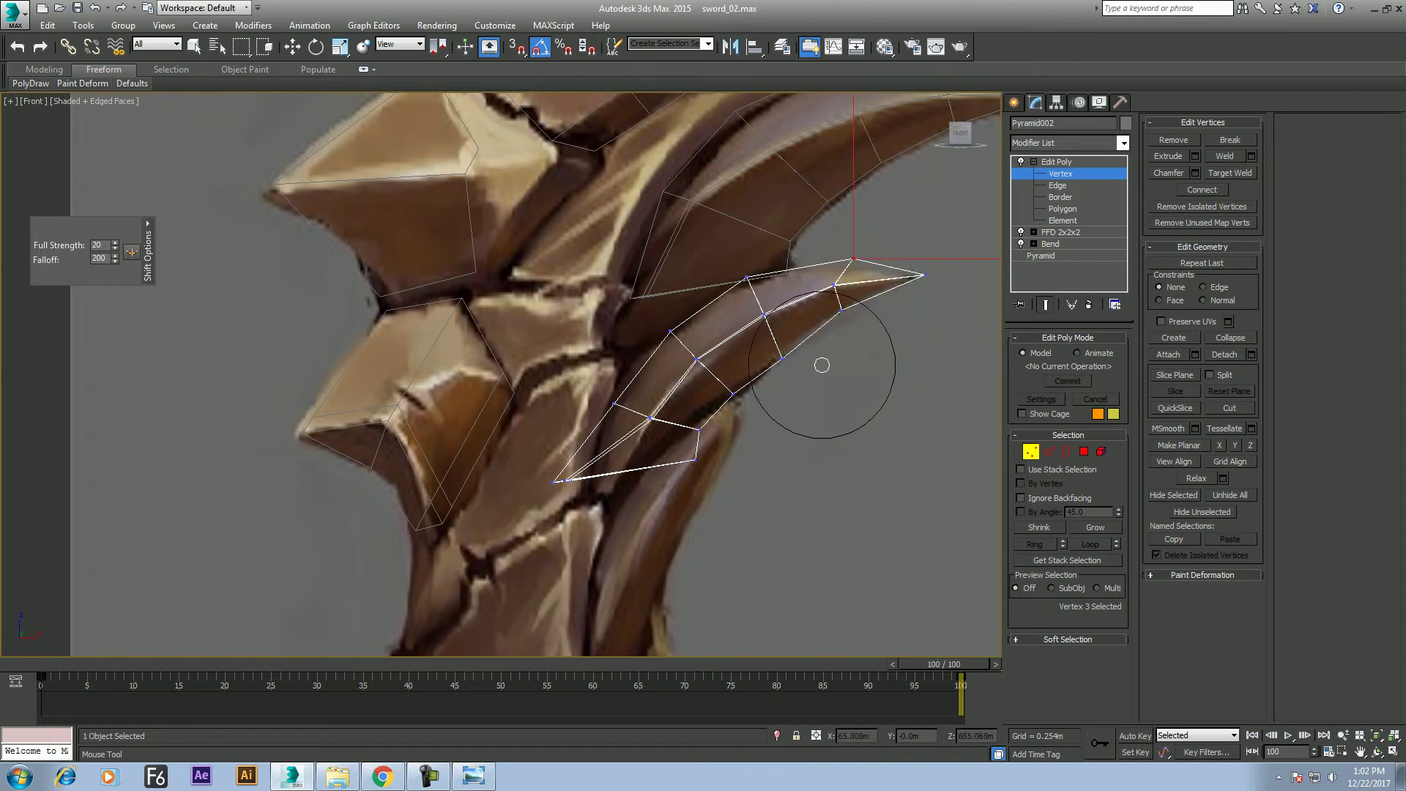
{"action": "left_click_drag", "start_coordinate": [732, 389], "coordinate": [746, 388]}
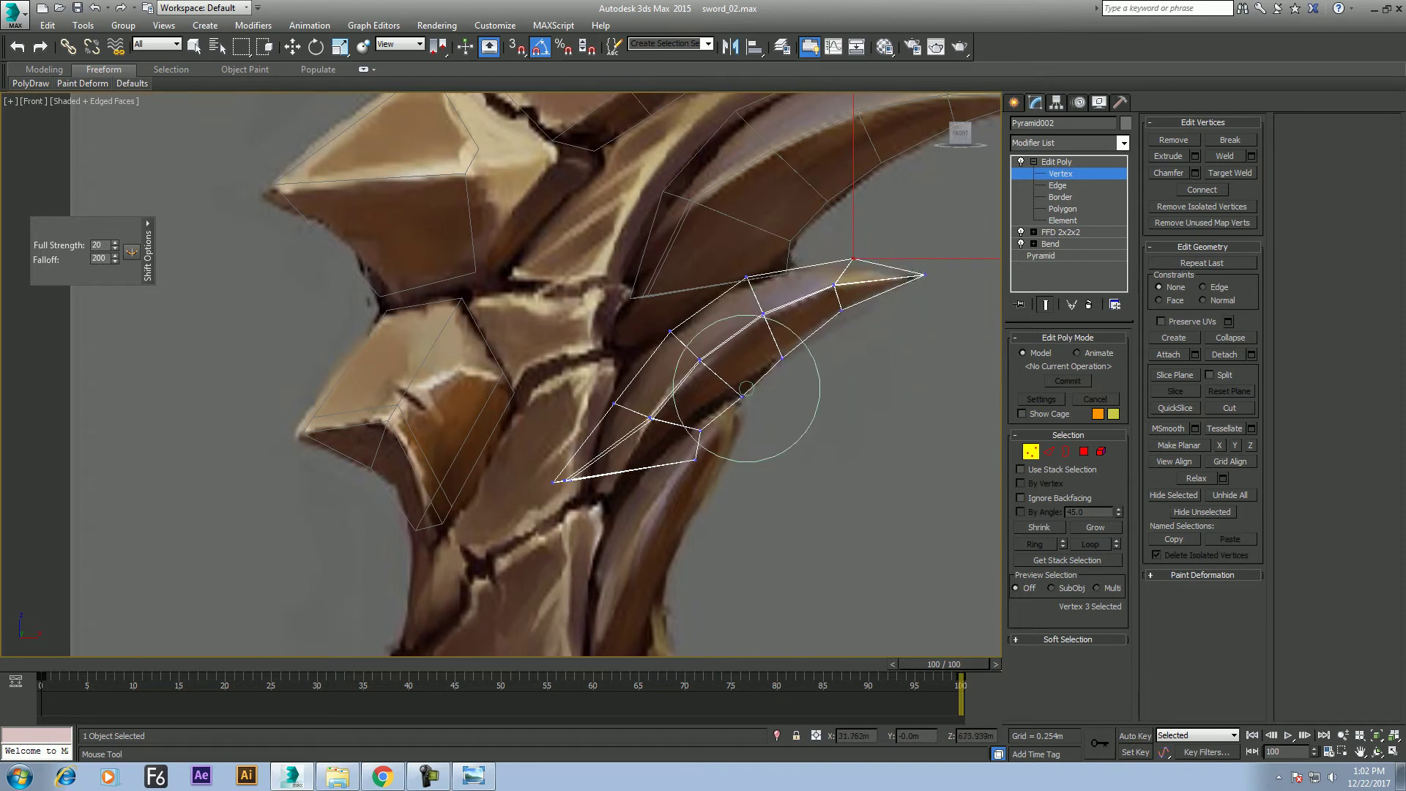
{"action": "mouse_move", "coordinate": [571, 479]}
{"action": "left_mouse_down"}
{"action": "mouse_move", "coordinate": [622, 487]}
{"action": "mouse_move", "coordinate": [690, 425]}
{"action": "mouse_move", "coordinate": [678, 454]}
{"action": "left_mouse_up"}
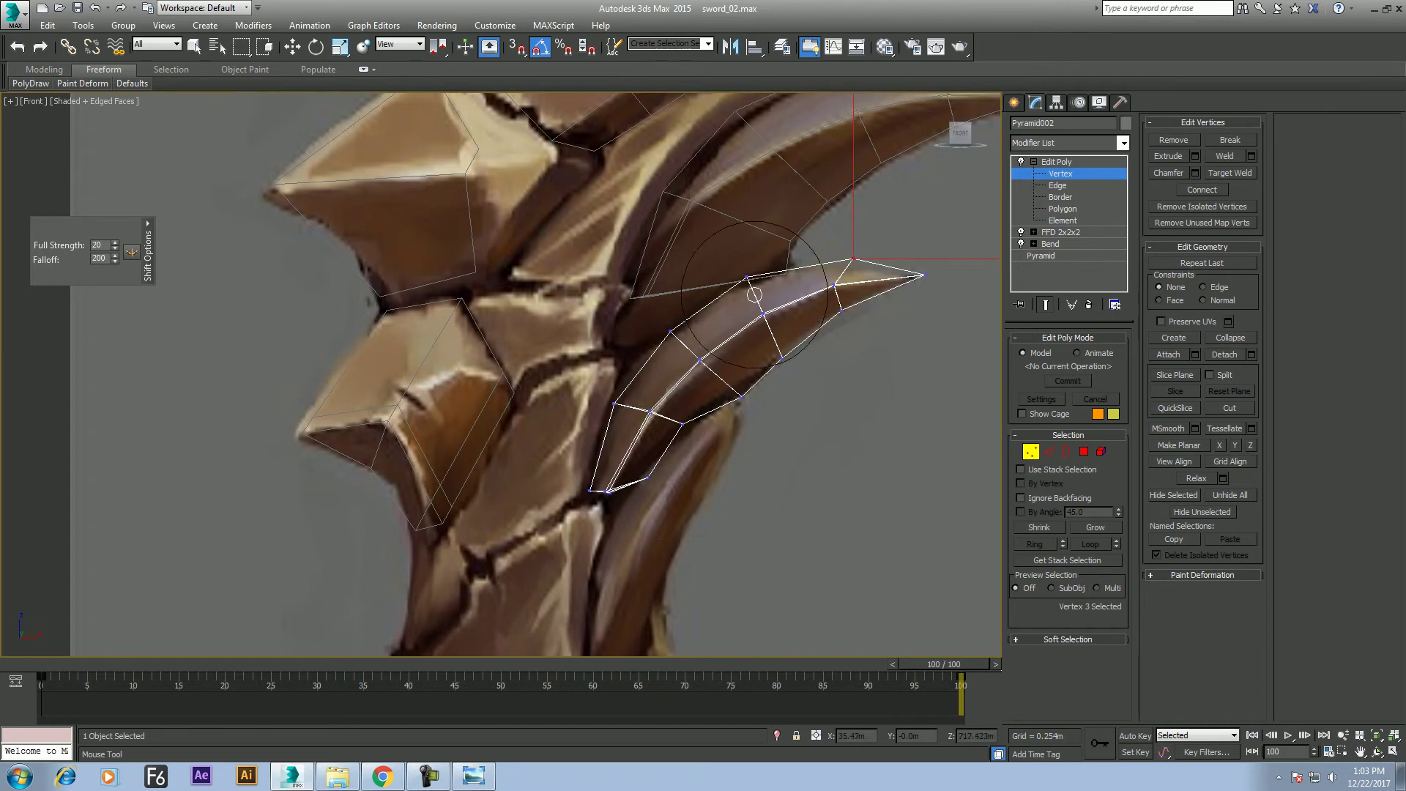
Clone the spike downward as Pyramid003 and enter its Vertex sub-object level
{"action": "key", "text": "w"}
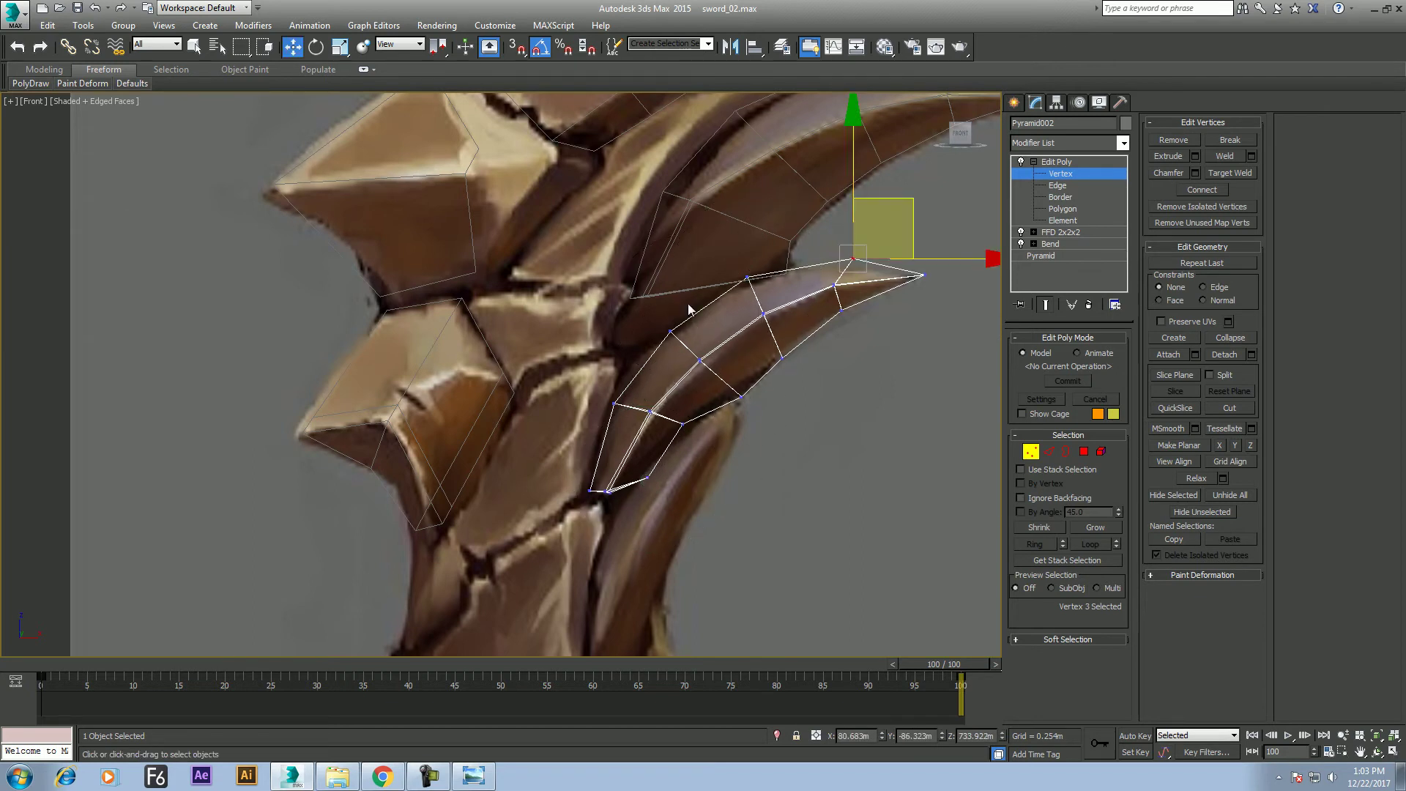
{"action": "mouse_move", "coordinate": [666, 414]}
{"action": "middle_mouse_down"}
{"action": "mouse_move", "coordinate": [643, 368]}
{"action": "mouse_move", "coordinate": [638, 259]}
{"action": "middle_mouse_up"}
{"action": "key", "text": "1"}
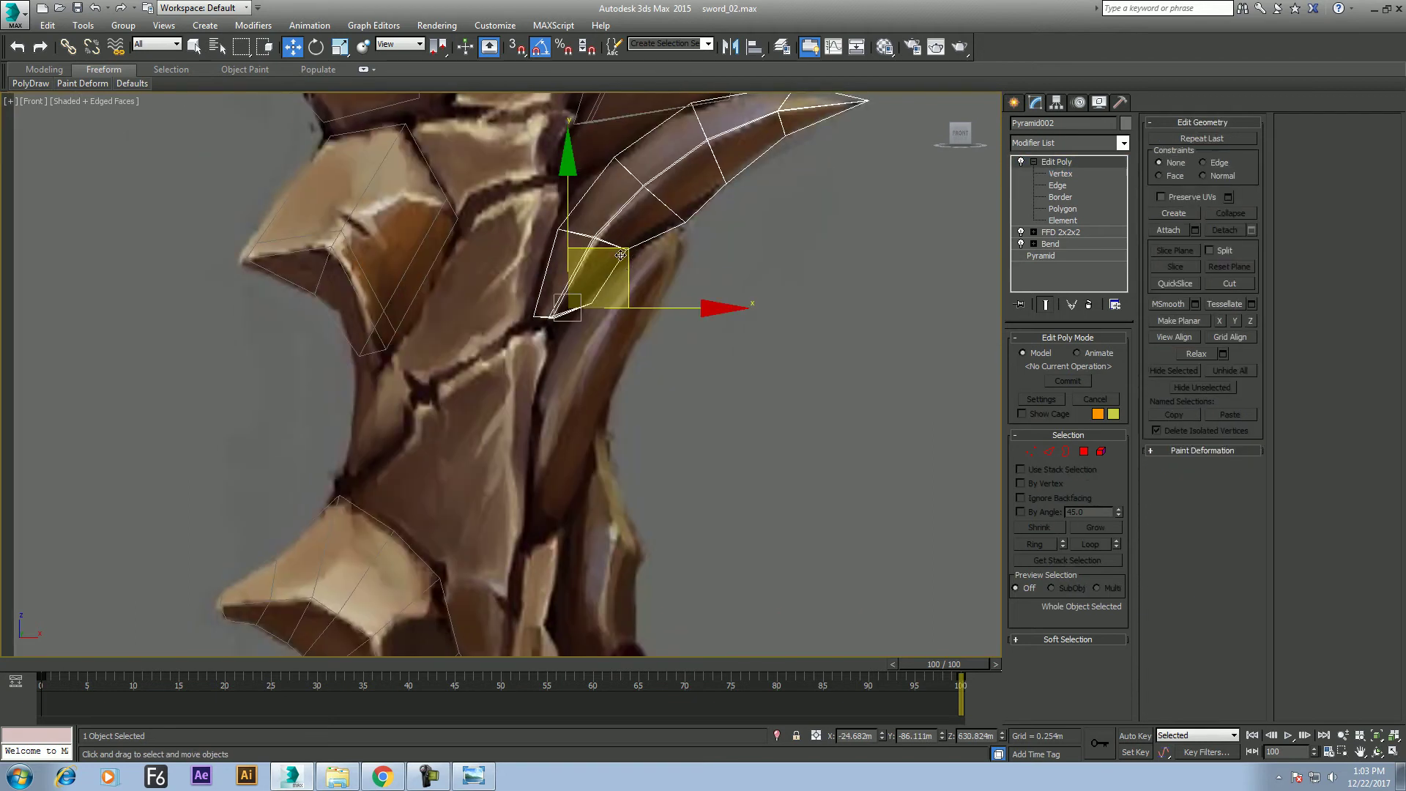
{"action": "left_click_drag", "start_coordinate": [620, 255], "coordinate": [610, 447], "text": "shift"}
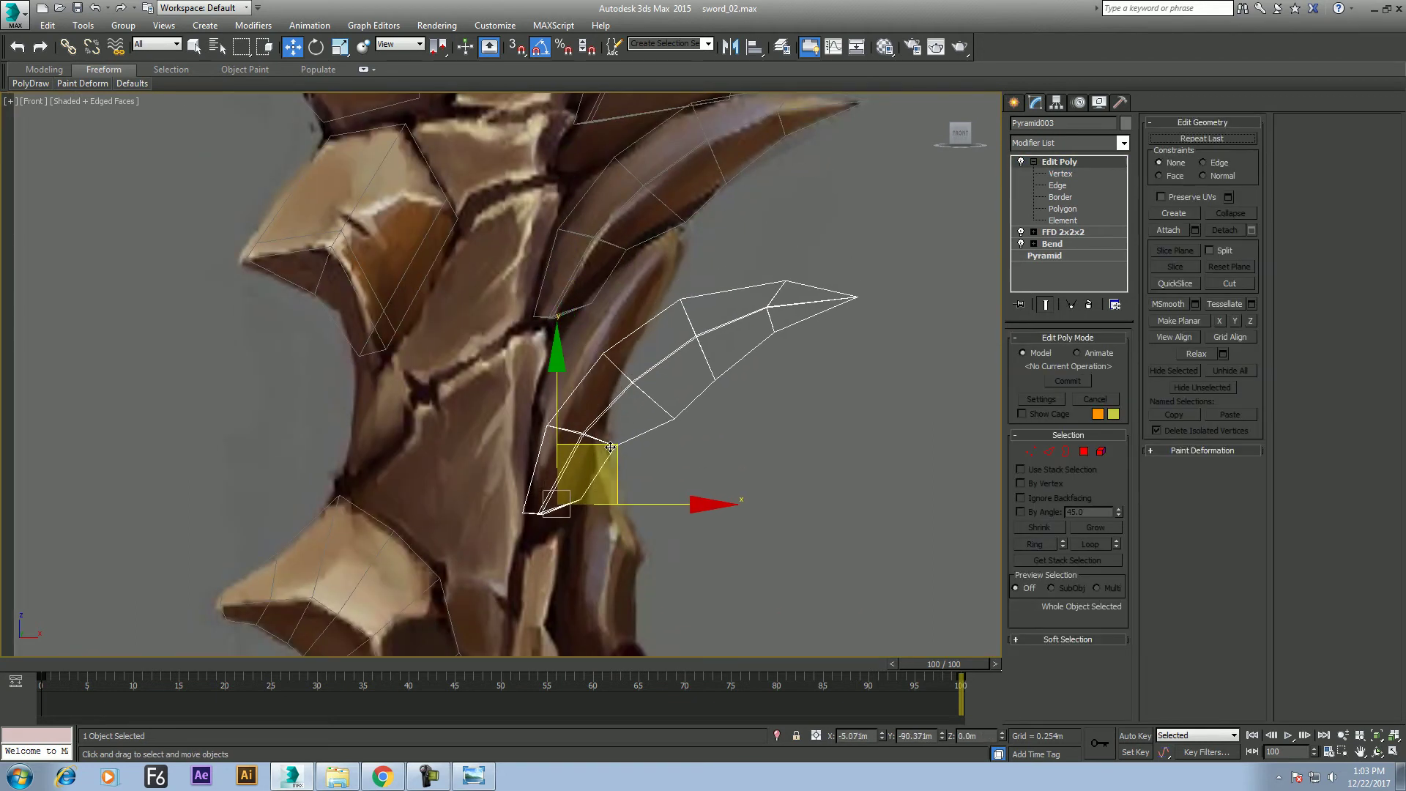
{"action": "left_click", "coordinate": [722, 455]}
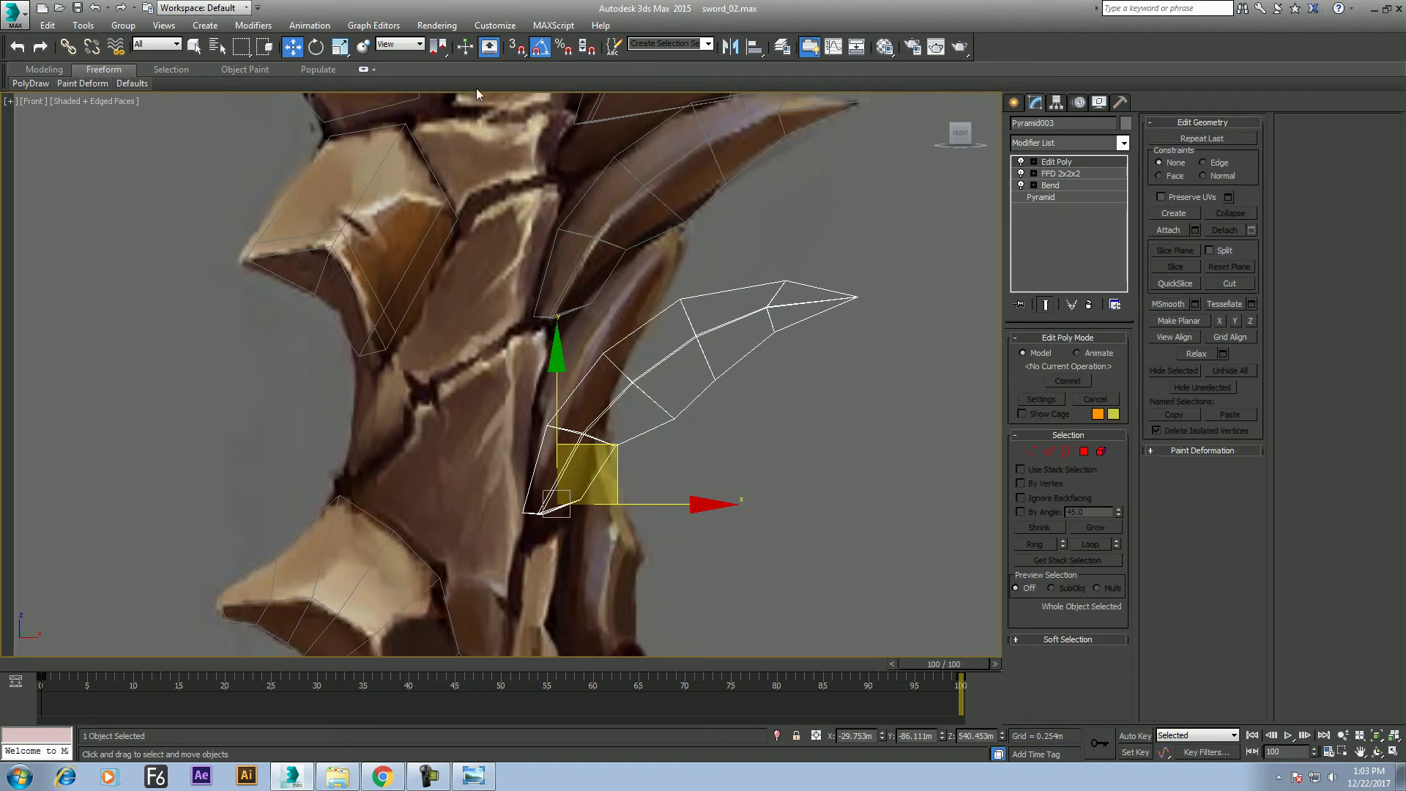
{"action": "left_click", "coordinate": [1034, 162]}
{"action": "left_click", "coordinate": [1060, 173]}
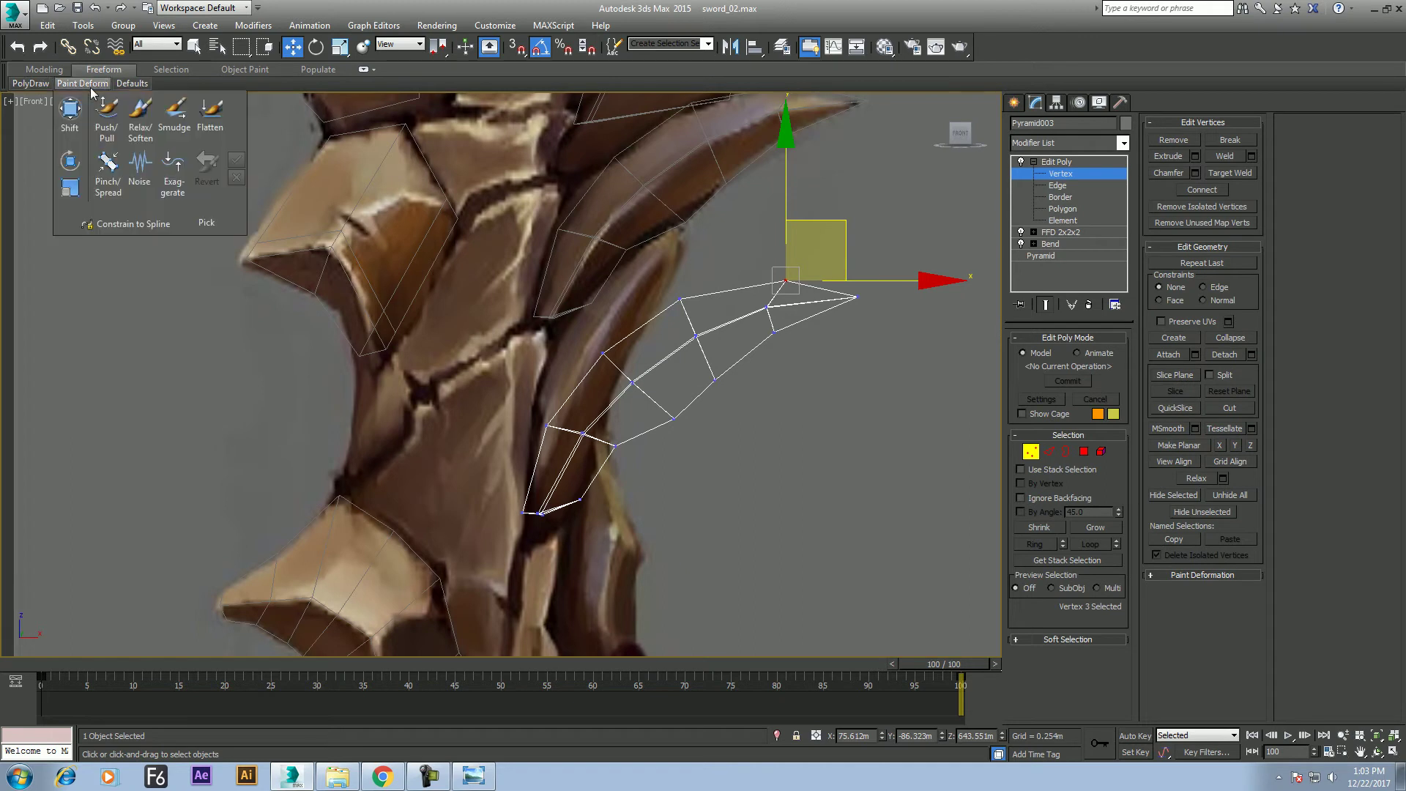
Shift-brush Pyramid003's tip out and back onto the lower painted spike
{"action": "left_click", "coordinate": [69, 128]}
{"action": "mouse_move", "coordinate": [564, 422]}
{"action": "left_mouse_down"}
{"action": "mouse_move", "coordinate": [553, 419]}
{"action": "mouse_move", "coordinate": [677, 415]}
{"action": "mouse_move", "coordinate": [588, 359]}
{"action": "mouse_move", "coordinate": [645, 329]}
{"action": "mouse_move", "coordinate": [644, 313]}
{"action": "mouse_move", "coordinate": [706, 361]}
{"action": "mouse_move", "coordinate": [644, 315]}
{"action": "mouse_move", "coordinate": [750, 298]}
{"action": "mouse_move", "coordinate": [644, 268]}
{"action": "left_mouse_up"}
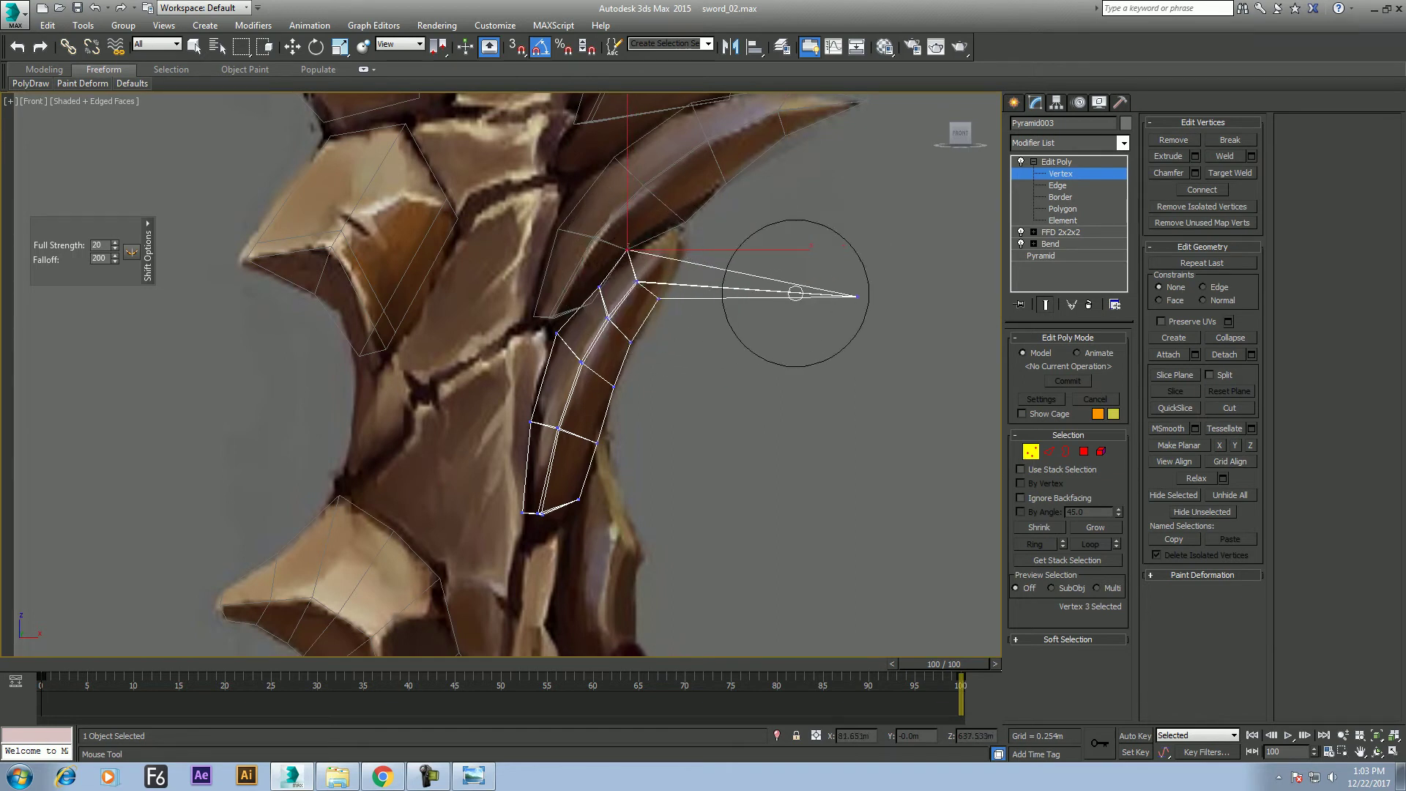
{"action": "left_click_drag", "start_coordinate": [851, 293], "coordinate": [681, 234]}
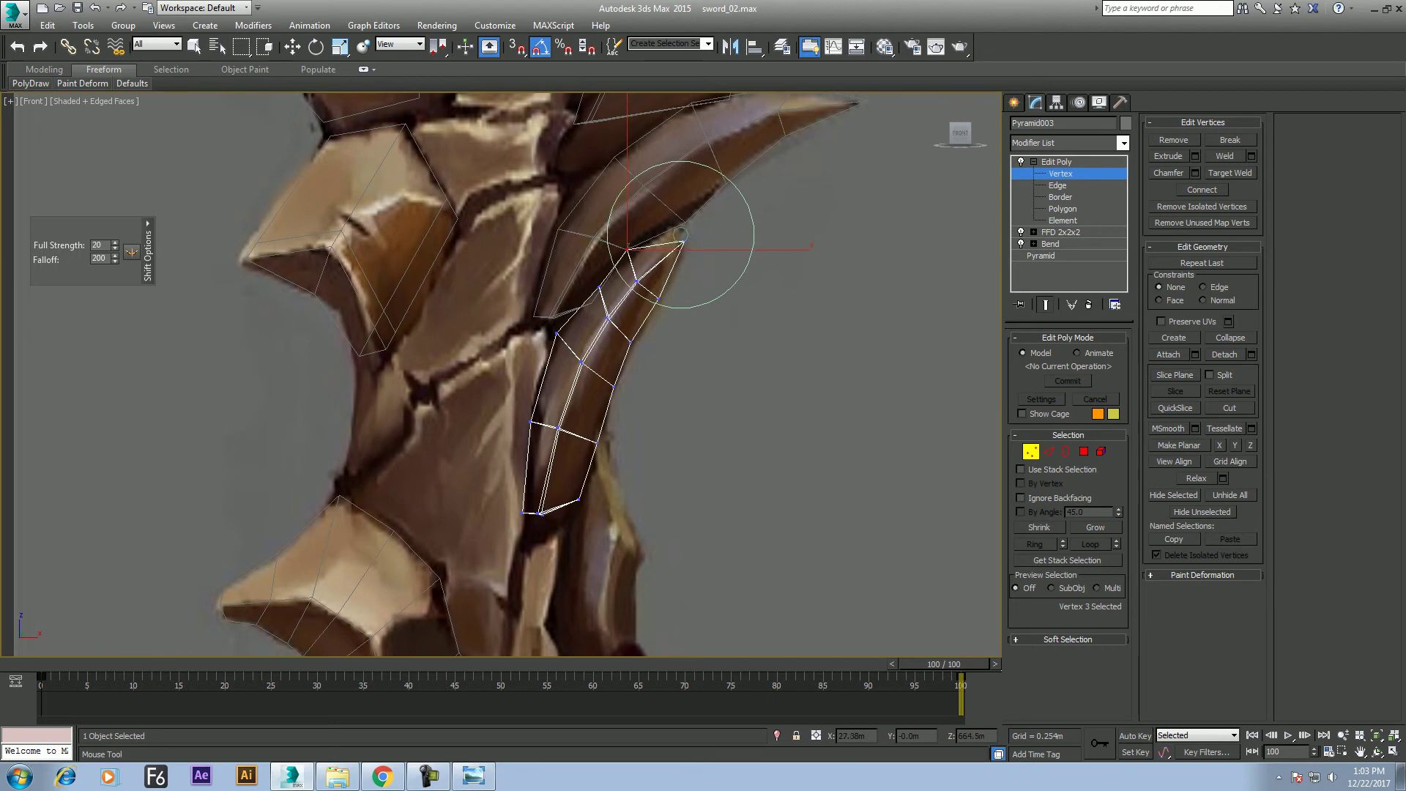
{"action": "middle_click_drag", "start_coordinate": [764, 321], "coordinate": [748, 432]}
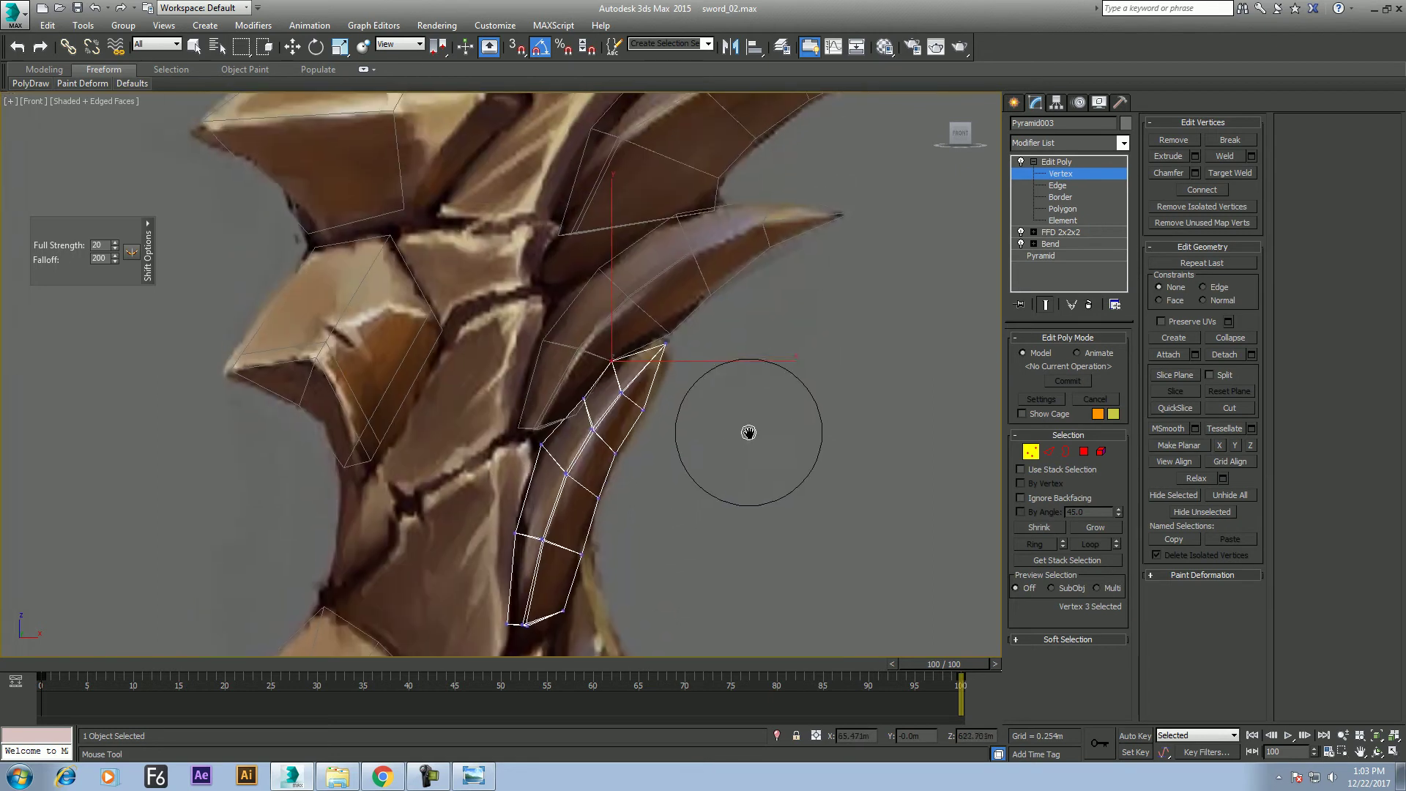
{"action": "scroll", "coordinate": [710, 432], "scroll_direction": "down", "scroll_amount": 2}
{"action": "key", "text": "w"}
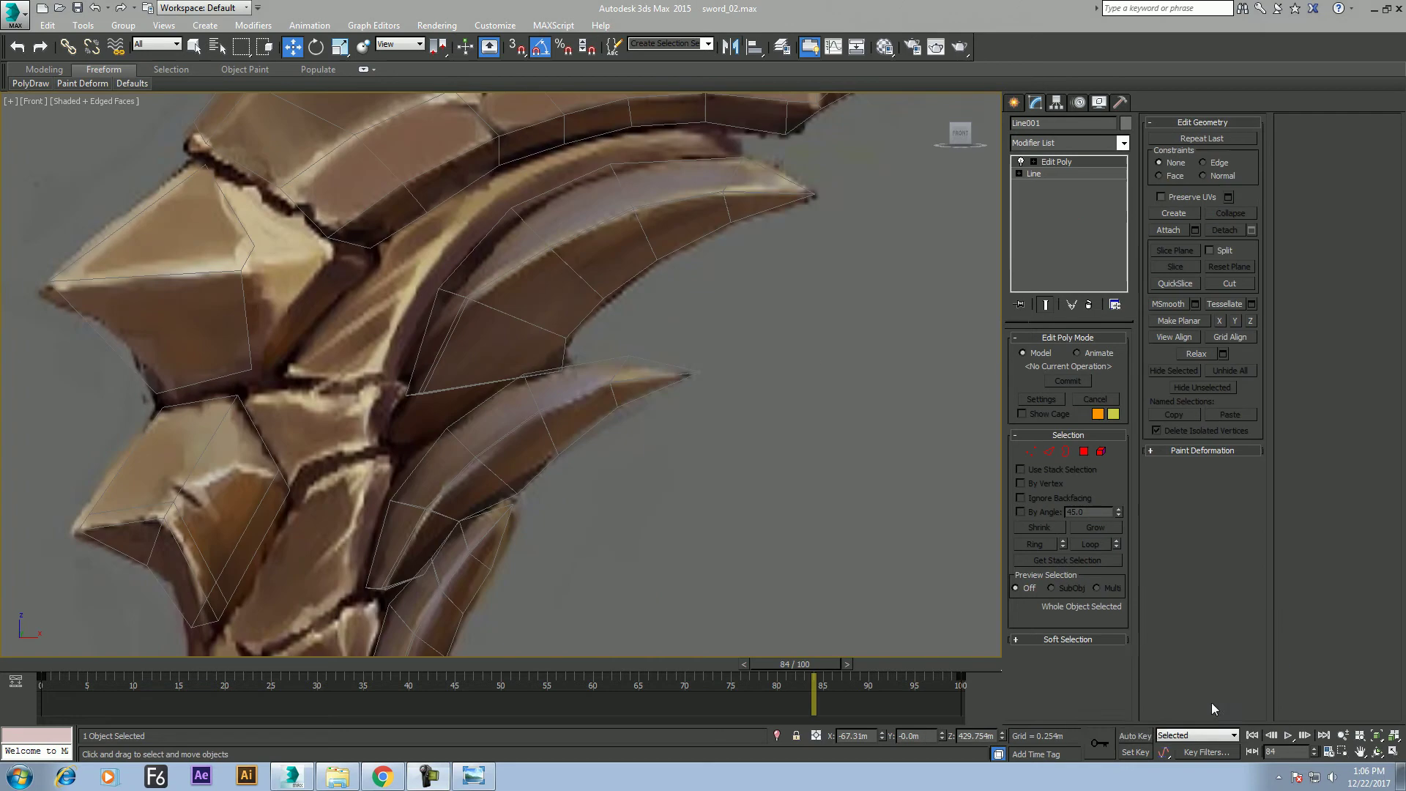
Select the upper curved spike Pyramid001 and show its sub-object levels
{"action": "right_click", "coordinate": [1086, 621]}
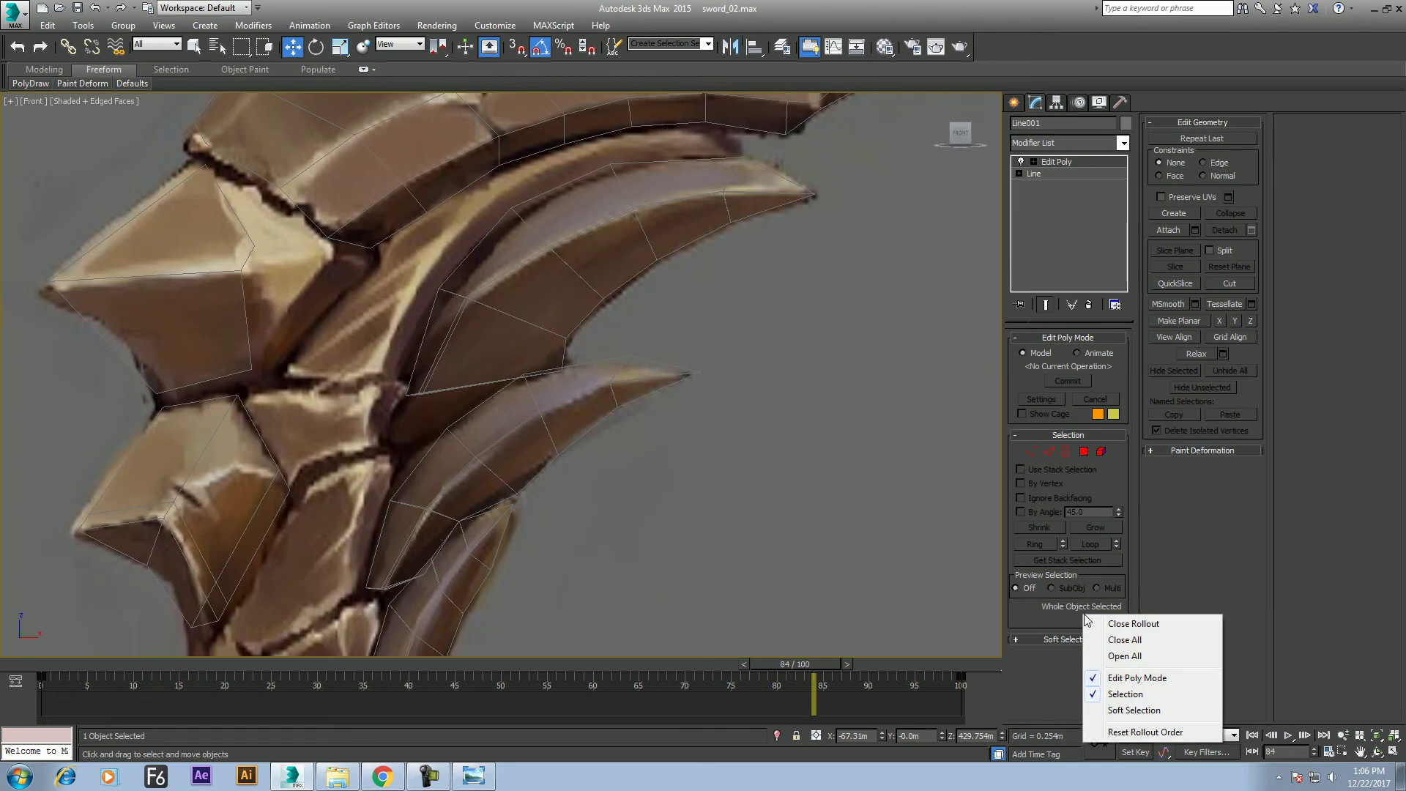
{"action": "left_click", "coordinate": [623, 388]}
{"action": "right_click", "coordinate": [512, 253]}
{"action": "left_click", "coordinate": [552, 260]}
{"action": "left_click", "coordinate": [491, 358]}
{"action": "middle_click_drag", "start_coordinate": [491, 358], "coordinate": [551, 366]}
{"action": "left_click", "coordinate": [1035, 163]}
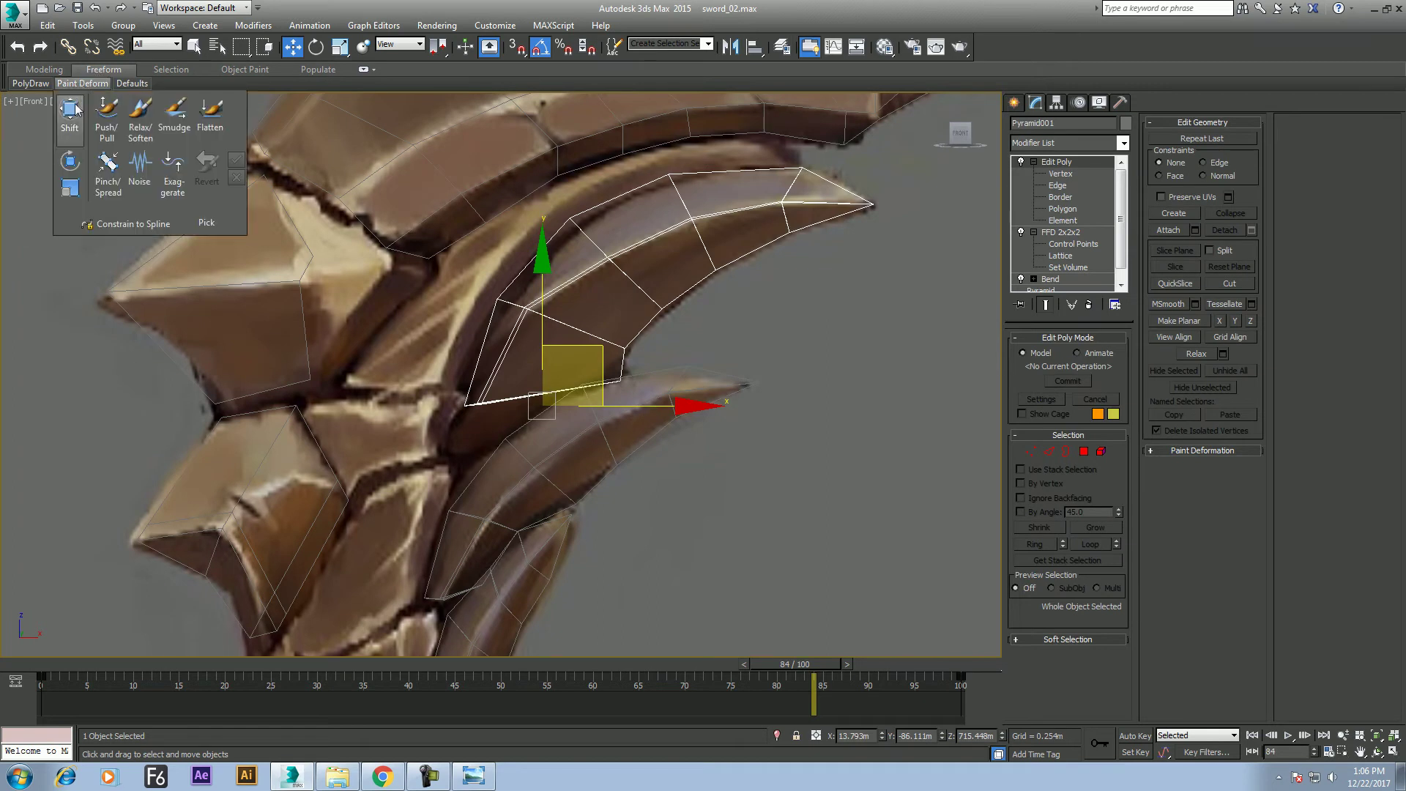
Shift-brush Pyramid001's base down onto the painting, then Shift-drag a copy up-left
{"action": "left_click", "coordinate": [69, 110]}
{"action": "left_click_drag", "start_coordinate": [481, 405], "coordinate": [453, 451]}
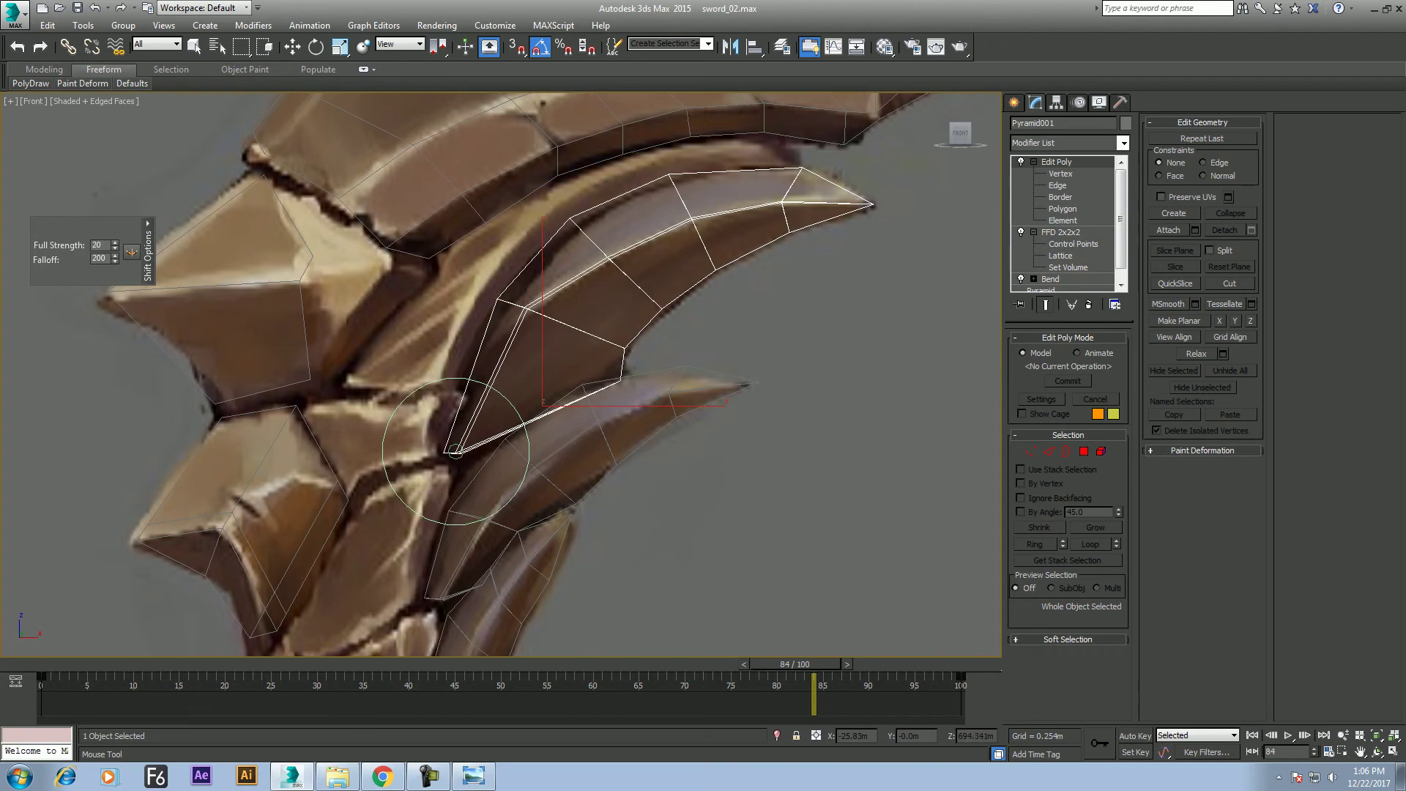
{"action": "left_click_drag", "start_coordinate": [498, 301], "coordinate": [501, 307]}
{"action": "key", "text": "w"}
{"action": "mouse_move", "coordinate": [447, 341]}
{"action": "middle_mouse_down"}
{"action": "mouse_move", "coordinate": [479, 422]}
{"action": "mouse_move", "coordinate": [558, 338]}
{"action": "middle_mouse_up"}
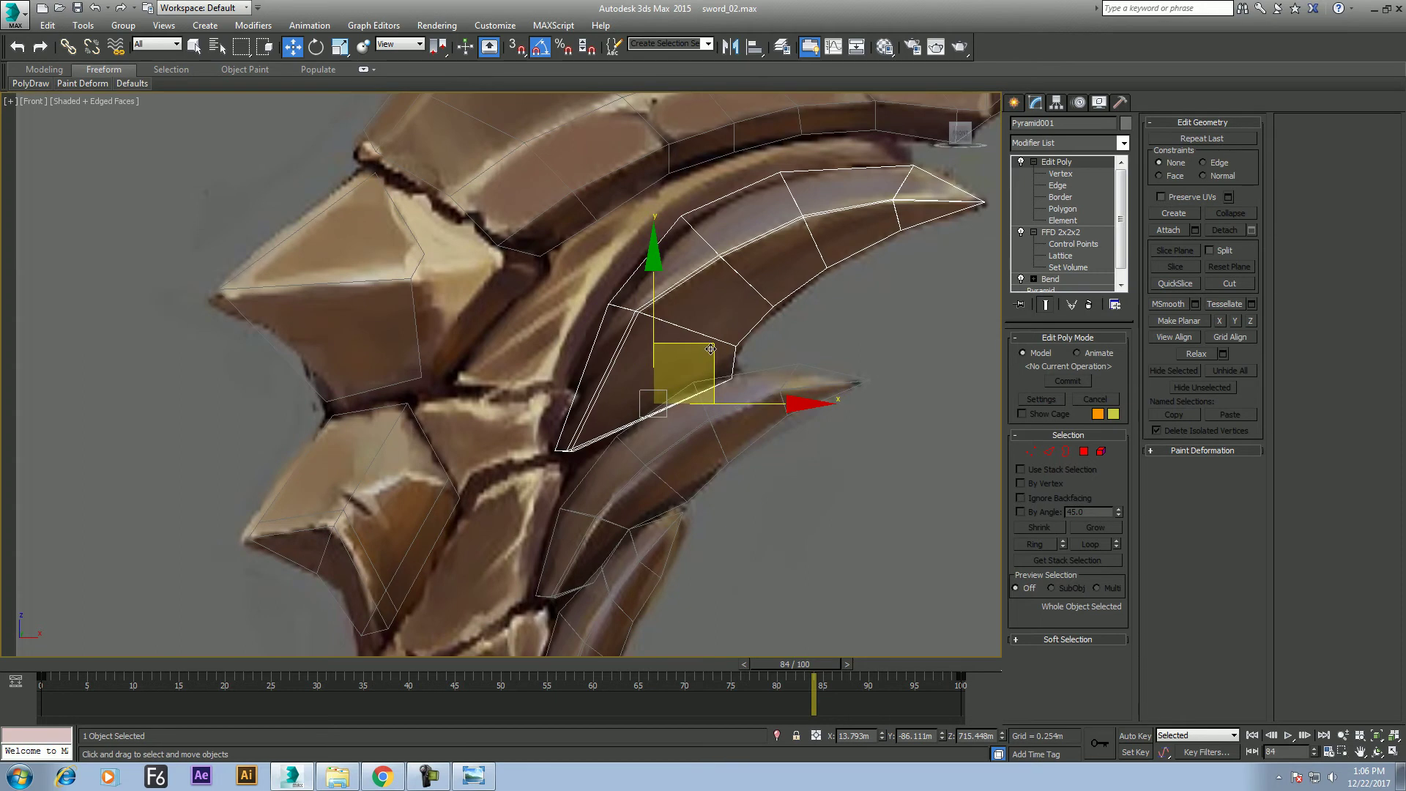
{"action": "mouse_move", "coordinate": [710, 348]}
{"action": "left_mouse_down", "text": "shift"}
{"action": "mouse_move", "coordinate": [584, 323]}
{"action": "mouse_move", "coordinate": [670, 300]}
{"action": "left_mouse_up", "text": "shift"}
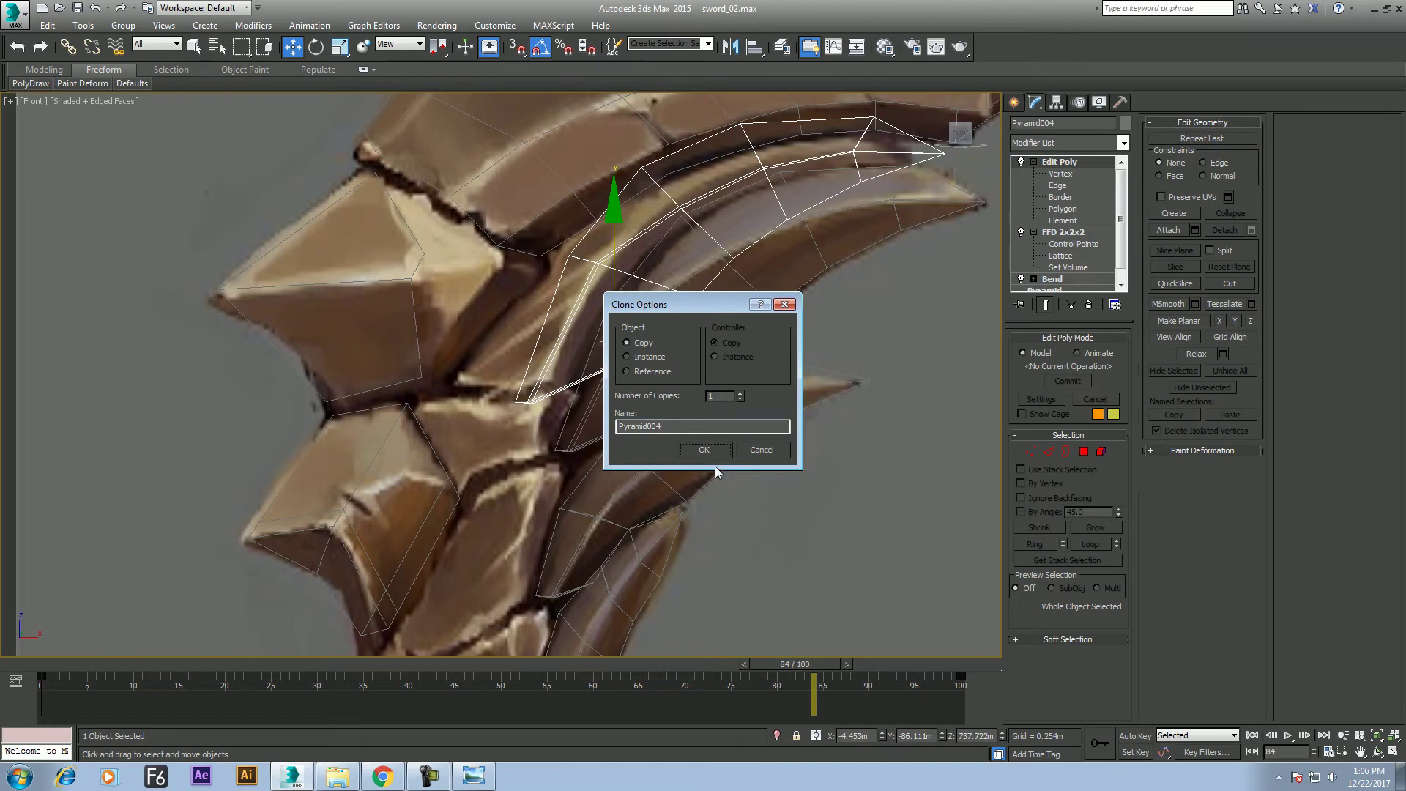
Create the Pyramid004 copy and shift its left vertices into place
{"action": "left_click", "coordinate": [701, 448]}
{"action": "mouse_move", "coordinate": [82, 83]}
{"action": "left_click", "coordinate": [73, 111]}
{"action": "left_click_drag", "start_coordinate": [567, 244], "coordinate": [572, 260]}
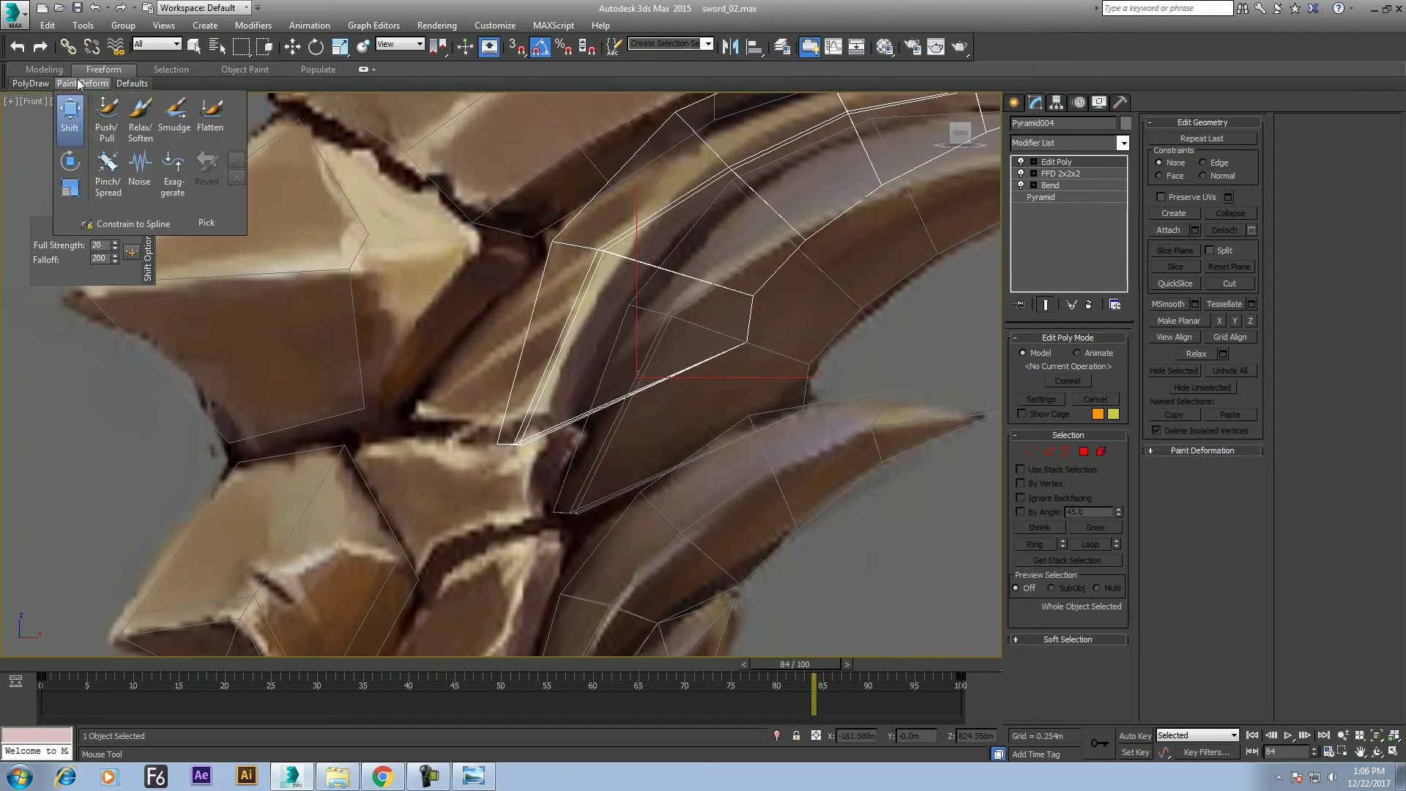
Try the Shift Rotate, Shift Scale and Smudge brushes, adjusting brush strength and falloff
{"action": "left_click", "coordinate": [73, 162]}
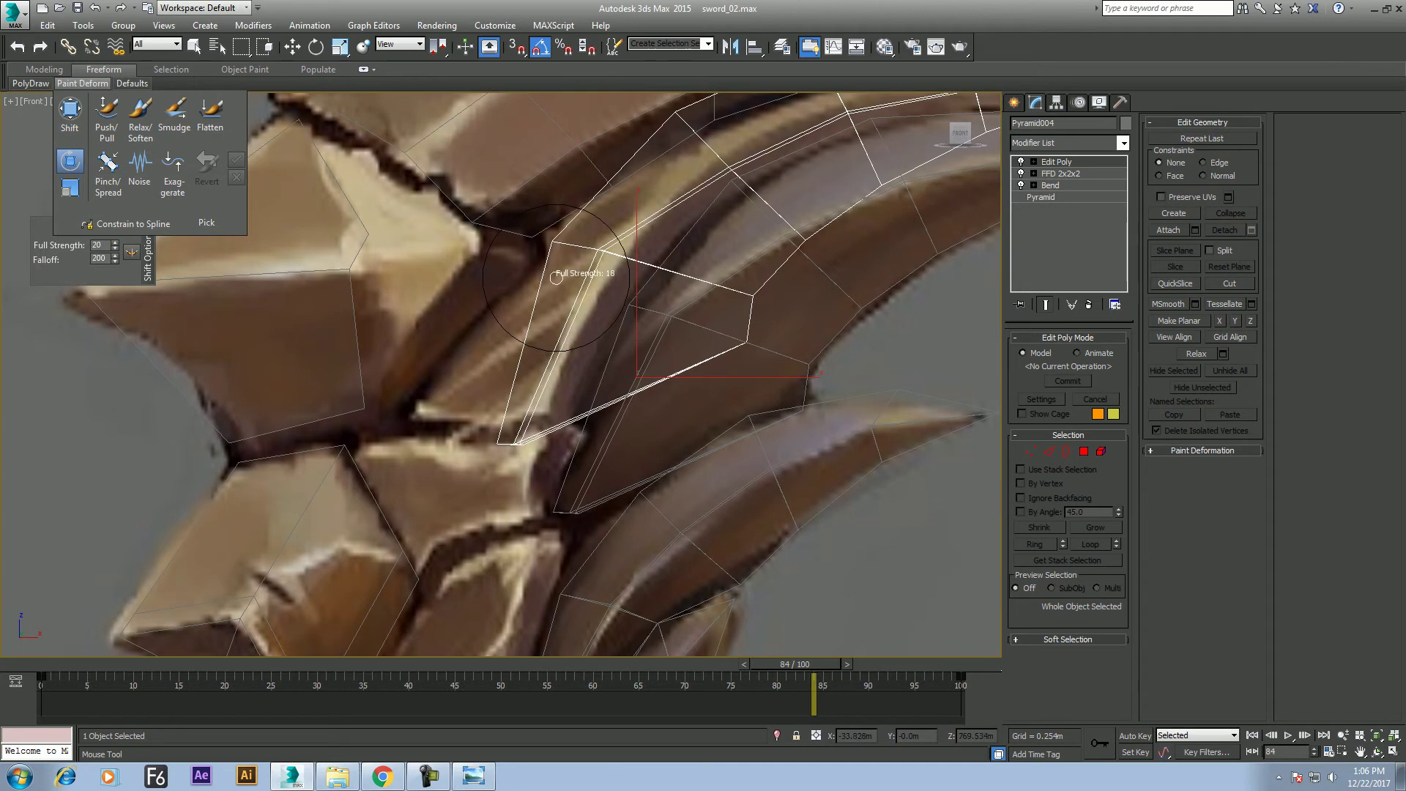
{"action": "left_click", "coordinate": [70, 187]}
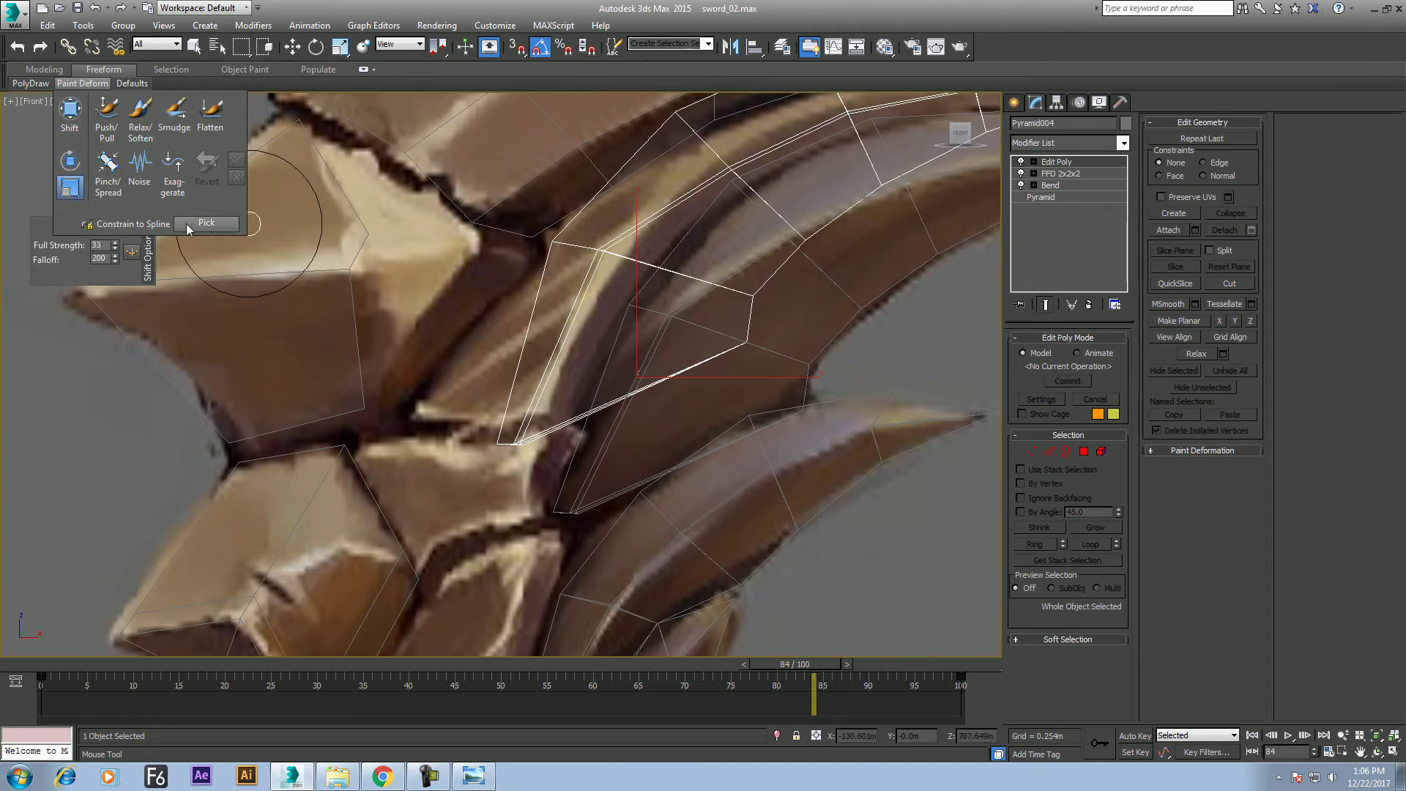
{"action": "left_click_drag", "start_coordinate": [115, 246], "coordinate": [112, 236]}
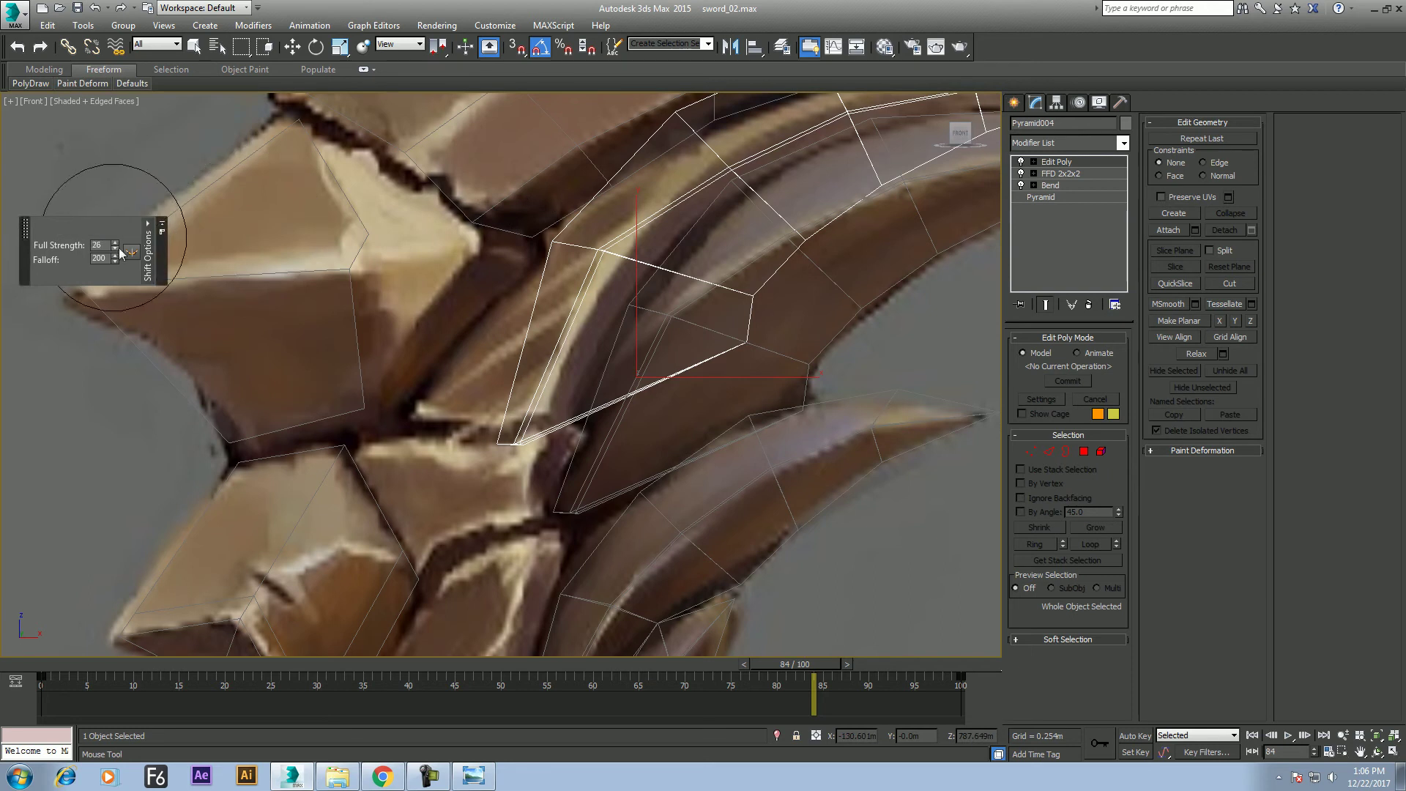
{"action": "left_click_drag", "start_coordinate": [114, 257], "coordinate": [111, 218]}
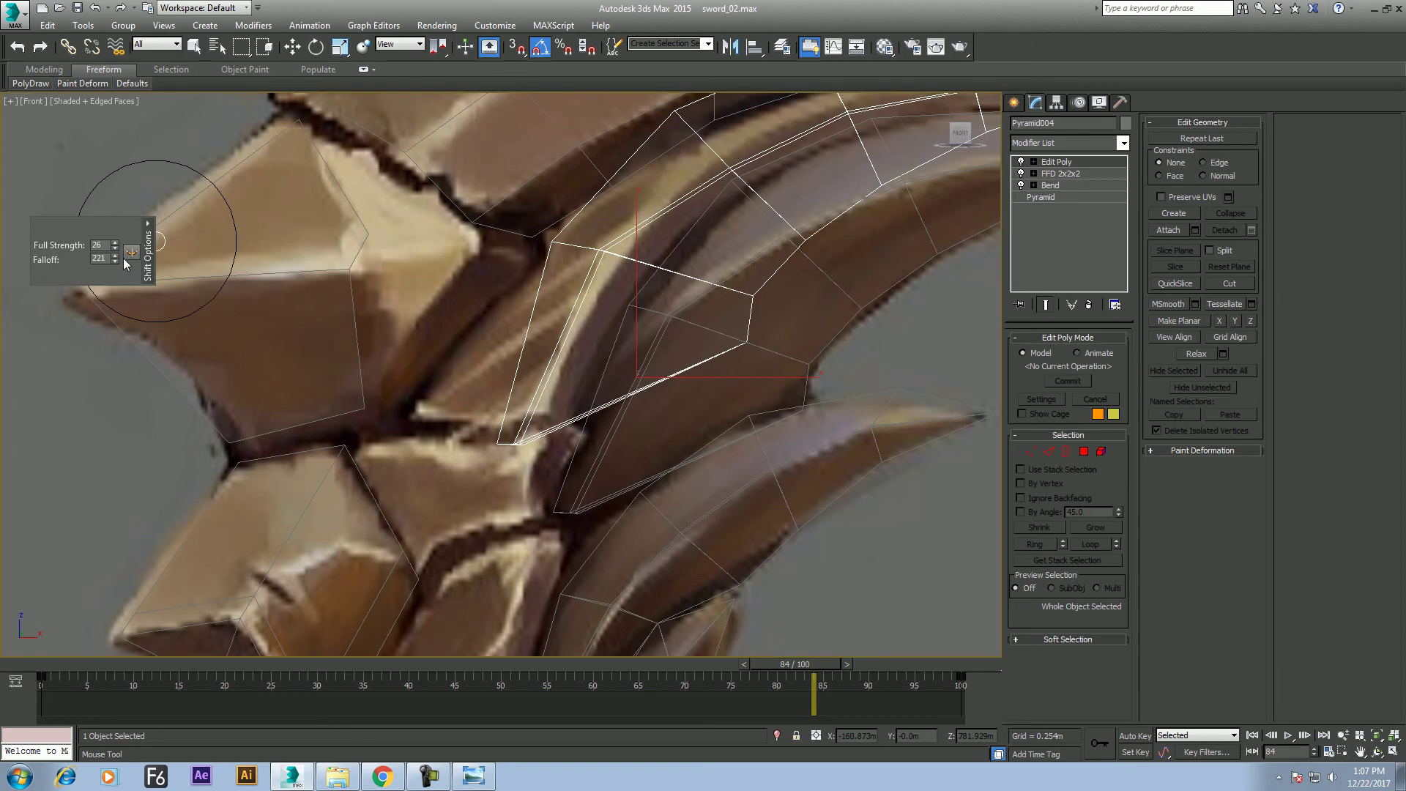
{"action": "mouse_move", "coordinate": [82, 84]}
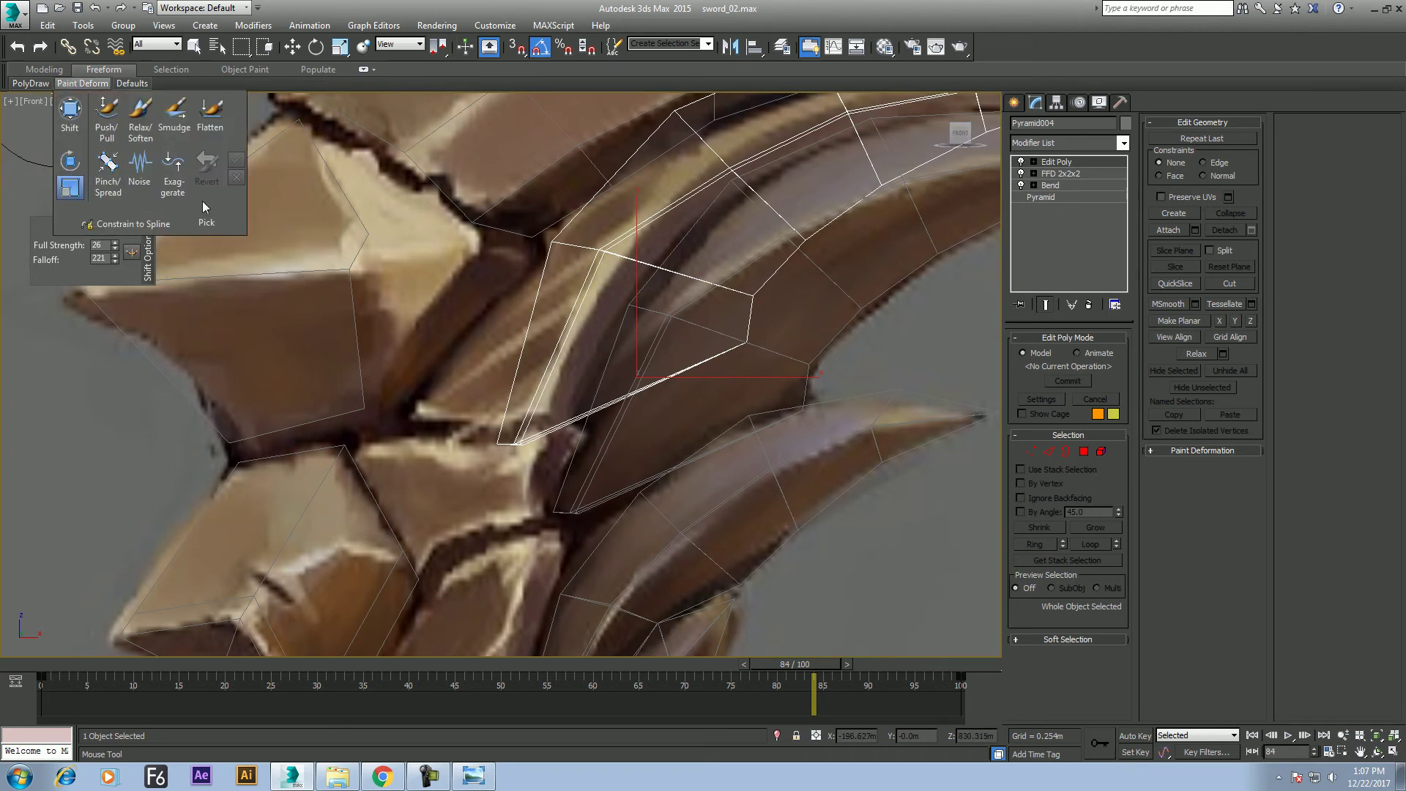
{"action": "left_click", "coordinate": [174, 111]}
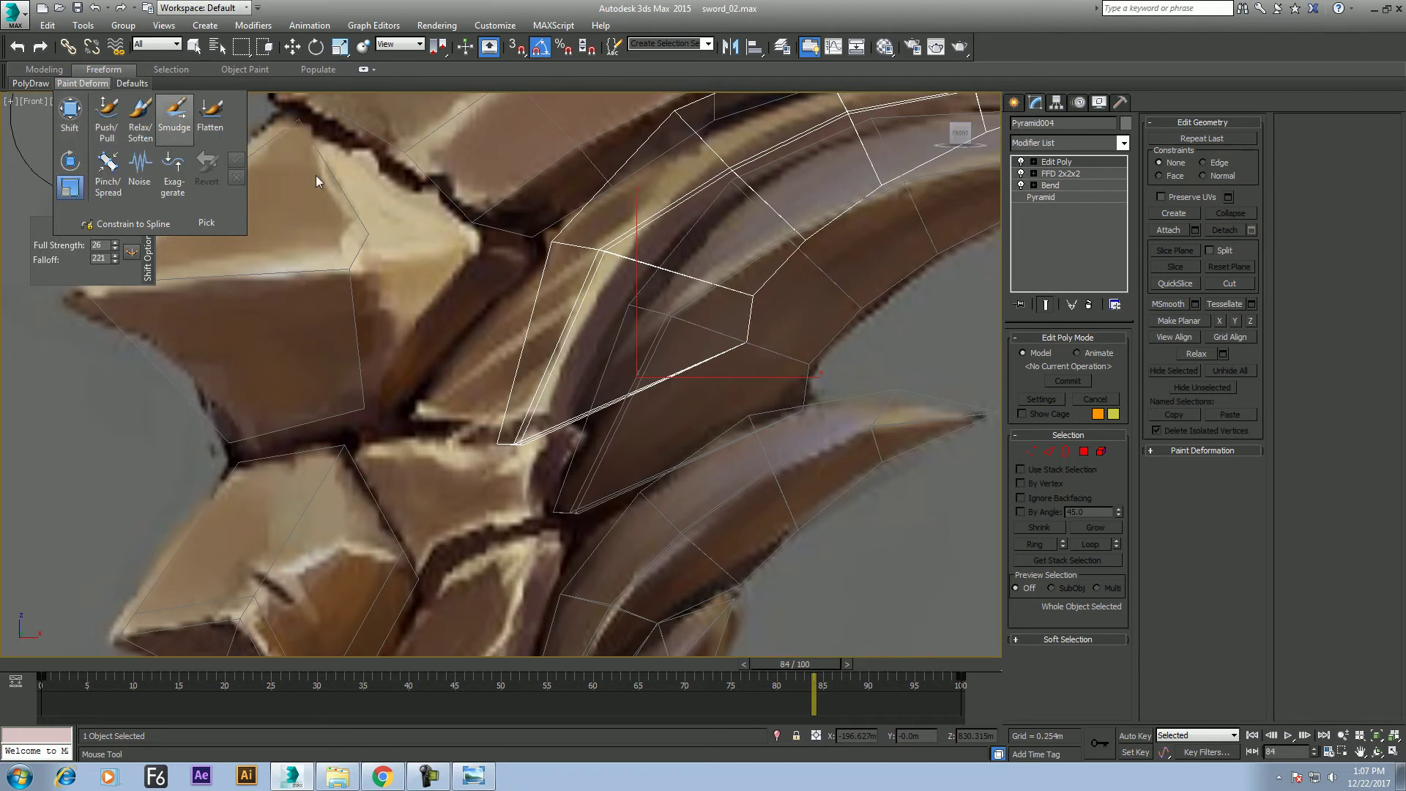
{"action": "scroll", "coordinate": [595, 267], "scroll_direction": "up", "scroll_amount": 2}
{"action": "scroll", "coordinate": [594, 267], "scroll_direction": "up", "scroll_amount": 1}
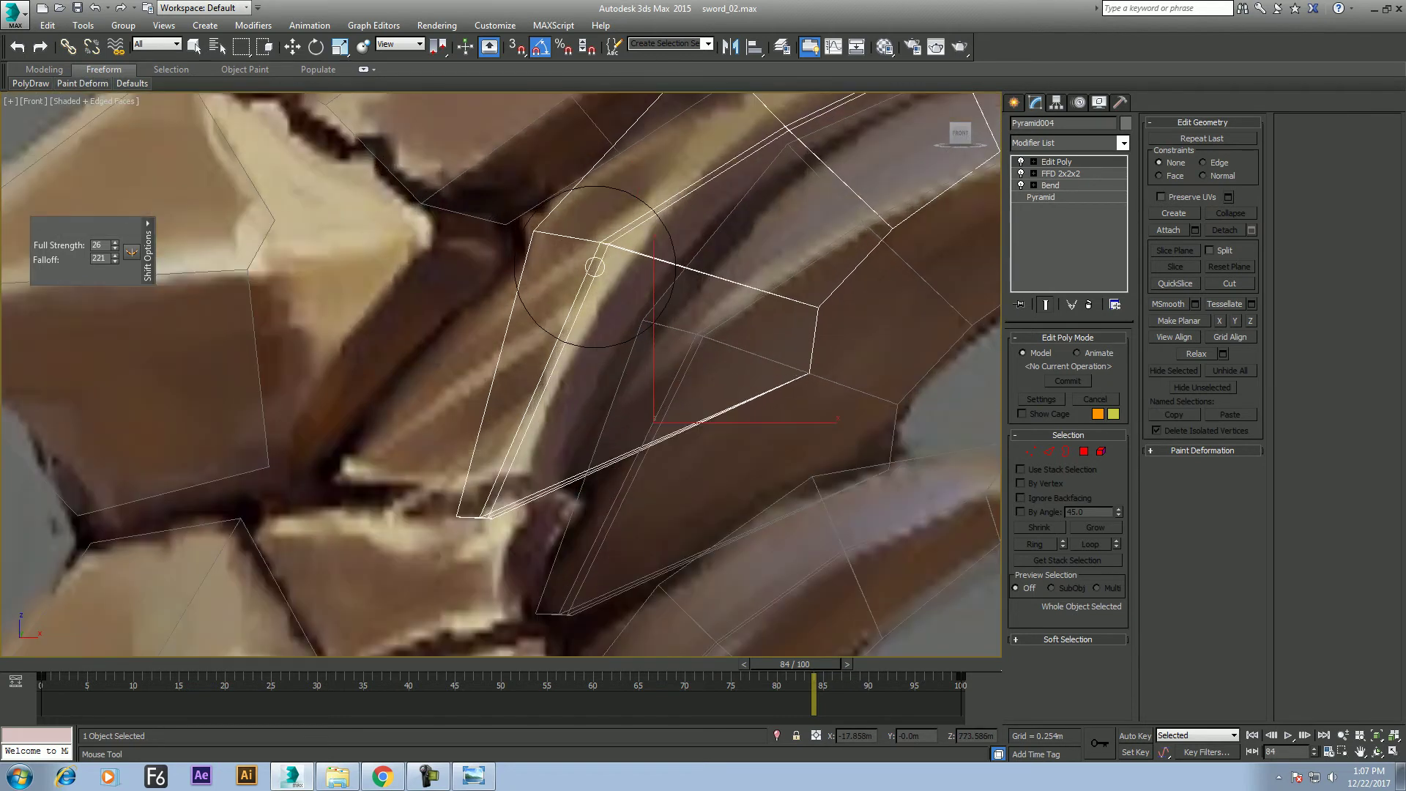
{"action": "scroll", "coordinate": [595, 267], "scroll_direction": "down", "scroll_amount": 2}
{"action": "key", "text": "w"}
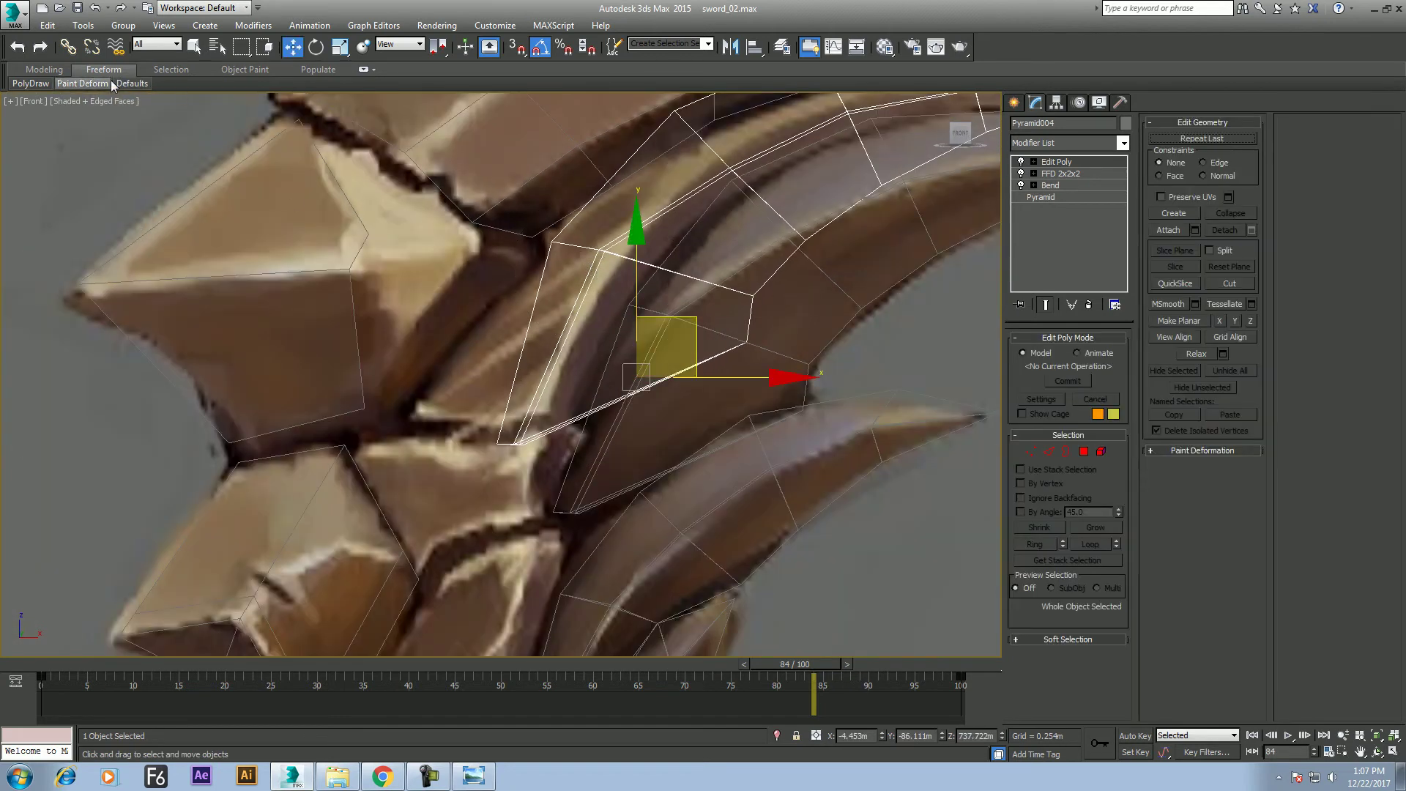
{"action": "mouse_move", "coordinate": [29, 84]}
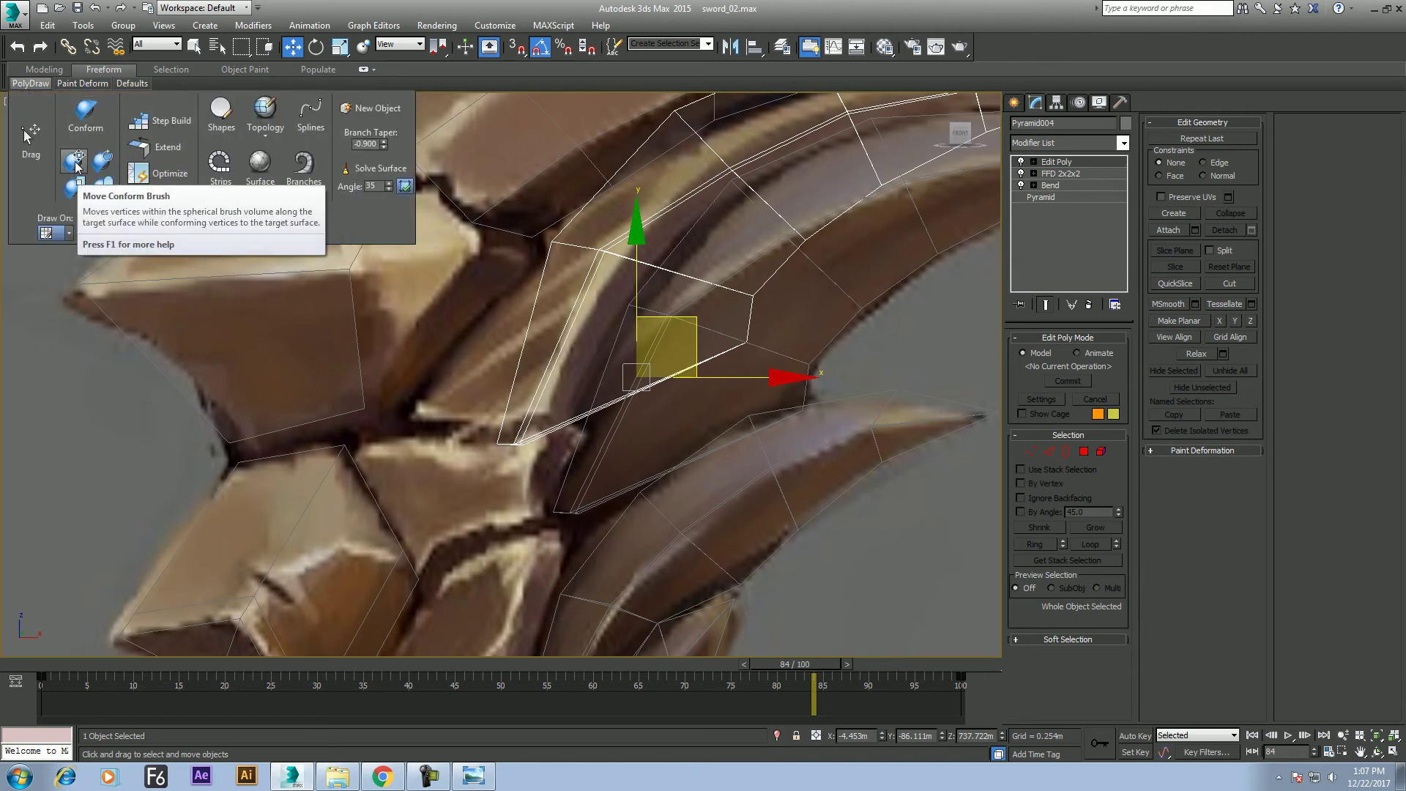
Use the Move Conform brush to pull Pyramid004's base and upper vertices onto the painted spike
{"action": "left_click", "coordinate": [76, 166]}
{"action": "left_click_drag", "start_coordinate": [557, 245], "coordinate": [532, 239]}
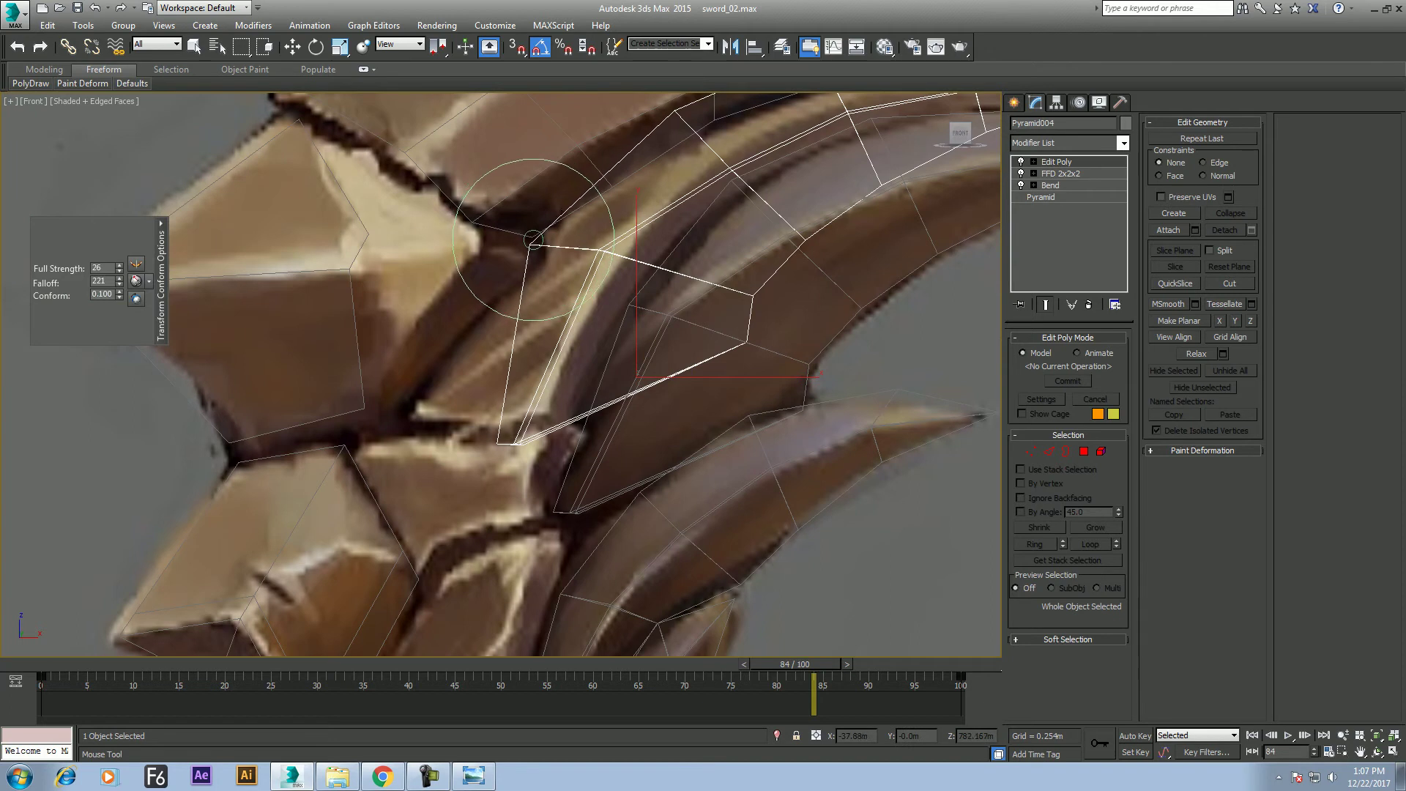
{"action": "mouse_move", "coordinate": [498, 442]}
{"action": "left_mouse_down"}
{"action": "mouse_move", "coordinate": [414, 411]}
{"action": "mouse_move", "coordinate": [486, 411]}
{"action": "left_mouse_up"}
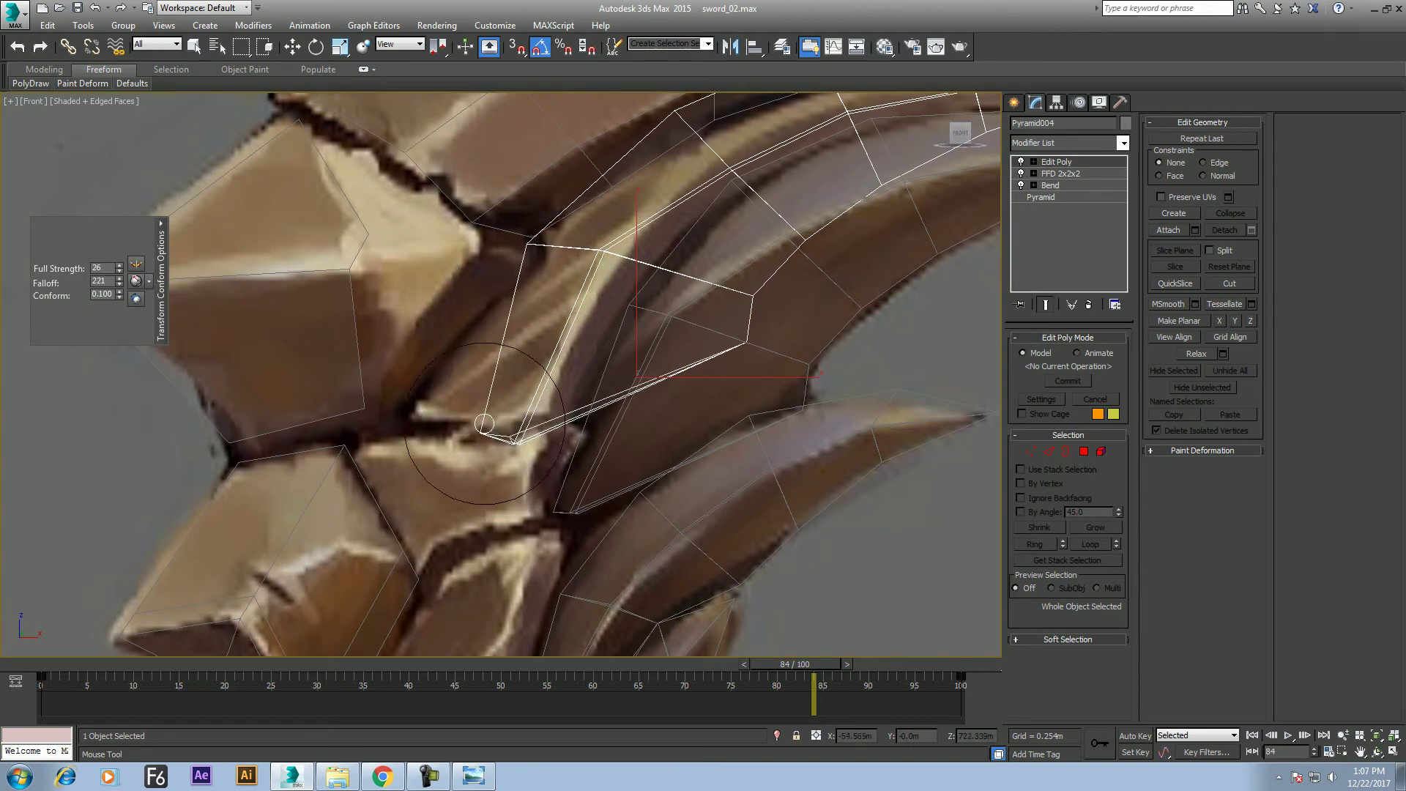
{"action": "middle_click_drag", "start_coordinate": [623, 147], "coordinate": [584, 266]}
{"action": "left_click_drag", "start_coordinate": [635, 239], "coordinate": [700, 287]}
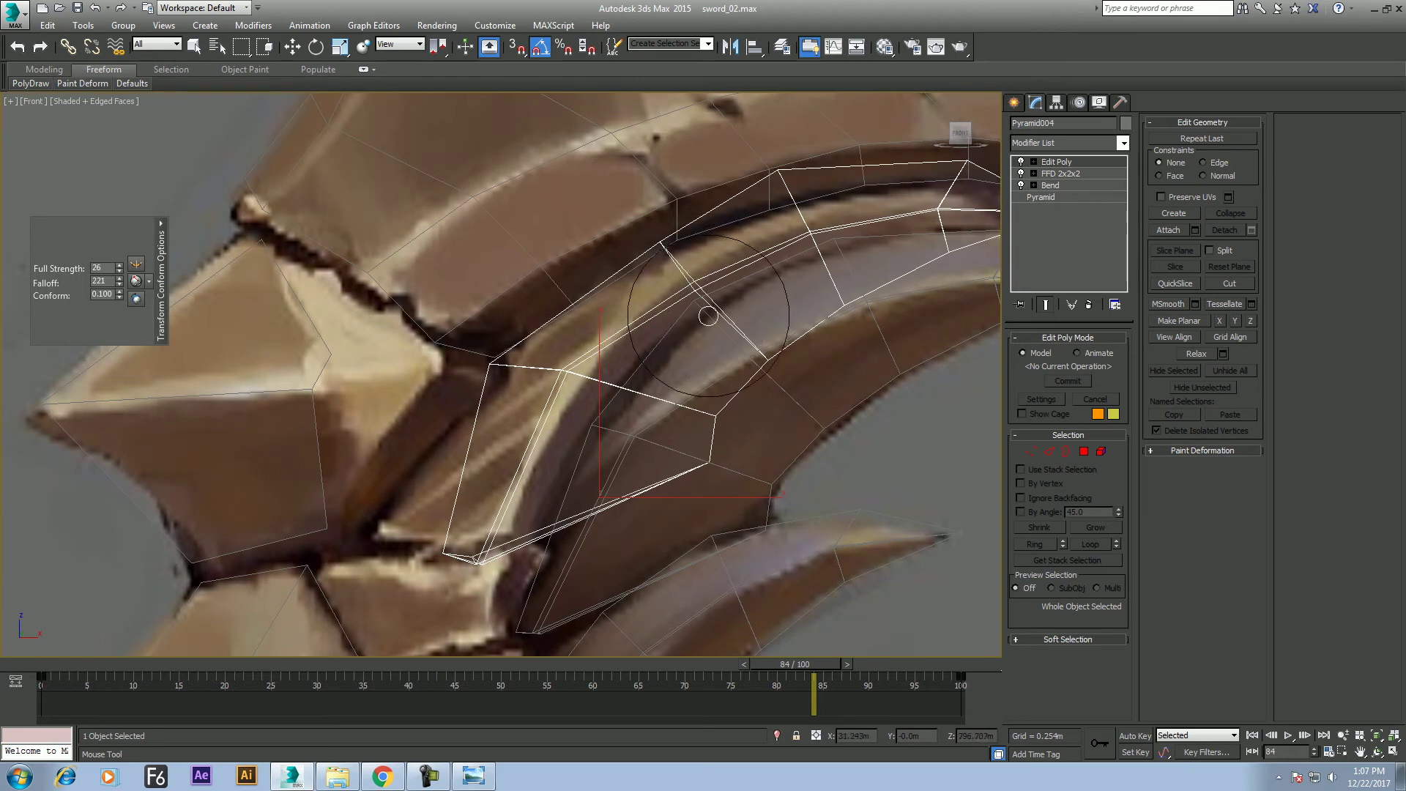
{"action": "key", "text": "w"}
{"action": "mouse_move", "coordinate": [753, 298]}
{"action": "middle_mouse_down"}
{"action": "mouse_move", "coordinate": [618, 307]}
{"action": "mouse_move", "coordinate": [546, 346]}
{"action": "middle_mouse_up"}
With the Shift brush falloff widened to 330, push the spike's upper edge and tip along the painting
{"action": "mouse_move", "coordinate": [30, 83]}
{"action": "left_click", "coordinate": [74, 108]}
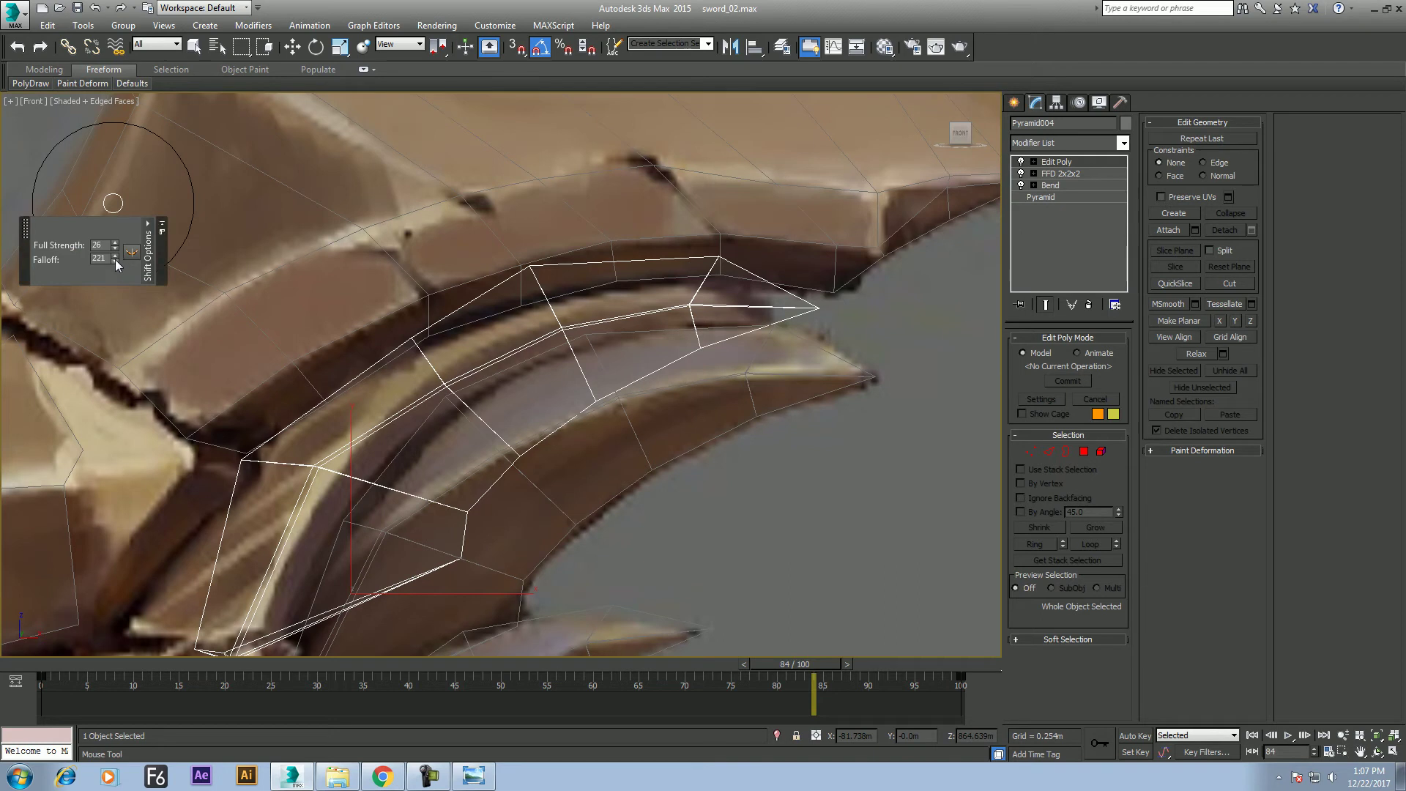
{"action": "left_click_drag", "start_coordinate": [114, 256], "coordinate": [114, 234]}
{"action": "middle_click_drag", "start_coordinate": [301, 238], "coordinate": [320, 222]}
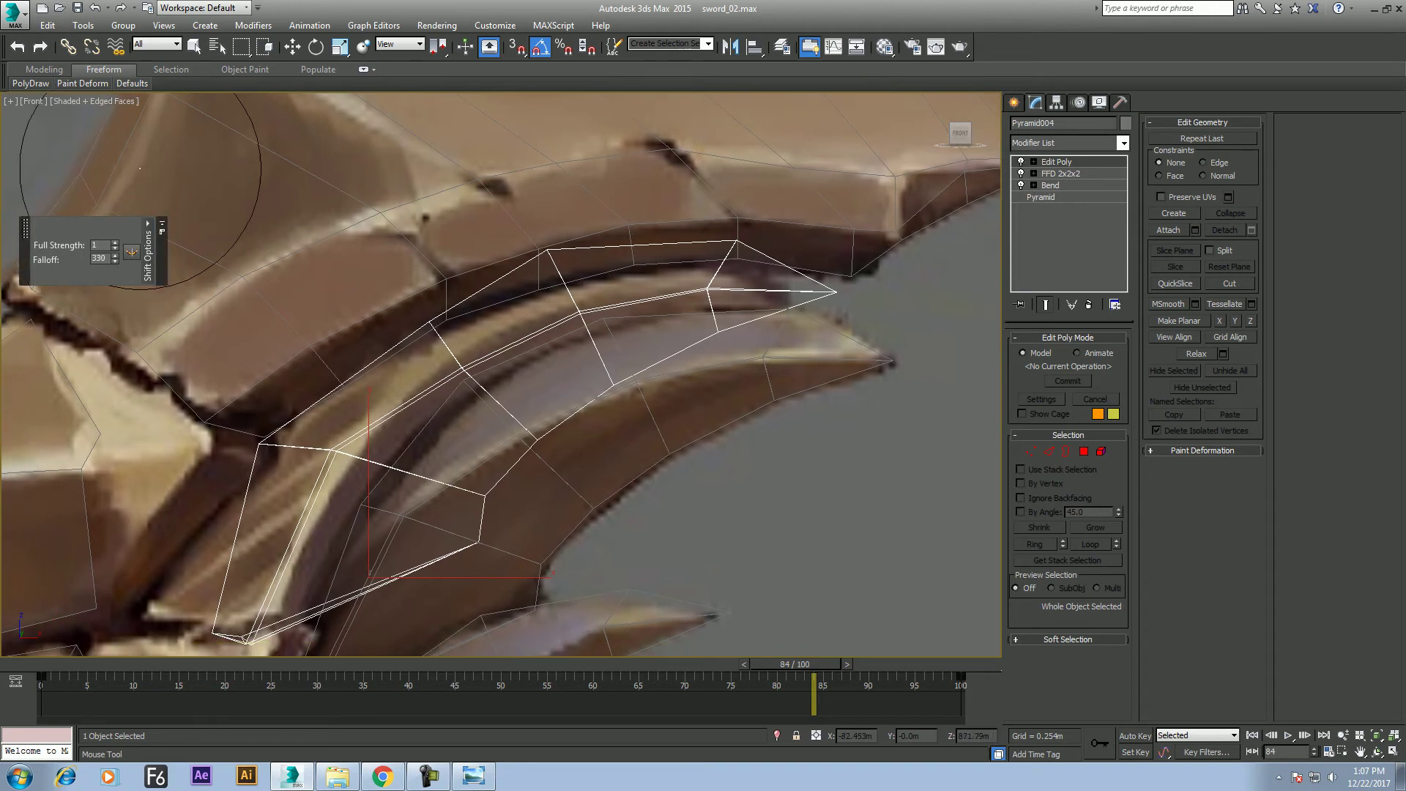
{"action": "left_click_drag", "start_coordinate": [575, 310], "coordinate": [583, 320]}
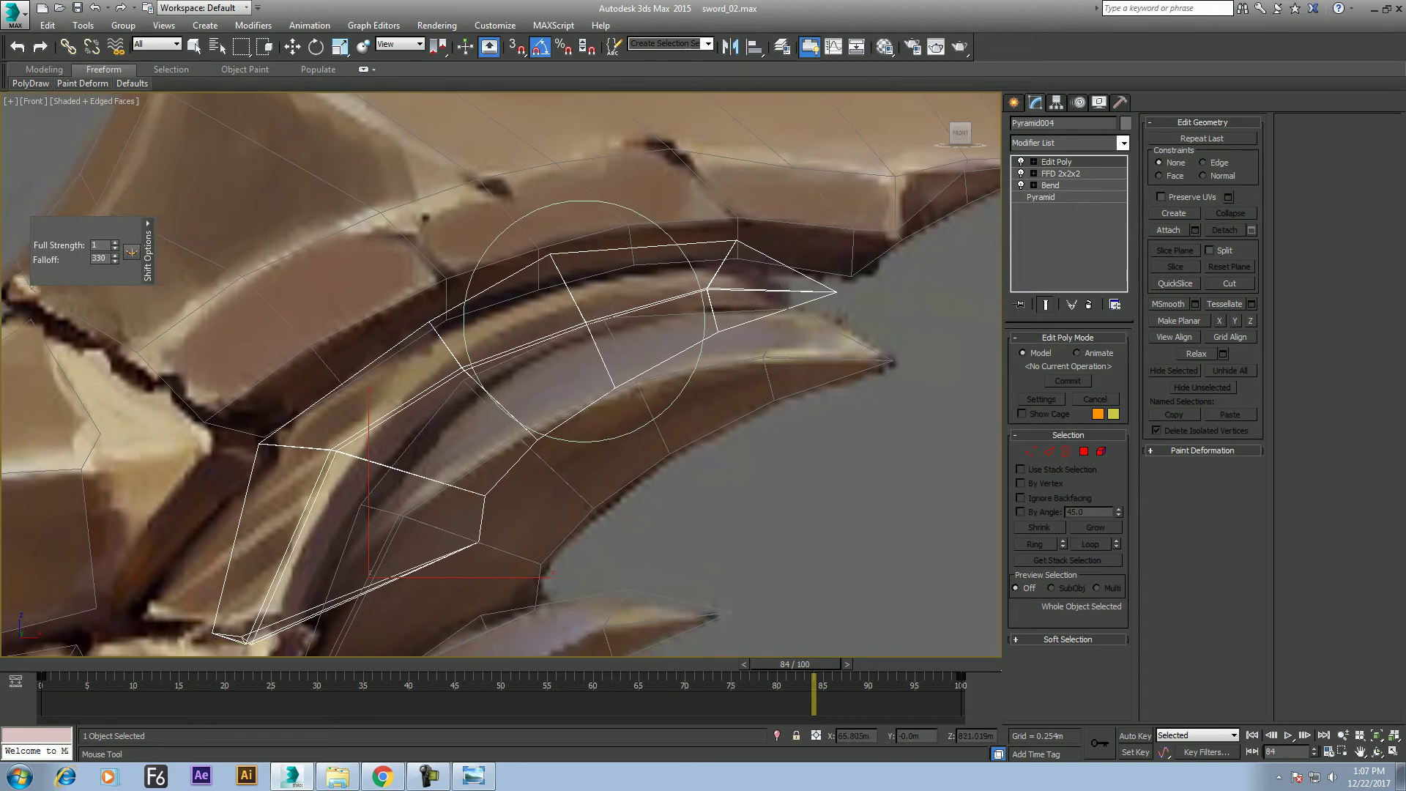
{"action": "left_click_drag", "start_coordinate": [518, 251], "coordinate": [565, 314]}
{"action": "left_click_drag", "start_coordinate": [738, 247], "coordinate": [728, 262]}
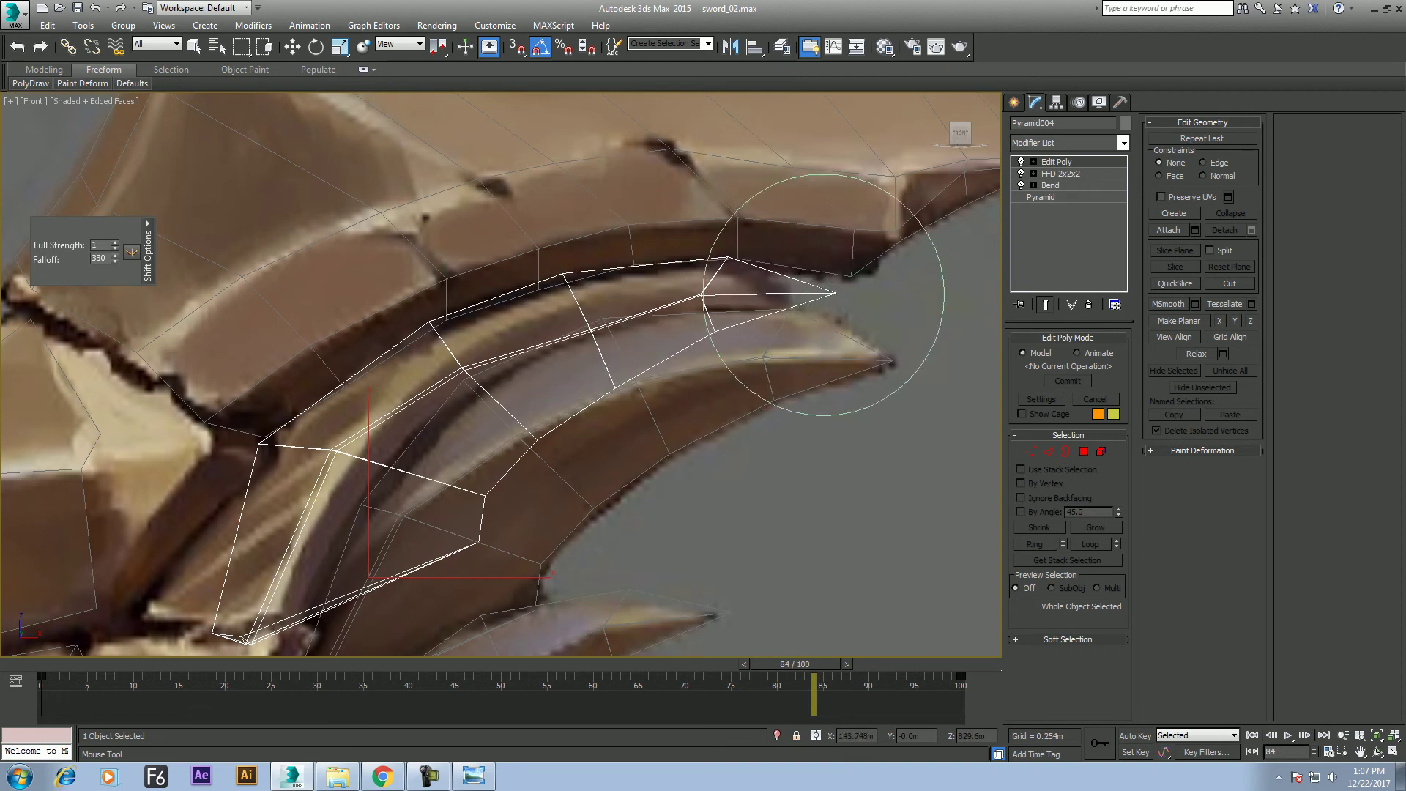
{"action": "left_click_drag", "start_coordinate": [753, 344], "coordinate": [722, 315]}
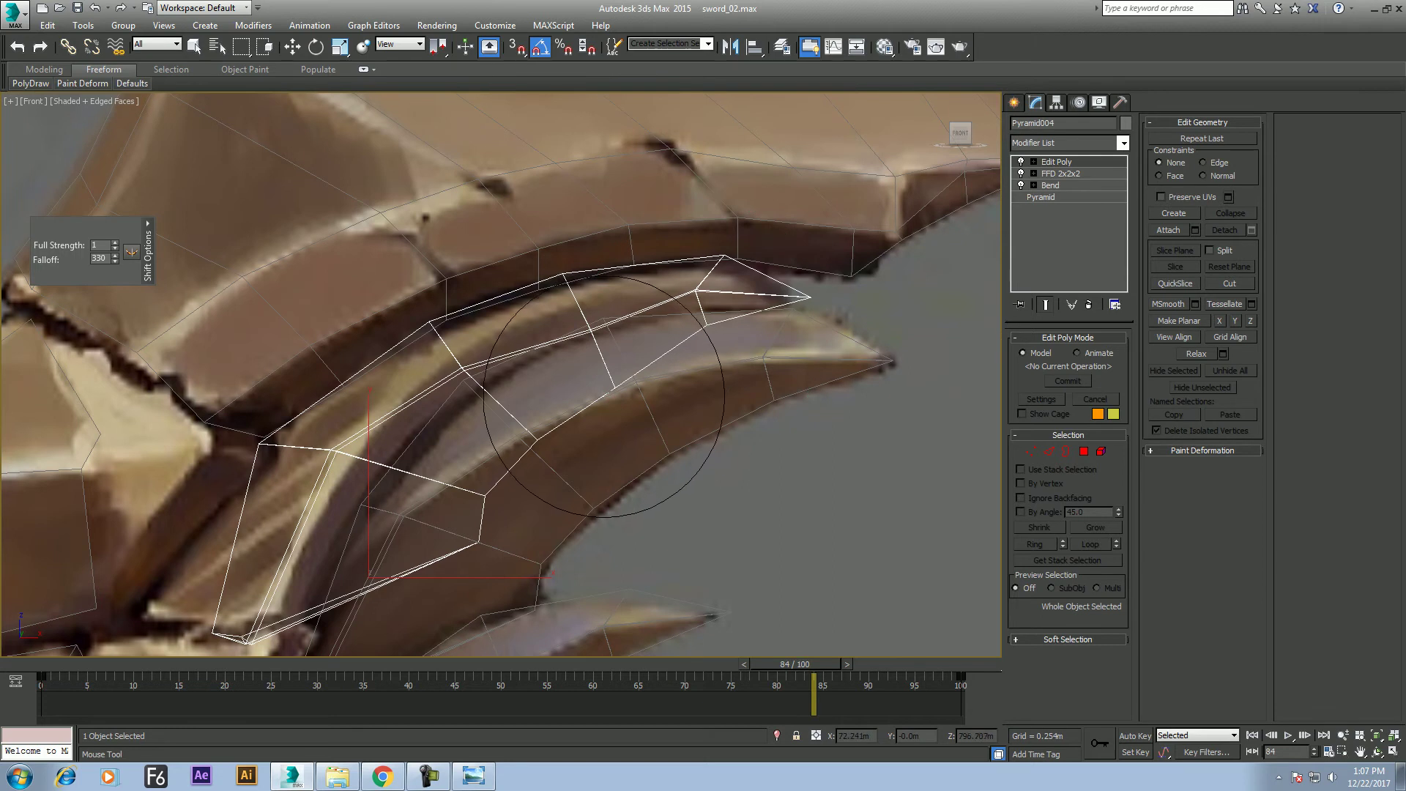
{"action": "middle_click_drag", "start_coordinate": [484, 434], "coordinate": [554, 315]}
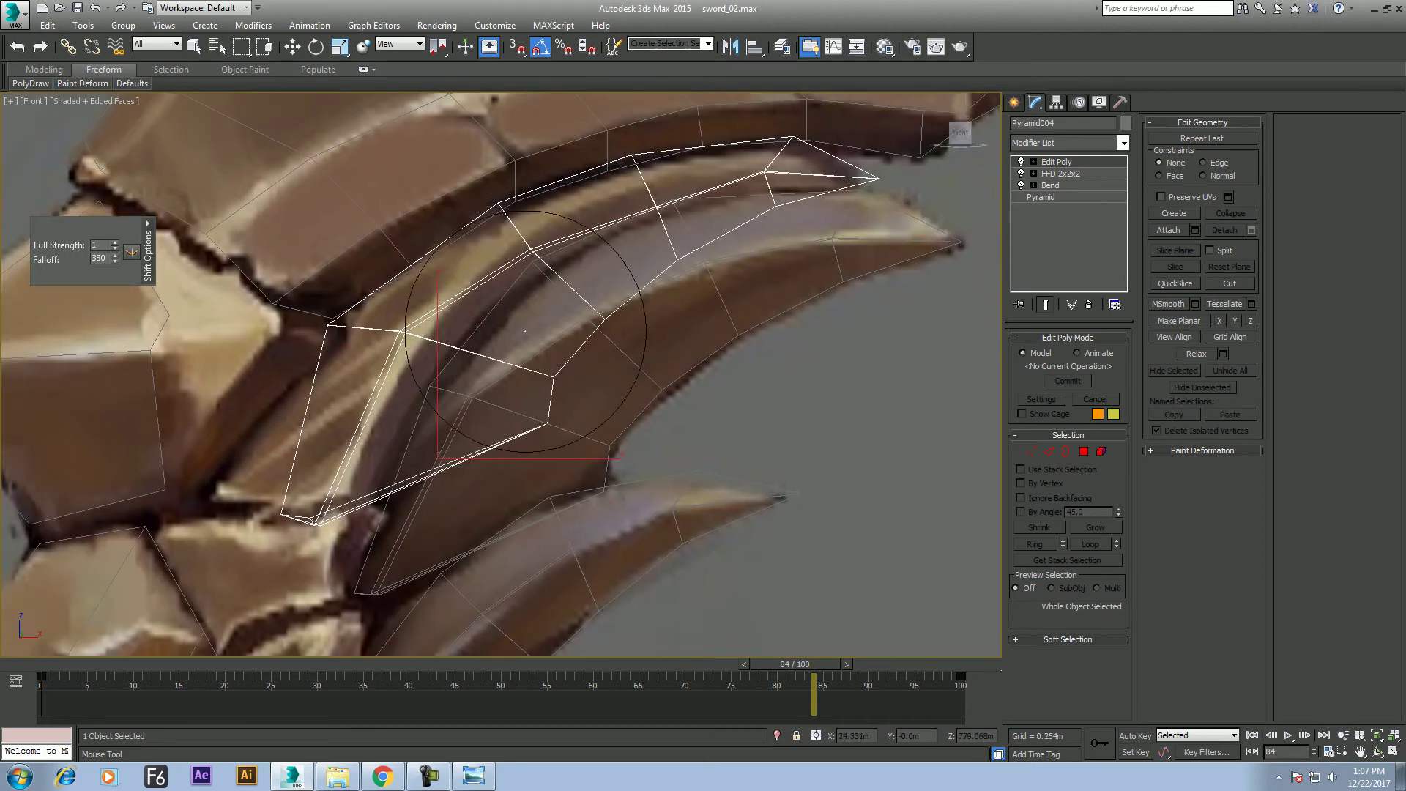
{"action": "key", "text": "w"}
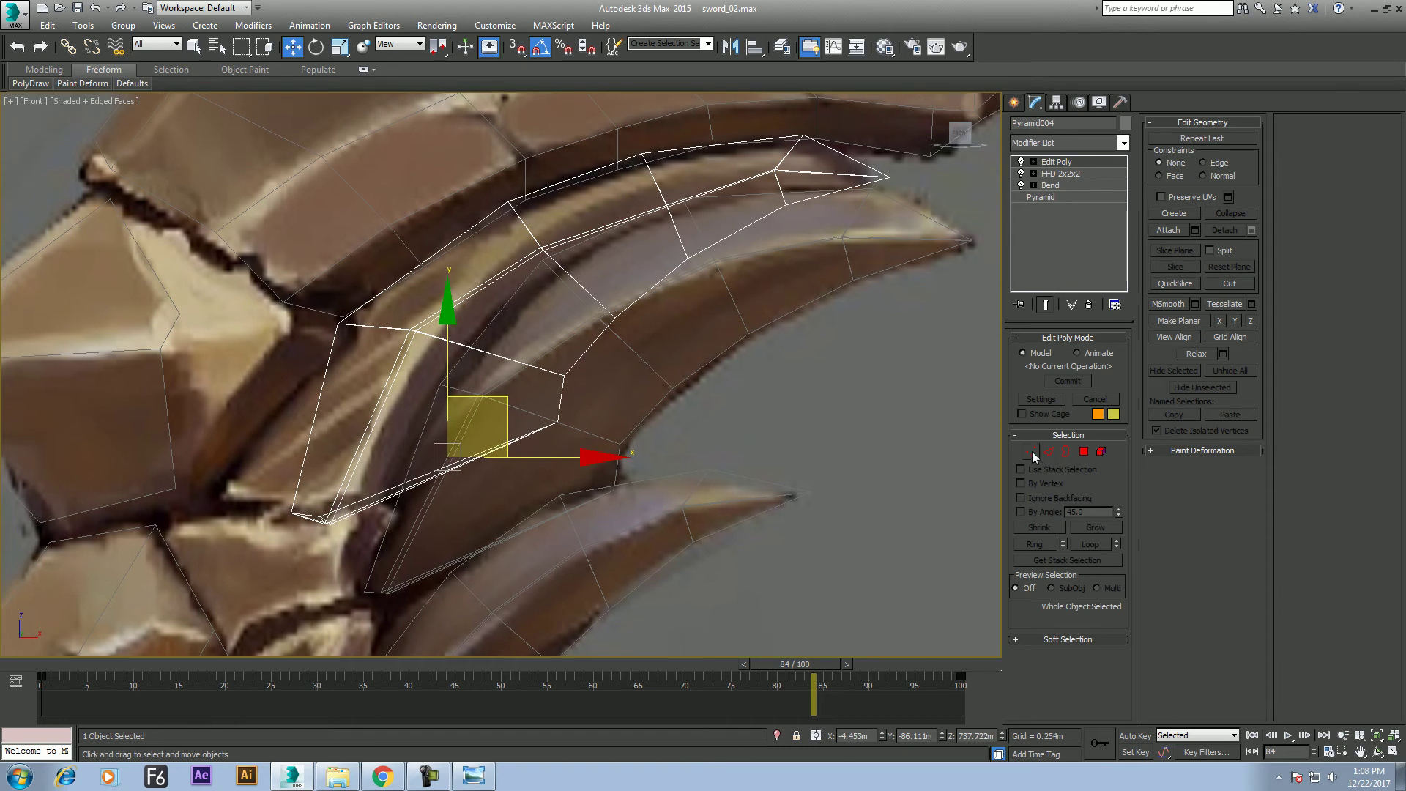
In Vertex mode, move Pyramid004's upper vertices one by one onto the painted outline
{"action": "left_click", "coordinate": [1034, 452]}
{"action": "middle_click_drag", "start_coordinate": [560, 448], "coordinate": [578, 406]}
{"action": "scroll", "coordinate": [578, 405], "scroll_direction": "up", "scroll_amount": 2}
{"action": "left_click", "coordinate": [585, 348]}
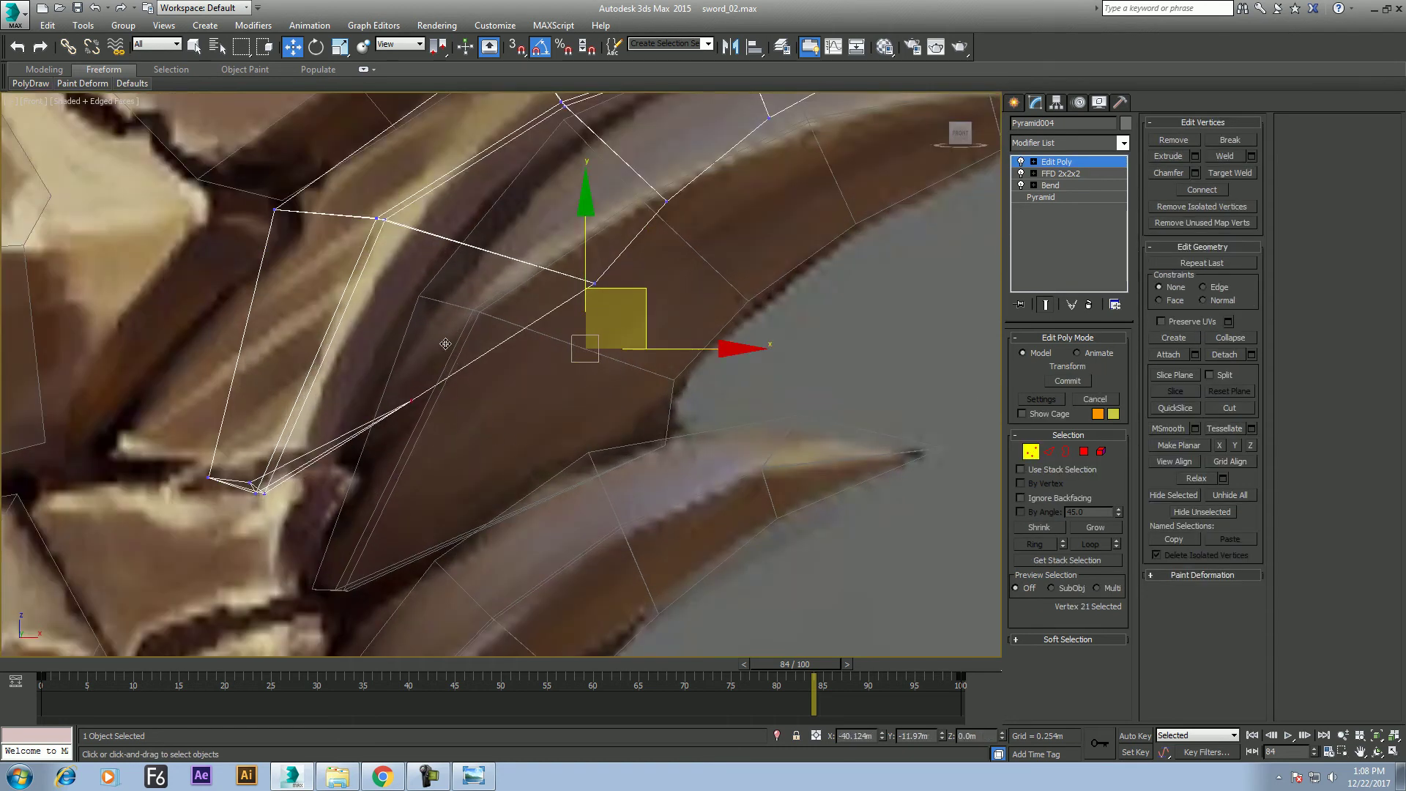
{"action": "left_click", "coordinate": [591, 282]}
{"action": "left_click_drag", "start_coordinate": [628, 244], "coordinate": [482, 214]}
{"action": "middle_click_drag", "start_coordinate": [482, 215], "coordinate": [484, 374]}
{"action": "left_click", "coordinate": [657, 379]}
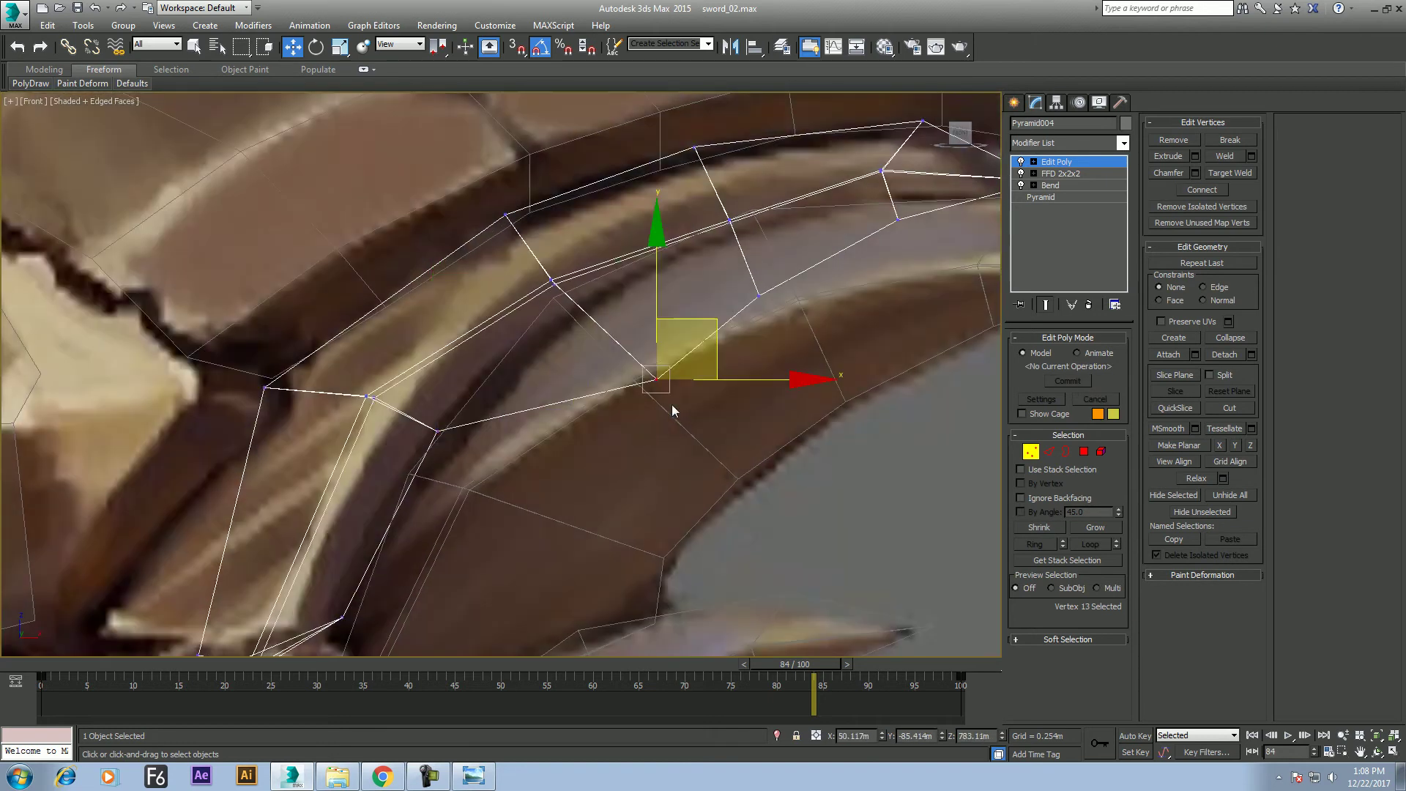
{"action": "mouse_move", "coordinate": [701, 319]}
{"action": "left_mouse_down"}
{"action": "mouse_move", "coordinate": [599, 257]}
{"action": "mouse_move", "coordinate": [596, 234]}
{"action": "left_mouse_up"}
{"action": "left_click_drag", "start_coordinate": [692, 369], "coordinate": [692, 369]}
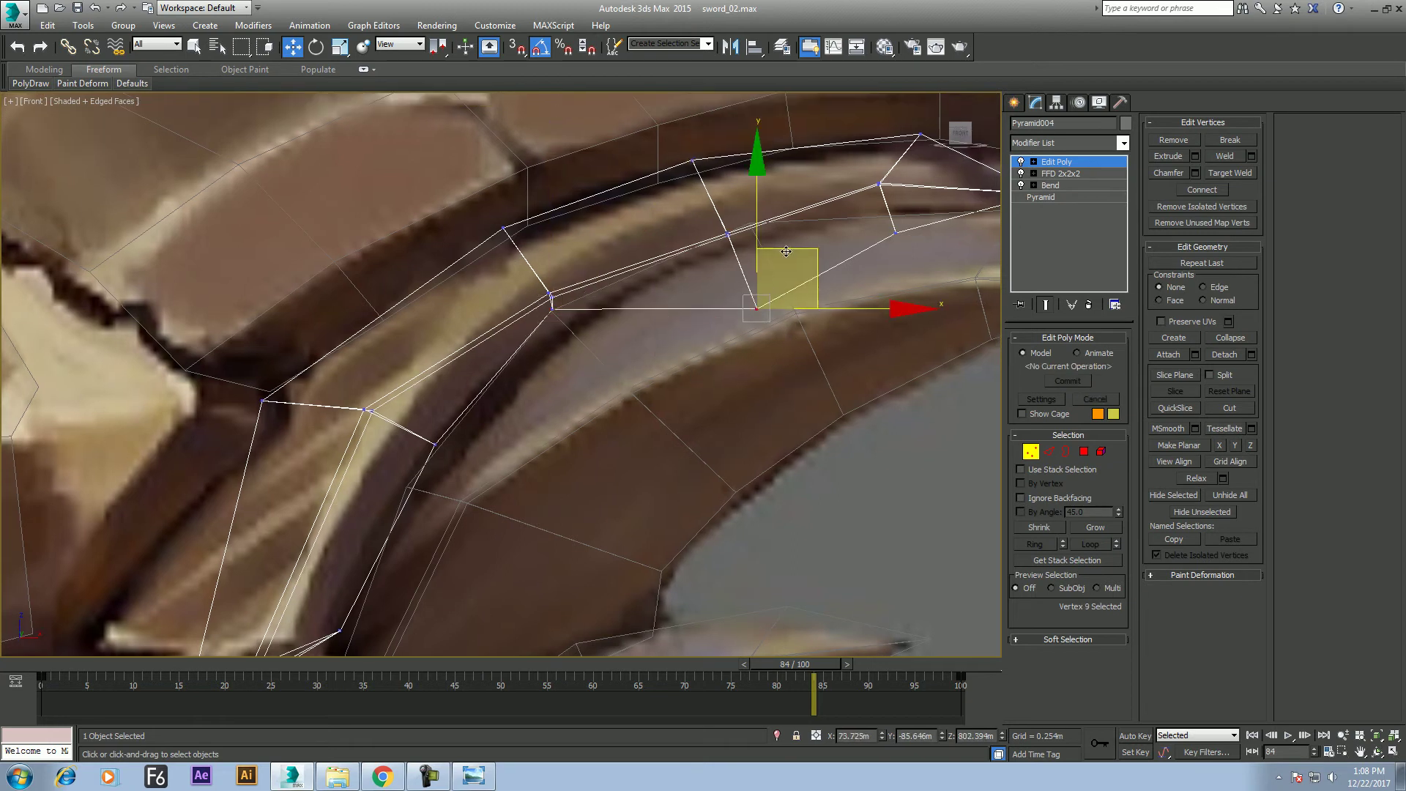
{"action": "left_click_drag", "start_coordinate": [785, 256], "coordinate": [763, 196]}
Move the spike's lower-left vertex down-right to follow the painting, then select the apex vertex
{"action": "left_click", "coordinate": [551, 306]}
{"action": "scroll", "coordinate": [550, 306], "scroll_direction": "up", "scroll_amount": 2}
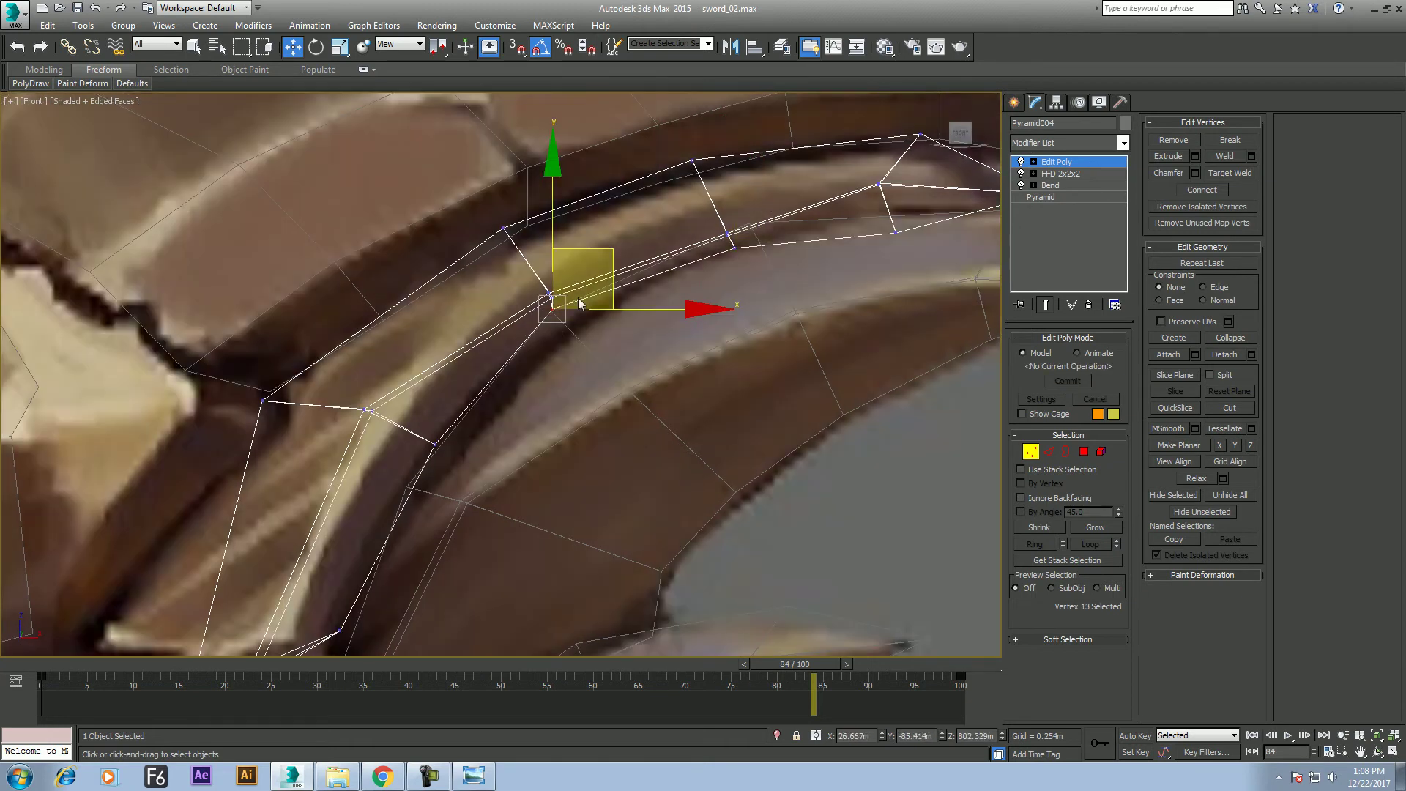
{"action": "middle_click_drag", "start_coordinate": [503, 410], "coordinate": [508, 362]}
{"action": "left_click", "coordinate": [388, 438]}
{"action": "left_click_drag", "start_coordinate": [426, 380], "coordinate": [436, 403]}
{"action": "scroll", "coordinate": [483, 469], "scroll_direction": "down", "scroll_amount": 3}
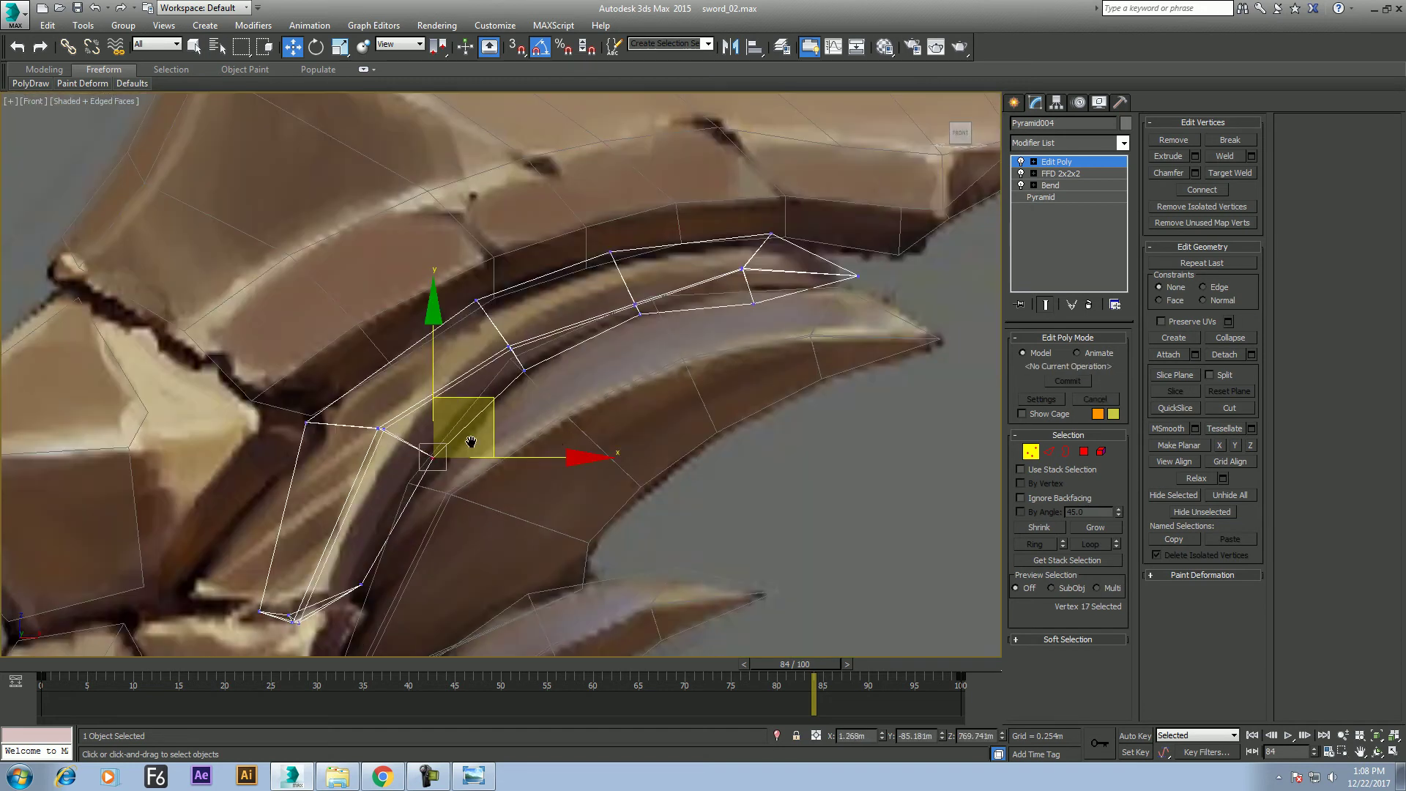
{"action": "mouse_move", "coordinate": [555, 437]}
{"action": "middle_mouse_down"}
{"action": "mouse_move", "coordinate": [591, 269]}
{"action": "mouse_move", "coordinate": [636, 392]}
{"action": "middle_mouse_up"}
{"action": "scroll", "coordinate": [592, 274], "scroll_direction": "up", "scroll_amount": 5}
{"action": "left_click_drag", "start_coordinate": [635, 388], "coordinate": [637, 387]}
Select another edge vertex, then pick the neighbouring spike Pyramid001 from the quad menu
{"action": "left_click", "coordinate": [612, 399], "text": "ctrl"}
{"action": "middle_click_drag", "start_coordinate": [606, 398], "coordinate": [640, 349]}
{"action": "scroll", "coordinate": [640, 348], "scroll_direction": "up", "scroll_amount": 4}
{"action": "mouse_move", "coordinate": [791, 367]}
{"action": "middle_mouse_down"}
{"action": "mouse_move", "coordinate": [615, 350]}
{"action": "mouse_move", "coordinate": [568, 449]}
{"action": "middle_mouse_up"}
{"action": "right_click", "coordinate": [582, 364]}
{"action": "left_click", "coordinate": [542, 348]}
Move Pyramid001's top and left-side vertices onto the painted spike outline
{"action": "key", "text": "1"}
{"action": "left_click", "coordinate": [555, 301]}
{"action": "left_click_drag", "start_coordinate": [598, 243], "coordinate": [618, 269]}
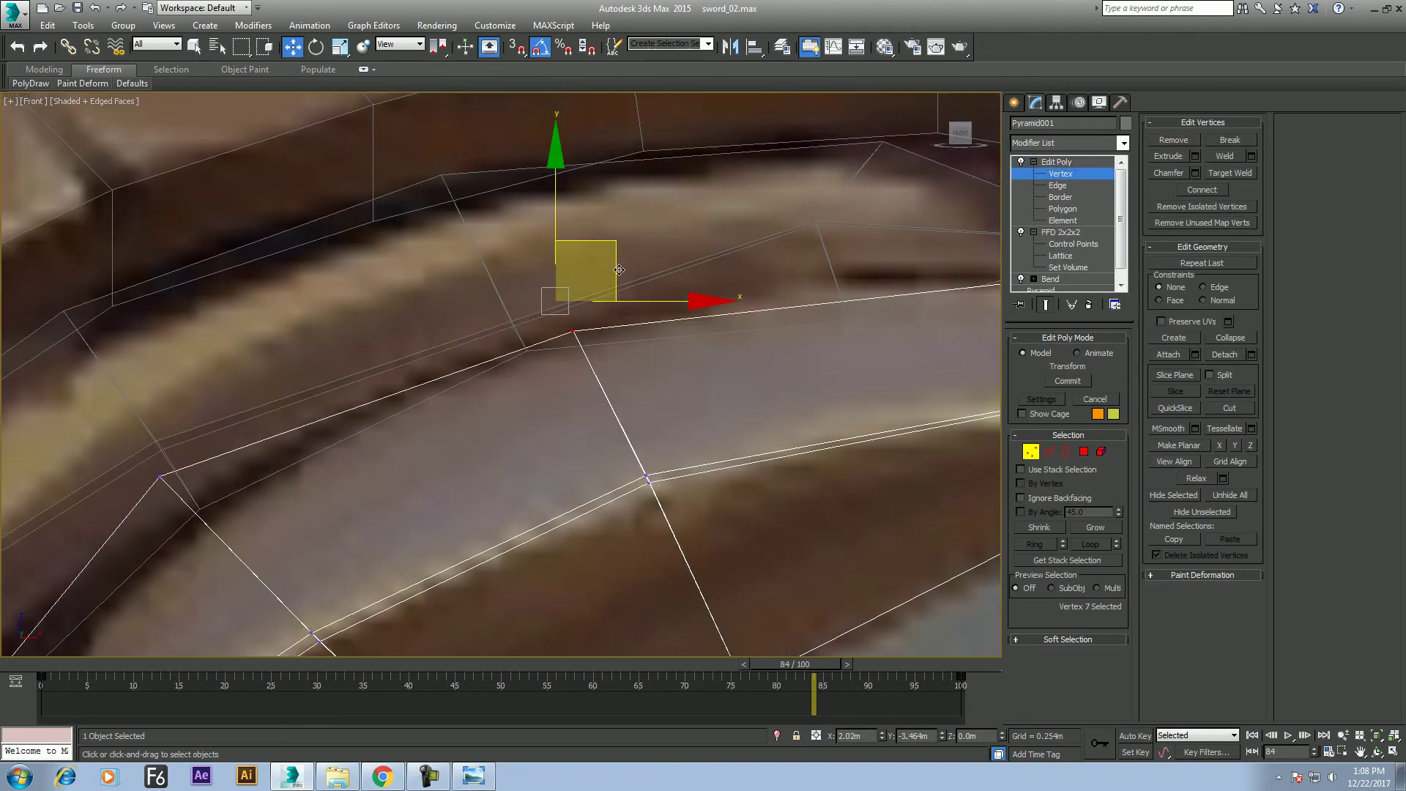
{"action": "middle_click_drag", "start_coordinate": [373, 411], "coordinate": [416, 364]}
{"action": "left_click_drag", "start_coordinate": [251, 393], "coordinate": [151, 471]}
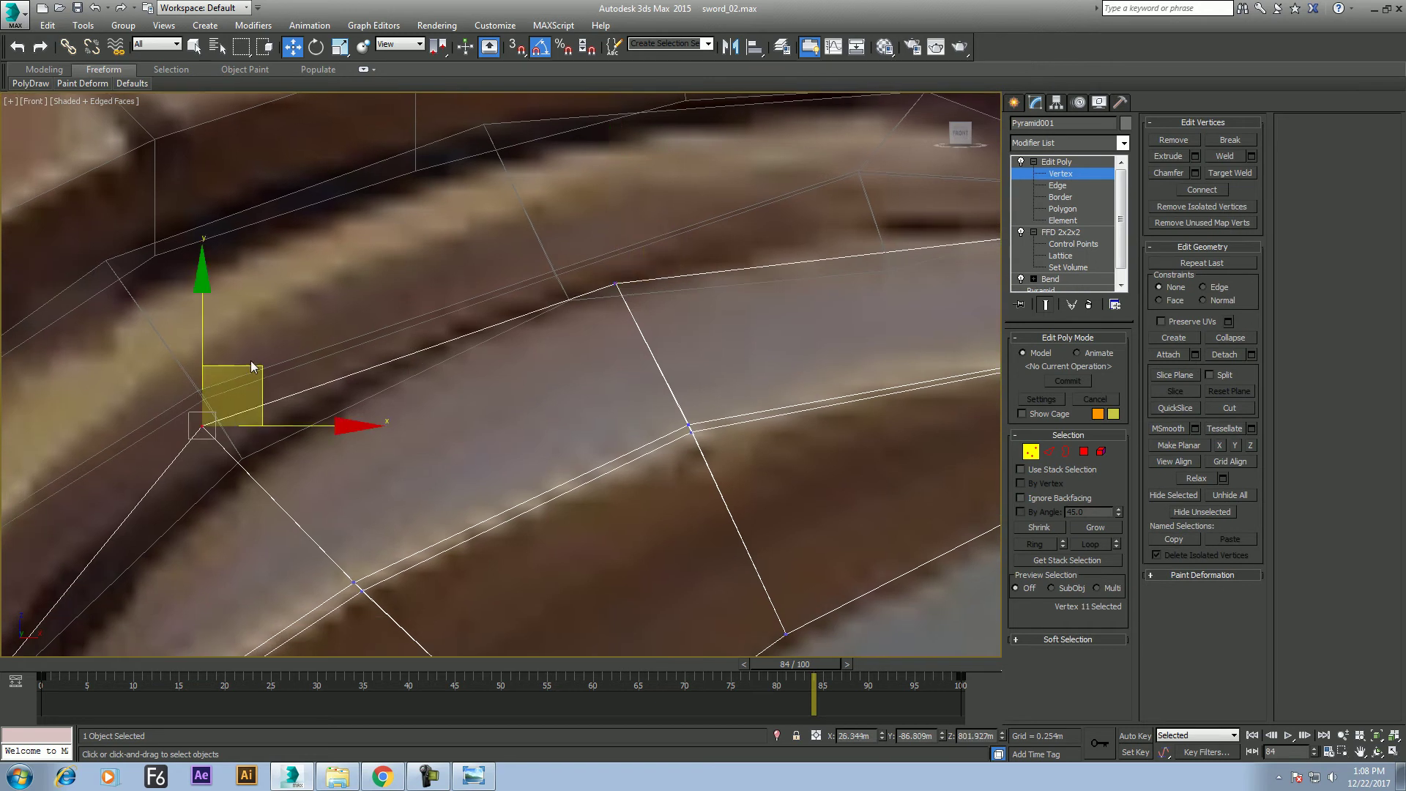
{"action": "left_click_drag", "start_coordinate": [254, 367], "coordinate": [293, 399]}
{"action": "scroll", "coordinate": [366, 381], "scroll_direction": "down", "scroll_amount": 4}
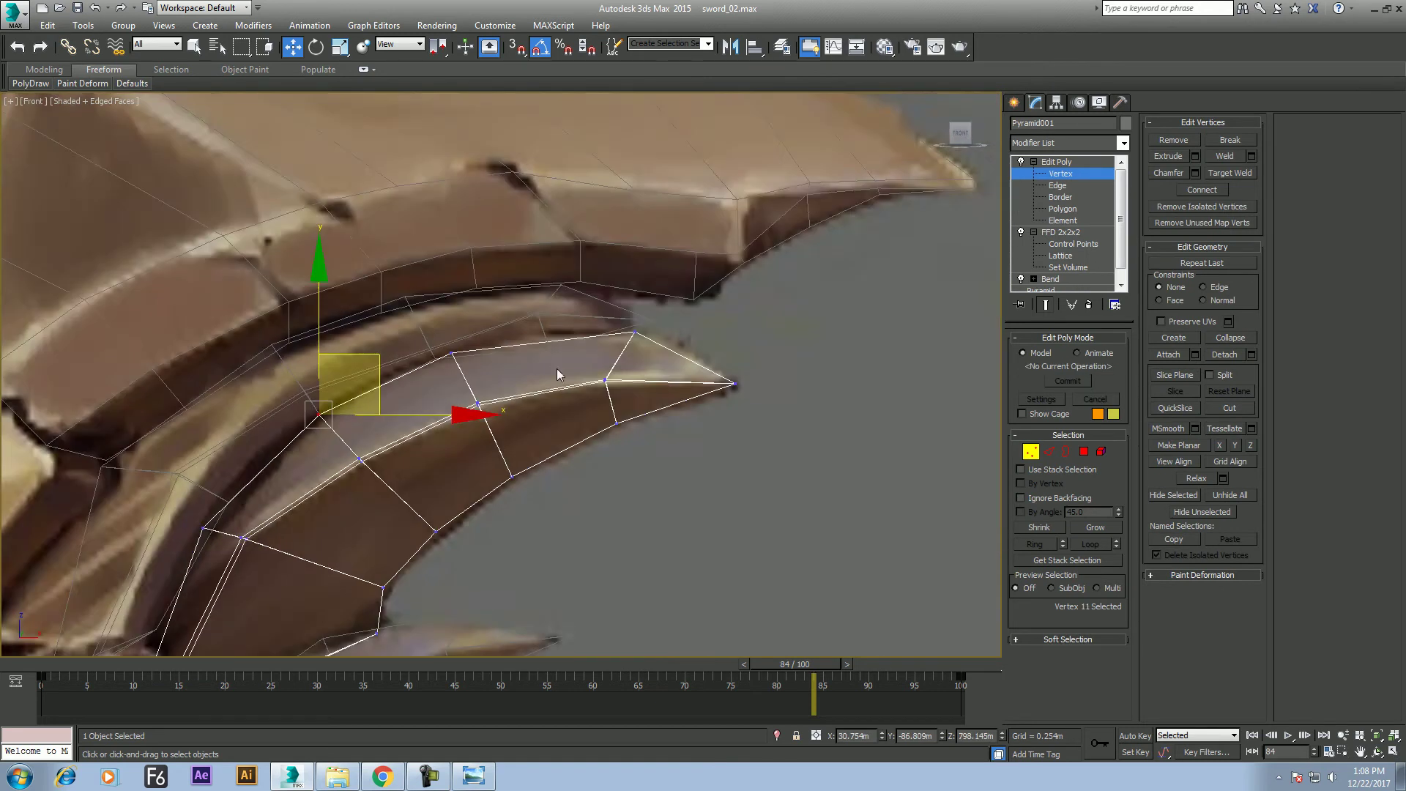
{"action": "scroll", "coordinate": [457, 350], "scroll_direction": "up", "scroll_amount": 2}
{"action": "left_click_drag", "start_coordinate": [366, 333], "coordinate": [311, 396]}
{"action": "left_click_drag", "start_coordinate": [384, 294], "coordinate": [353, 303]}
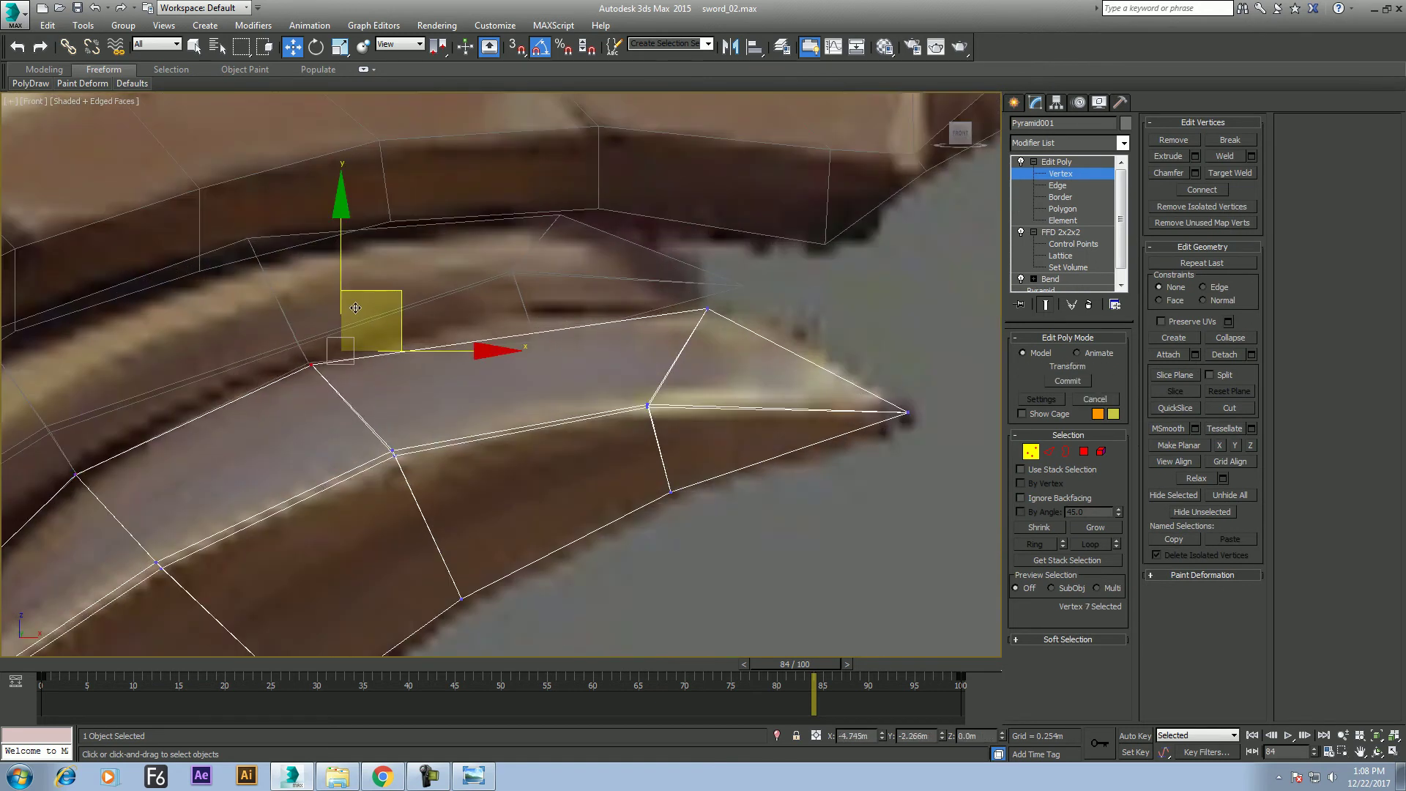
Align Pyramid001's vertices near the spike base, including the base corner, with the painted edge
{"action": "middle_click_drag", "start_coordinate": [447, 341], "coordinate": [458, 339]}
{"action": "mouse_move", "coordinate": [727, 296]}
{"action": "middle_mouse_down"}
{"action": "mouse_move", "coordinate": [691, 376]}
{"action": "mouse_move", "coordinate": [590, 324]}
{"action": "mouse_move", "coordinate": [397, 418]}
{"action": "middle_mouse_up"}
{"action": "left_click_drag", "start_coordinate": [338, 503], "coordinate": [339, 504]}
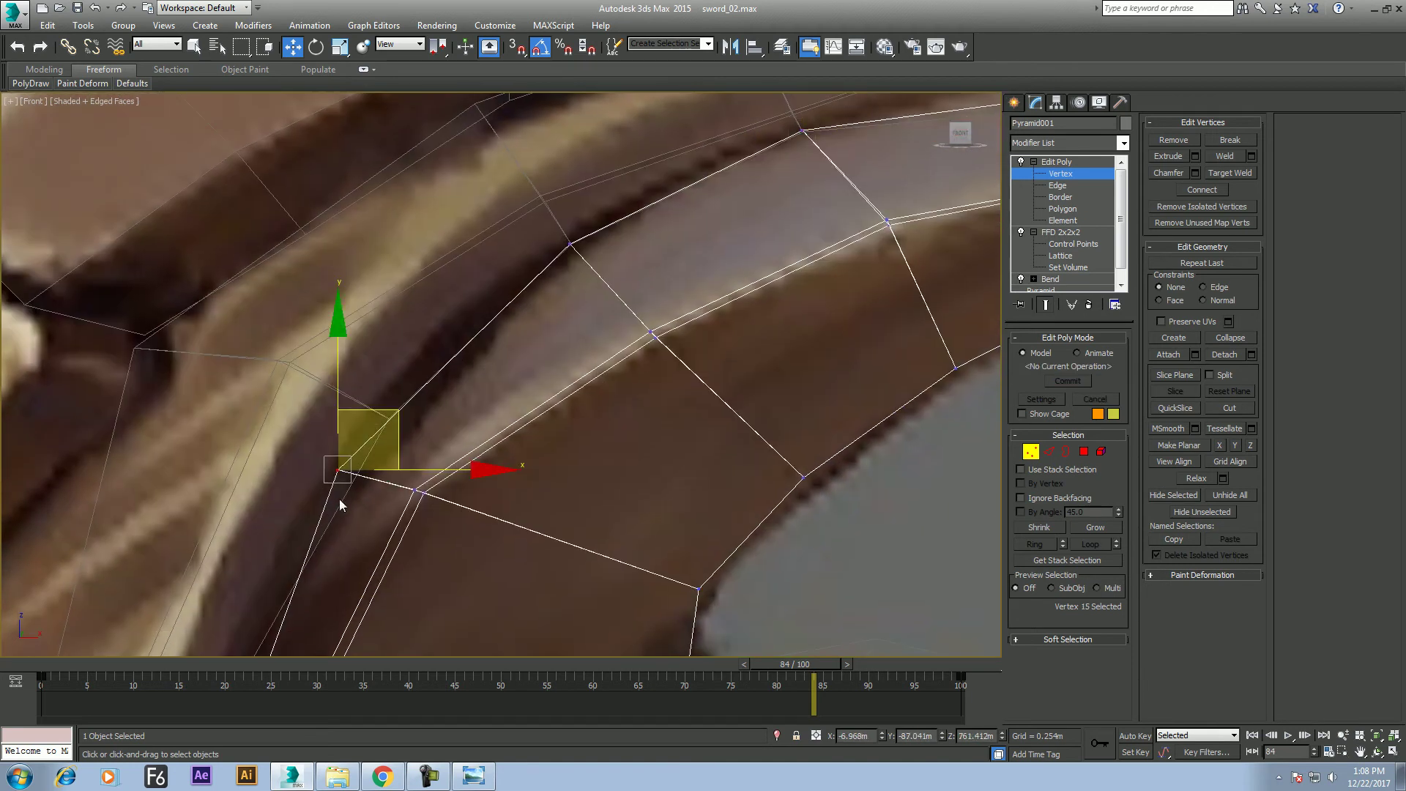
{"action": "left_click_drag", "start_coordinate": [393, 412], "coordinate": [436, 361]}
{"action": "mouse_move", "coordinate": [339, 588]}
{"action": "middle_mouse_down"}
{"action": "mouse_move", "coordinate": [441, 368]}
{"action": "mouse_move", "coordinate": [362, 500]}
{"action": "middle_mouse_up"}
{"action": "left_click_drag", "start_coordinate": [363, 501], "coordinate": [323, 558]}
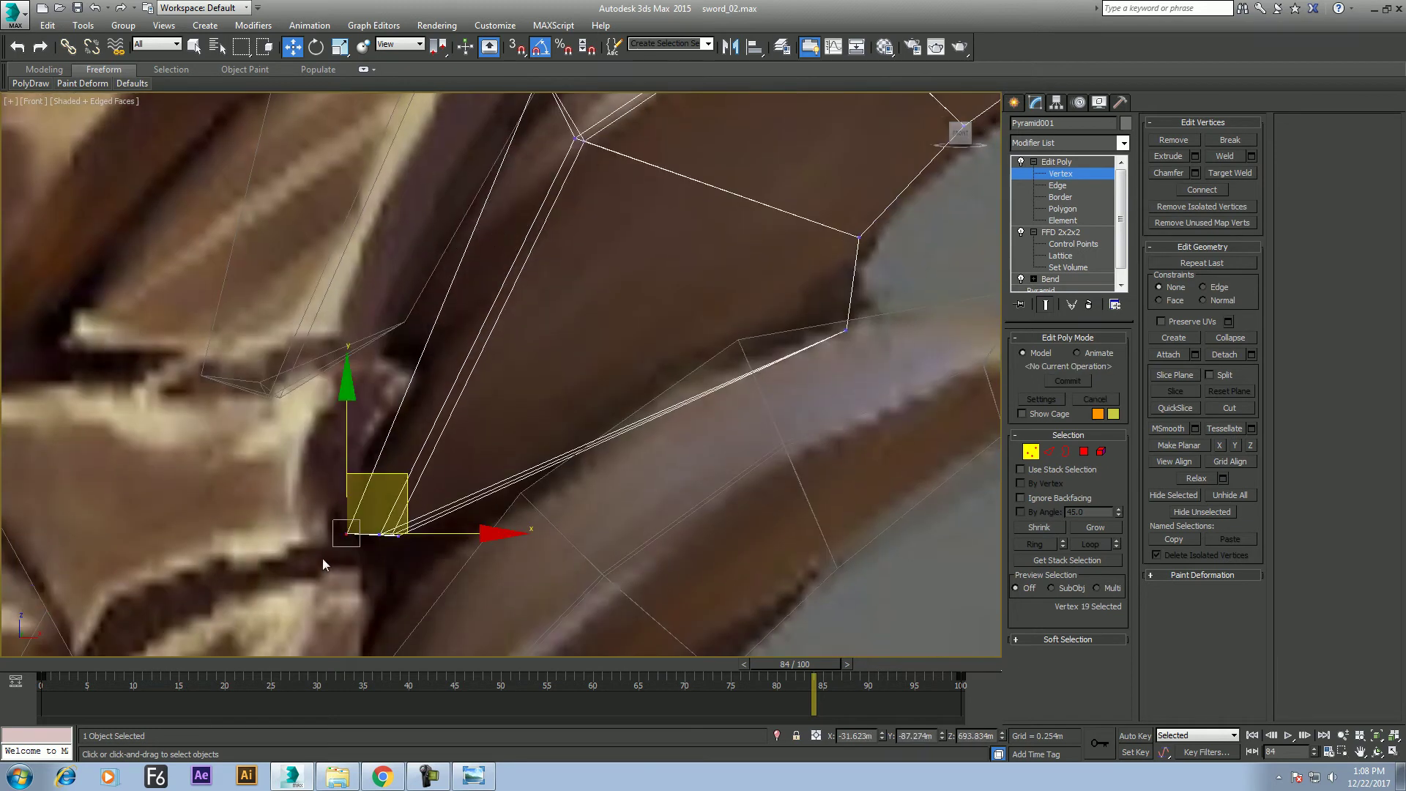
{"action": "middle_click_drag", "start_coordinate": [323, 558], "coordinate": [263, 636]}
{"action": "middle_click_drag", "start_coordinate": [456, 411], "coordinate": [430, 446]}
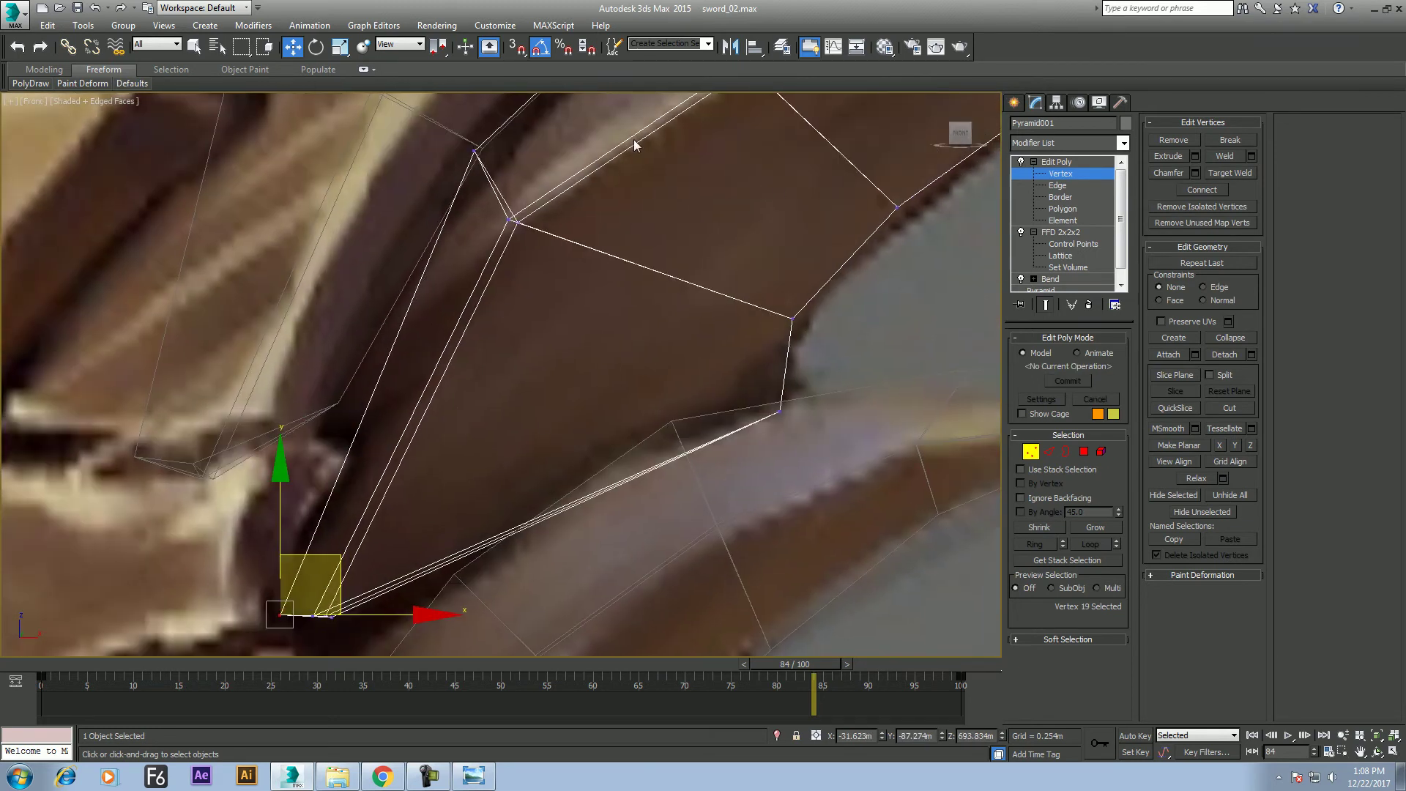
{"action": "left_click", "coordinate": [44, 69]}
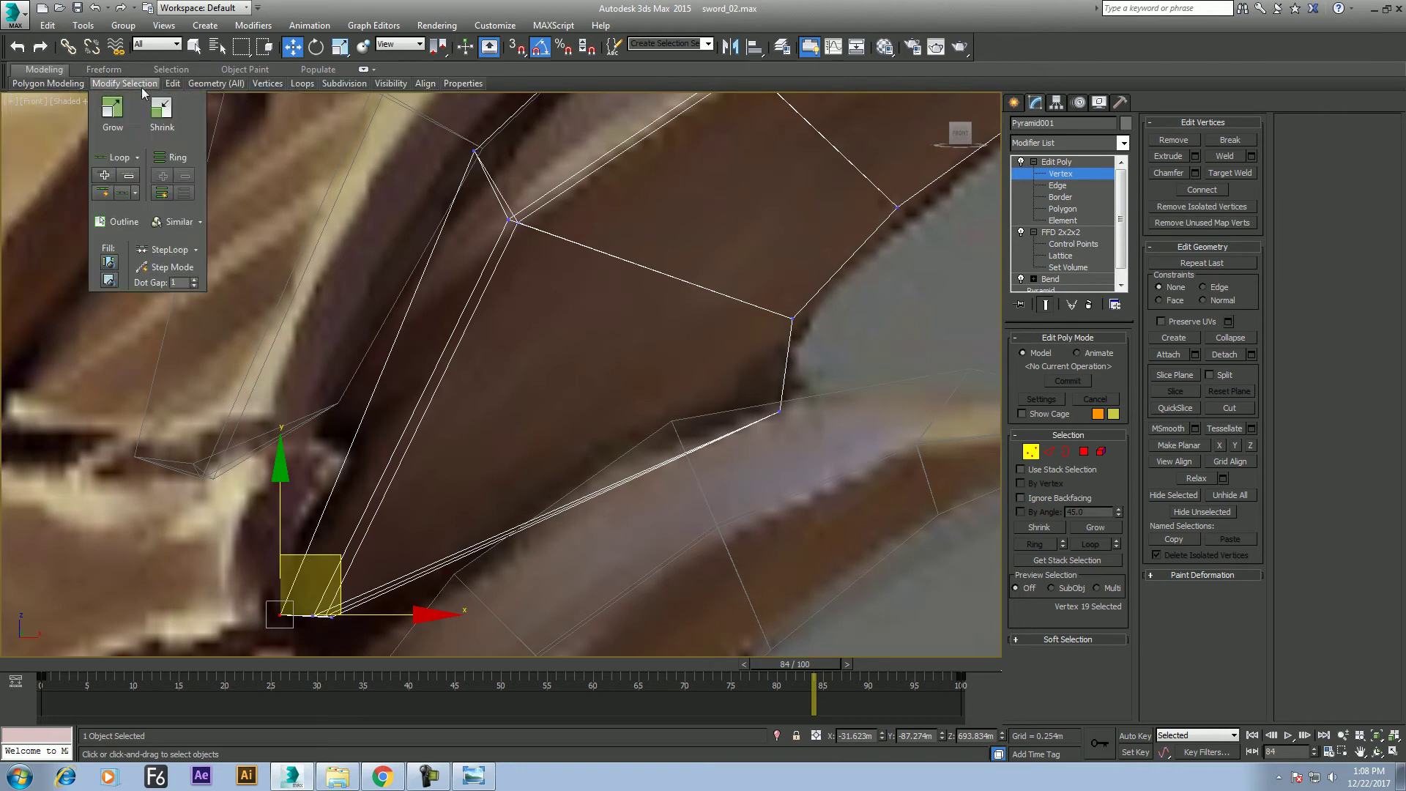
Add an edge loop across the spike and slide its vertices left onto the painted outline
{"action": "left_click", "coordinate": [293, 126]}
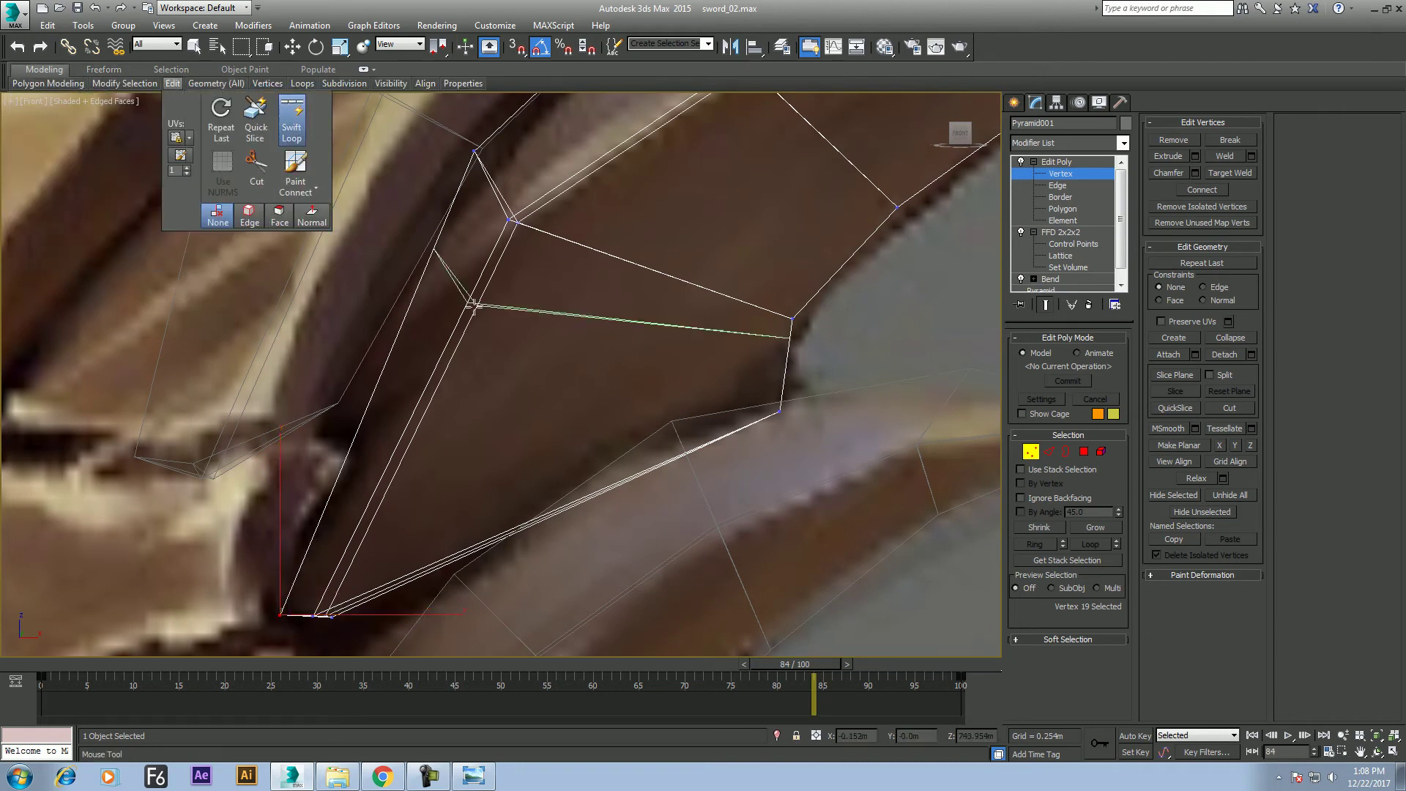
{"action": "left_click", "coordinate": [457, 357]}
{"action": "middle_click_drag", "start_coordinate": [459, 371], "coordinate": [469, 411]}
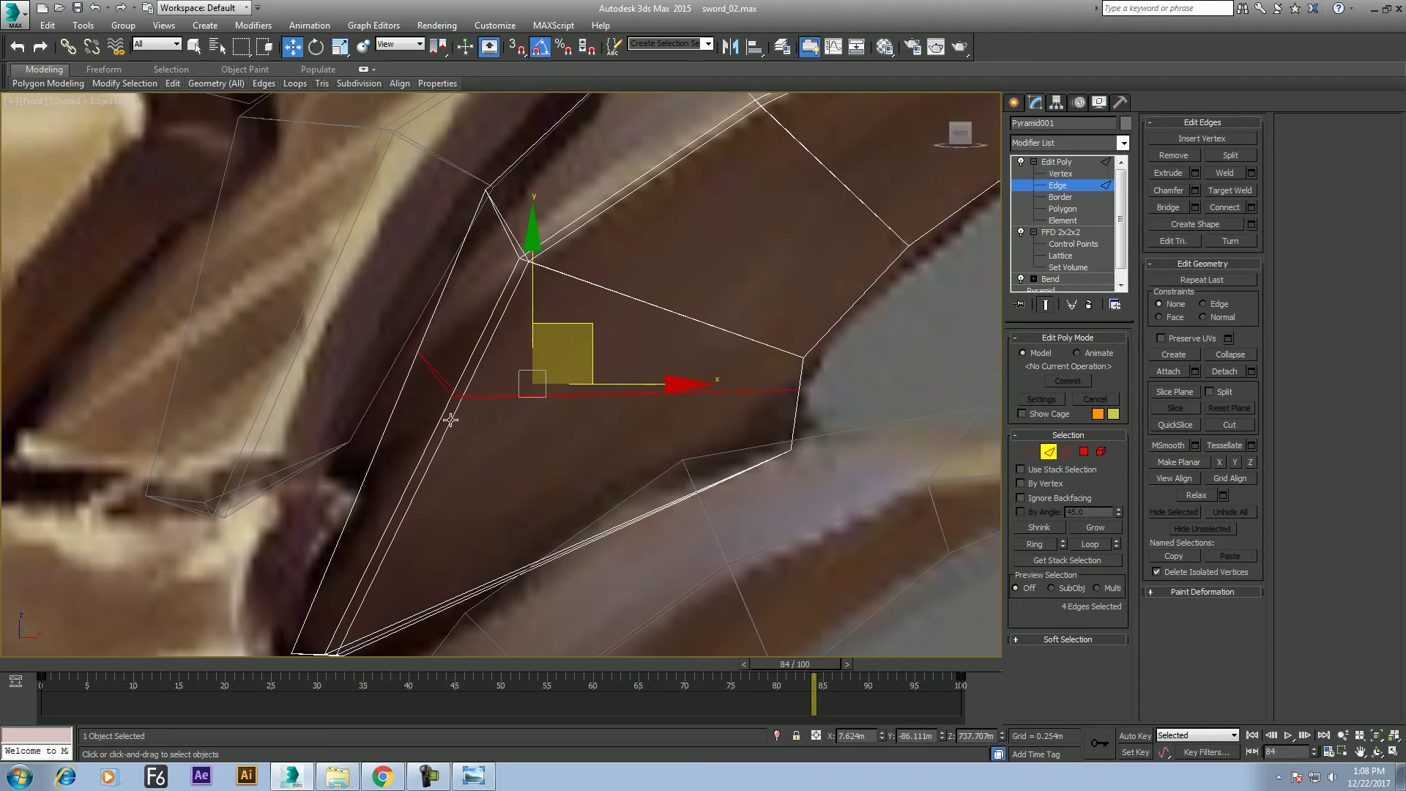
{"action": "key", "text": "1"}
{"action": "left_click", "coordinate": [418, 352]}
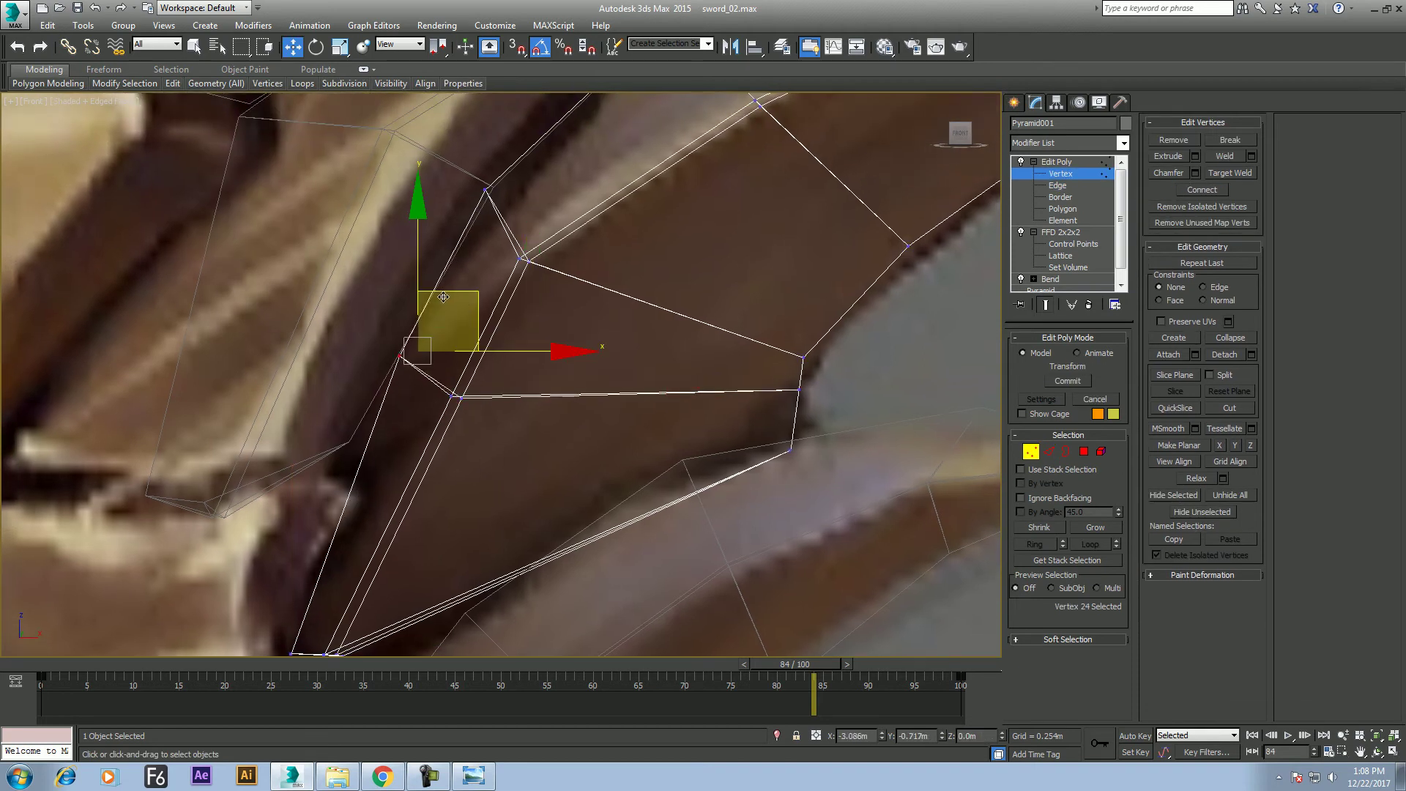
{"action": "left_click_drag", "start_coordinate": [461, 292], "coordinate": [438, 299]}
{"action": "left_click", "coordinate": [457, 395]}
{"action": "left_click_drag", "start_coordinate": [487, 337], "coordinate": [385, 363]}
{"action": "left_click", "coordinate": [394, 359]}
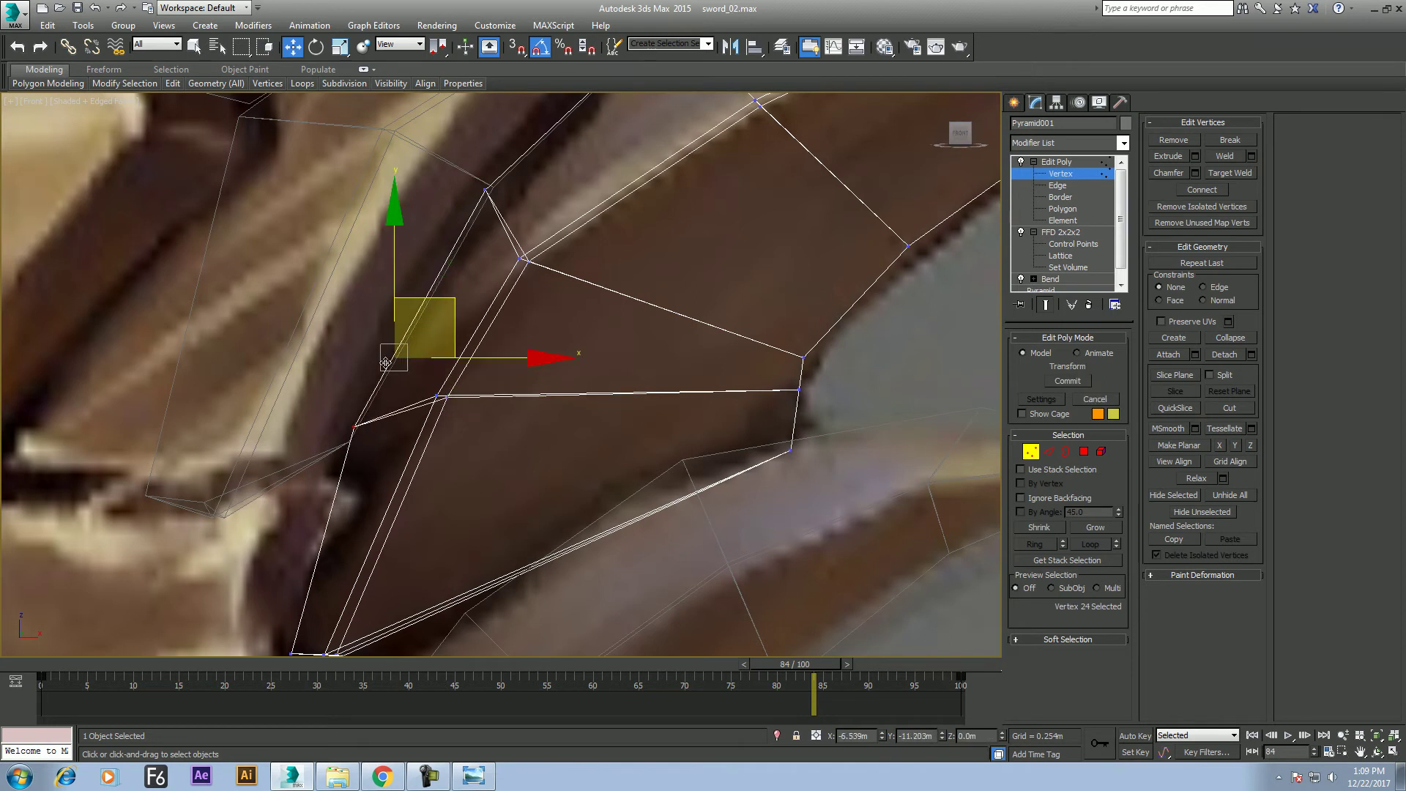
Move the notch vertex on the spike's right edge down-left onto the painted edge
{"action": "middle_click_drag", "start_coordinate": [386, 363], "coordinate": [327, 324]}
{"action": "left_click", "coordinate": [741, 318]}
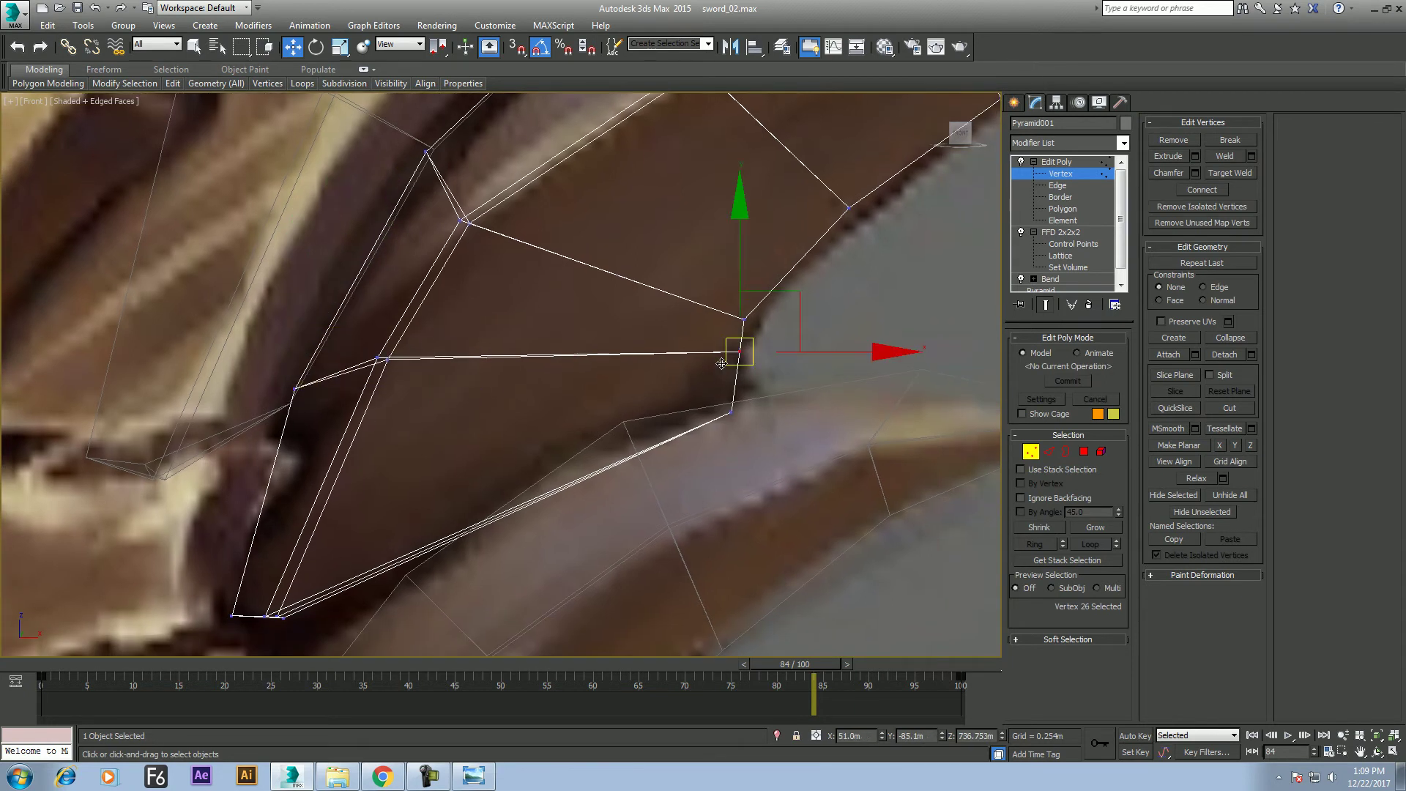
{"action": "left_click_drag", "start_coordinate": [782, 304], "coordinate": [772, 322]}
{"action": "left_click", "coordinate": [730, 412]}
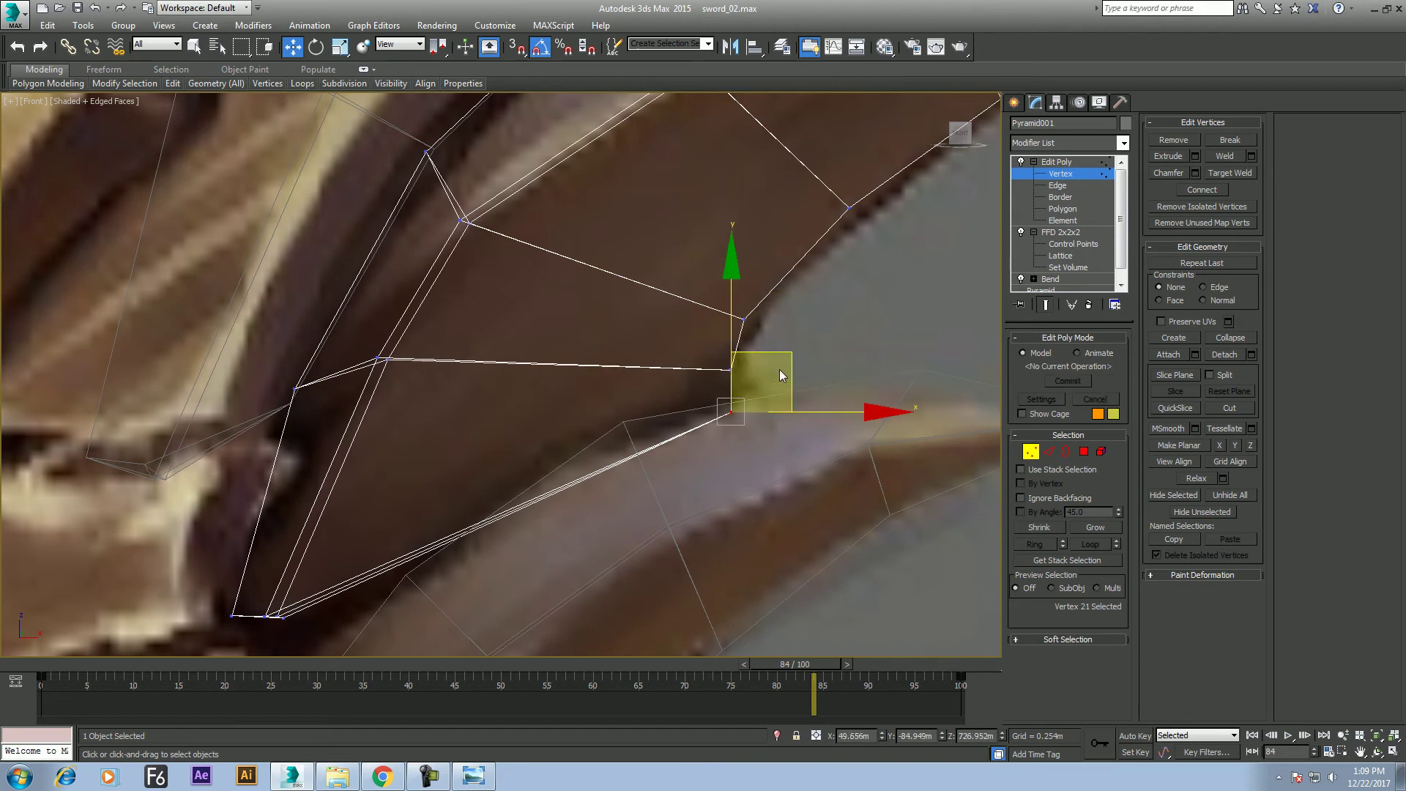
{"action": "scroll", "coordinate": [585, 358], "scroll_direction": "down", "scroll_amount": 5}
{"action": "mouse_move", "coordinate": [549, 279]}
{"action": "middle_mouse_down"}
{"action": "mouse_move", "coordinate": [485, 384]}
{"action": "mouse_move", "coordinate": [565, 325]}
{"action": "middle_mouse_up"}
Select Pyramid004 and pull its lower vertices toward the painted edge, shifting the base three up-right
{"action": "right_click", "coordinate": [458, 306]}
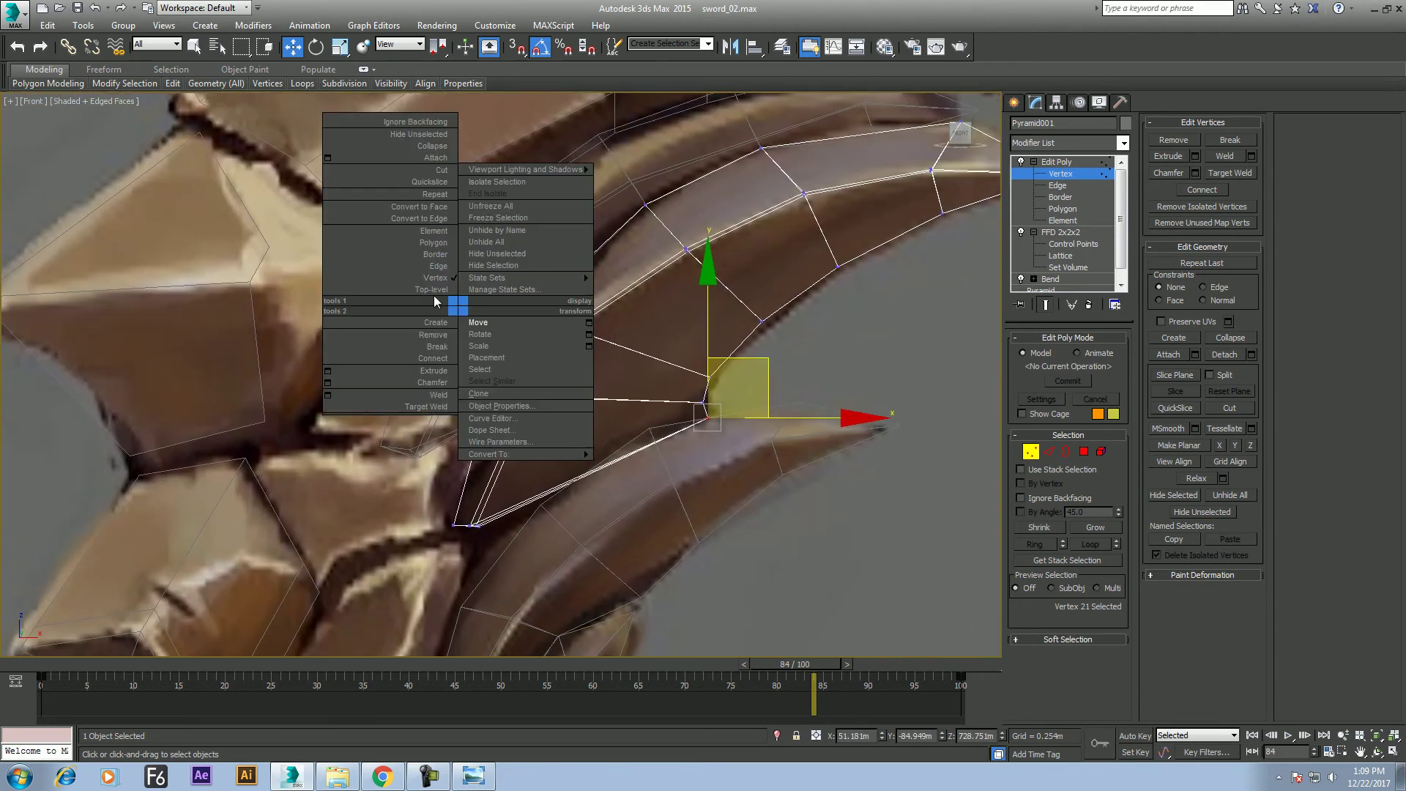
{"action": "left_click", "coordinate": [431, 289]}
{"action": "left_click", "coordinate": [542, 293]}
{"action": "key", "text": "1"}
{"action": "scroll", "coordinate": [414, 361], "scroll_direction": "up", "scroll_amount": 4}
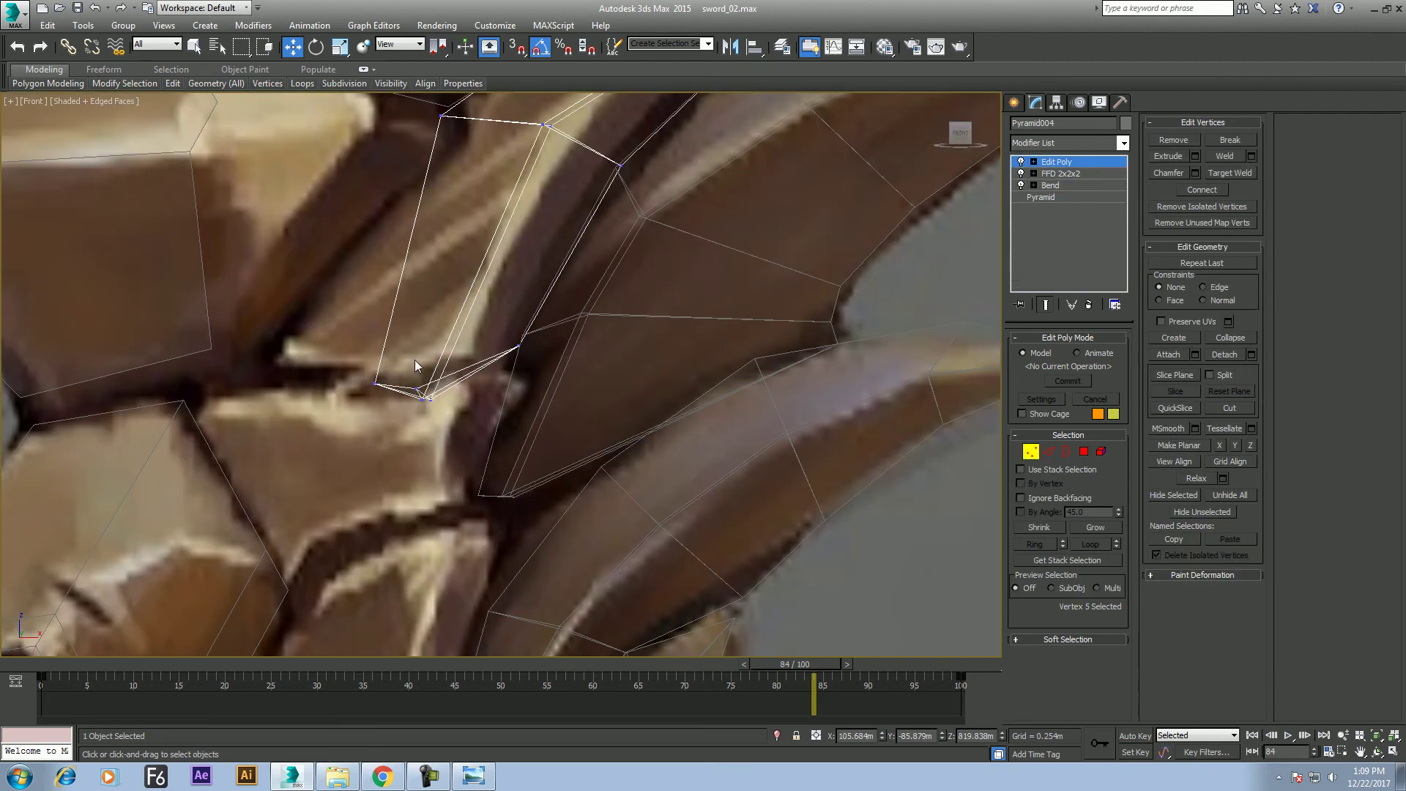
{"action": "left_click_drag", "start_coordinate": [376, 397], "coordinate": [377, 396]}
{"action": "left_click_drag", "start_coordinate": [399, 344], "coordinate": [301, 307]}
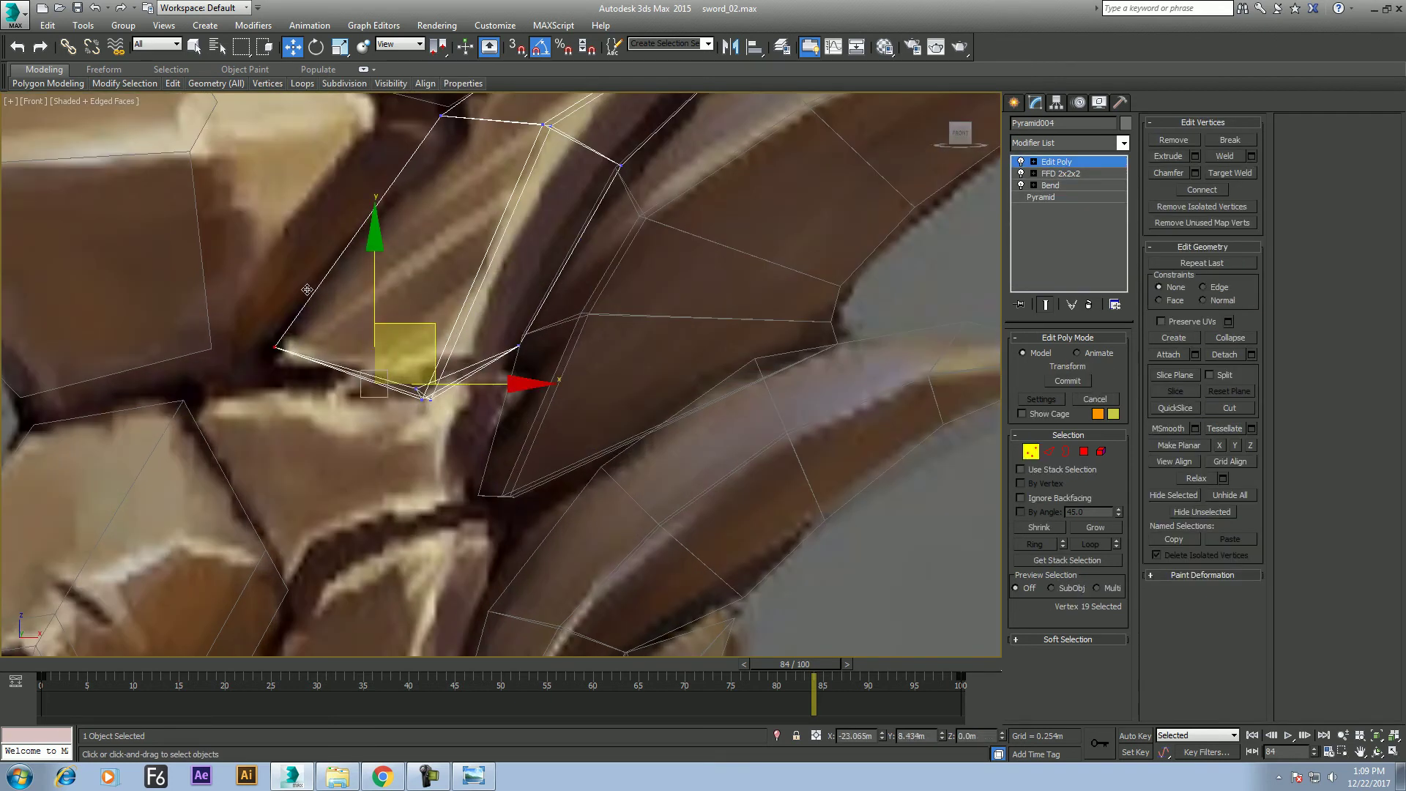
{"action": "left_click_drag", "start_coordinate": [389, 378], "coordinate": [473, 337]}
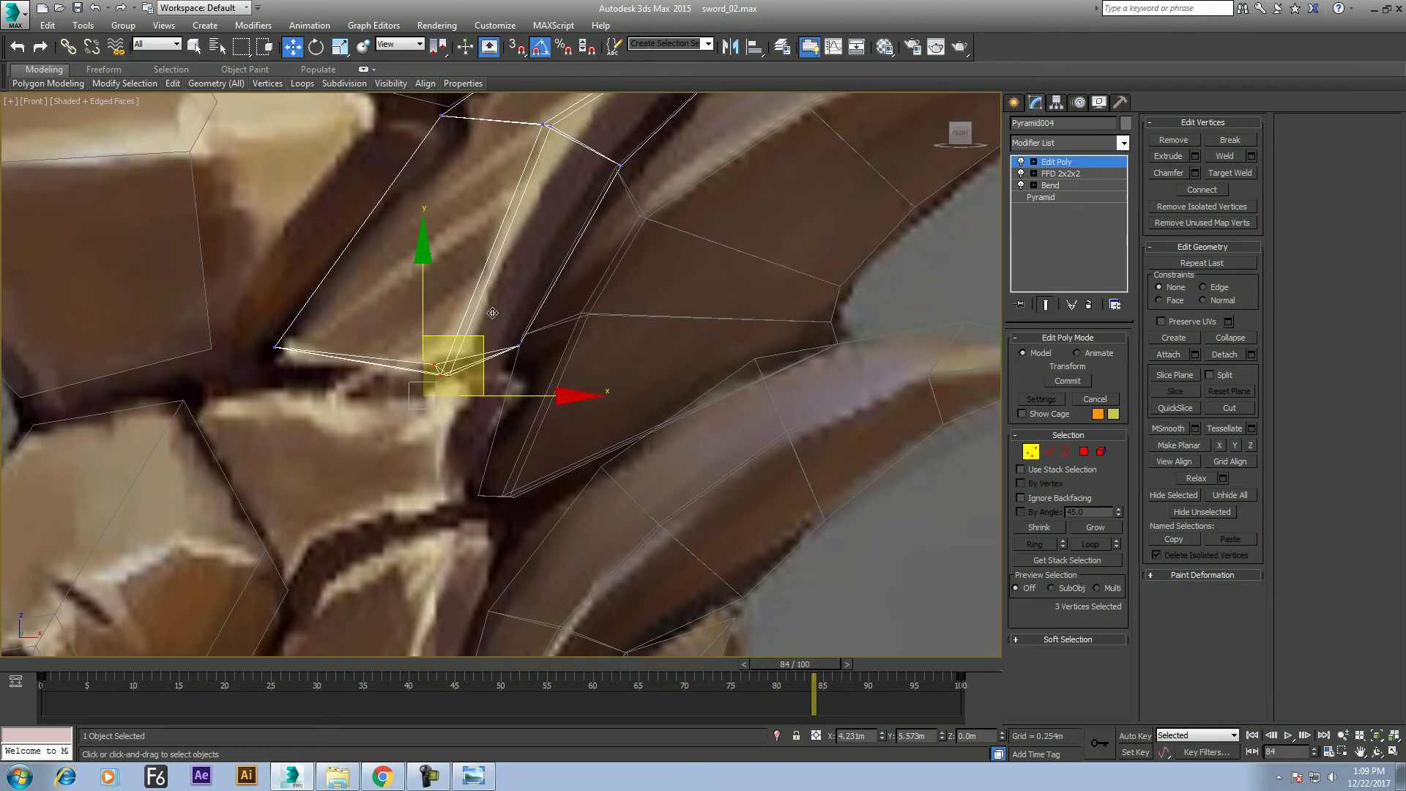
Nudge Pyramid004's upper vertex pairs and top vertex onto the reference outline
{"action": "middle_click_drag", "start_coordinate": [562, 239], "coordinate": [534, 321]}
{"action": "left_click", "coordinate": [522, 280]}
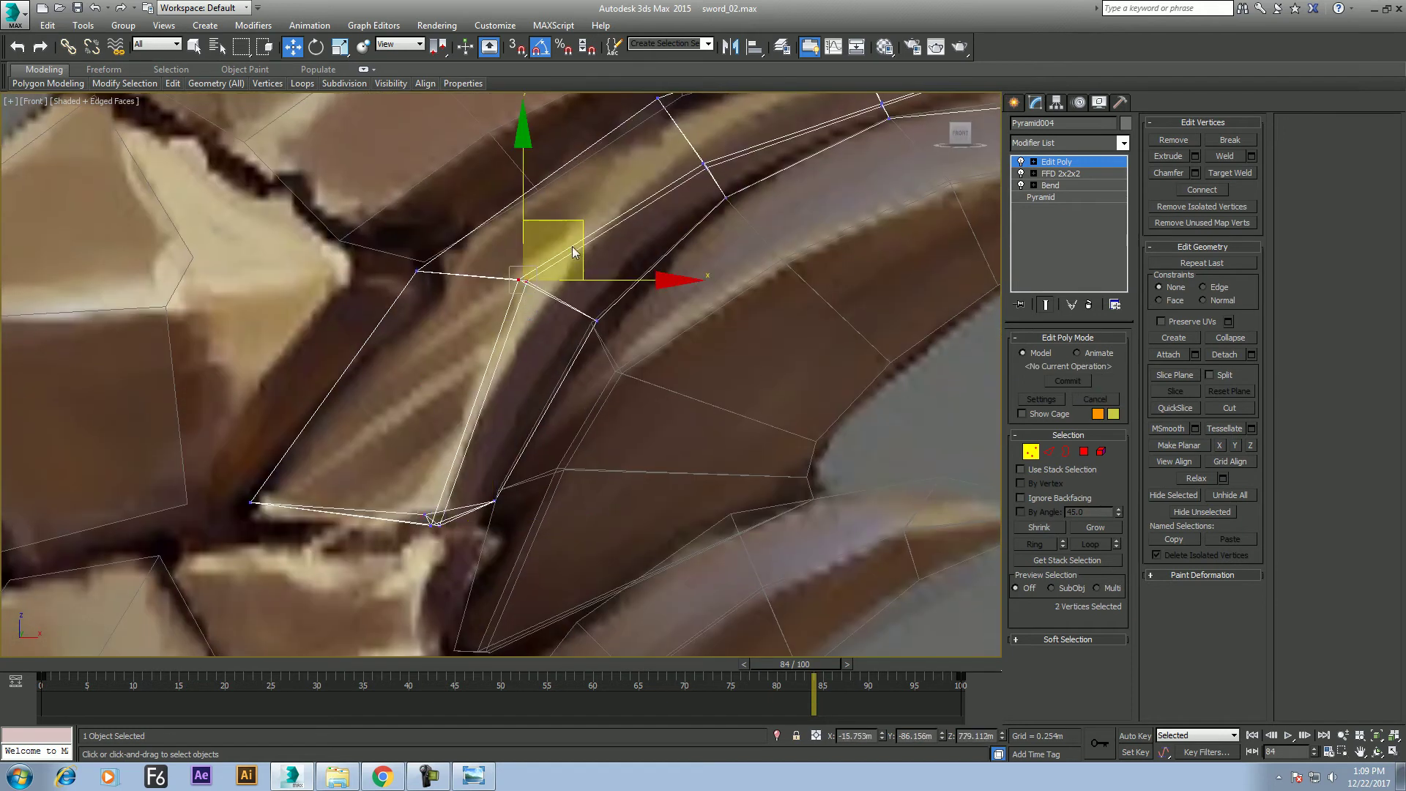
{"action": "left_click_drag", "start_coordinate": [571, 223], "coordinate": [589, 234]}
{"action": "middle_click_drag", "start_coordinate": [589, 234], "coordinate": [555, 355]}
{"action": "left_click", "coordinate": [665, 286]}
{"action": "left_click_drag", "start_coordinate": [704, 225], "coordinate": [678, 210]}
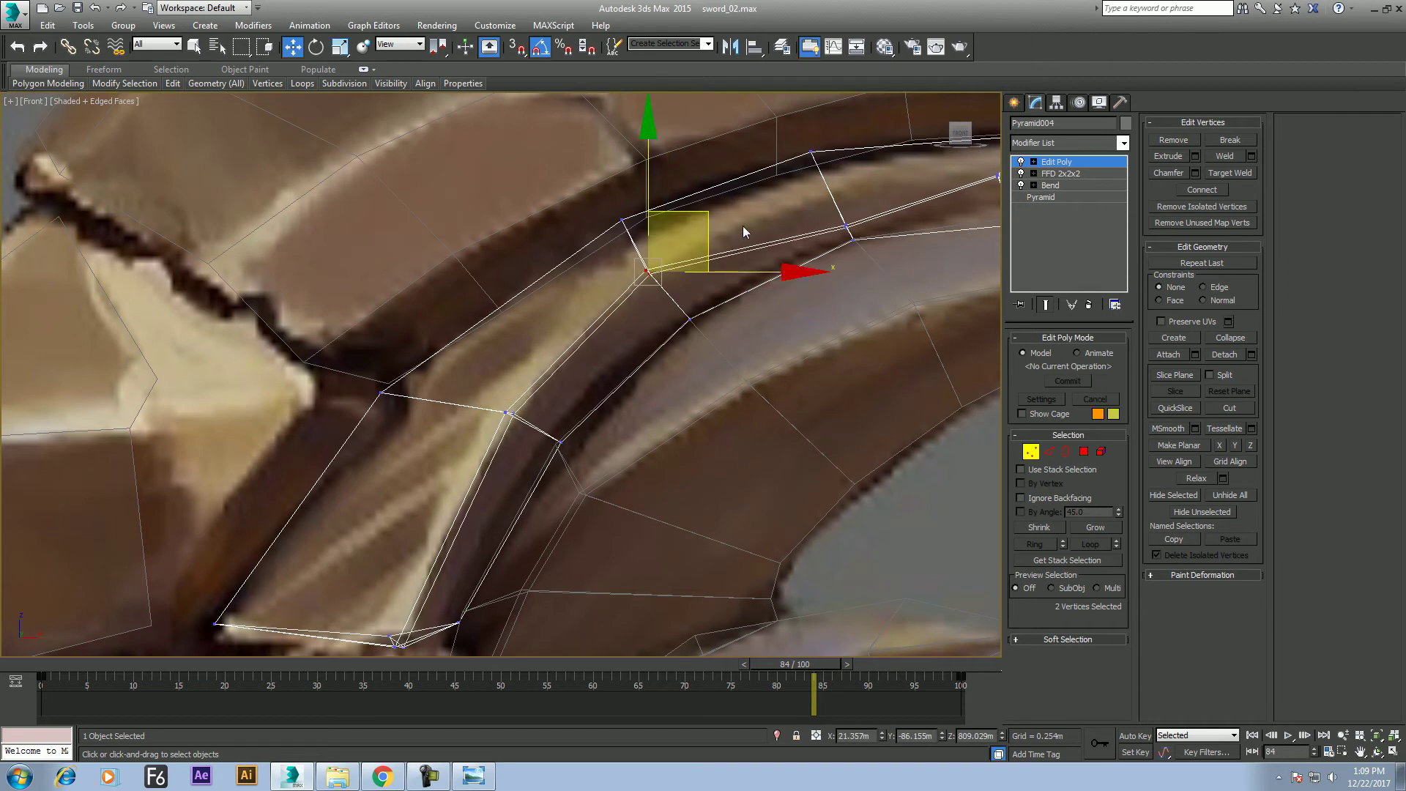
{"action": "scroll", "coordinate": [645, 349], "scroll_direction": "up", "scroll_amount": 2}
{"action": "left_click_drag", "start_coordinate": [802, 345], "coordinate": [802, 346]}
{"action": "left_click_drag", "start_coordinate": [798, 232], "coordinate": [798, 242]}
Pull the vertices near the spike's tip up to match the painting, then zoom out
{"action": "middle_click_drag", "start_coordinate": [802, 337], "coordinate": [485, 344]}
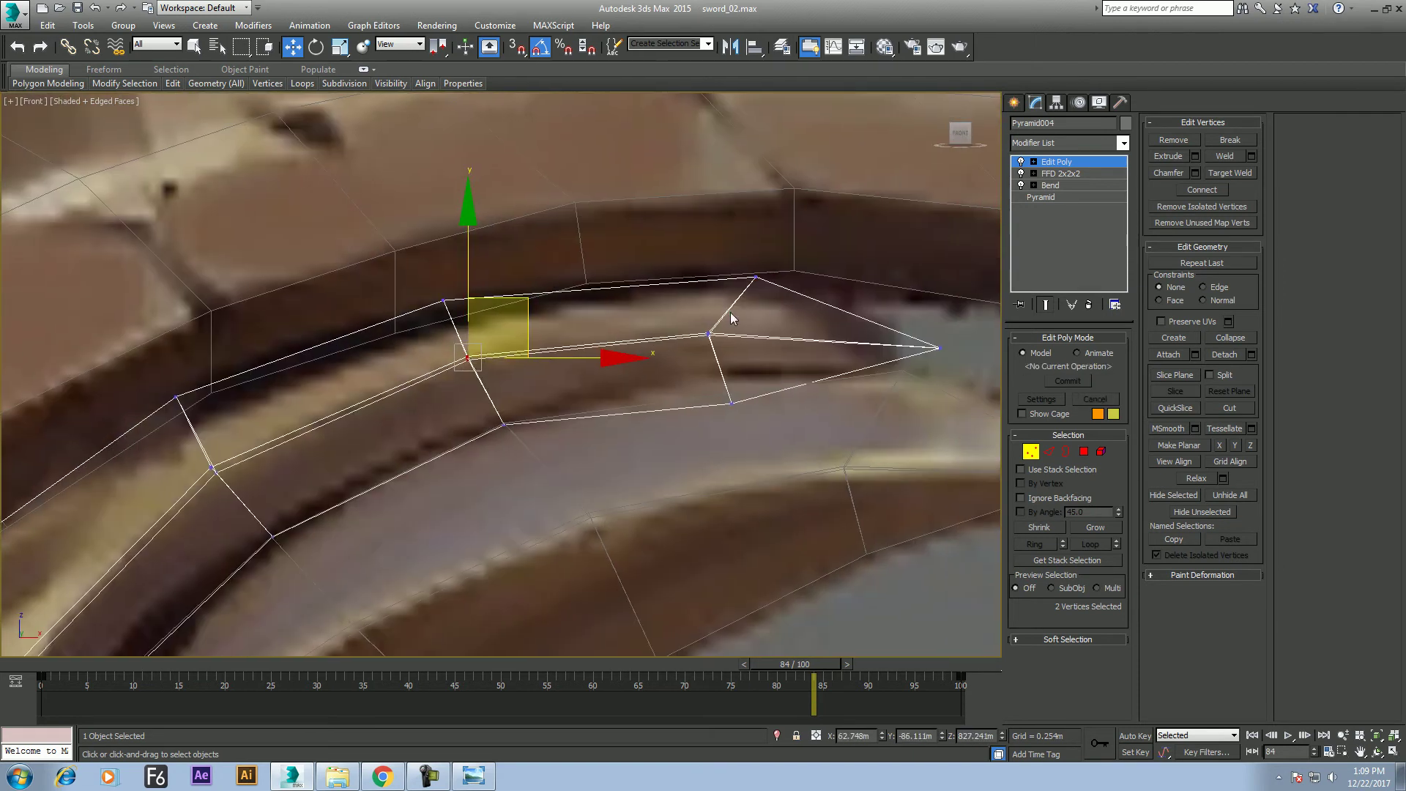
{"action": "left_click", "coordinate": [708, 334]}
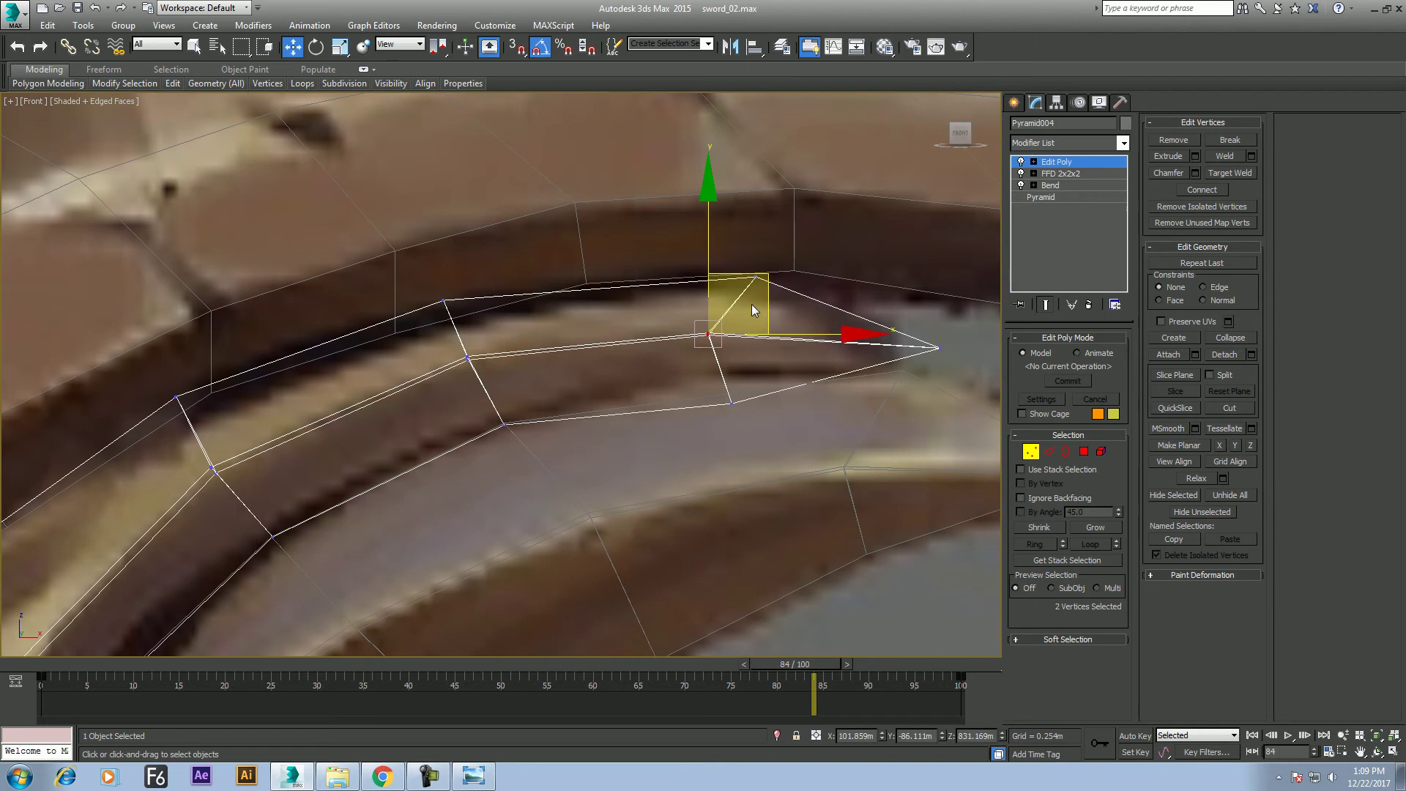
{"action": "left_click", "coordinate": [732, 403]}
{"action": "left_click_drag", "start_coordinate": [756, 342], "coordinate": [756, 323]}
{"action": "scroll", "coordinate": [757, 323], "scroll_direction": "down", "scroll_amount": 2}
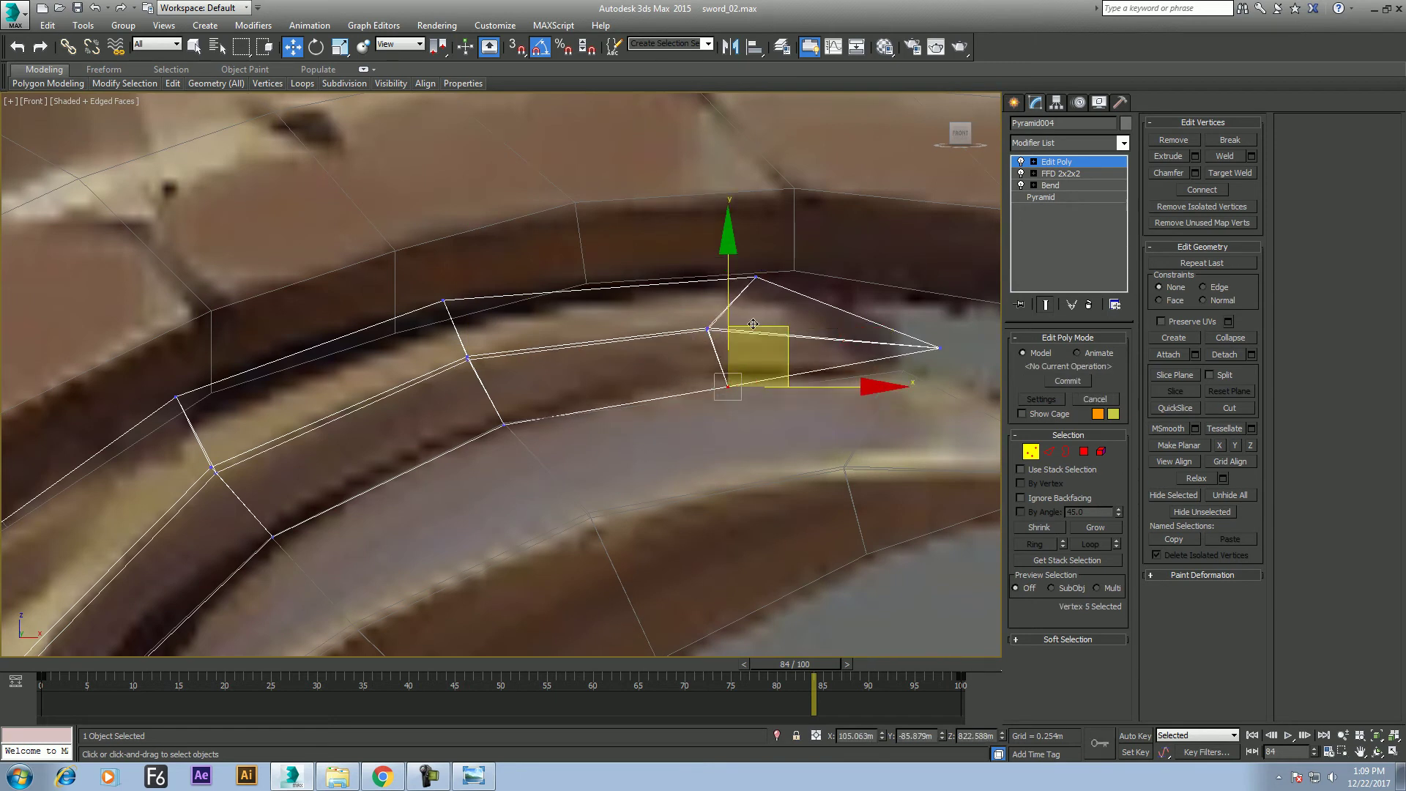
{"action": "scroll", "coordinate": [626, 394], "scroll_direction": "down", "scroll_amount": 5}
{"action": "middle_click_drag", "start_coordinate": [557, 329], "coordinate": [585, 402]}
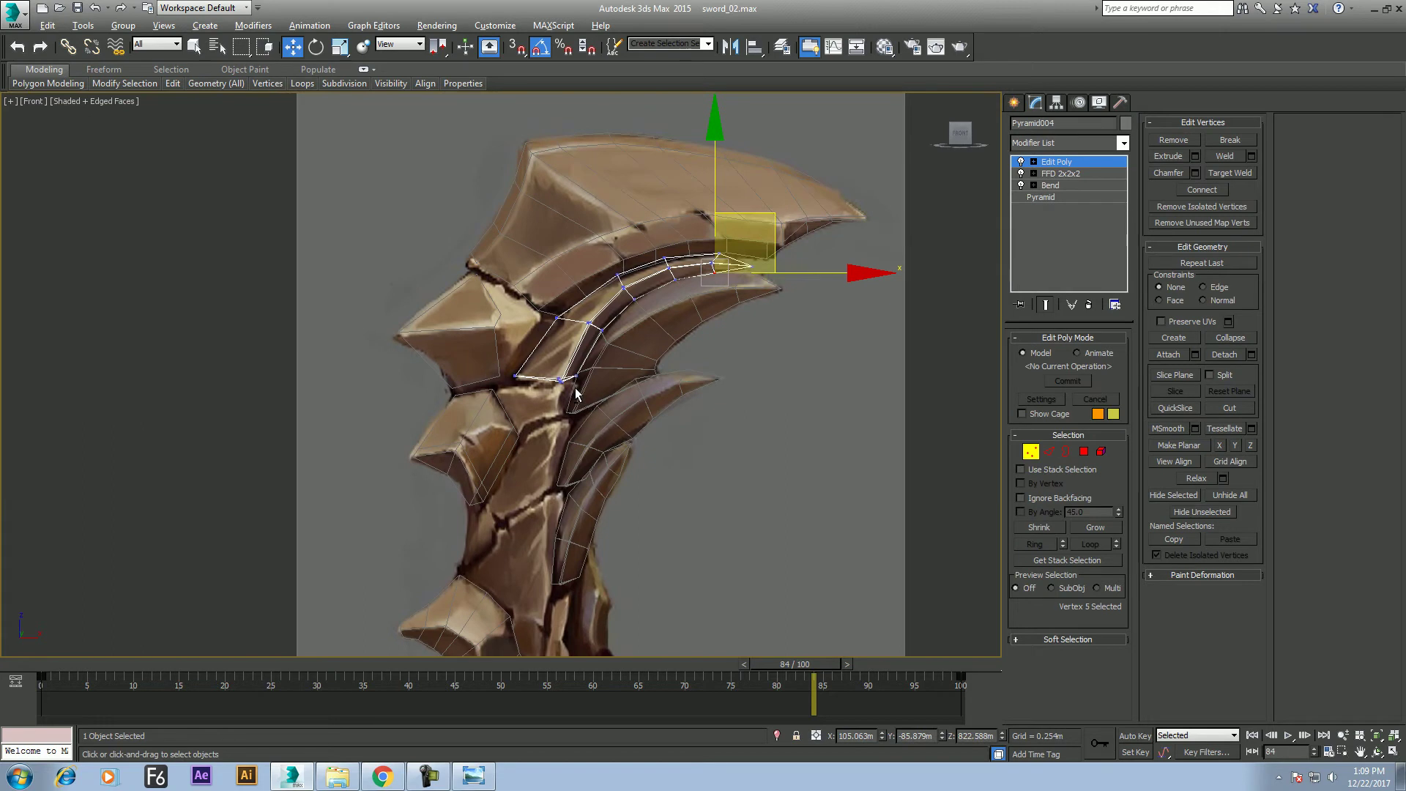
Maximize the Perspective view and set the animation back to frame 0
{"action": "key", "text": "alt+w"}
{"action": "middle_click", "coordinate": [802, 529]}
{"action": "key", "text": "alt+w"}
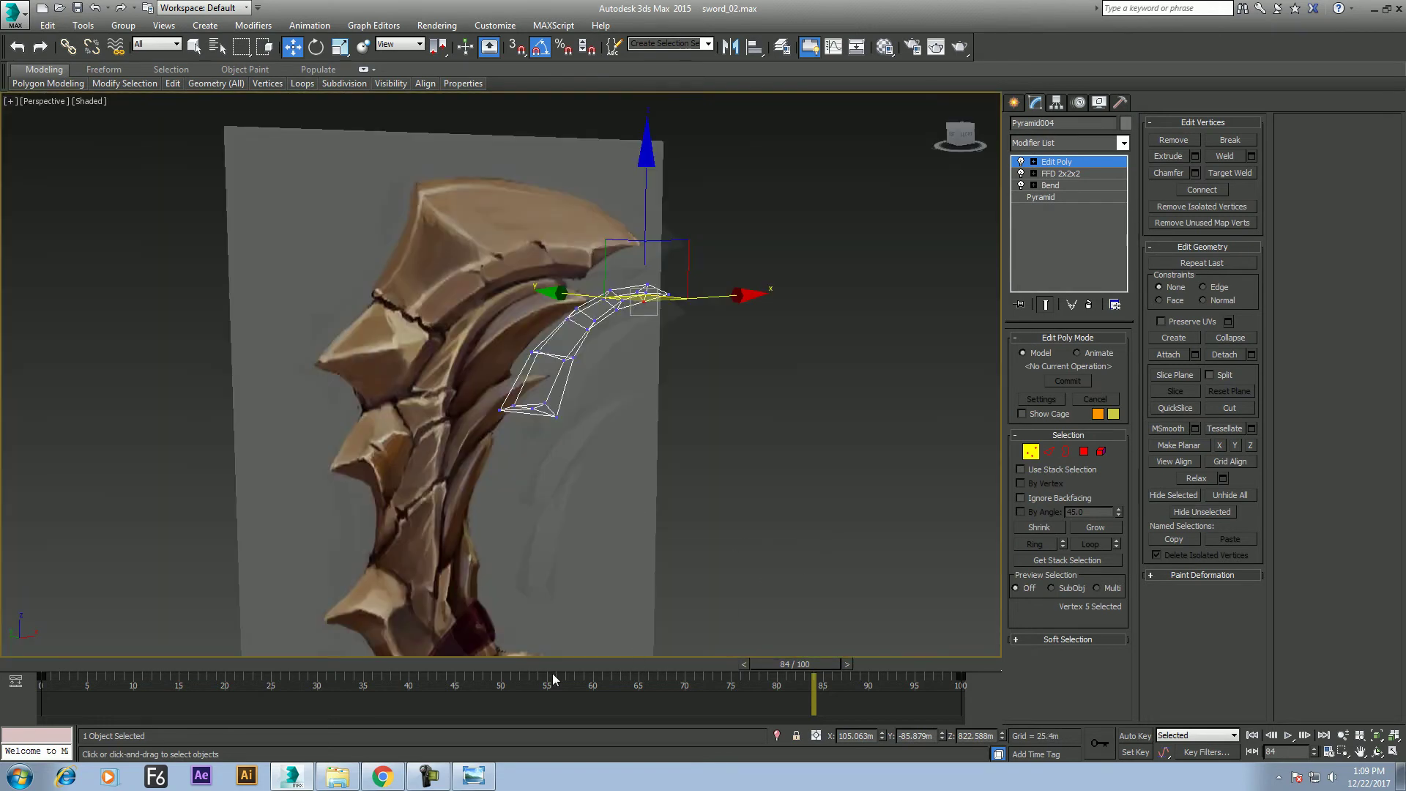
{"action": "left_click_drag", "start_coordinate": [785, 663], "coordinate": [51, 663]}
Orbit the perspective view around the sword to inspect the spike
{"action": "middle_click_drag", "start_coordinate": [538, 538], "coordinate": [502, 502]}
{"action": "left_click", "coordinate": [1375, 753]}
{"action": "mouse_move", "coordinate": [766, 515]}
{"action": "left_mouse_down"}
{"action": "mouse_move", "coordinate": [458, 395]}
{"action": "mouse_move", "coordinate": [376, 383]}
{"action": "mouse_move", "coordinate": [380, 450]}
{"action": "mouse_move", "coordinate": [592, 383]}
{"action": "left_mouse_up"}
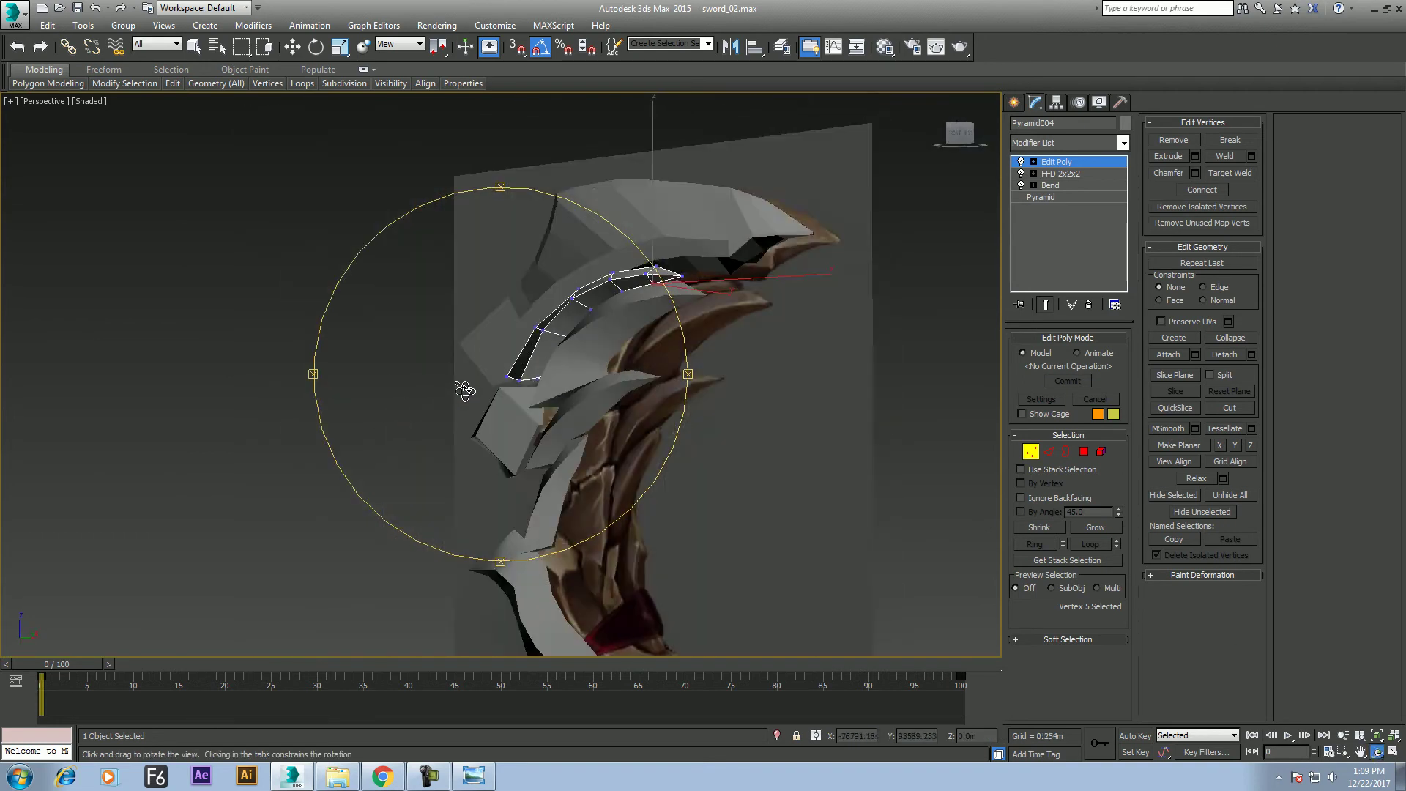
{"action": "scroll", "coordinate": [593, 383], "scroll_direction": "down", "scroll_amount": 5}
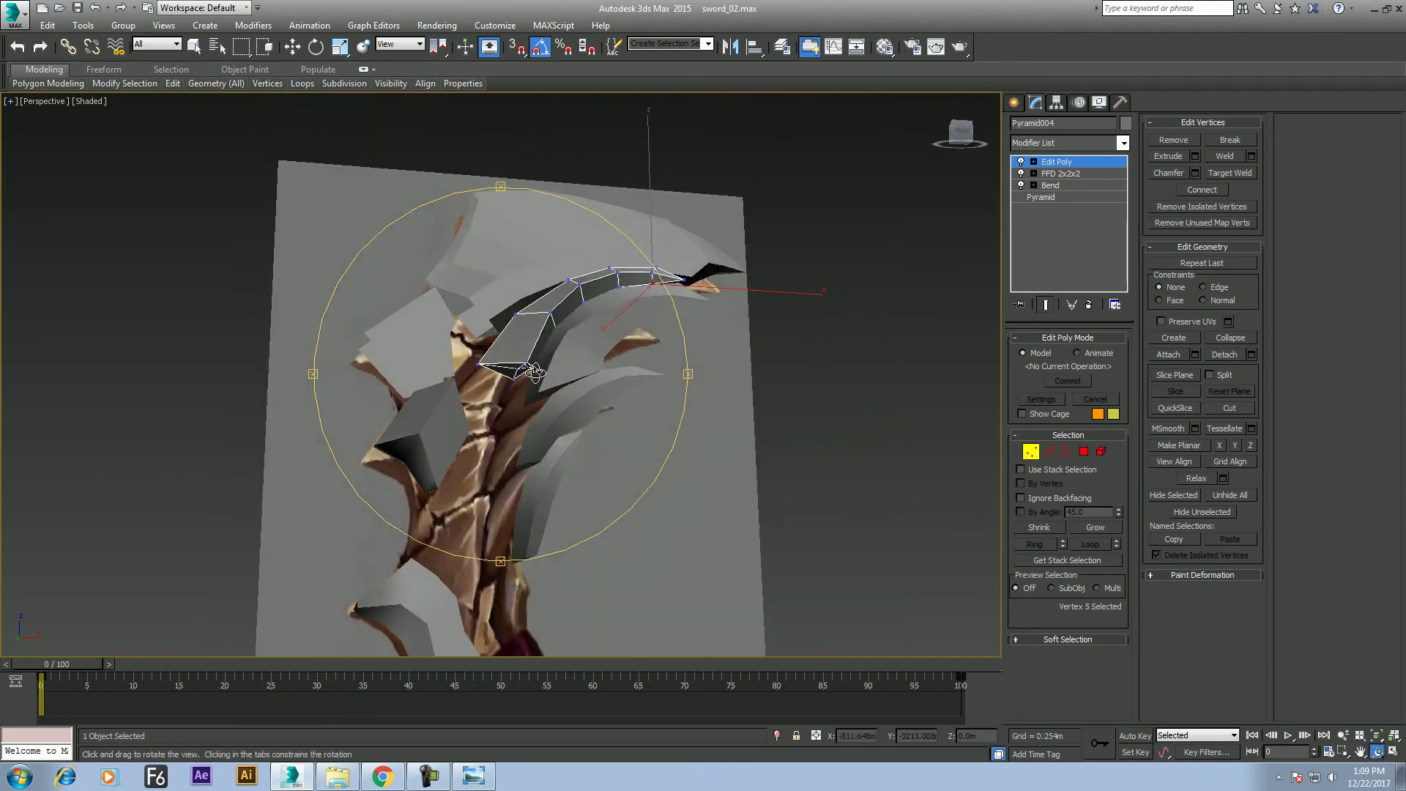
Return to four viewports and bring up CONCEPT SWORD.jpg in Windows Photo Viewer
{"action": "key", "text": "alt+w"}
{"action": "scroll", "coordinate": [828, 285], "scroll_direction": "up", "scroll_amount": 5}
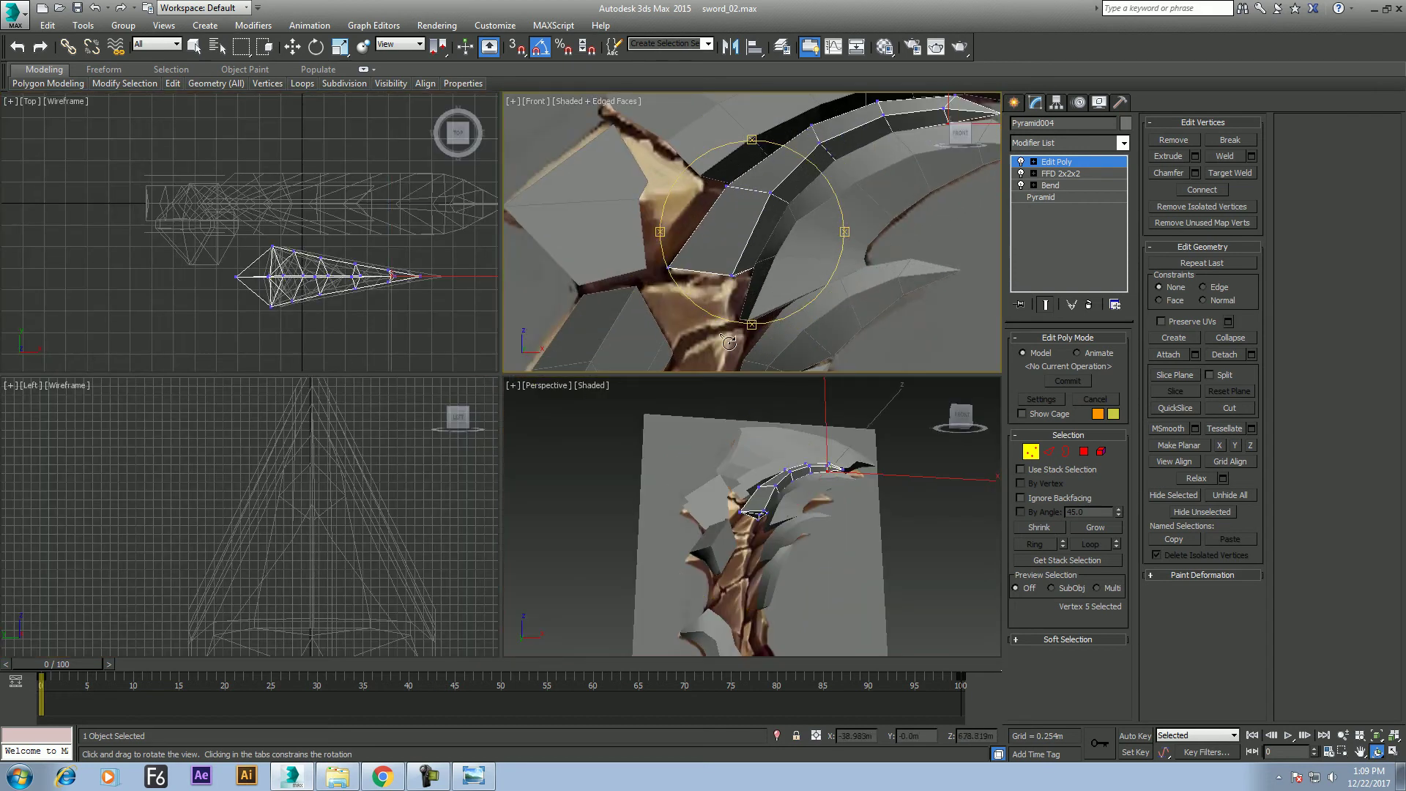
{"action": "left_click", "coordinate": [428, 775]}
{"action": "right_click", "coordinate": [336, 396]}
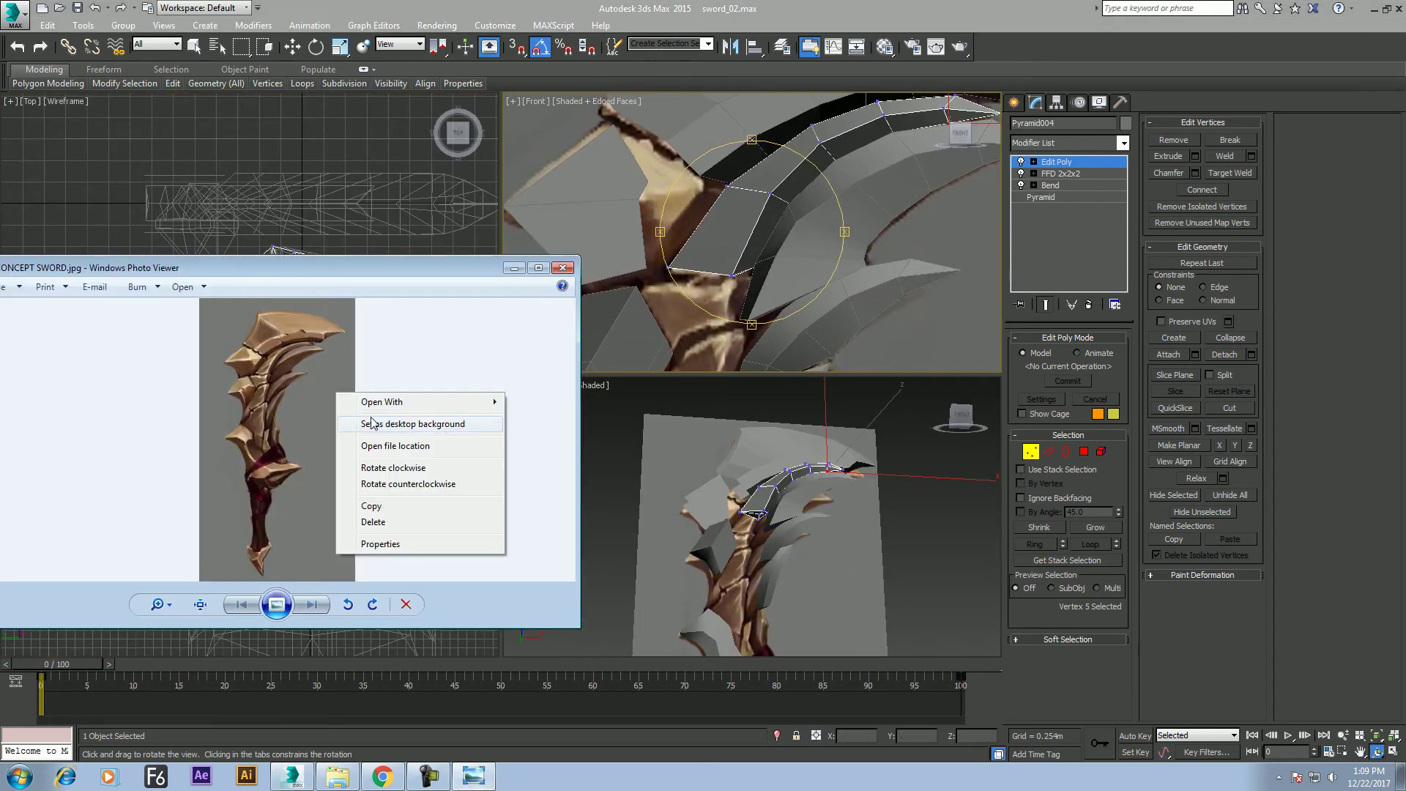
{"action": "mouse_move", "coordinate": [384, 402]}
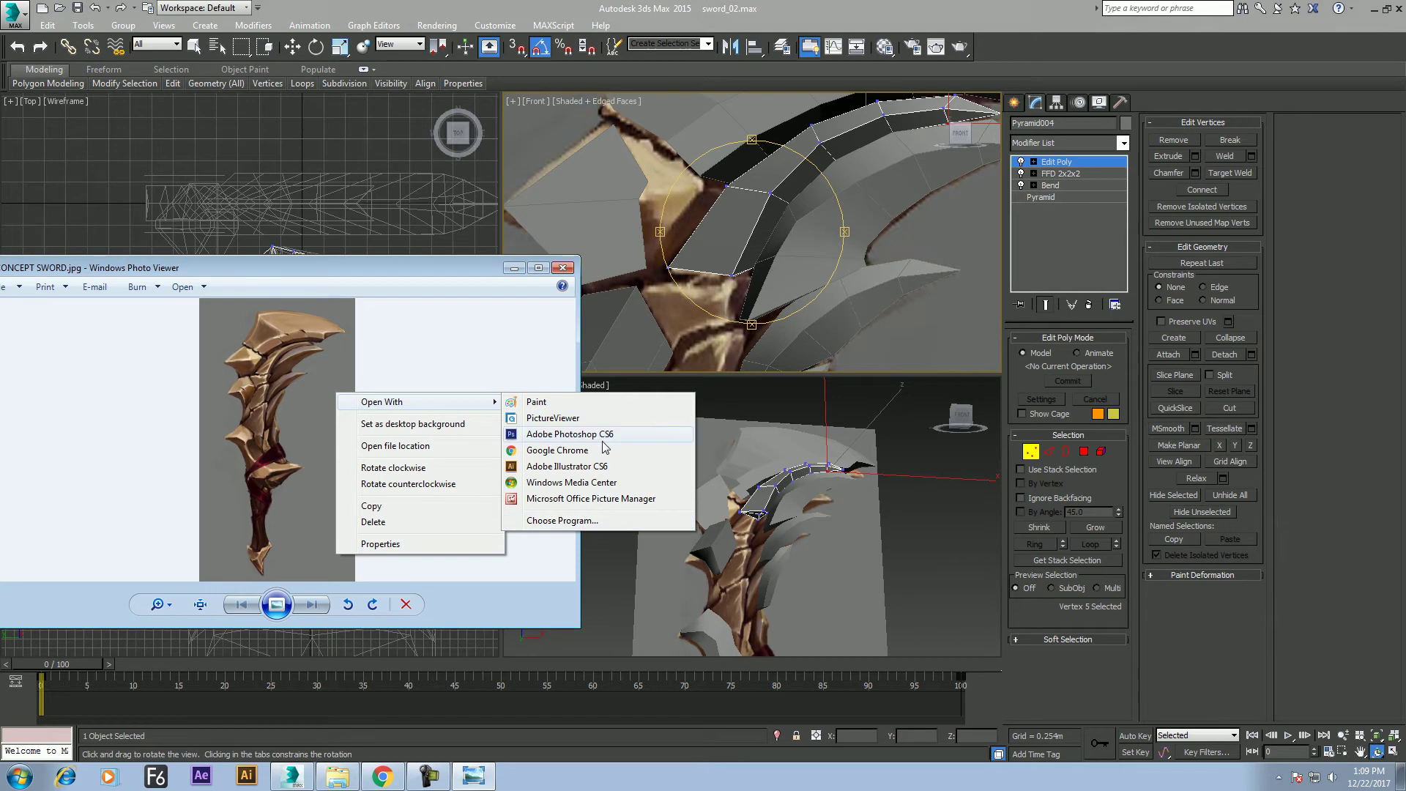
Close Photo Viewer and open CONCEPT SWORD.jpg via Rendering > View Image File from the sword folder
{"action": "left_click", "coordinate": [563, 267]}
{"action": "left_click", "coordinate": [436, 26]}
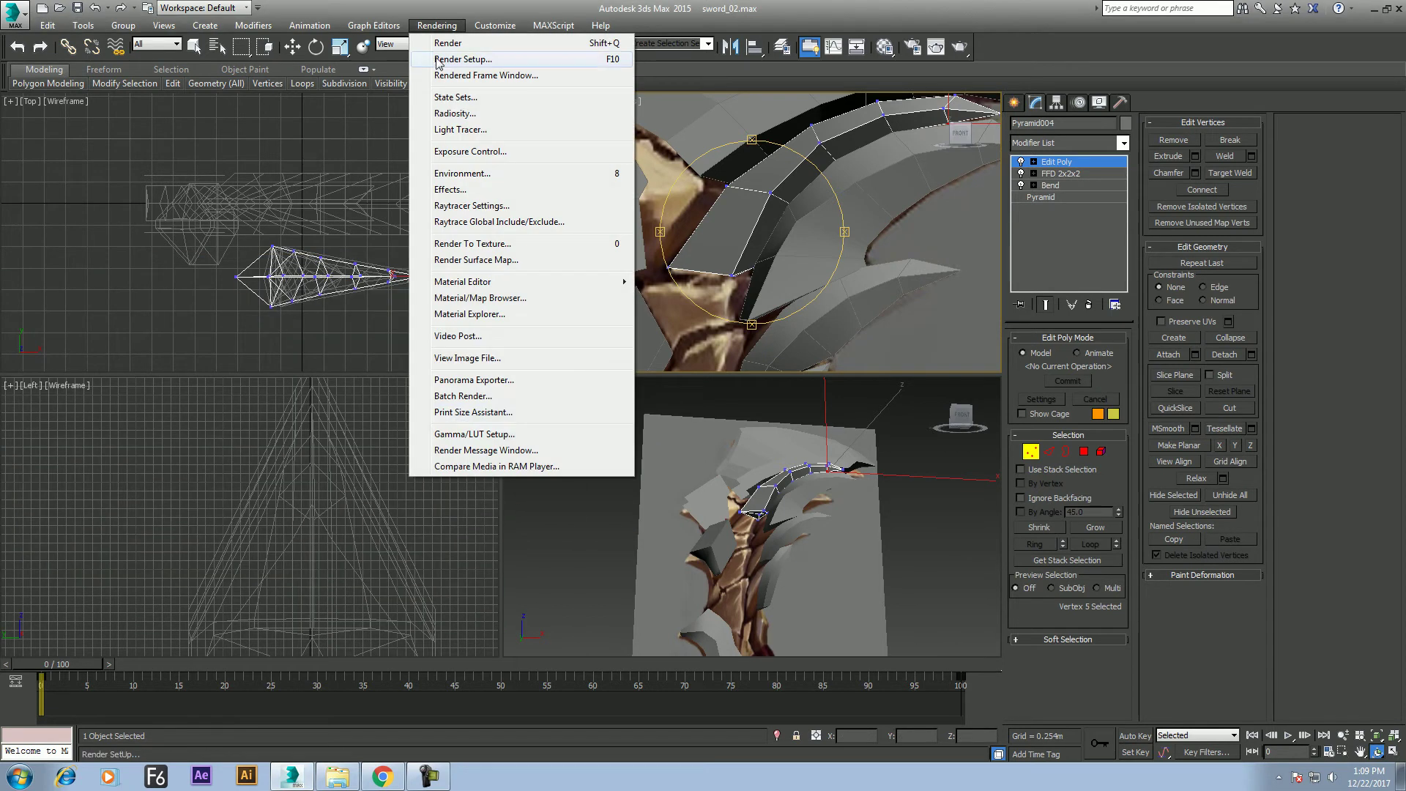
{"action": "left_click", "coordinate": [475, 358]}
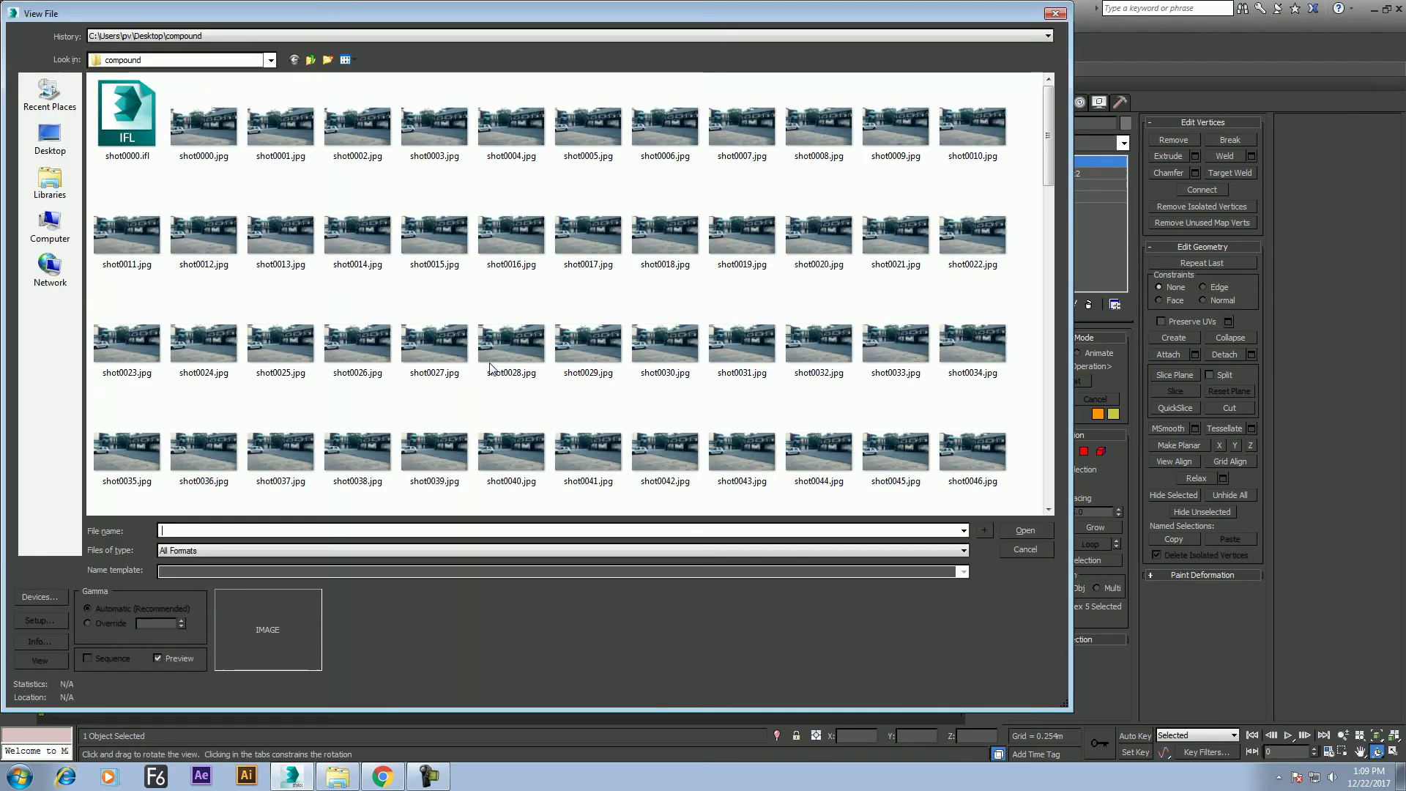
{"action": "left_click", "coordinate": [340, 781]}
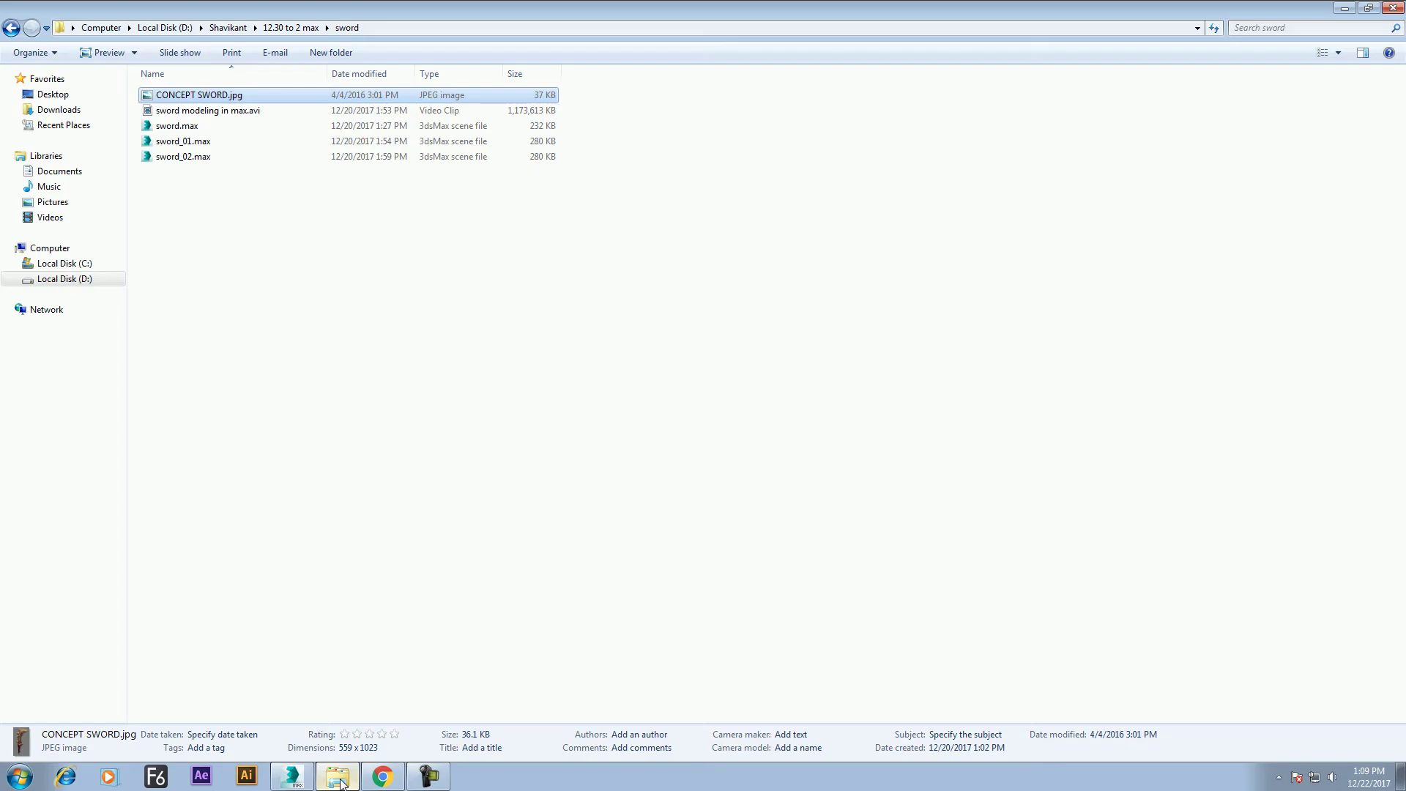
{"action": "left_click", "coordinate": [386, 28]}
{"action": "left_click", "coordinate": [1345, 8]}
{"action": "key", "text": "ctrl+v"}
{"action": "key", "text": "Return"}
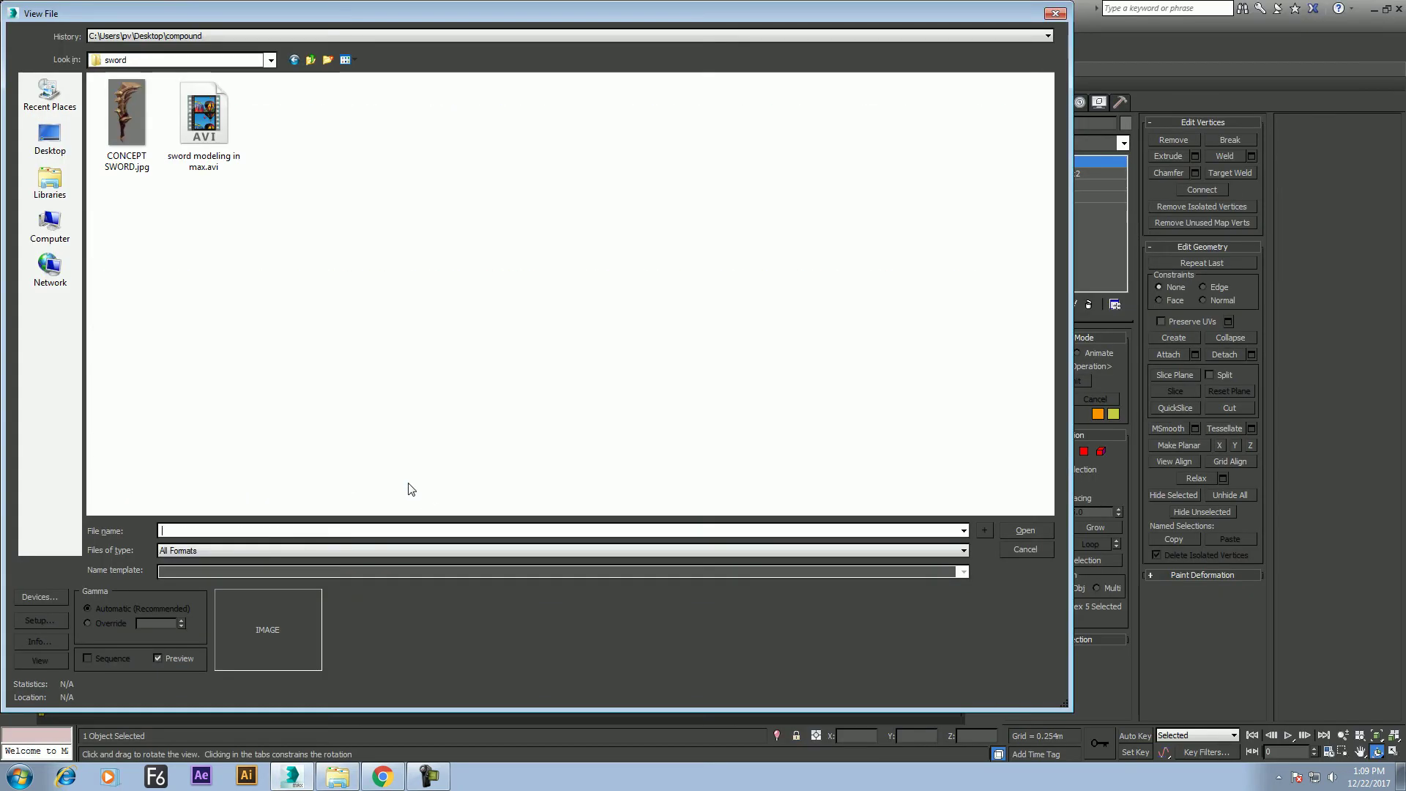
{"action": "double_click", "coordinate": [132, 118]}
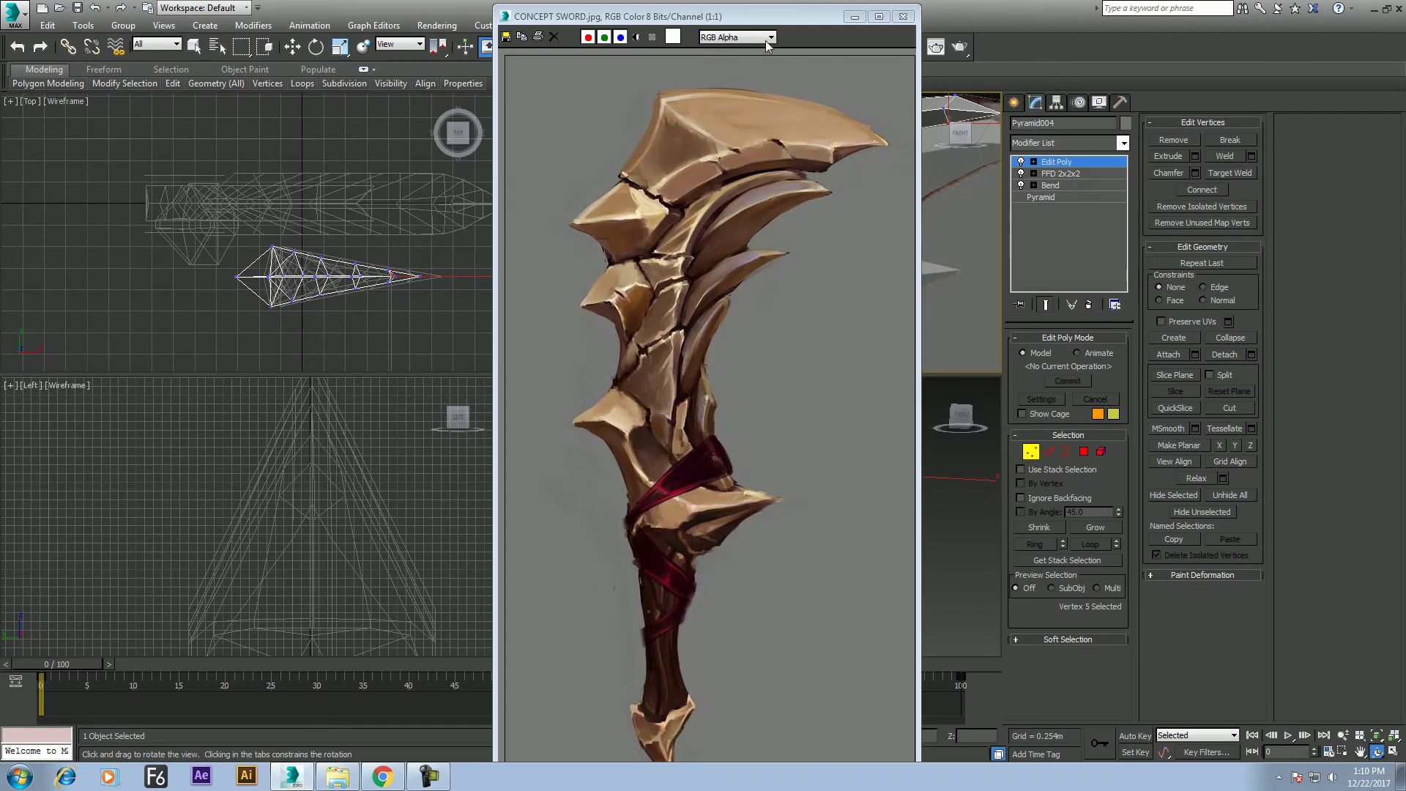
Dock the concept image at the left edge and make the mesh see-through in the maximized Front view
{"action": "left_click_drag", "start_coordinate": [750, 17], "coordinate": [366, 34]}
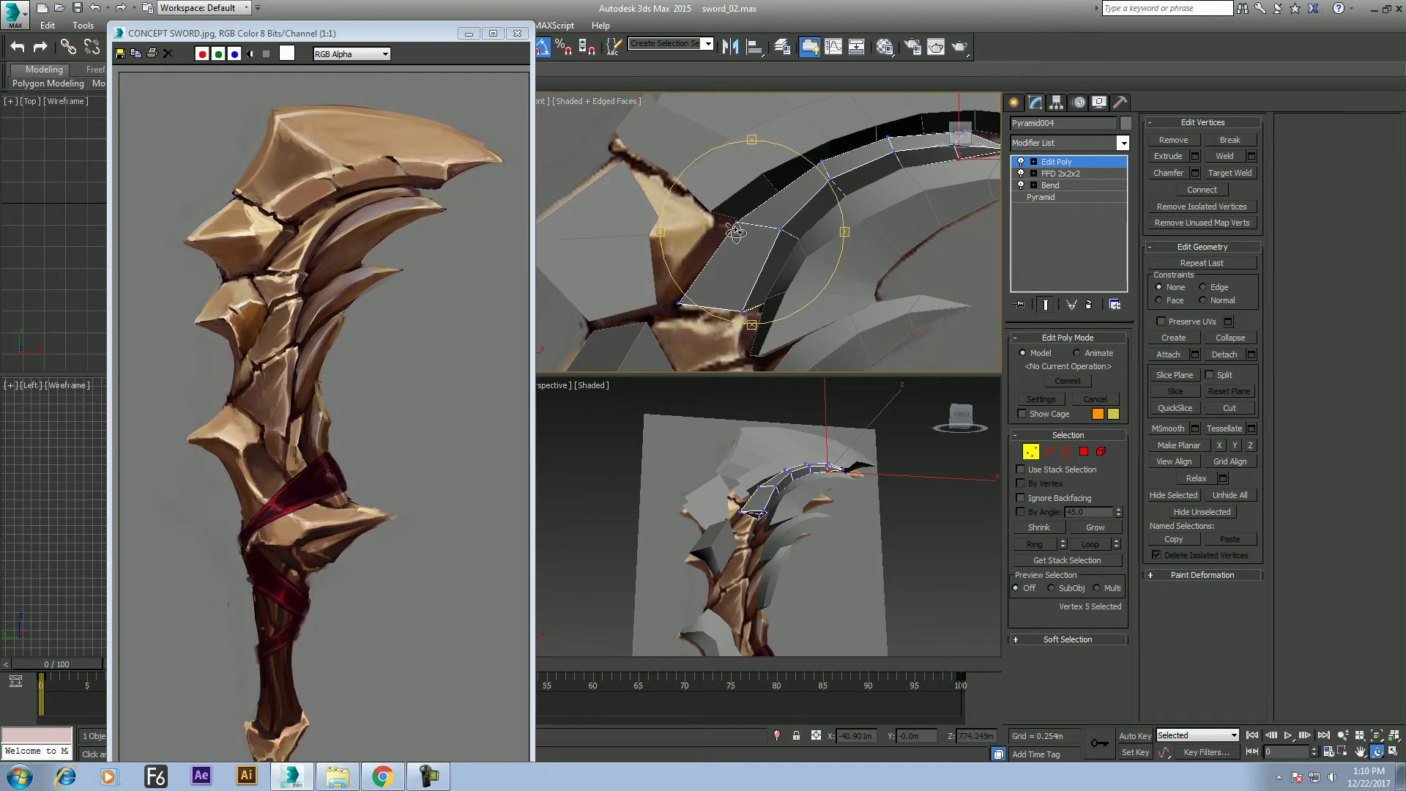
{"action": "key", "text": "alt+w"}
{"action": "scroll", "coordinate": [575, 501], "scroll_direction": "up", "scroll_amount": 3}
{"action": "scroll", "coordinate": [574, 501], "scroll_direction": "up", "scroll_amount": 3}
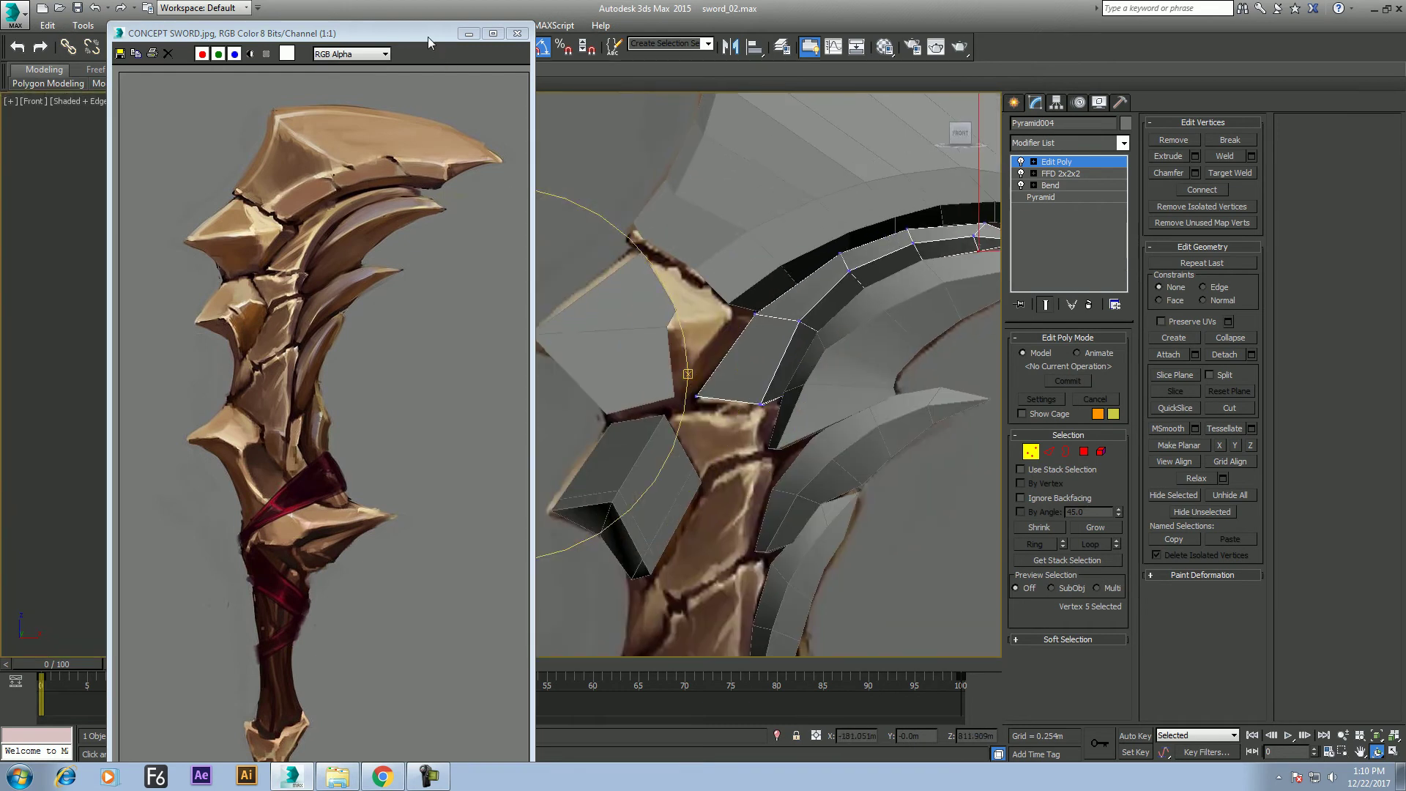
{"action": "left_click_drag", "start_coordinate": [308, 33], "coordinate": [182, 17]}
{"action": "mouse_move", "coordinate": [694, 358]}
{"action": "middle_mouse_down"}
{"action": "mouse_move", "coordinate": [544, 381]}
{"action": "mouse_move", "coordinate": [602, 381]}
{"action": "middle_mouse_up"}
{"action": "key", "text": "alt+x"}
Move to frame 81, frame the spike tip, return to four views, and hide the reference plane
{"action": "mouse_move", "coordinate": [505, 696]}
{"action": "left_mouse_down"}
{"action": "mouse_move", "coordinate": [546, 665]}
{"action": "mouse_move", "coordinate": [782, 634]}
{"action": "left_mouse_up"}
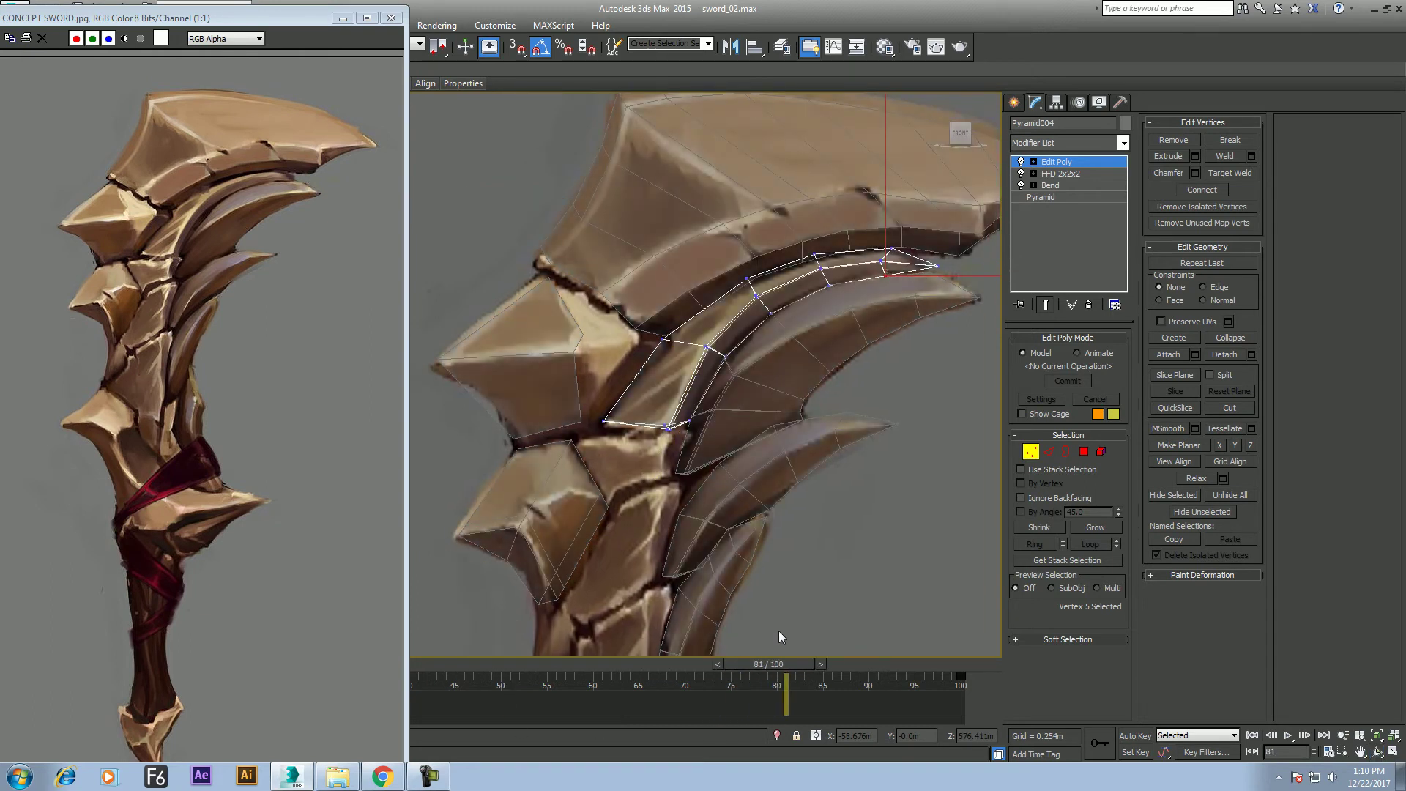
{"action": "scroll", "coordinate": [725, 433], "scroll_direction": "up", "scroll_amount": 1}
{"action": "scroll", "coordinate": [725, 433], "scroll_direction": "up", "scroll_amount": 1}
{"action": "scroll", "coordinate": [724, 433], "scroll_direction": "up", "scroll_amount": 1}
{"action": "middle_click_drag", "start_coordinate": [725, 433], "coordinate": [687, 471], "text": "alt"}
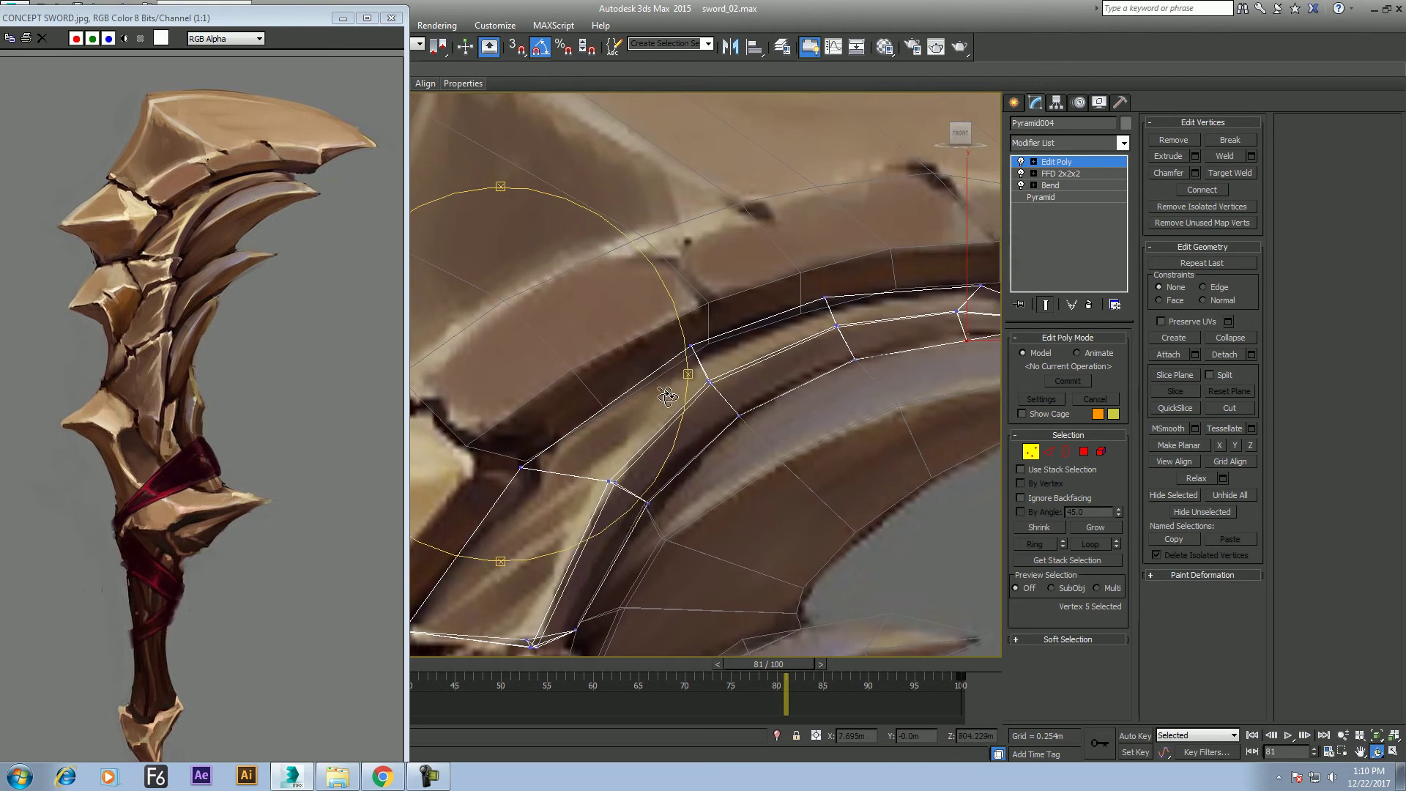
{"action": "mouse_move", "coordinate": [665, 563]}
{"action": "middle_mouse_down"}
{"action": "mouse_move", "coordinate": [666, 454]}
{"action": "mouse_move", "coordinate": [635, 439]}
{"action": "middle_mouse_up"}
{"action": "mouse_move", "coordinate": [757, 318]}
{"action": "middle_mouse_down"}
{"action": "mouse_move", "coordinate": [778, 417]}
{"action": "mouse_move", "coordinate": [601, 436]}
{"action": "middle_mouse_up"}
{"action": "middle_click_drag", "start_coordinate": [751, 451], "coordinate": [829, 414]}
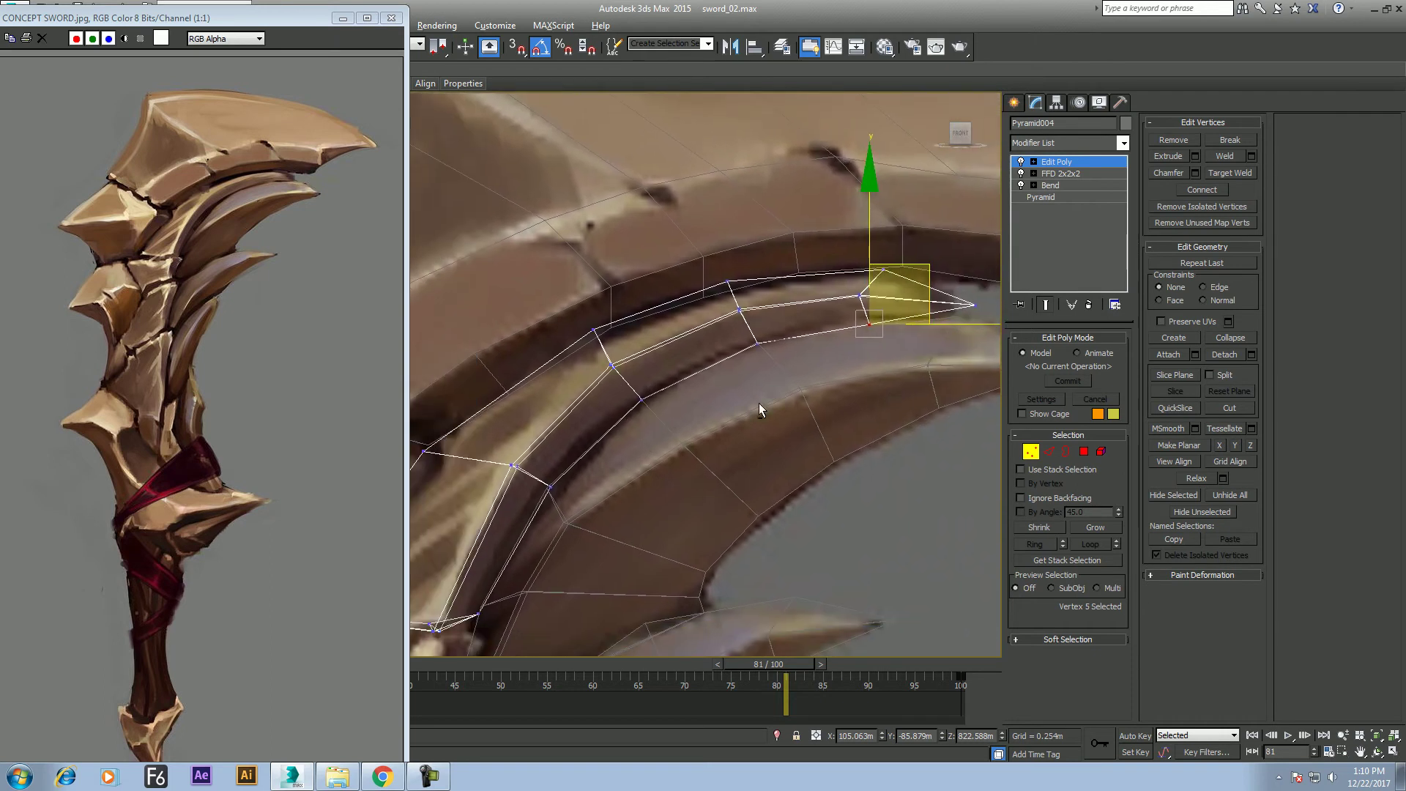
{"action": "key", "text": "alt+w"}
{"action": "middle_click_drag", "start_coordinate": [879, 593], "coordinate": [813, 614]}
{"action": "key", "text": "alt+q"}
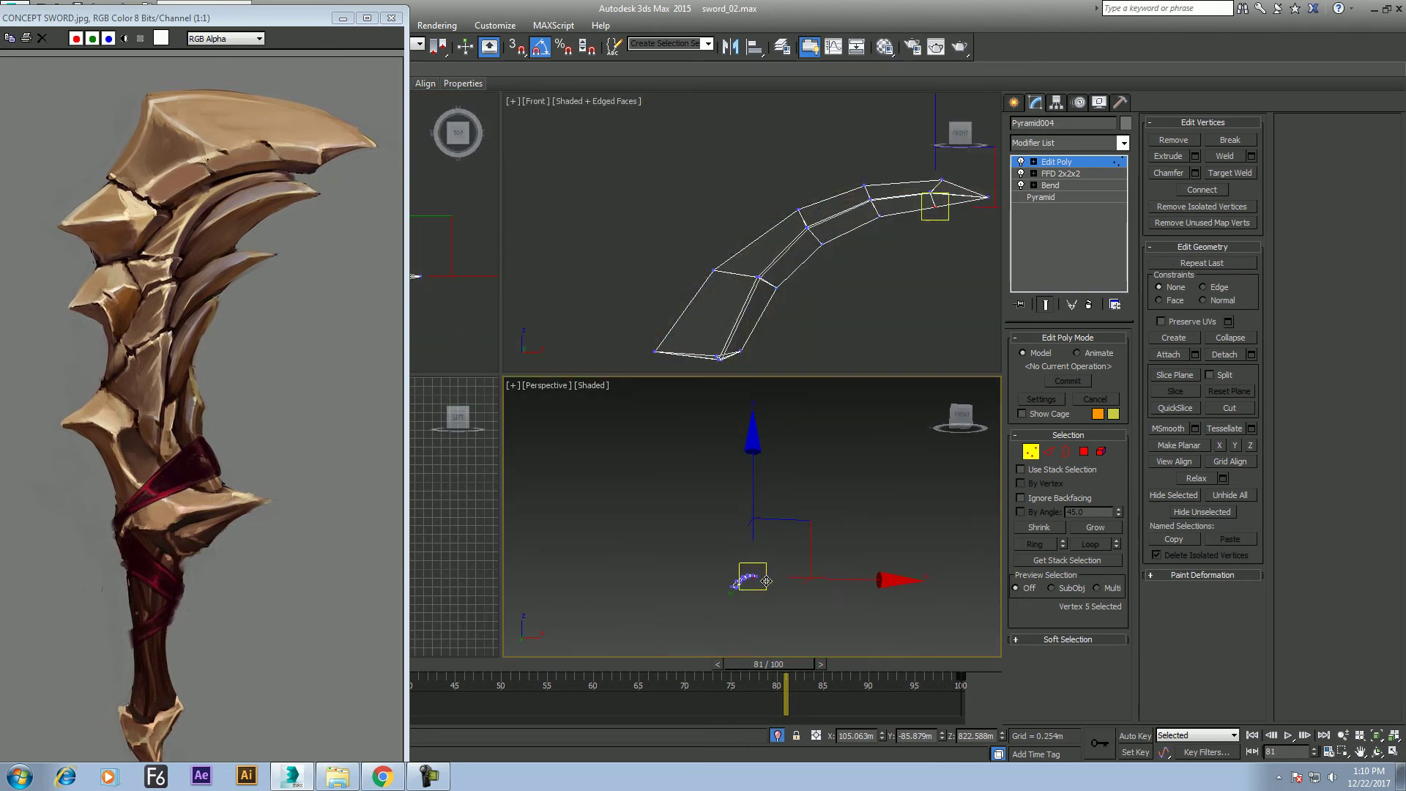
Set the animation frame to 0 and pan the perspective view across the blade
{"action": "left_click_drag", "start_coordinate": [783, 663], "coordinate": [518, 663]}
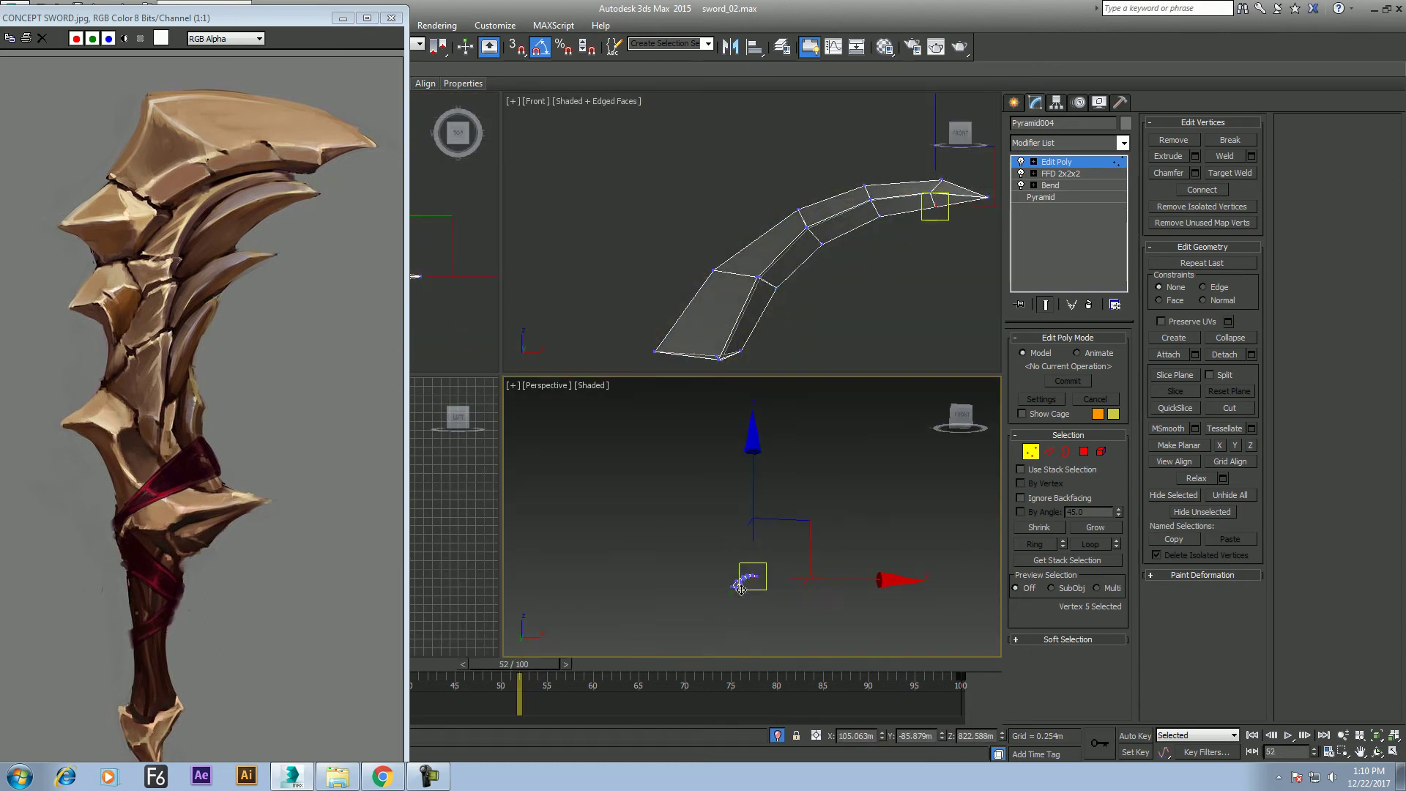
{"action": "type", "text": "0"}
{"action": "key", "text": "Return"}
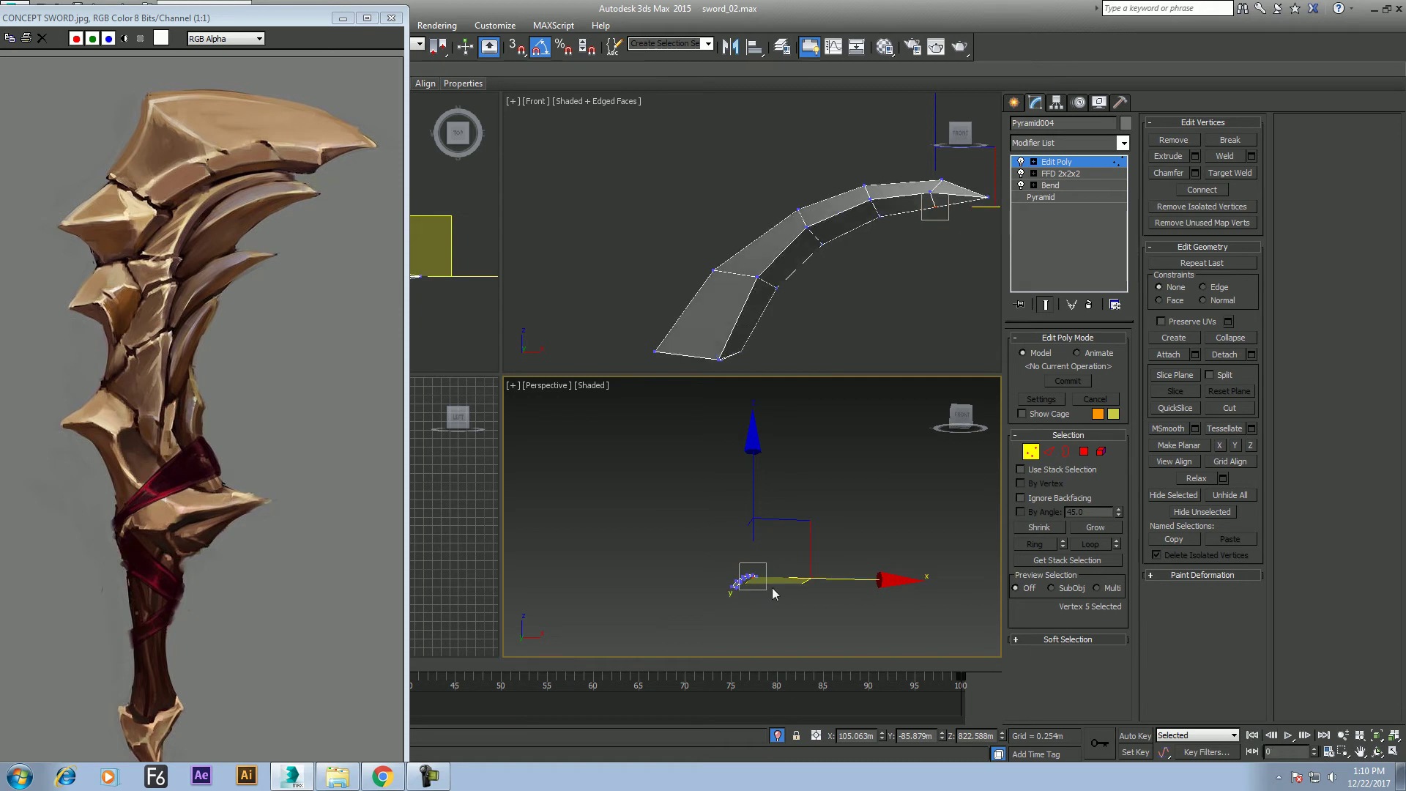
{"action": "scroll", "coordinate": [802, 575], "scroll_direction": "up", "scroll_amount": 5}
{"action": "scroll", "coordinate": [803, 575], "scroll_direction": "down", "scroll_amount": 5}
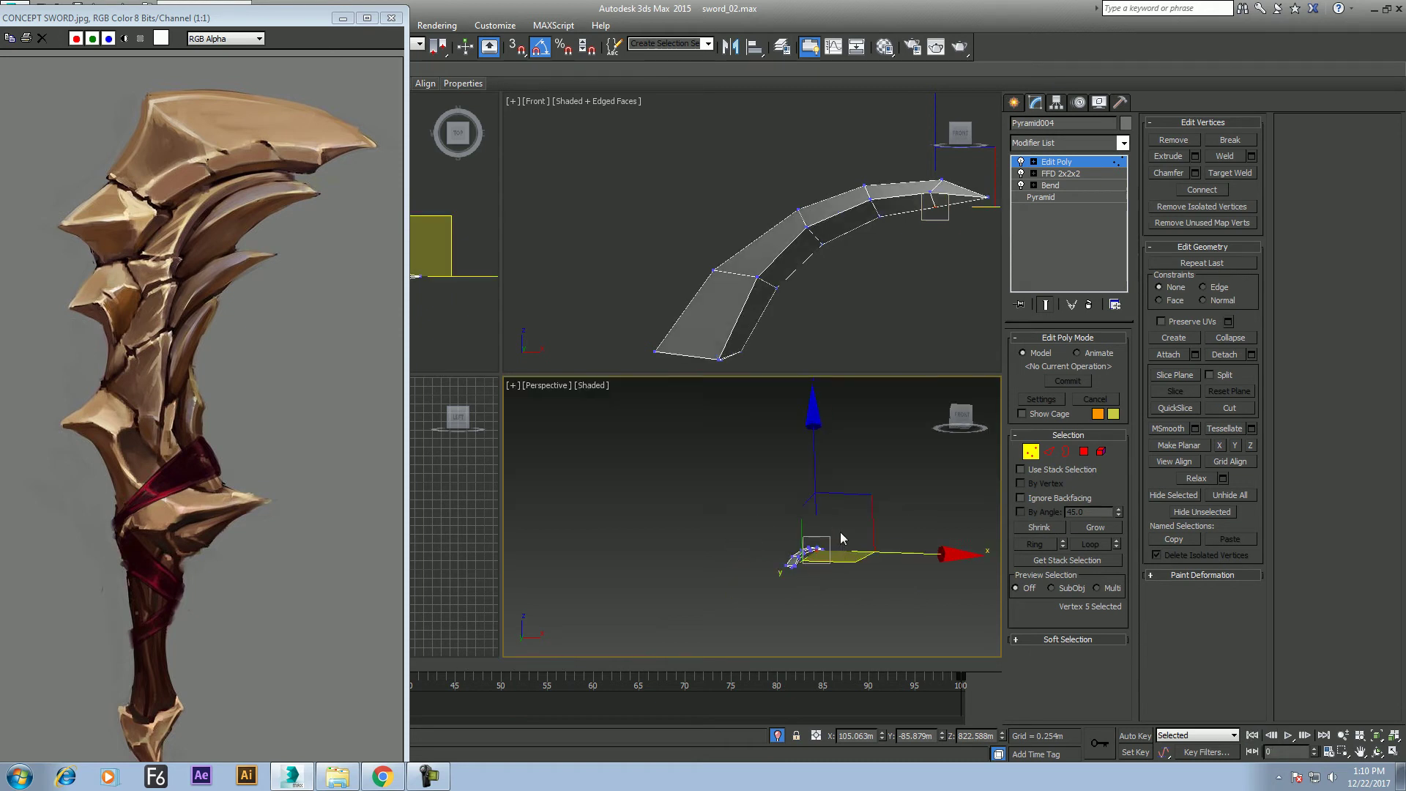
{"action": "scroll", "coordinate": [828, 542], "scroll_direction": "up", "scroll_amount": 3}
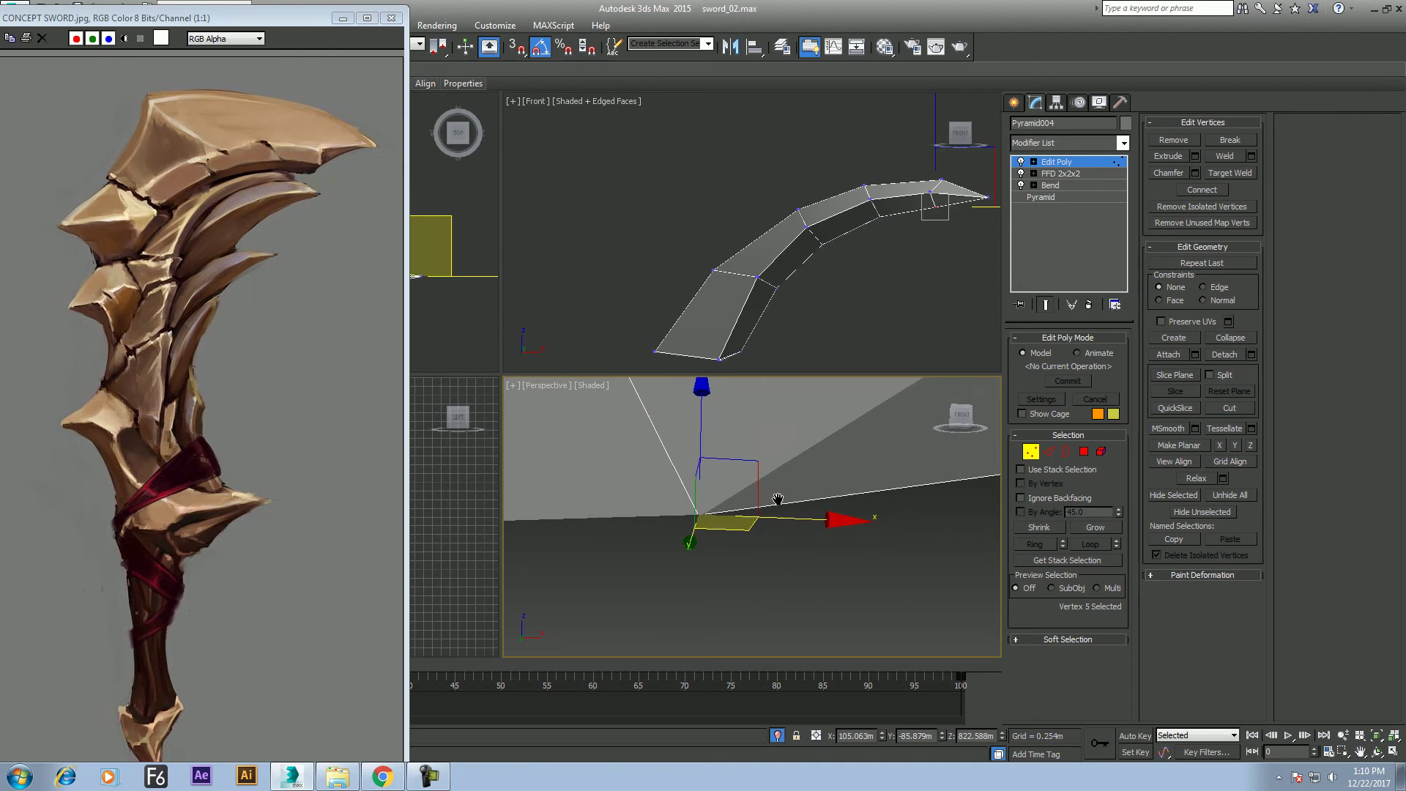
{"action": "scroll", "coordinate": [791, 506], "scroll_direction": "up", "scroll_amount": 2}
{"action": "scroll", "coordinate": [777, 521], "scroll_direction": "up", "scroll_amount": 2}
{"action": "middle_click_drag", "start_coordinate": [777, 521], "coordinate": [849, 542]}
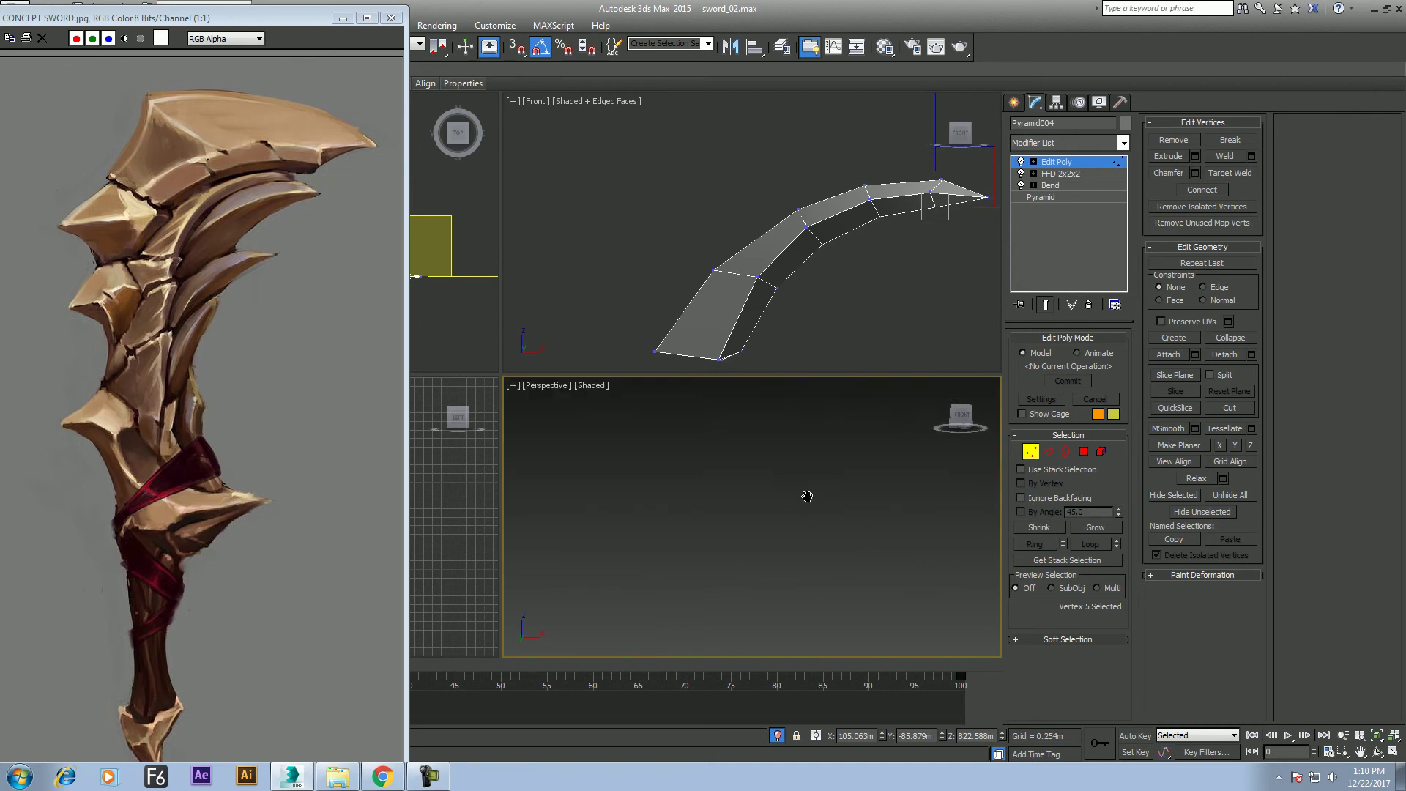
Maximize the Perspective view and orbit around the curved spike
{"action": "key", "text": "alt+w"}
{"action": "scroll", "coordinate": [789, 525], "scroll_direction": "down", "scroll_amount": 3}
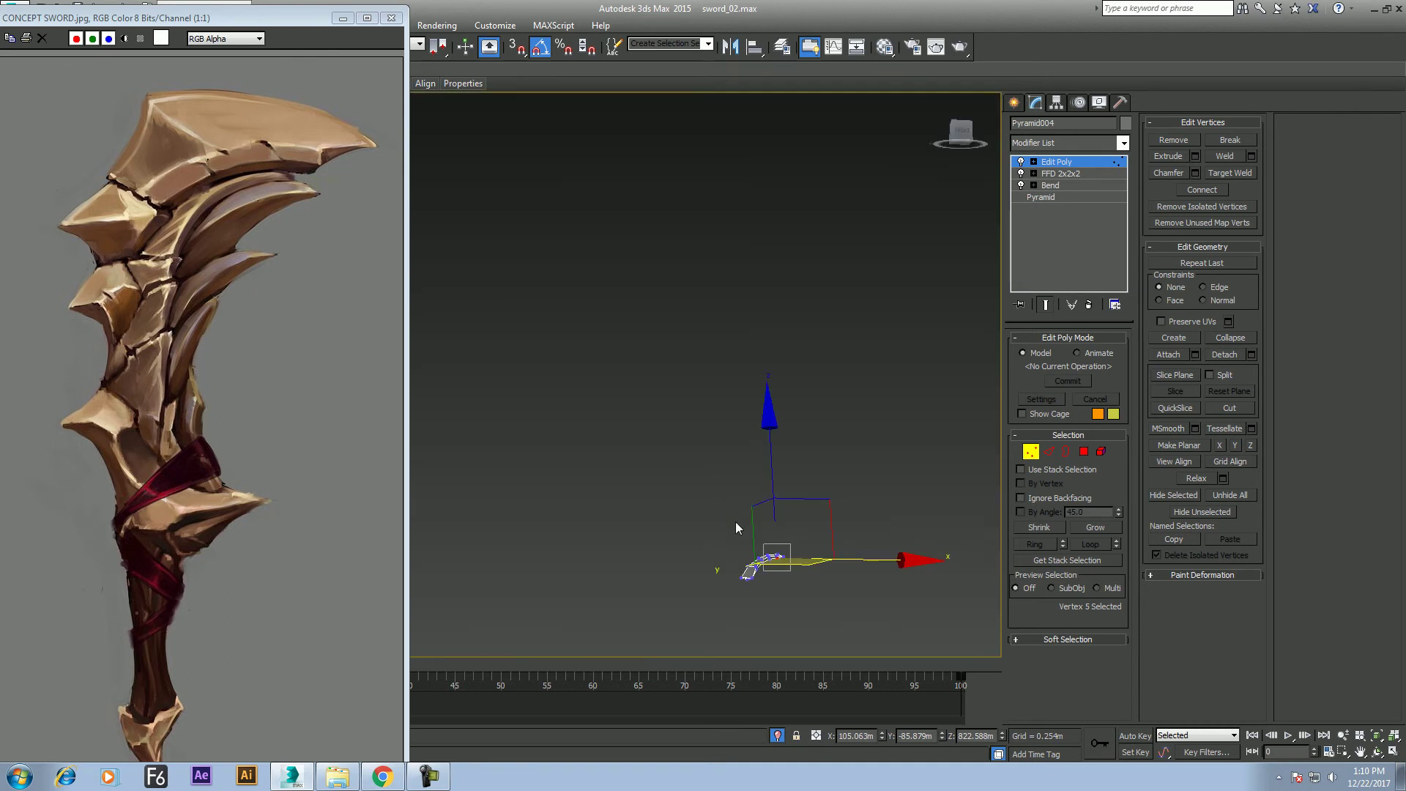
{"action": "scroll", "coordinate": [730, 512], "scroll_direction": "up", "scroll_amount": 3}
{"action": "scroll", "coordinate": [720, 498], "scroll_direction": "down", "scroll_amount": 3}
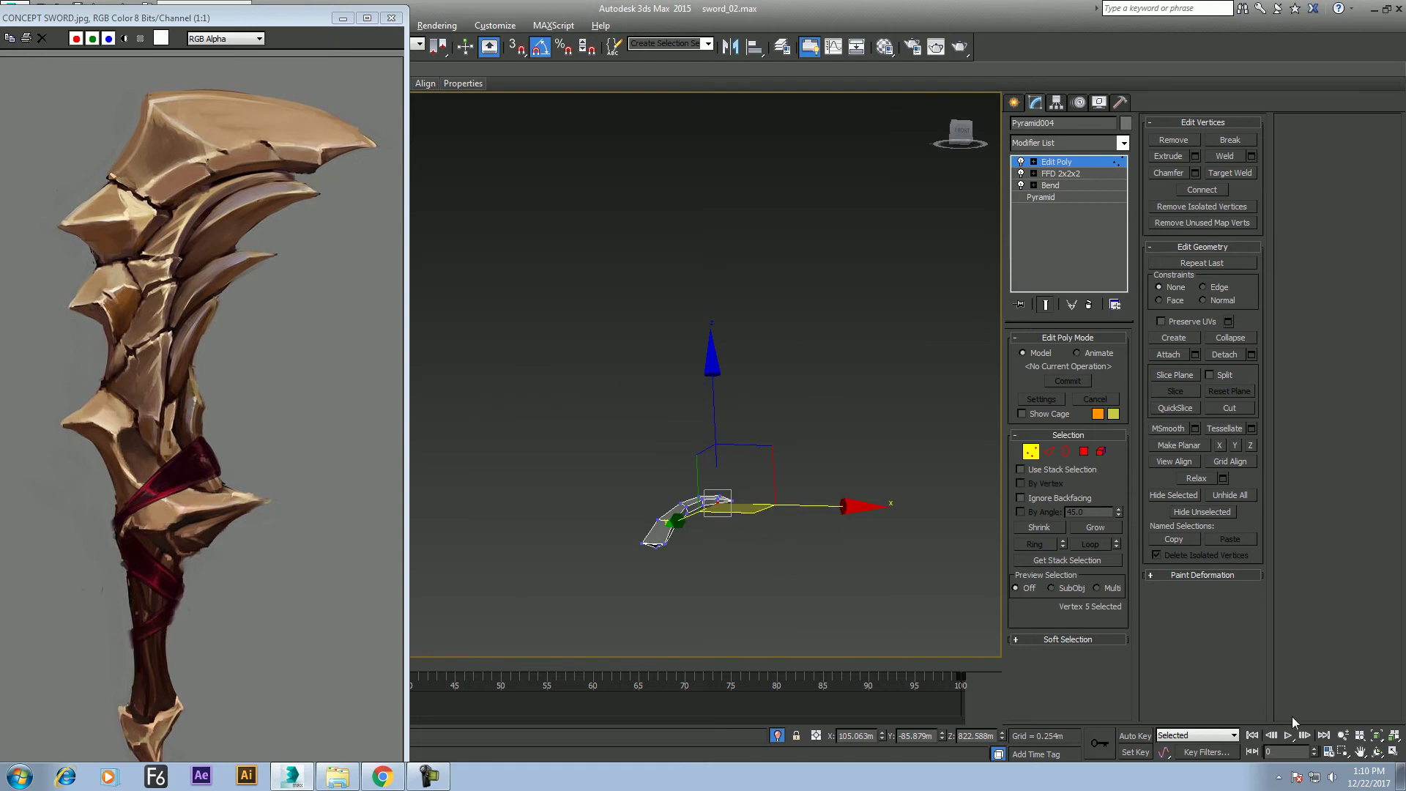
{"action": "left_click", "coordinate": [1377, 751]}
{"action": "mouse_move", "coordinate": [630, 410]}
{"action": "left_mouse_down"}
{"action": "mouse_move", "coordinate": [522, 403]}
{"action": "mouse_move", "coordinate": [571, 273]}
{"action": "mouse_move", "coordinate": [586, 304]}
{"action": "left_mouse_up"}
{"action": "right_click", "coordinate": [618, 339]}
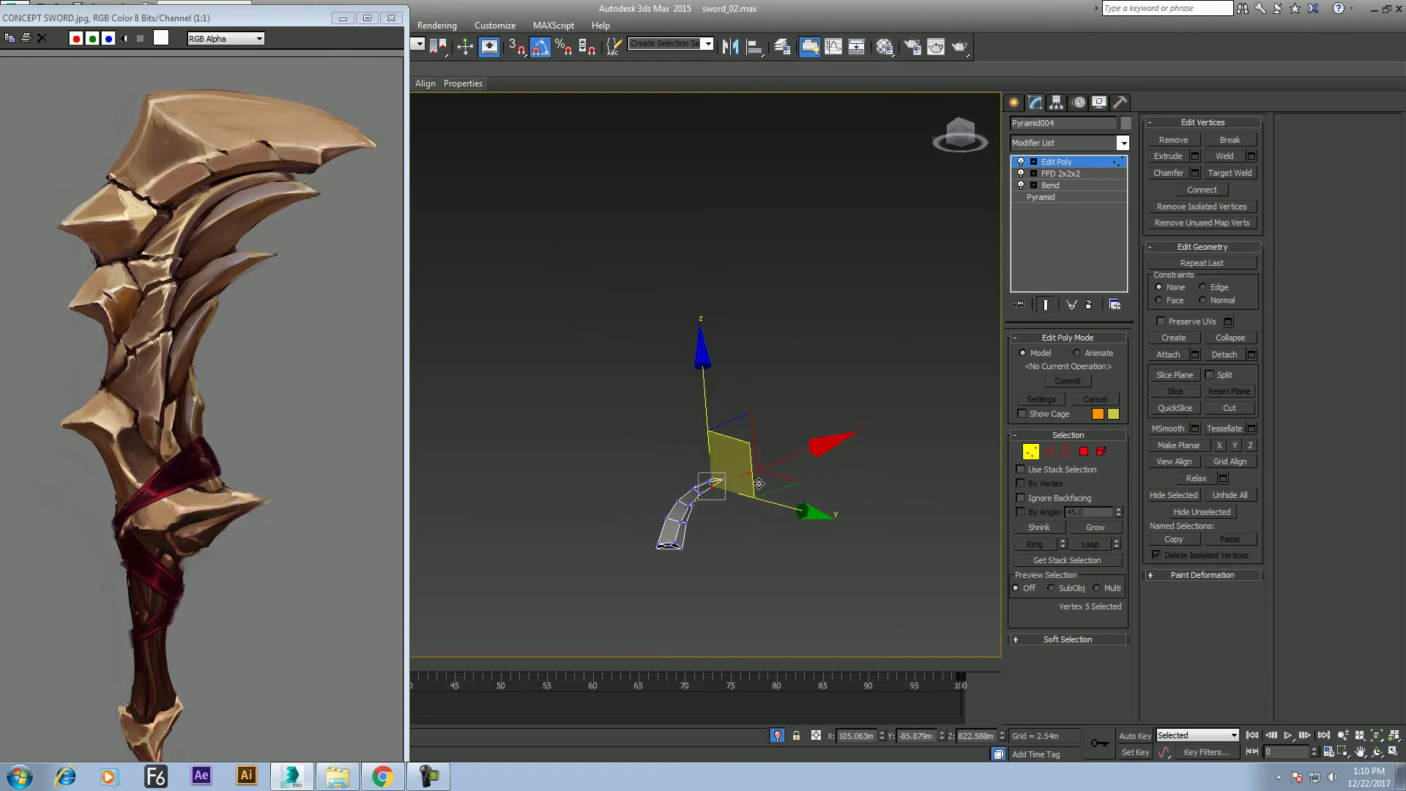
Select the spike's tip vertex and minimize the concept image window
{"action": "left_click", "coordinate": [774, 547]}
{"action": "left_click", "coordinate": [719, 481]}
{"action": "scroll", "coordinate": [760, 468], "scroll_direction": "up", "scroll_amount": 4}
{"action": "middle_click_drag", "start_coordinate": [759, 469], "coordinate": [692, 426]}
{"action": "scroll", "coordinate": [710, 439], "scroll_direction": "down", "scroll_amount": 3}
{"action": "scroll", "coordinate": [732, 450], "scroll_direction": "up", "scroll_amount": 3}
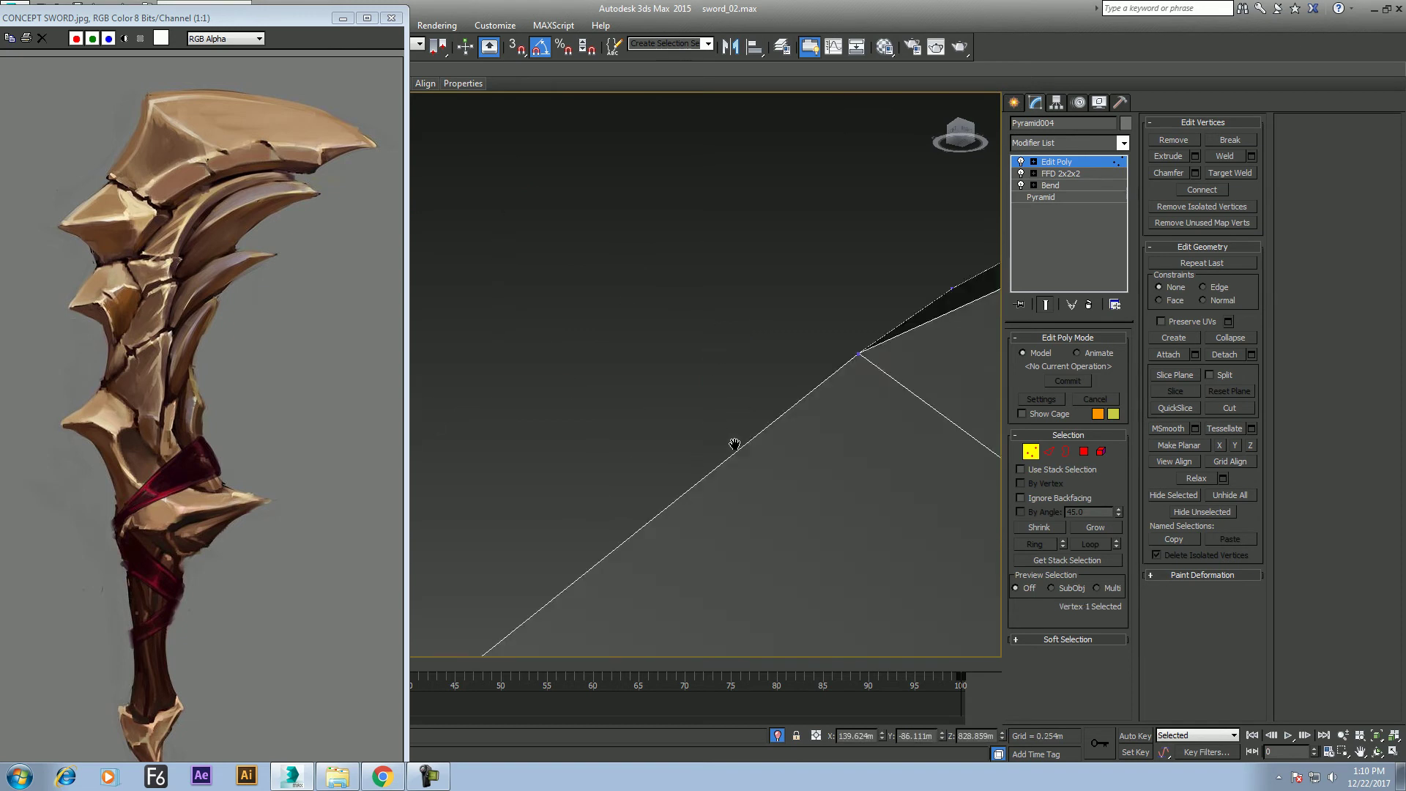
{"action": "scroll", "coordinate": [715, 446], "scroll_direction": "up", "scroll_amount": 2}
{"action": "left_click", "coordinate": [343, 17]}
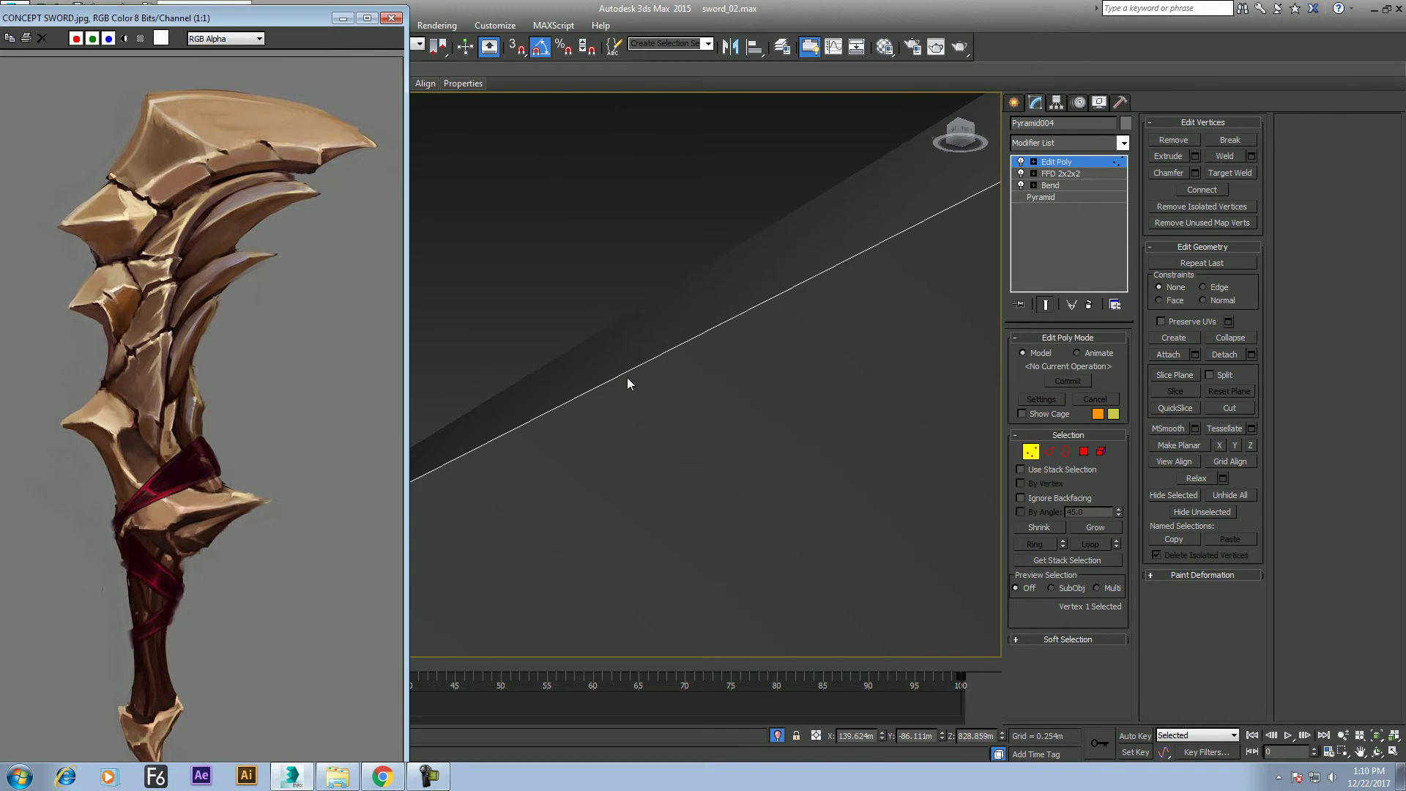
{"action": "mouse_move", "coordinate": [626, 380]}
{"action": "middle_mouse_down"}
{"action": "mouse_move", "coordinate": [612, 392]}
{"action": "mouse_move", "coordinate": [591, 320]}
{"action": "middle_mouse_up"}
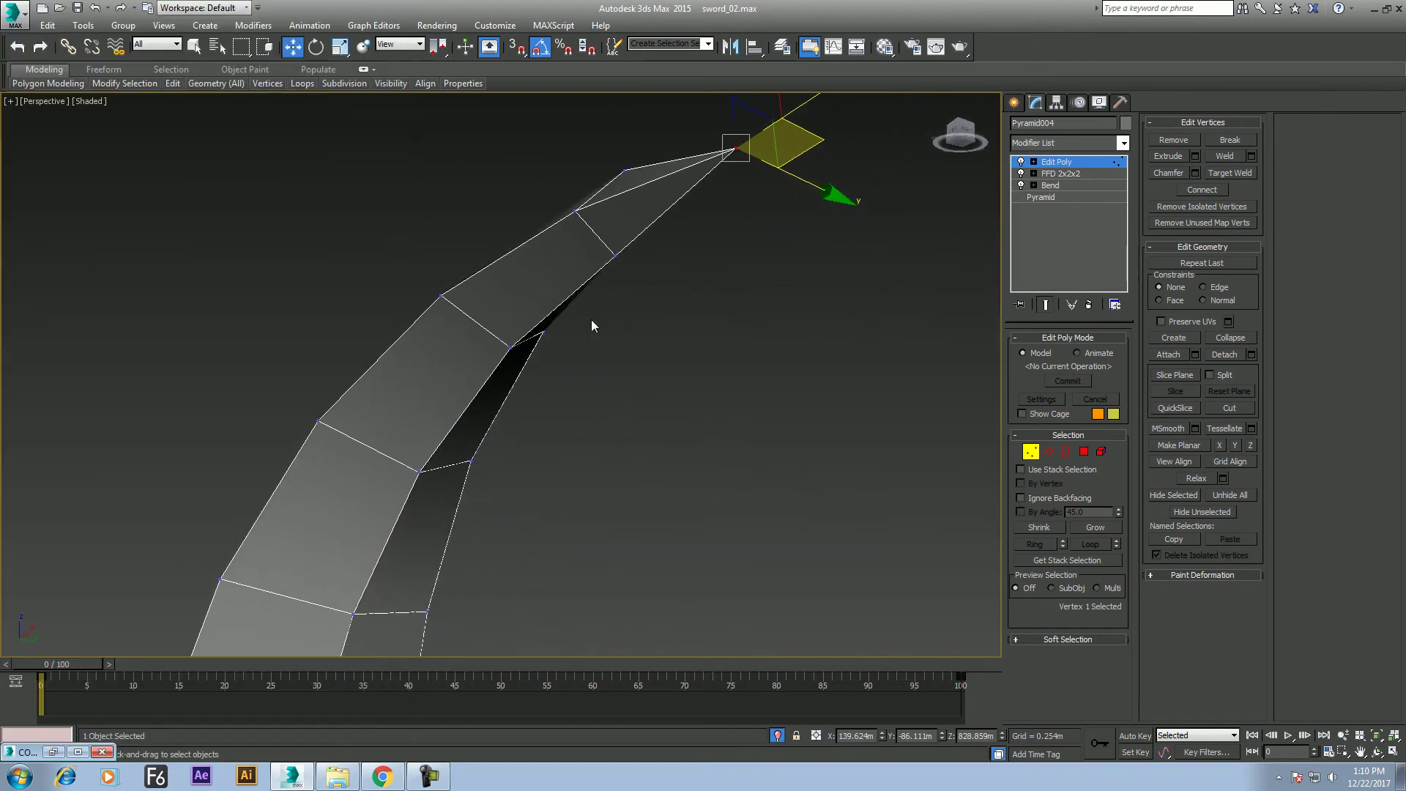
Select the spike's long inner edge loop and start a chamfer on it
{"action": "left_click", "coordinate": [1048, 451]}
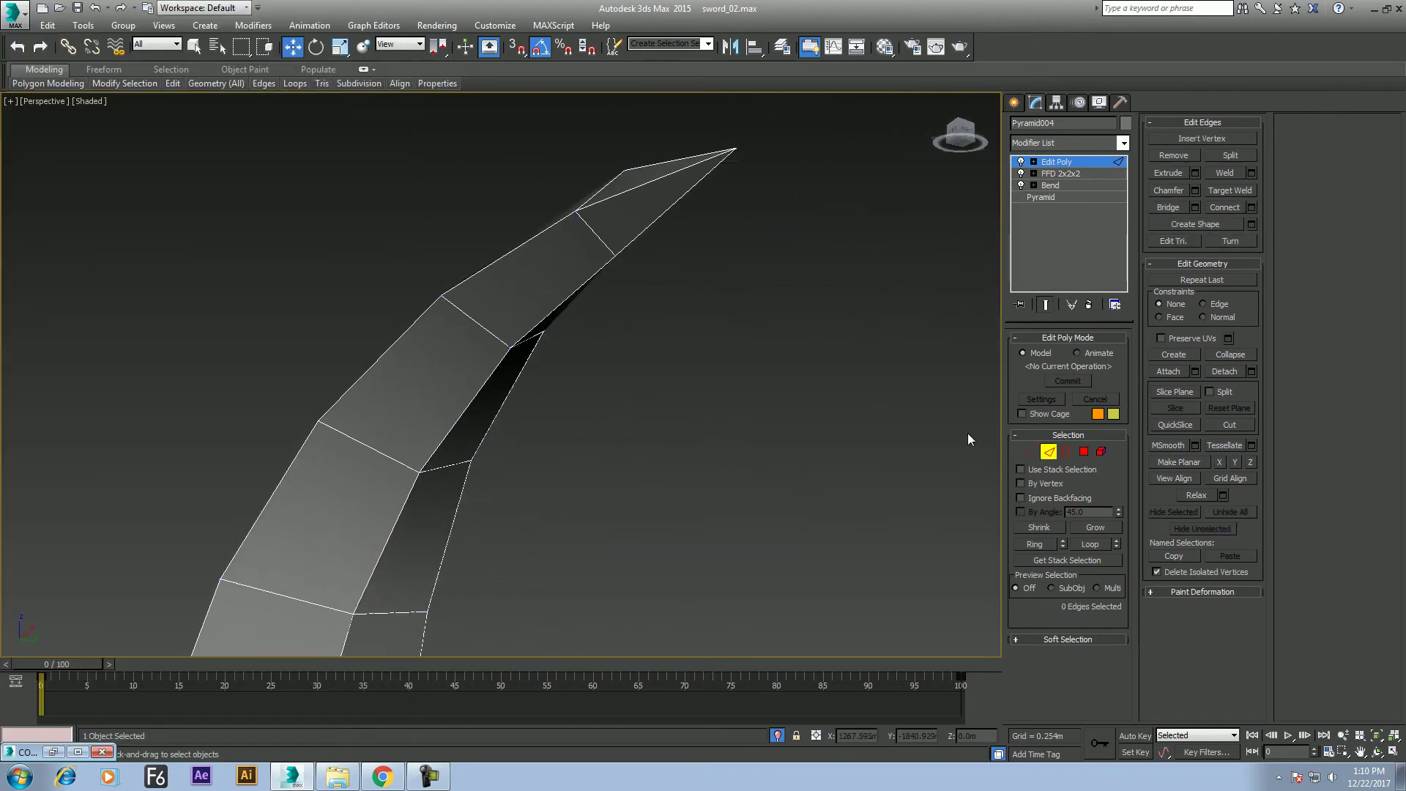
{"action": "left_click", "coordinate": [592, 277]}
{"action": "left_click", "coordinate": [1090, 543]}
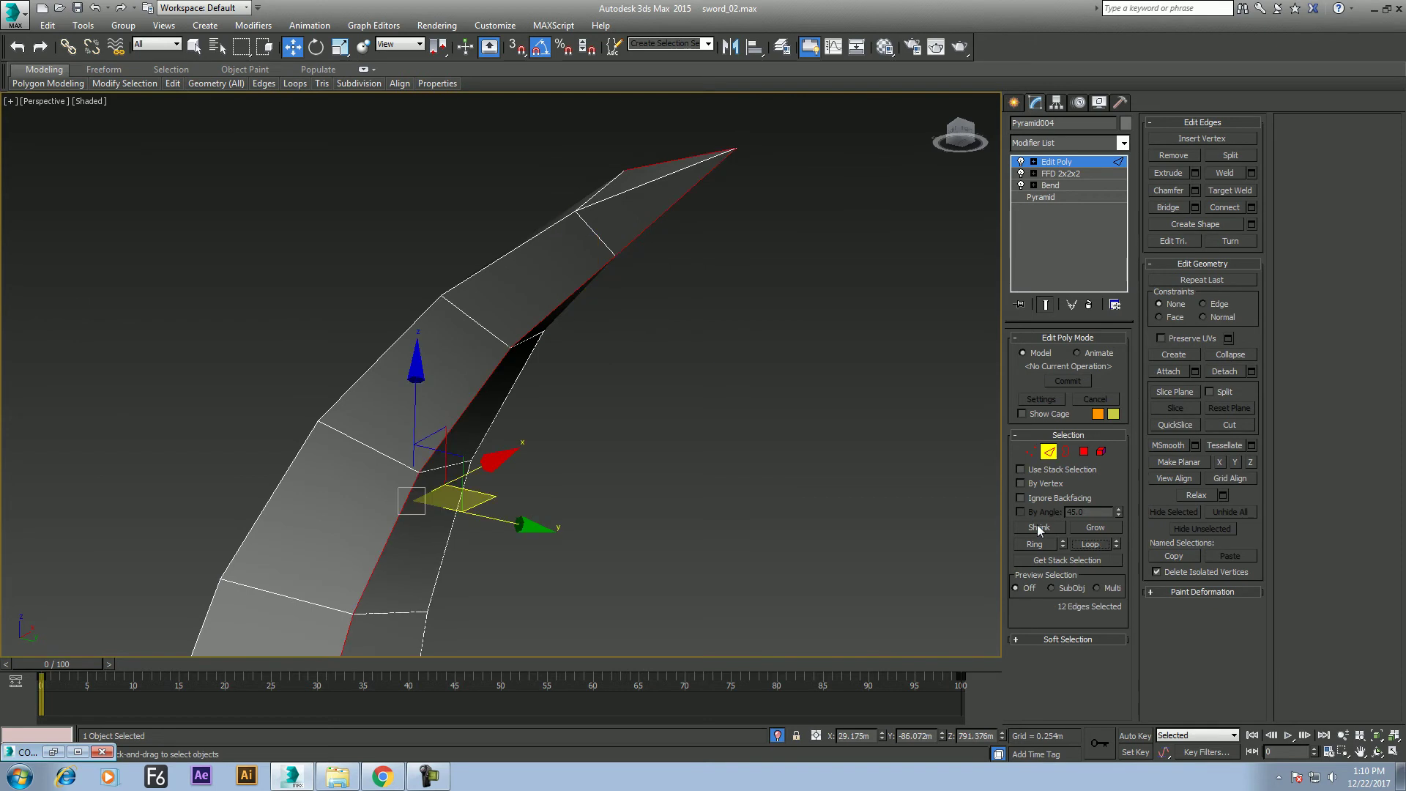
{"action": "right_click", "coordinate": [746, 308]}
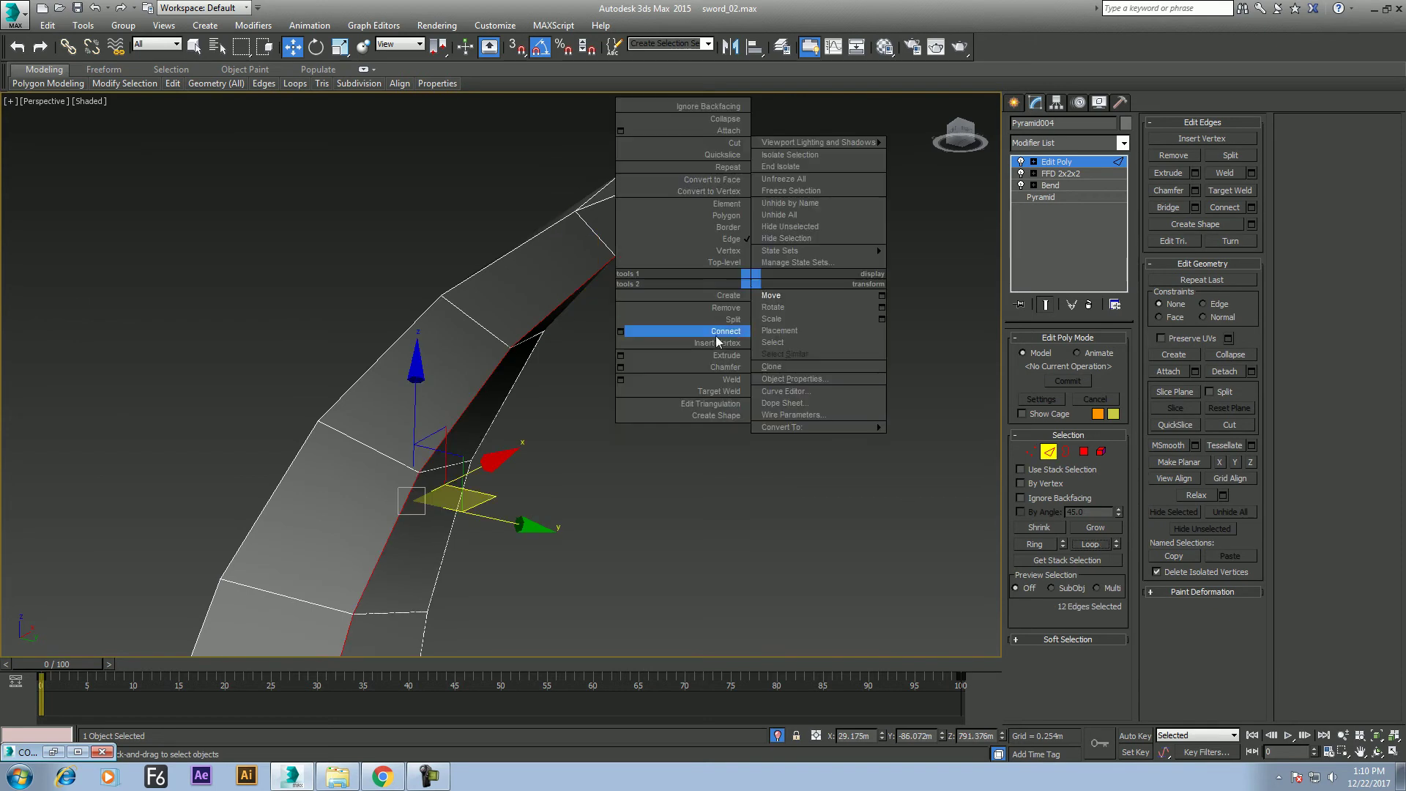
{"action": "left_click", "coordinate": [621, 367]}
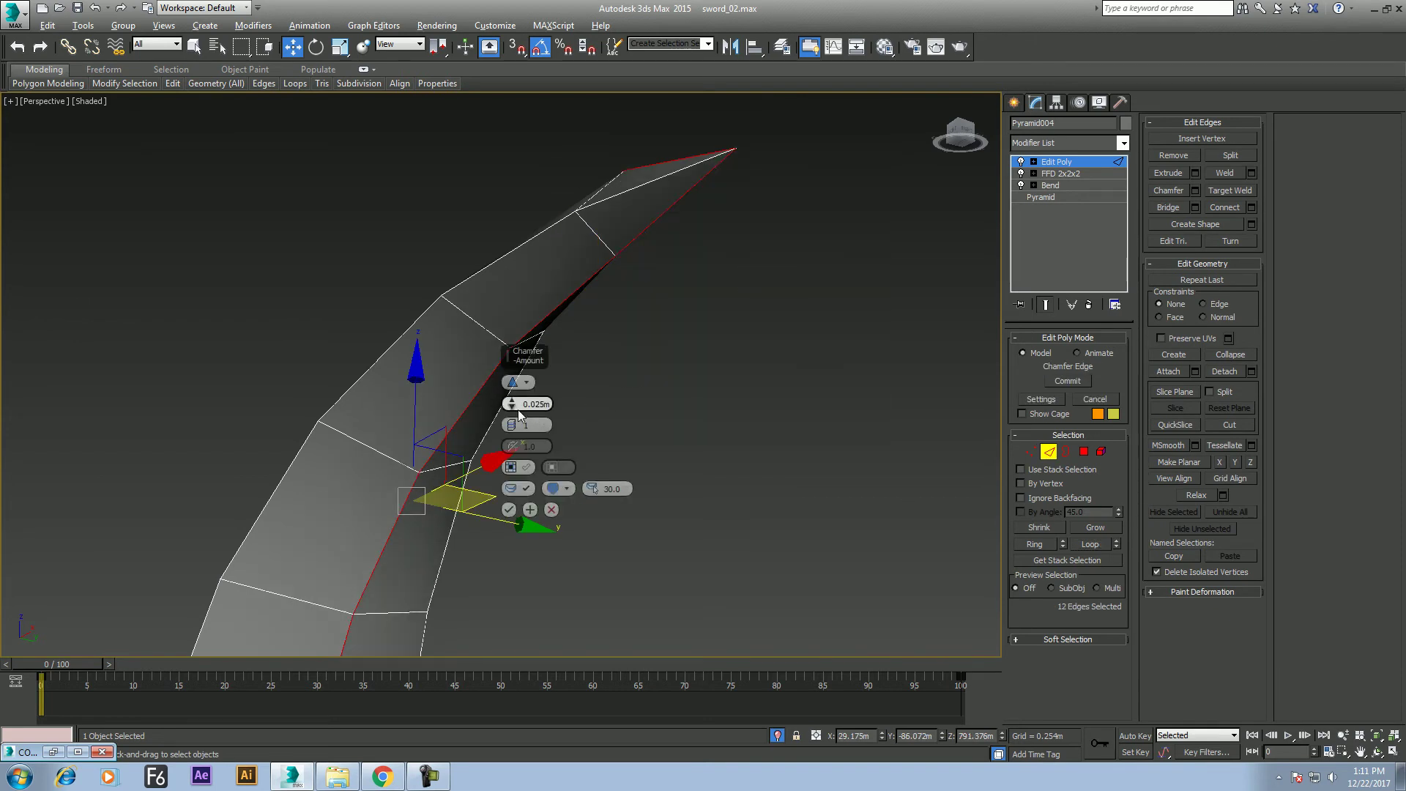
Set the chamfer amount to 2.0m, inspect the bevel, and commit it
{"action": "mouse_move", "coordinate": [512, 401]}
{"action": "left_mouse_down"}
{"action": "mouse_move", "coordinate": [530, 239]}
{"action": "mouse_move", "coordinate": [622, 93]}
{"action": "left_mouse_up"}
{"action": "left_click_drag", "start_coordinate": [602, 396], "coordinate": [516, 409]}
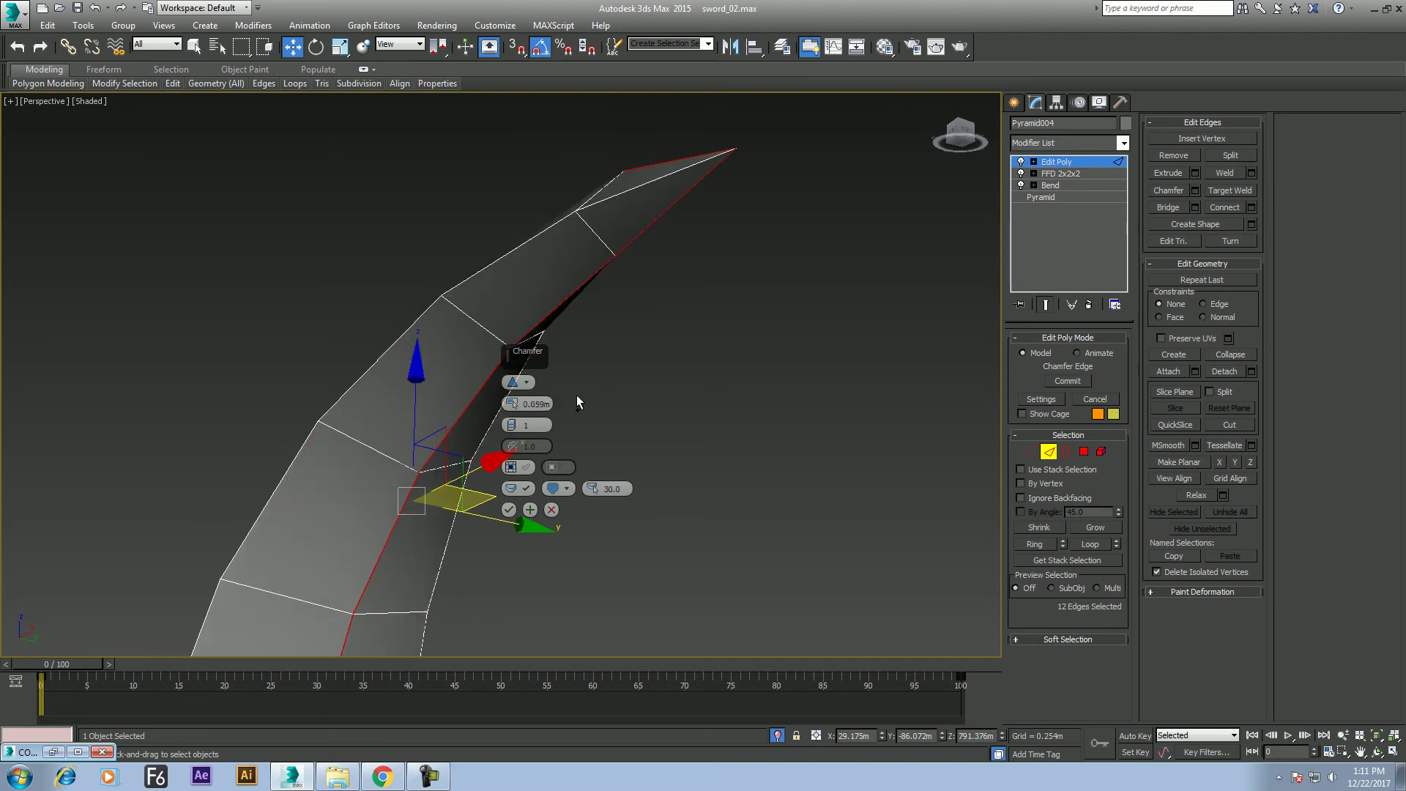
{"action": "mouse_move", "coordinate": [523, 181]}
{"action": "left_mouse_down"}
{"action": "mouse_move", "coordinate": [522, 4]}
{"action": "mouse_move", "coordinate": [612, 151]}
{"action": "left_mouse_up"}
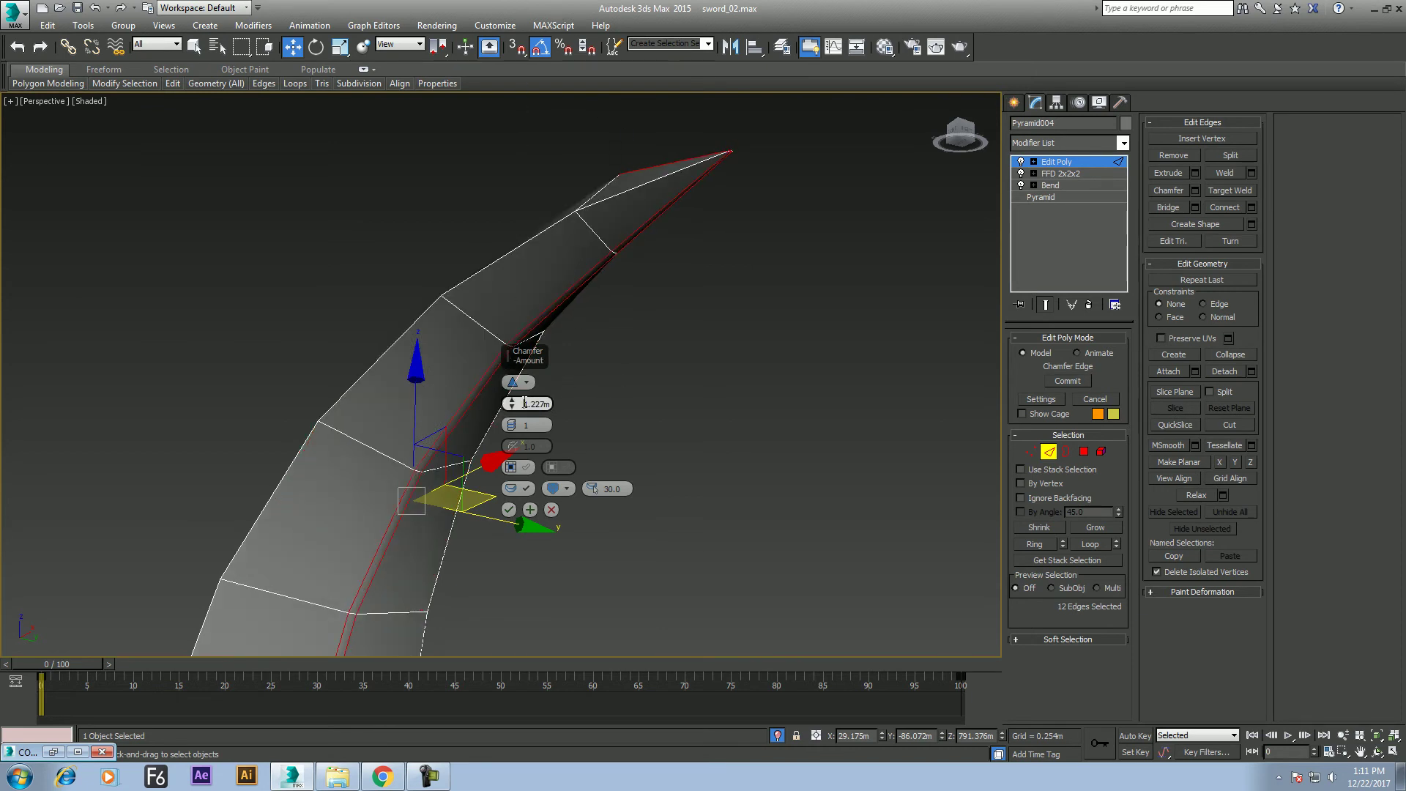
{"action": "type", "text": "2"}
{"action": "key", "text": "Return"}
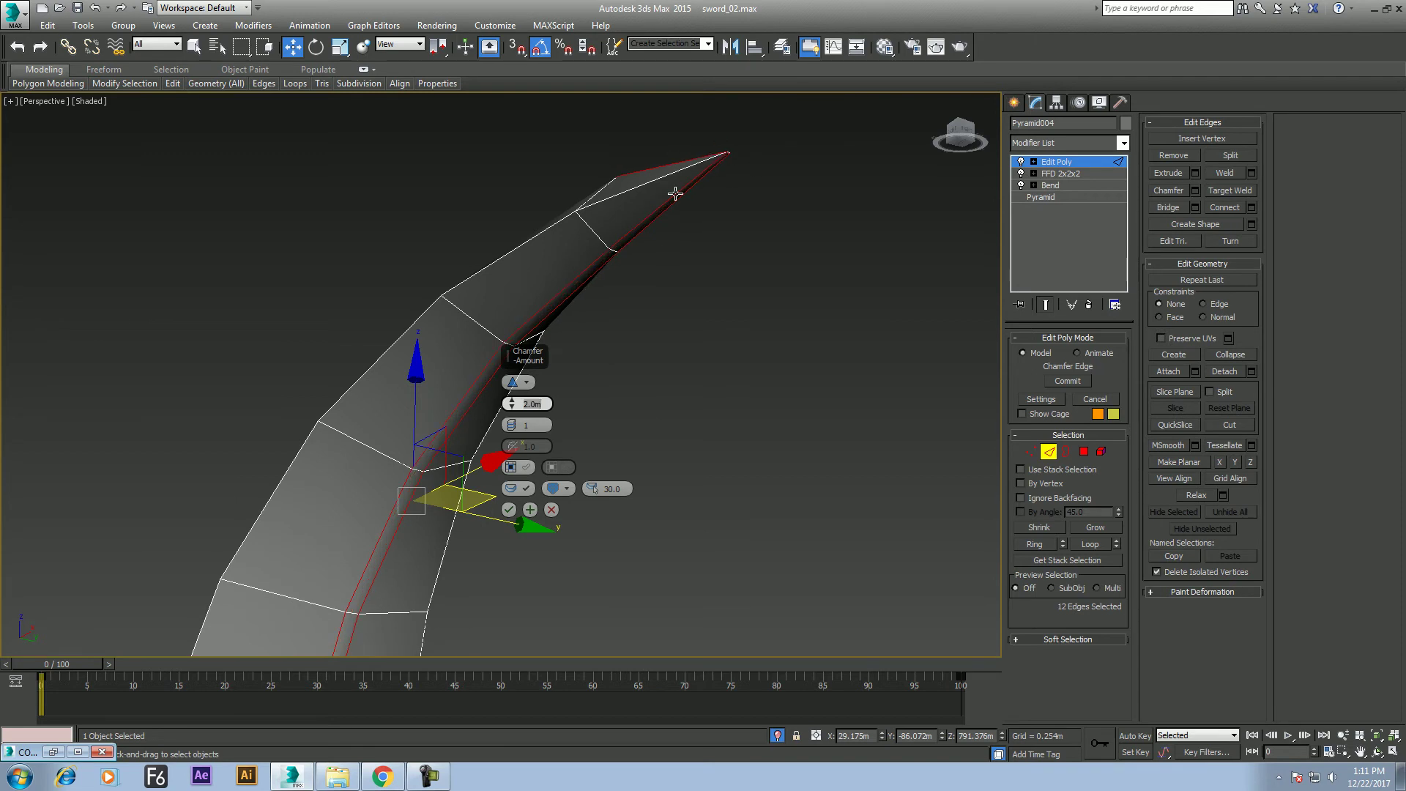
{"action": "mouse_move", "coordinate": [561, 293]}
{"action": "middle_mouse_down", "text": "alt"}
{"action": "mouse_move", "coordinate": [643, 284]}
{"action": "mouse_move", "coordinate": [687, 248]}
{"action": "mouse_move", "coordinate": [713, 377]}
{"action": "middle_mouse_up", "text": "alt"}
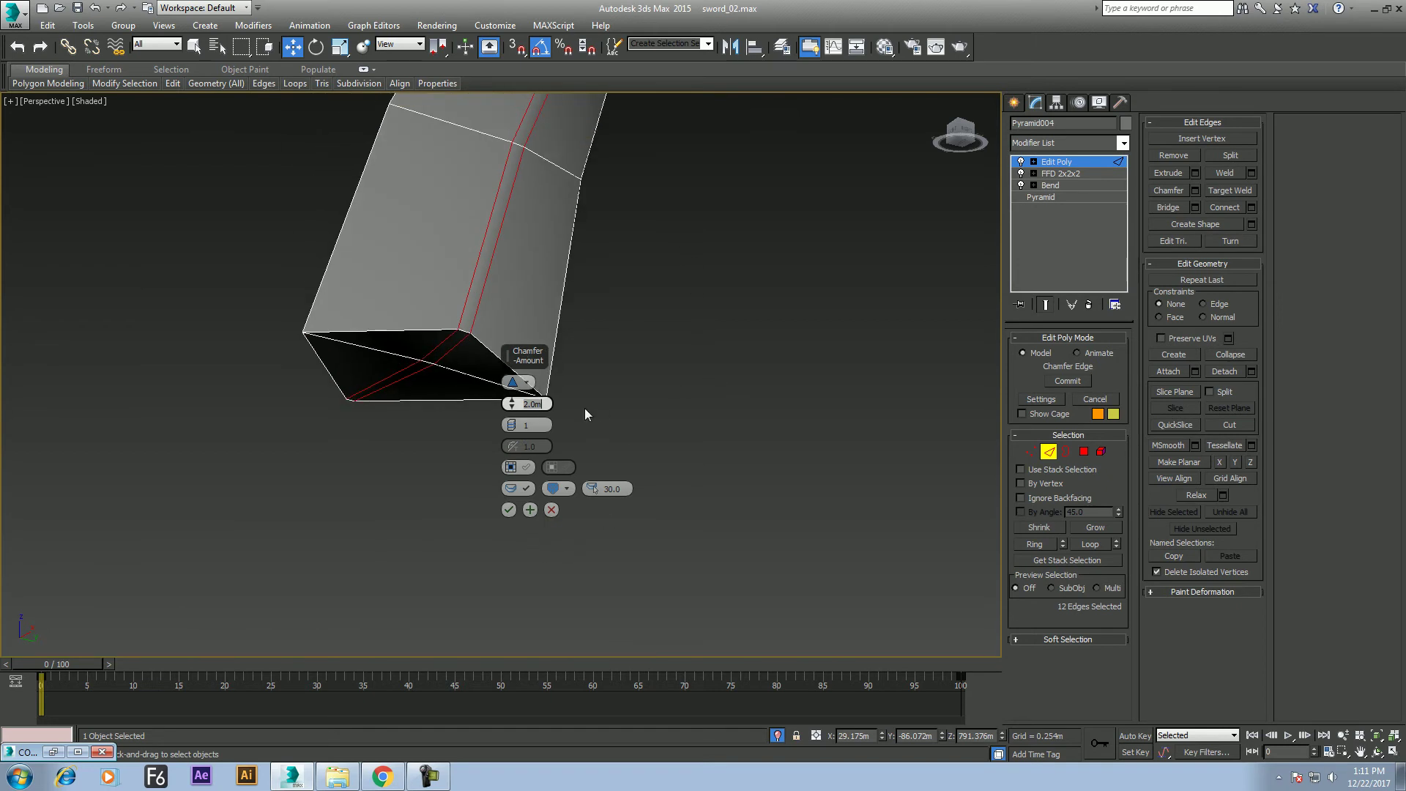
{"action": "mouse_move", "coordinate": [666, 265]}
{"action": "middle_mouse_down", "text": "alt"}
{"action": "mouse_move", "coordinate": [652, 391]}
{"action": "mouse_move", "coordinate": [627, 372]}
{"action": "middle_mouse_up", "text": "alt"}
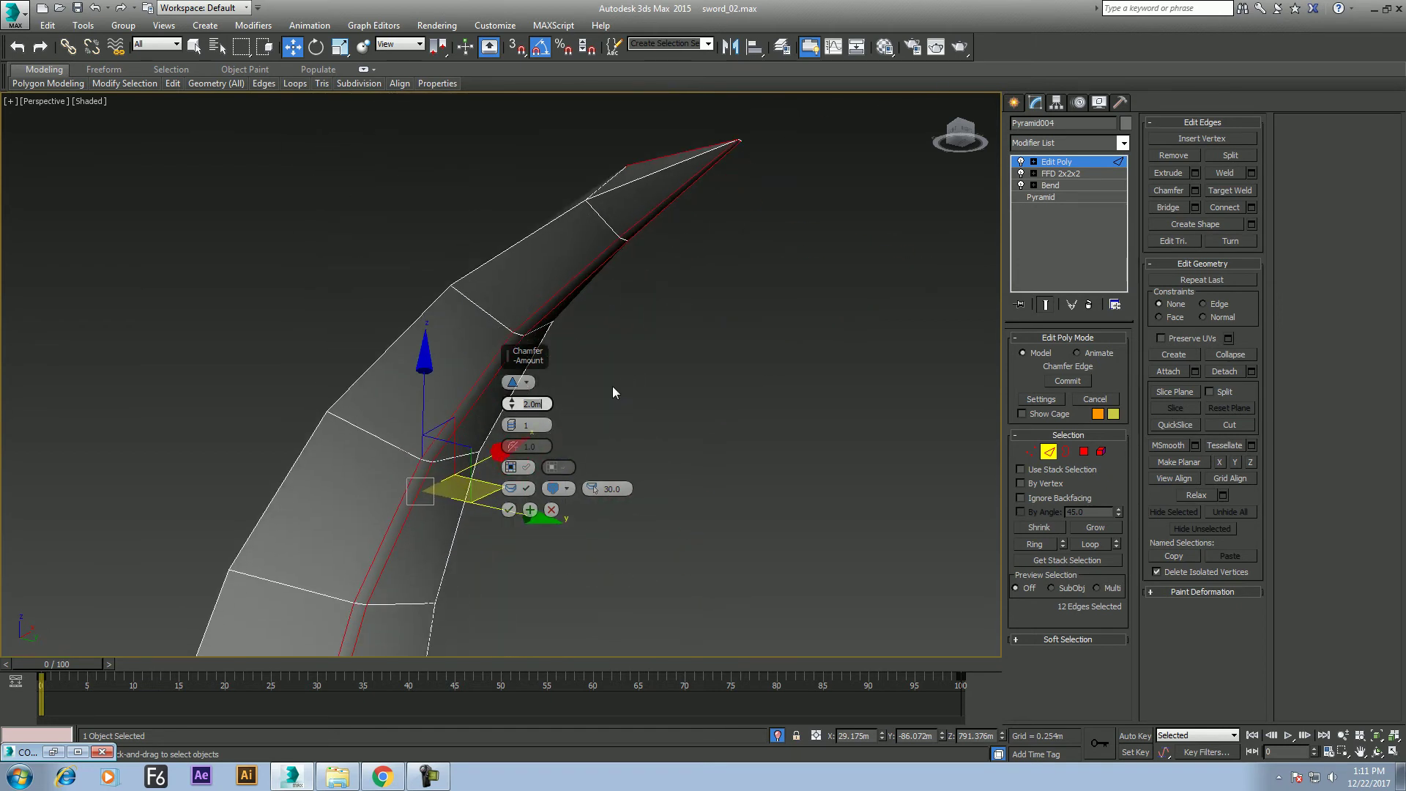
{"action": "left_click", "coordinate": [510, 511]}
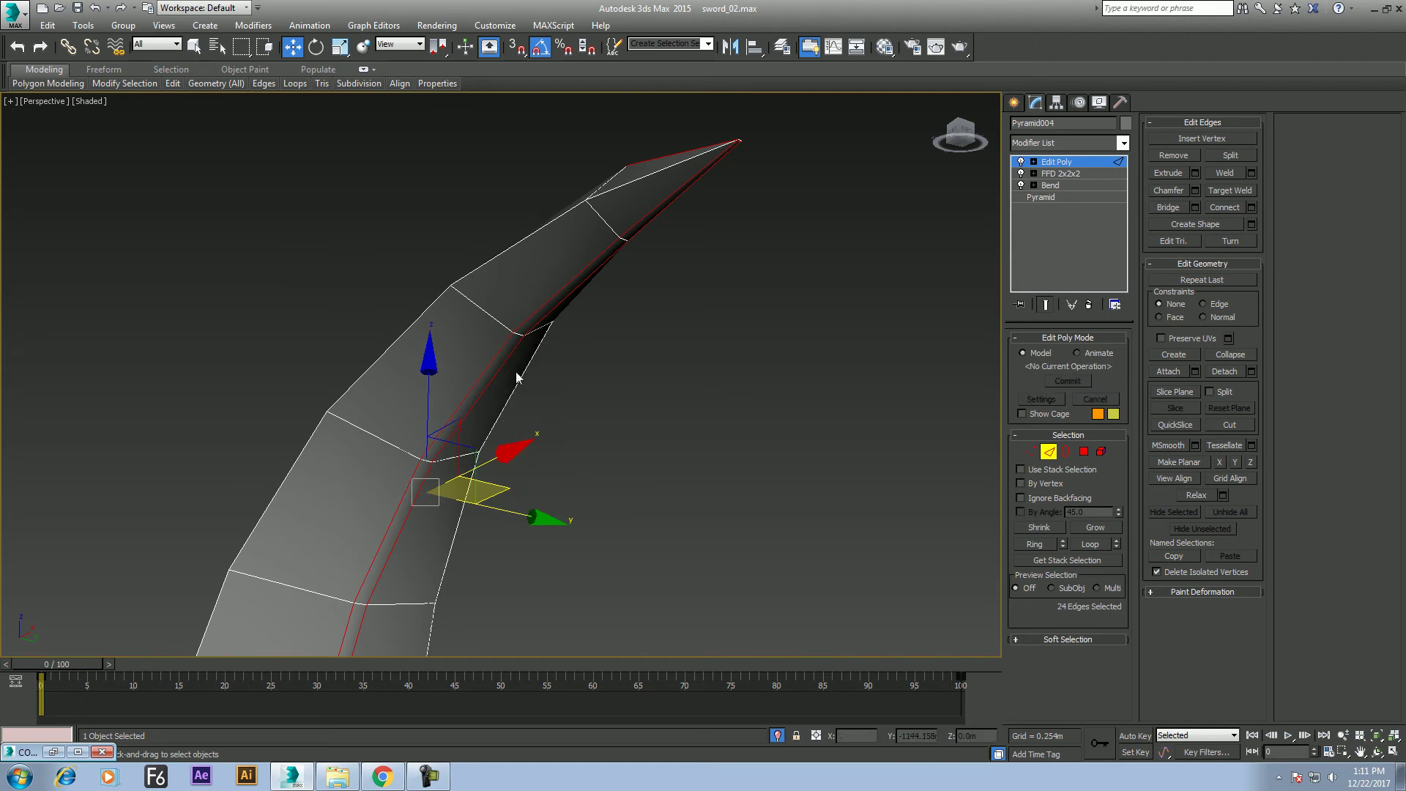
{"action": "right_click", "coordinate": [482, 289]}
Return to top-level in four viewports and Unhide All to reveal the painted reference
{"action": "left_click", "coordinate": [481, 285]}
{"action": "key", "text": "alt+w"}
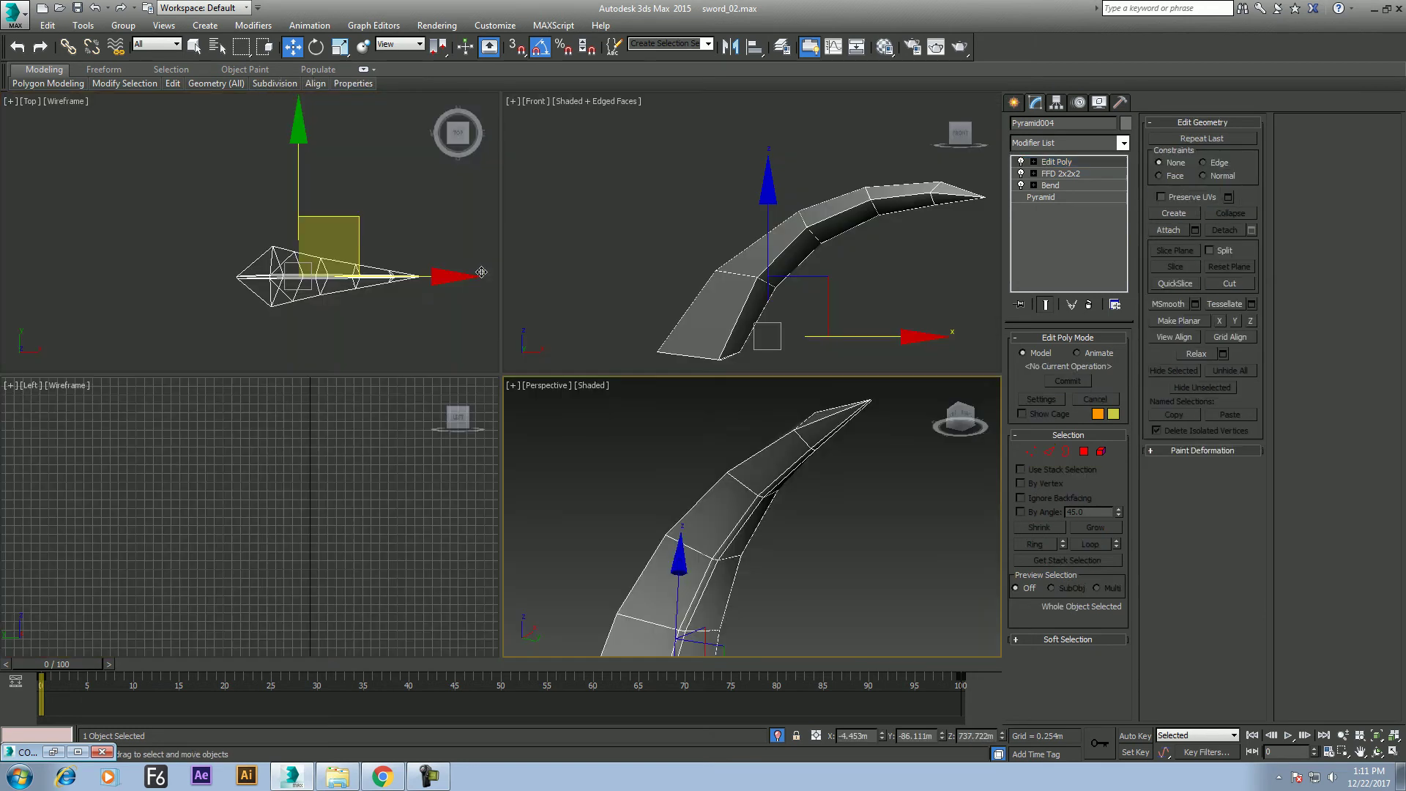
{"action": "right_click", "coordinate": [698, 250]}
{"action": "right_click", "coordinate": [693, 205]}
{"action": "left_click", "coordinate": [731, 130]}
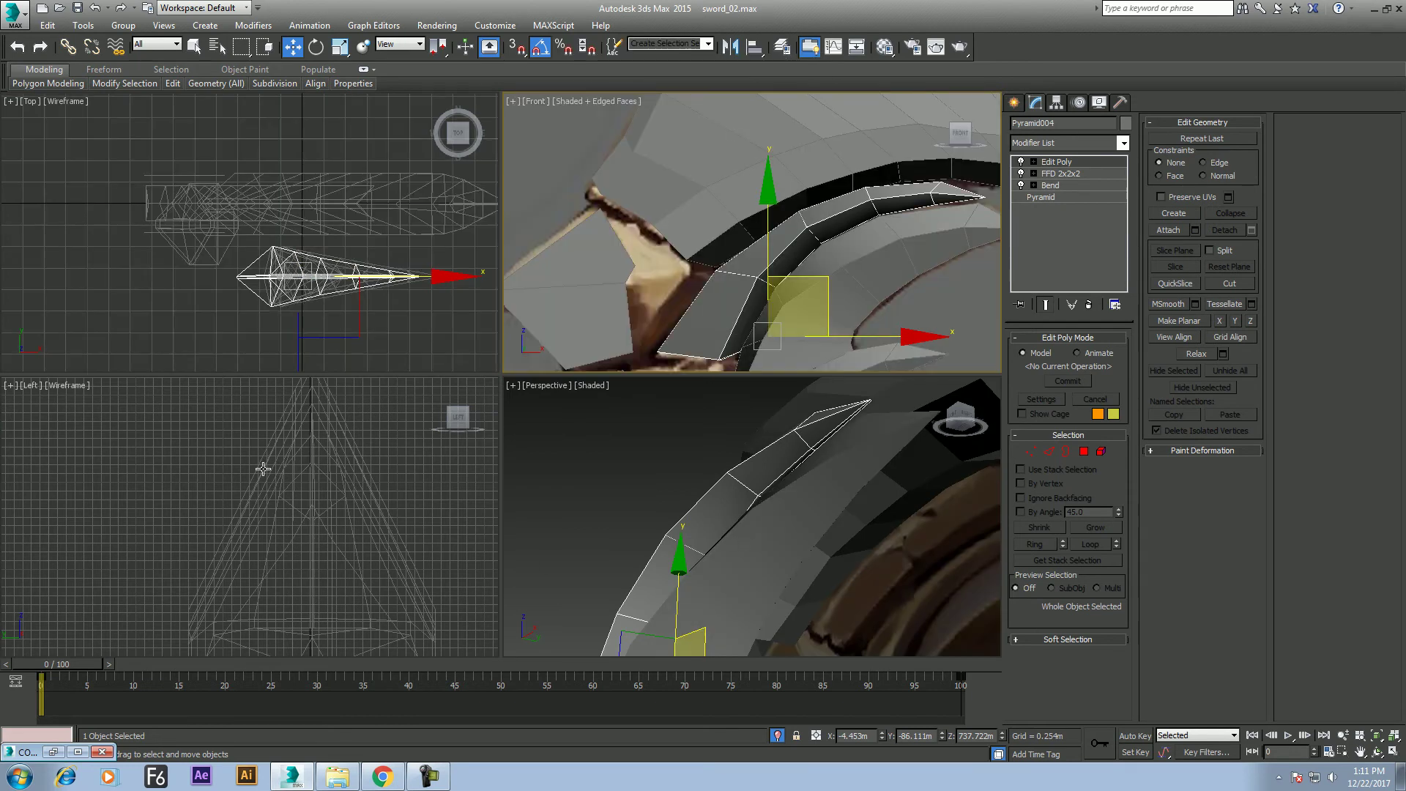
Maximize the Front viewport, zoom in on the spike and compare it with the concept image
{"action": "left_click", "coordinate": [292, 121]}
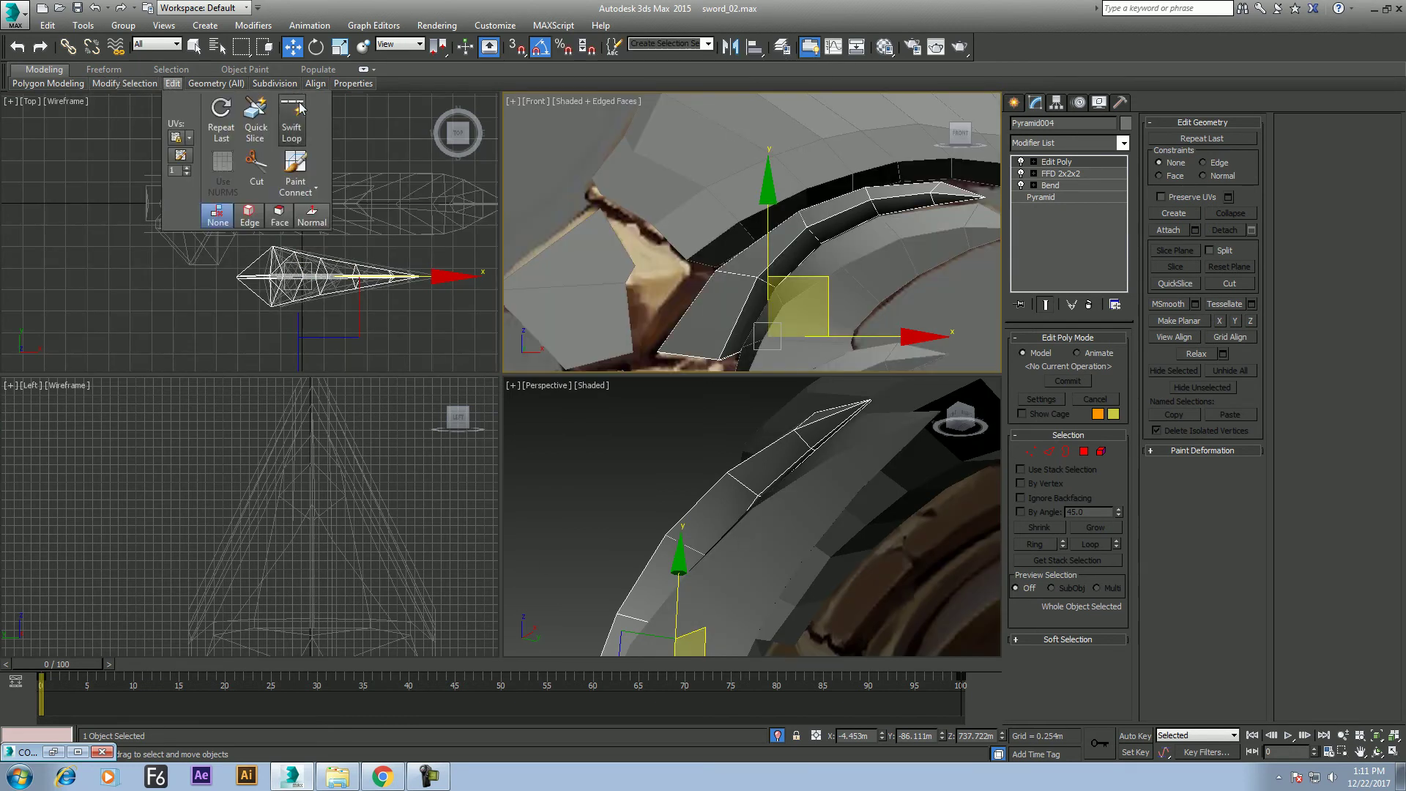
{"action": "left_click", "coordinate": [740, 483]}
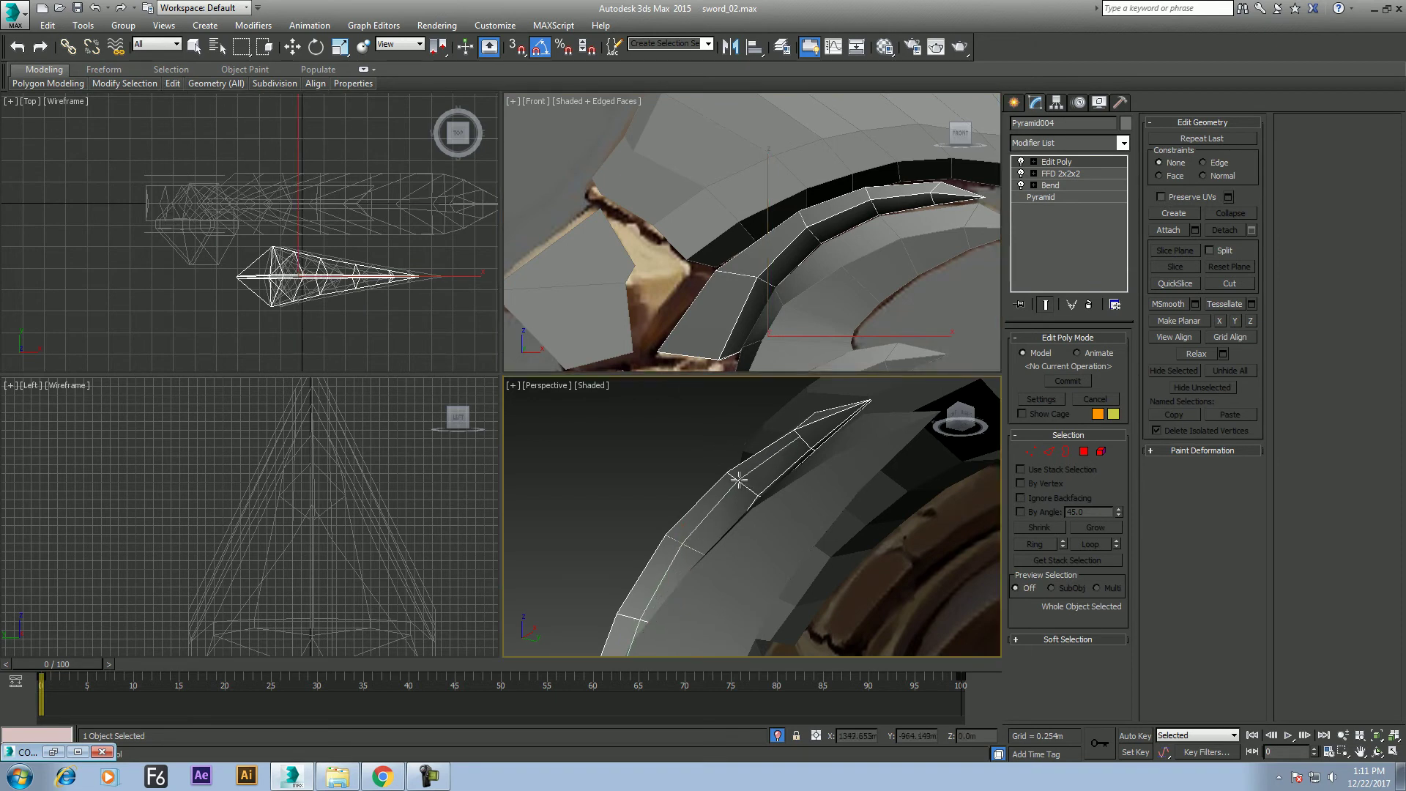
{"action": "left_click", "coordinate": [778, 324]}
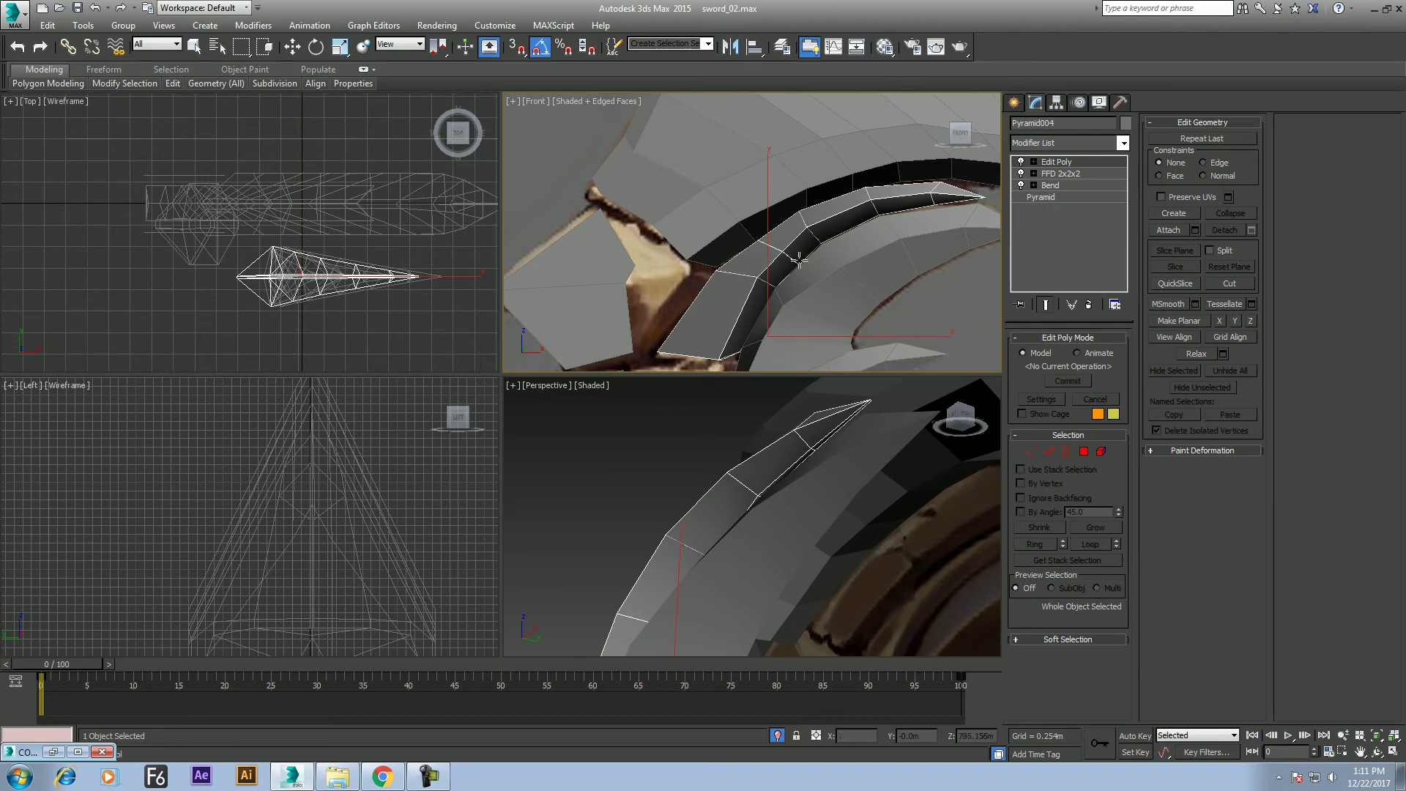
{"action": "key", "text": "alt+w"}
{"action": "scroll", "coordinate": [615, 396], "scroll_direction": "up", "scroll_amount": 2}
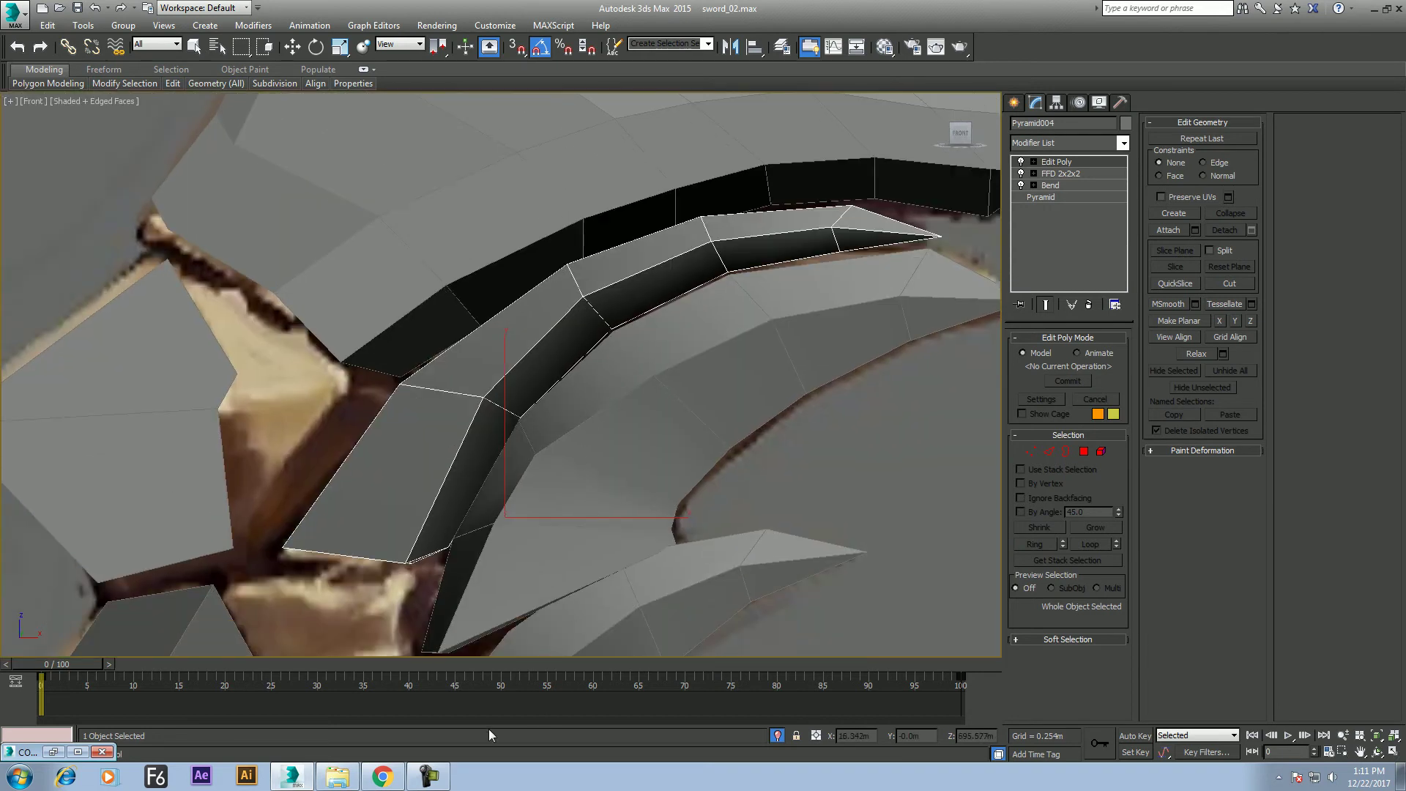
{"action": "mouse_move", "coordinate": [68, 666]}
{"action": "left_mouse_down"}
{"action": "mouse_move", "coordinate": [747, 633]}
{"action": "mouse_move", "coordinate": [810, 612]}
{"action": "mouse_move", "coordinate": [666, 623]}
{"action": "left_mouse_up"}
{"action": "left_click", "coordinate": [52, 753]}
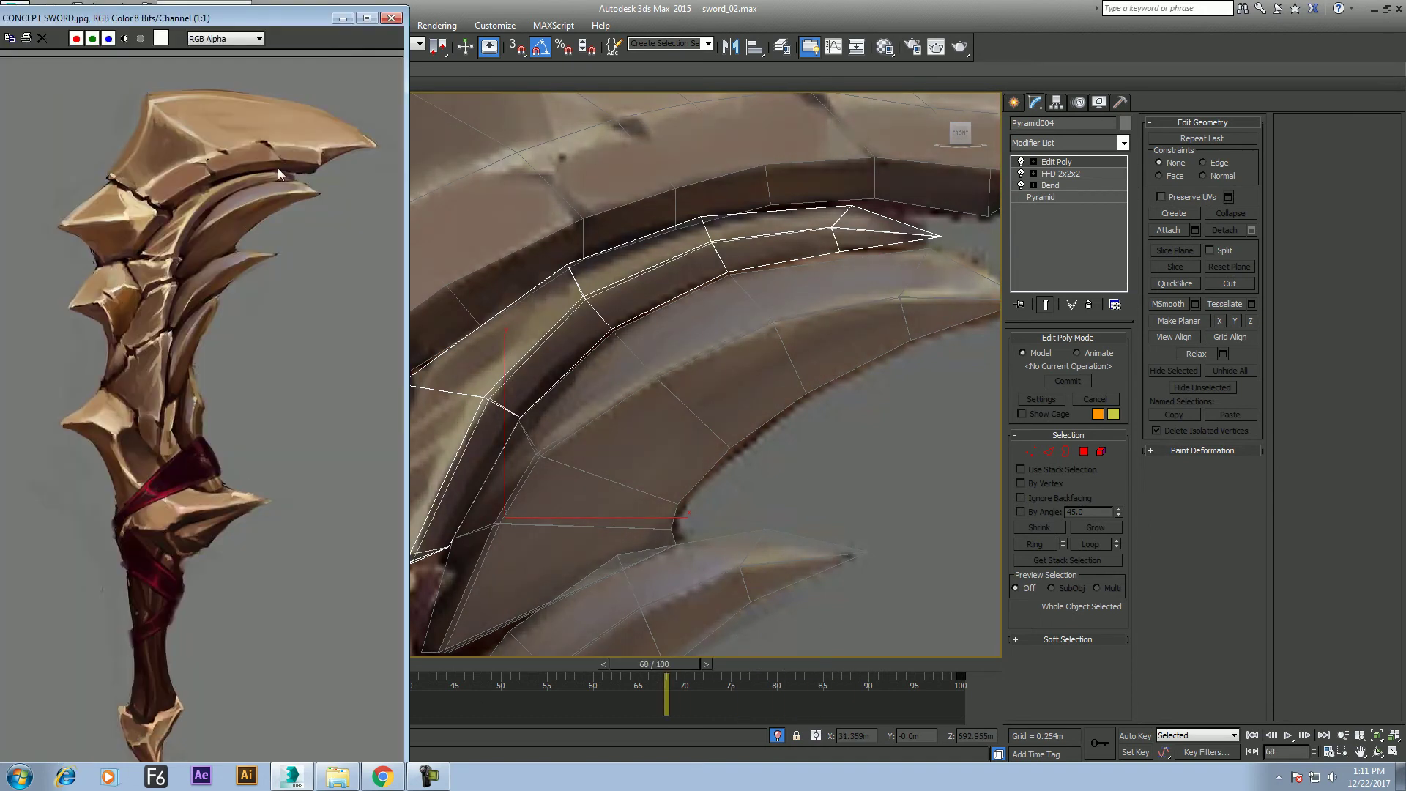
{"action": "left_click", "coordinate": [343, 17]}
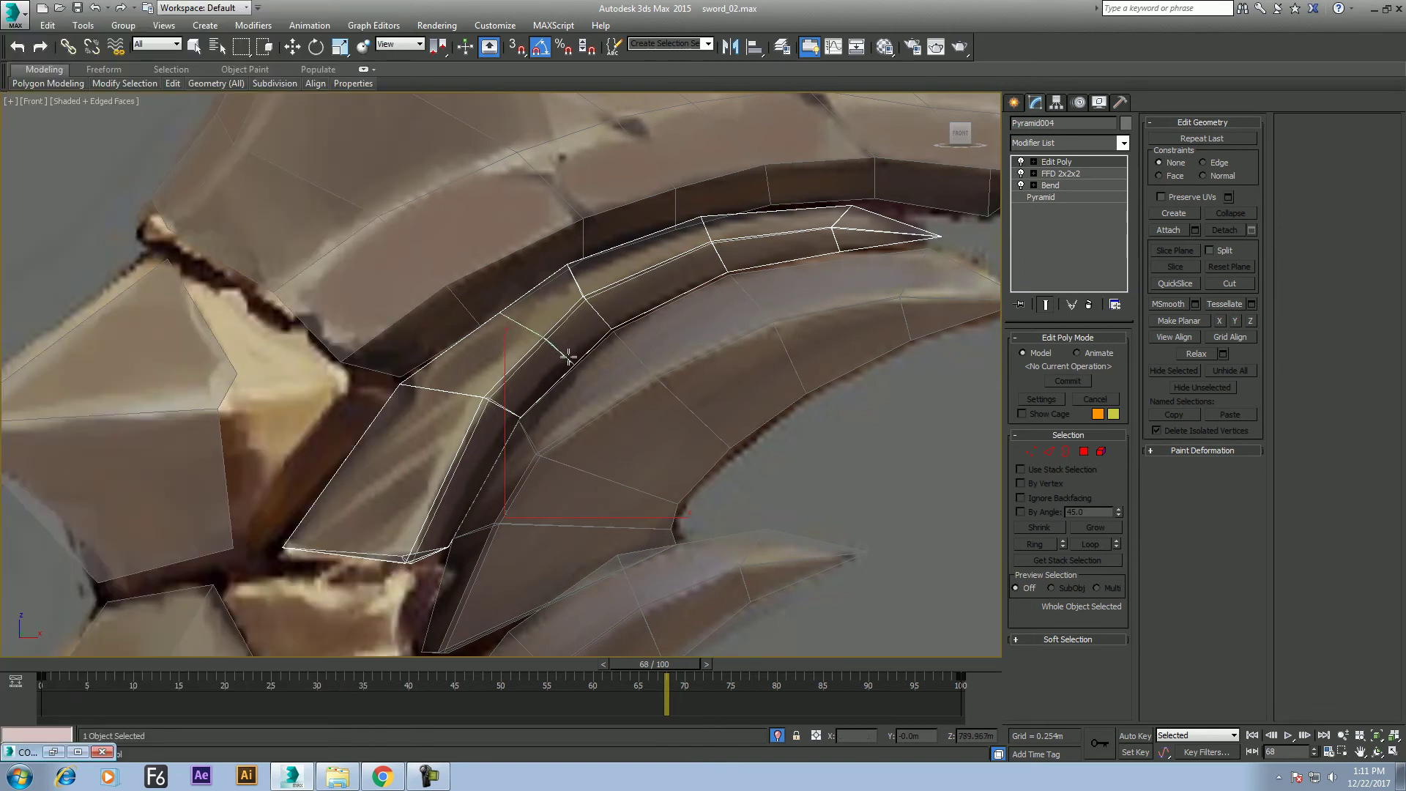
Select the edge loop along the spike and frame it closely in the Front view
{"action": "key", "text": "2"}
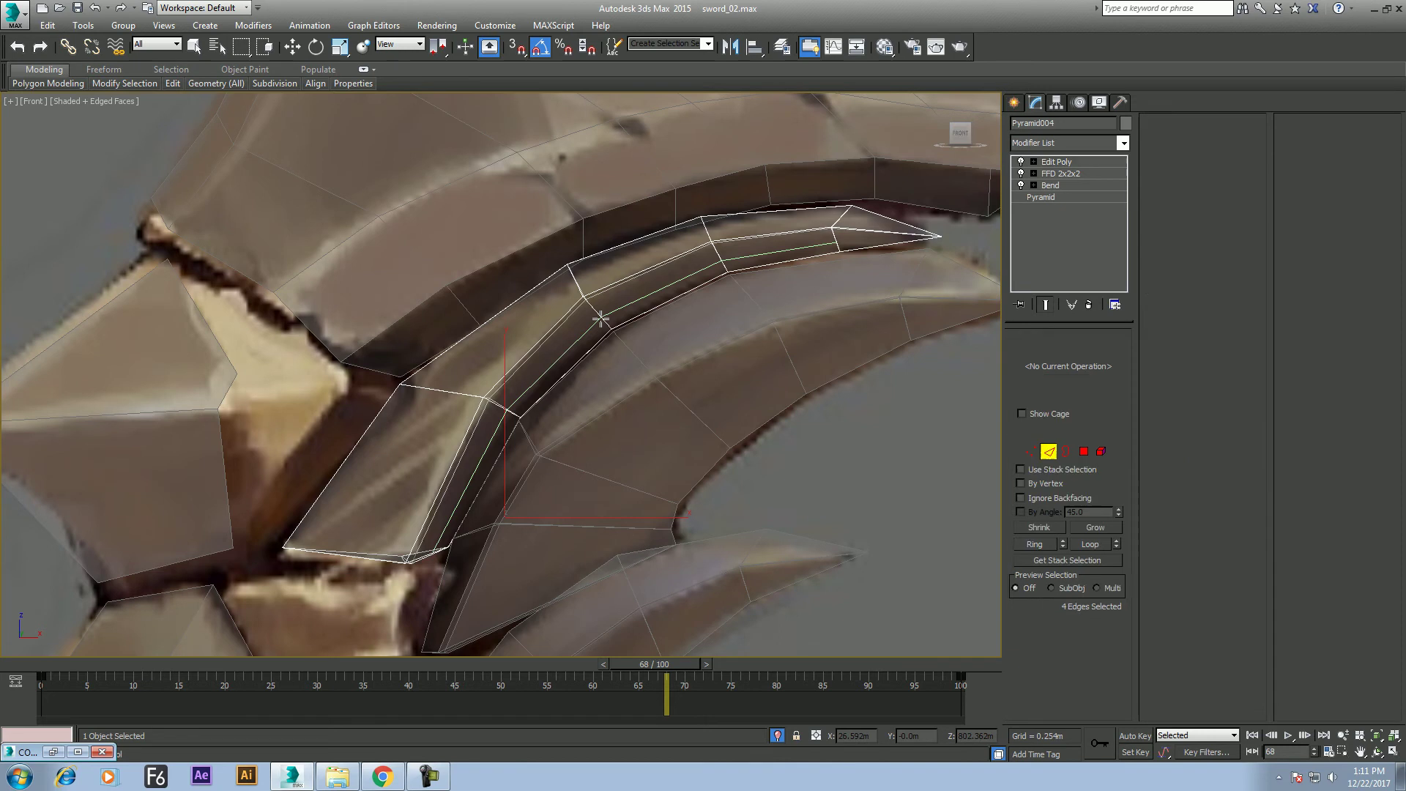
{"action": "double_click", "coordinate": [598, 316]}
{"action": "scroll", "coordinate": [534, 308], "scroll_direction": "up", "scroll_amount": 2}
{"action": "middle_click_drag", "start_coordinate": [533, 307], "coordinate": [504, 383]}
{"action": "key", "text": "w"}
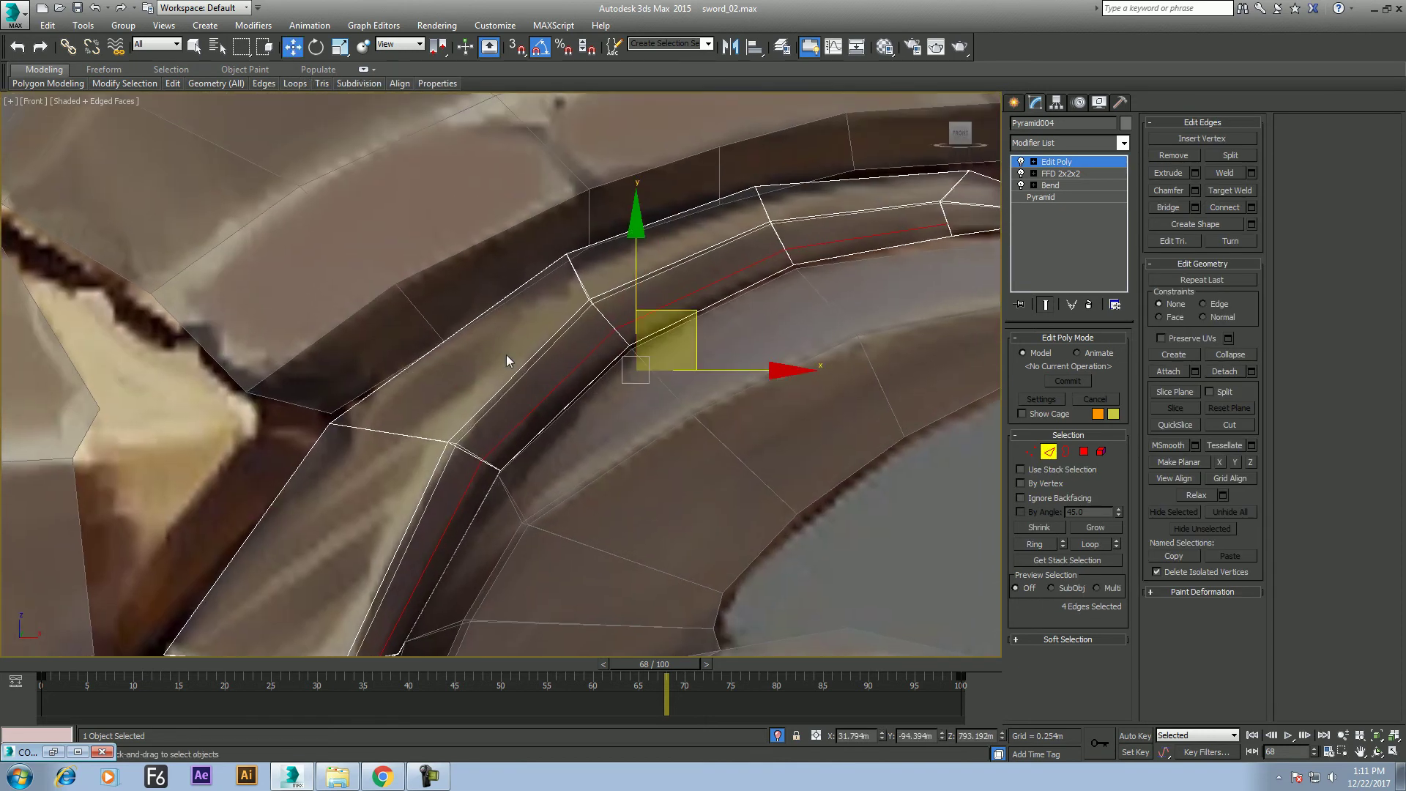
{"action": "left_click_drag", "start_coordinate": [642, 669], "coordinate": [955, 669]}
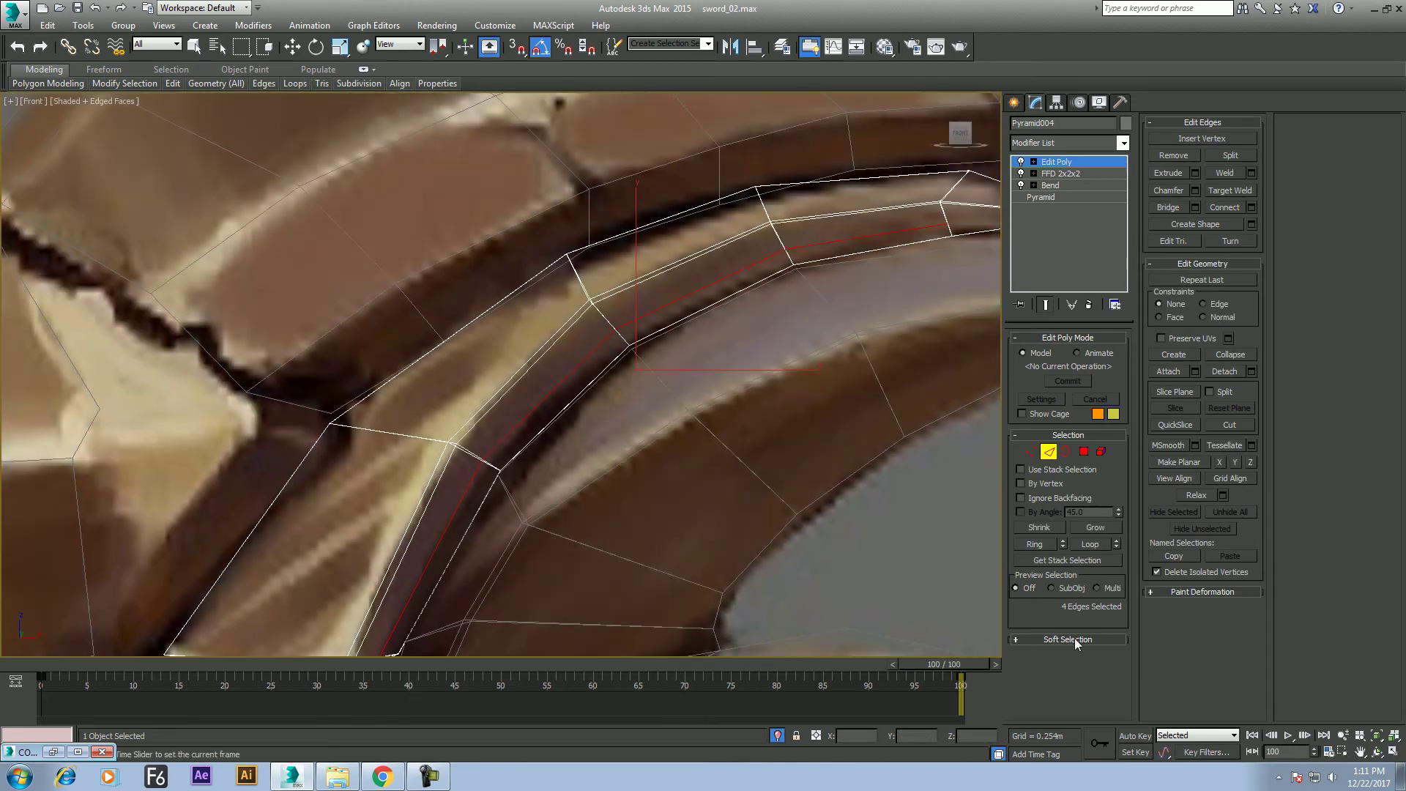
{"action": "mouse_move", "coordinate": [852, 337]}
{"action": "middle_mouse_down"}
{"action": "mouse_move", "coordinate": [742, 380]}
{"action": "mouse_move", "coordinate": [719, 240]}
{"action": "mouse_move", "coordinate": [596, 279]}
{"action": "middle_mouse_up"}
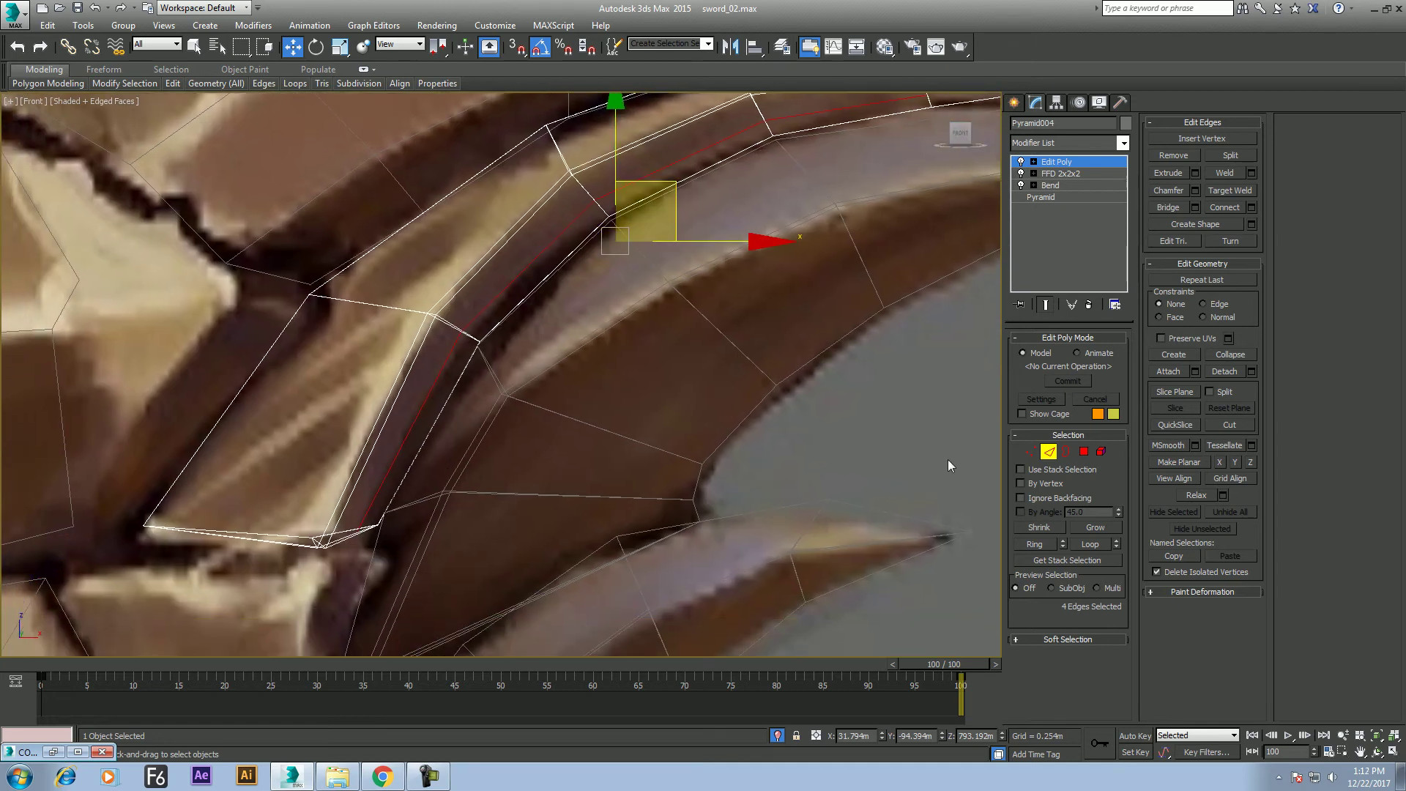
At Vertex level, move the base vertices of the spike to match the painted reference
{"action": "left_click", "coordinate": [1030, 451], "text": "ctrl"}
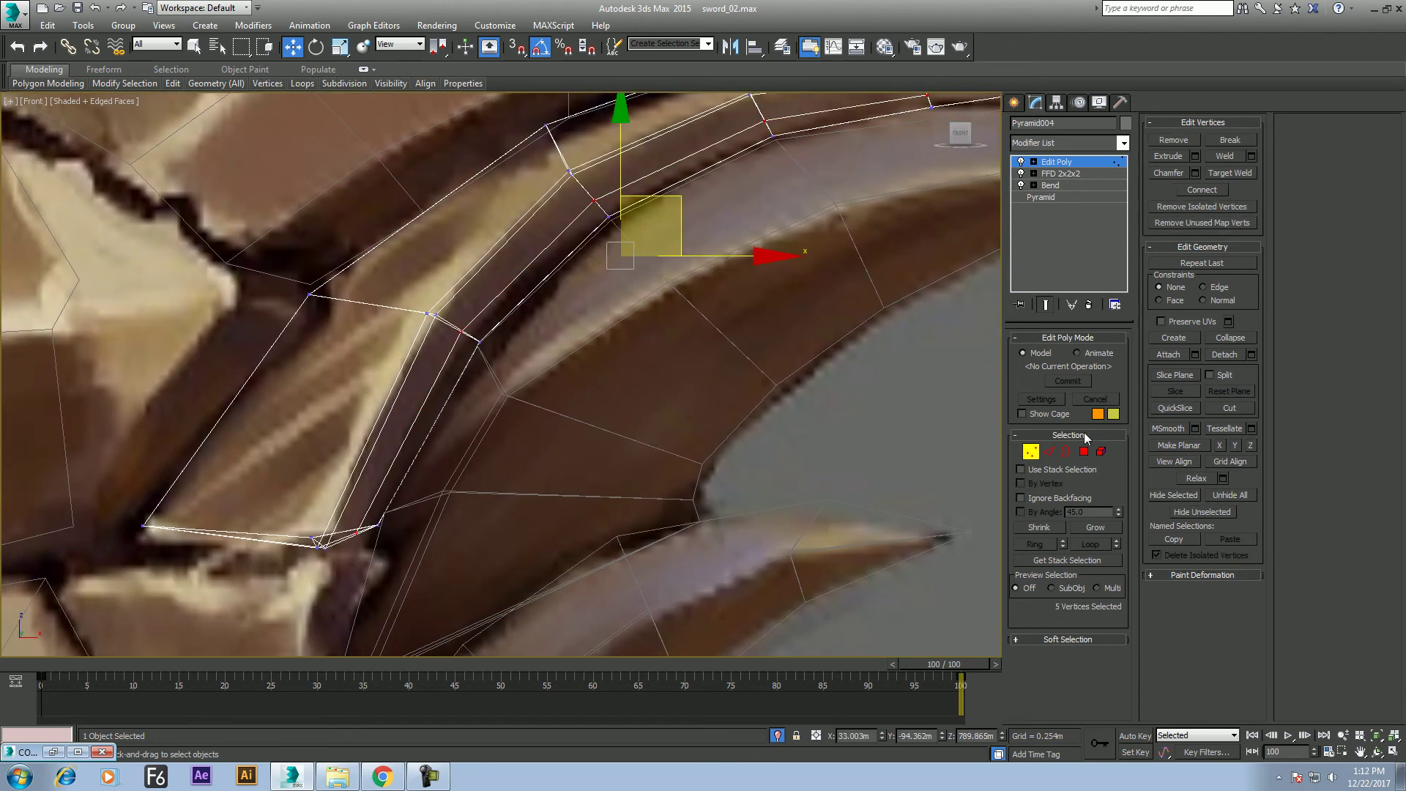
{"action": "left_click", "coordinate": [357, 532]}
{"action": "left_click_drag", "start_coordinate": [397, 473], "coordinate": [392, 469]}
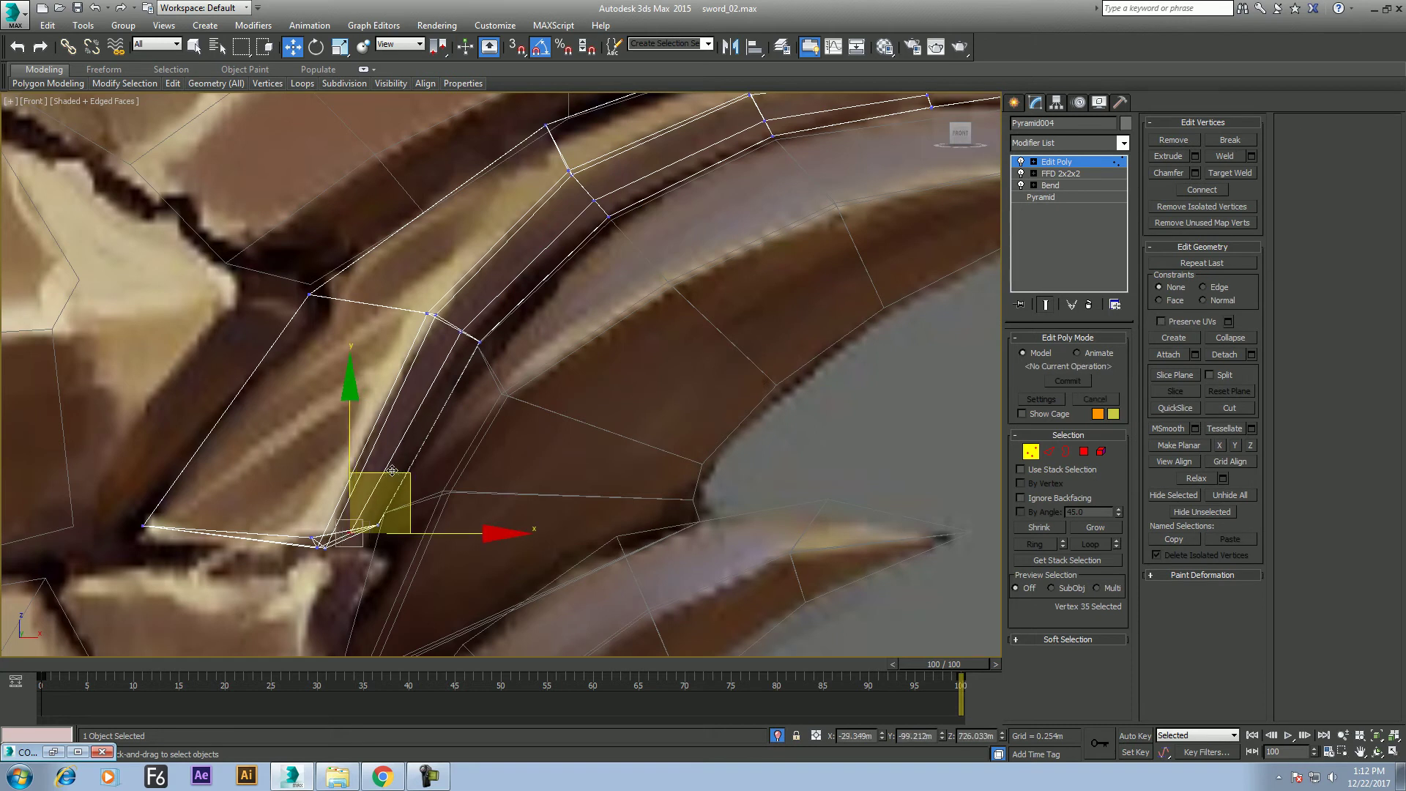
{"action": "left_click", "coordinate": [459, 335]}
{"action": "left_click", "coordinate": [461, 333]}
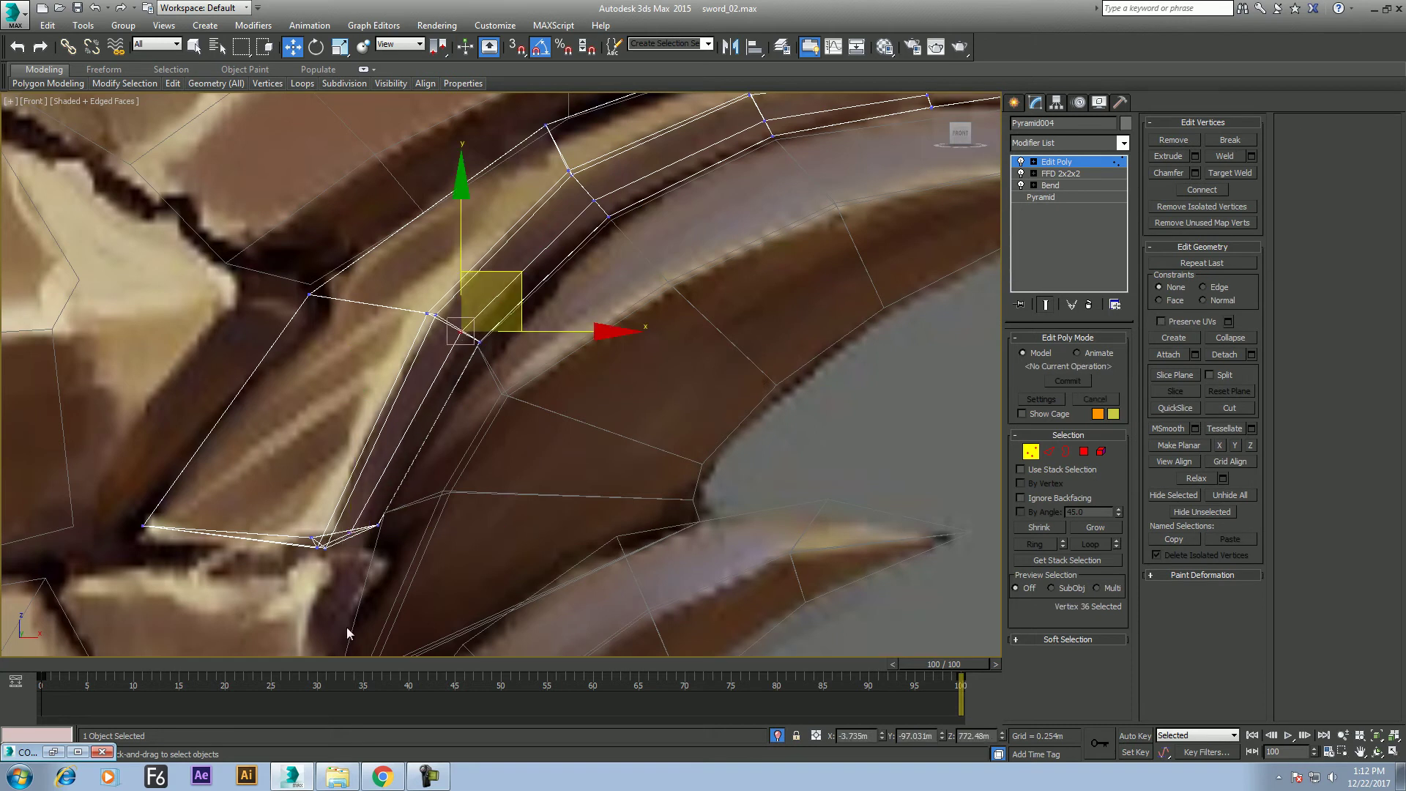
{"action": "mouse_move", "coordinate": [62, 657]}
{"action": "left_mouse_down"}
{"action": "mouse_move", "coordinate": [704, 653]}
{"action": "mouse_move", "coordinate": [767, 634]}
{"action": "left_mouse_up"}
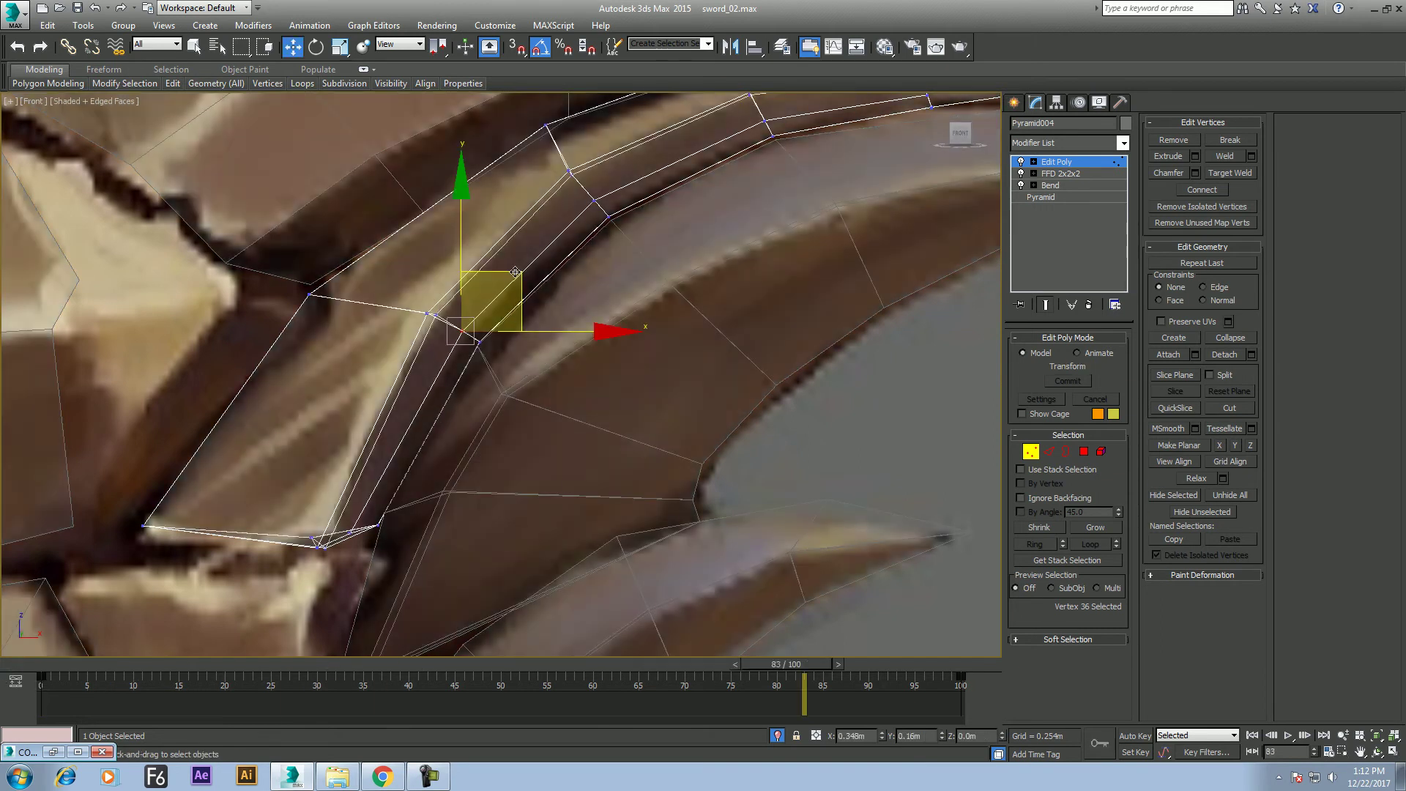
{"action": "left_click_drag", "start_coordinate": [513, 295], "coordinate": [519, 300]}
Move the remaining vertices toward the tip so they follow the painted spike's curve
{"action": "left_click", "coordinate": [594, 199]}
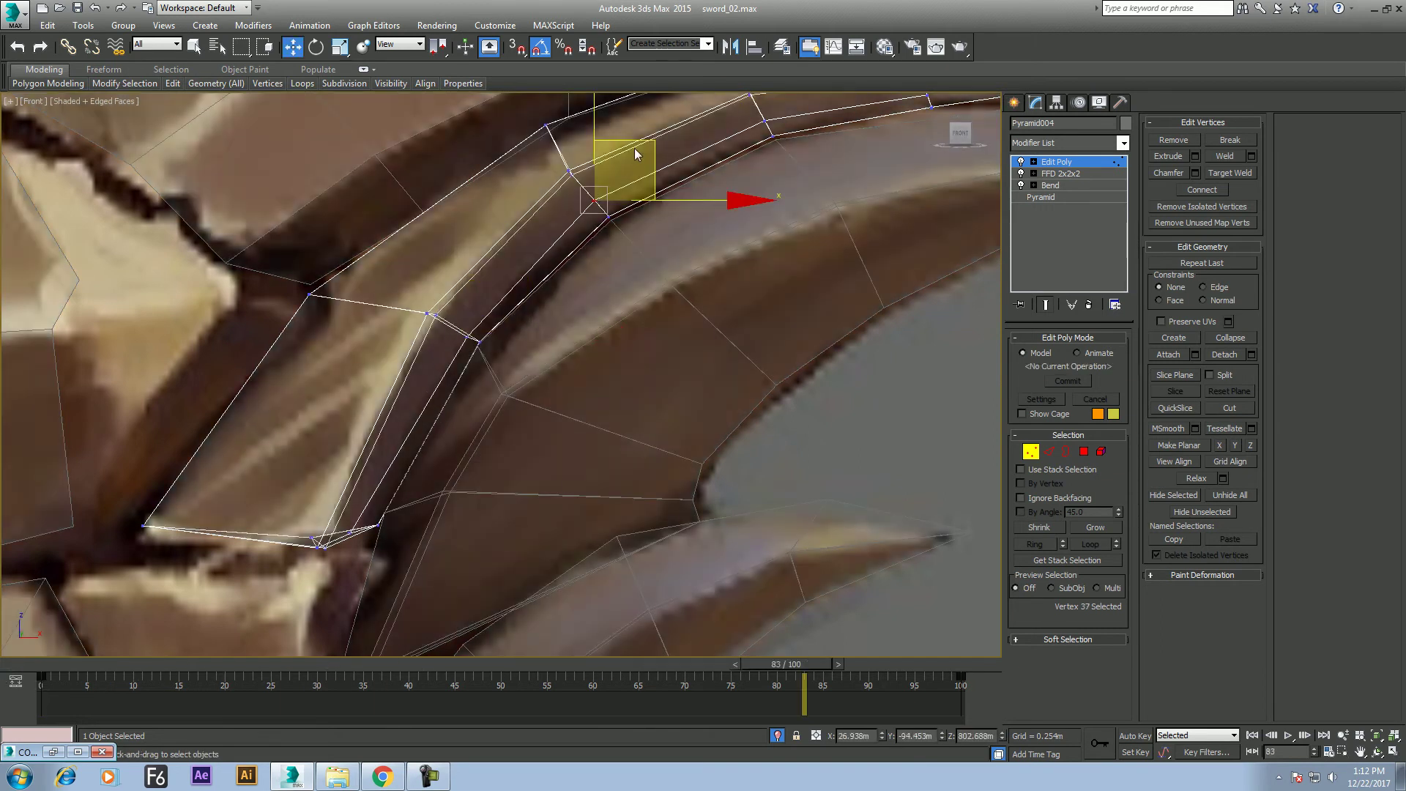
{"action": "left_click_drag", "start_coordinate": [641, 141], "coordinate": [666, 176]}
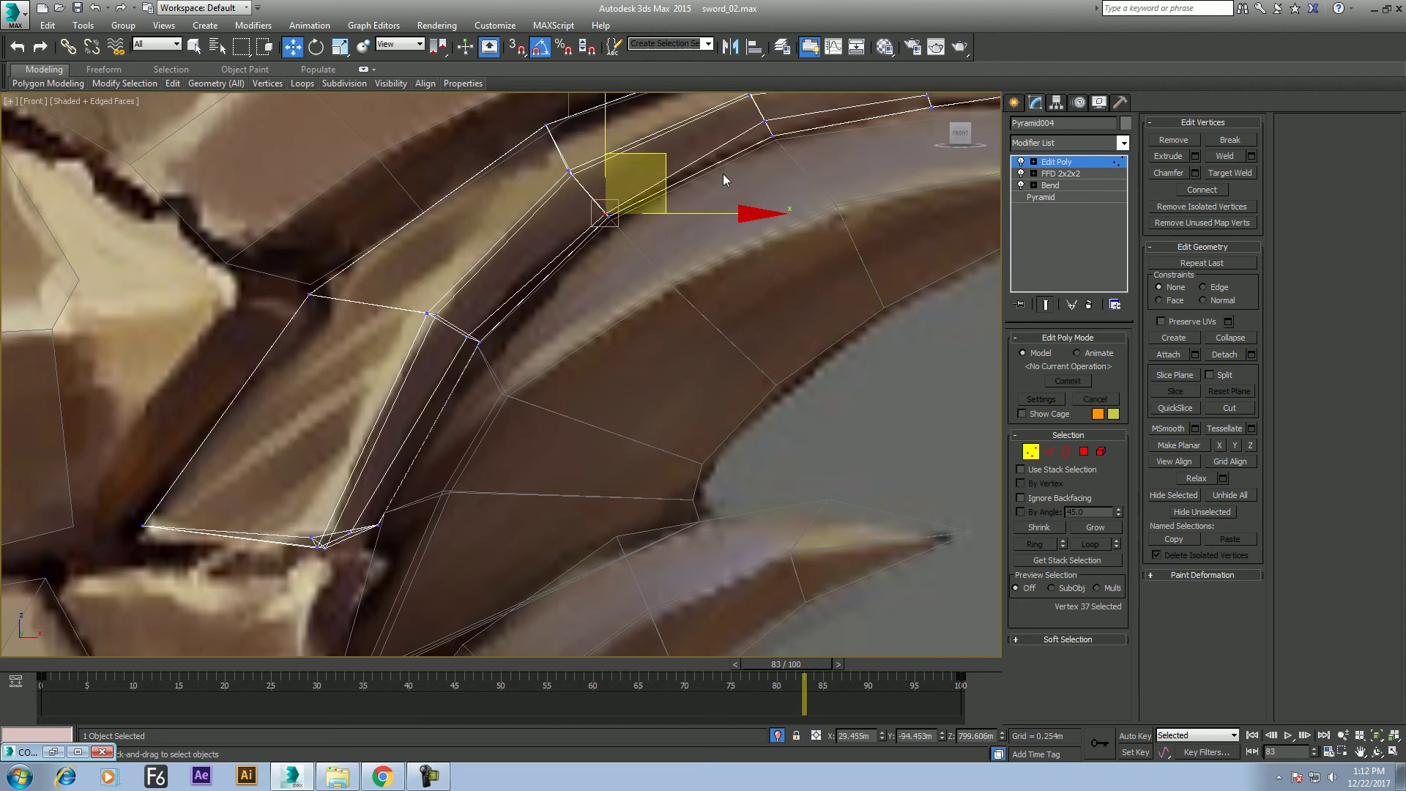
{"action": "middle_click_drag", "start_coordinate": [791, 132], "coordinate": [800, 198]}
{"action": "left_click", "coordinate": [772, 185]}
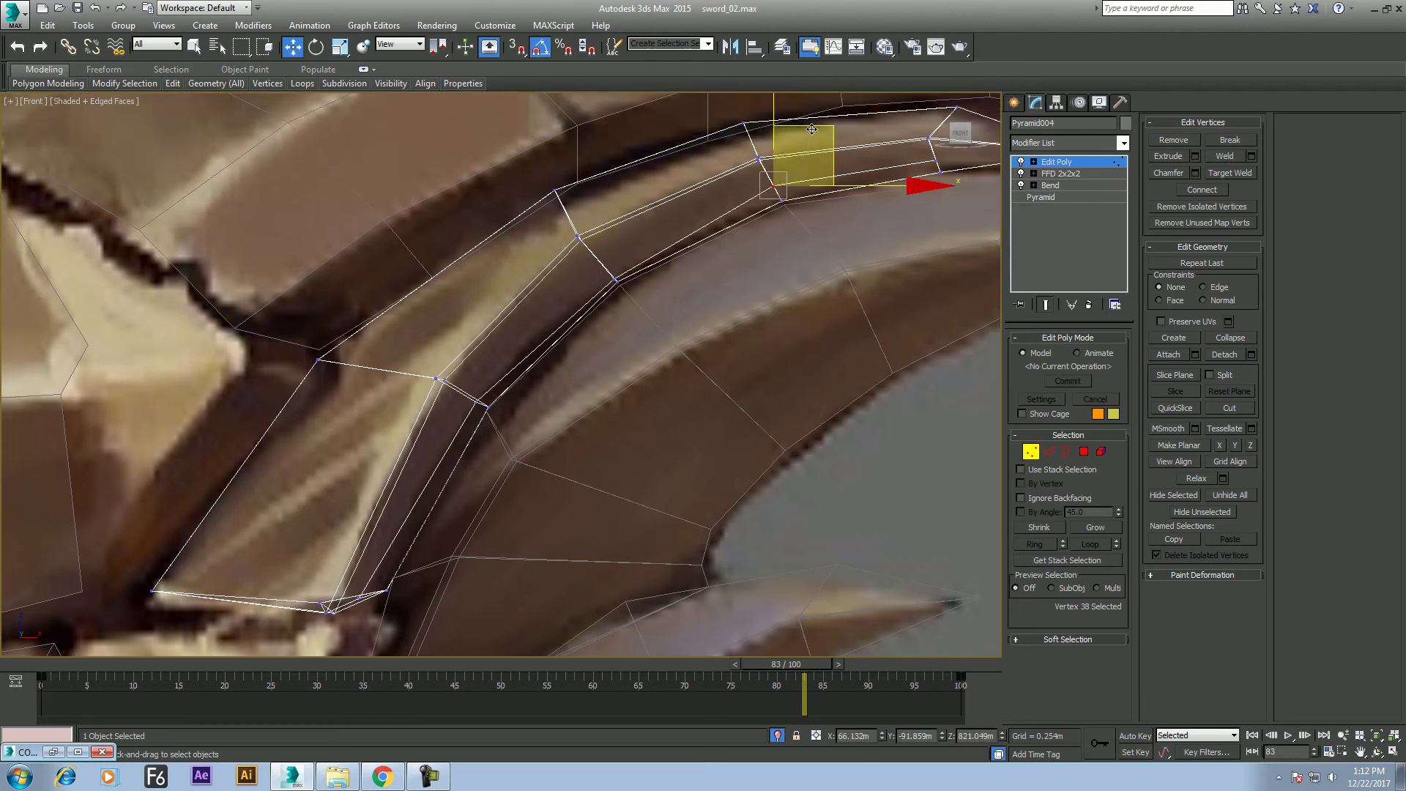
{"action": "left_click_drag", "start_coordinate": [811, 129], "coordinate": [816, 138]}
{"action": "middle_click_drag", "start_coordinate": [872, 184], "coordinate": [801, 308]}
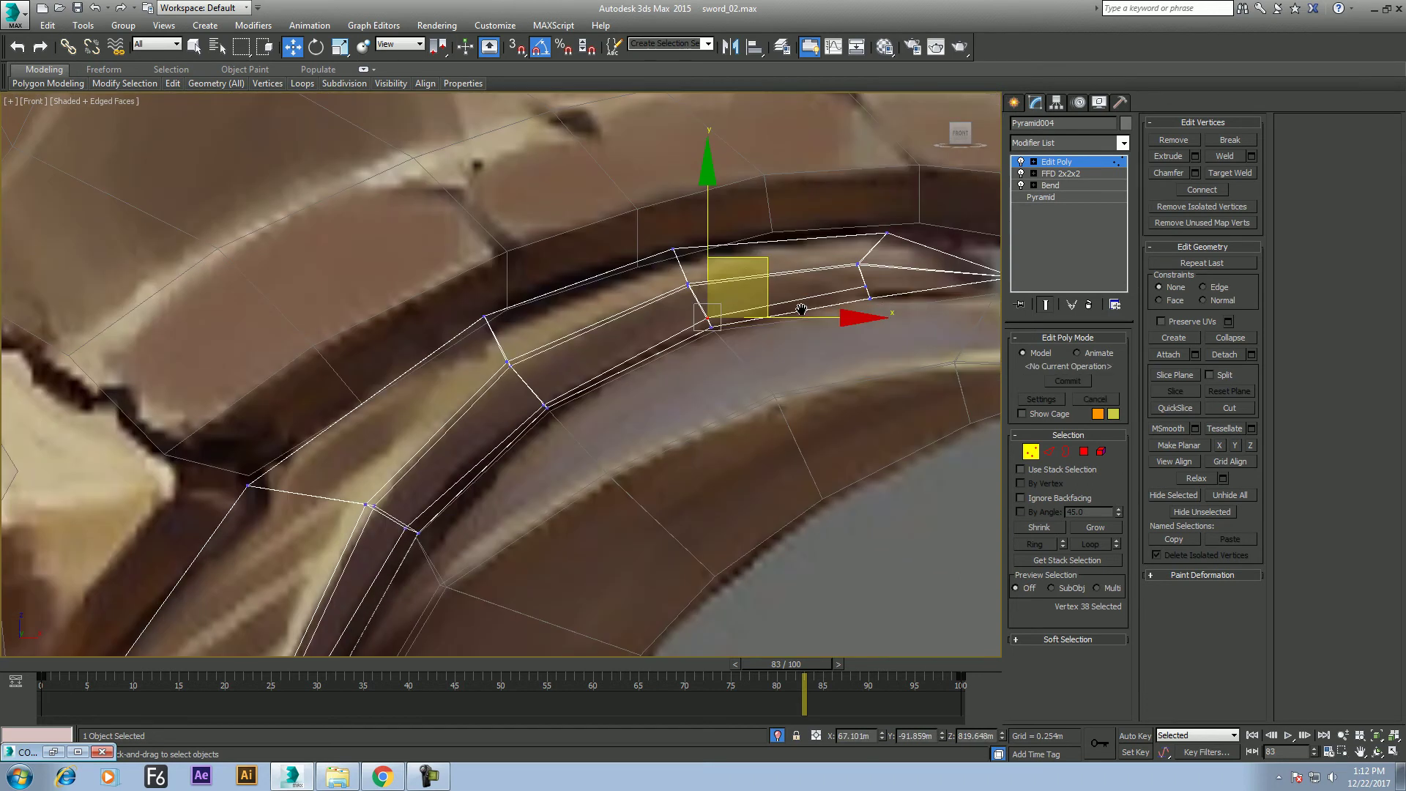
{"action": "left_click", "coordinate": [866, 285]}
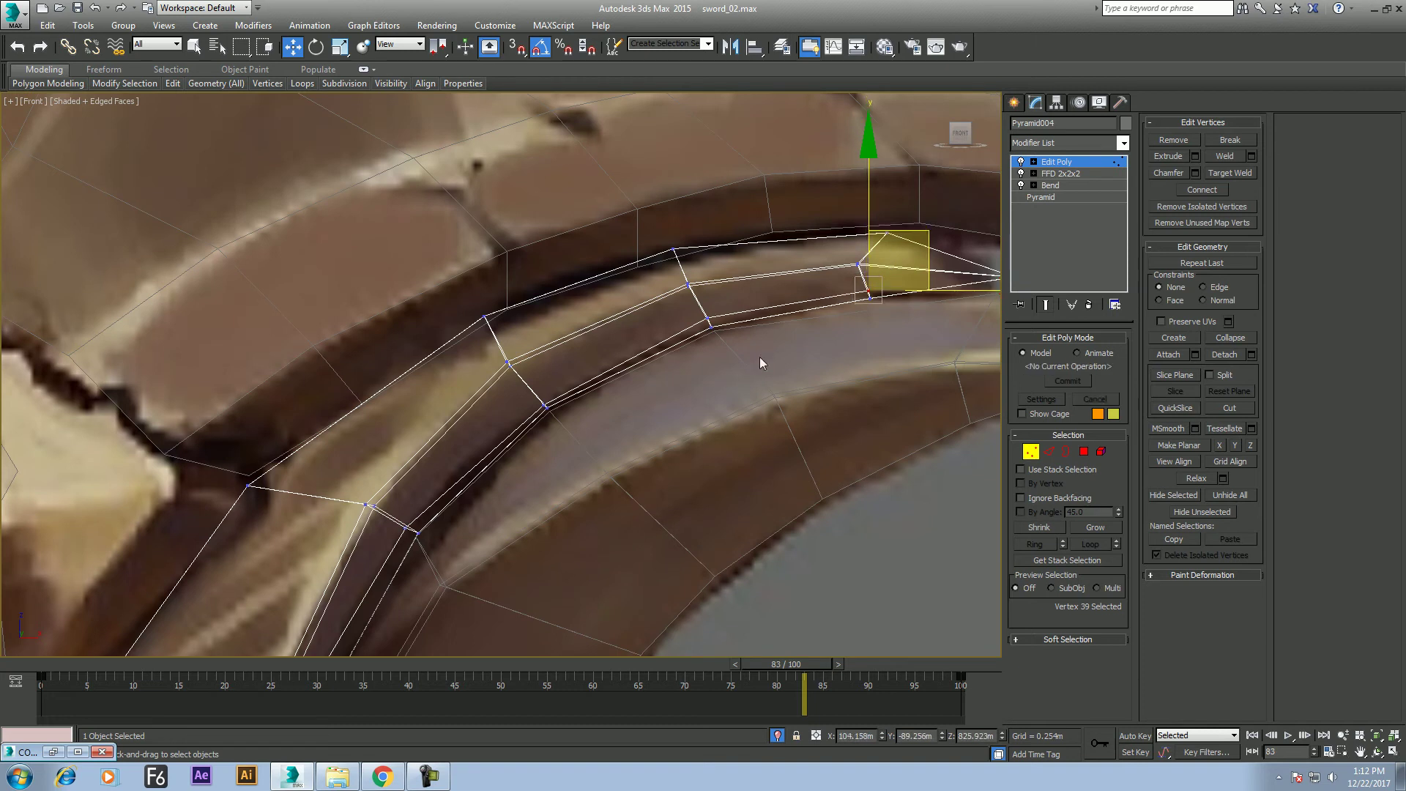
{"action": "scroll", "coordinate": [758, 357], "scroll_direction": "down", "scroll_amount": 3}
{"action": "scroll", "coordinate": [758, 357], "scroll_direction": "down", "scroll_amount": 2}
{"action": "right_click", "coordinate": [502, 328]}
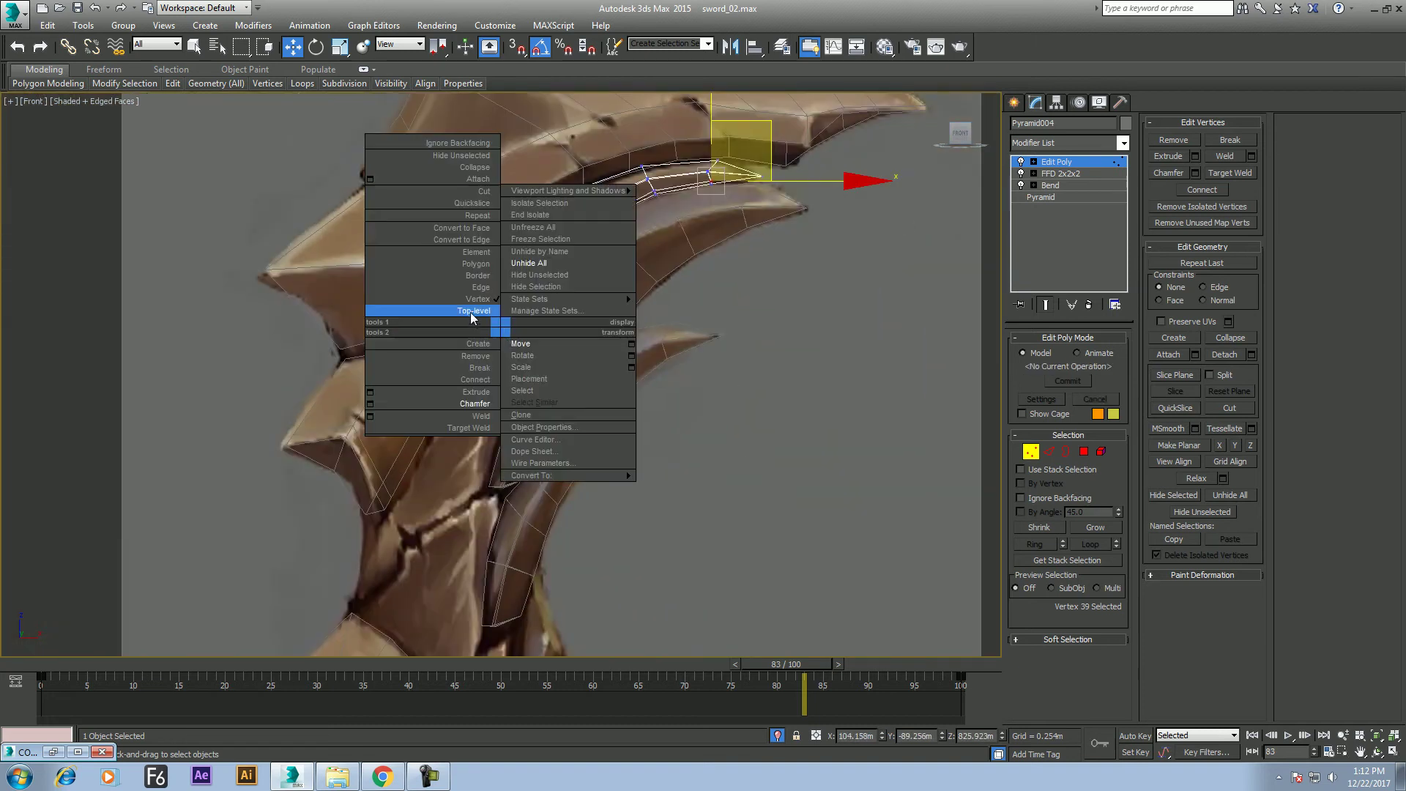
{"action": "left_click", "coordinate": [472, 315]}
{"action": "middle_click_drag", "start_coordinate": [615, 276], "coordinate": [607, 324]}
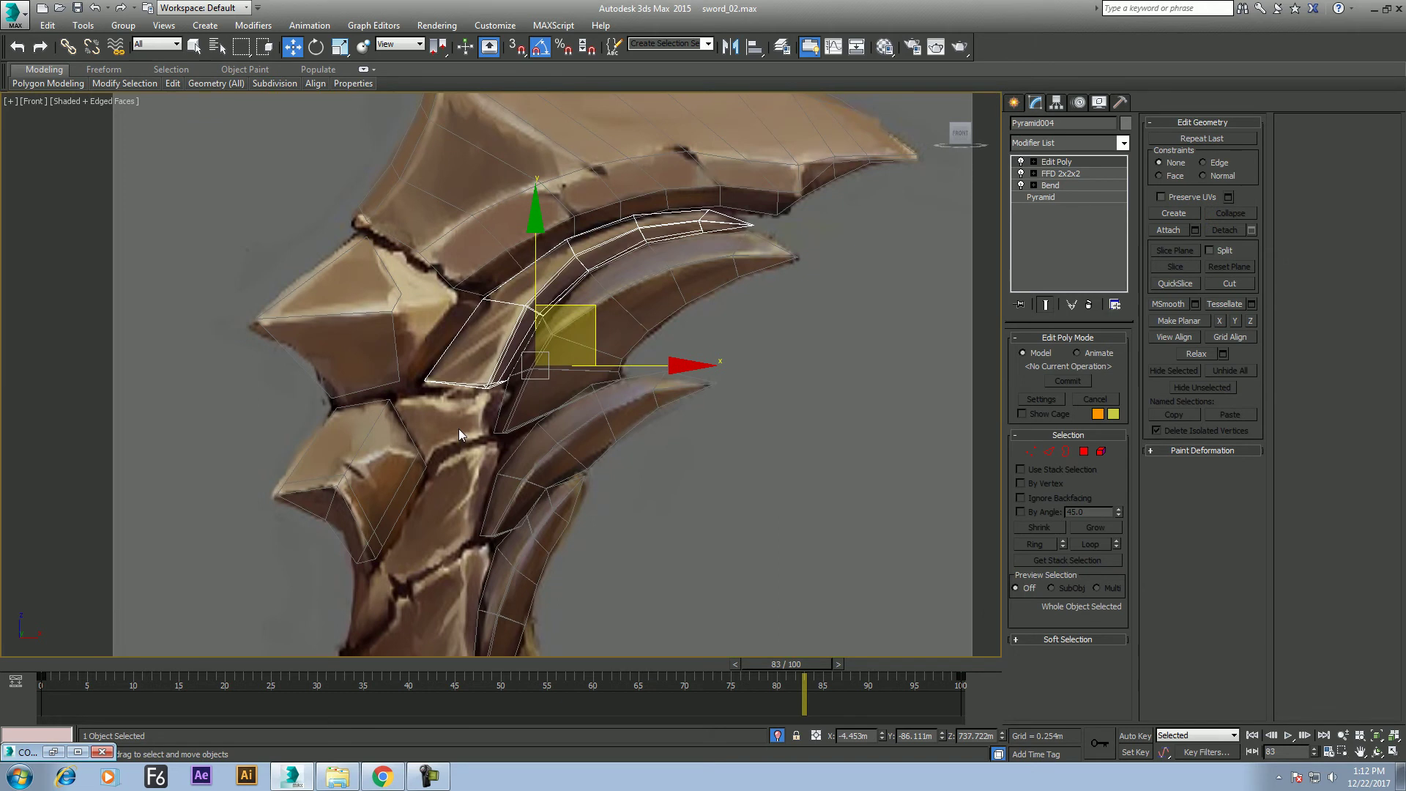
{"action": "middle_click_drag", "start_coordinate": [459, 429], "coordinate": [396, 261]}
{"action": "middle_click_drag", "start_coordinate": [490, 210], "coordinate": [491, 438]}
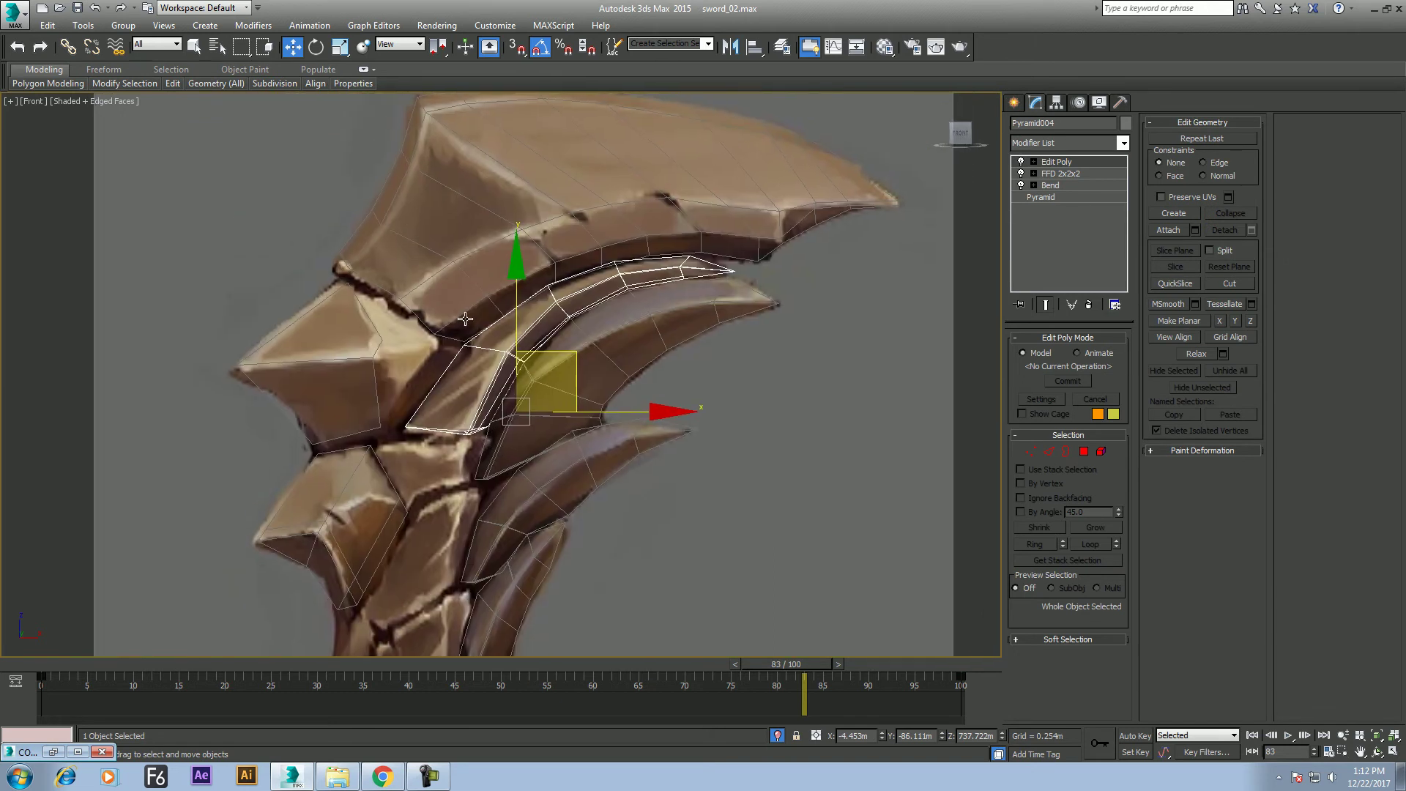
{"action": "left_click", "coordinate": [330, 367]}
{"action": "middle_click_drag", "start_coordinate": [426, 526], "coordinate": [435, 312]}
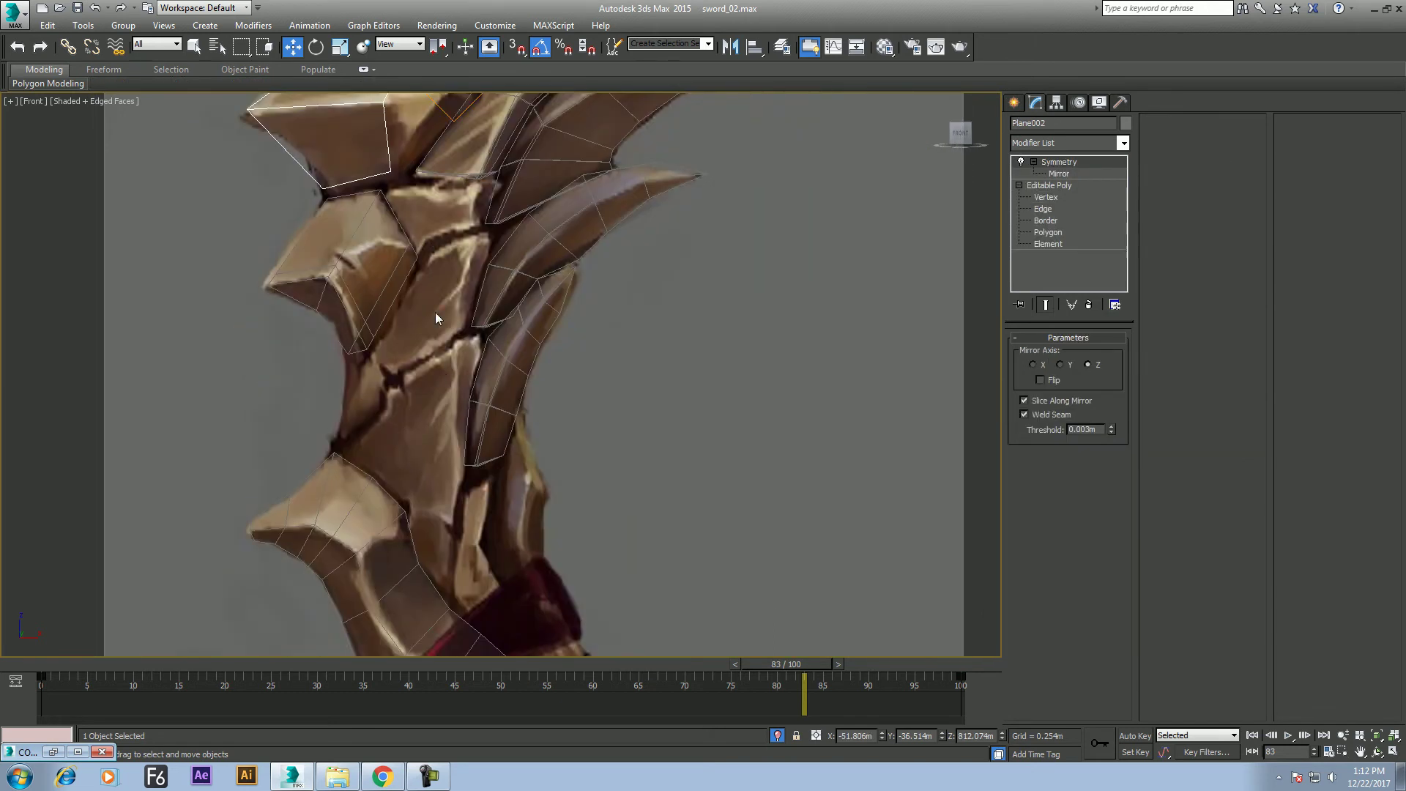
{"action": "middle_click_drag", "start_coordinate": [411, 394], "coordinate": [411, 416]}
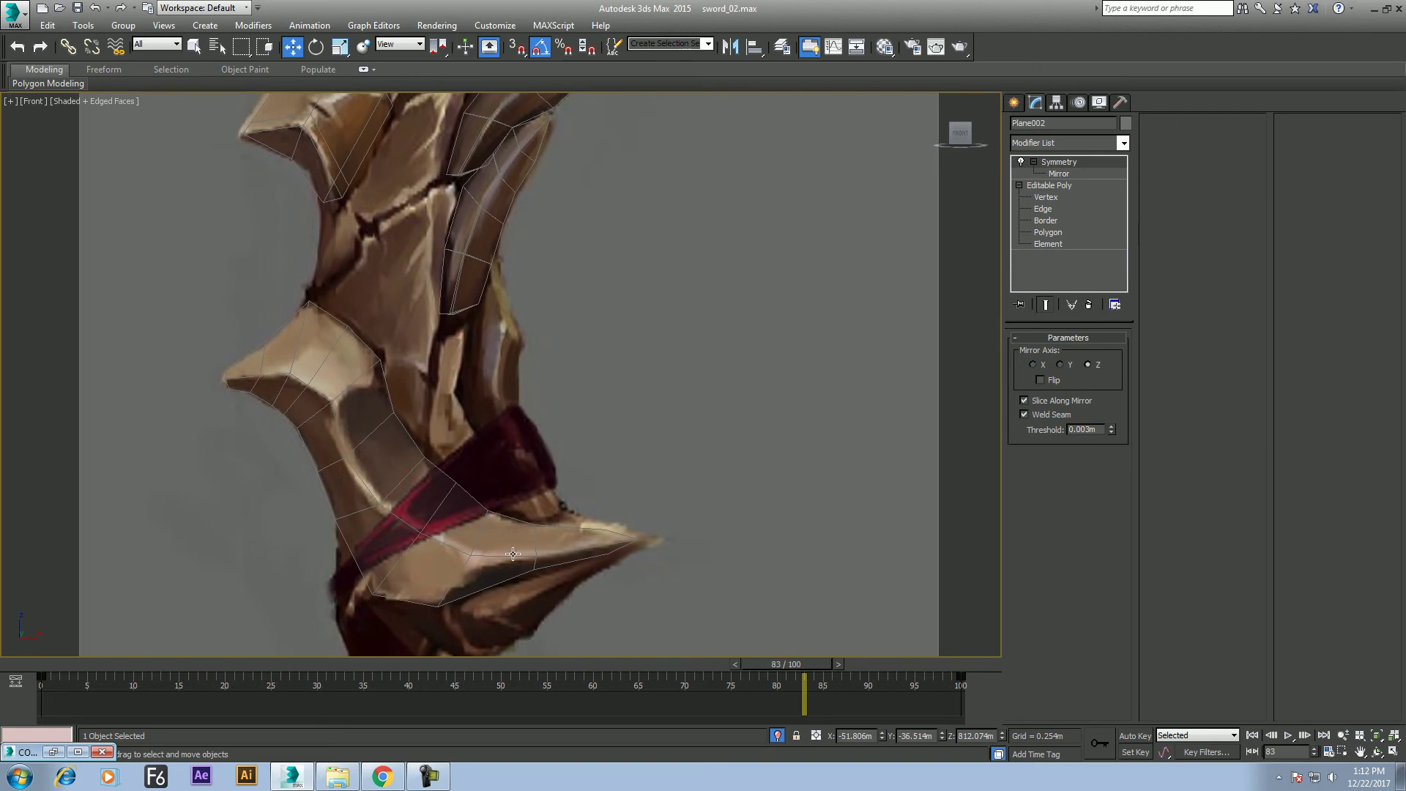
{"action": "middle_click_drag", "start_coordinate": [542, 603], "coordinate": [568, 497]}
{"action": "mouse_move", "coordinate": [525, 295]}
{"action": "middle_mouse_down"}
{"action": "mouse_move", "coordinate": [485, 624]}
{"action": "mouse_move", "coordinate": [455, 406]}
{"action": "middle_mouse_up"}
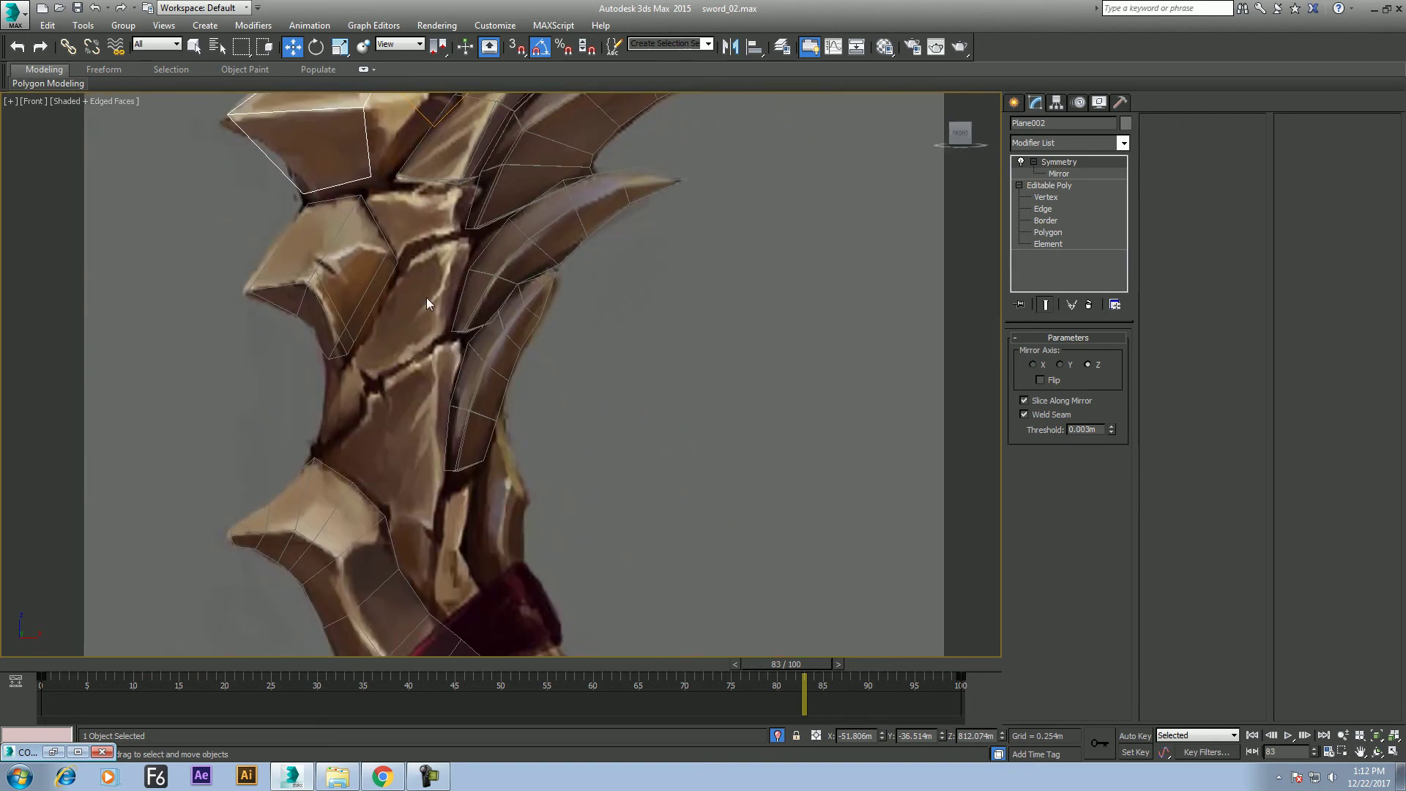
{"action": "middle_click_drag", "start_coordinate": [426, 301], "coordinate": [492, 426]}
Select Box001, enter Edge mode and pick edges on the block's upper corner
{"action": "left_click", "coordinate": [388, 385]}
{"action": "scroll", "coordinate": [439, 410], "scroll_direction": "up", "scroll_amount": 2}
{"action": "scroll", "coordinate": [461, 430], "scroll_direction": "up", "scroll_amount": 2}
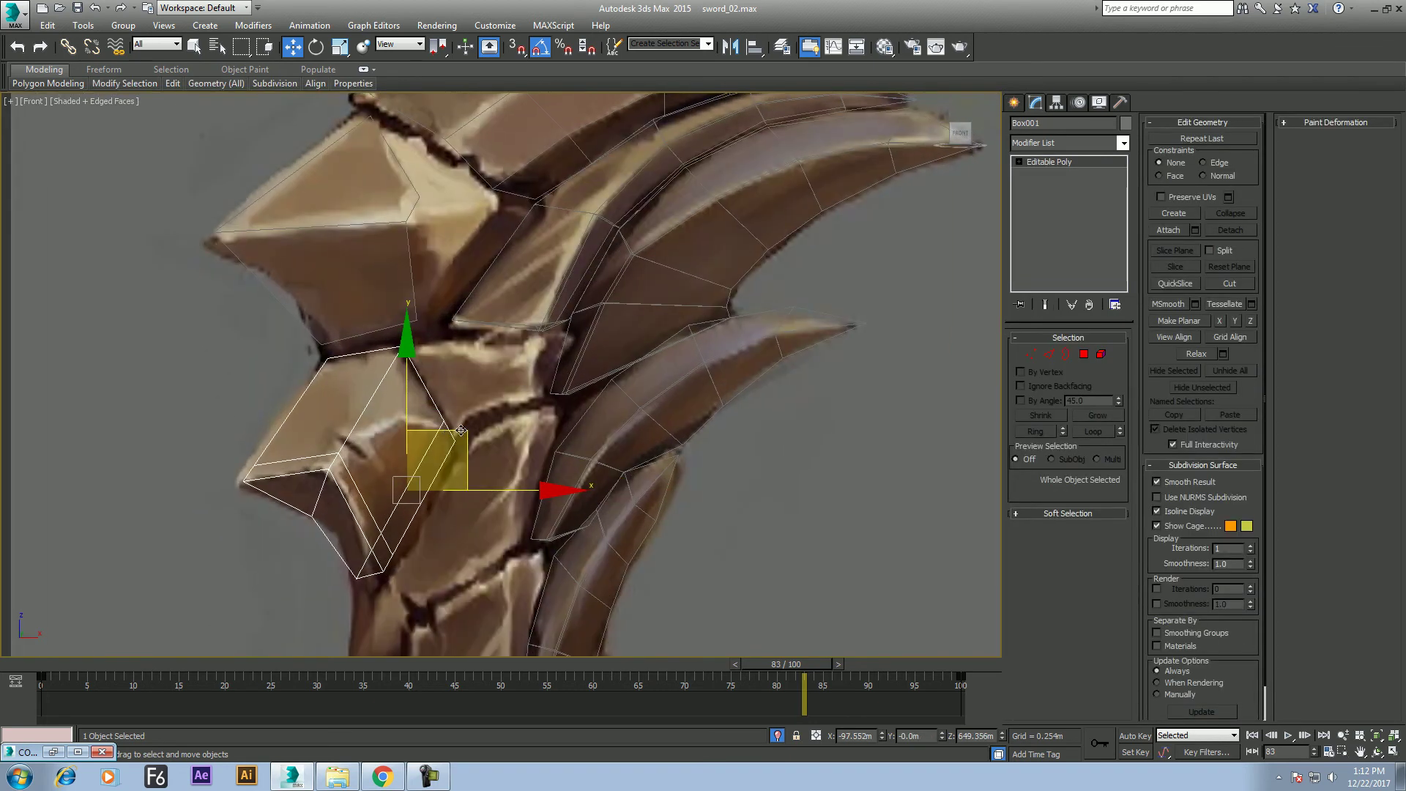
{"action": "left_click", "coordinate": [1047, 355]}
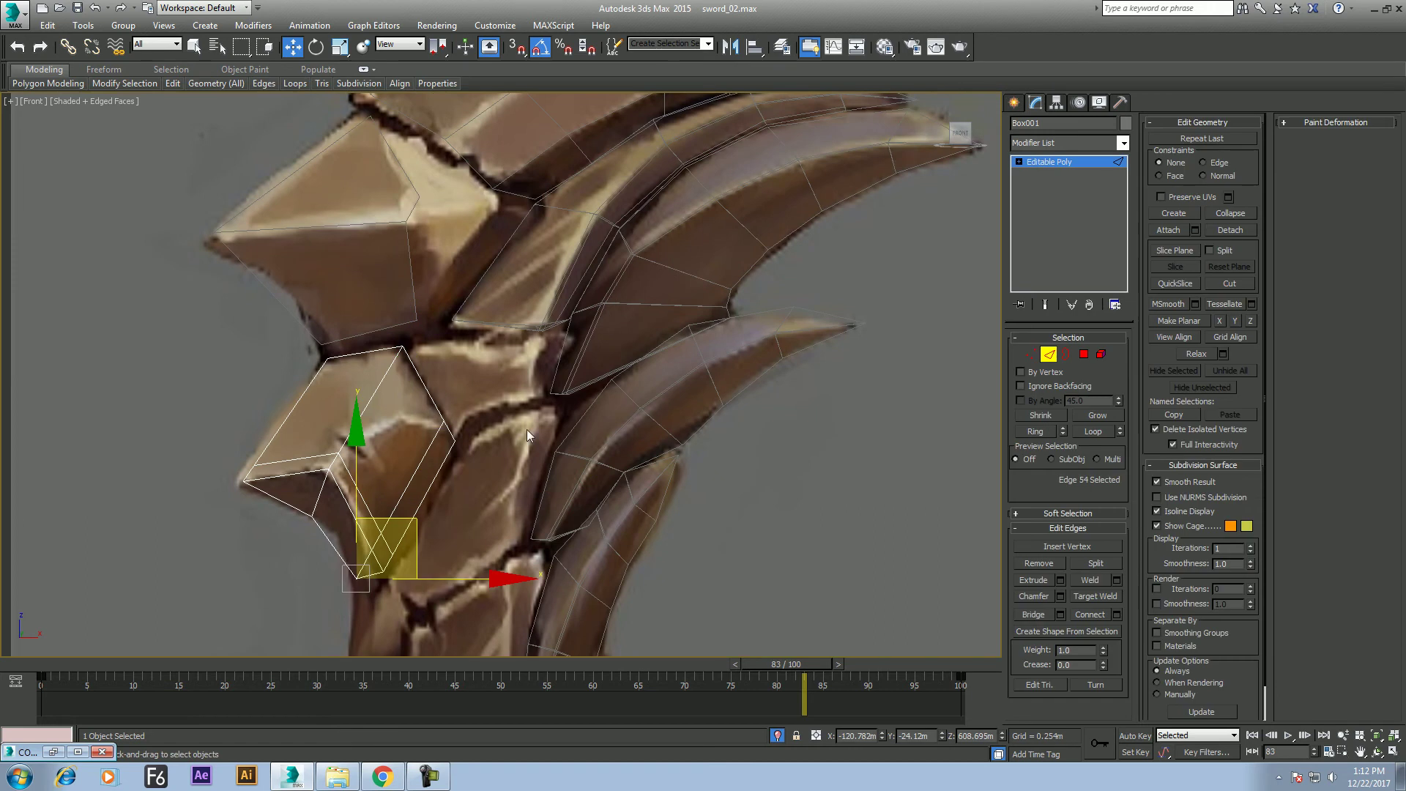
{"action": "left_click", "coordinate": [418, 376]}
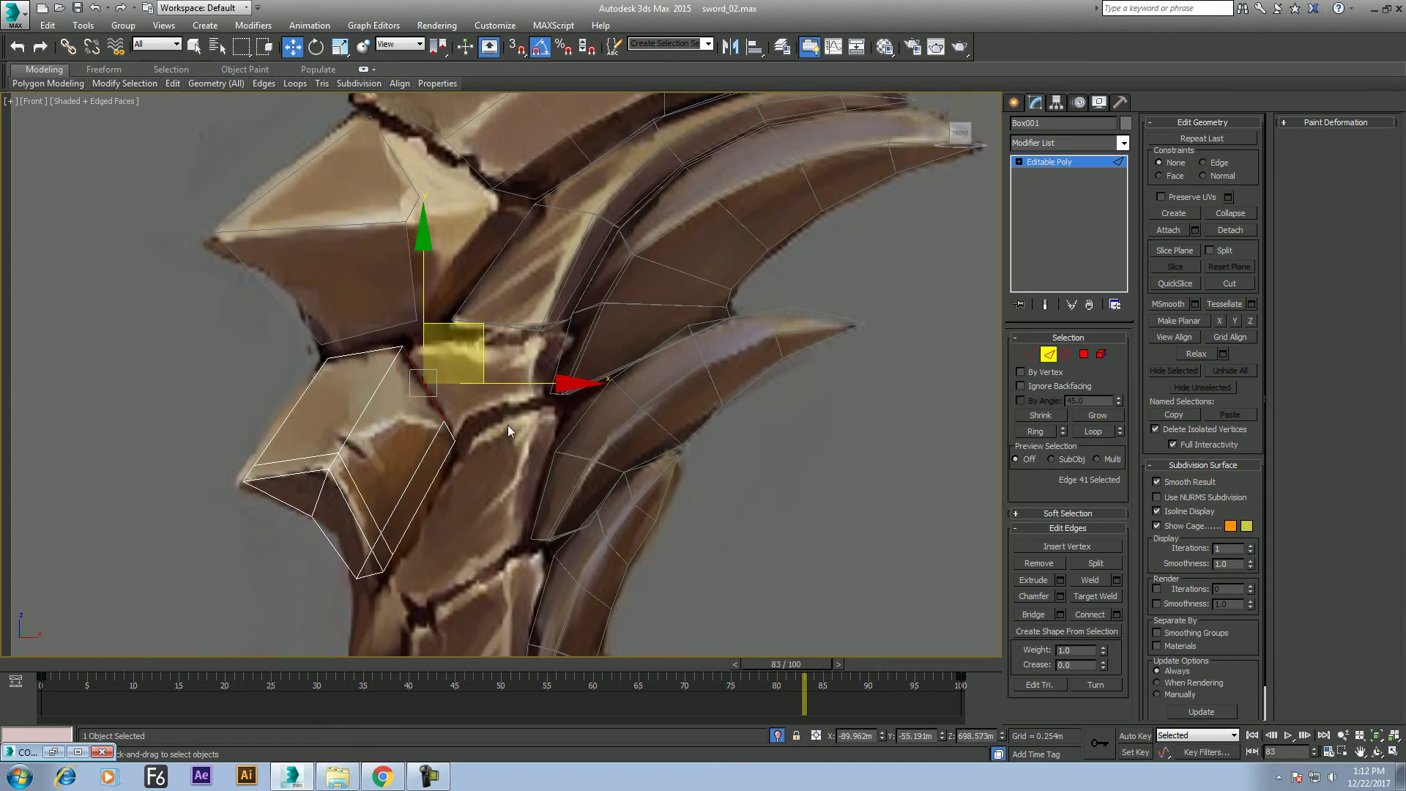
{"action": "left_click", "coordinate": [452, 433]}
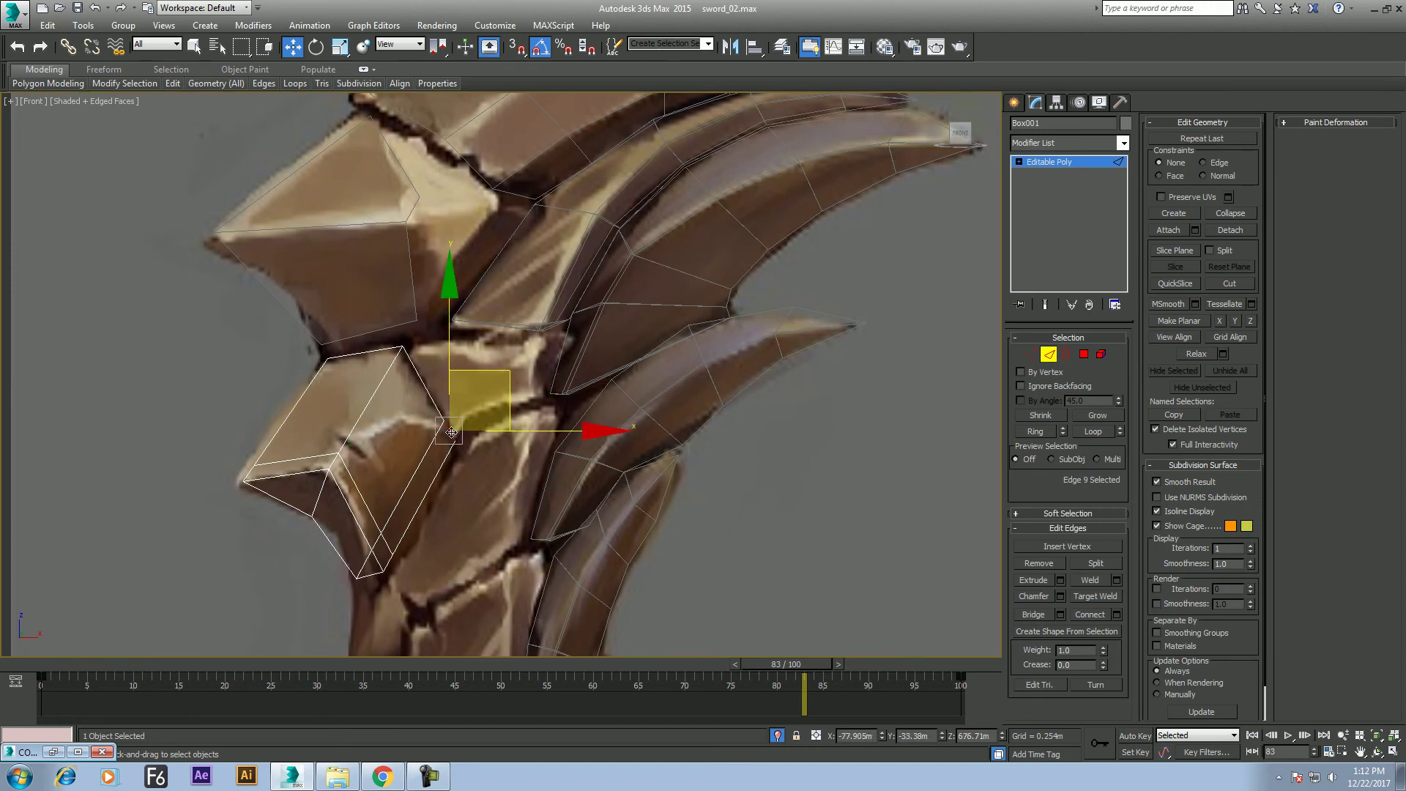
{"action": "middle_click_drag", "start_coordinate": [506, 375], "coordinate": [509, 349]}
{"action": "scroll", "coordinate": [508, 349], "scroll_direction": "up", "scroll_amount": 3}
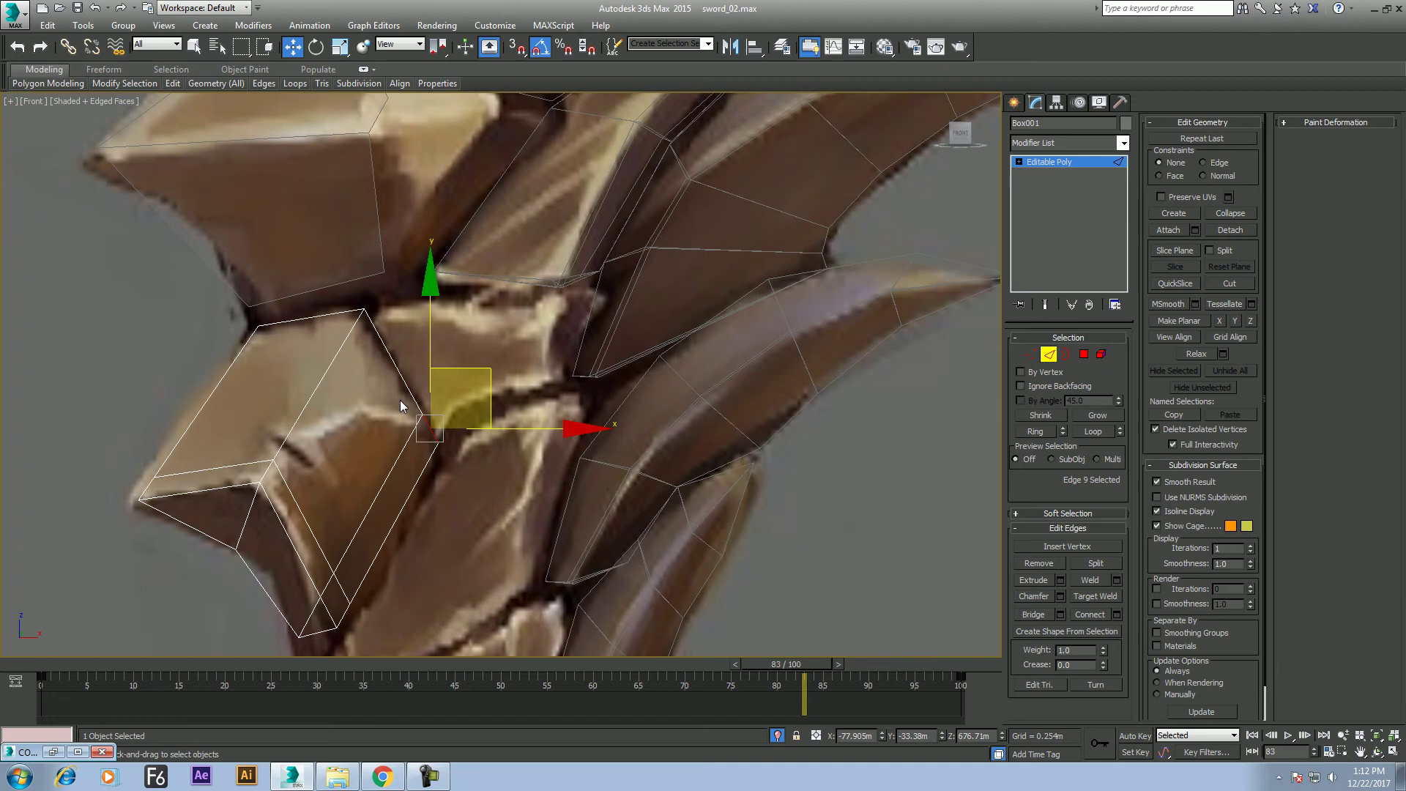
{"action": "left_click", "coordinate": [388, 360], "text": "ctrl"}
Select Edge 41, frame the block in Perspective and set the timeline to frame 0
{"action": "key", "text": "ctrl+d"}
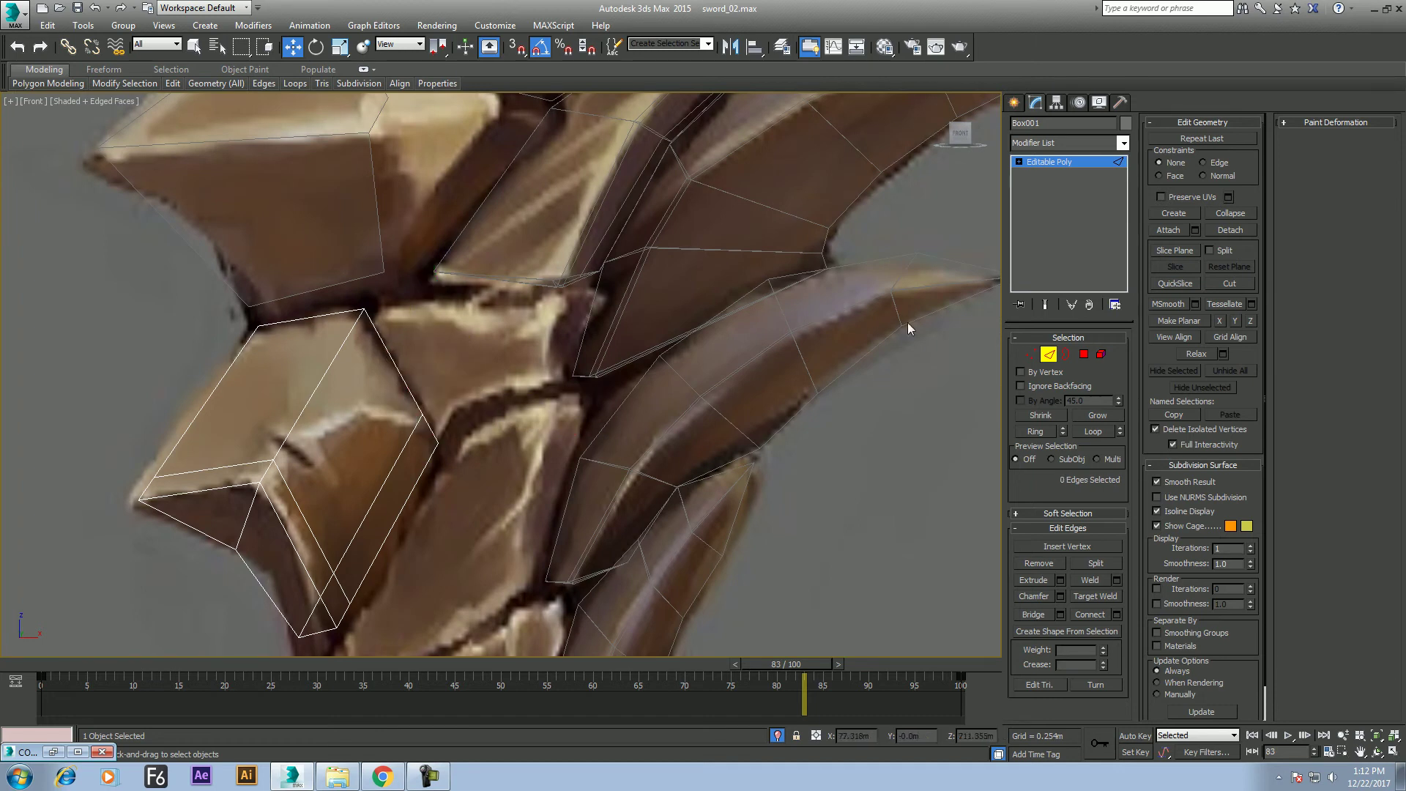
{"action": "left_click", "coordinate": [406, 382]}
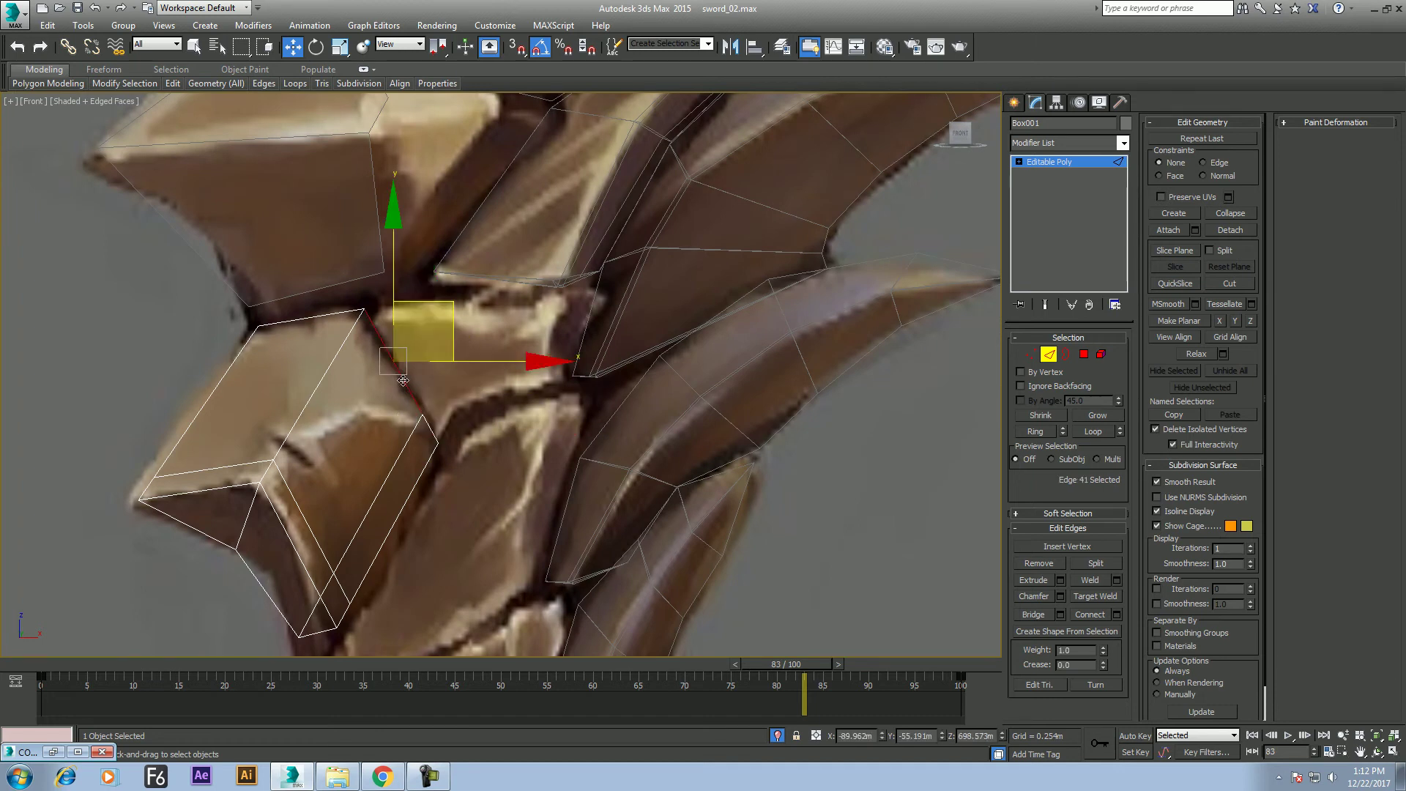
{"action": "key", "text": "ctrl+d"}
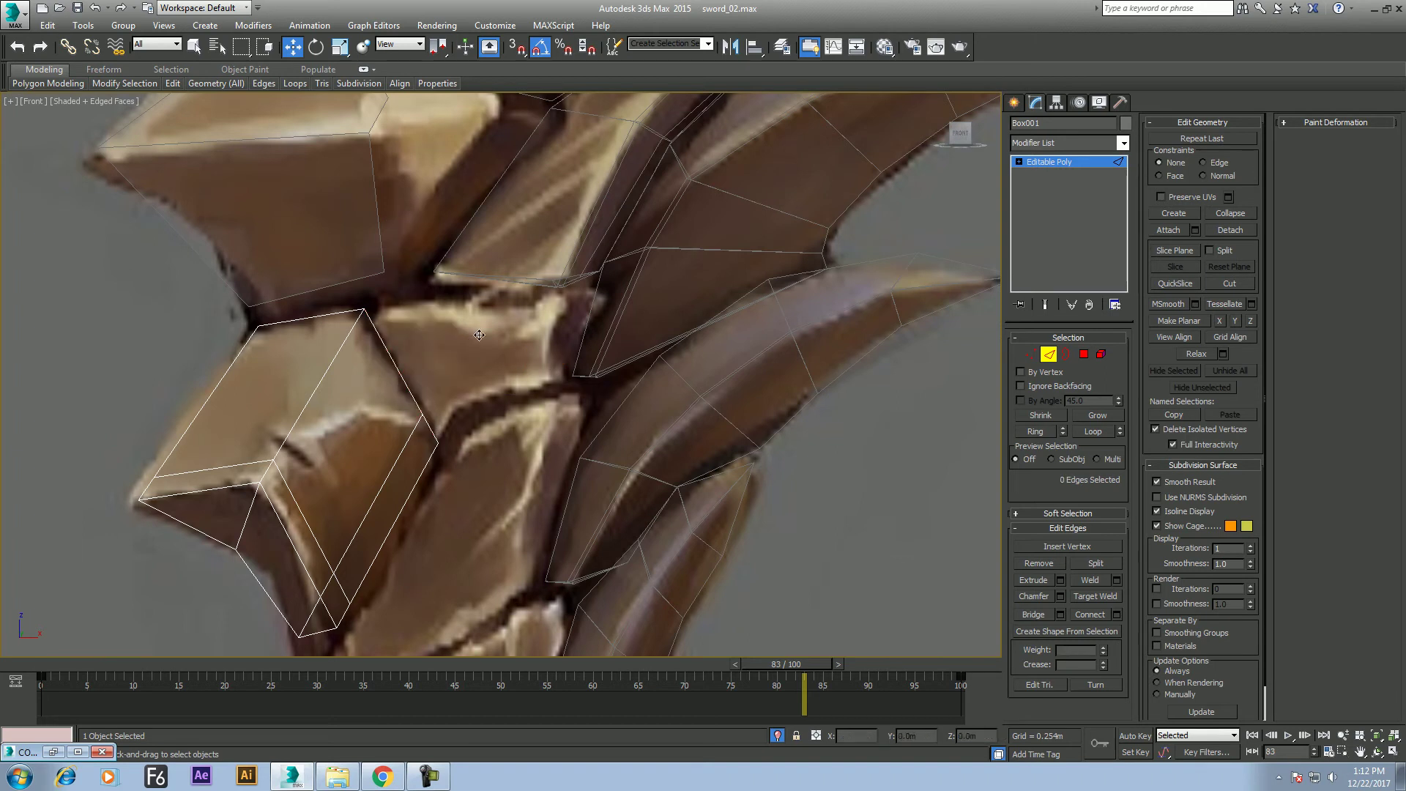
{"action": "left_click", "coordinate": [404, 379]}
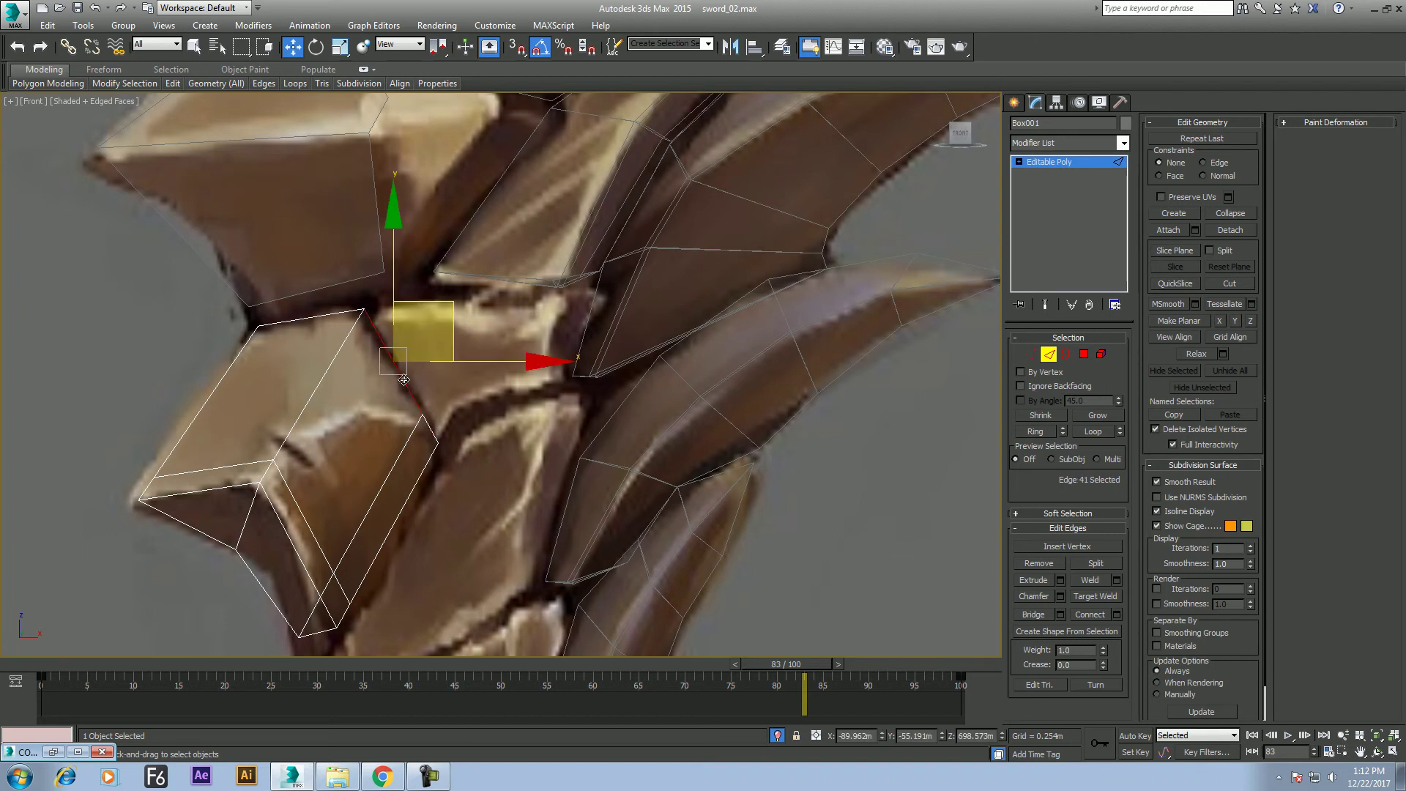
{"action": "middle_click_drag", "start_coordinate": [435, 438], "coordinate": [474, 432], "text": "alt"}
{"action": "scroll", "coordinate": [478, 419], "scroll_direction": "up", "scroll_amount": 3}
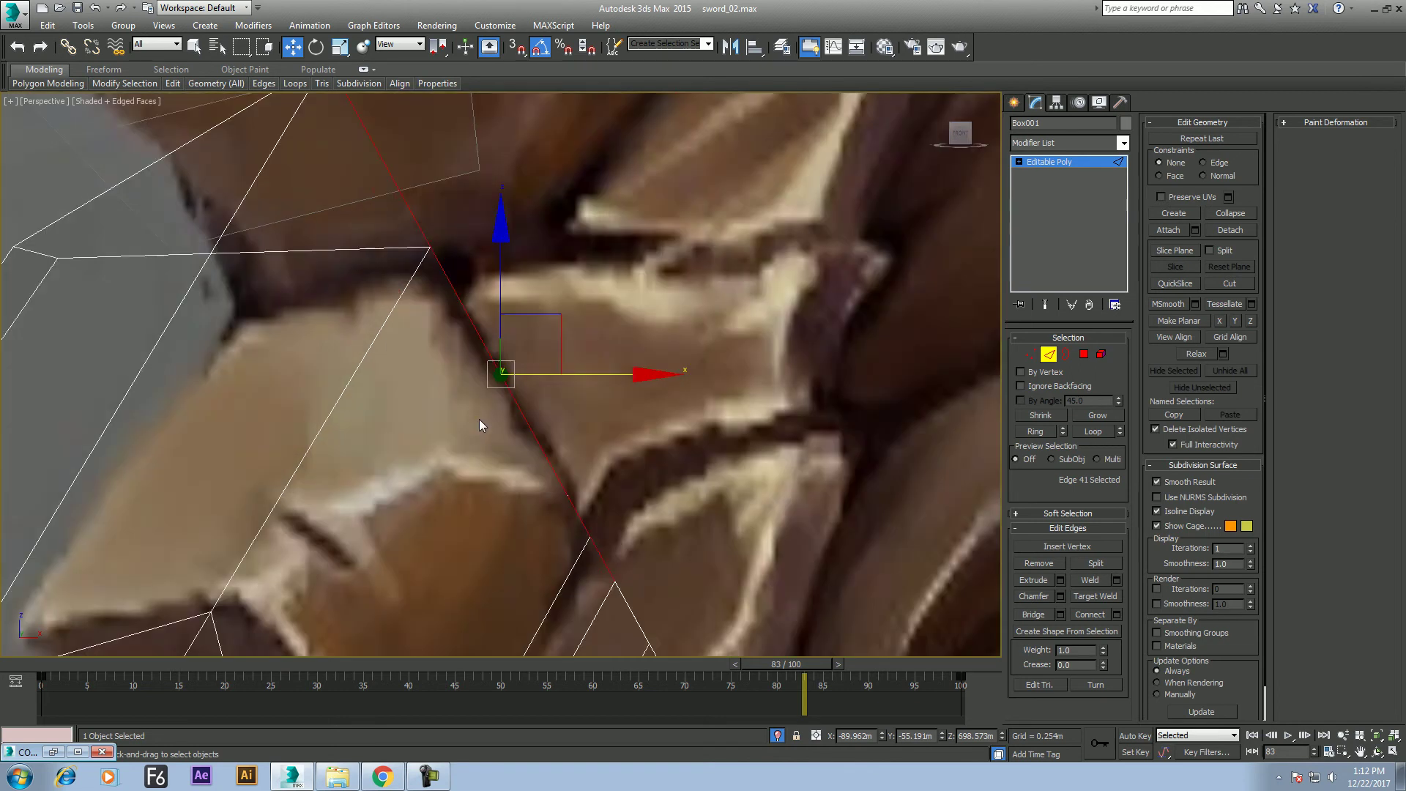
{"action": "key", "text": "alt+w"}
{"action": "scroll", "coordinate": [725, 477], "scroll_direction": "down", "scroll_amount": 5}
{"action": "key", "text": "alt+w"}
{"action": "mouse_move", "coordinate": [735, 476]}
{"action": "middle_mouse_down"}
{"action": "mouse_move", "coordinate": [527, 471]}
{"action": "mouse_move", "coordinate": [562, 472]}
{"action": "middle_mouse_up"}
{"action": "left_click_drag", "start_coordinate": [756, 667], "coordinate": [20, 664]}
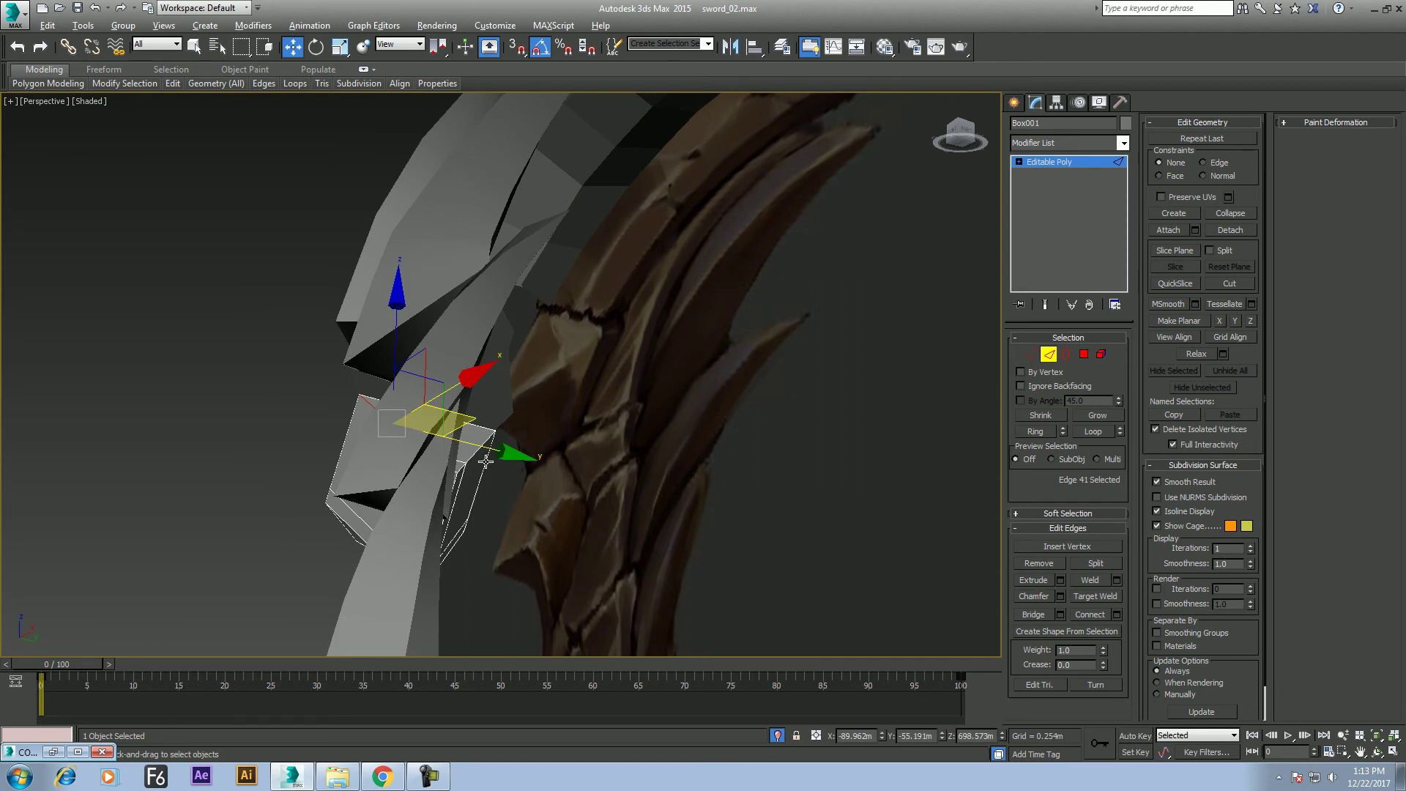
Isolate the block with Alt+Q, orbit it, end isolation, then restore four Front-framed viewports
{"action": "key", "text": "alt+q"}
{"action": "scroll", "coordinate": [581, 498], "scroll_direction": "down", "scroll_amount": 3}
{"action": "scroll", "coordinate": [578, 379], "scroll_direction": "down", "scroll_amount": 1}
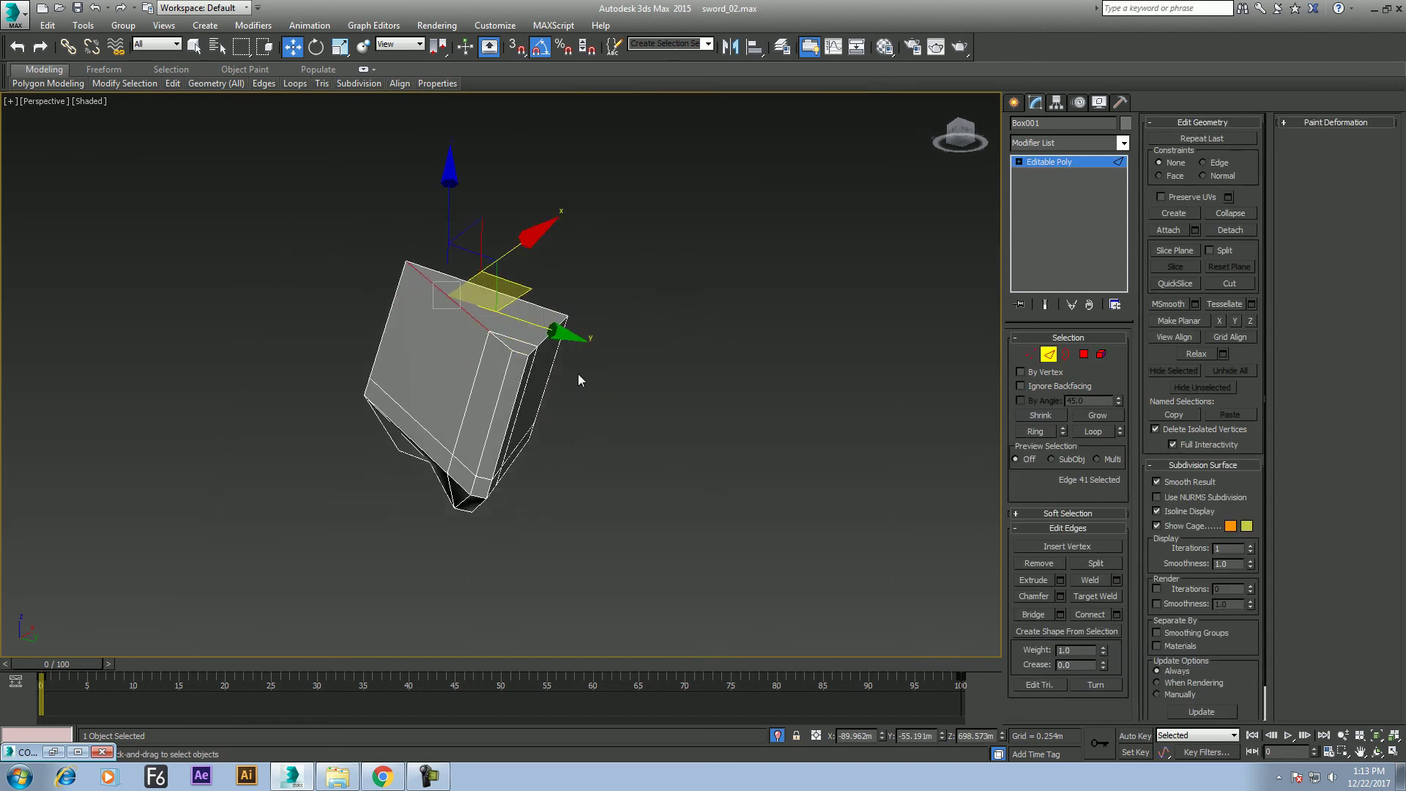
{"action": "left_click", "coordinate": [1377, 752]}
{"action": "mouse_move", "coordinate": [617, 374]}
{"action": "left_mouse_down"}
{"action": "mouse_move", "coordinate": [590, 406]}
{"action": "mouse_move", "coordinate": [684, 401]}
{"action": "mouse_move", "coordinate": [615, 288]}
{"action": "mouse_move", "coordinate": [631, 288]}
{"action": "mouse_move", "coordinate": [644, 449]}
{"action": "mouse_move", "coordinate": [626, 417]}
{"action": "left_mouse_up"}
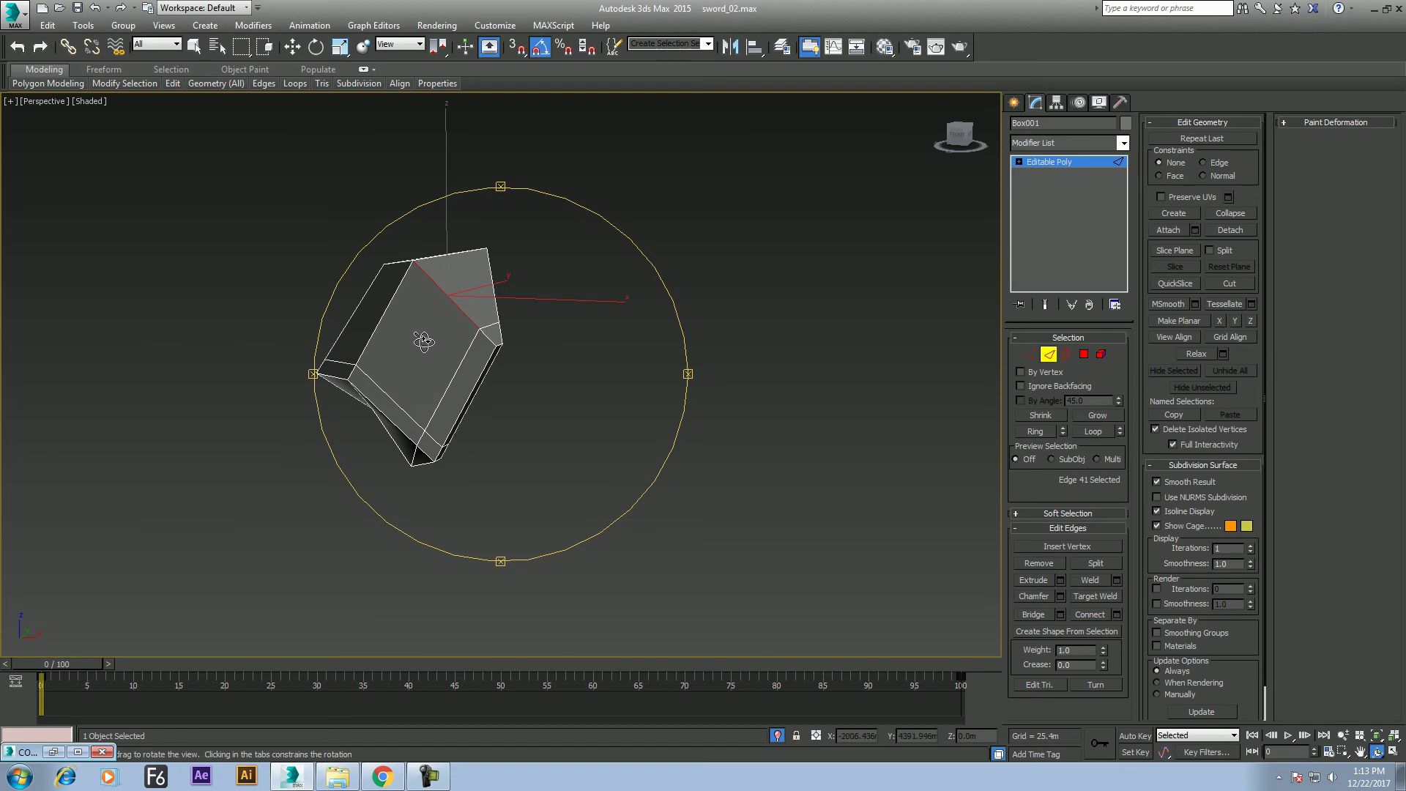
{"action": "right_click", "coordinate": [546, 350]}
{"action": "left_click", "coordinate": [604, 281]}
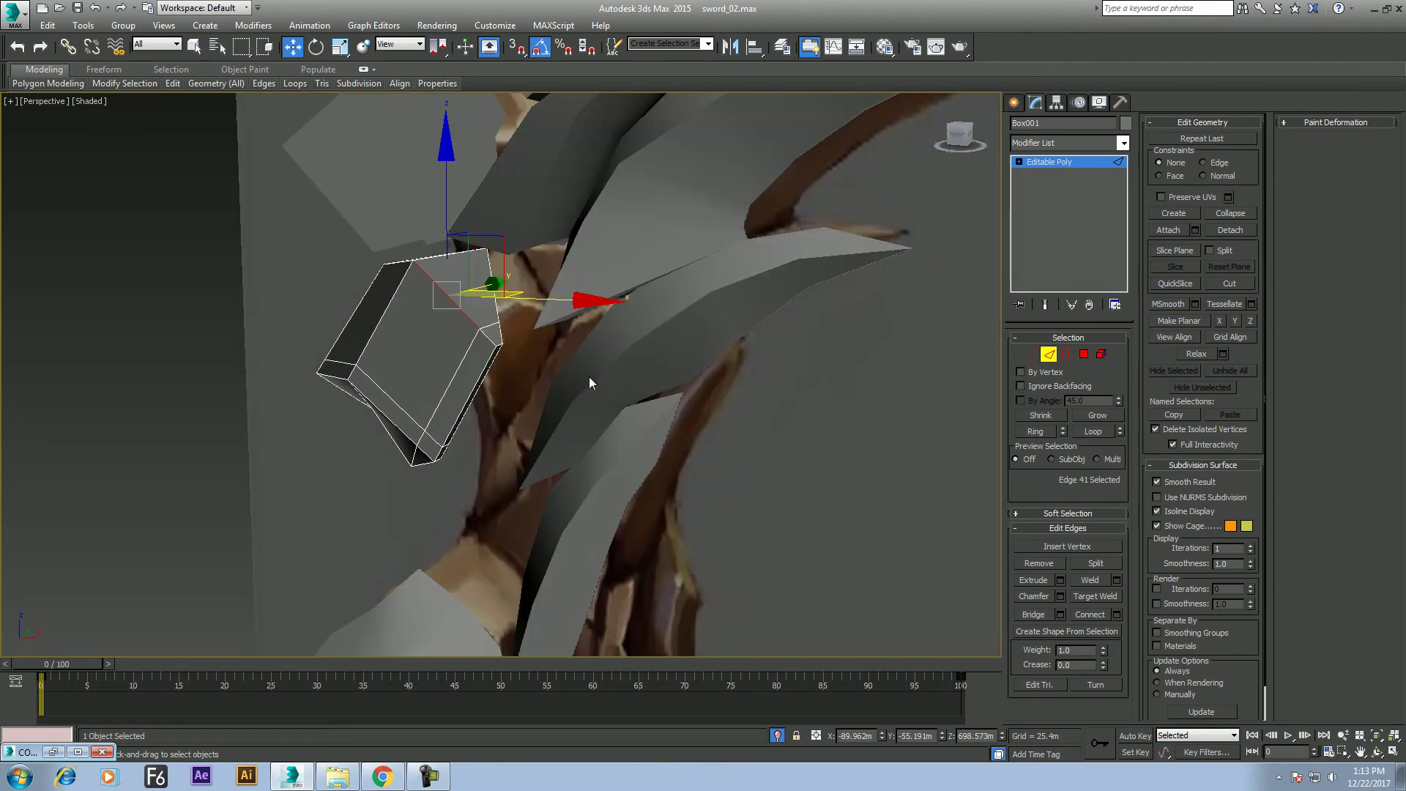
{"action": "key", "text": "f"}
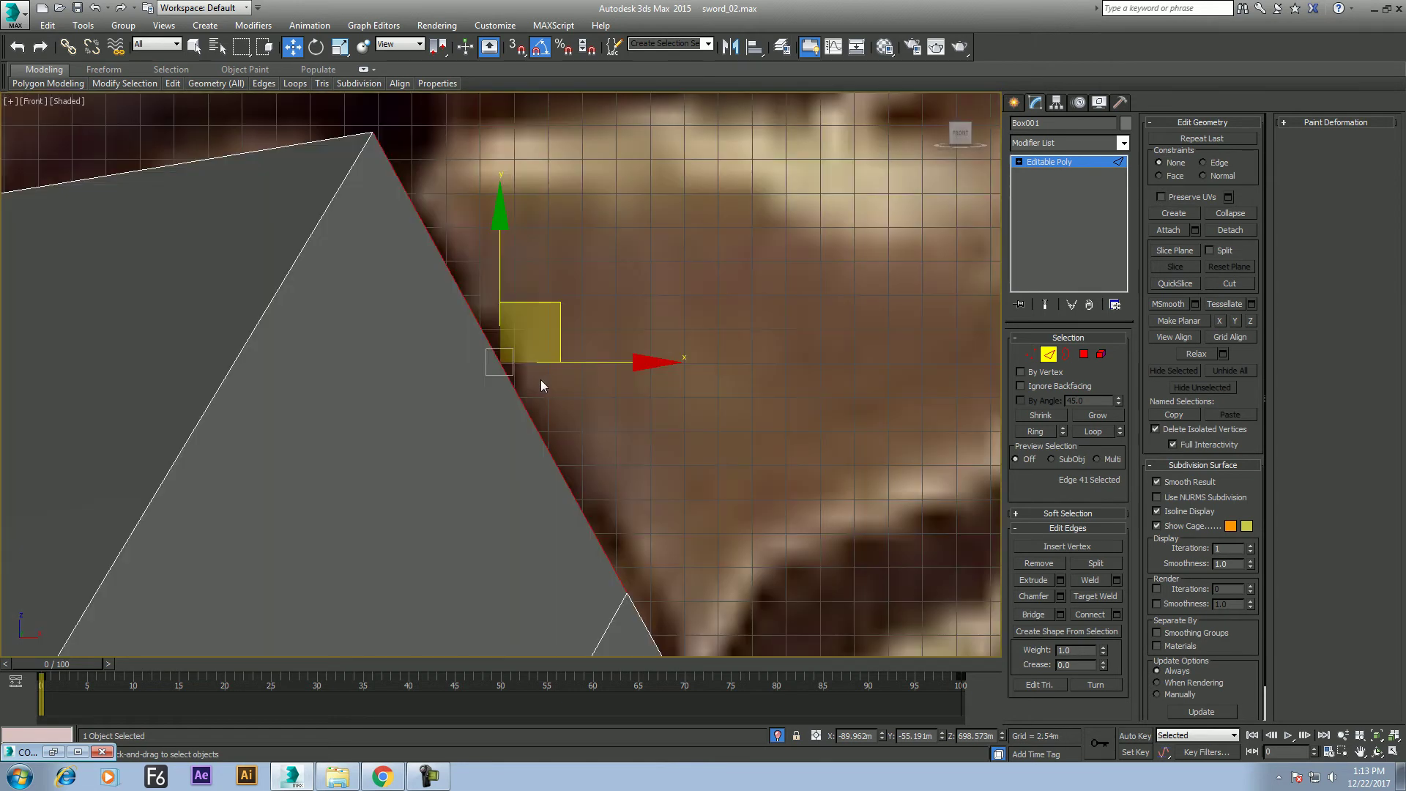
{"action": "scroll", "coordinate": [578, 381], "scroll_direction": "down", "scroll_amount": 4}
{"action": "middle_click_drag", "start_coordinate": [499, 366], "coordinate": [363, 349]}
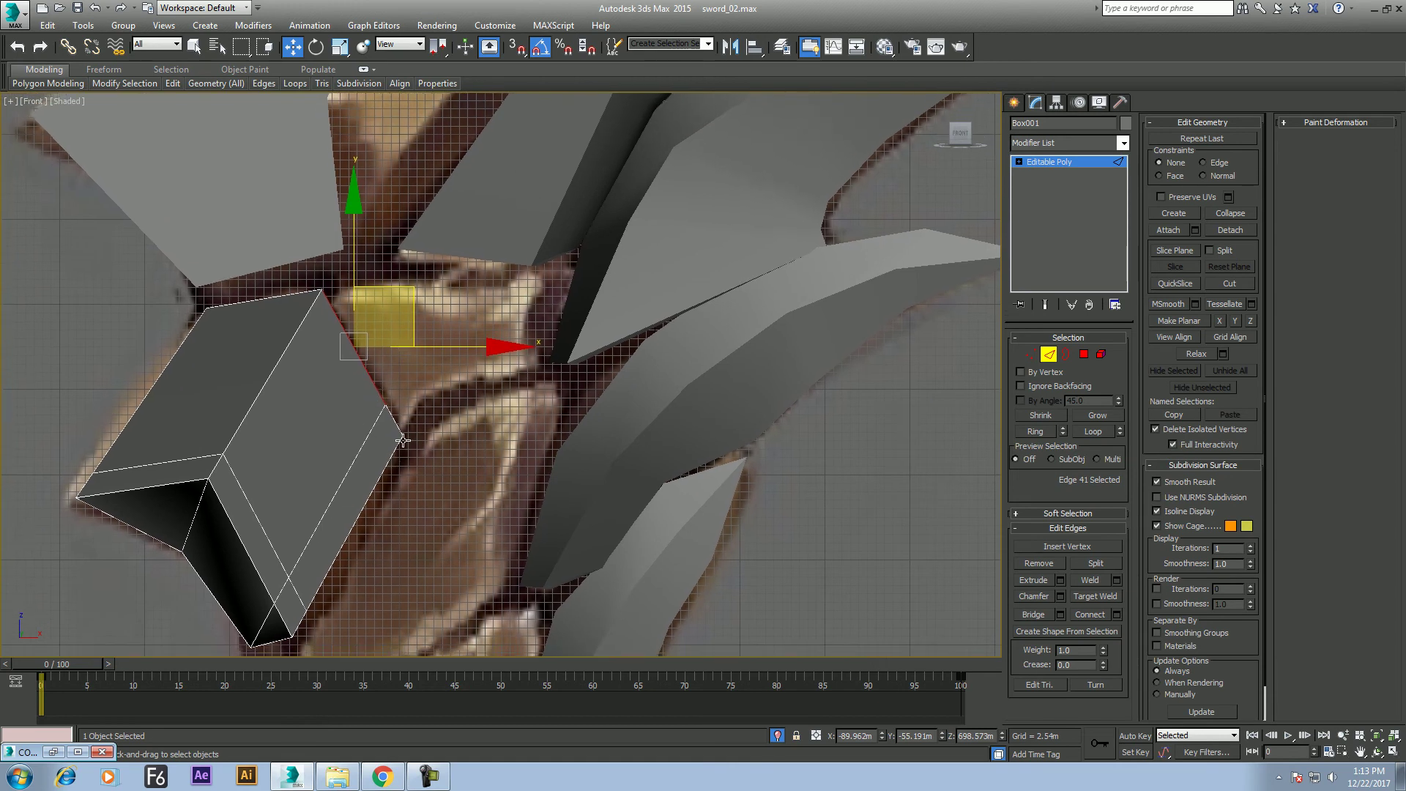
{"action": "key", "text": "alt+w"}
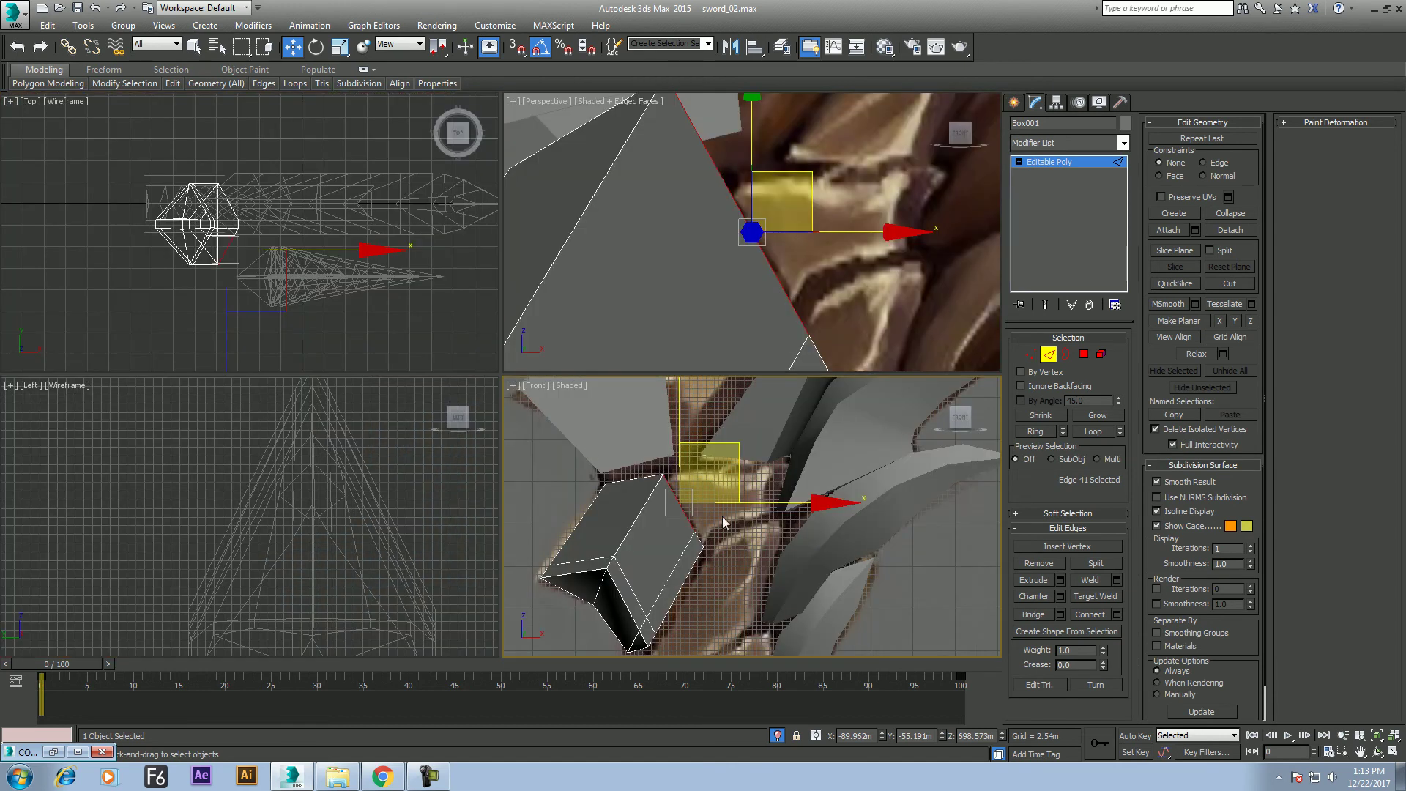
Set the top-right viewport to Front and the bottom-right viewport to Perspective
{"action": "scroll", "coordinate": [745, 260], "scroll_direction": "down", "scroll_amount": 5}
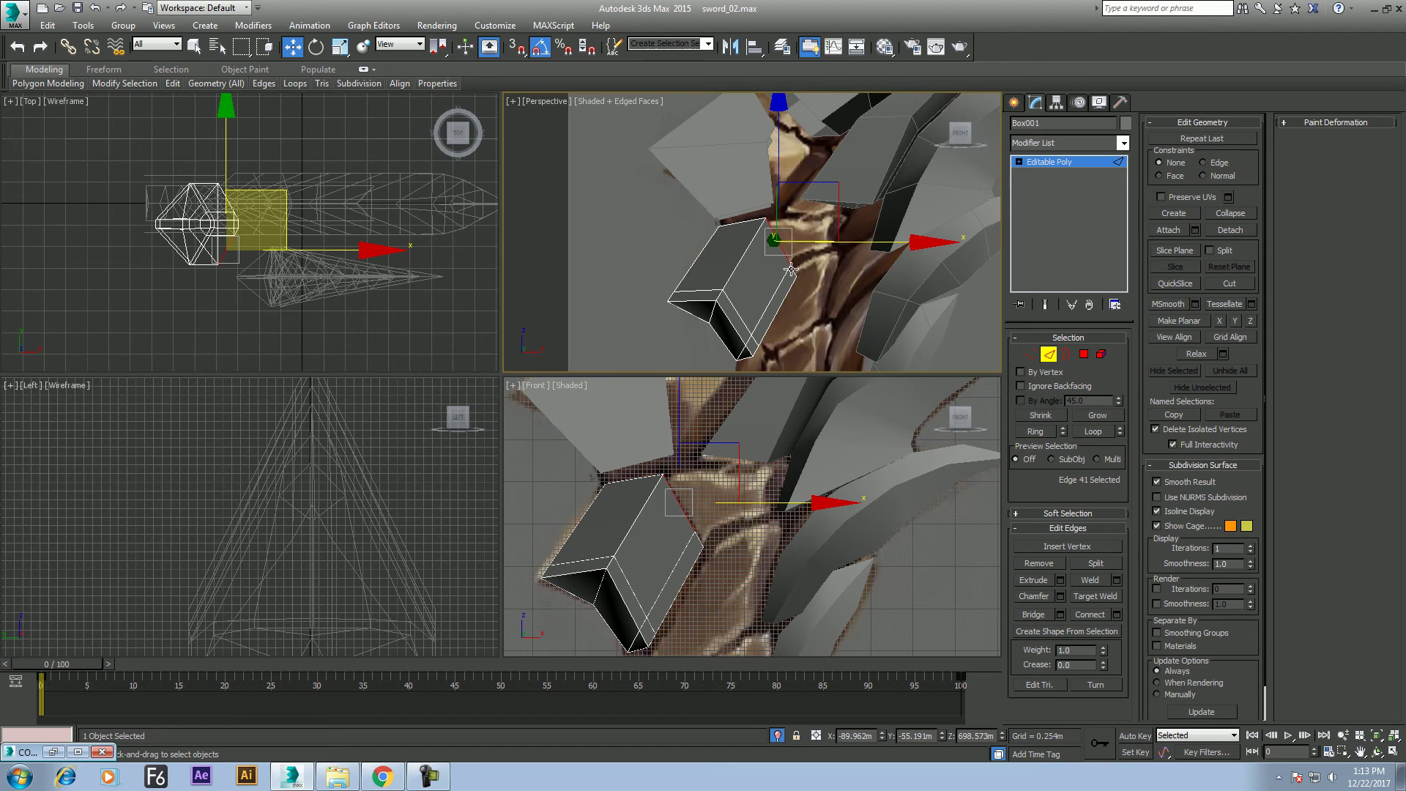
{"action": "key", "text": "f"}
{"action": "mouse_move", "coordinate": [762, 539]}
{"action": "middle_mouse_down"}
{"action": "mouse_move", "coordinate": [721, 578]}
{"action": "mouse_move", "coordinate": [683, 544]}
{"action": "middle_mouse_up"}
{"action": "key", "text": "p"}
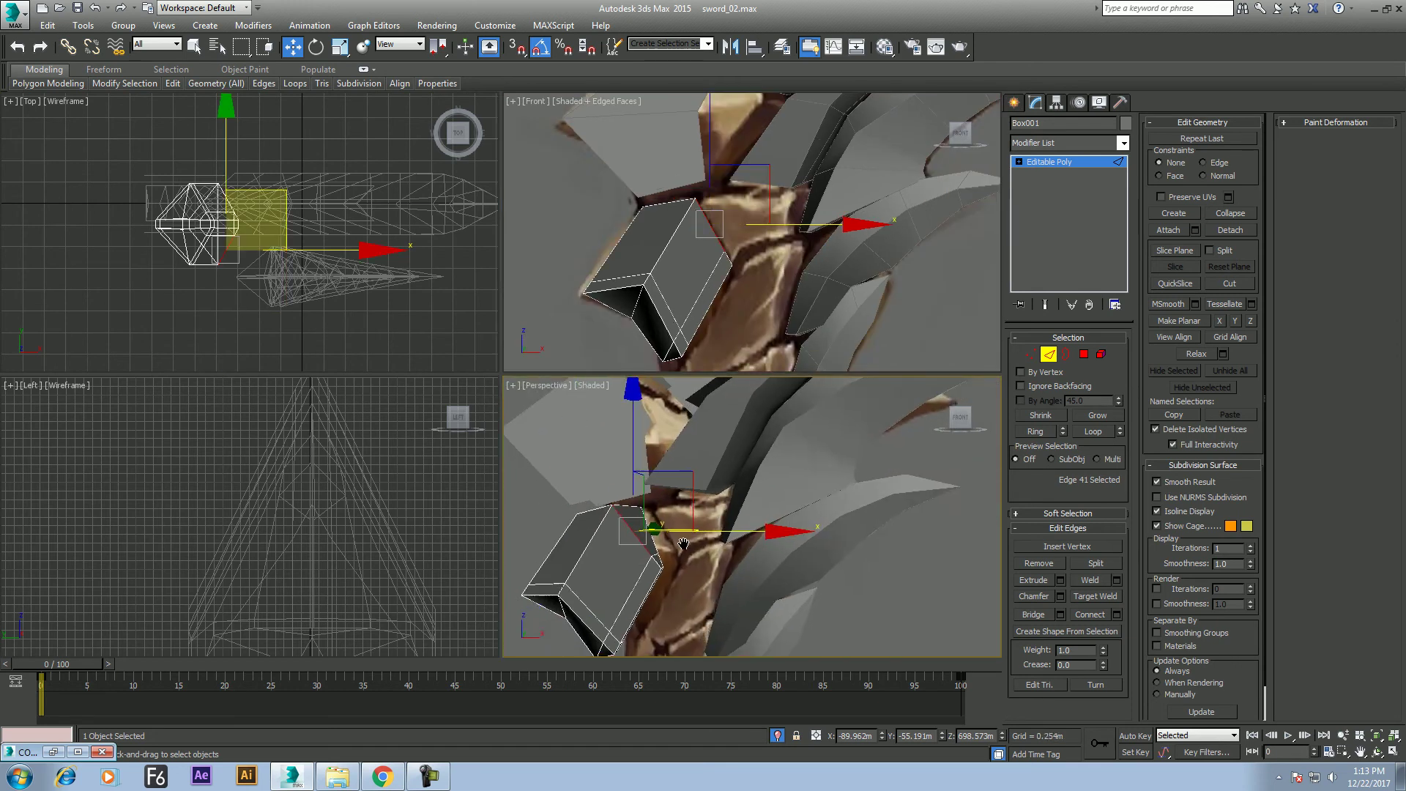
Orbit the Perspective view around the guard and isolate Box001 with Alt+Q
{"action": "left_click", "coordinate": [1376, 752]}
{"action": "mouse_move", "coordinate": [915, 620]}
{"action": "left_mouse_down"}
{"action": "mouse_move", "coordinate": [792, 529]}
{"action": "mouse_move", "coordinate": [756, 552]}
{"action": "left_mouse_up"}
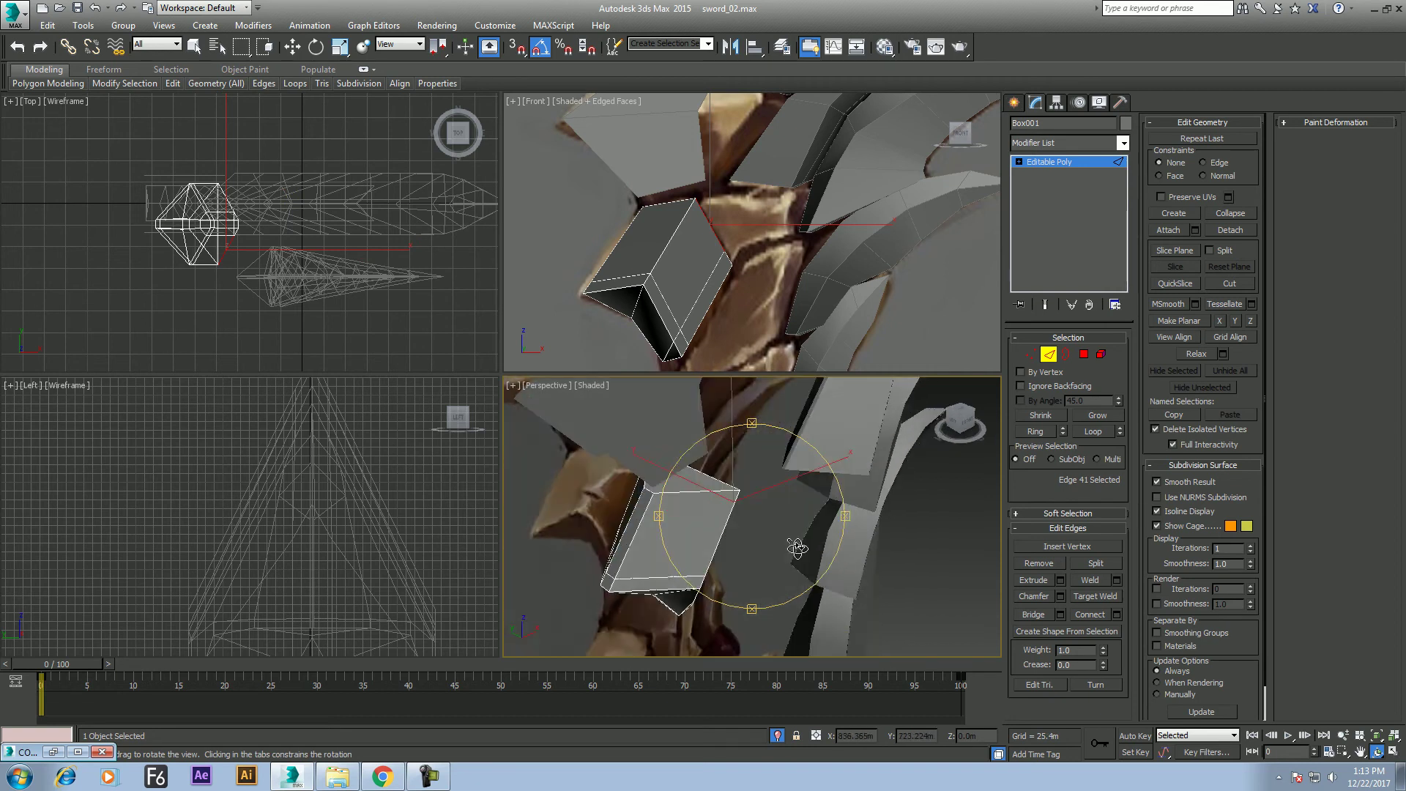
{"action": "right_click", "coordinate": [755, 552]}
{"action": "middle_click_drag", "start_coordinate": [756, 551], "coordinate": [754, 512], "text": "alt"}
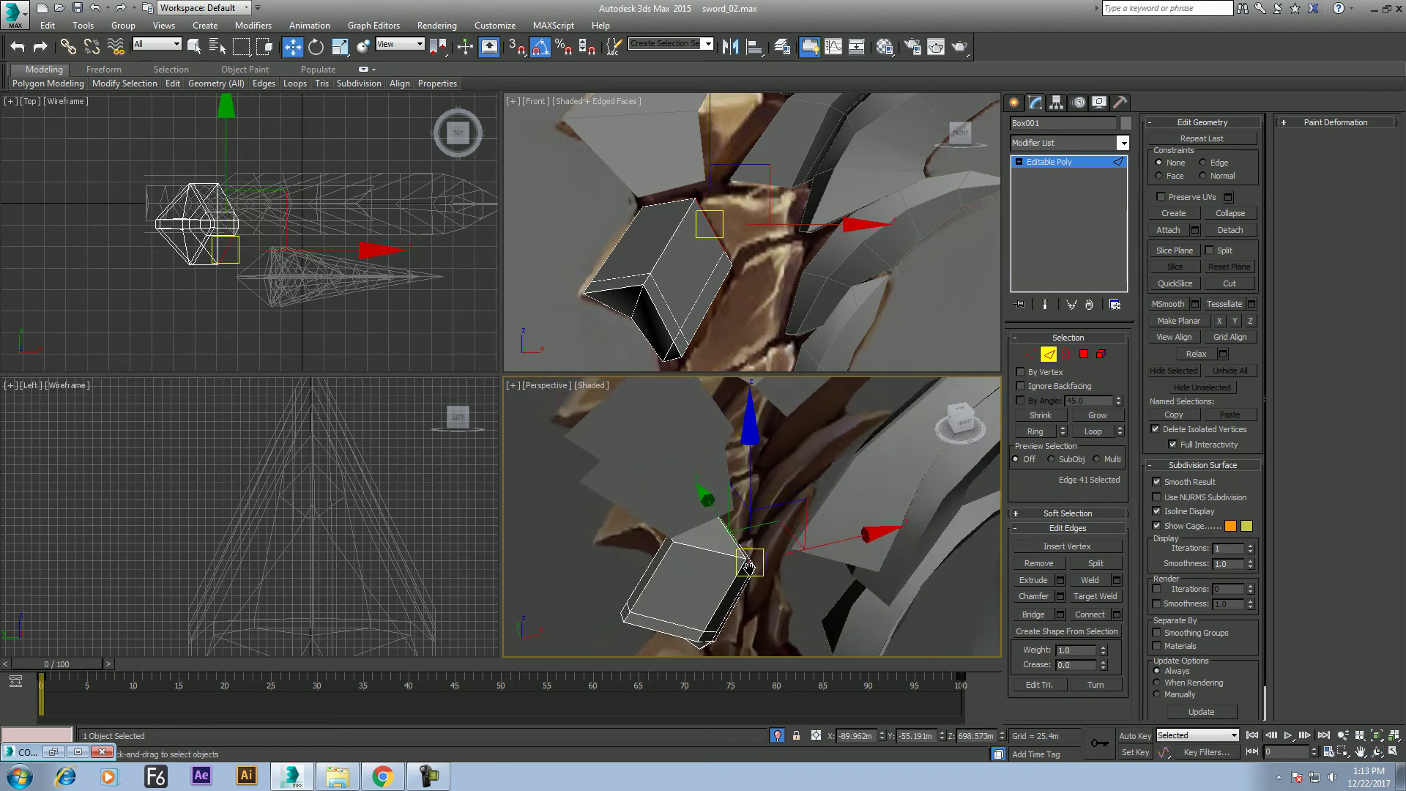
{"action": "middle_click_drag", "start_coordinate": [852, 648], "coordinate": [820, 563], "text": "alt"}
{"action": "key", "text": "alt+q"}
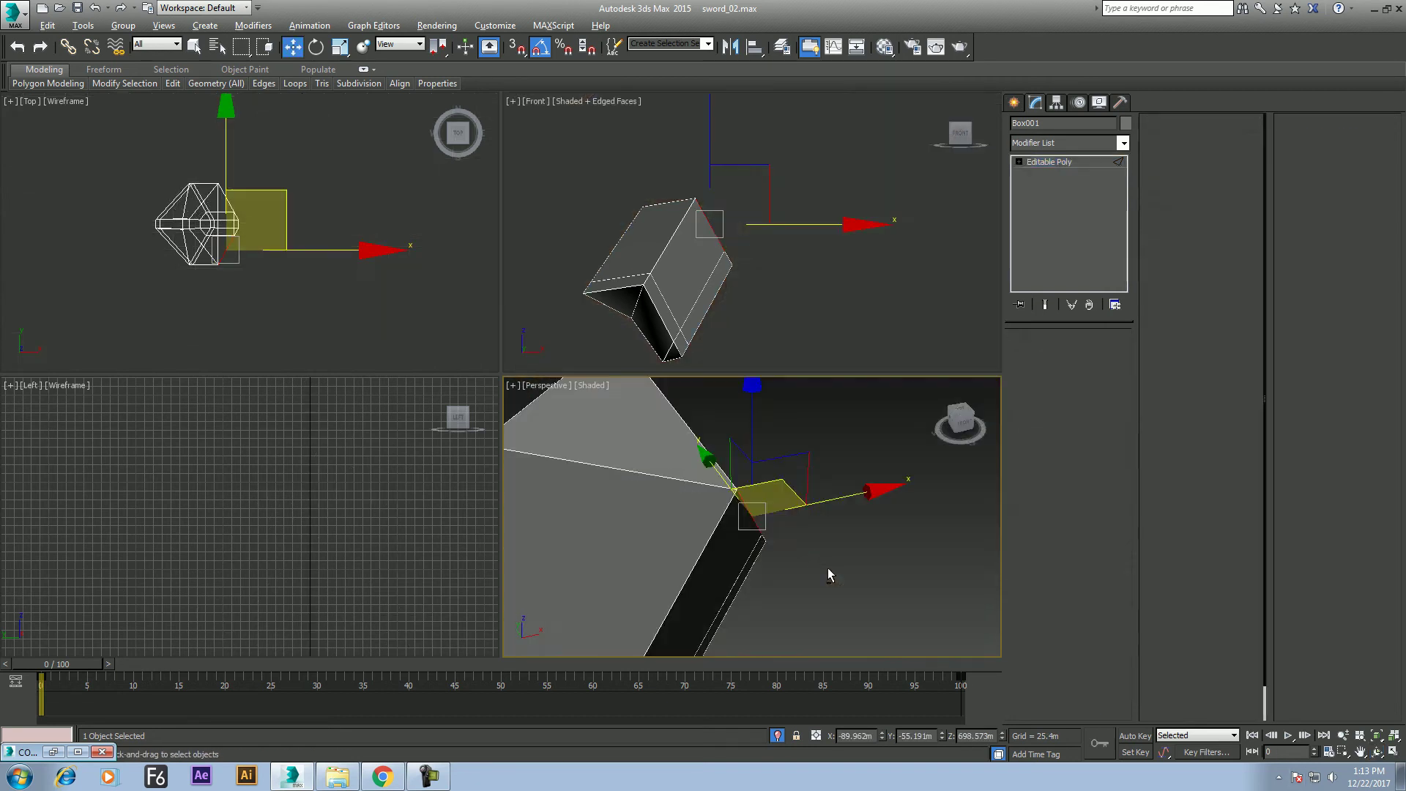
{"action": "middle_click_drag", "start_coordinate": [907, 580], "coordinate": [723, 488], "text": "alt"}
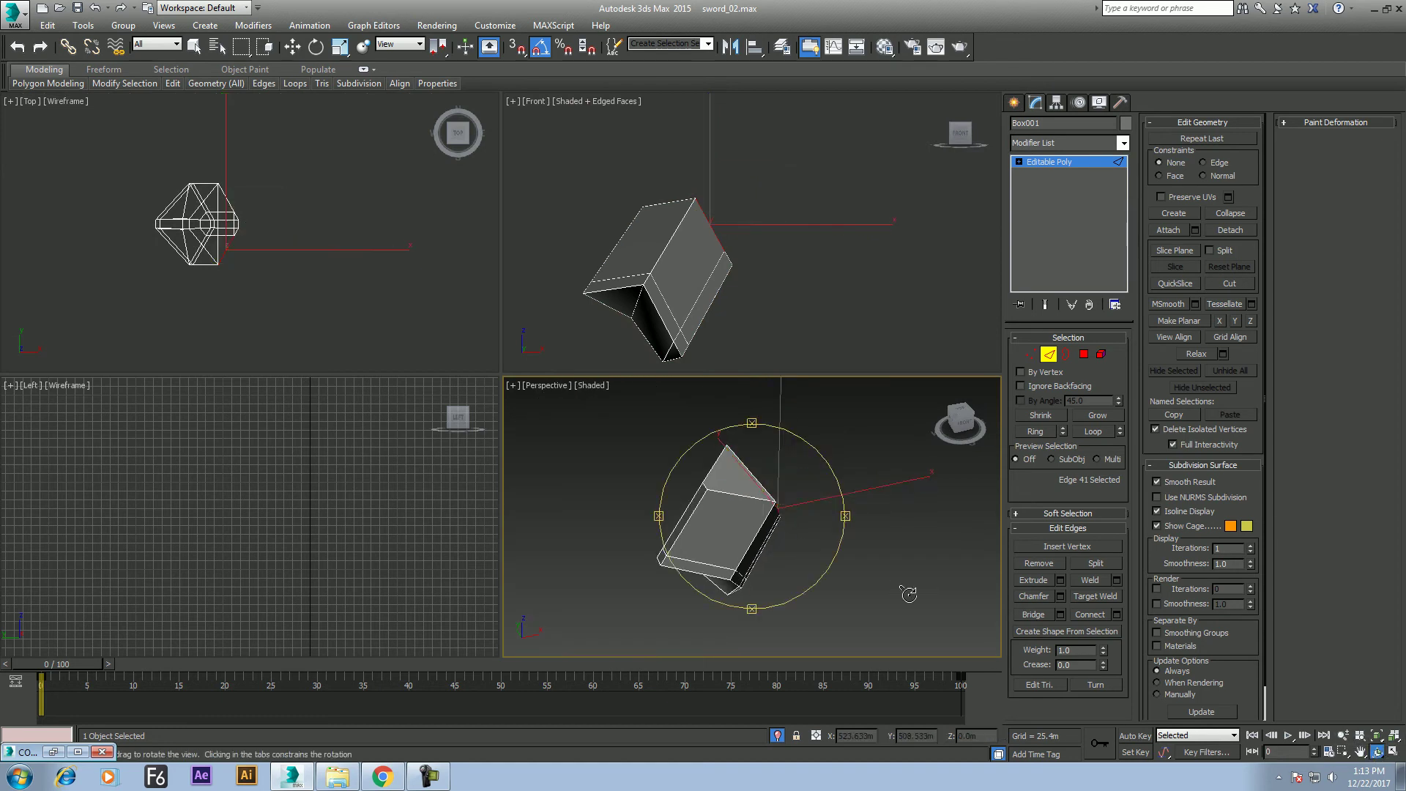
{"action": "left_click", "coordinate": [1083, 354]}
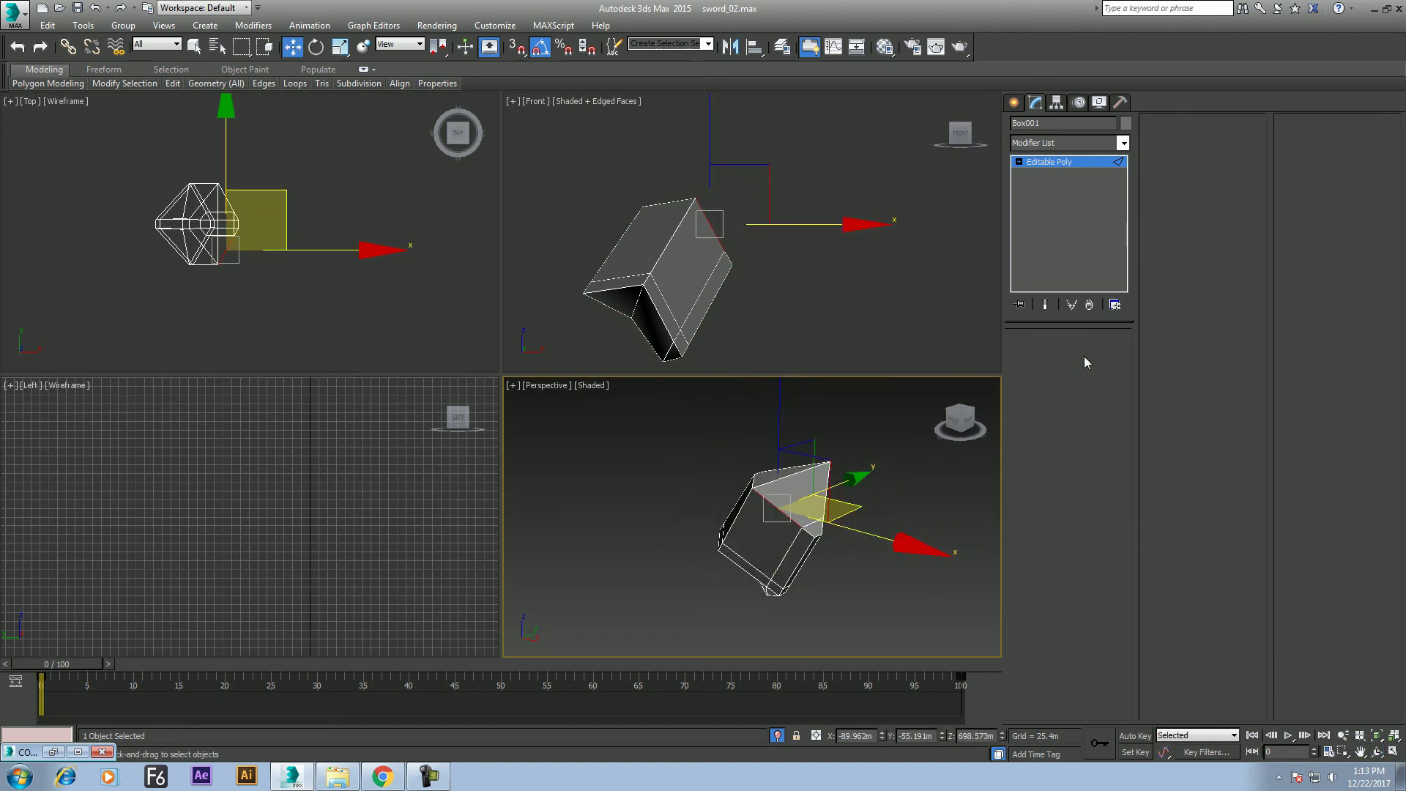
Ring-select a top edge of Box001 and Connect the ring to add a new edge loop
{"action": "left_click", "coordinate": [815, 527]}
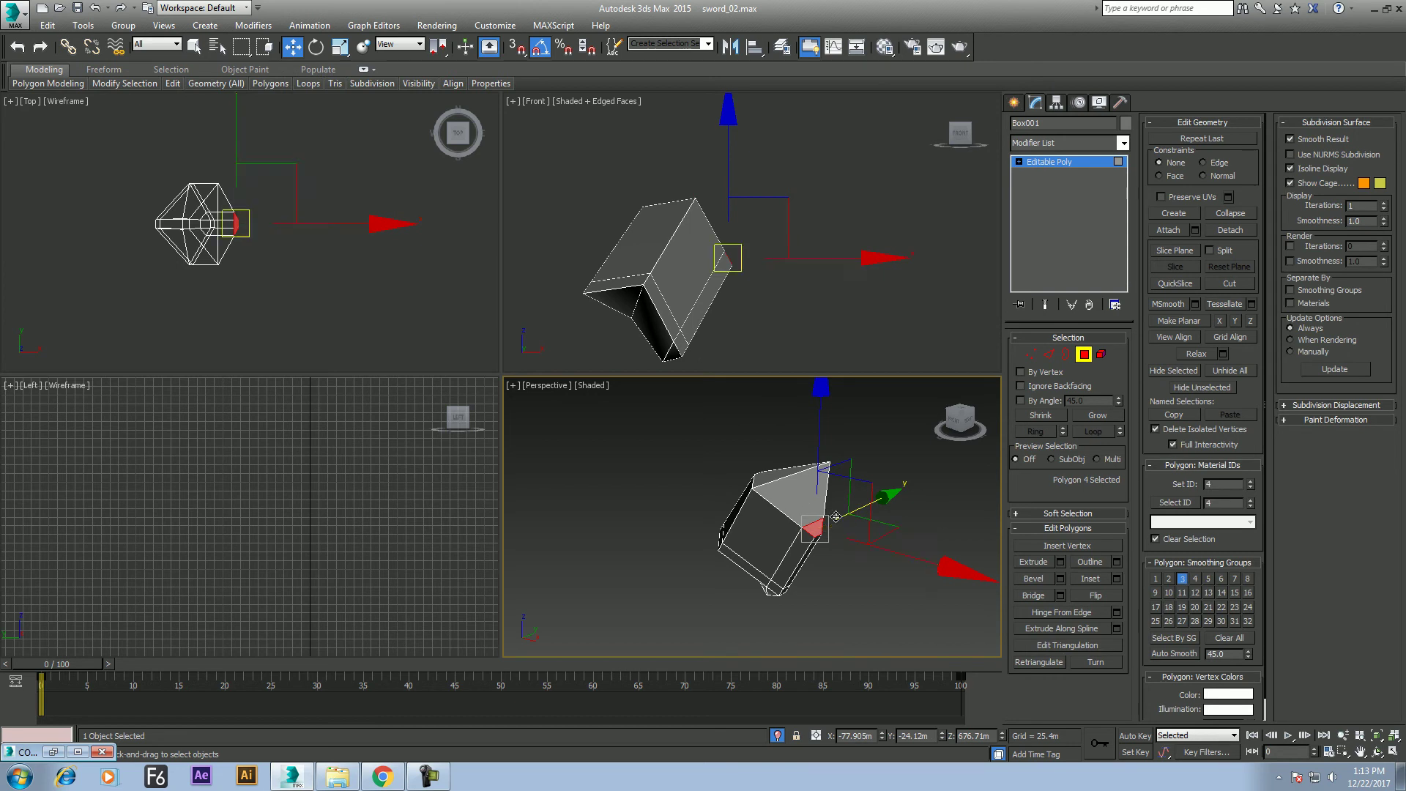
{"action": "scroll", "coordinate": [805, 500], "scroll_direction": "up", "scroll_amount": 2}
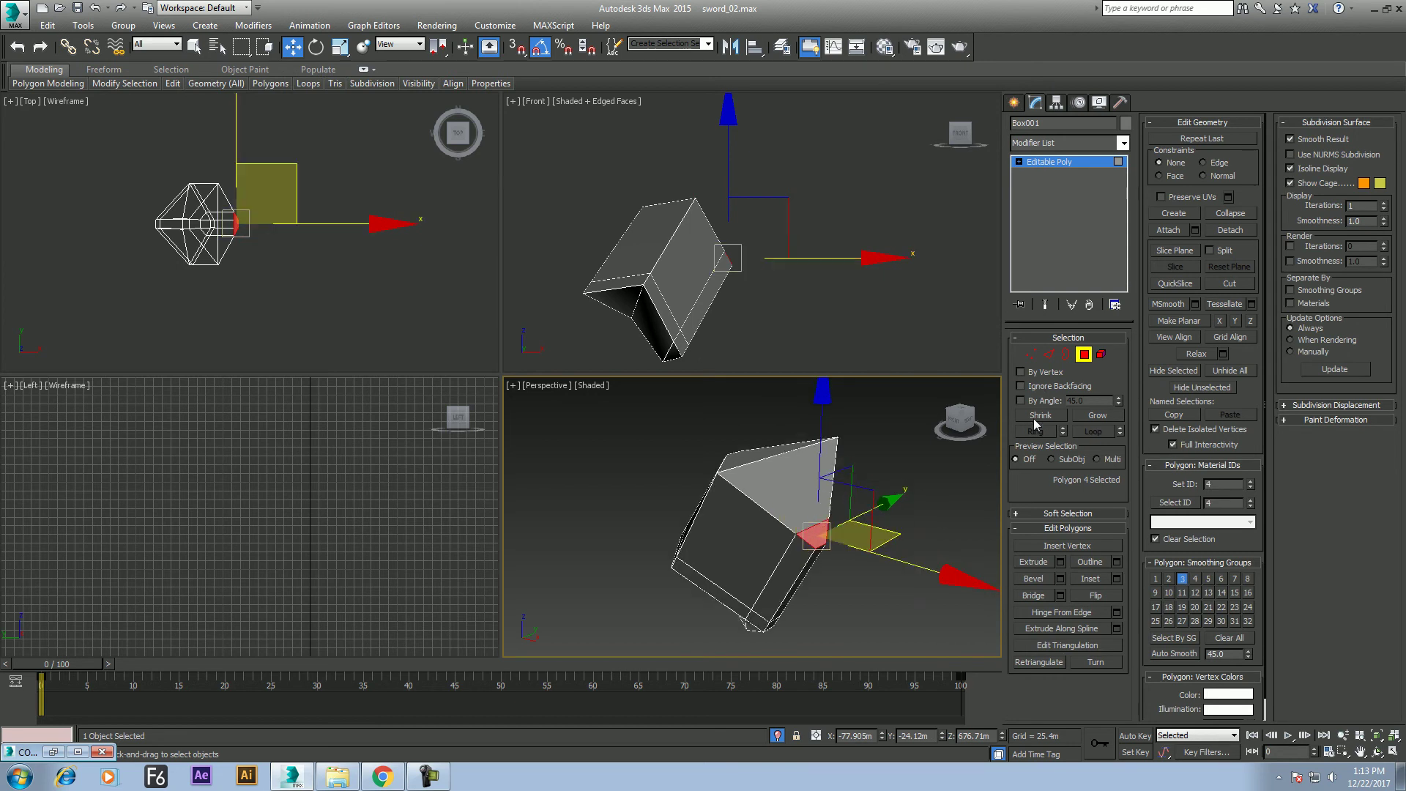
{"action": "left_click", "coordinate": [1049, 355]}
{"action": "left_click", "coordinate": [776, 455]}
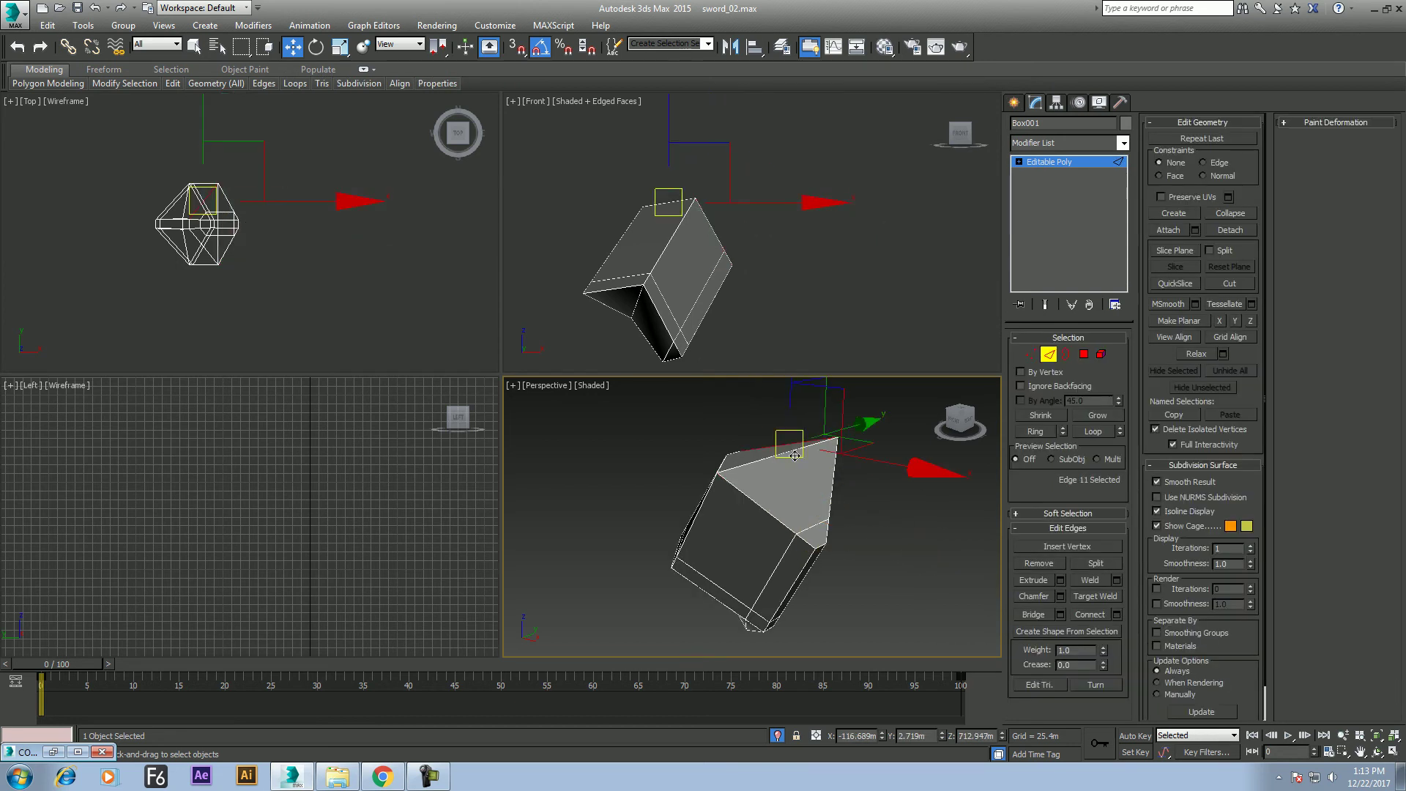
{"action": "key", "text": "alt+r"}
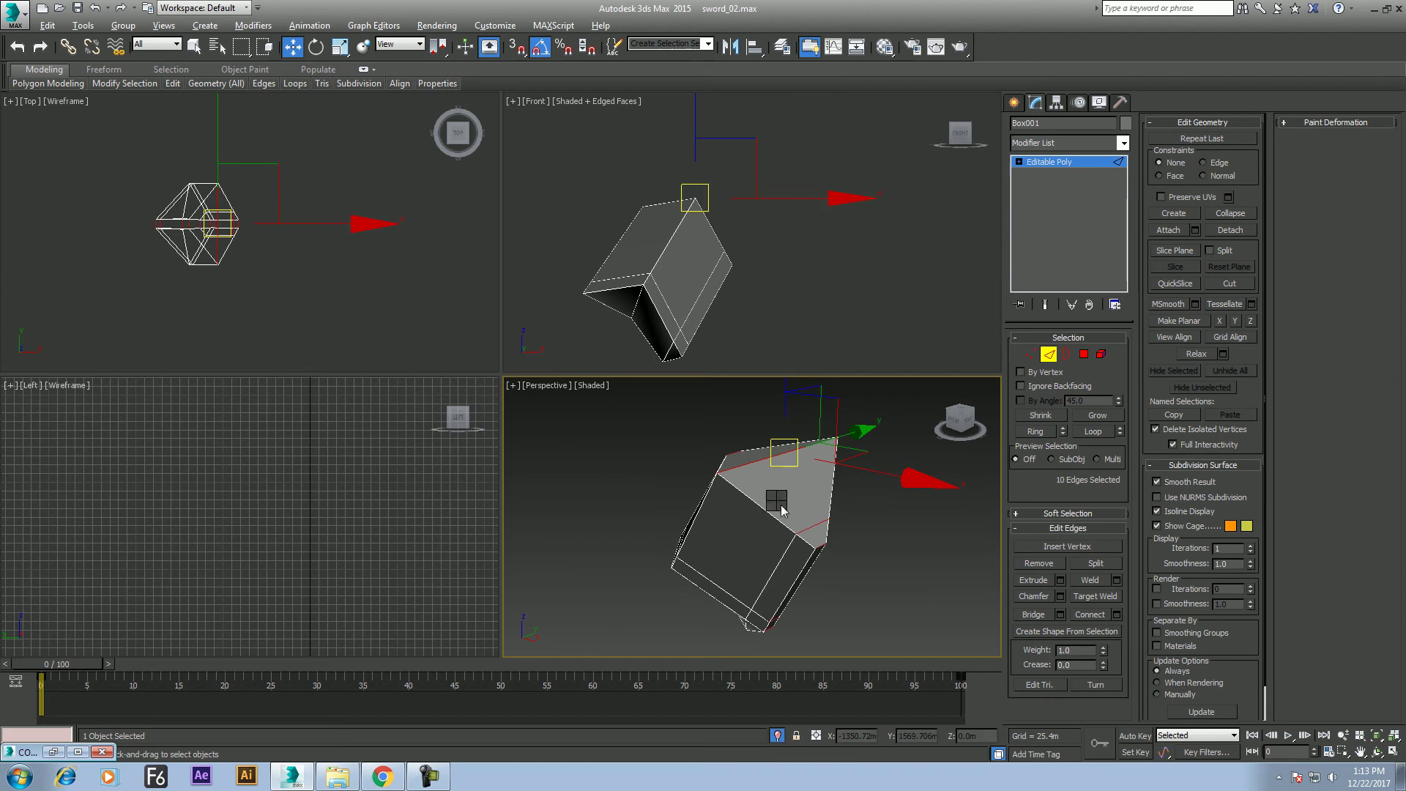
{"action": "right_click", "coordinate": [776, 501]}
{"action": "left_click", "coordinate": [647, 554]}
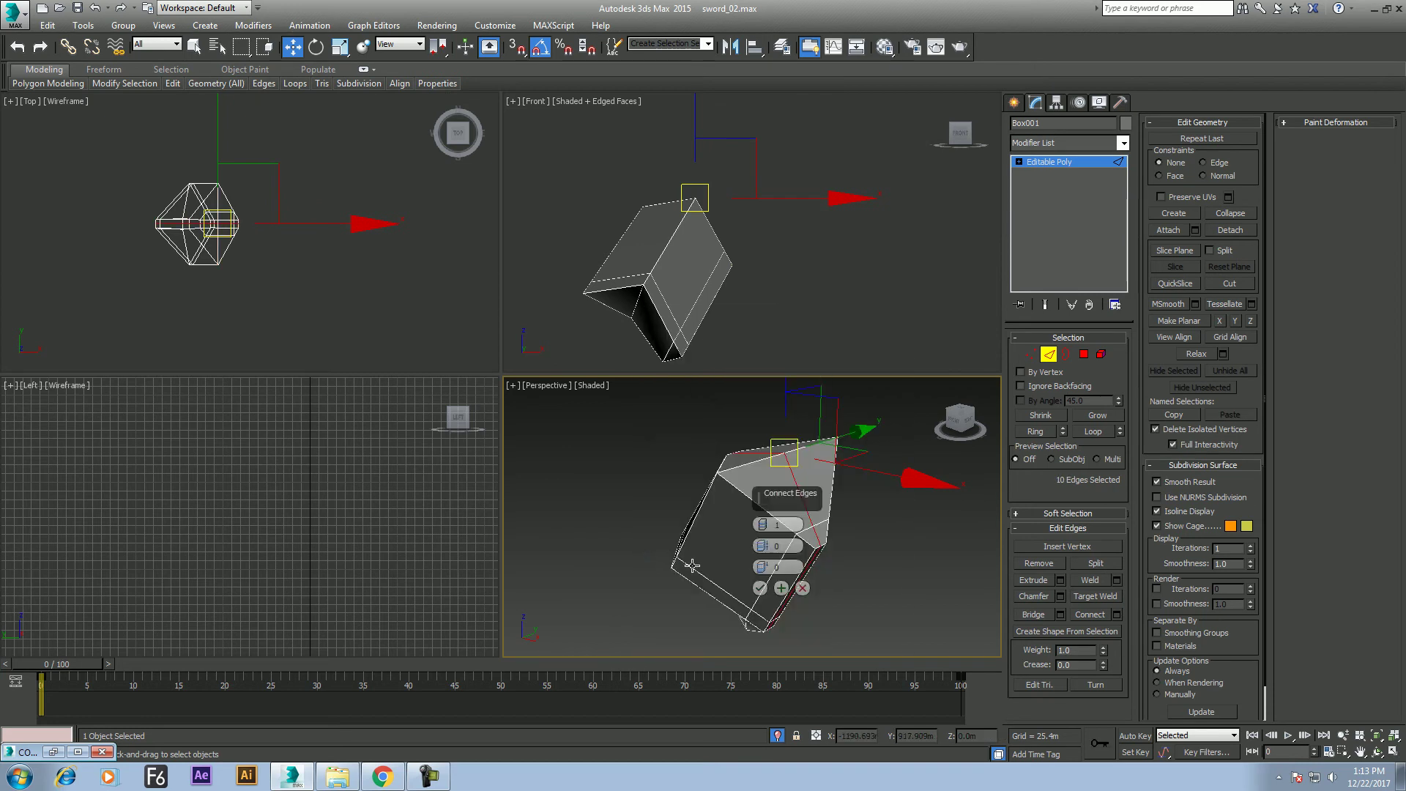
{"action": "left_click", "coordinate": [758, 589]}
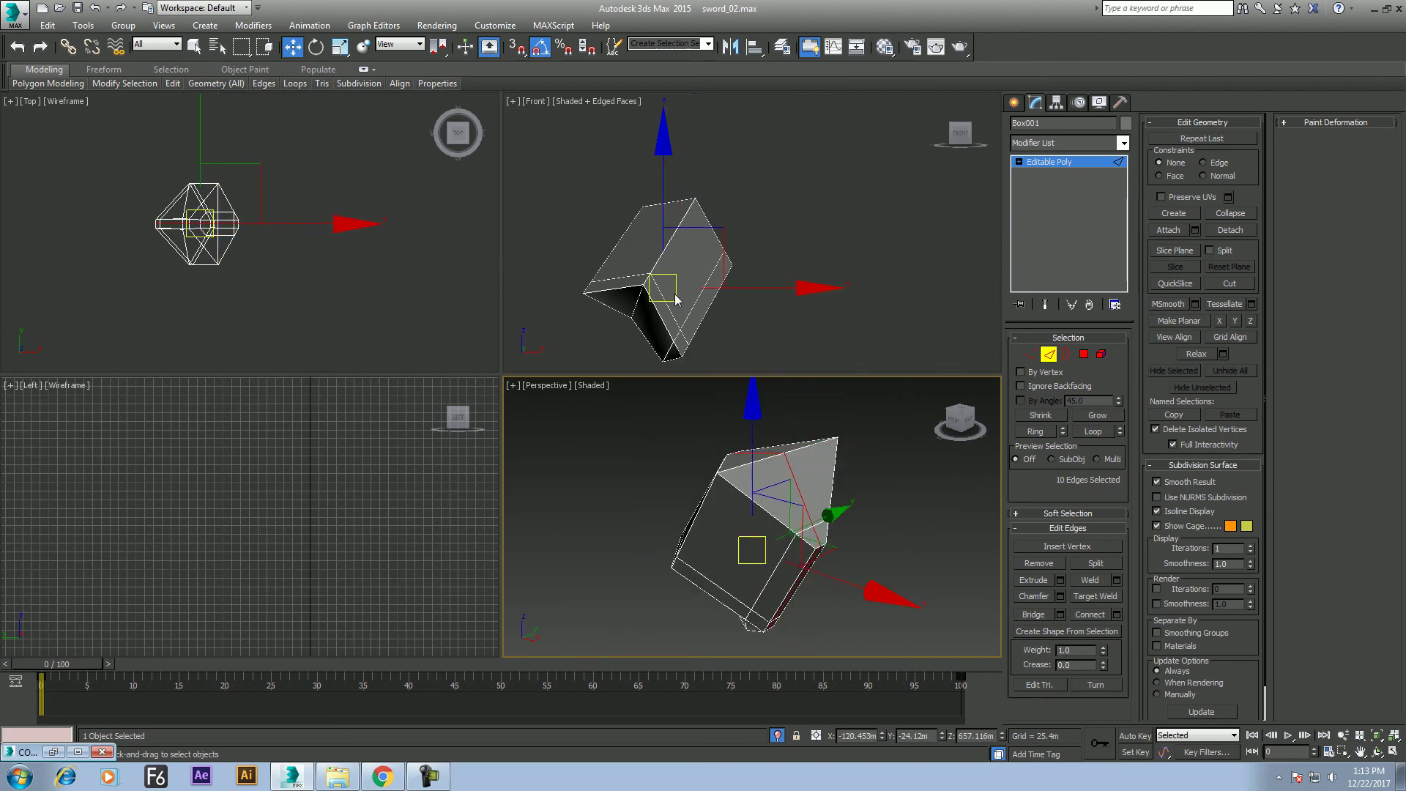
Check the faces at the guard's end, then Unhide All to restore the sword pieces
{"action": "scroll", "coordinate": [336, 229], "scroll_direction": "up", "scroll_amount": 4}
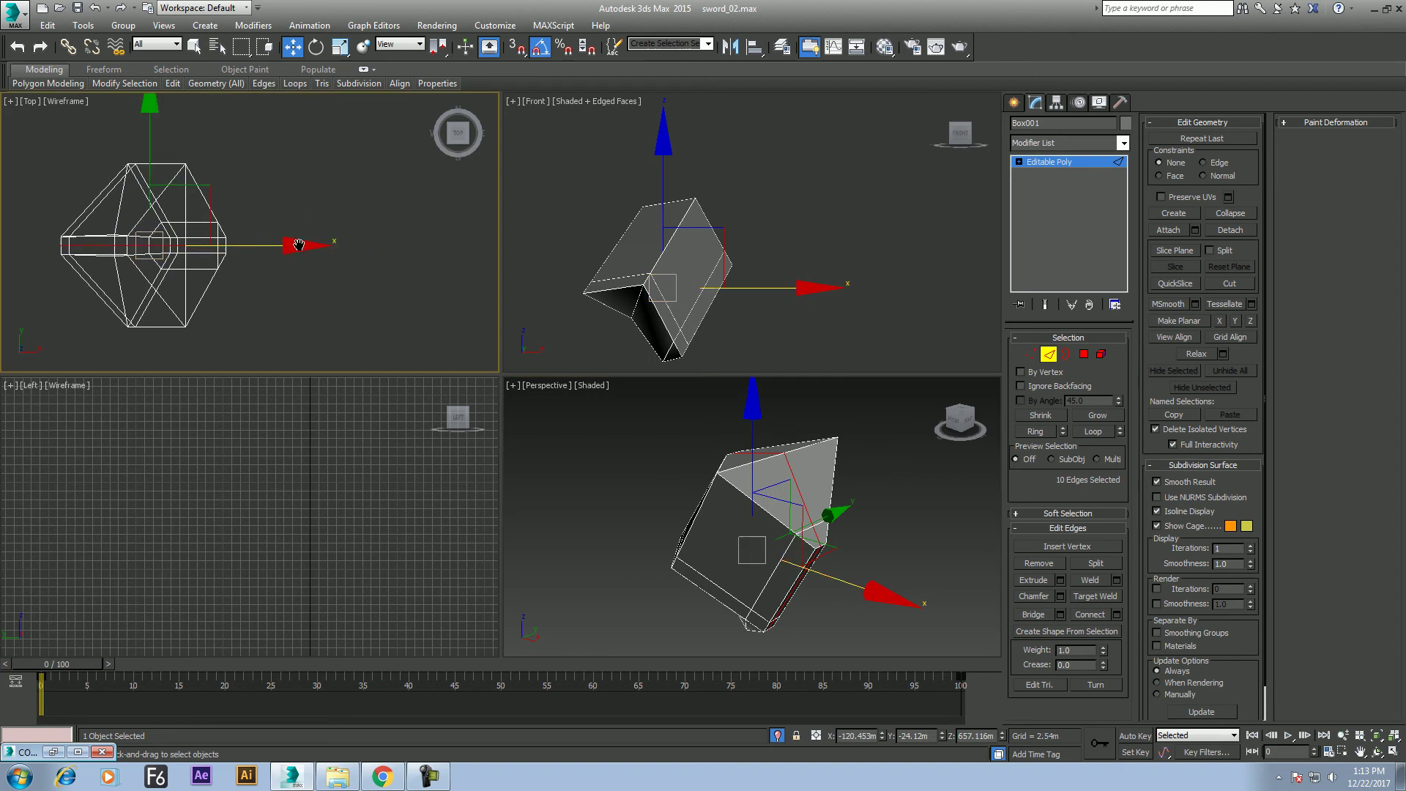
{"action": "left_click", "coordinate": [1084, 355]}
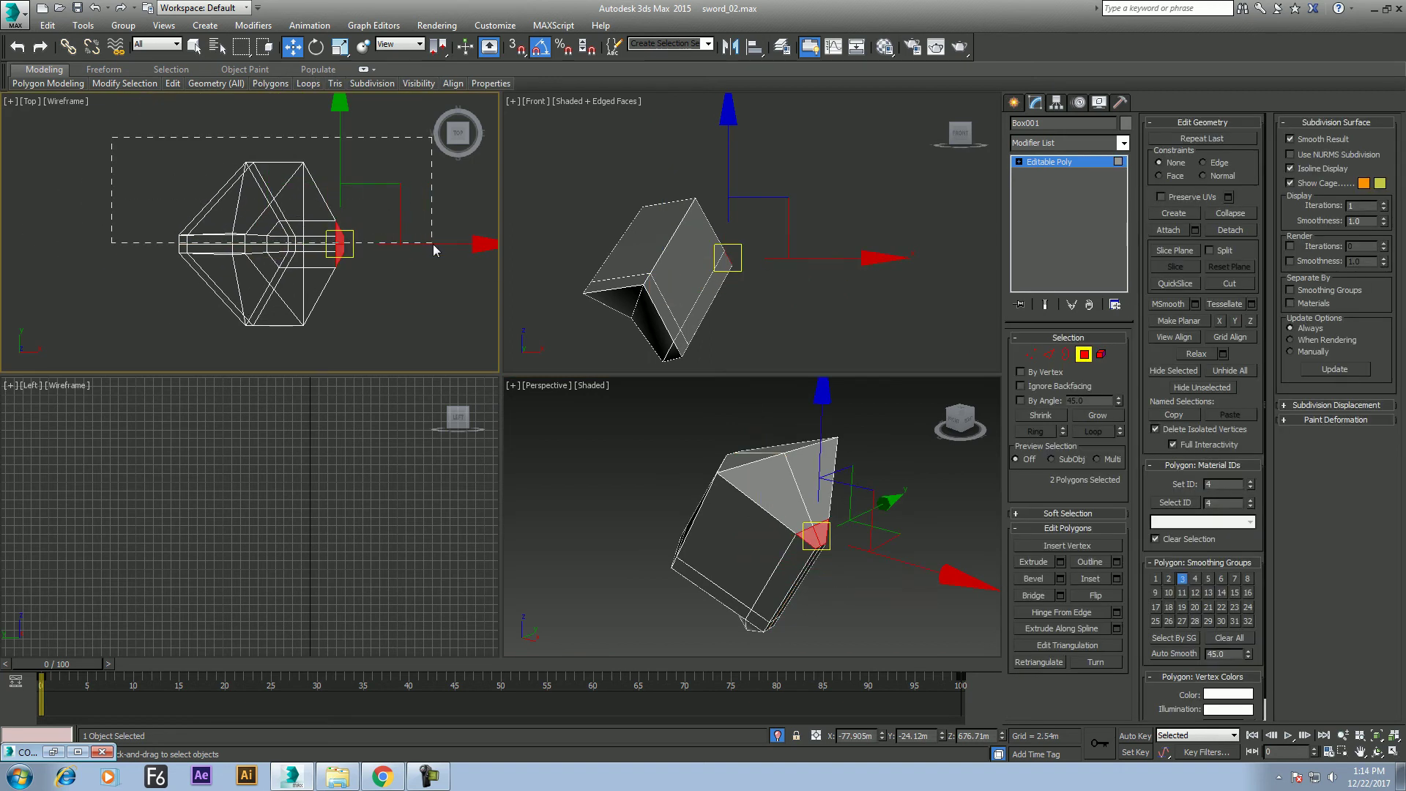
{"action": "left_click_drag", "start_coordinate": [433, 244], "coordinate": [437, 242]}
{"action": "left_click", "coordinate": [438, 284]}
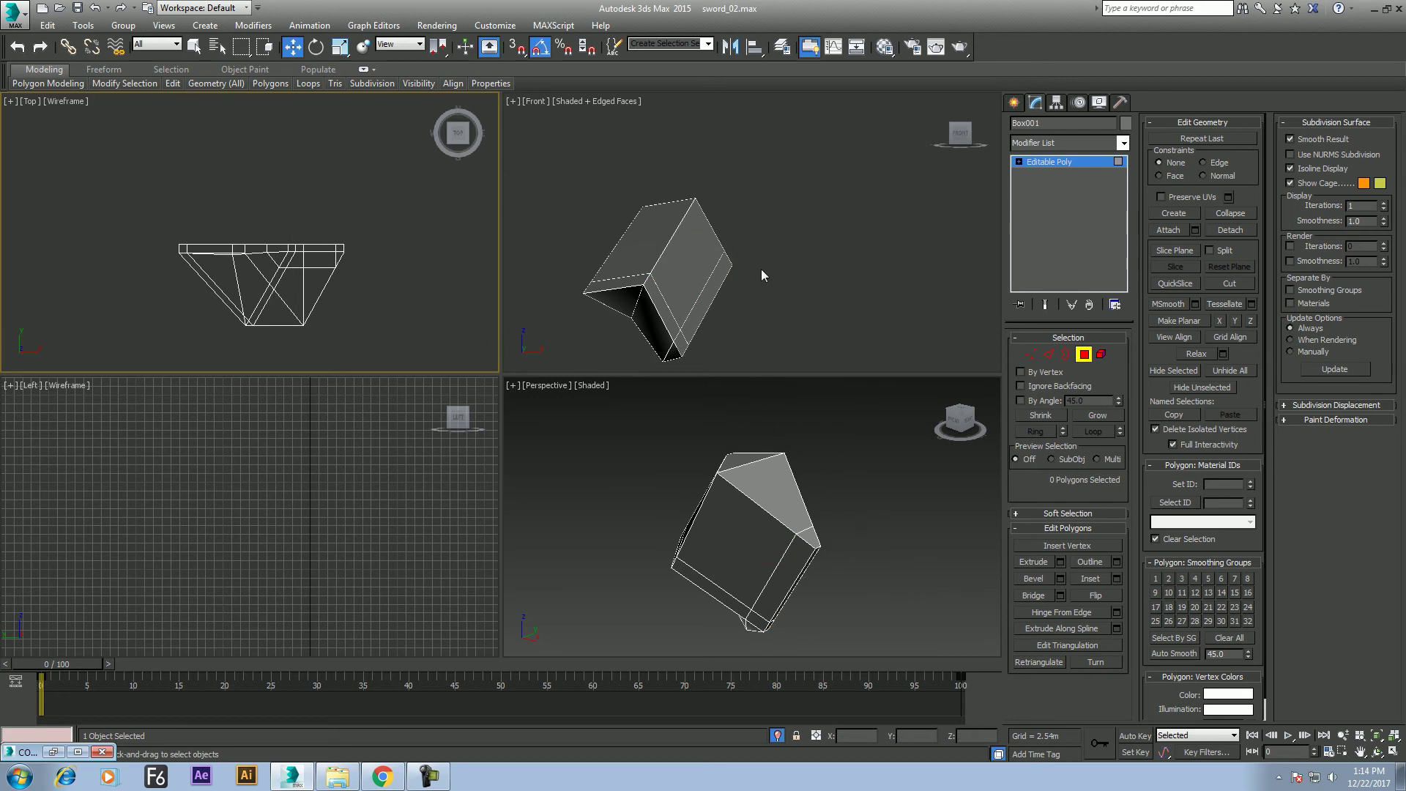
{"action": "right_click", "coordinate": [780, 217]}
{"action": "left_click", "coordinate": [809, 140]}
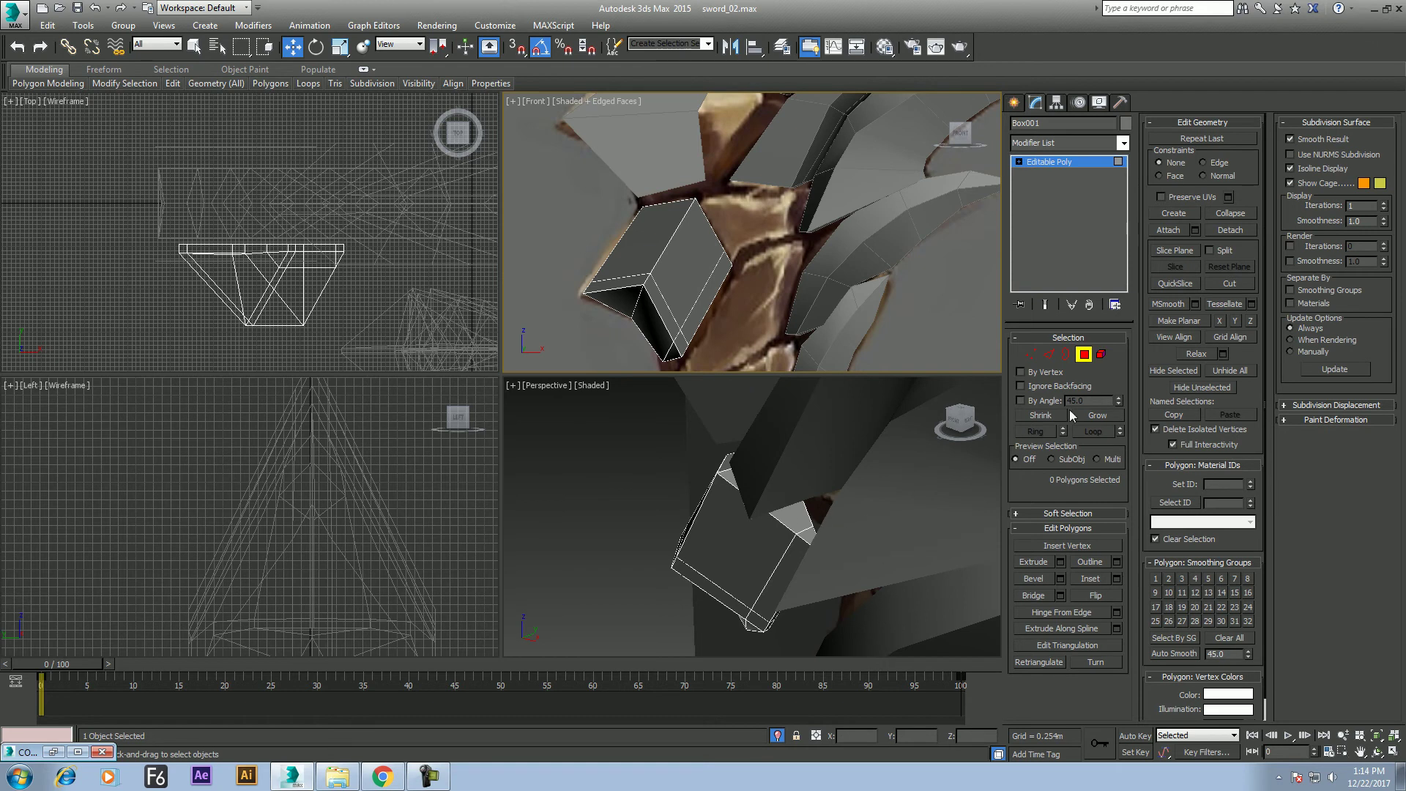
Select several faces on the guard block while orbiting, then clear the selection
{"action": "left_click", "coordinate": [794, 517]}
{"action": "left_click", "coordinate": [809, 533], "text": "ctrl"}
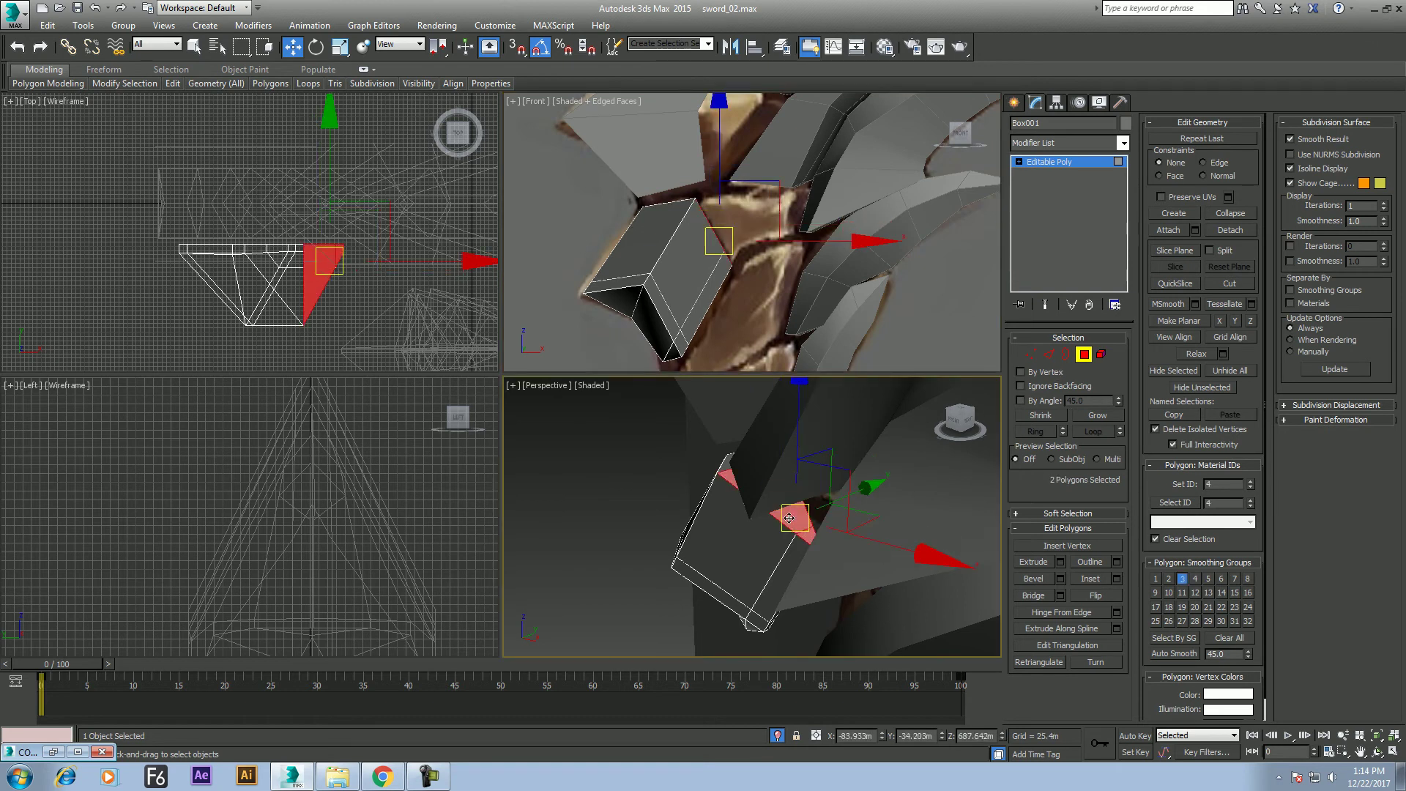
{"action": "key", "text": "alt"}
{"action": "left_click", "coordinate": [1378, 754]}
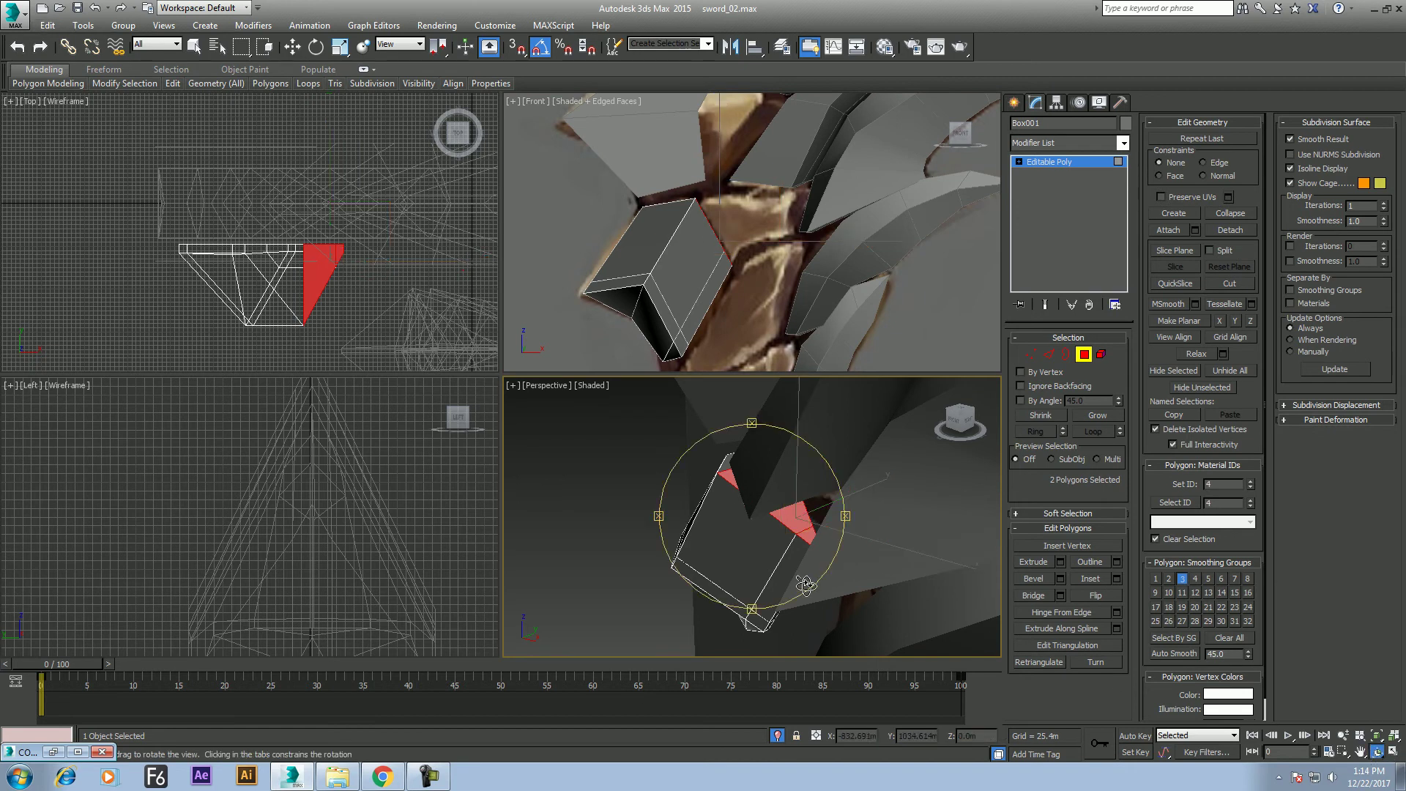
{"action": "left_click_drag", "start_coordinate": [813, 512], "coordinate": [784, 552]}
{"action": "left_click", "coordinate": [748, 485], "text": "ctrl"}
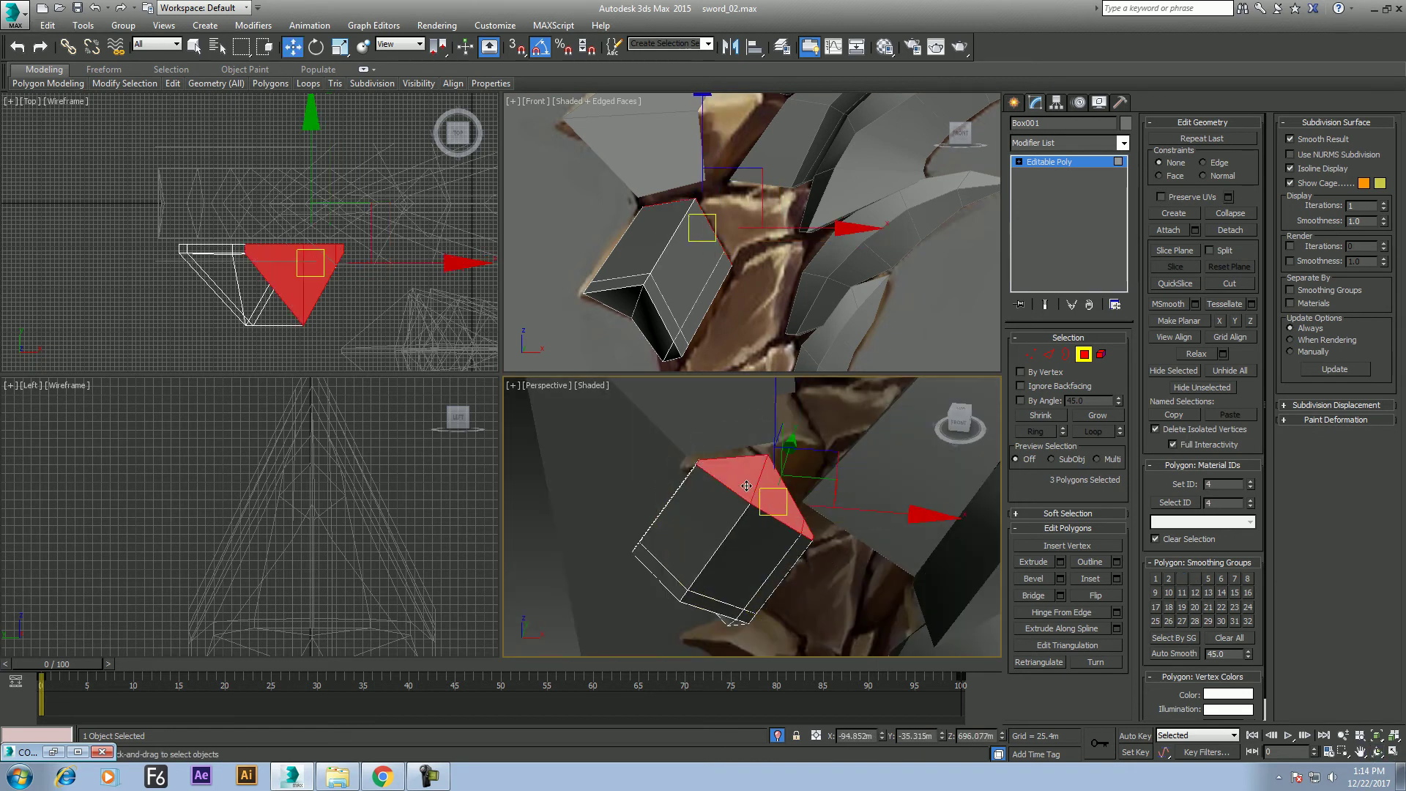
{"action": "key", "text": "ctrl+d"}
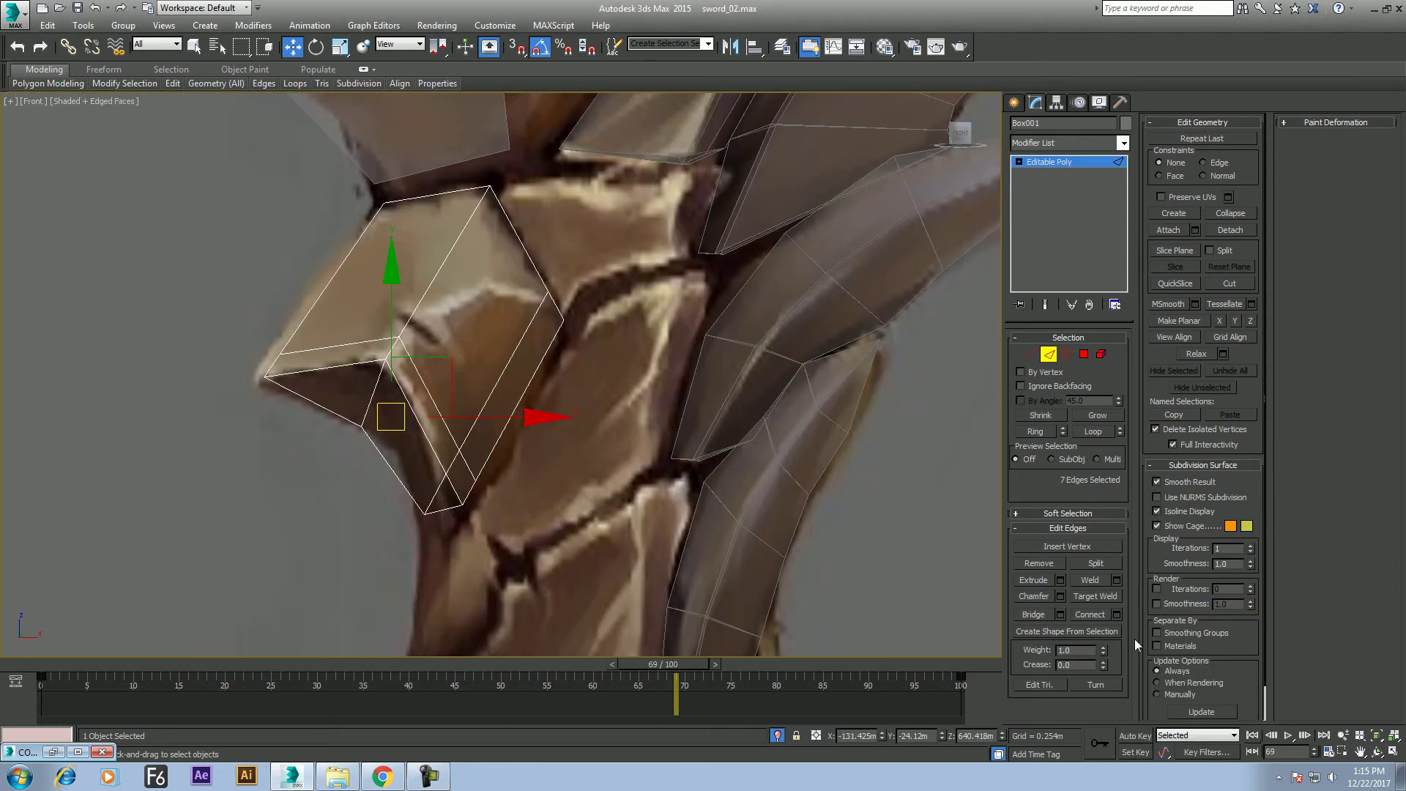
Shift-extrude the guard's end edge into new faces toward the blade and add a Swift Loop across them
{"action": "left_click", "coordinate": [521, 244]}
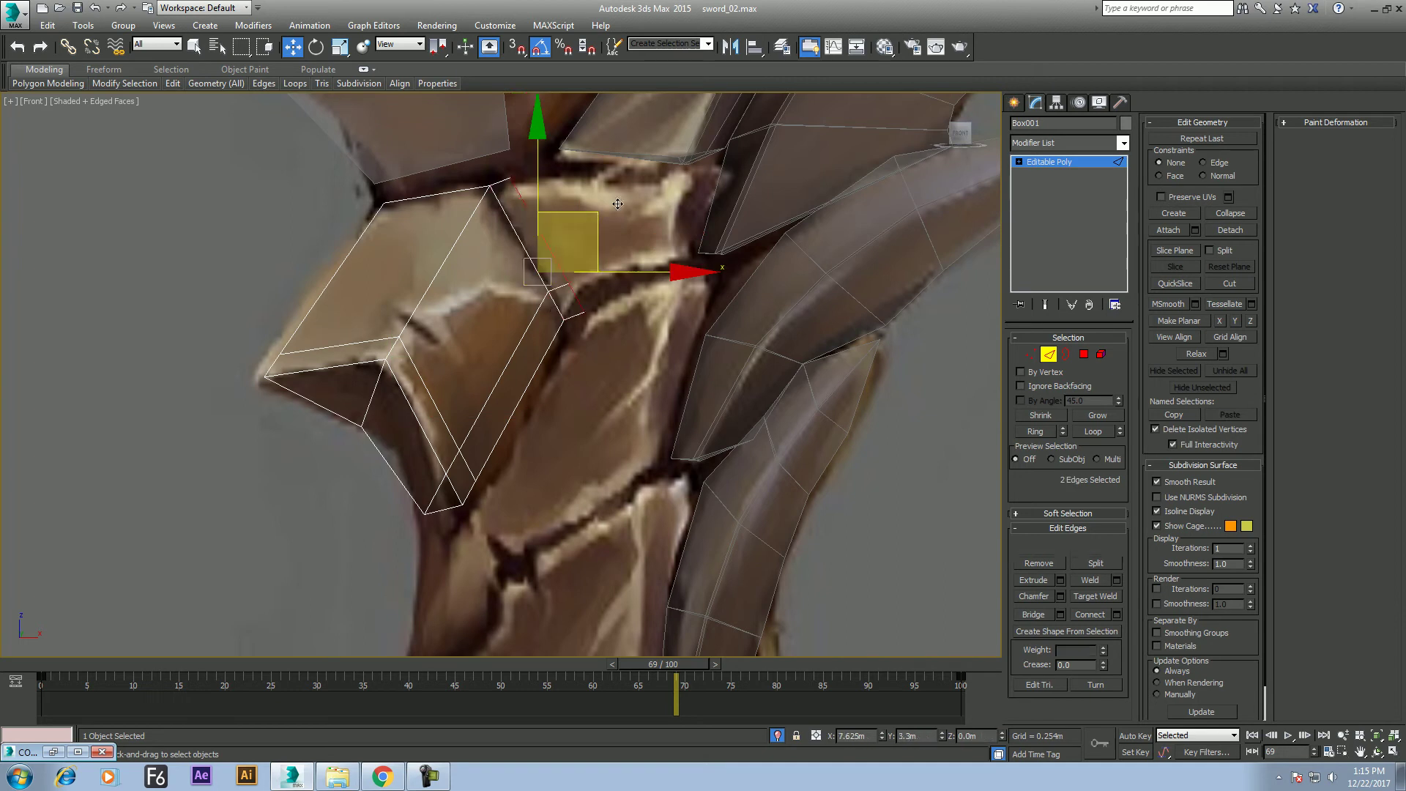
{"action": "left_click_drag", "start_coordinate": [568, 238], "coordinate": [718, 167], "text": "shift"}
{"action": "left_click_drag", "start_coordinate": [567, 242], "coordinate": [724, 200]}
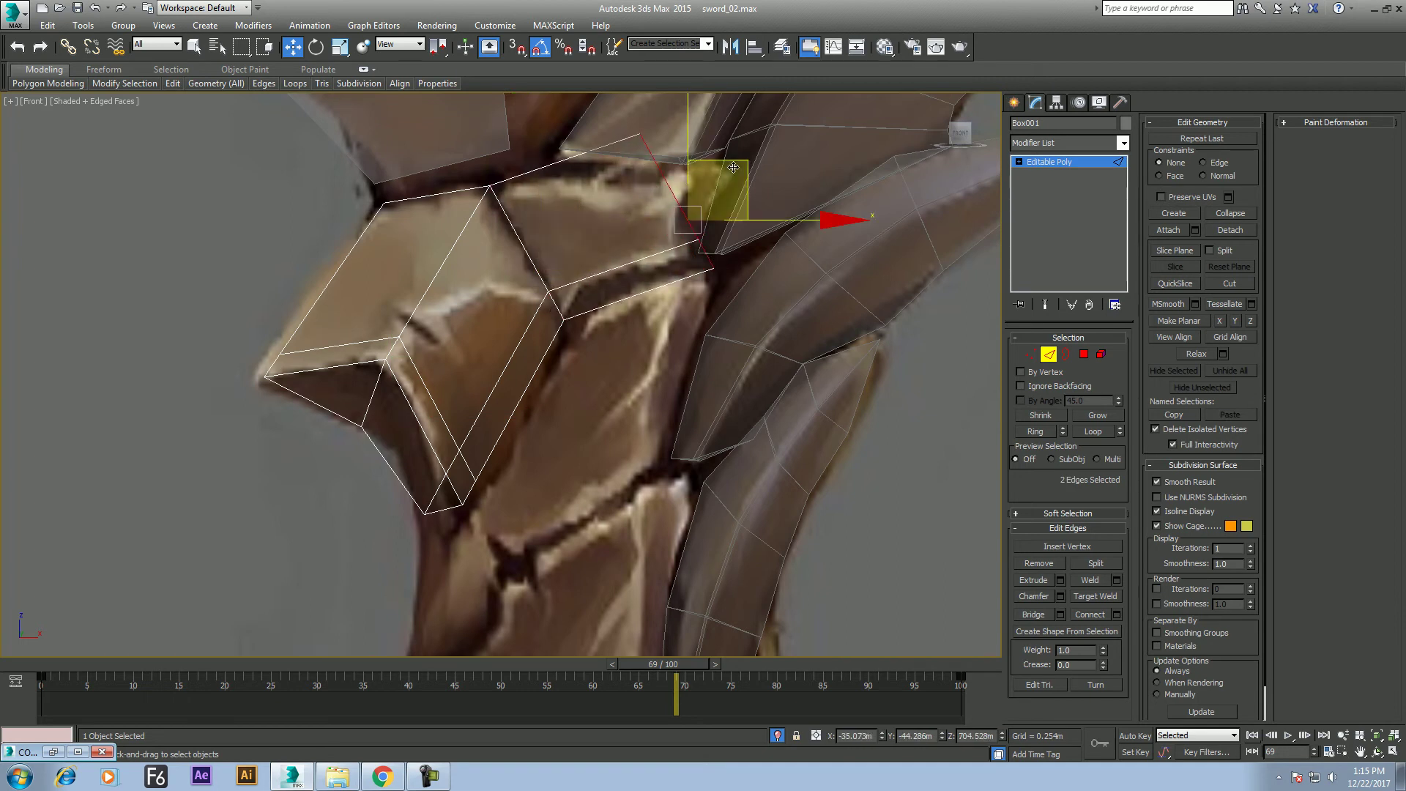
{"action": "middle_click_drag", "start_coordinate": [631, 279], "coordinate": [631, 348]}
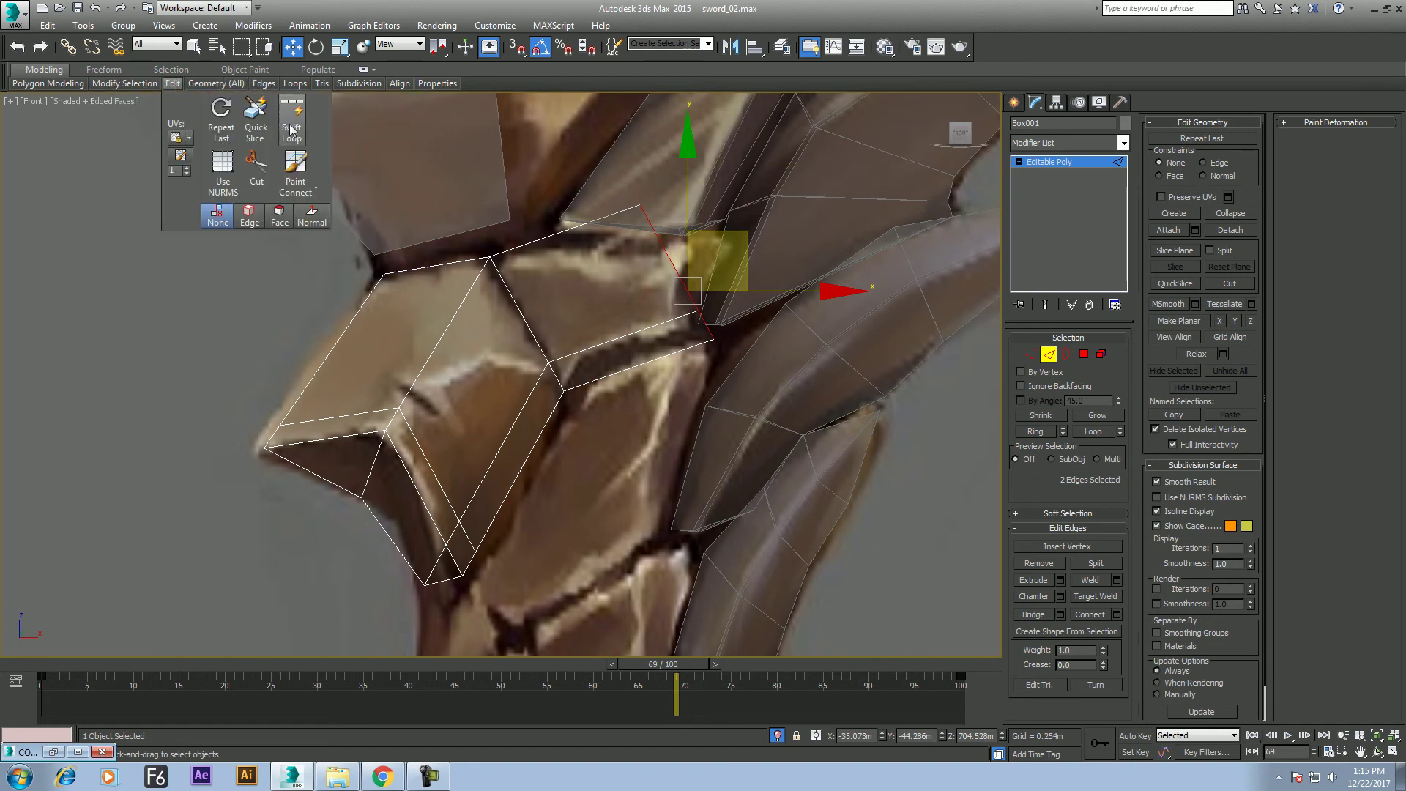
{"action": "left_click", "coordinate": [292, 118]}
{"action": "left_click", "coordinate": [620, 325]}
{"action": "right_click", "coordinate": [547, 297]}
Move vertices on the new faces, including the upper corner, to match the painted guard
{"action": "left_click", "coordinate": [562, 231]}
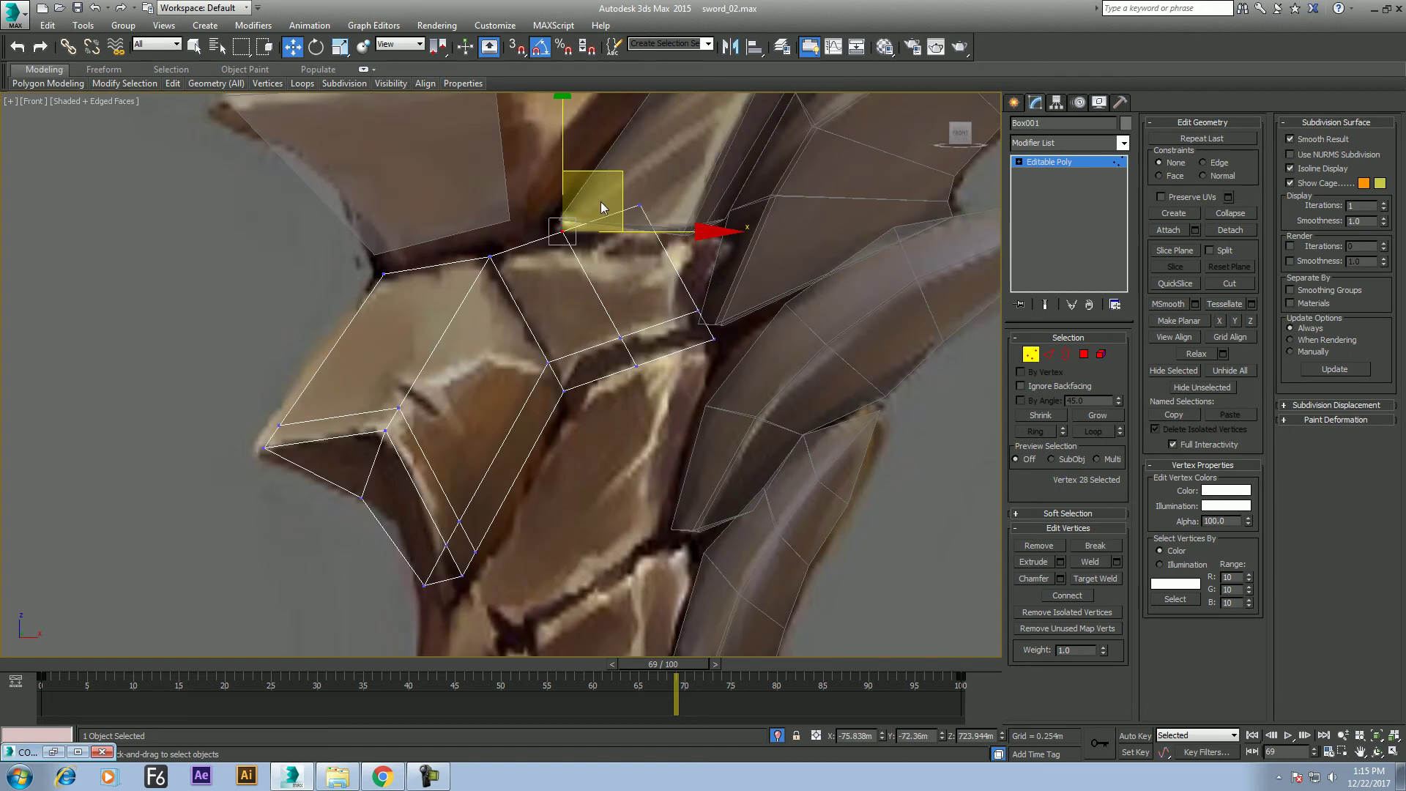
{"action": "key", "text": "F3"}
{"action": "key", "text": "F3"}
{"action": "left_click_drag", "start_coordinate": [613, 176], "coordinate": [613, 183]}
{"action": "left_click", "coordinate": [639, 206]}
{"action": "left_click_drag", "start_coordinate": [699, 147], "coordinate": [745, 183]}
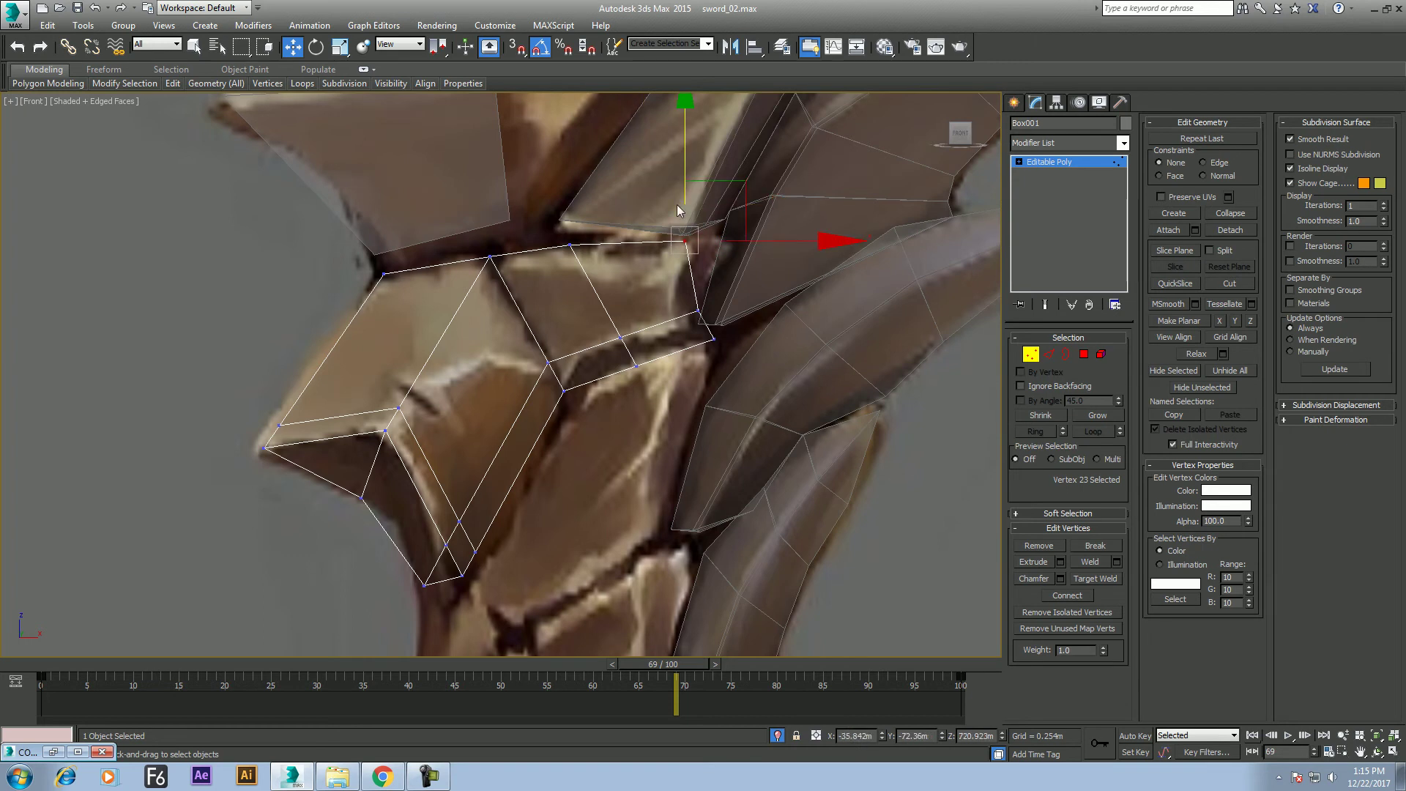
{"action": "left_click", "coordinate": [571, 243]}
{"action": "left_click_drag", "start_coordinate": [588, 188], "coordinate": [573, 176]}
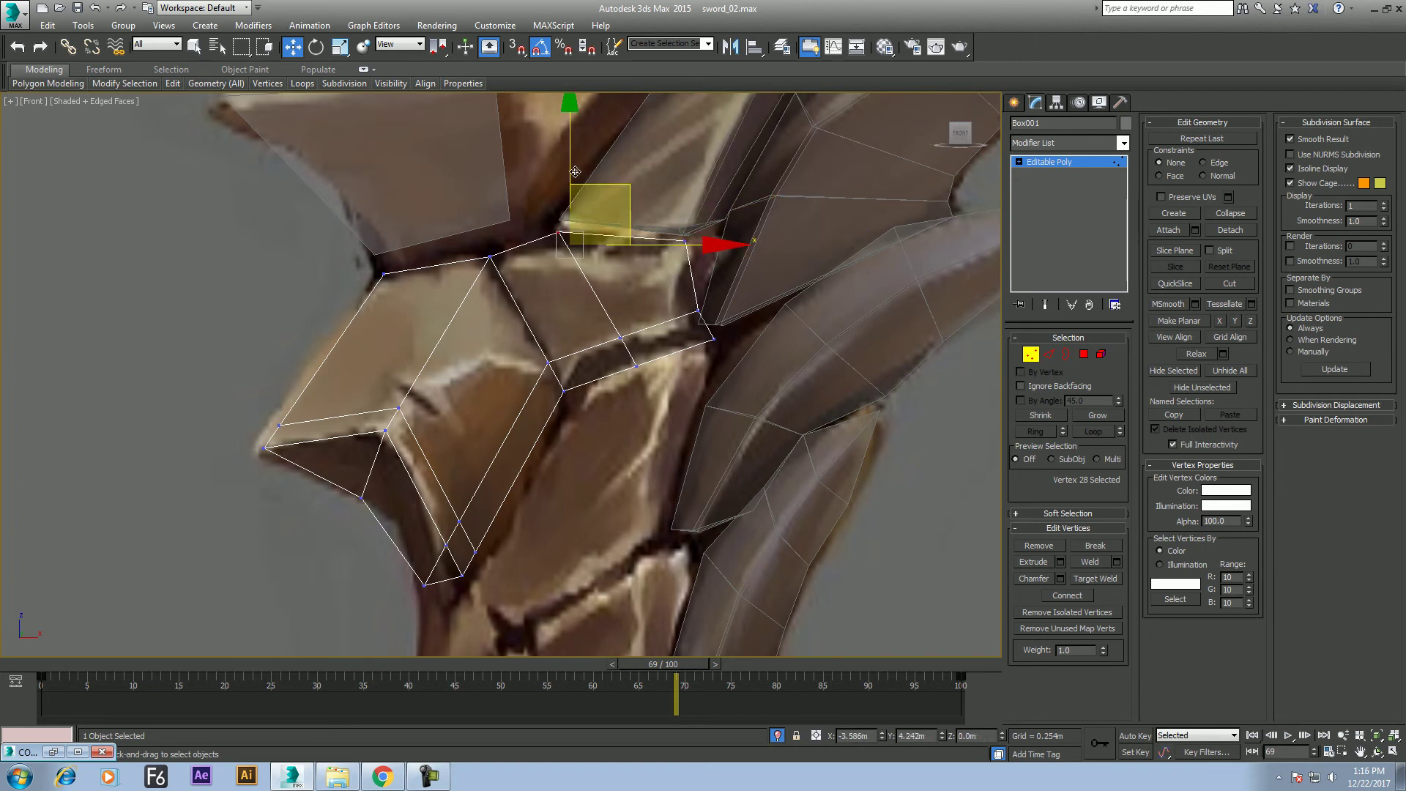
Shift pairs of guard vertices left so the shape follows the painted outline
{"action": "middle_click_drag", "start_coordinate": [651, 372], "coordinate": [630, 309]}
{"action": "scroll", "coordinate": [630, 309], "scroll_direction": "up", "scroll_amount": 3}
{"action": "left_click_drag", "start_coordinate": [630, 264], "coordinate": [568, 350]}
{"action": "mouse_move", "coordinate": [663, 242]}
{"action": "left_mouse_down"}
{"action": "mouse_move", "coordinate": [514, 298]}
{"action": "mouse_move", "coordinate": [534, 293]}
{"action": "left_mouse_up"}
{"action": "left_click", "coordinate": [550, 283]}
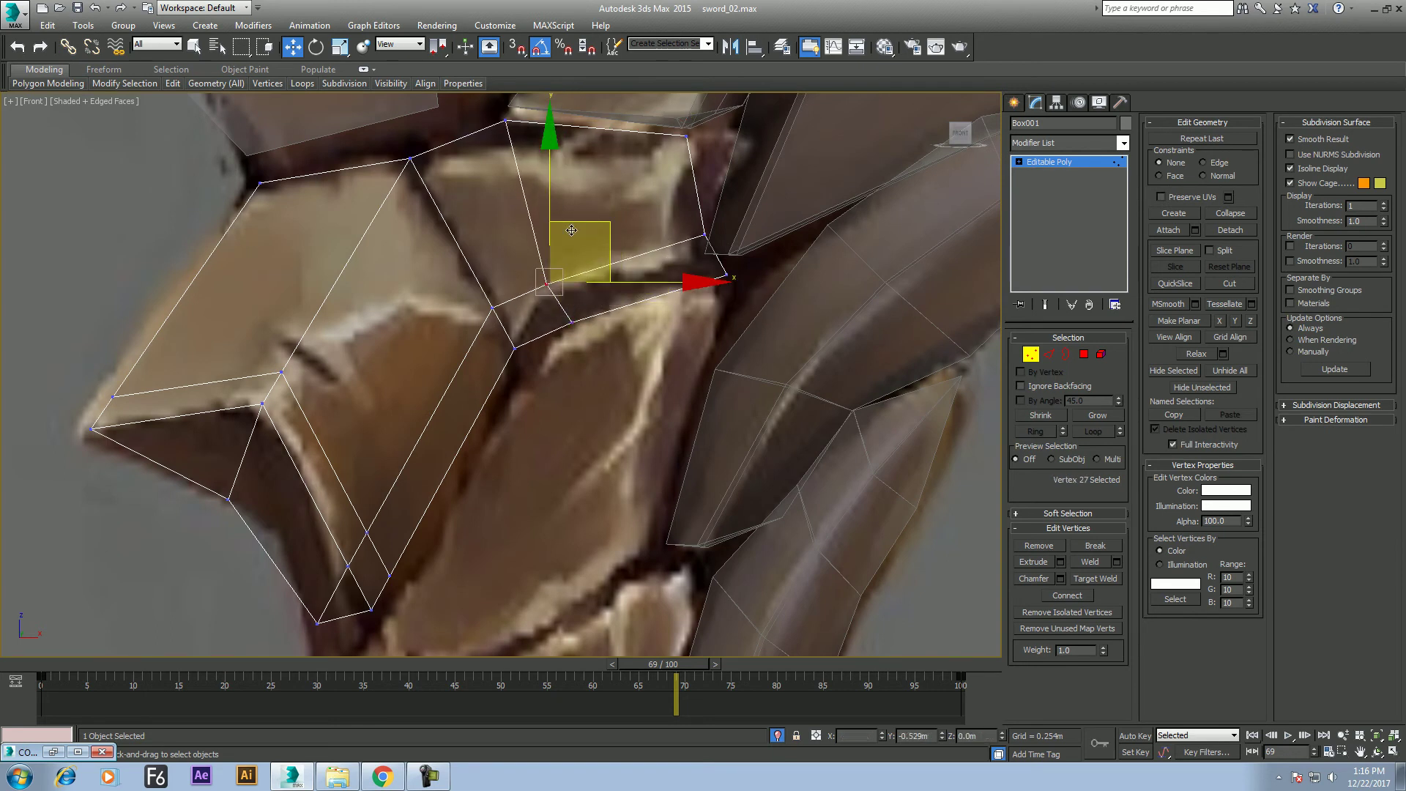
{"action": "left_click_drag", "start_coordinate": [733, 228], "coordinate": [696, 282]}
{"action": "mouse_move", "coordinate": [727, 212]}
{"action": "left_mouse_down"}
{"action": "mouse_move", "coordinate": [709, 216]}
{"action": "mouse_move", "coordinate": [719, 195]}
{"action": "left_mouse_up"}
{"action": "left_click", "coordinate": [686, 240]}
Select the guard's whole edge loop and isolate it for vertex editing
{"action": "key", "text": "2"}
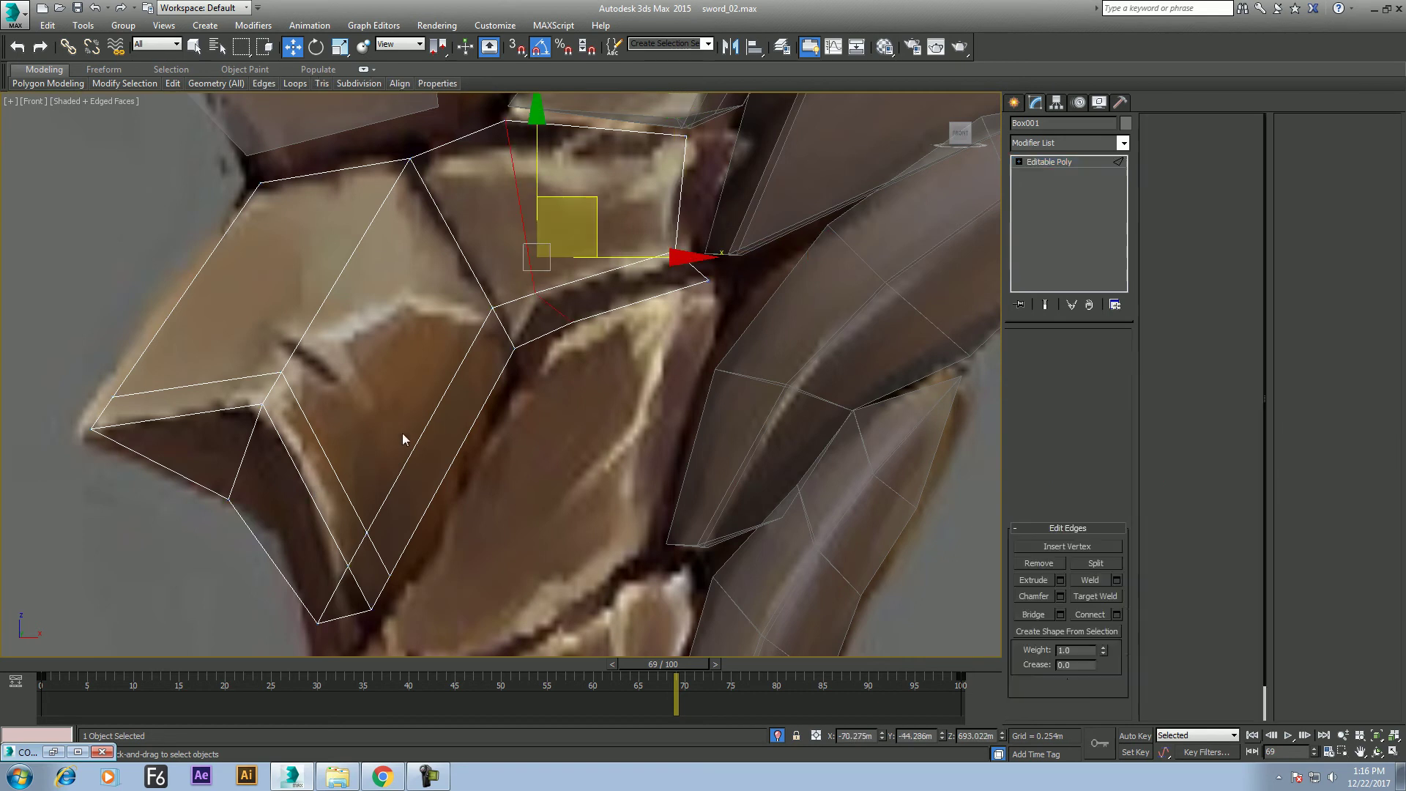
{"action": "double_click", "coordinate": [324, 452]}
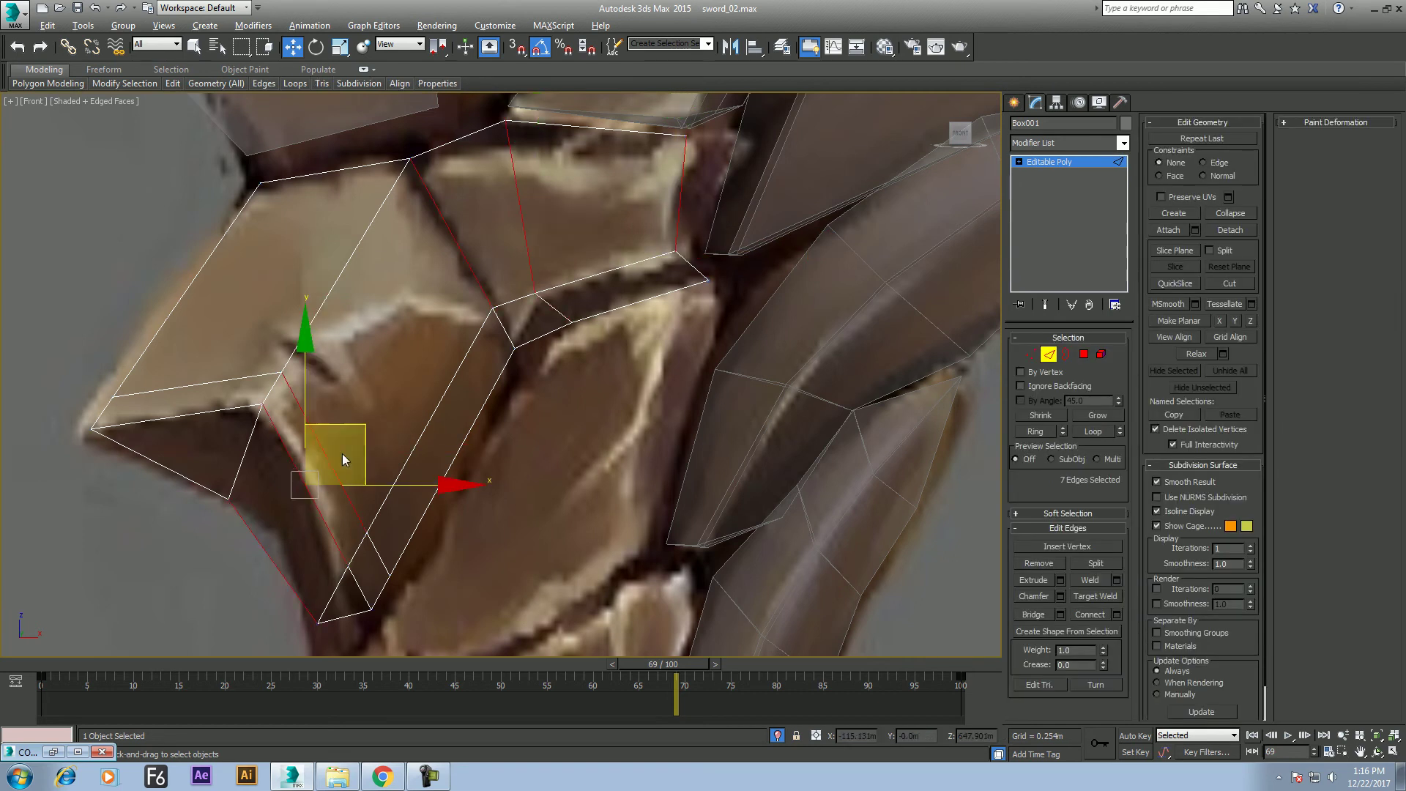
{"action": "key", "text": "alt+q"}
{"action": "key", "text": "alt+q"}
{"action": "key", "text": "1"}
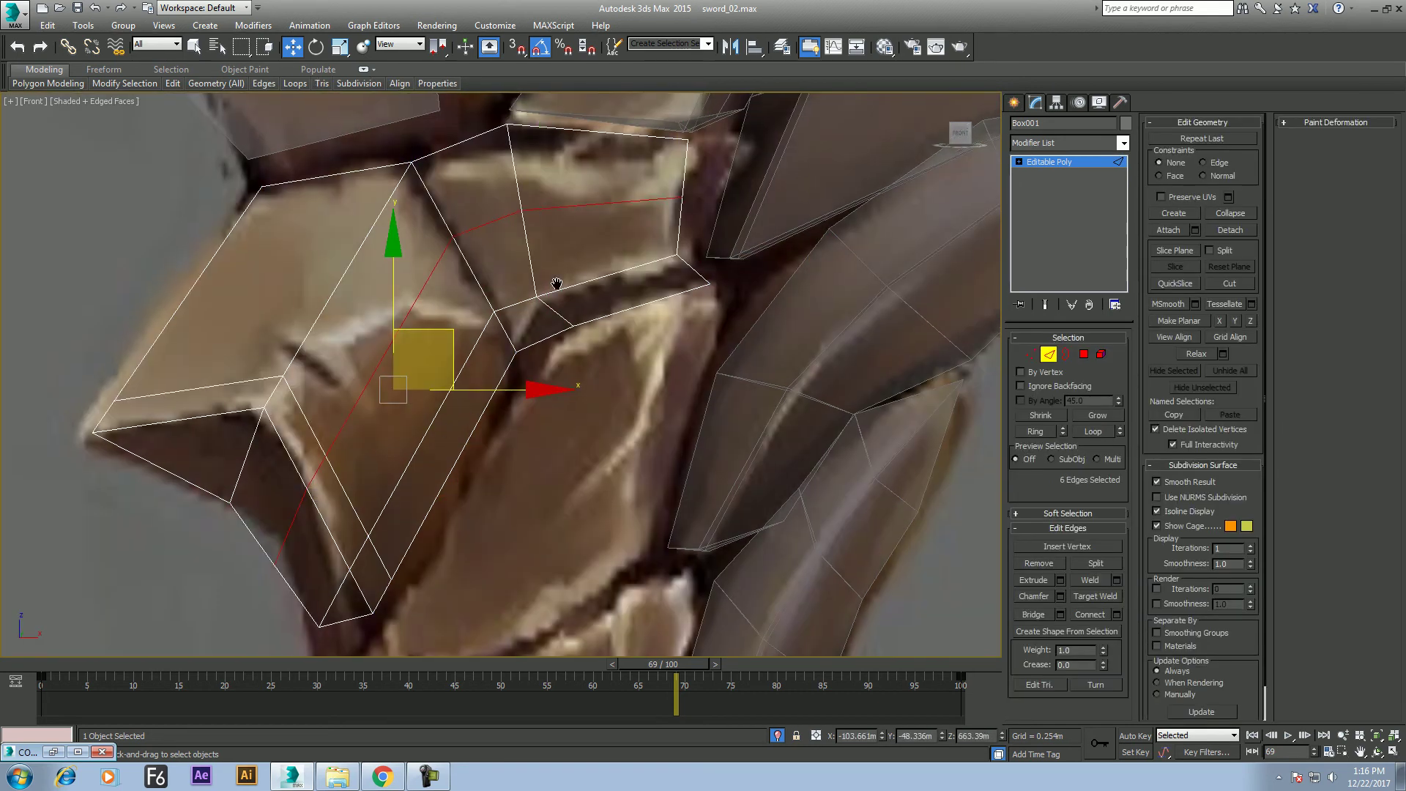
{"action": "scroll", "coordinate": [556, 289], "scroll_direction": "up", "scroll_amount": 2}
Adjust the tip and top corner vertices toward the painted guard outline
{"action": "left_click", "coordinate": [652, 330]}
{"action": "left_click", "coordinate": [668, 276]}
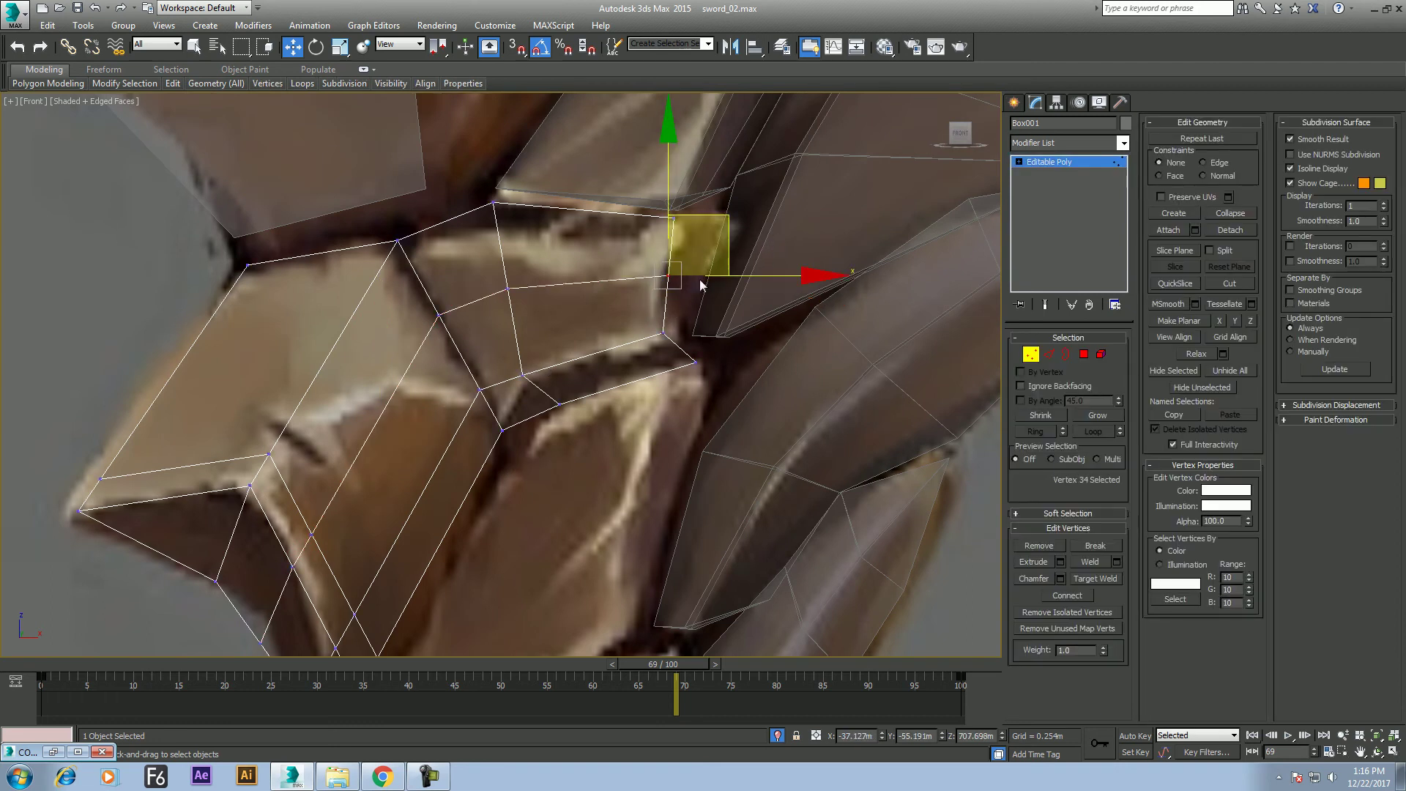
{"action": "left_click_drag", "start_coordinate": [716, 217], "coordinate": [704, 236]}
{"action": "middle_click_drag", "start_coordinate": [698, 248], "coordinate": [683, 306]}
{"action": "left_click", "coordinate": [657, 276]}
{"action": "left_click_drag", "start_coordinate": [699, 213], "coordinate": [701, 210]}
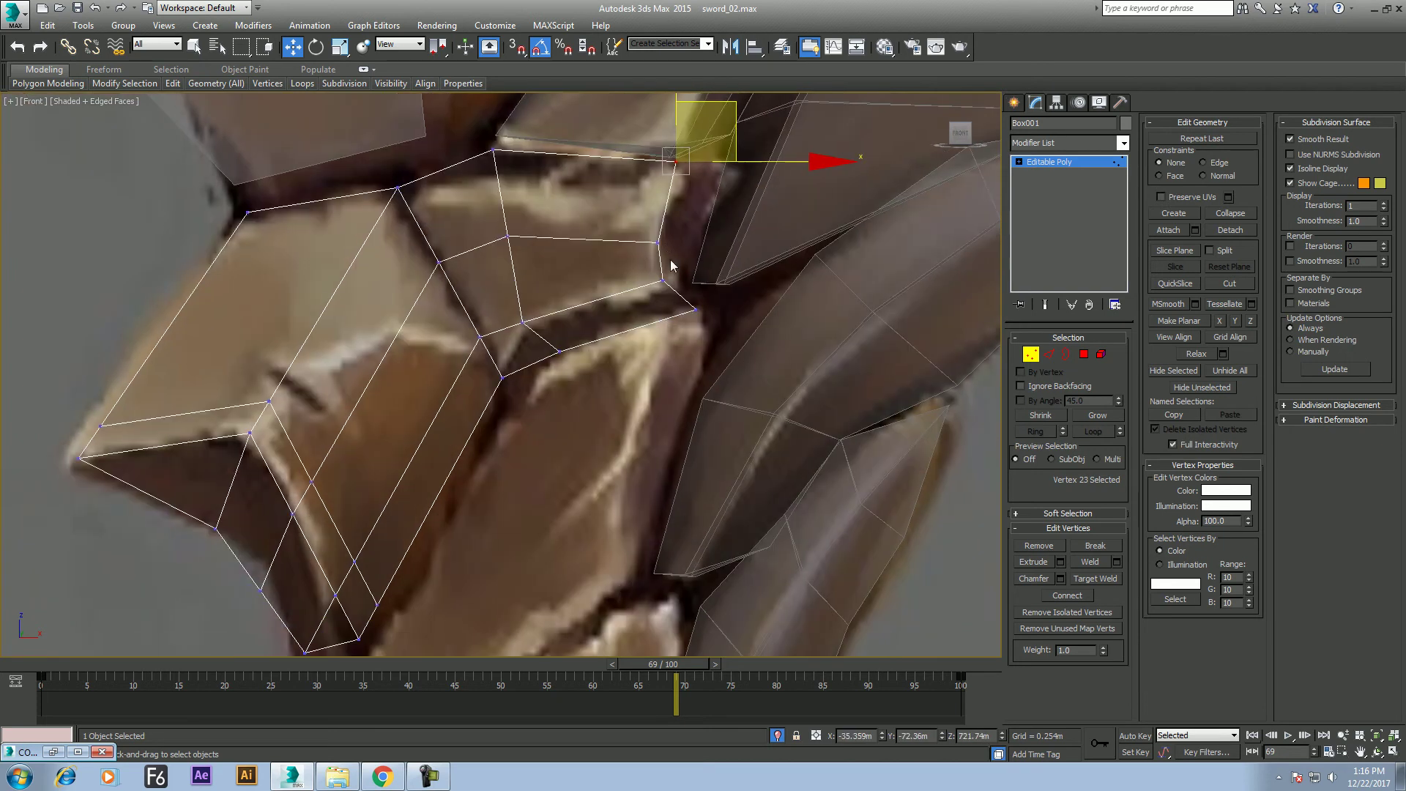
{"action": "middle_click_drag", "start_coordinate": [657, 389], "coordinate": [646, 368]}
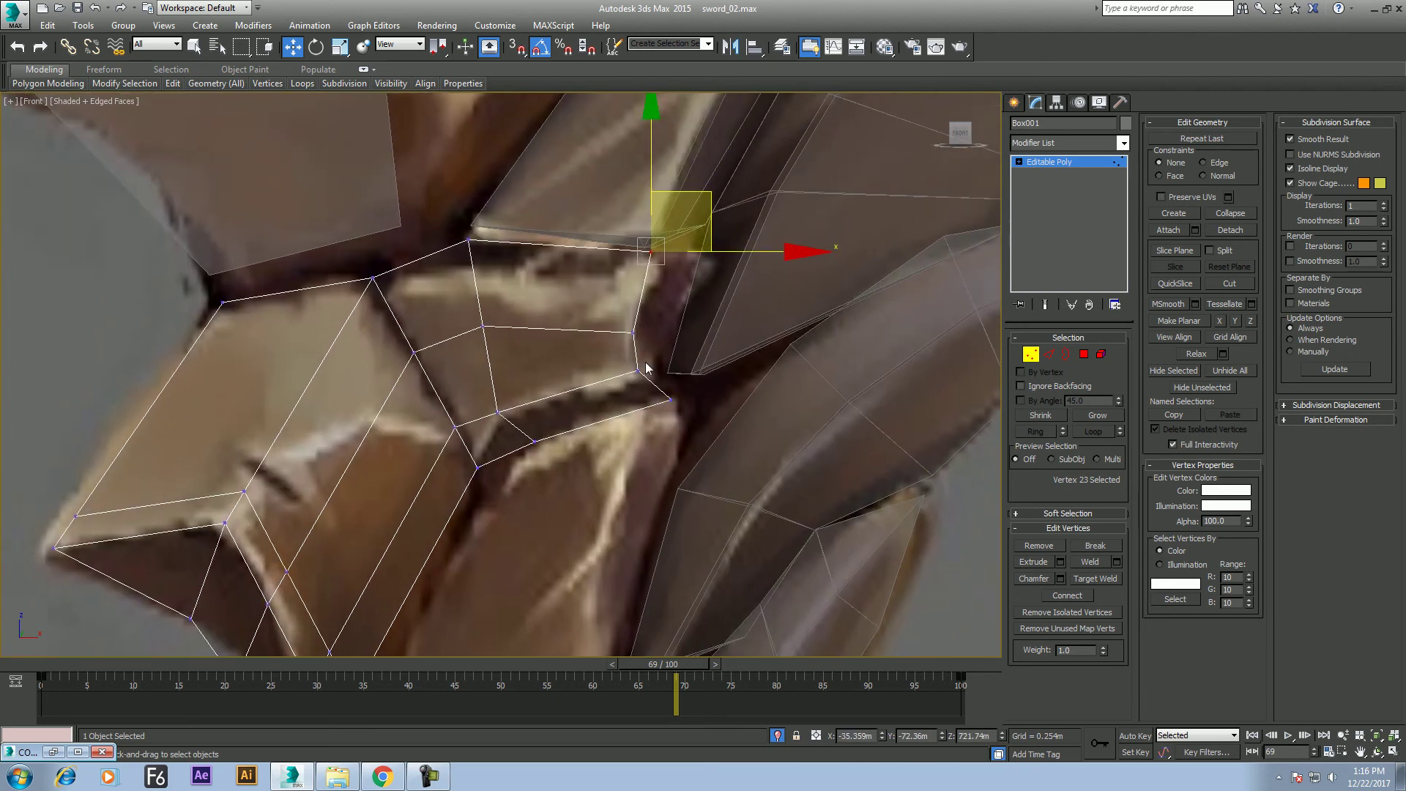
Select the two tip edges, restore the four-viewport layout, and pick the two tip vertices
{"action": "left_click", "coordinate": [1048, 354]}
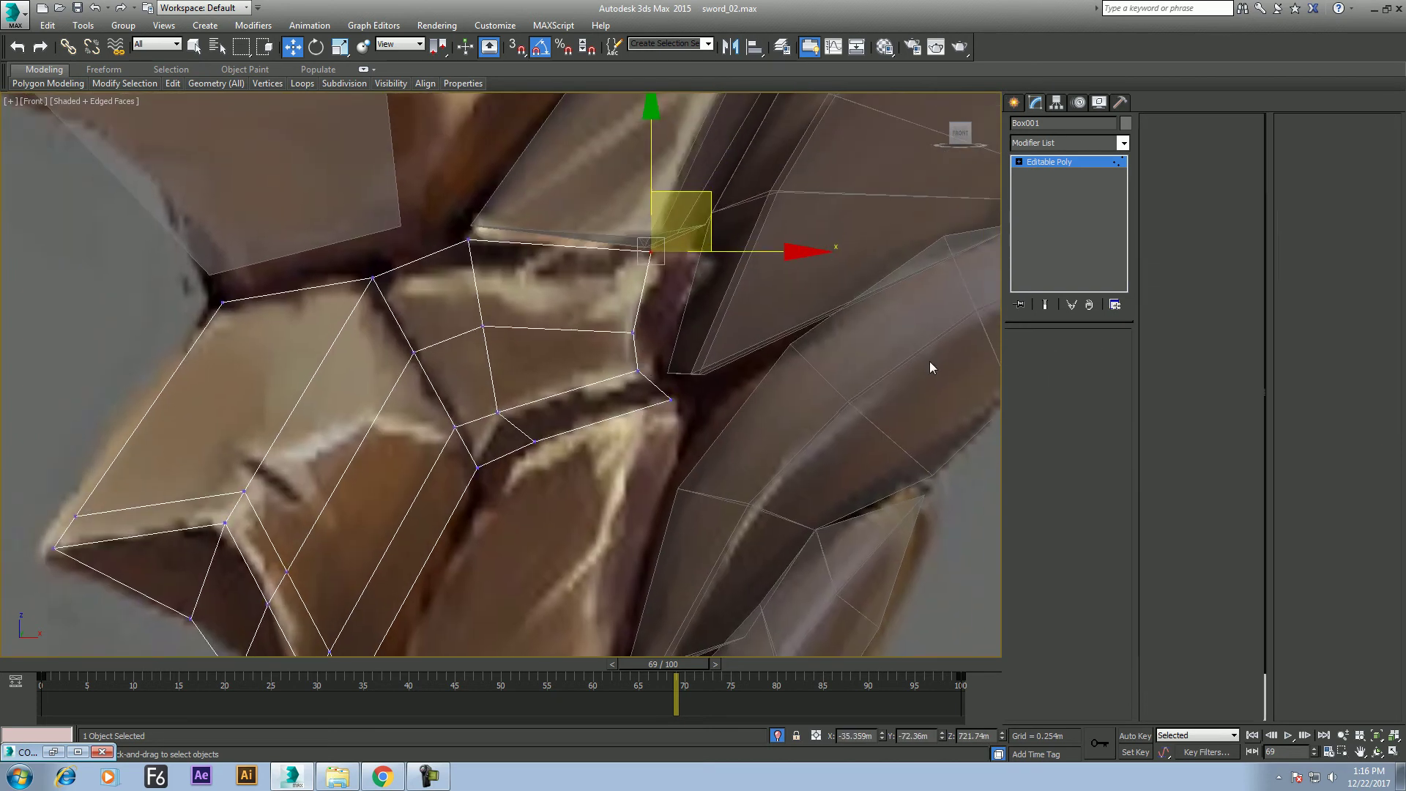
{"action": "left_click", "coordinate": [643, 294]}
{"action": "left_click", "coordinate": [637, 352], "text": "ctrl"}
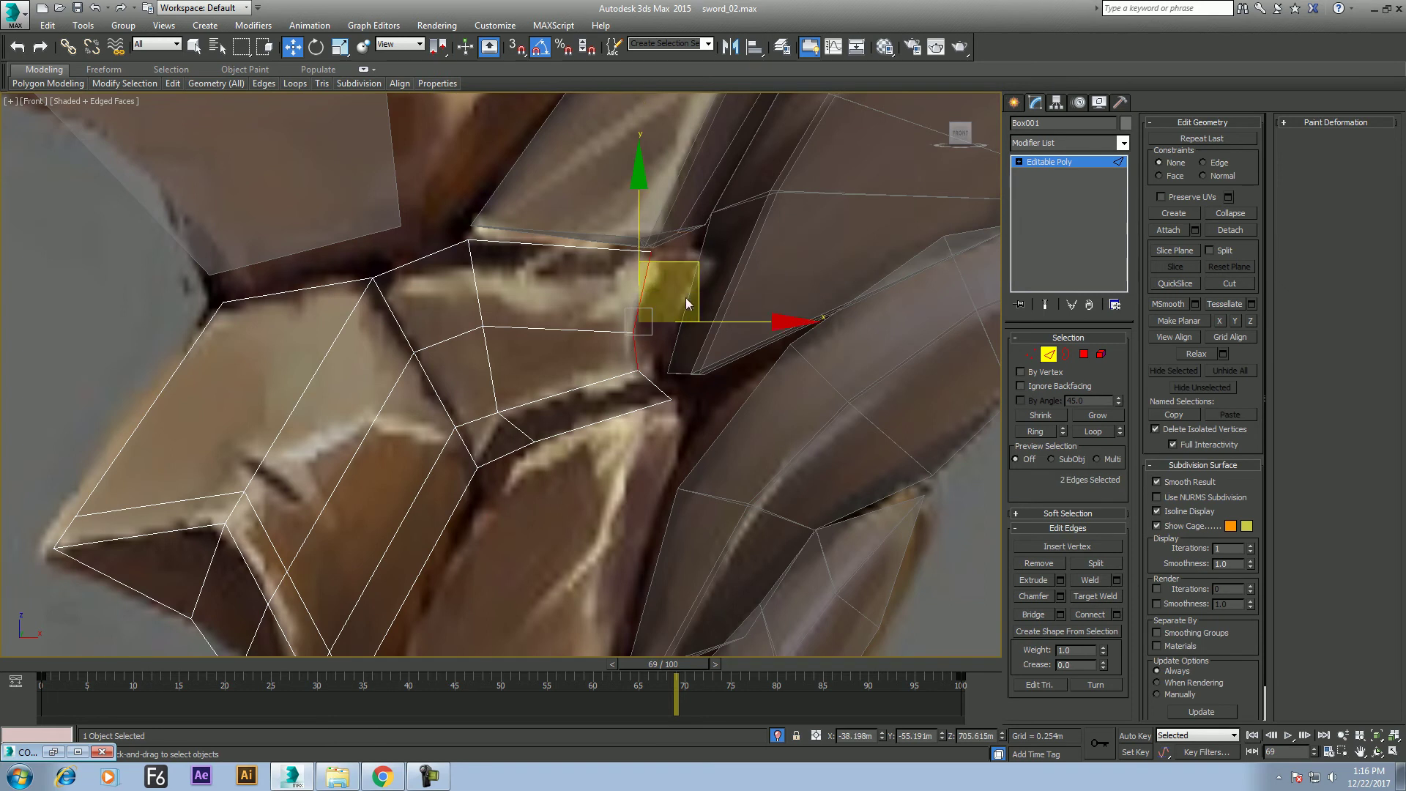
{"action": "scroll", "coordinate": [684, 265], "scroll_direction": "down", "scroll_amount": 3}
{"action": "key", "text": "alt+w"}
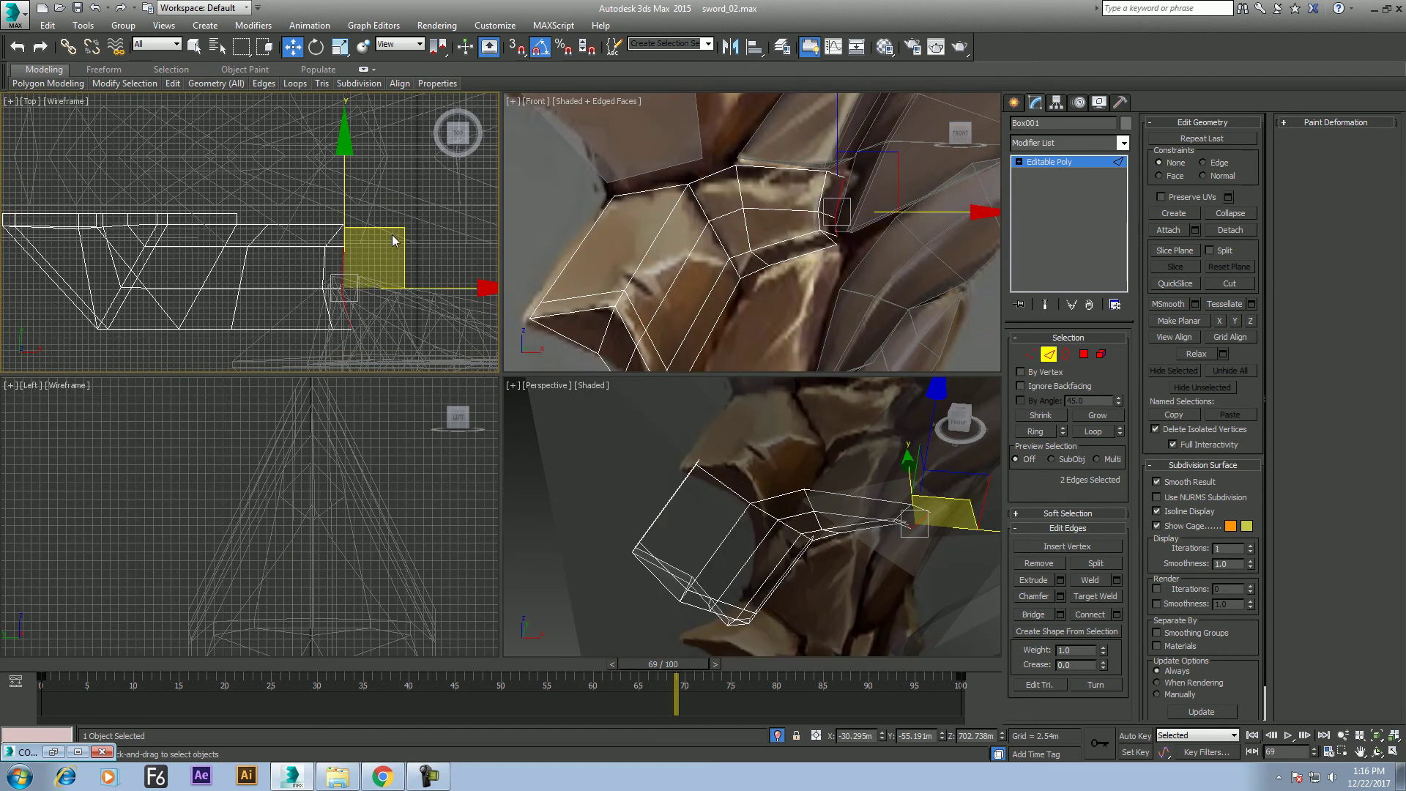
{"action": "scroll", "coordinate": [392, 240], "scroll_direction": "up", "scroll_amount": 2}
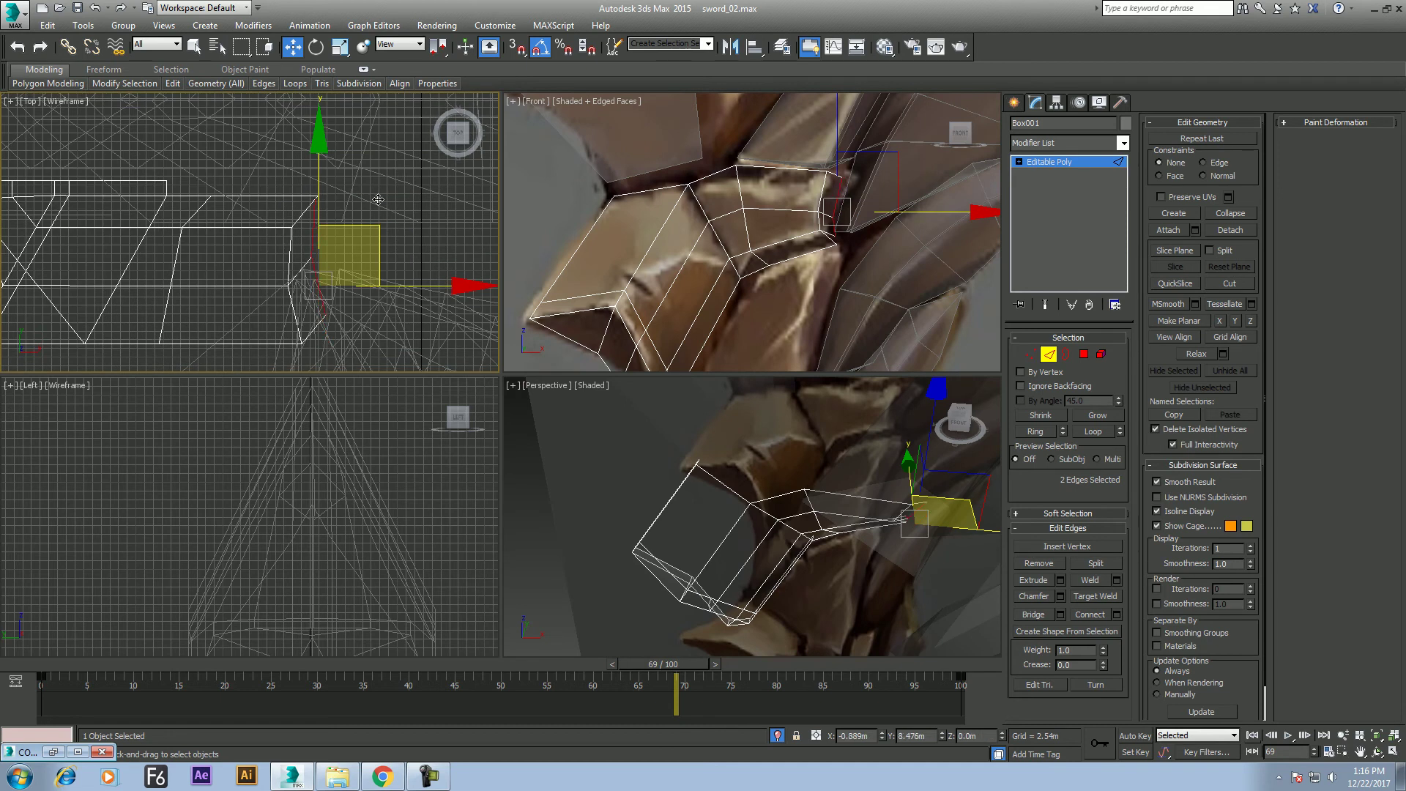
{"action": "scroll", "coordinate": [801, 195], "scroll_direction": "up", "scroll_amount": 2}
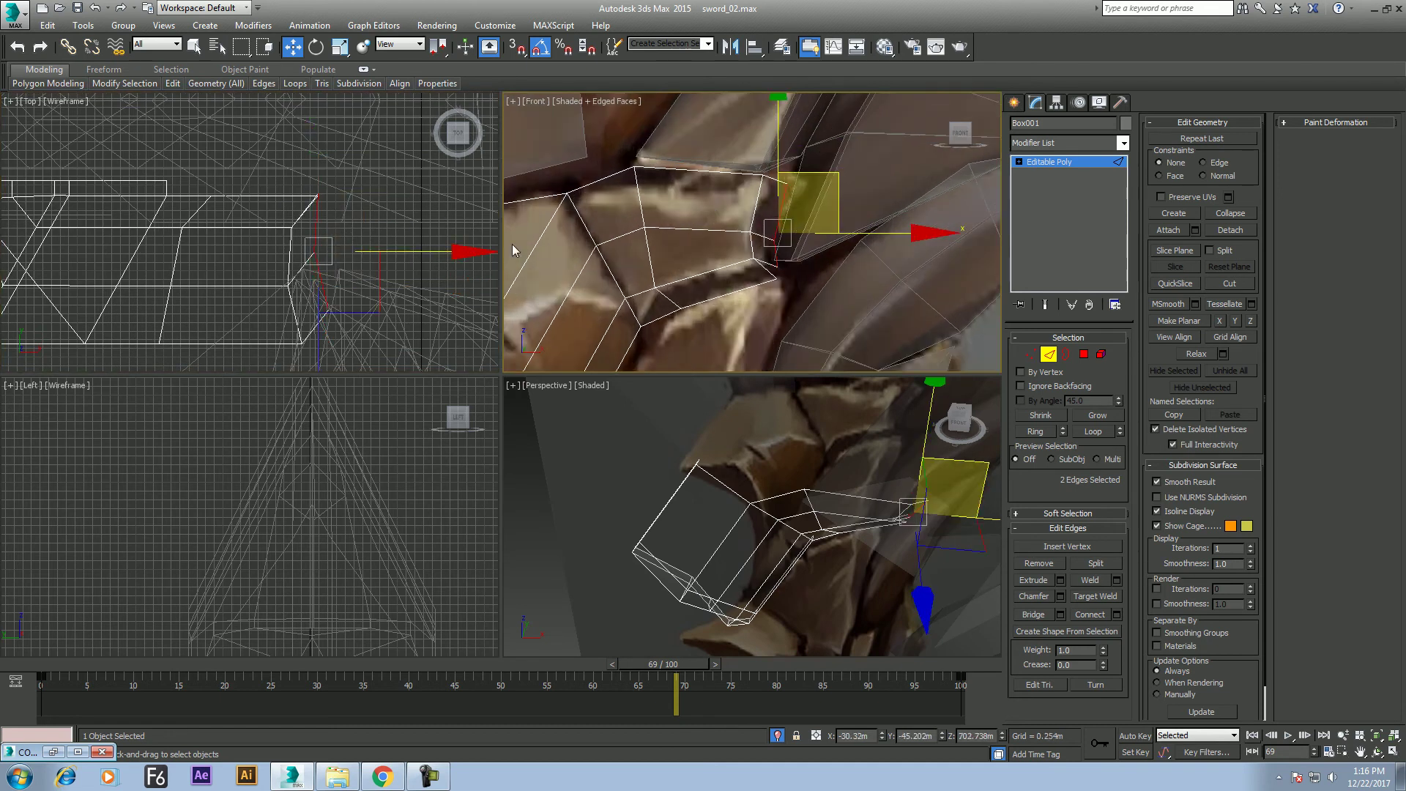
{"action": "middle_click_drag", "start_coordinate": [512, 244], "coordinate": [352, 240]}
{"action": "scroll", "coordinate": [727, 265], "scroll_direction": "up", "scroll_amount": 1}
{"action": "scroll", "coordinate": [818, 280], "scroll_direction": "up", "scroll_amount": 1}
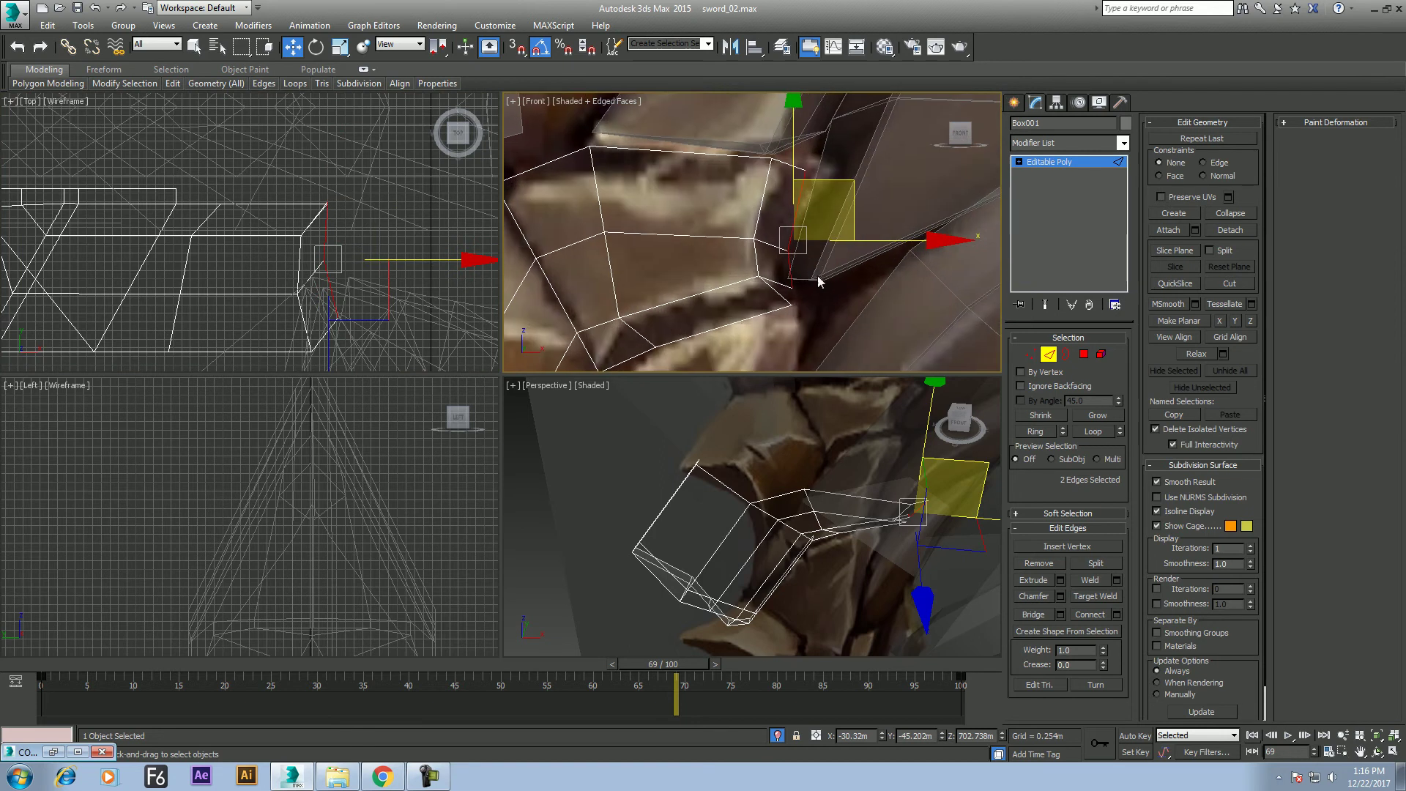
{"action": "key", "text": "1"}
{"action": "left_click", "coordinate": [789, 288]}
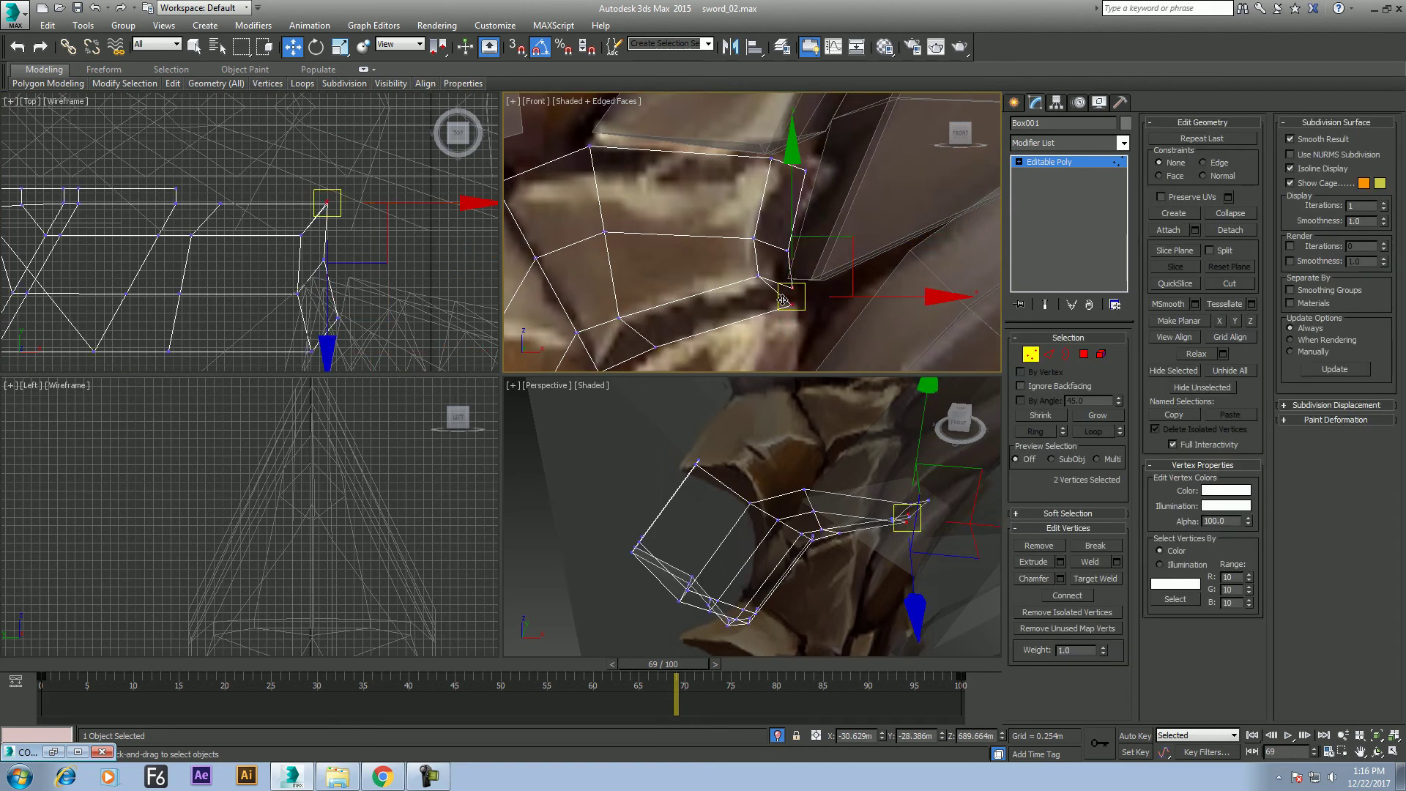
Merge the two tip vertices into one and nudge the upper right corner vertex right
{"action": "right_click", "coordinate": [794, 290]}
{"action": "left_click", "coordinate": [766, 124]}
{"action": "middle_click_drag", "start_coordinate": [828, 277], "coordinate": [859, 313]}
{"action": "left_click", "coordinate": [839, 205]}
{"action": "left_click_drag", "start_coordinate": [885, 147], "coordinate": [897, 144]}
{"action": "scroll", "coordinate": [775, 255], "scroll_direction": "down", "scroll_amount": 3}
{"action": "middle_click_drag", "start_coordinate": [776, 255], "coordinate": [766, 278]}
Return the animation to frame 0 and orbit the maximized perspective view around the guard
{"action": "mouse_move", "coordinate": [691, 535]}
{"action": "middle_mouse_down", "text": "alt"}
{"action": "mouse_move", "coordinate": [703, 527]}
{"action": "mouse_move", "coordinate": [611, 514]}
{"action": "middle_mouse_up", "text": "alt"}
{"action": "key", "text": "alt+w"}
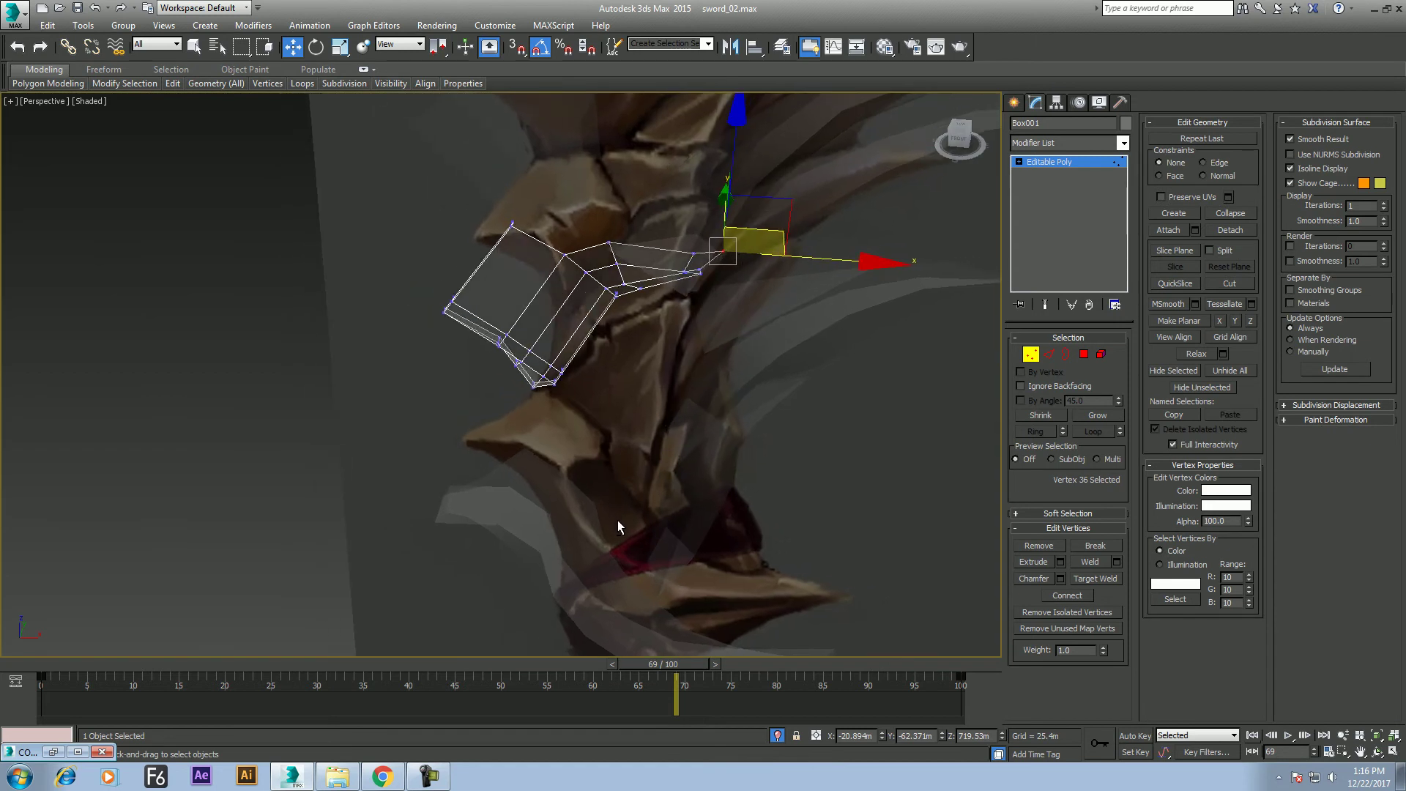
{"action": "left_click_drag", "start_coordinate": [688, 663], "coordinate": [33, 681]}
{"action": "key", "text": "w"}
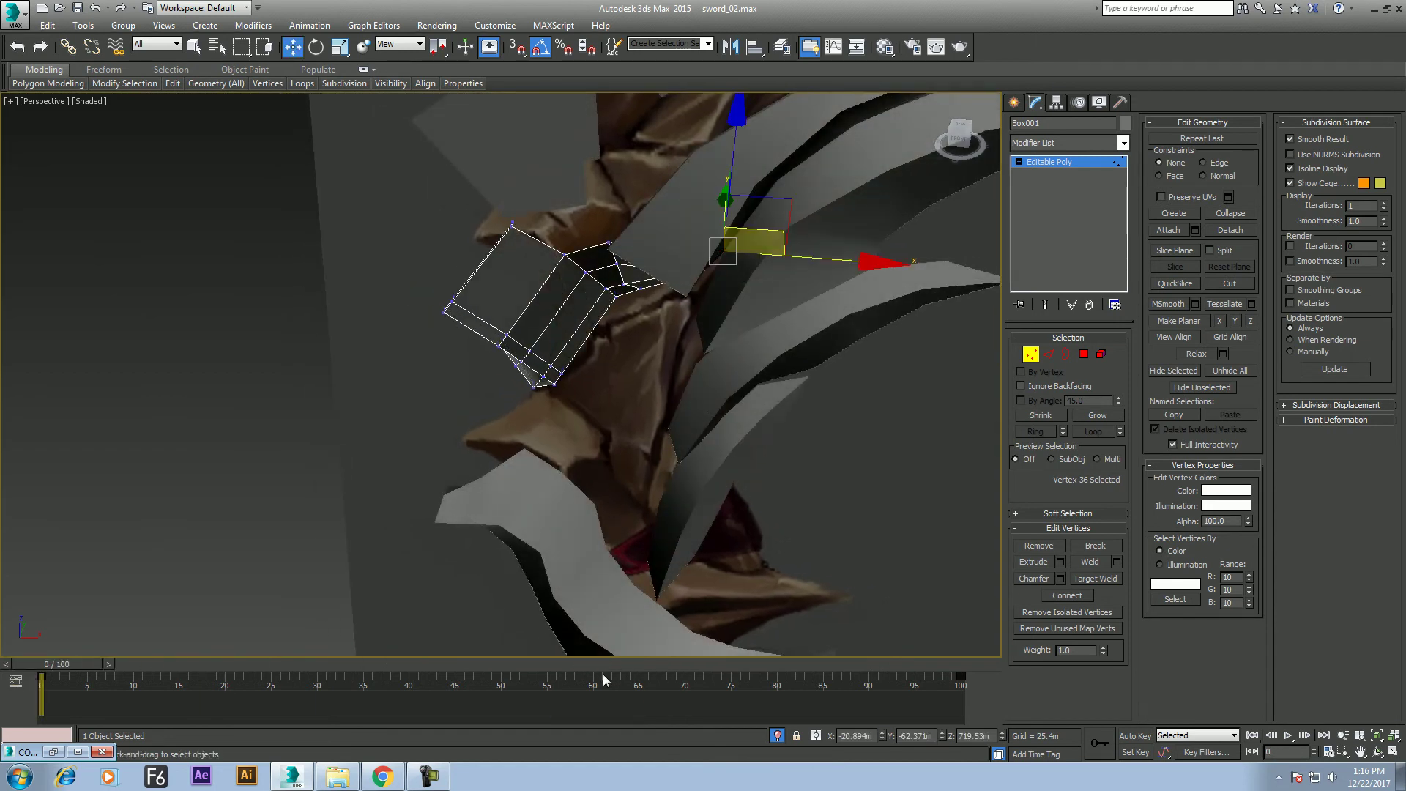
{"action": "left_click", "coordinate": [1374, 754]}
{"action": "mouse_move", "coordinate": [534, 432]}
{"action": "left_mouse_down"}
{"action": "mouse_move", "coordinate": [754, 267]}
{"action": "mouse_move", "coordinate": [758, 317]}
{"action": "left_mouse_up"}
Review the guard in the perspective, front and top views, ending on the whole sword and backing plane
{"action": "key", "text": "alt+w"}
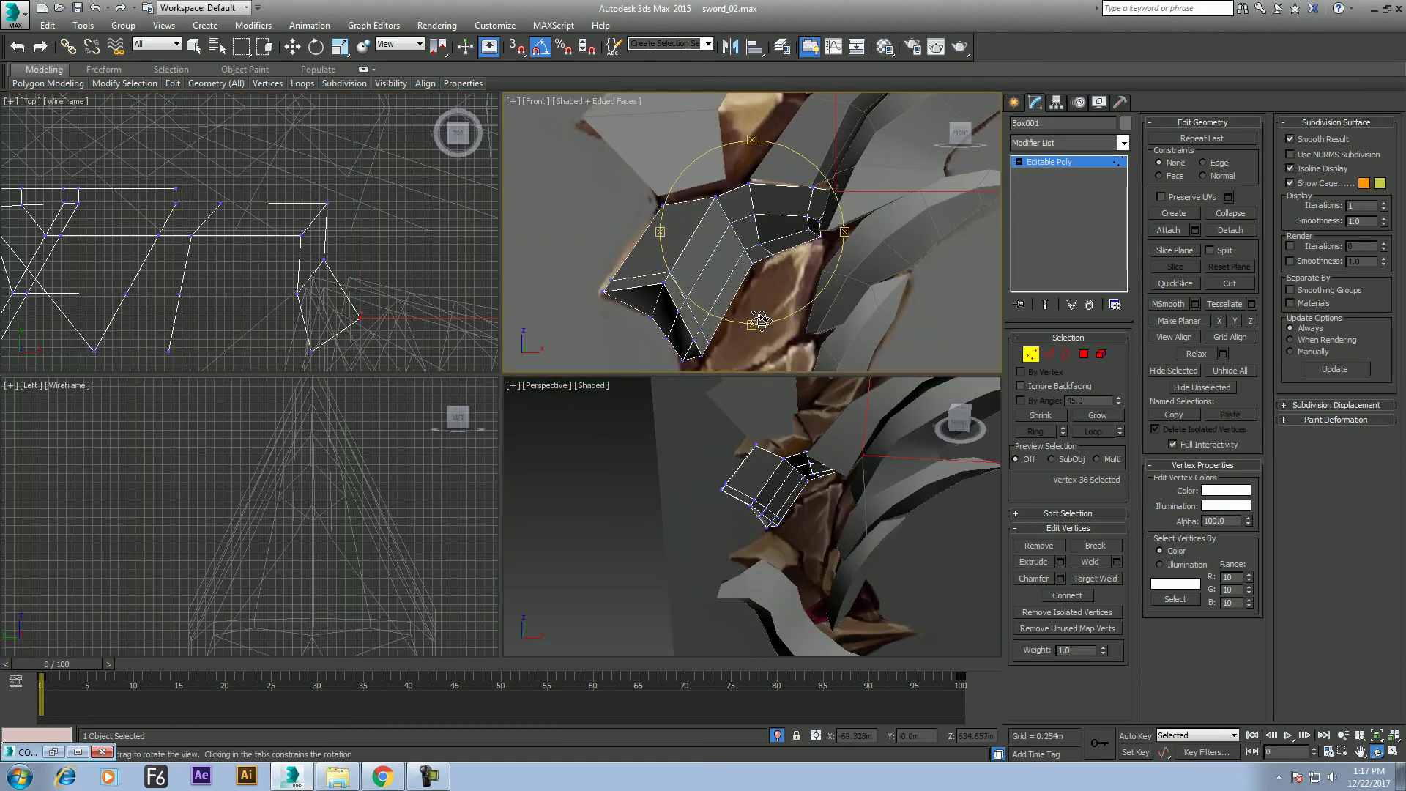
{"action": "left_click_drag", "start_coordinate": [776, 410], "coordinate": [838, 479]}
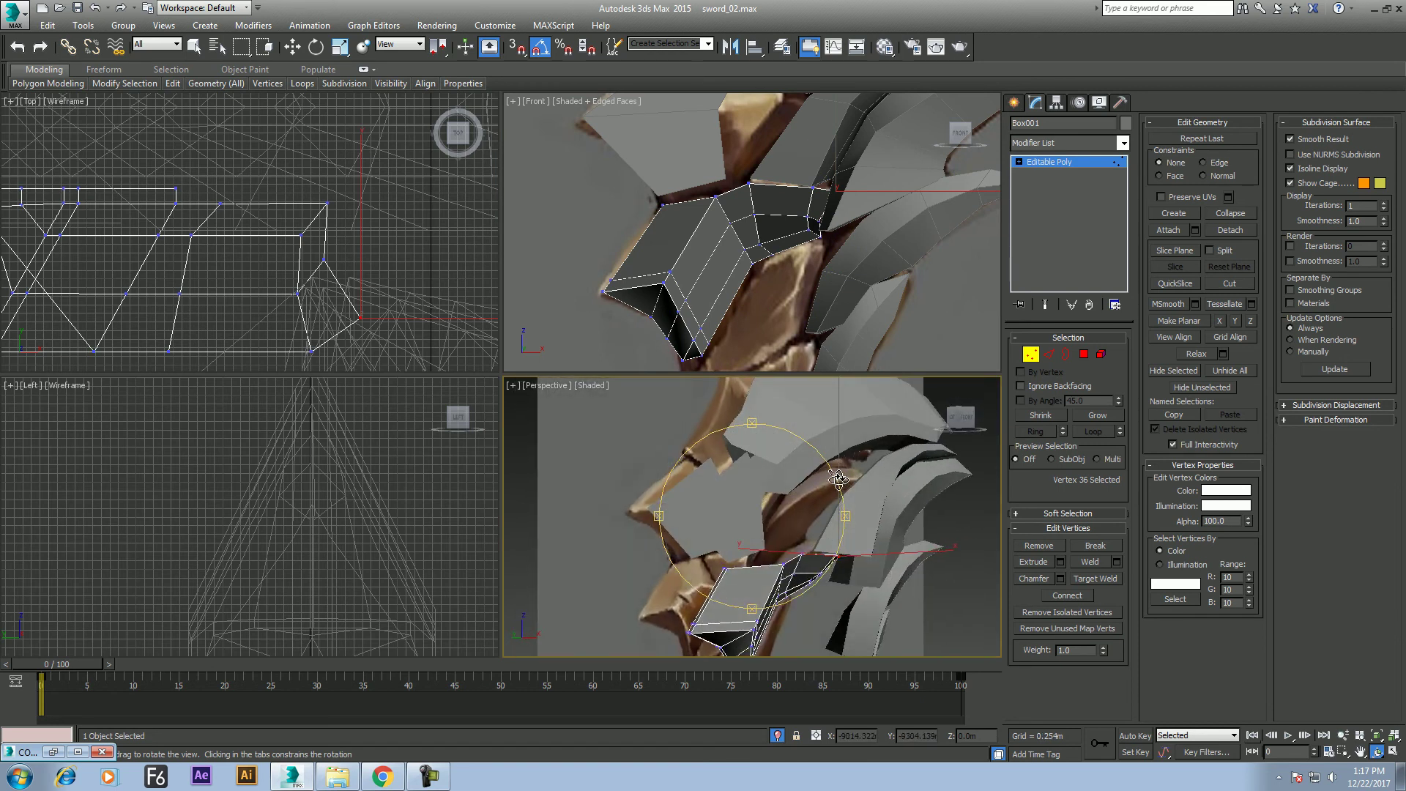
{"action": "left_click_drag", "start_coordinate": [838, 479], "coordinate": [859, 511]}
{"action": "mouse_move", "coordinate": [791, 344]}
{"action": "left_mouse_down"}
{"action": "mouse_move", "coordinate": [748, 273]}
{"action": "mouse_move", "coordinate": [755, 218]}
{"action": "mouse_move", "coordinate": [750, 232]}
{"action": "left_mouse_up"}
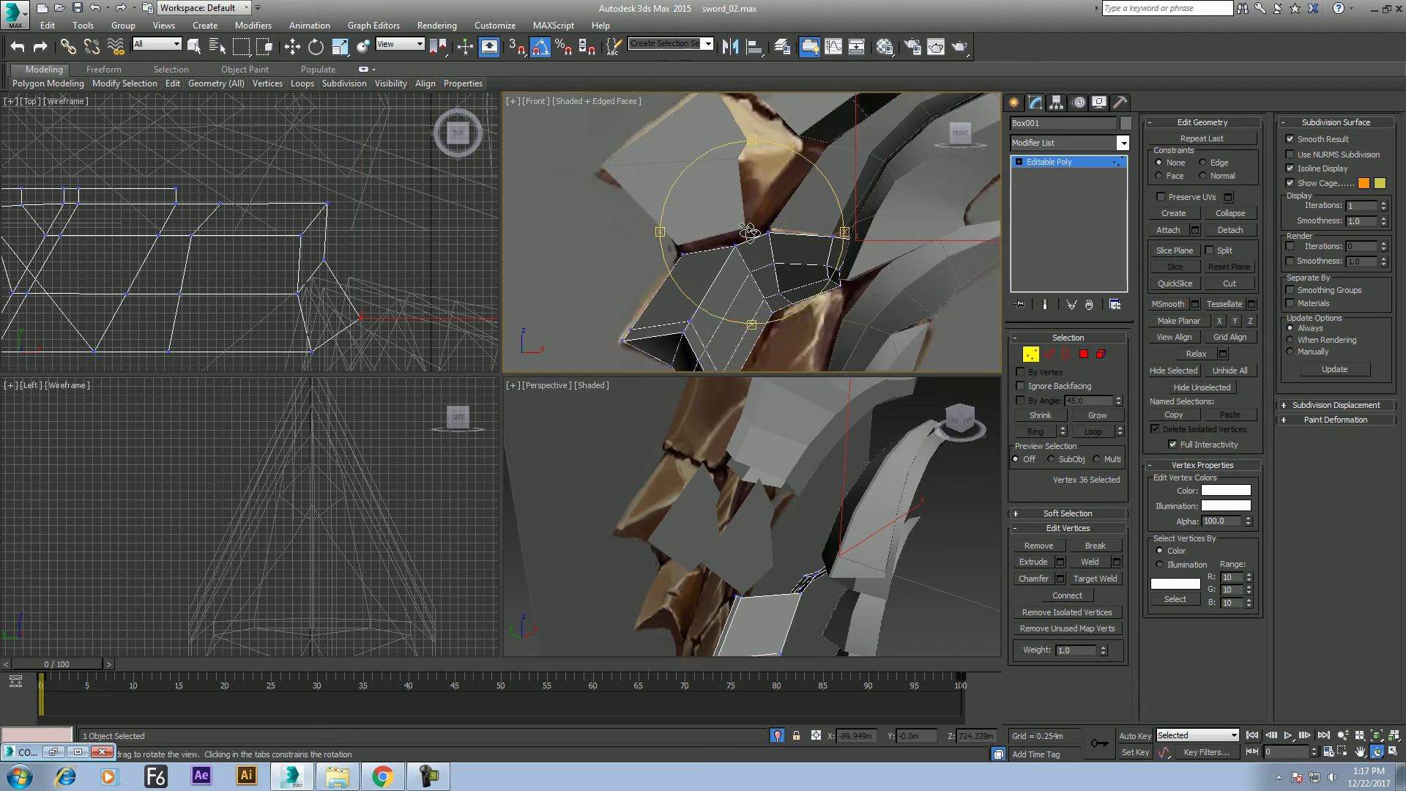
{"action": "mouse_move", "coordinate": [761, 344]}
{"action": "left_mouse_down"}
{"action": "mouse_move", "coordinate": [765, 289]}
{"action": "mouse_move", "coordinate": [756, 311]}
{"action": "left_mouse_up"}
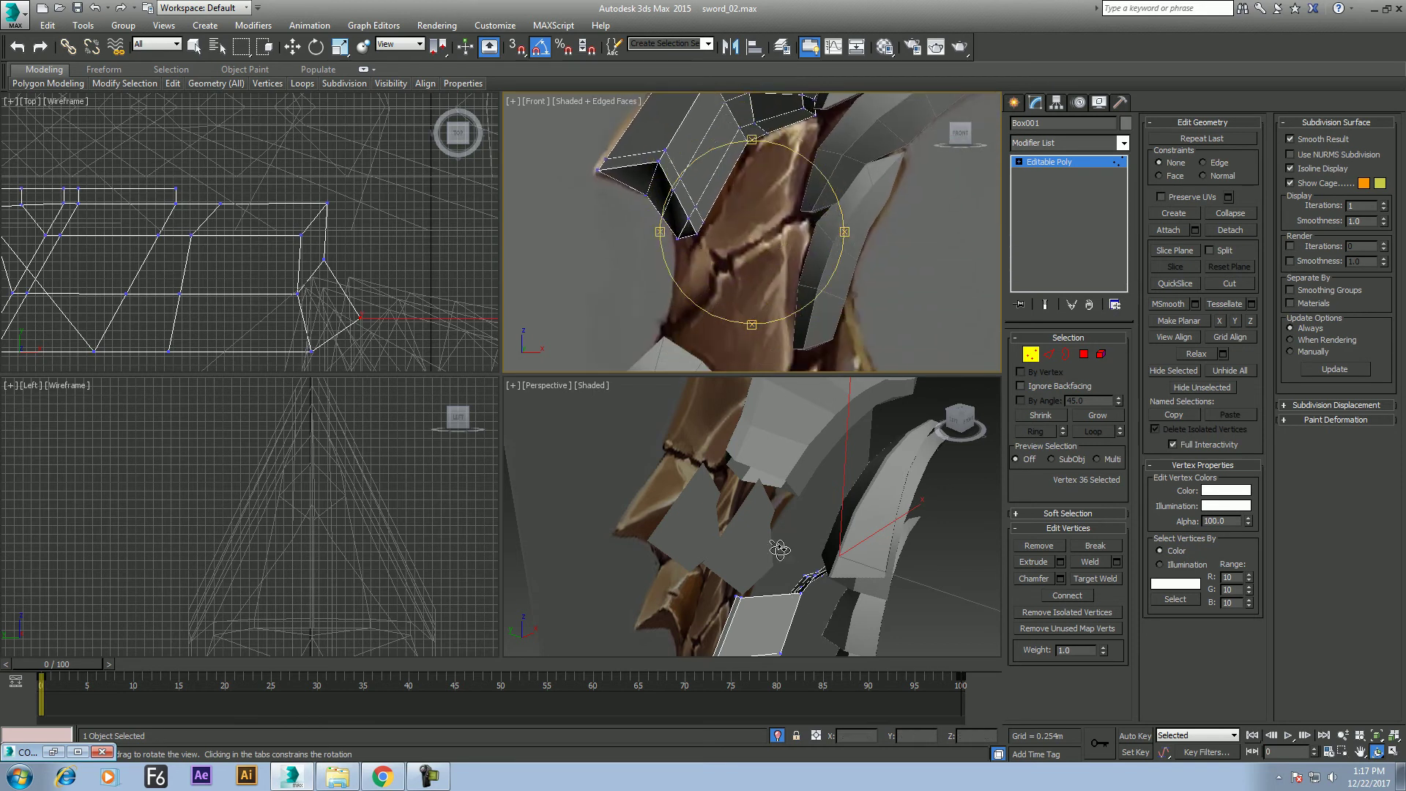
{"action": "left_click_drag", "start_coordinate": [293, 512], "coordinate": [308, 506]}
{"action": "left_click_drag", "start_coordinate": [344, 241], "coordinate": [338, 212]}
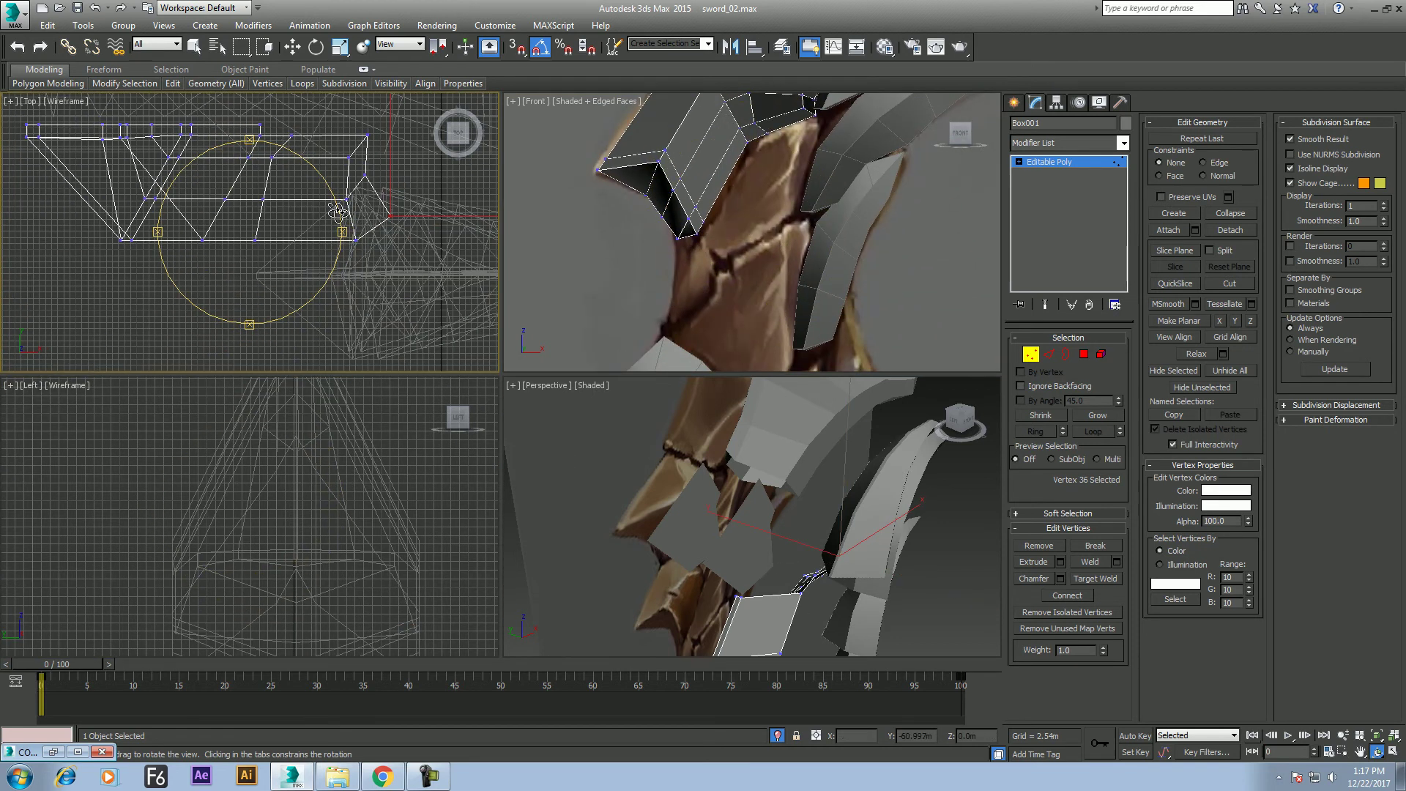
{"action": "left_click", "coordinate": [789, 551]}
{"action": "key", "text": "alt+w"}
{"action": "mouse_move", "coordinate": [664, 460]}
{"action": "left_mouse_down"}
{"action": "mouse_move", "coordinate": [531, 399]}
{"action": "mouse_move", "coordinate": [508, 368]}
{"action": "left_mouse_up"}
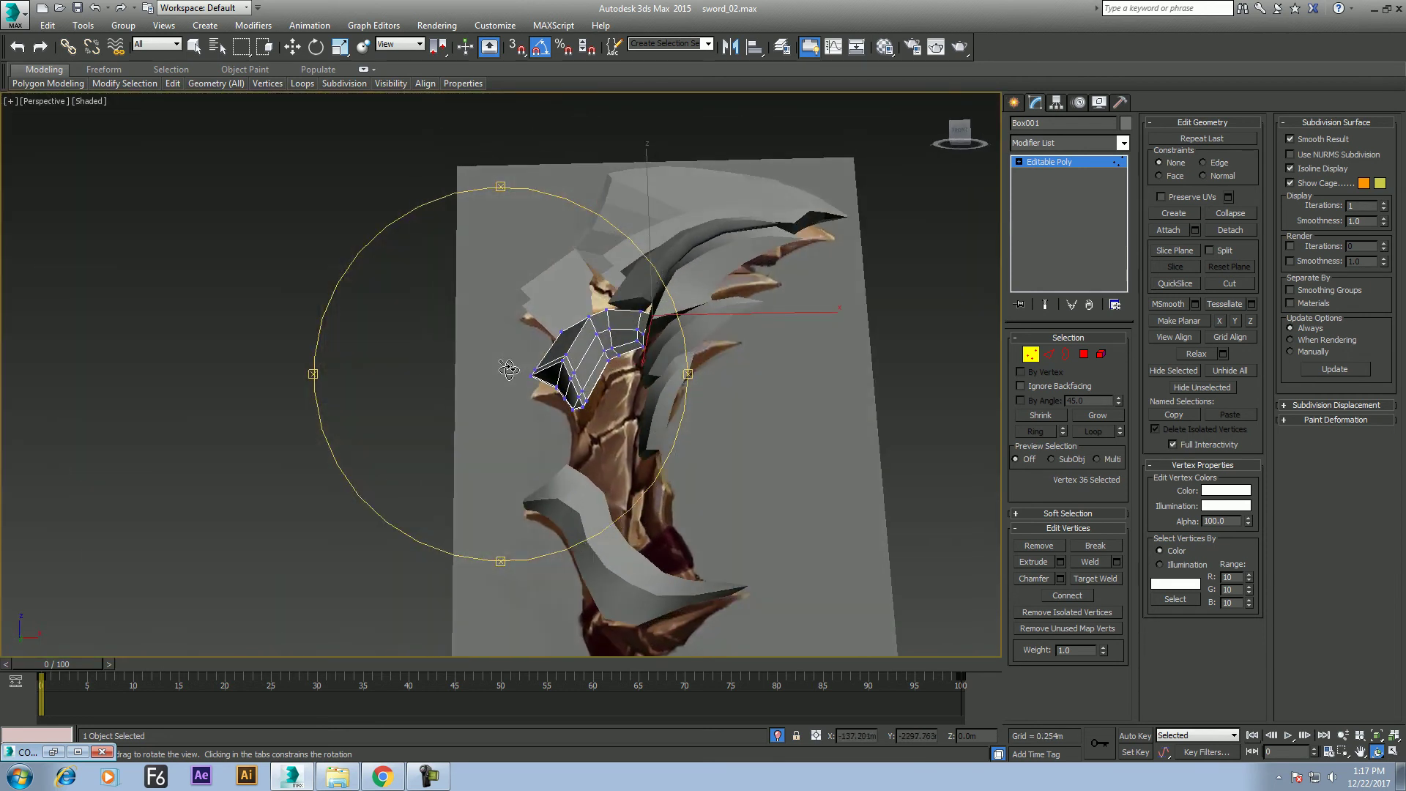
{"action": "left_click", "coordinate": [429, 776]}
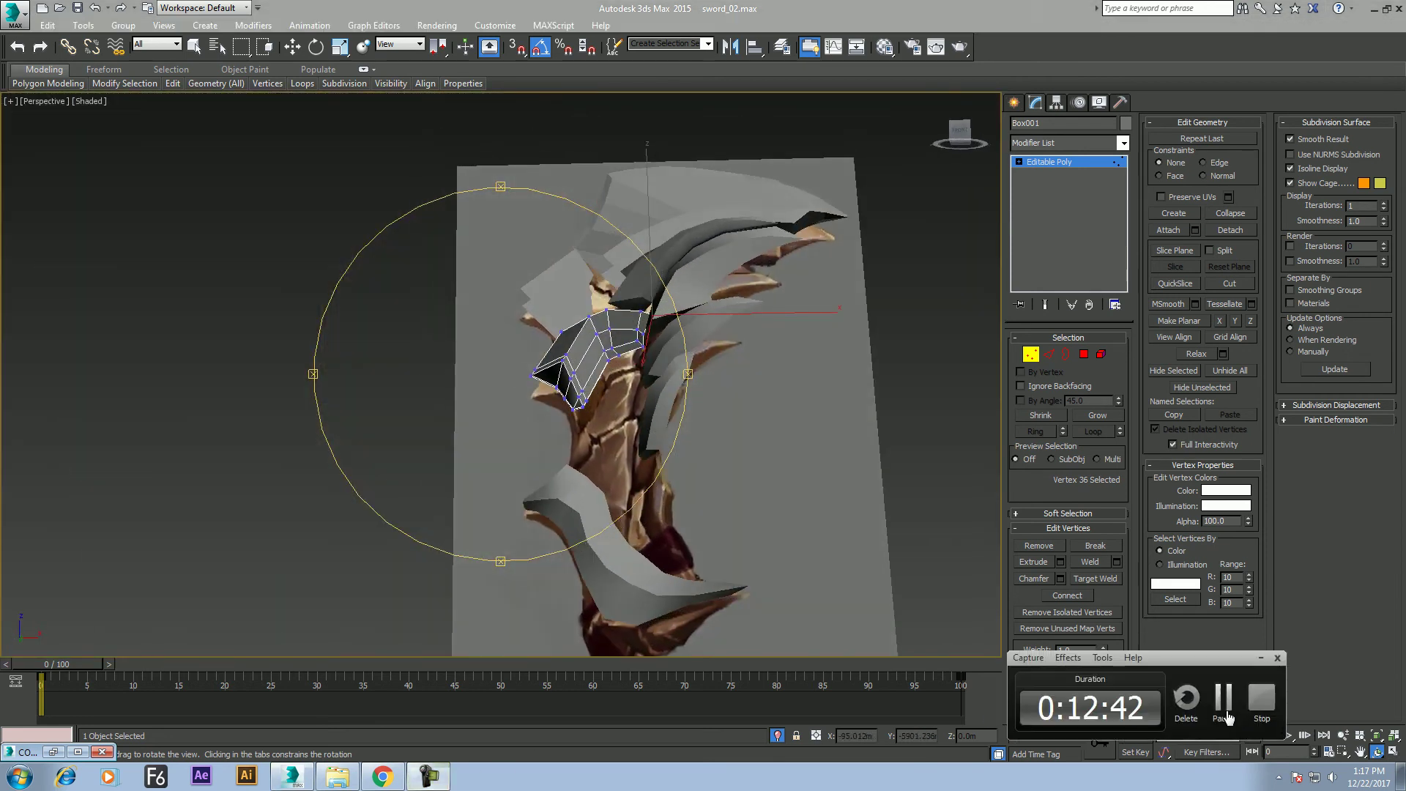
Orbit a closer perspective of the guard and inspect its thin side polygon
{"action": "left_click", "coordinate": [1227, 714]}
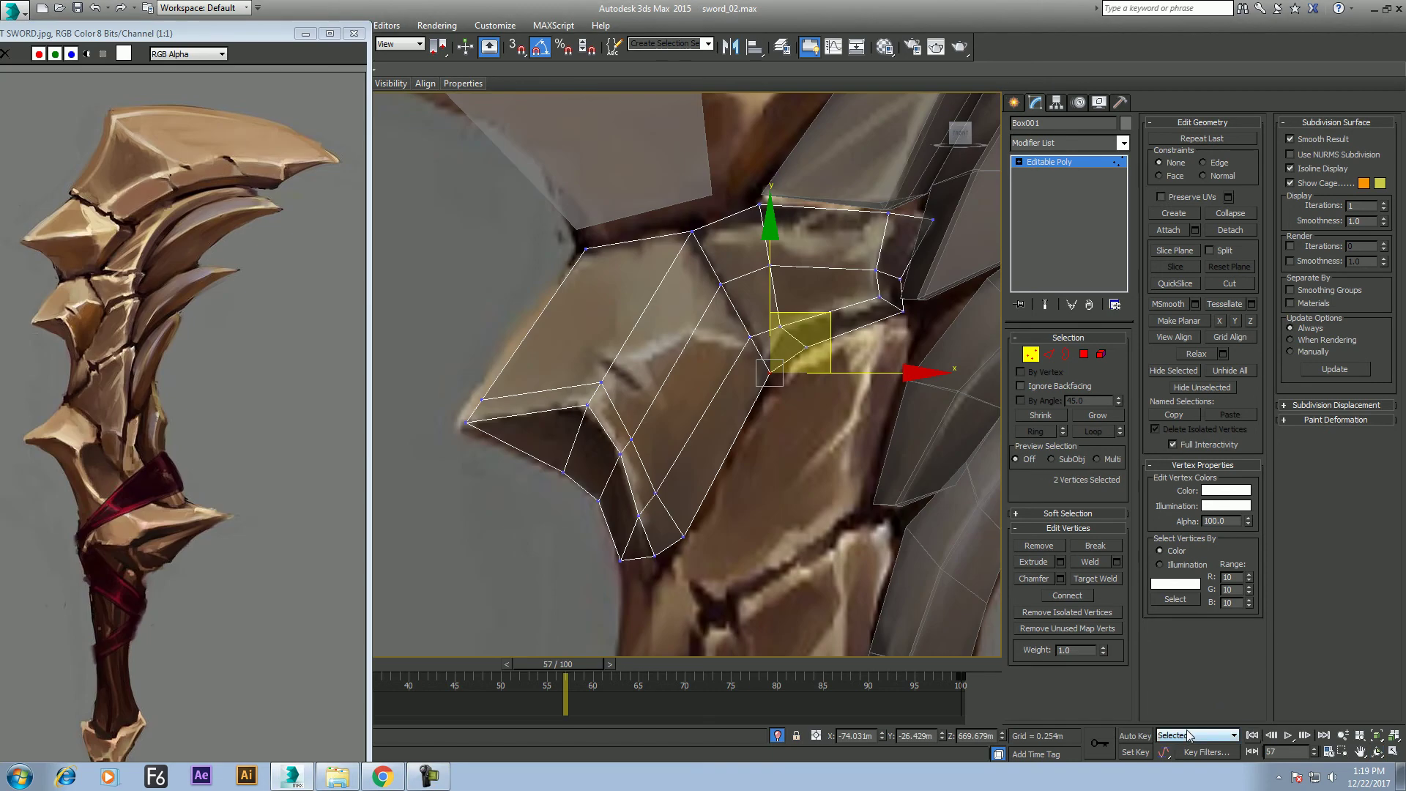
{"action": "key", "text": "p"}
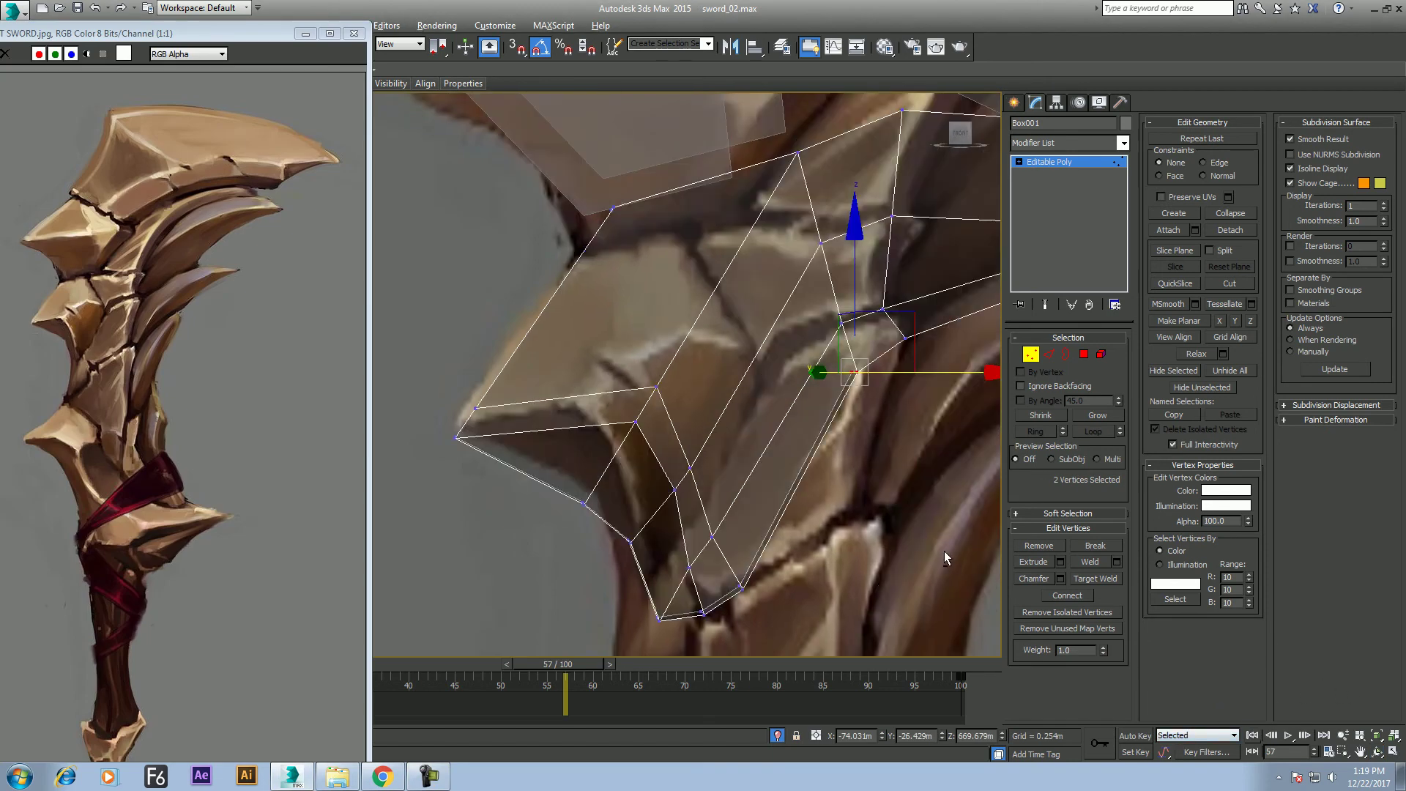
{"action": "middle_click_drag", "start_coordinate": [943, 550], "coordinate": [887, 461]}
{"action": "left_click", "coordinate": [1376, 752]}
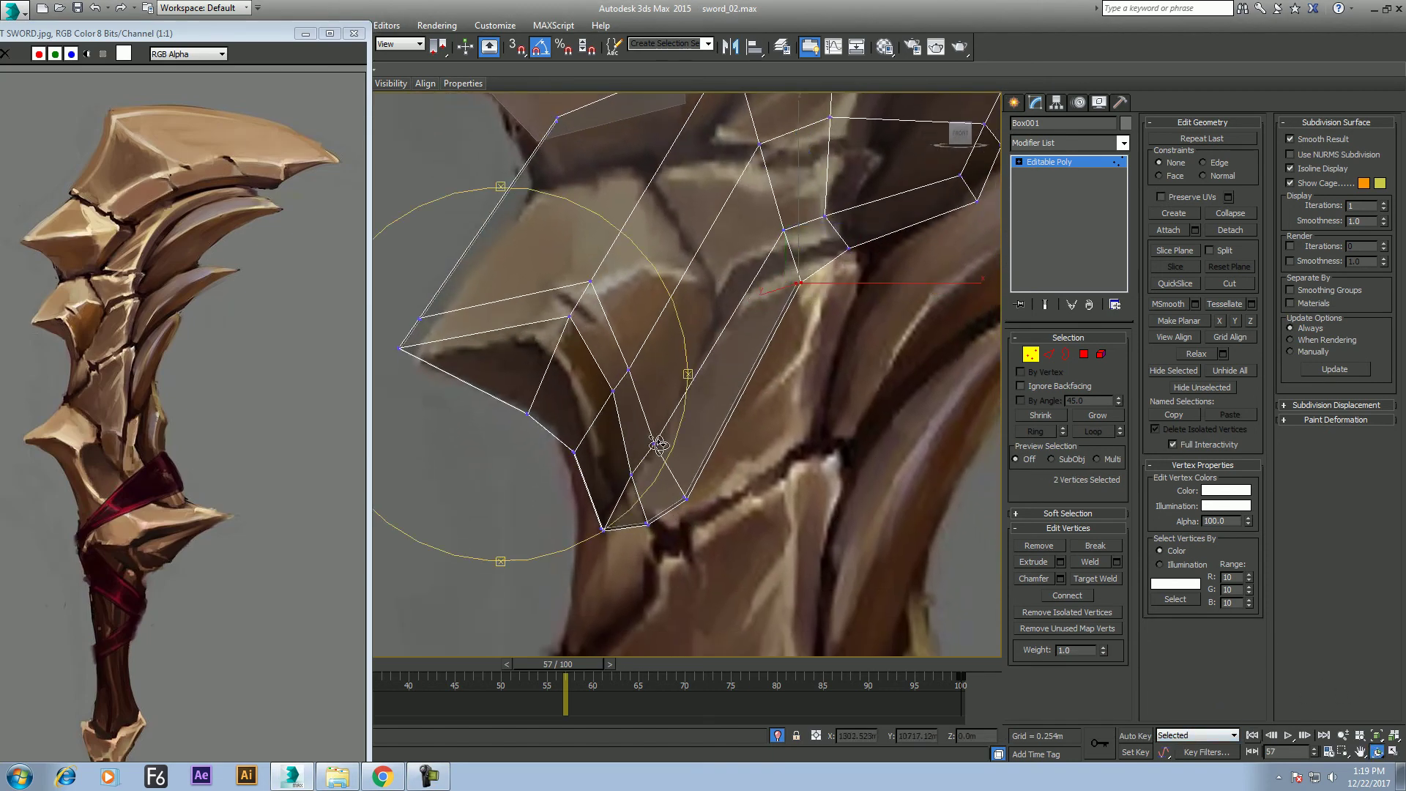
{"action": "left_click_drag", "start_coordinate": [689, 395], "coordinate": [952, 352]}
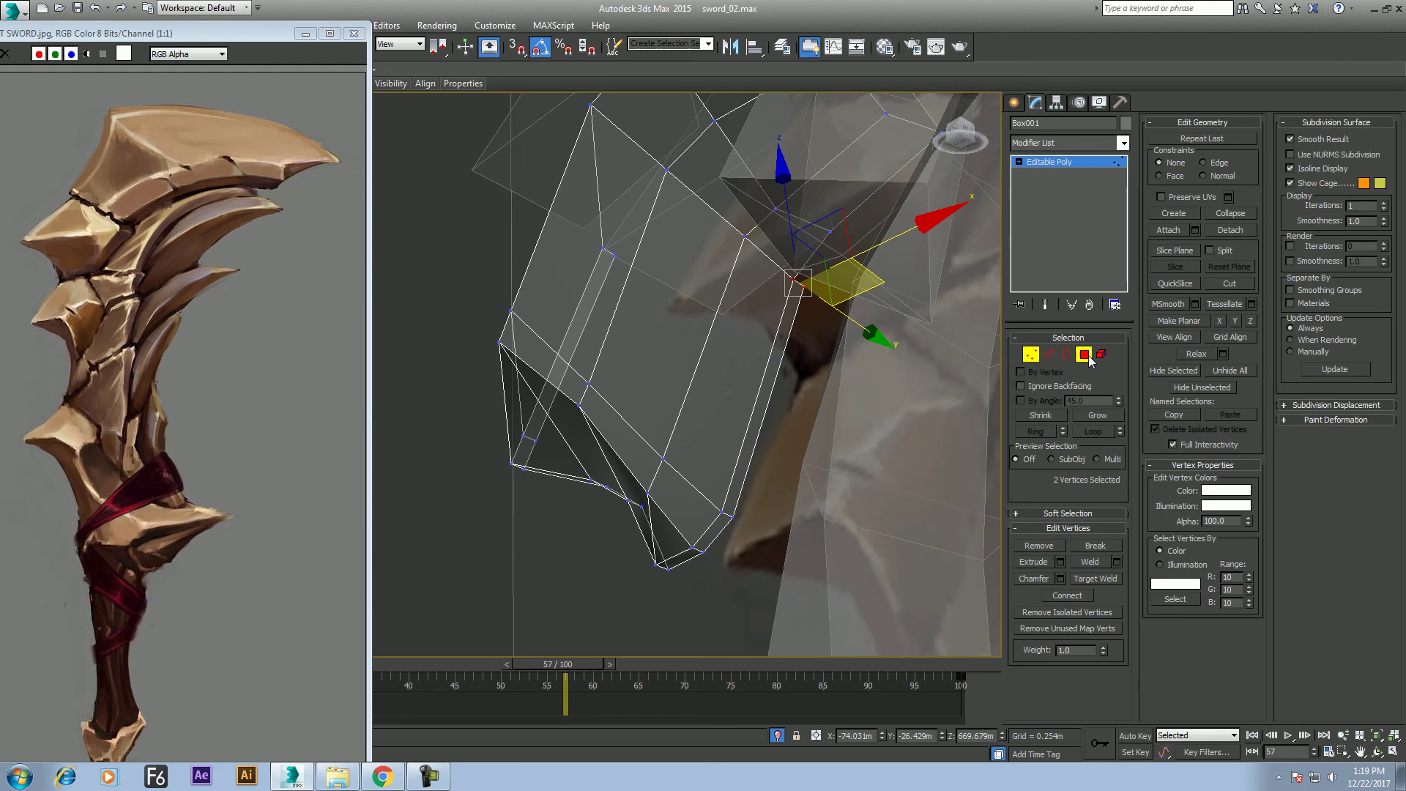
{"action": "left_click", "coordinate": [1084, 354]}
{"action": "left_click", "coordinate": [777, 364]}
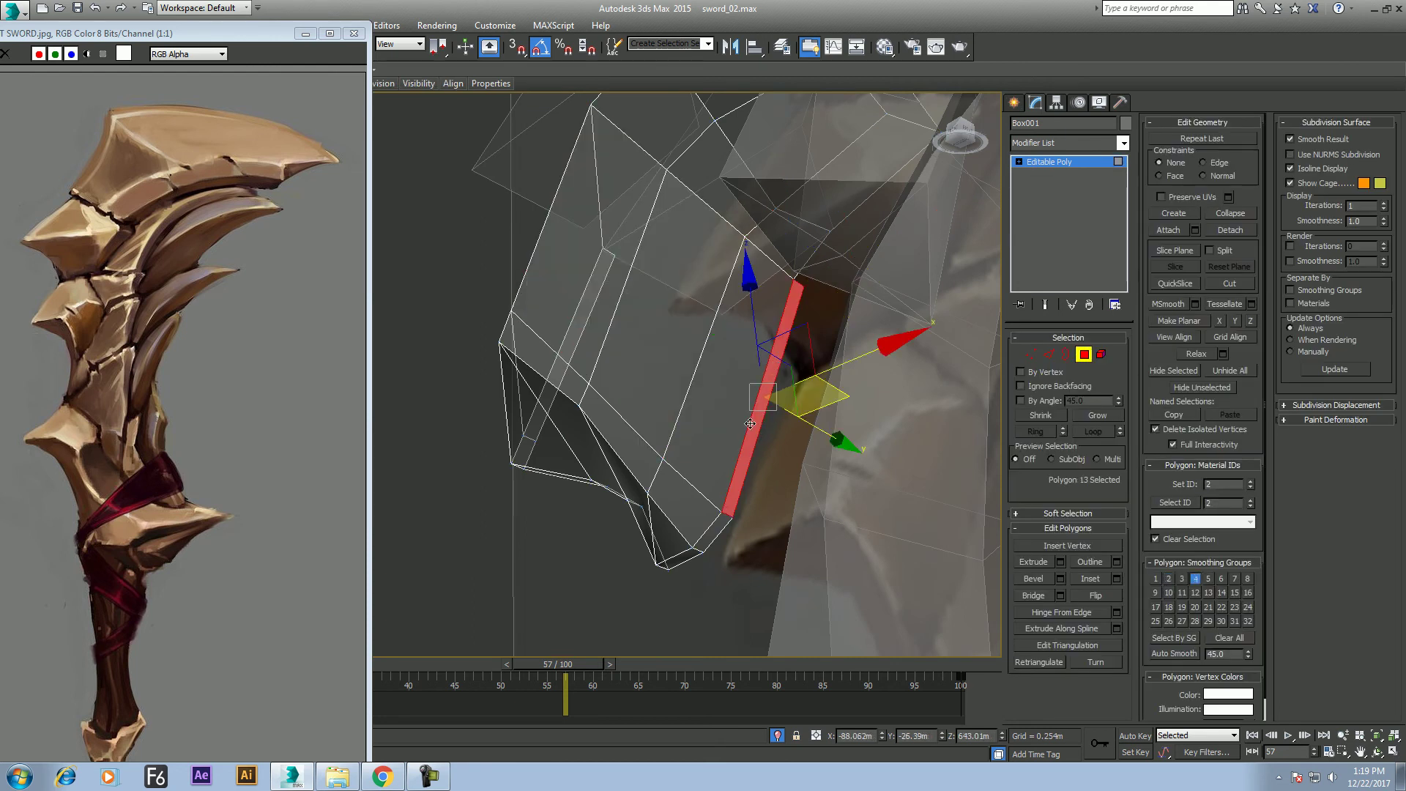
{"action": "left_click", "coordinate": [756, 547]}
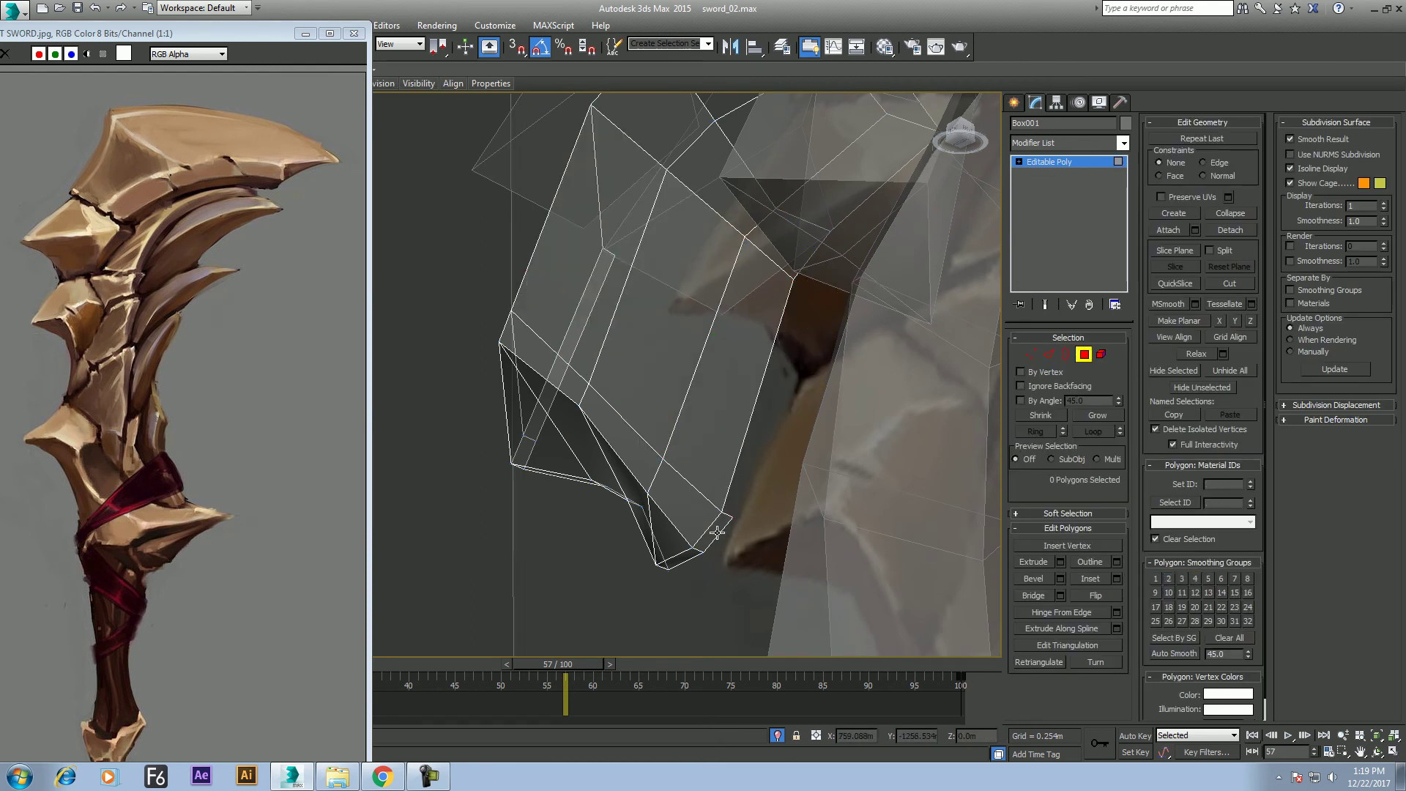
{"action": "middle_click_drag", "start_coordinate": [760, 517], "coordinate": [798, 546], "text": "alt"}
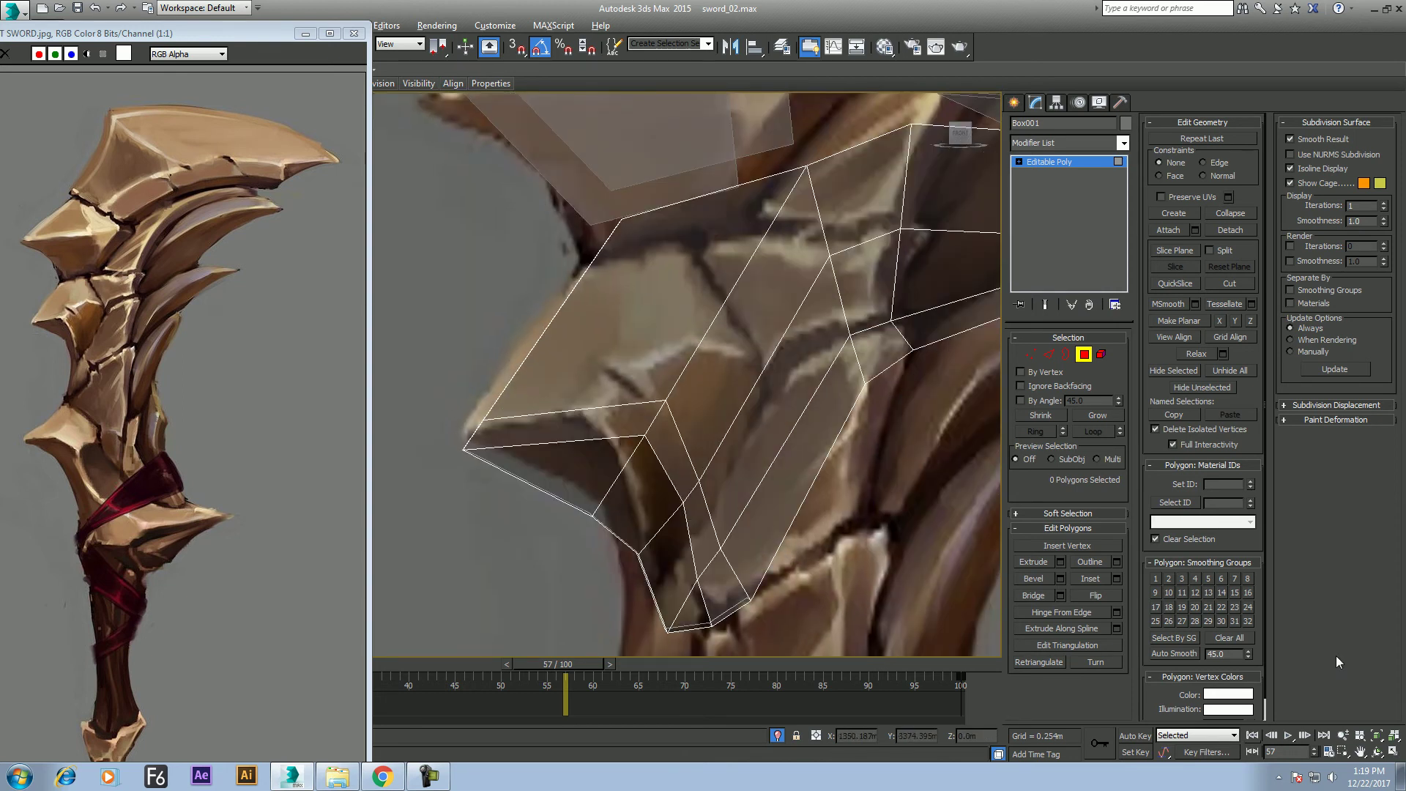
Select a small polygon on the guard and switch to a straight-on front view
{"action": "left_click", "coordinate": [1382, 751]}
{"action": "left_click_drag", "start_coordinate": [605, 440], "coordinate": [541, 345]}
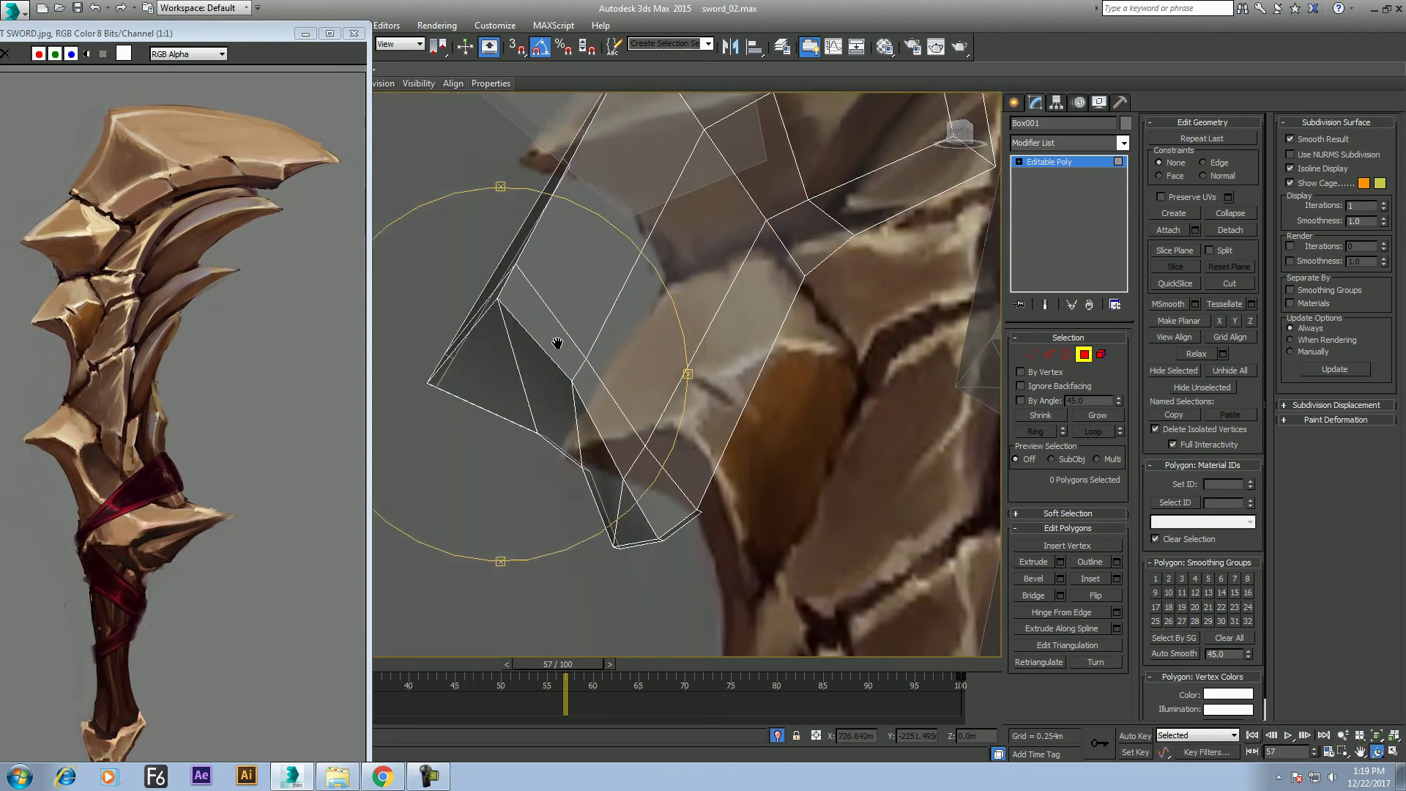
{"action": "right_click", "coordinate": [705, 552]}
{"action": "left_click", "coordinate": [703, 525]}
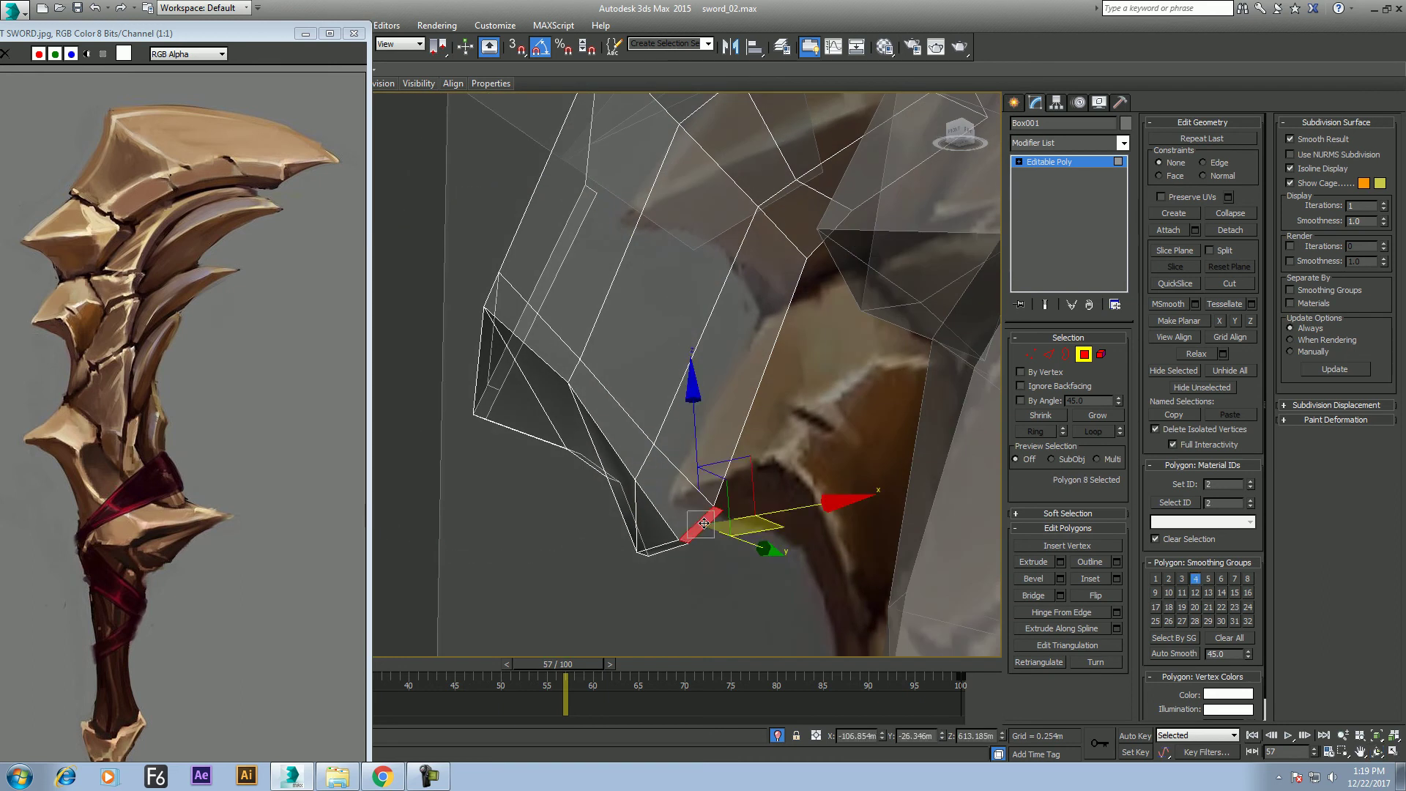
{"action": "mouse_move", "coordinate": [707, 533]}
{"action": "middle_mouse_down", "text": "alt"}
{"action": "mouse_move", "coordinate": [694, 481]}
{"action": "mouse_move", "coordinate": [718, 538]}
{"action": "middle_mouse_up", "text": "alt"}
{"action": "key", "text": "f"}
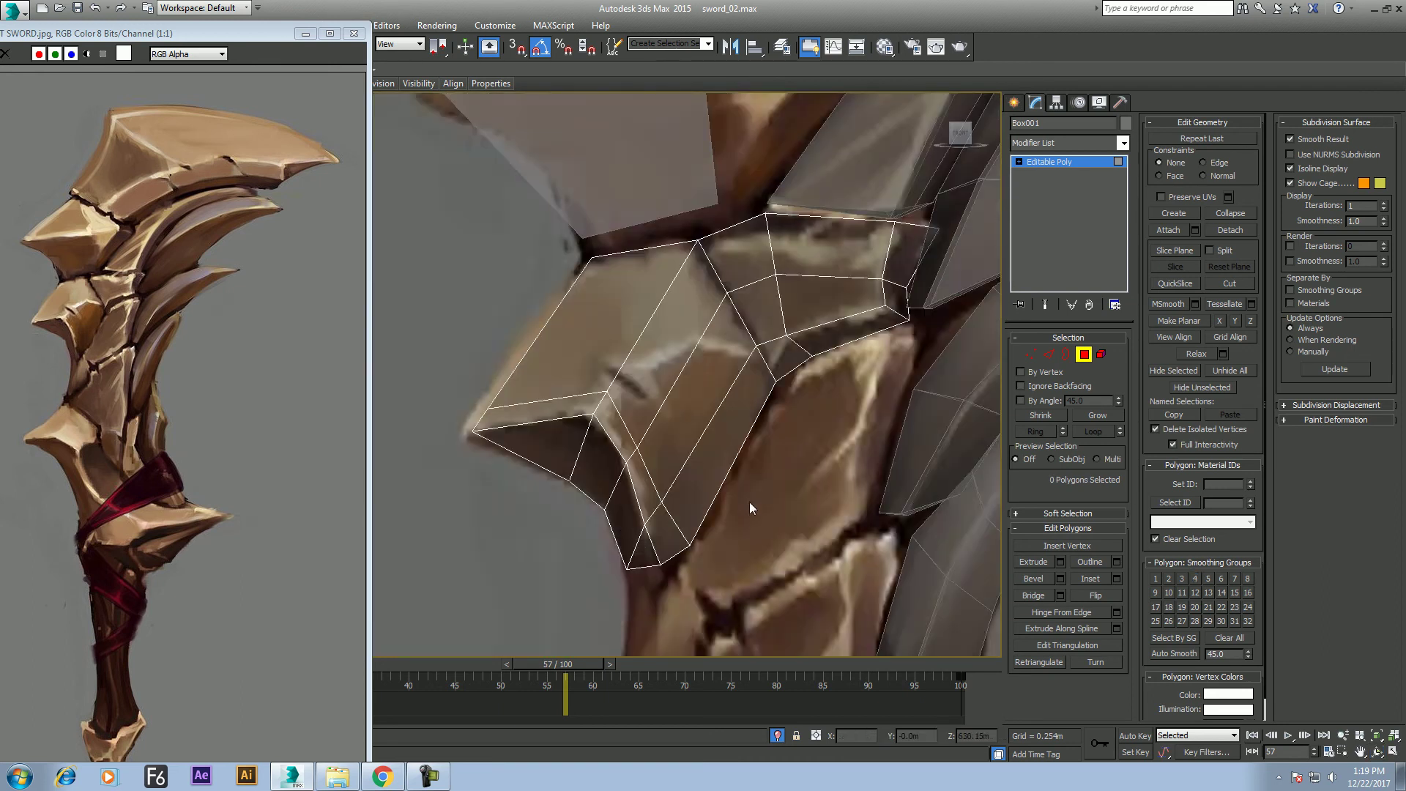
{"action": "scroll", "coordinate": [749, 508], "scroll_direction": "up", "scroll_amount": 2}
Select four edges along the guard's blade boundary
{"action": "left_click", "coordinate": [1048, 354]}
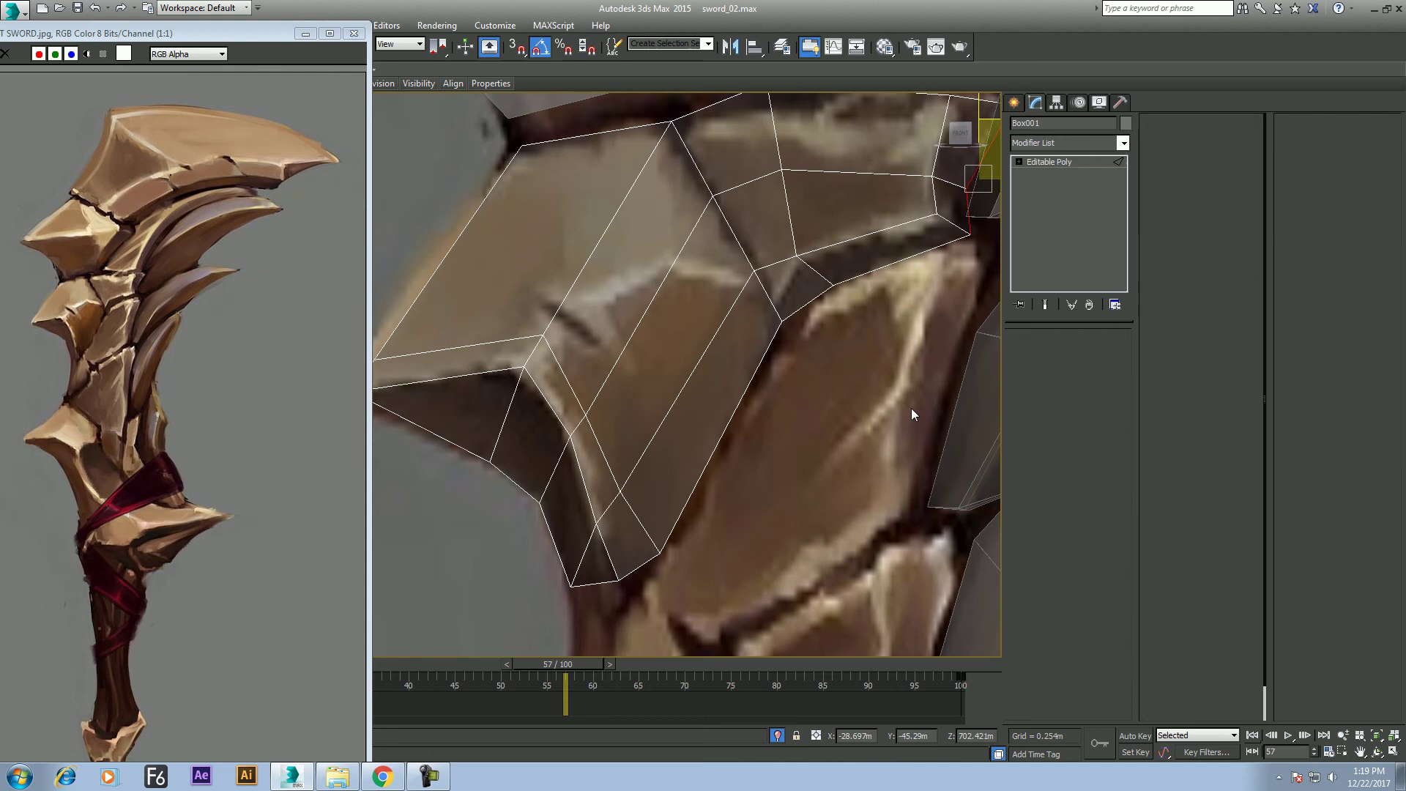
{"action": "left_click", "coordinate": [710, 454]}
{"action": "left_click", "coordinate": [645, 565], "text": "ctrl"}
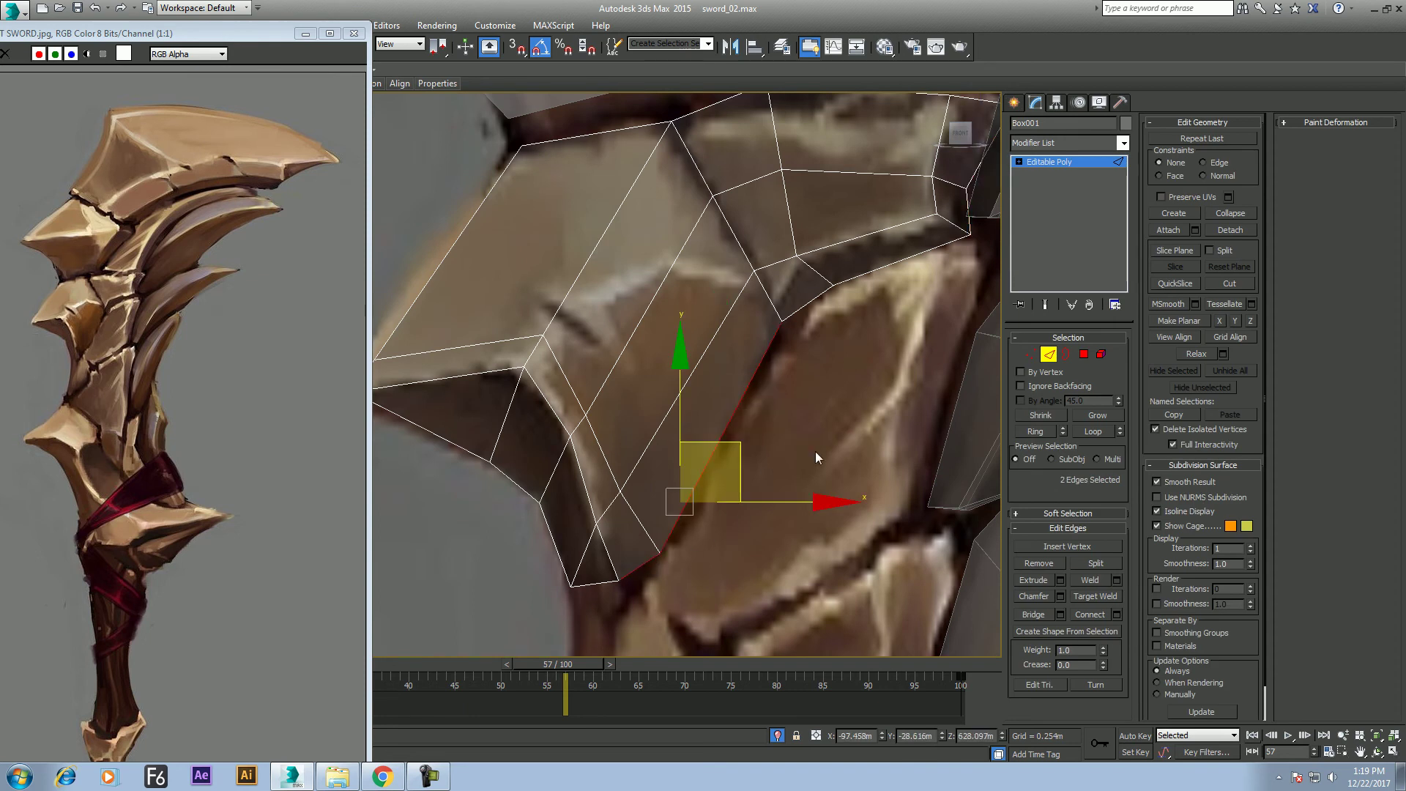
{"action": "middle_click_drag", "start_coordinate": [815, 451], "coordinate": [788, 421]}
{"action": "left_click", "coordinate": [731, 403], "text": "ctrl"}
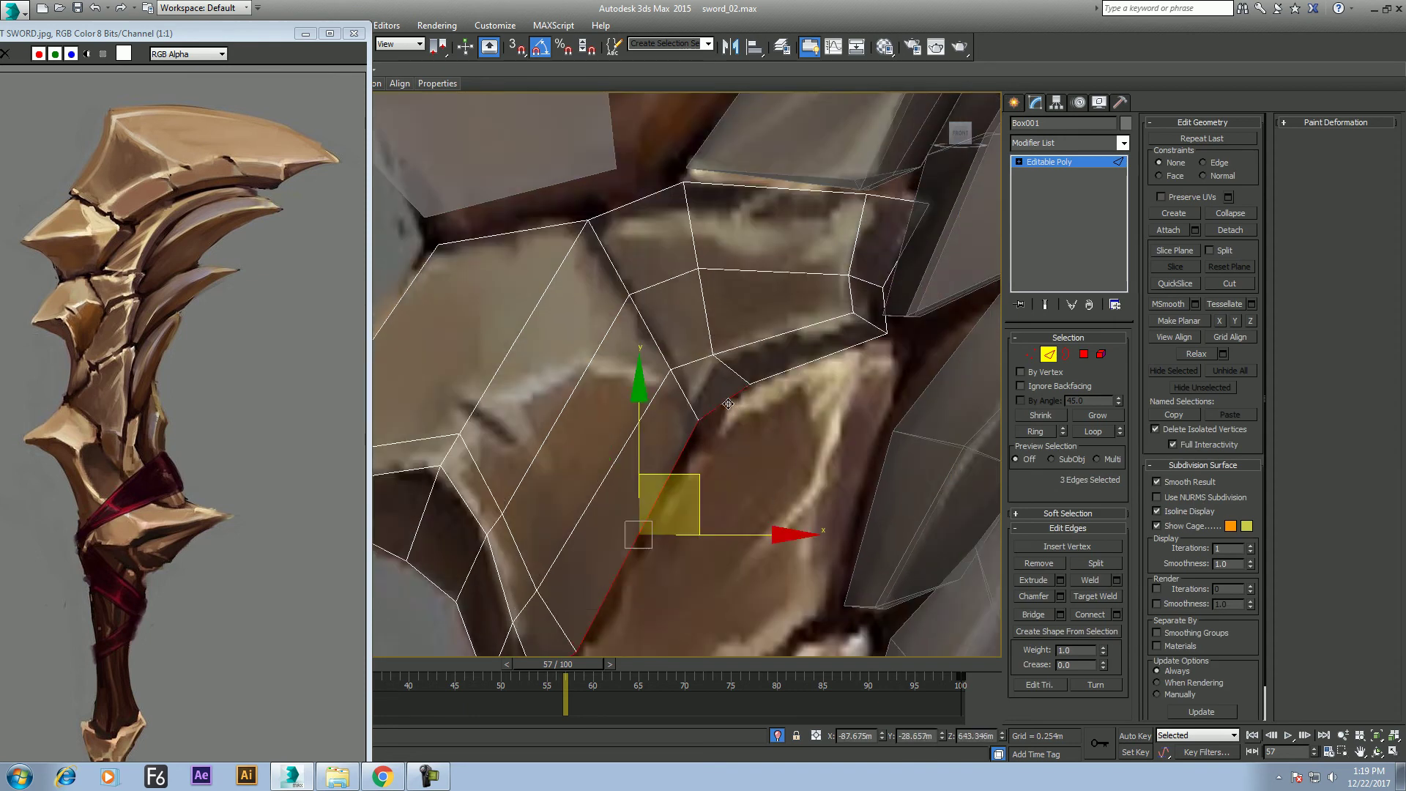
{"action": "left_click", "coordinate": [795, 364], "text": "ctrl"}
{"action": "middle_click_drag", "start_coordinate": [801, 438], "coordinate": [759, 423]}
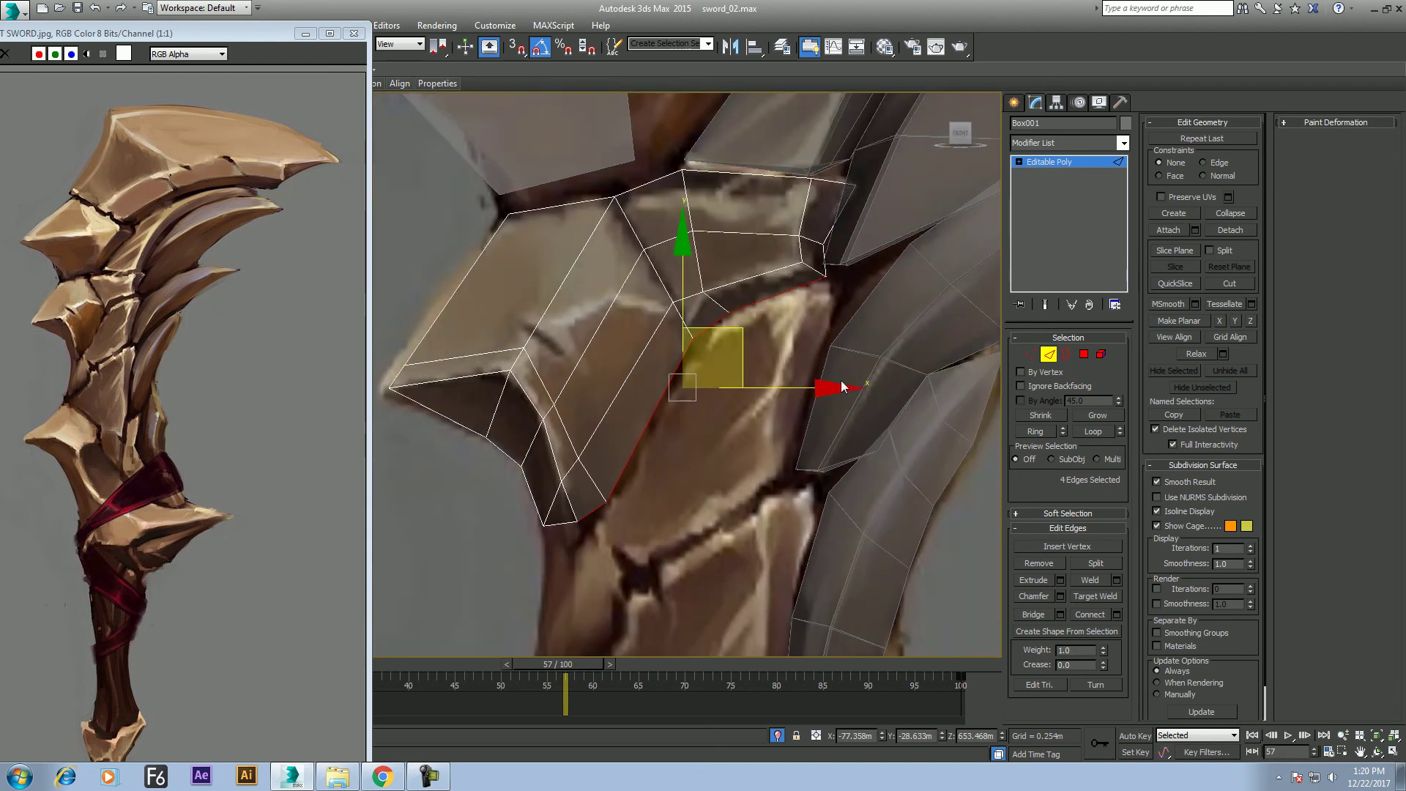
{"action": "scroll", "coordinate": [829, 337], "scroll_direction": "down", "scroll_amount": 2}
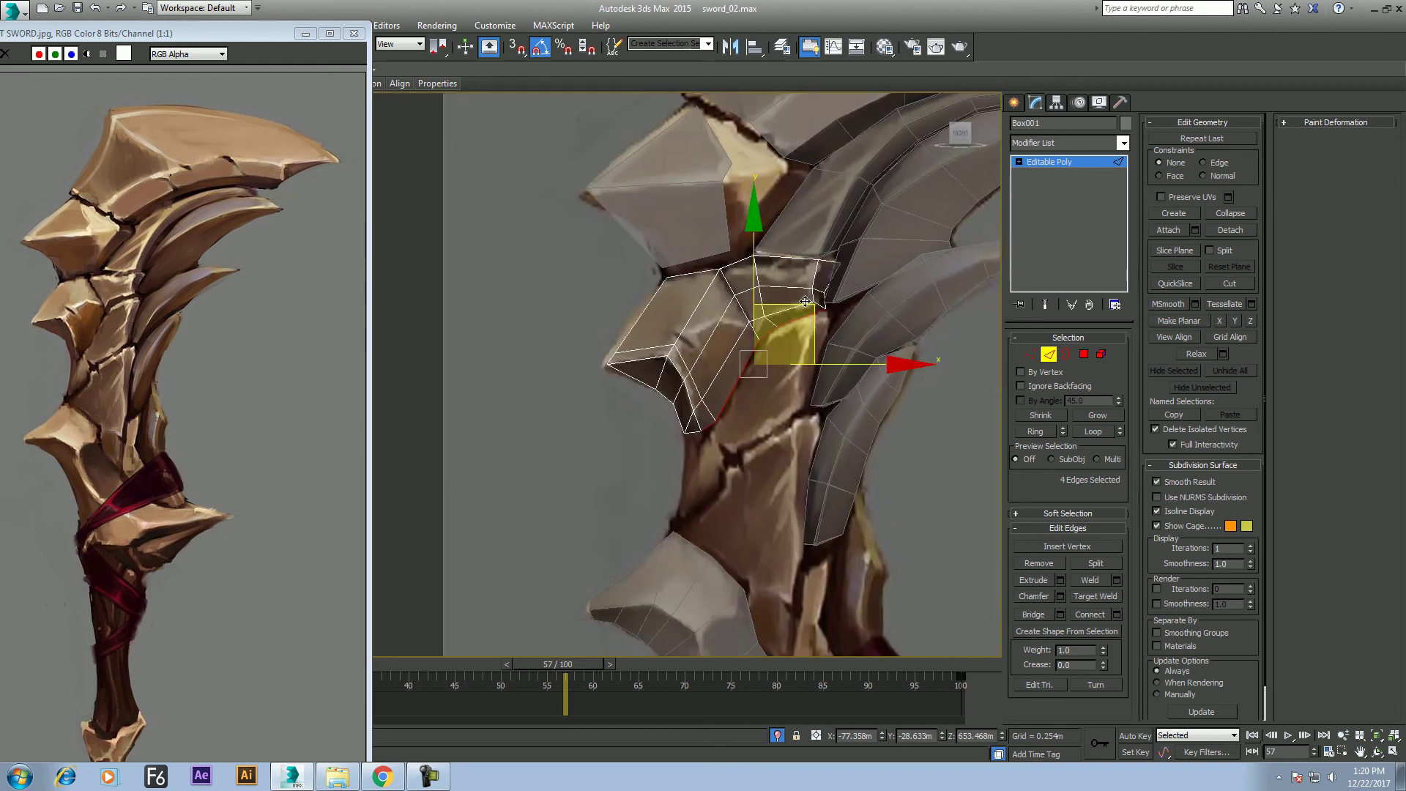
{"action": "middle_click_drag", "start_coordinate": [804, 301], "coordinate": [830, 350]}
{"action": "scroll", "coordinate": [830, 349], "scroll_direction": "up", "scroll_amount": 2}
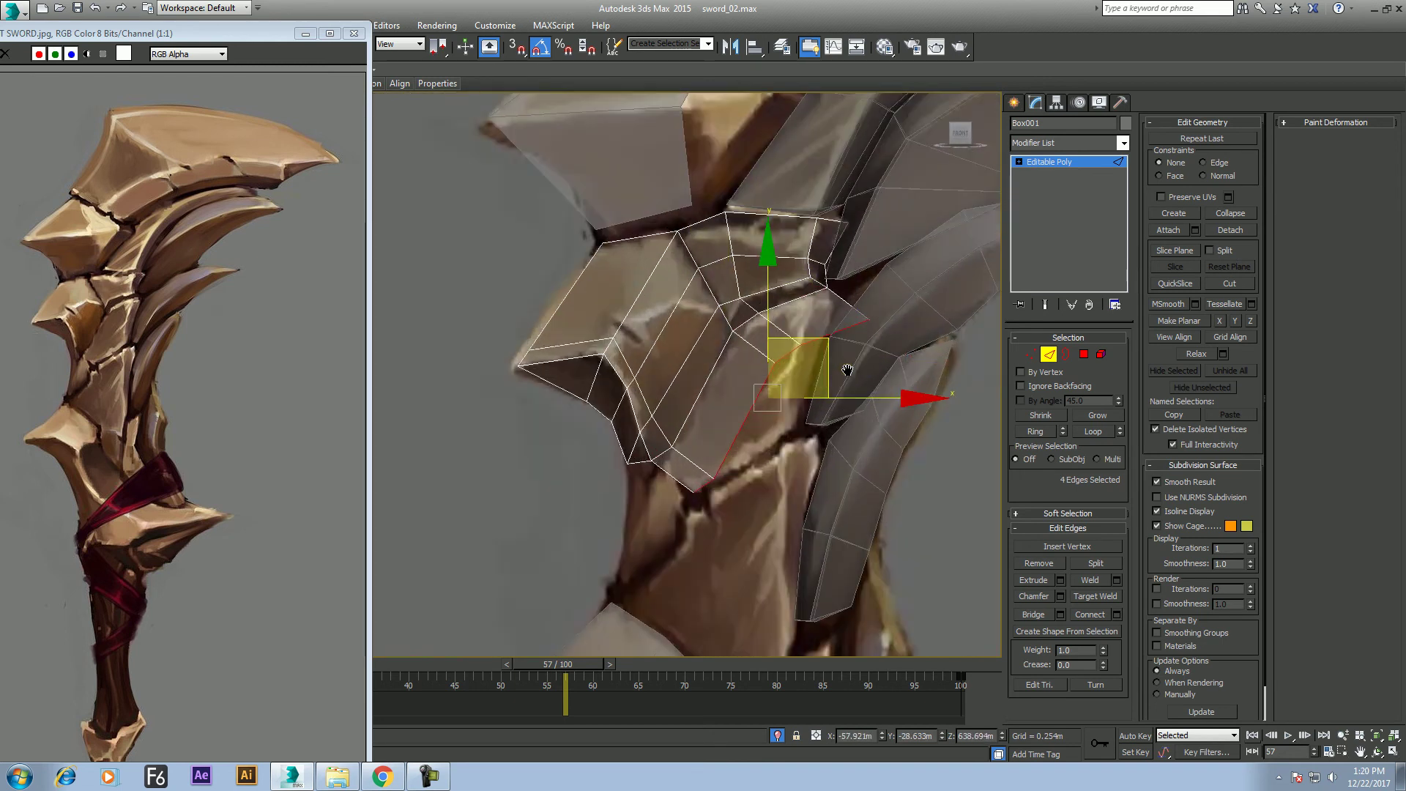
Minimize the SWORD.jpg reference window and return to the four-view layout
{"action": "left_click", "coordinate": [306, 33]}
{"action": "key", "text": "alt+w"}
{"action": "middle_click_drag", "start_coordinate": [334, 110], "coordinate": [327, 150]}
Move the selected guard edges down in the Top view, resetting the animation to frame 0
{"action": "left_click_drag", "start_coordinate": [341, 124], "coordinate": [404, 273]}
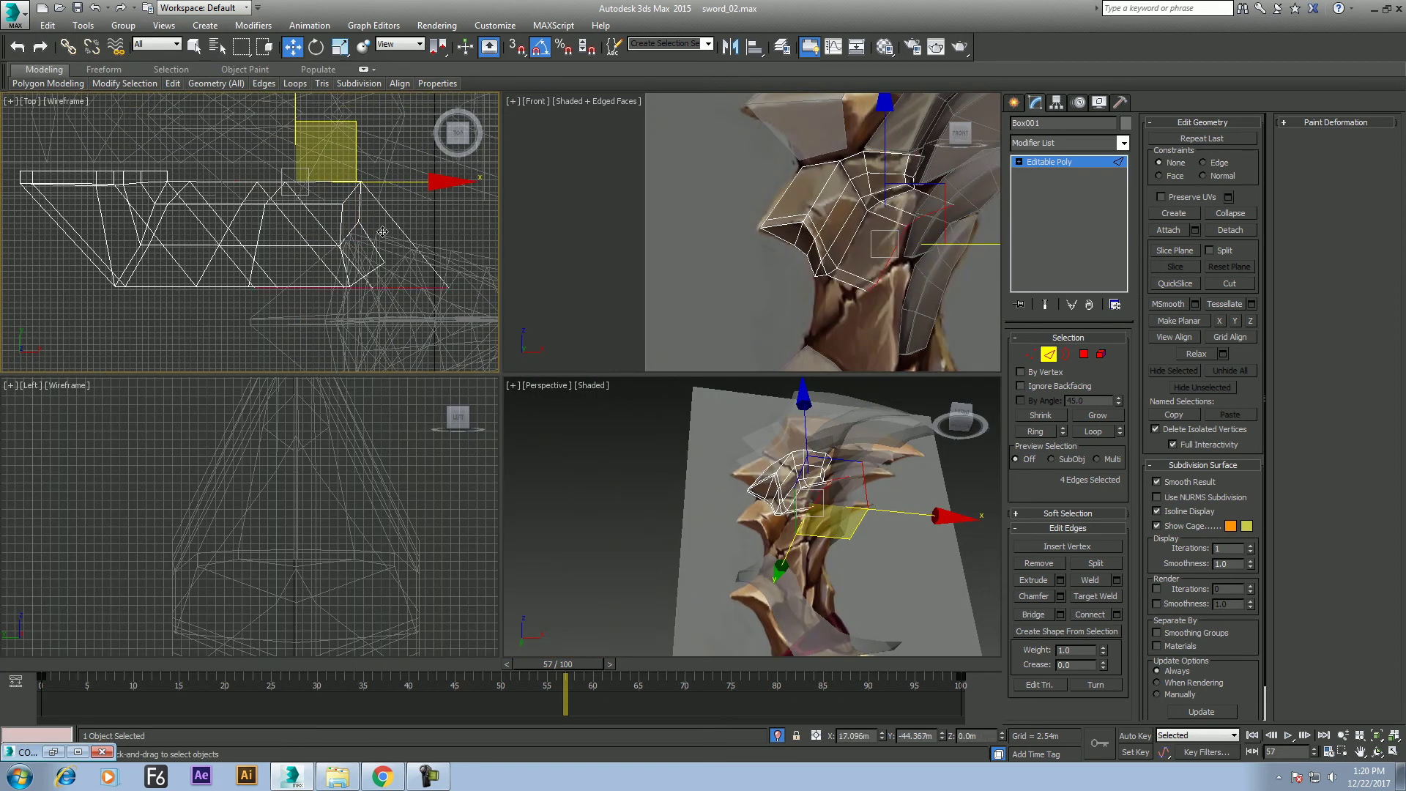
{"action": "middle_click_drag", "start_coordinate": [889, 270], "coordinate": [880, 278]}
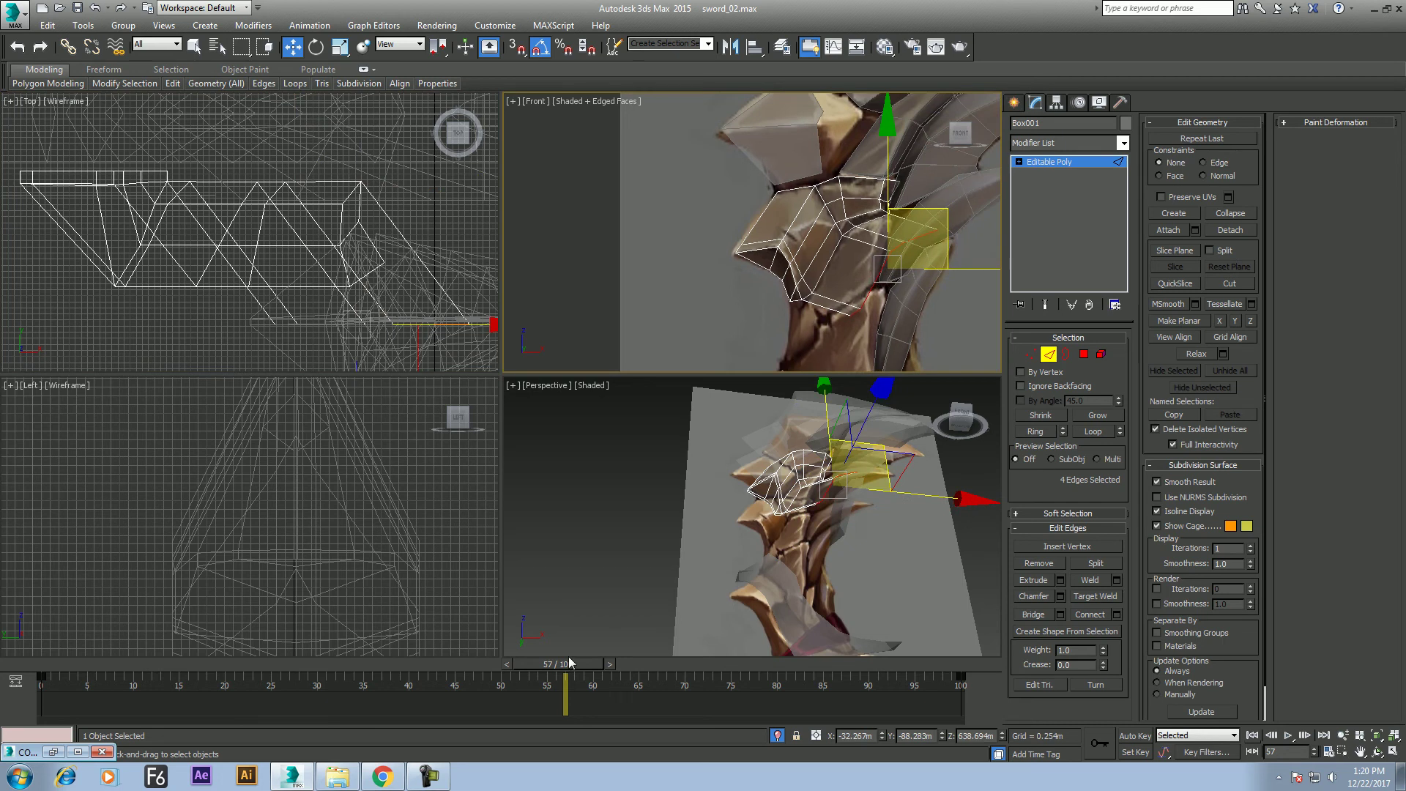
{"action": "left_click_drag", "start_coordinate": [566, 664], "coordinate": [55, 664]}
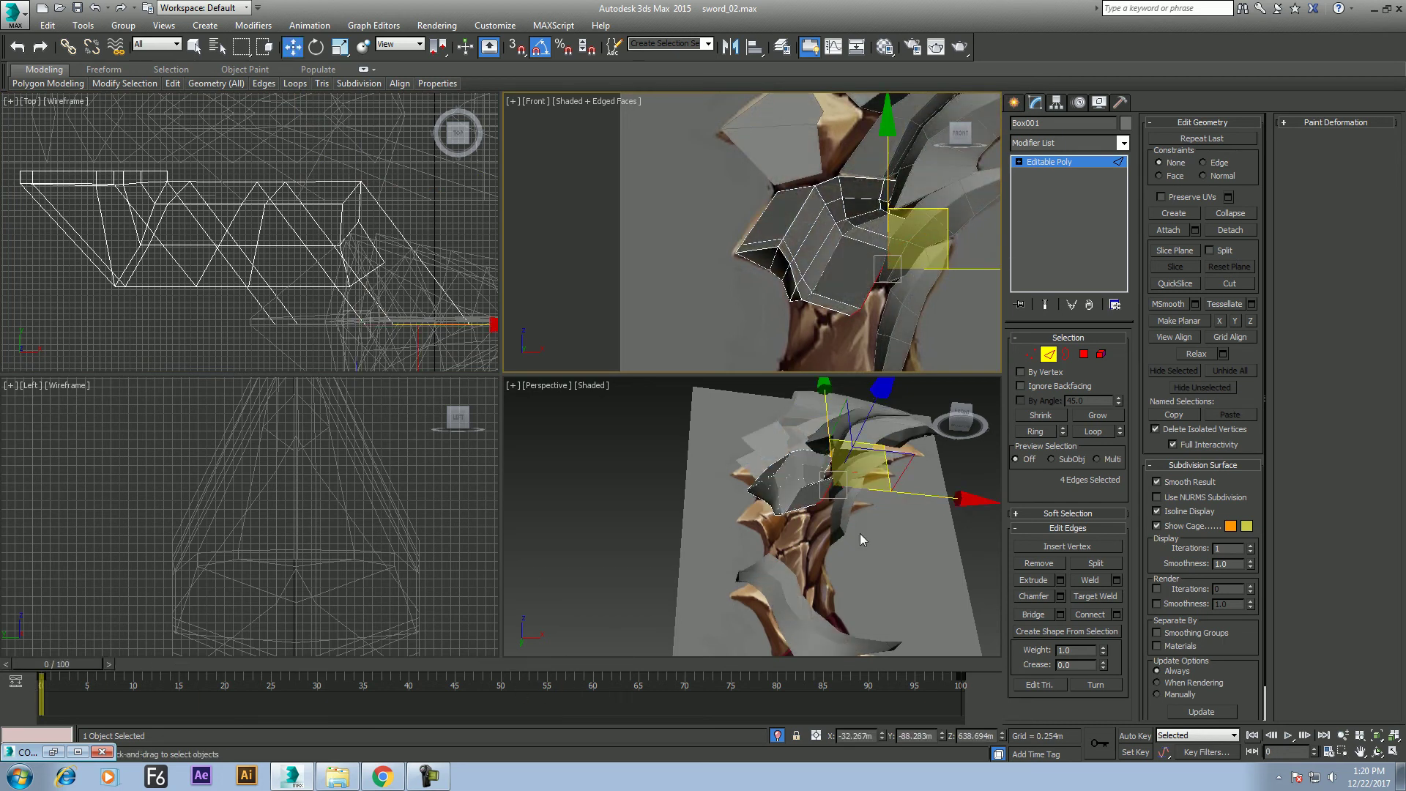
{"action": "scroll", "coordinate": [308, 288], "scroll_direction": "up", "scroll_amount": 2}
{"action": "scroll", "coordinate": [344, 183], "scroll_direction": "up", "scroll_amount": 2}
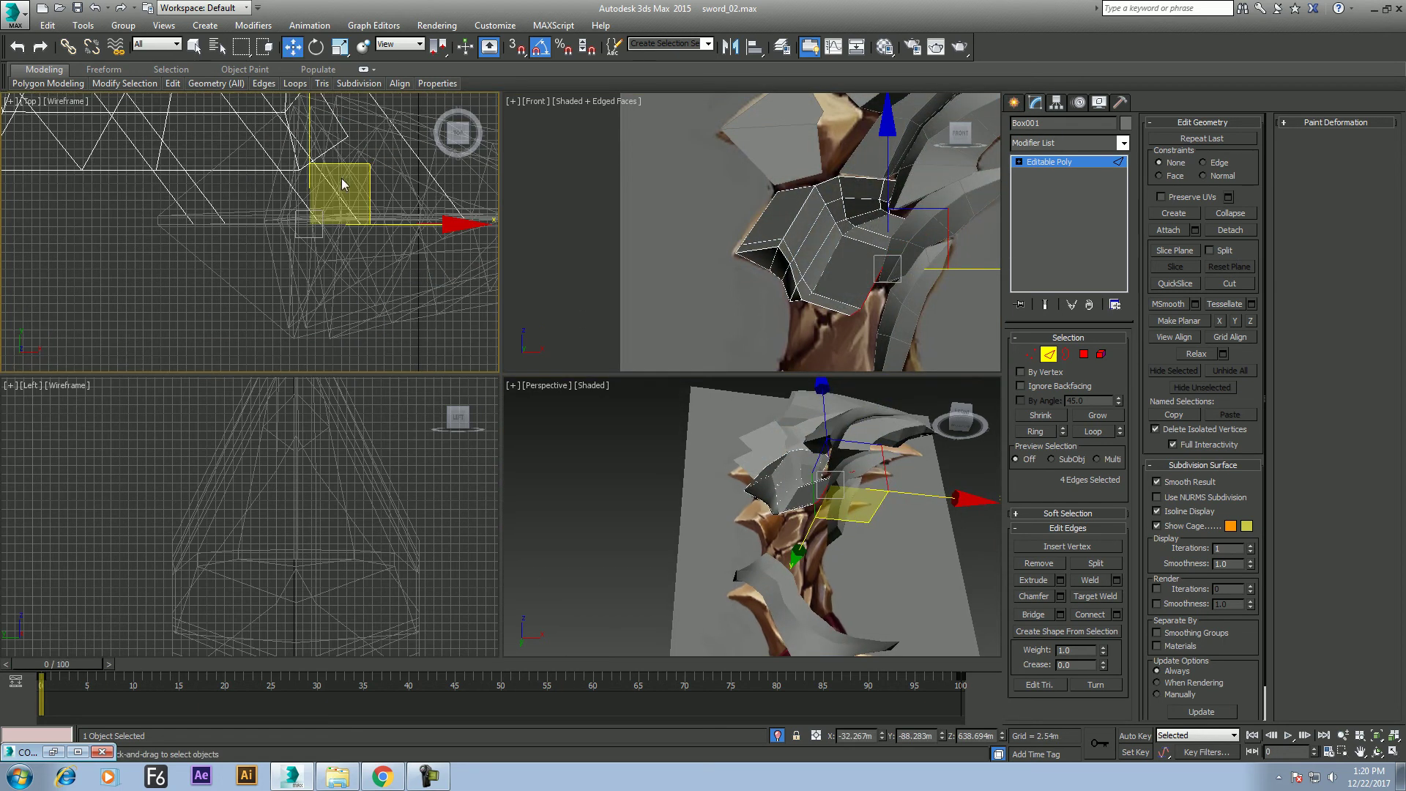
{"action": "left_click_drag", "start_coordinate": [353, 167], "coordinate": [355, 265]}
{"action": "right_click", "coordinate": [892, 569]}
Orbit and maximize the perspective view, then return to top-level object editing
{"action": "left_click", "coordinate": [1375, 754]}
{"action": "mouse_move", "coordinate": [776, 513]}
{"action": "left_mouse_down"}
{"action": "mouse_move", "coordinate": [586, 425]}
{"action": "mouse_move", "coordinate": [690, 429]}
{"action": "mouse_move", "coordinate": [696, 449]}
{"action": "mouse_move", "coordinate": [650, 453]}
{"action": "mouse_move", "coordinate": [490, 405]}
{"action": "mouse_move", "coordinate": [540, 402]}
{"action": "left_mouse_up"}
{"action": "key", "text": "alt+w"}
{"action": "key", "text": "w"}
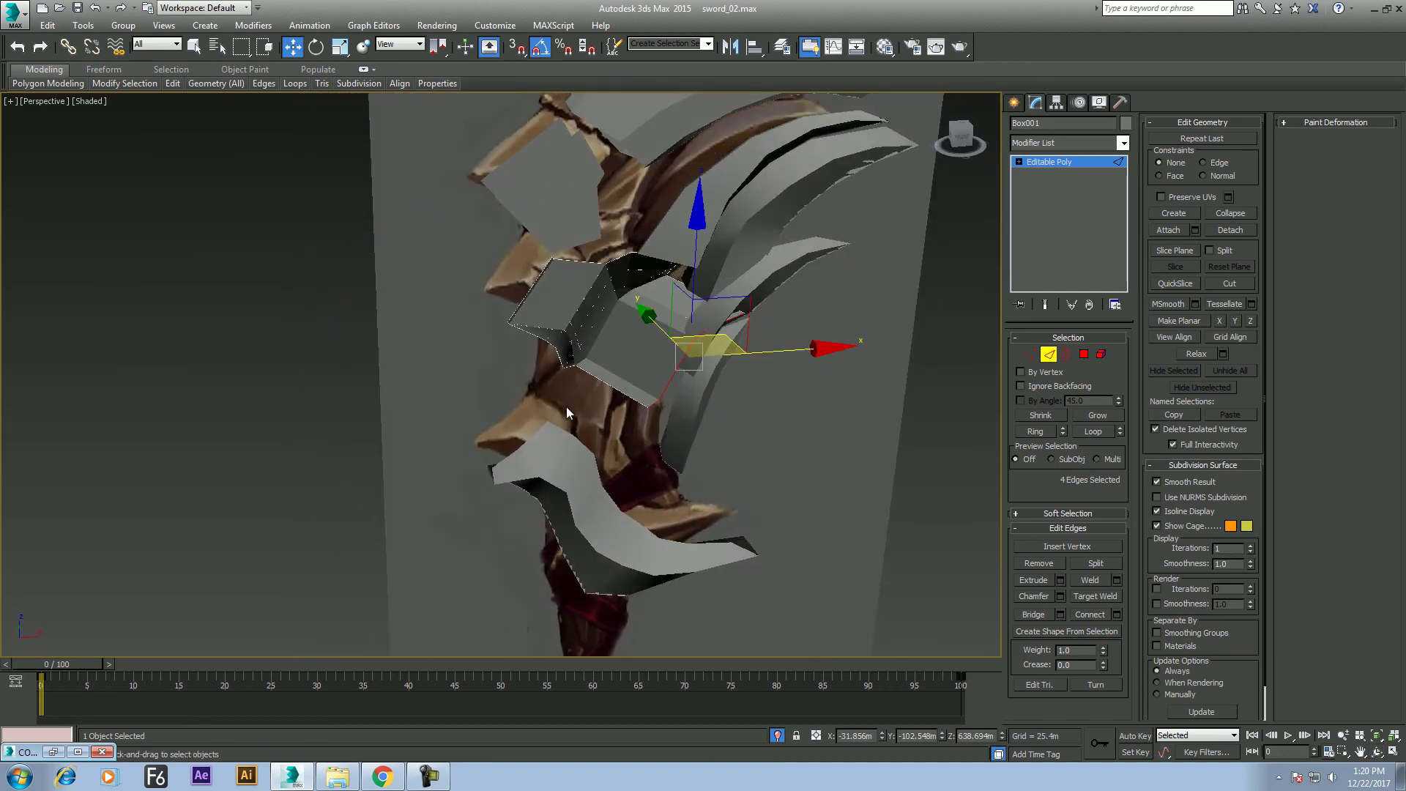
{"action": "scroll", "coordinate": [565, 407], "scroll_direction": "up", "scroll_amount": 3}
{"action": "right_click", "coordinate": [767, 399]}
{"action": "left_click", "coordinate": [742, 383]}
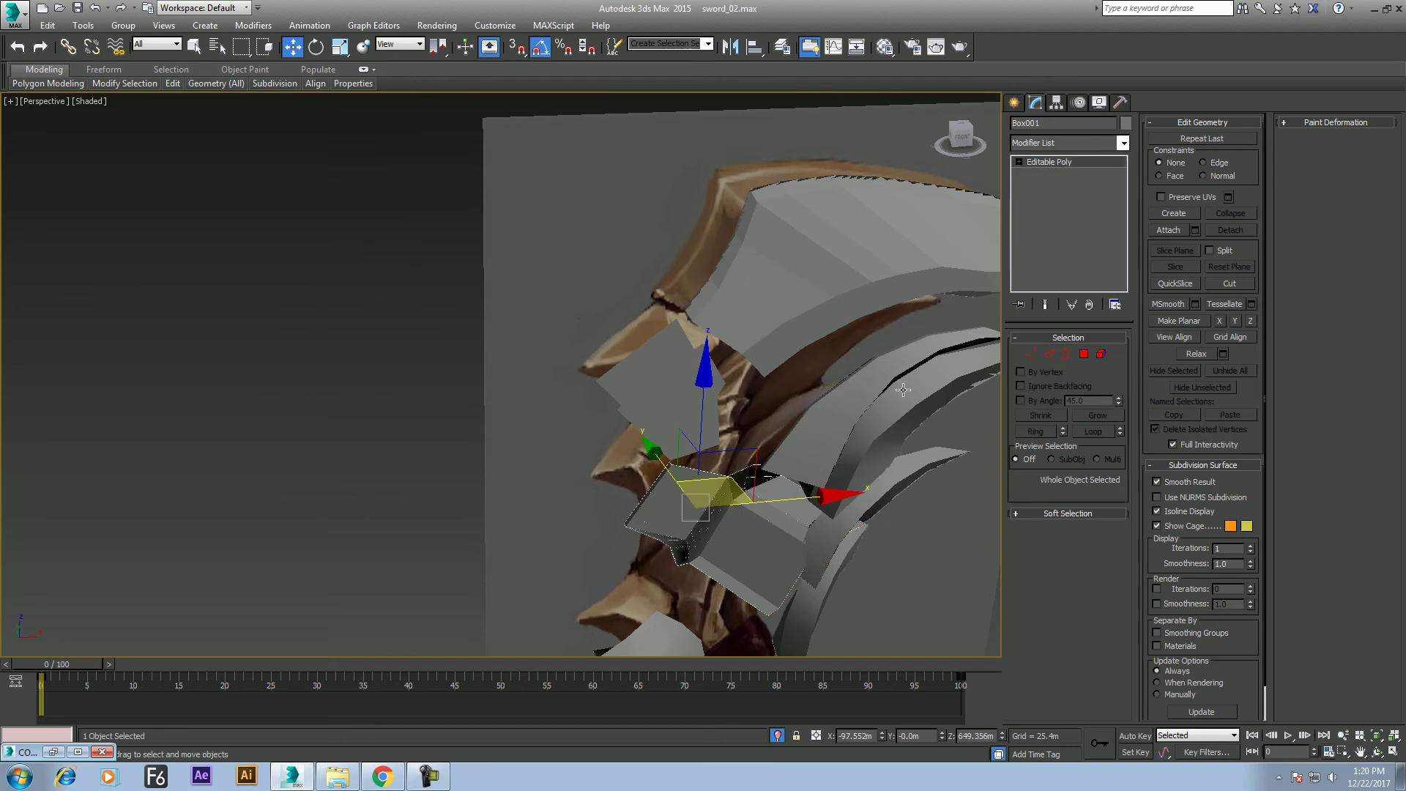
Switch the scene to wireframe and select two curved spike pieces, including Pyramid001
{"action": "left_click", "coordinate": [912, 439]}
{"action": "key", "text": "F3"}
{"action": "scroll", "coordinate": [879, 439], "scroll_direction": "down", "scroll_amount": 2}
{"action": "left_click", "coordinate": [765, 256]}
{"action": "left_click", "coordinate": [728, 295], "text": "ctrl"}
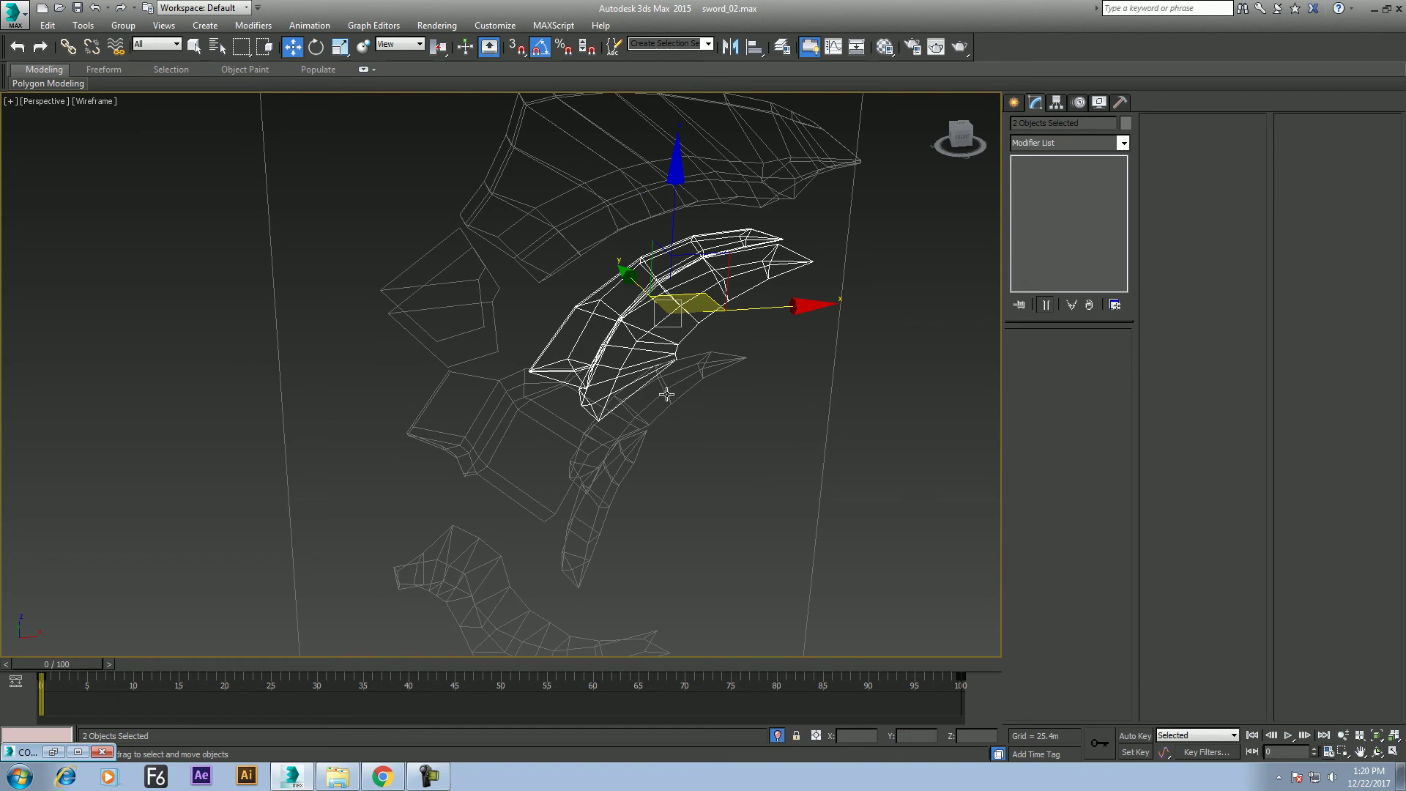
Add the last two guard pieces to the selection and move all four along Y in the Top view
{"action": "left_click", "coordinate": [657, 433], "text": "ctrl"}
{"action": "left_click", "coordinate": [630, 459], "text": "ctrl"}
{"action": "key", "text": "alt+w"}
{"action": "right_click", "coordinate": [299, 189]}
{"action": "key", "text": "z"}
{"action": "scroll", "coordinate": [394, 252], "scroll_direction": "down", "scroll_amount": 3}
{"action": "key", "text": "alt+w"}
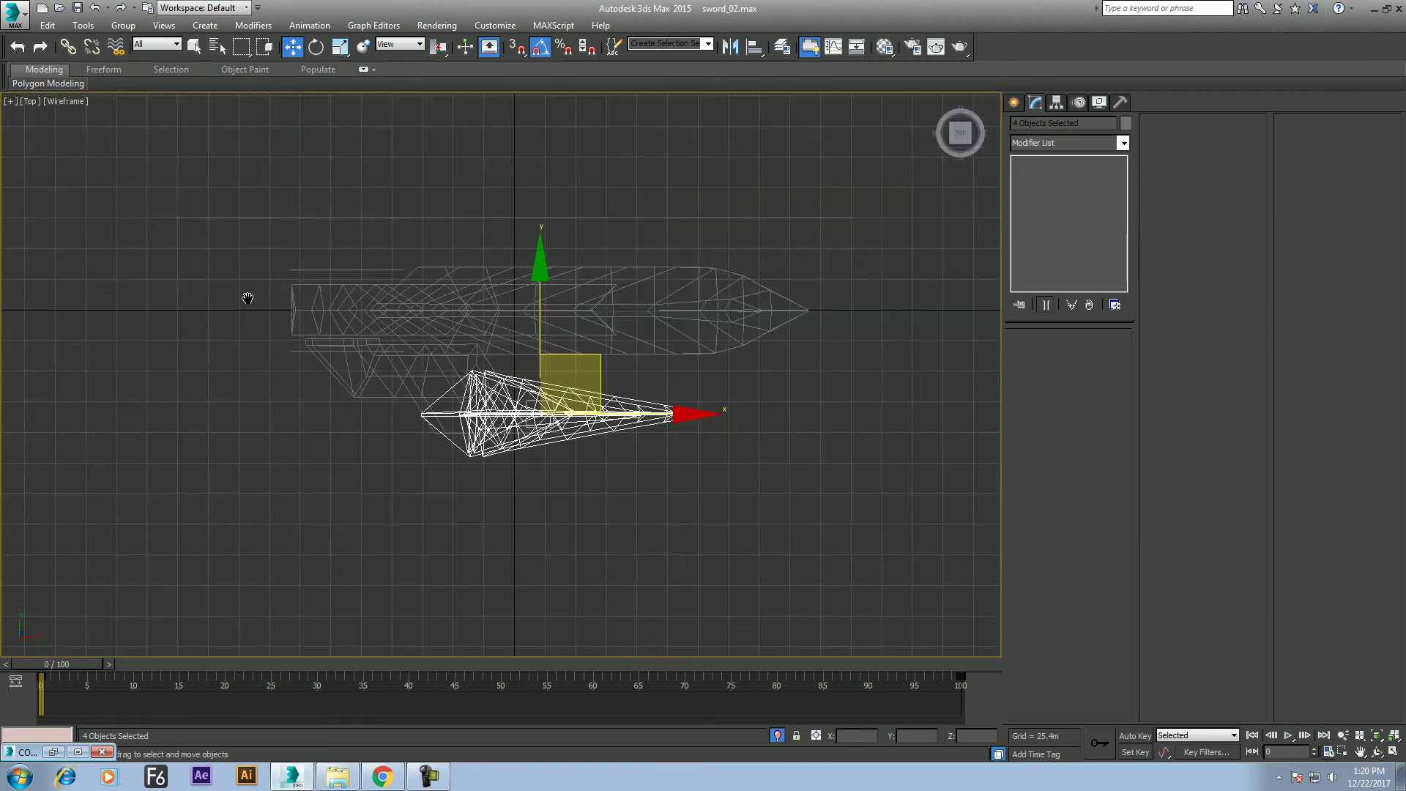
{"action": "scroll", "coordinate": [474, 310], "scroll_direction": "down", "scroll_amount": 2}
{"action": "left_click_drag", "start_coordinate": [454, 288], "coordinate": [454, 181]}
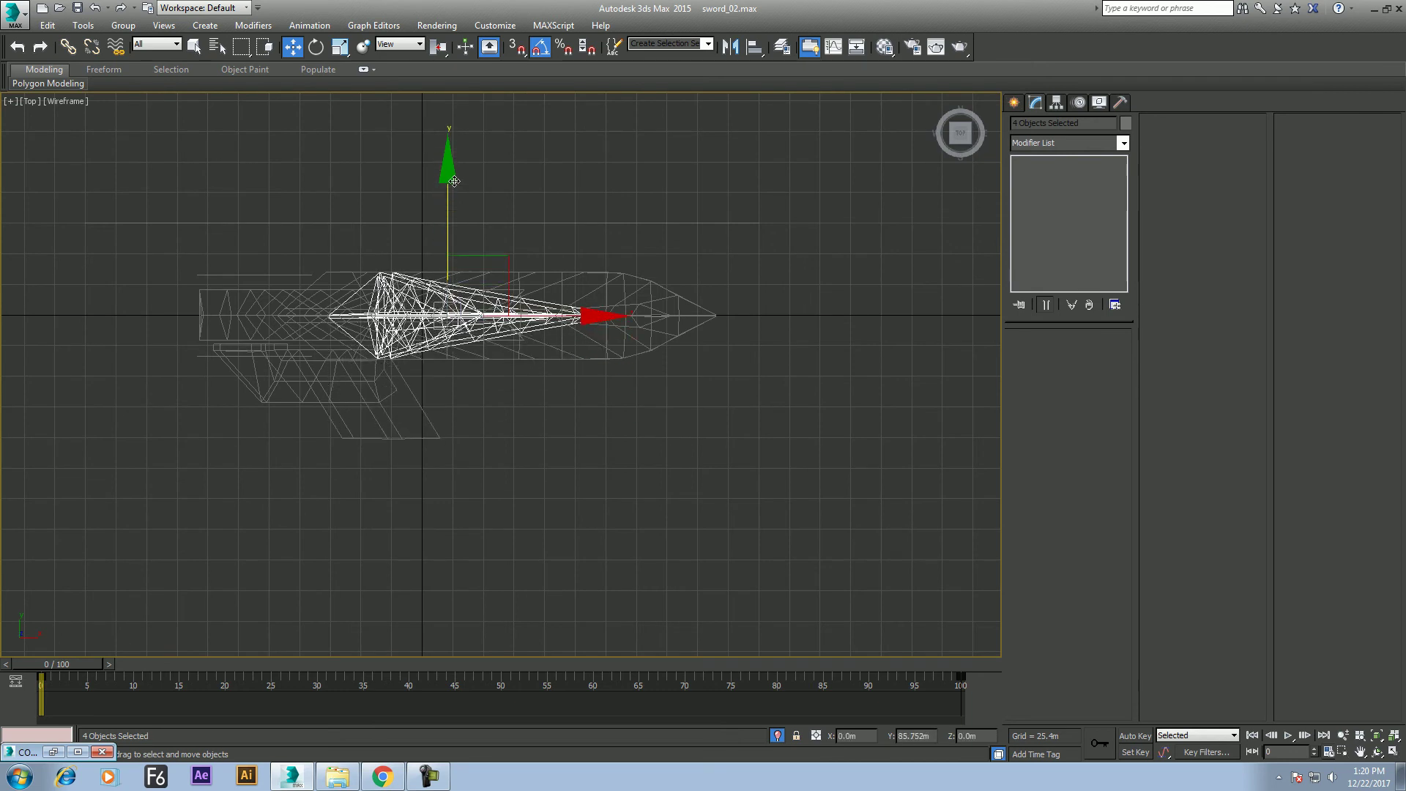
Frame the moved sword pieces in the Top view and hide the grid
{"action": "scroll", "coordinate": [461, 276], "scroll_direction": "up", "scroll_amount": 1}
{"action": "scroll", "coordinate": [461, 229], "scroll_direction": "up", "scroll_amount": 1}
{"action": "scroll", "coordinate": [534, 256], "scroll_direction": "up", "scroll_amount": 1}
{"action": "scroll", "coordinate": [611, 290], "scroll_direction": "up", "scroll_amount": 1}
{"action": "key", "text": "z"}
{"action": "key", "text": "g"}
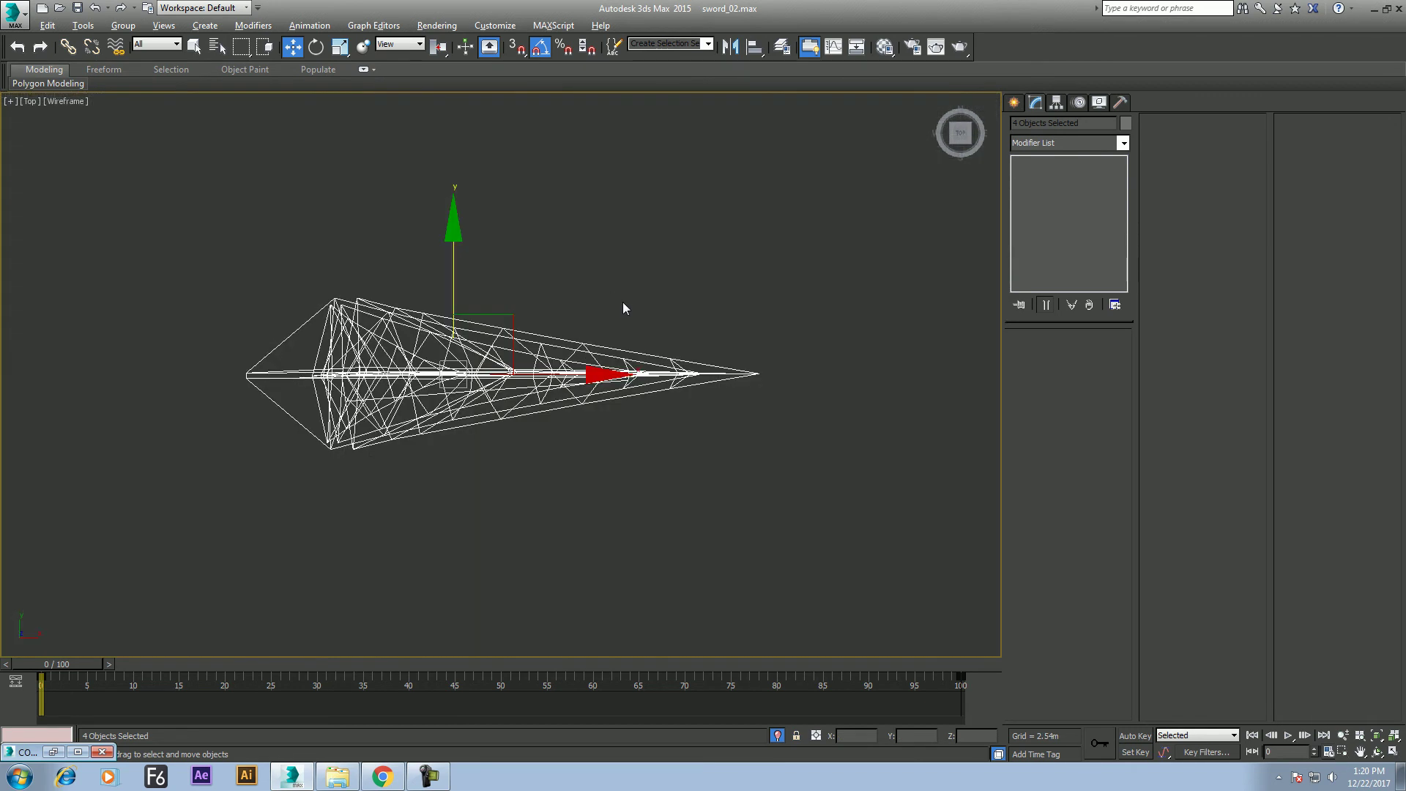
{"action": "scroll", "coordinate": [586, 350], "scroll_direction": "down", "scroll_amount": 3}
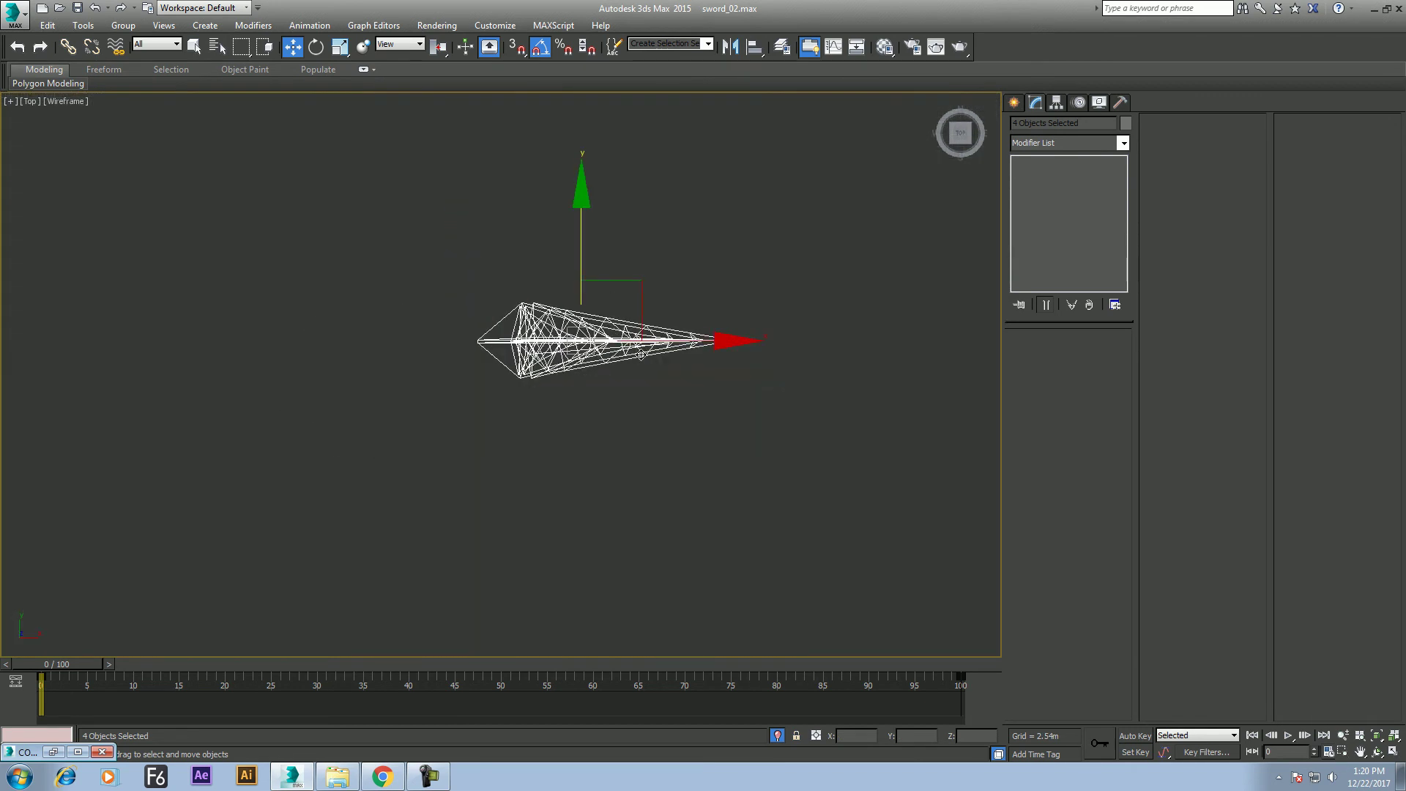
{"action": "scroll", "coordinate": [659, 418], "scroll_direction": "down", "scroll_amount": 5}
Box-select the sword pieces and run Unhide All from the quad menu
{"action": "left_click", "coordinate": [671, 444]}
{"action": "scroll", "coordinate": [671, 443], "scroll_direction": "up", "scroll_amount": 5}
{"action": "left_click_drag", "start_coordinate": [699, 257], "coordinate": [474, 418]}
{"action": "right_click", "coordinate": [645, 339]}
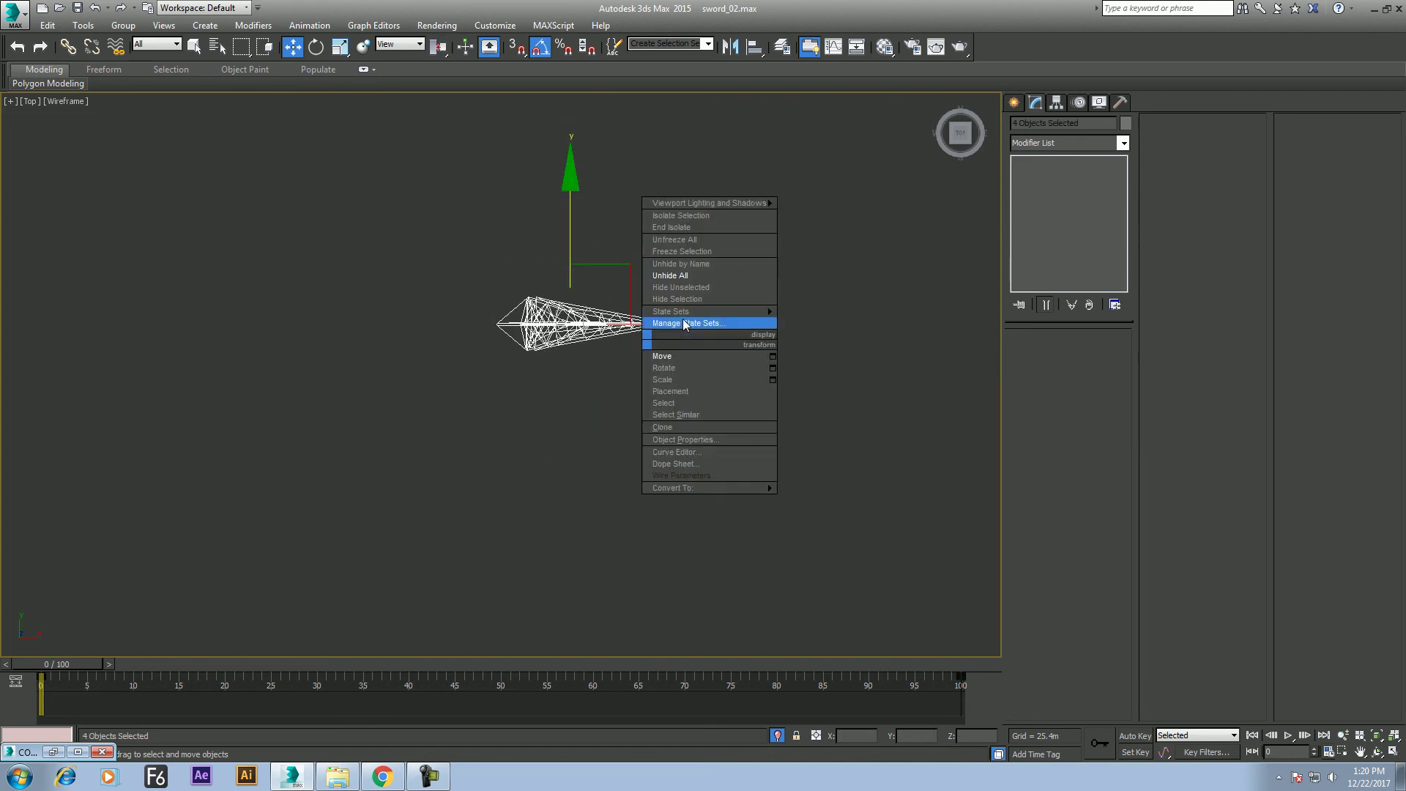
{"action": "left_click", "coordinate": [708, 279]}
{"action": "scroll", "coordinate": [656, 349], "scroll_direction": "up", "scroll_amount": 2}
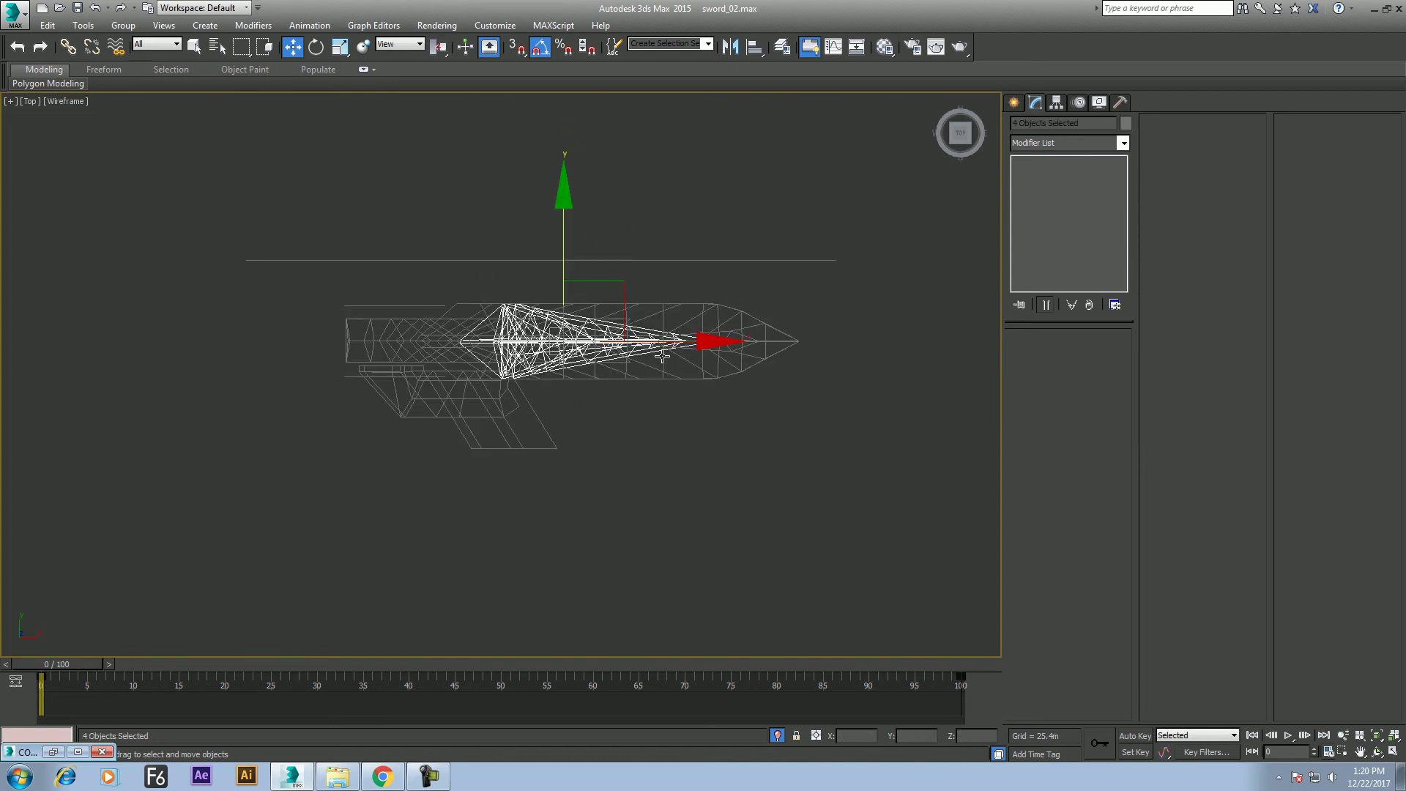
{"action": "scroll", "coordinate": [659, 401], "scroll_direction": "up", "scroll_amount": 1}
{"action": "scroll", "coordinate": [679, 419], "scroll_direction": "up", "scroll_amount": 1}
{"action": "scroll", "coordinate": [678, 424], "scroll_direction": "up", "scroll_amount": 1}
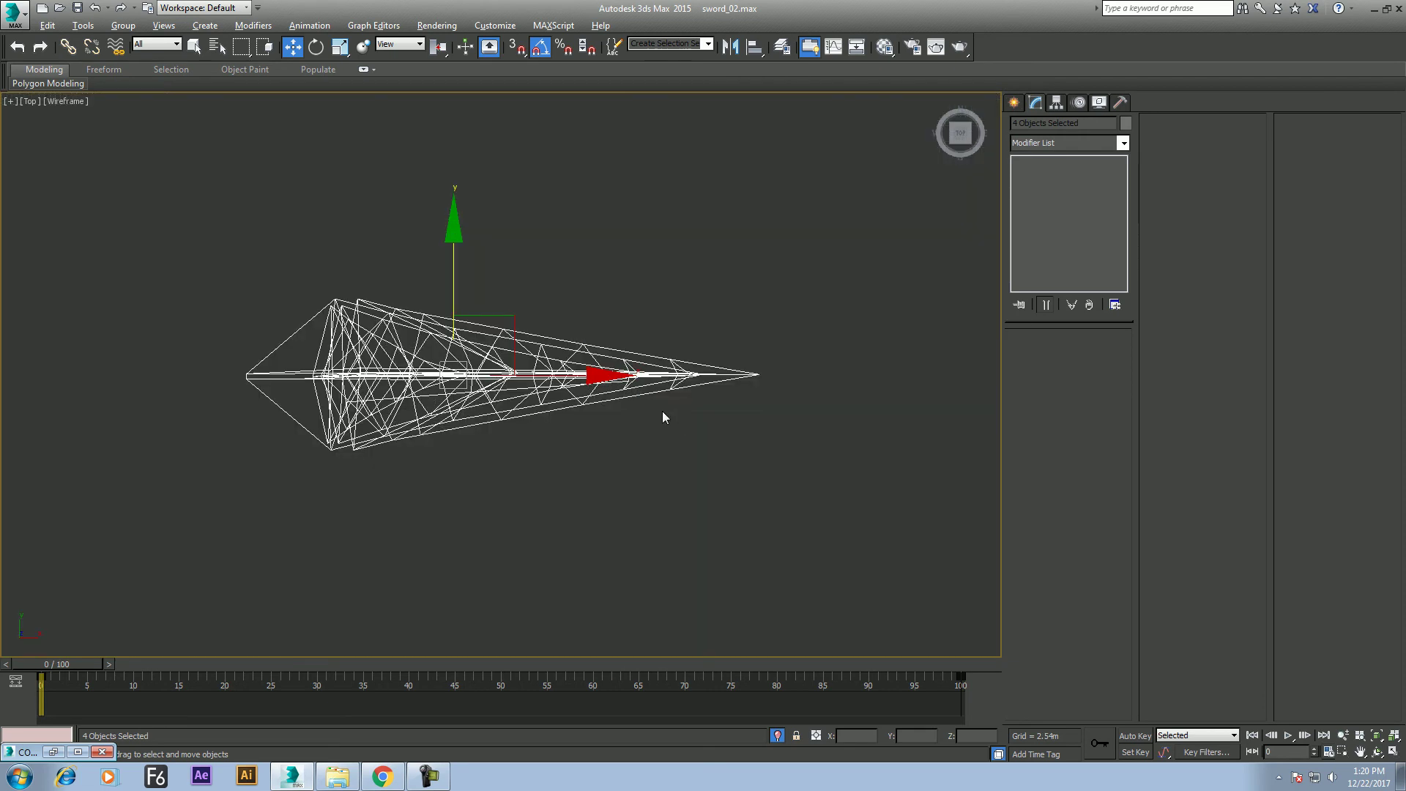
Select every piece with Ctrl+A and run Unhide All again to restore the blade parts
{"action": "right_click", "coordinate": [603, 374]}
{"action": "left_click", "coordinate": [647, 301]}
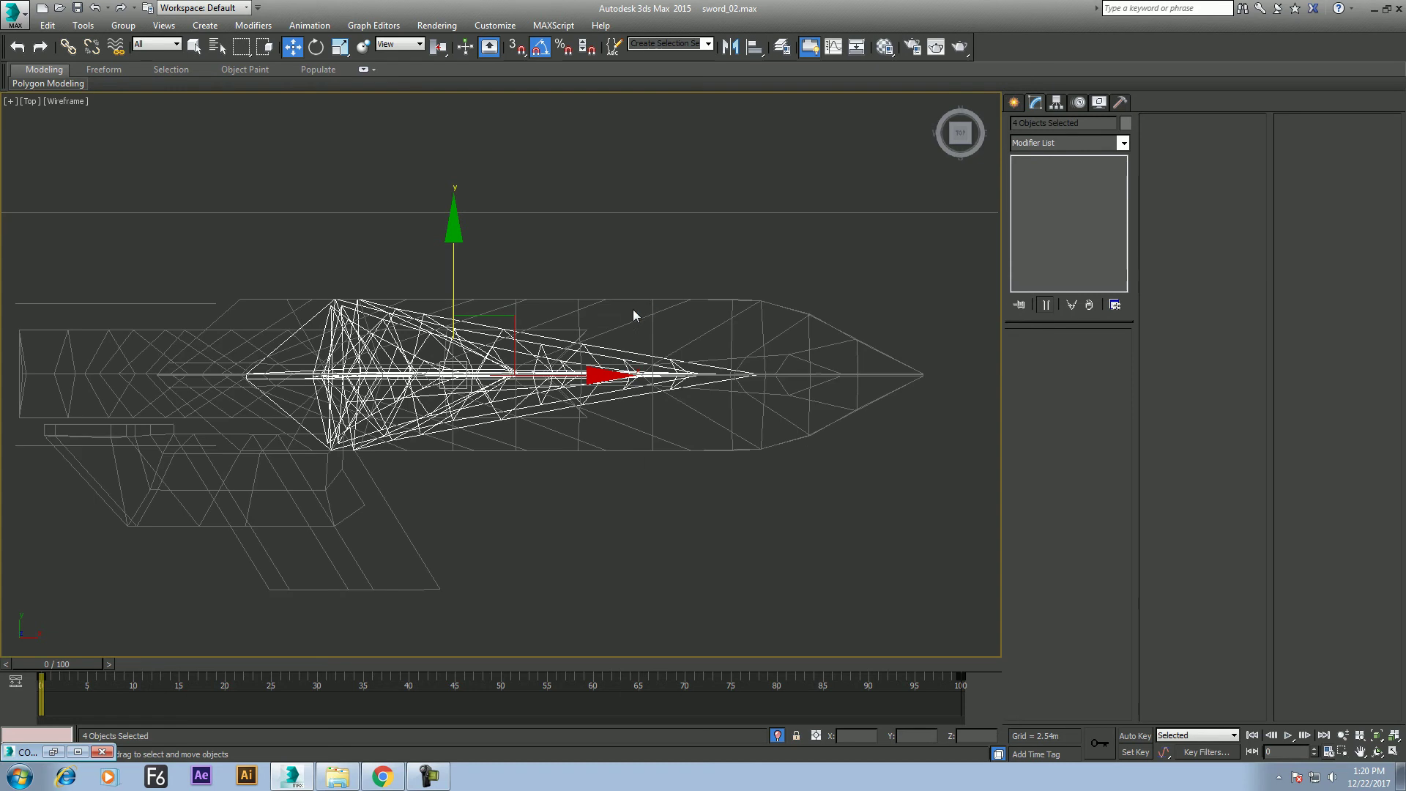
{"action": "scroll", "coordinate": [629, 322], "scroll_direction": "down", "scroll_amount": 1}
{"action": "scroll", "coordinate": [627, 322], "scroll_direction": "down", "scroll_amount": 1}
{"action": "left_click_drag", "start_coordinate": [805, 490], "coordinate": [772, 456]}
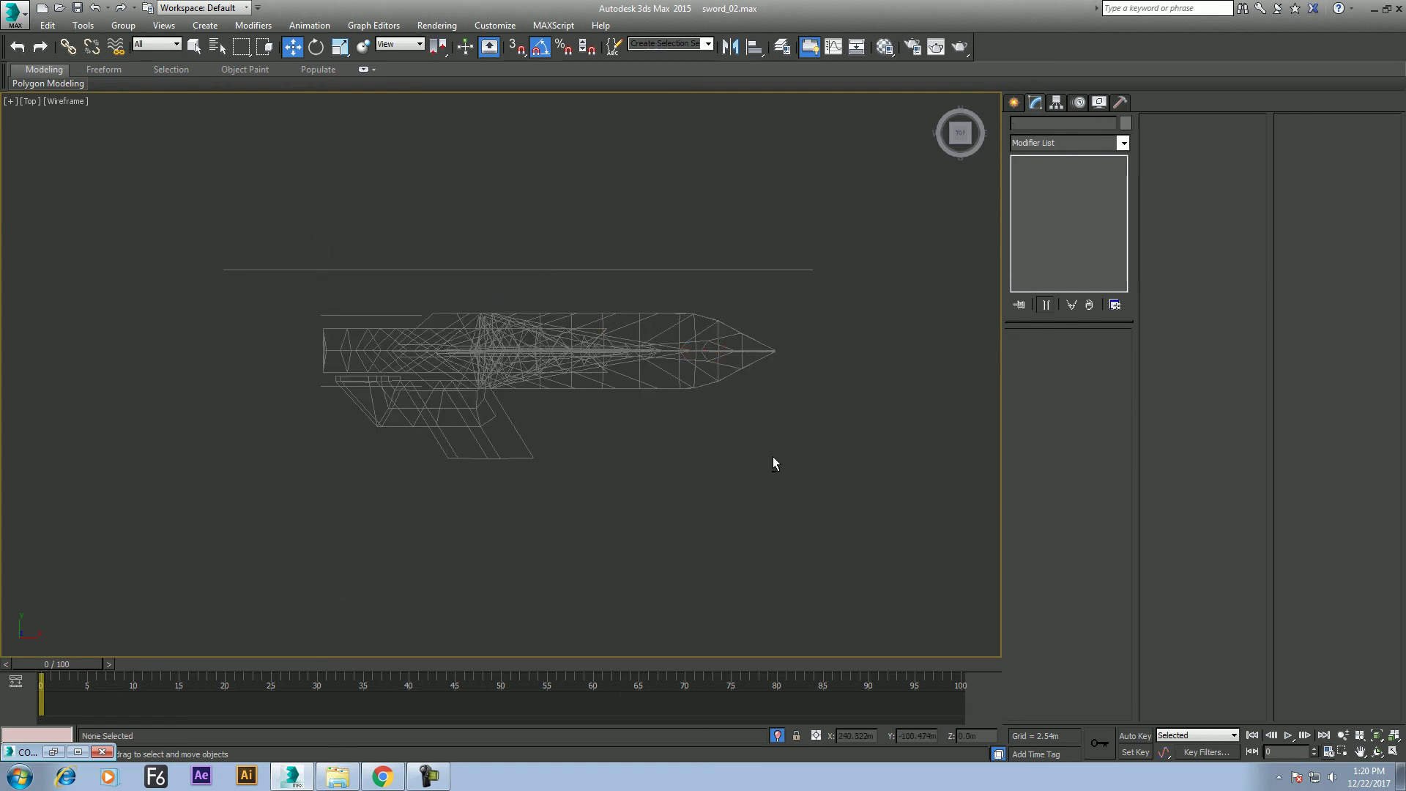
{"action": "key", "text": "ctrl+a"}
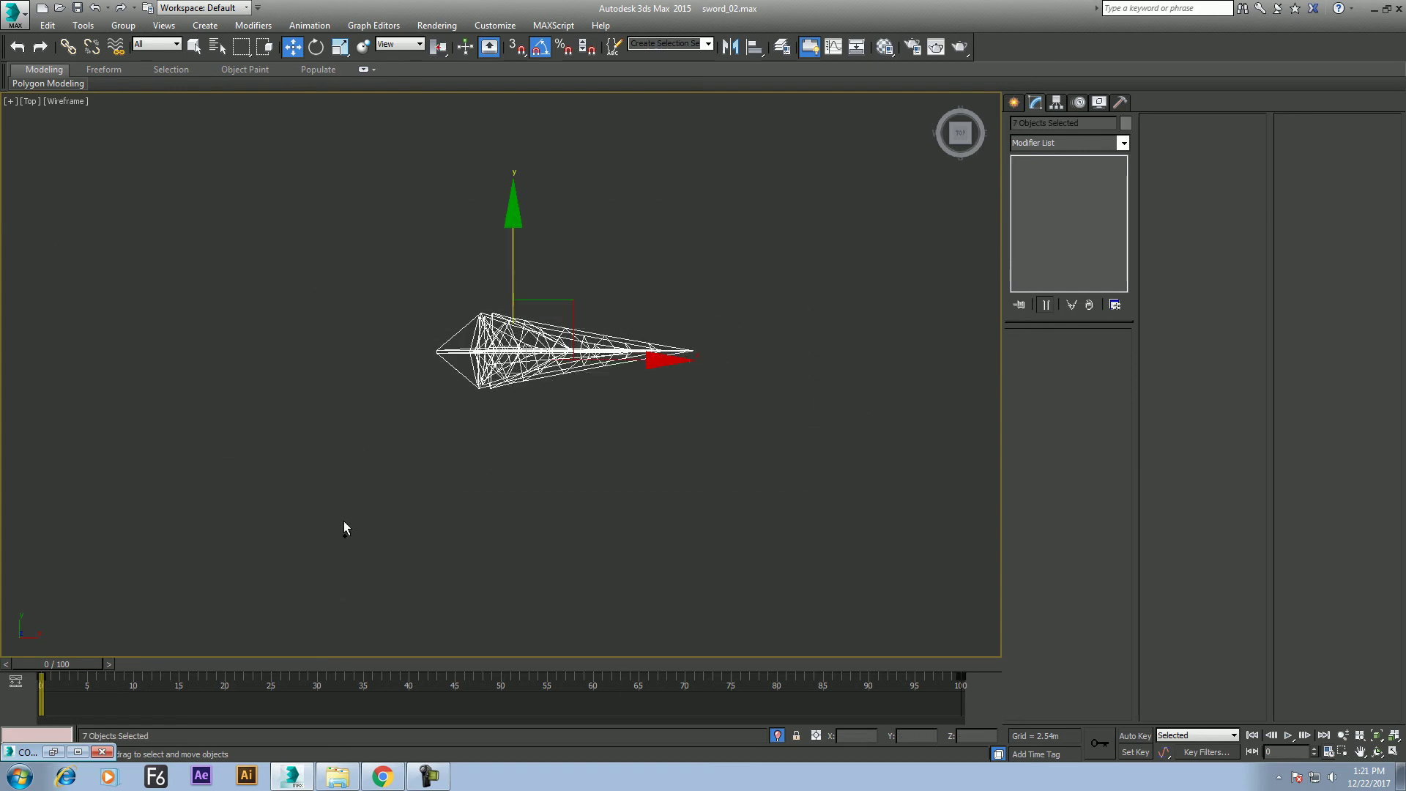
{"action": "right_click", "coordinate": [656, 319]}
{"action": "left_click", "coordinate": [703, 248]}
Select Pyramid004 and the three other curved spikes in the Top view
{"action": "key", "text": "alt+w"}
{"action": "scroll", "coordinate": [820, 293], "scroll_direction": "down", "scroll_amount": 5}
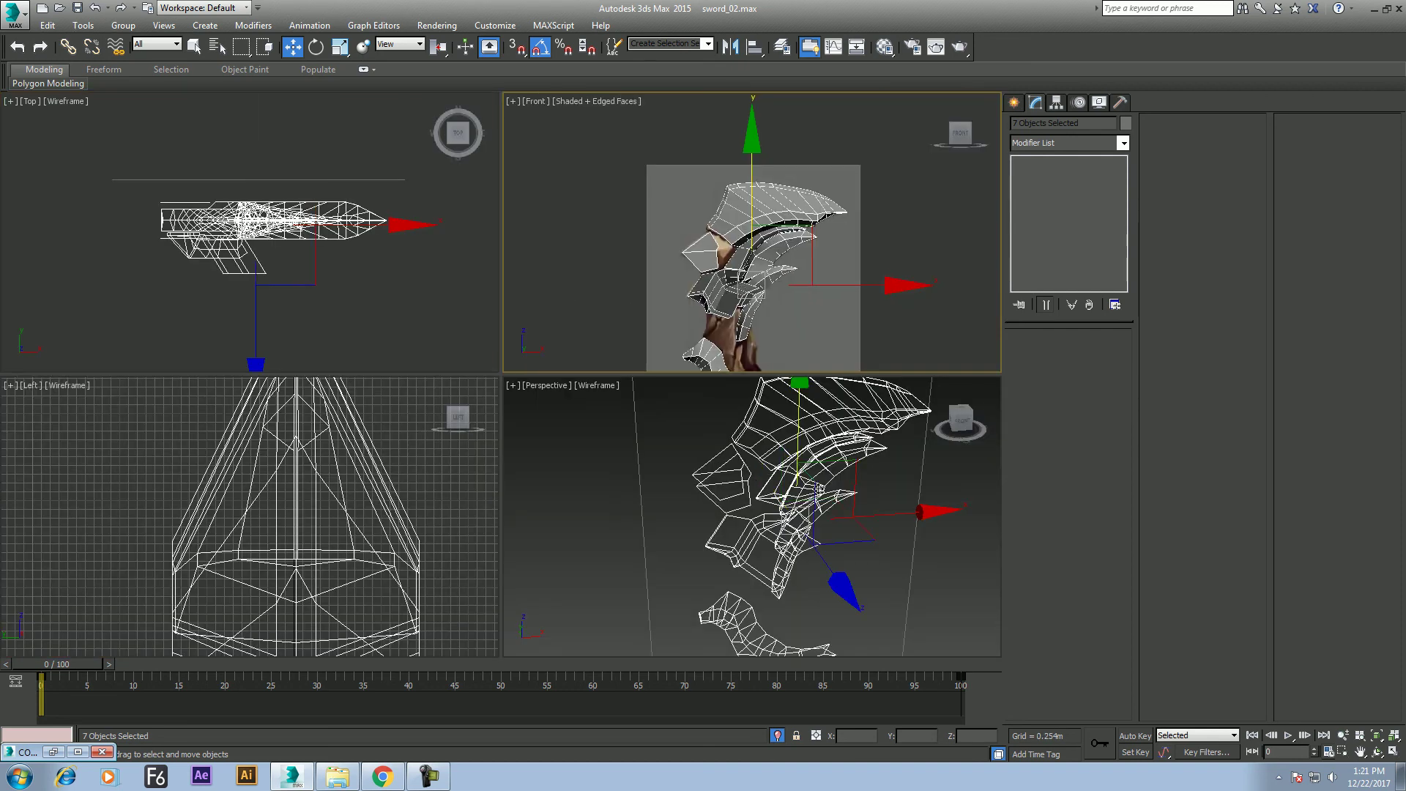
{"action": "scroll", "coordinate": [255, 284], "scroll_direction": "up", "scroll_amount": 2}
{"action": "middle_click_drag", "start_coordinate": [276, 269], "coordinate": [345, 368]}
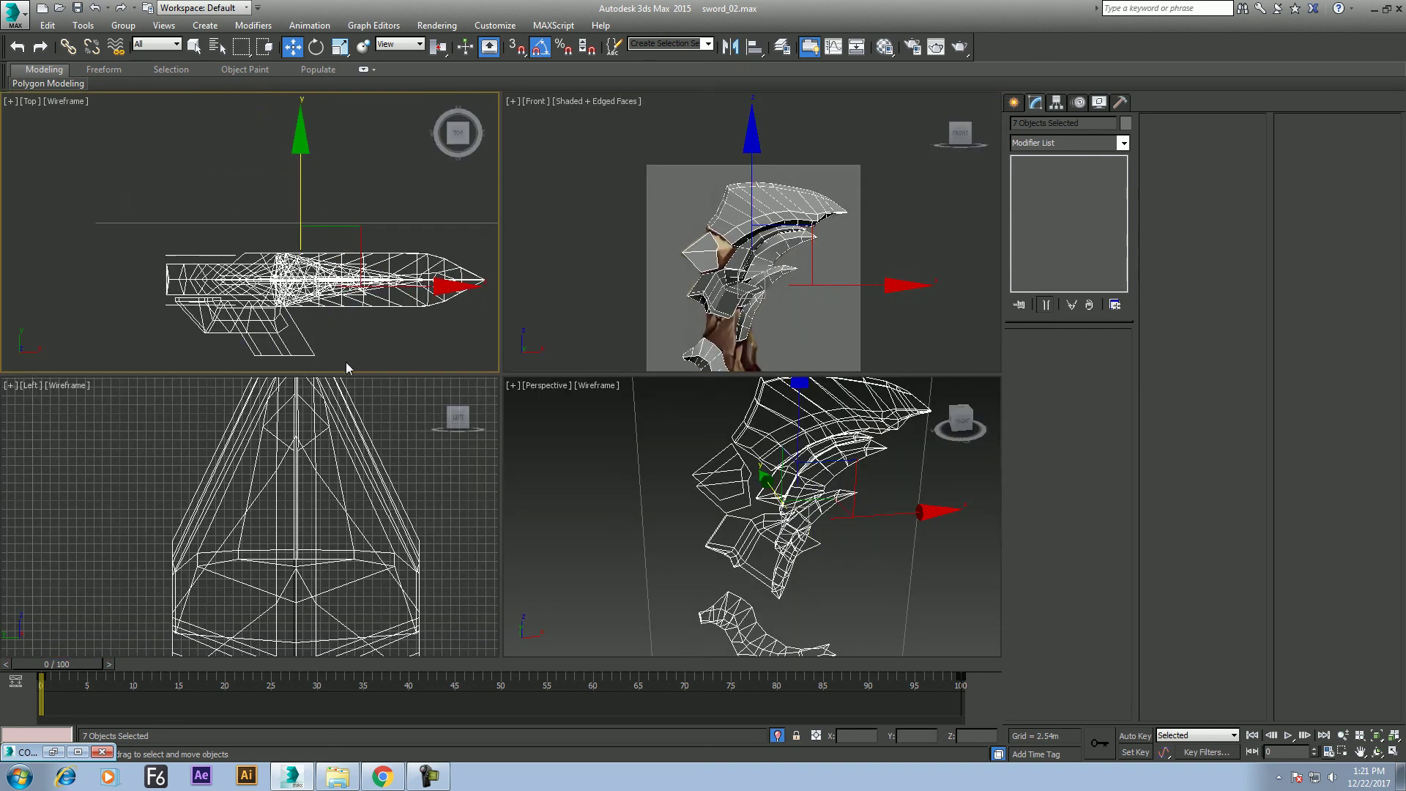
{"action": "scroll", "coordinate": [401, 306], "scroll_direction": "up", "scroll_amount": 2}
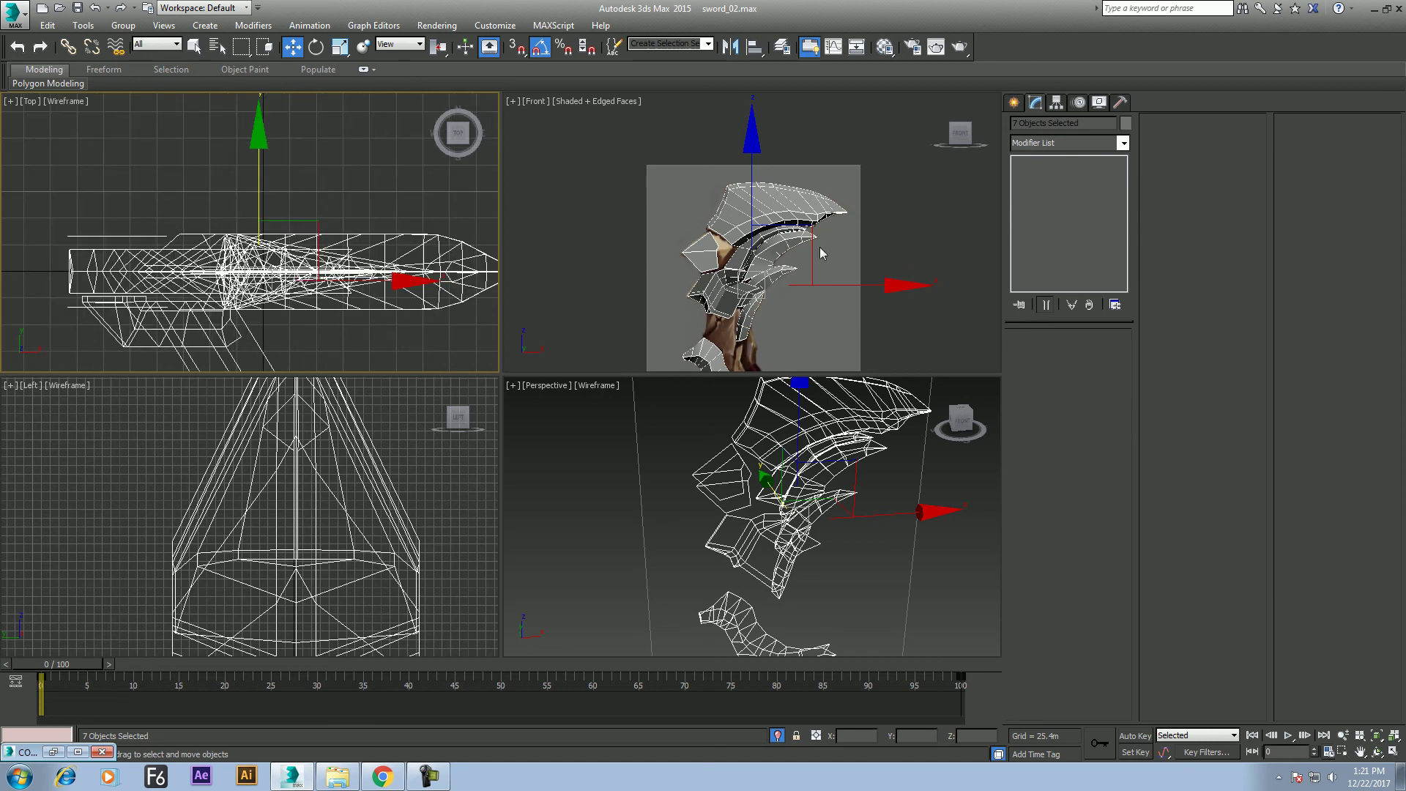
{"action": "scroll", "coordinate": [820, 246], "scroll_direction": "up", "scroll_amount": 2}
{"action": "left_click", "coordinate": [779, 248]}
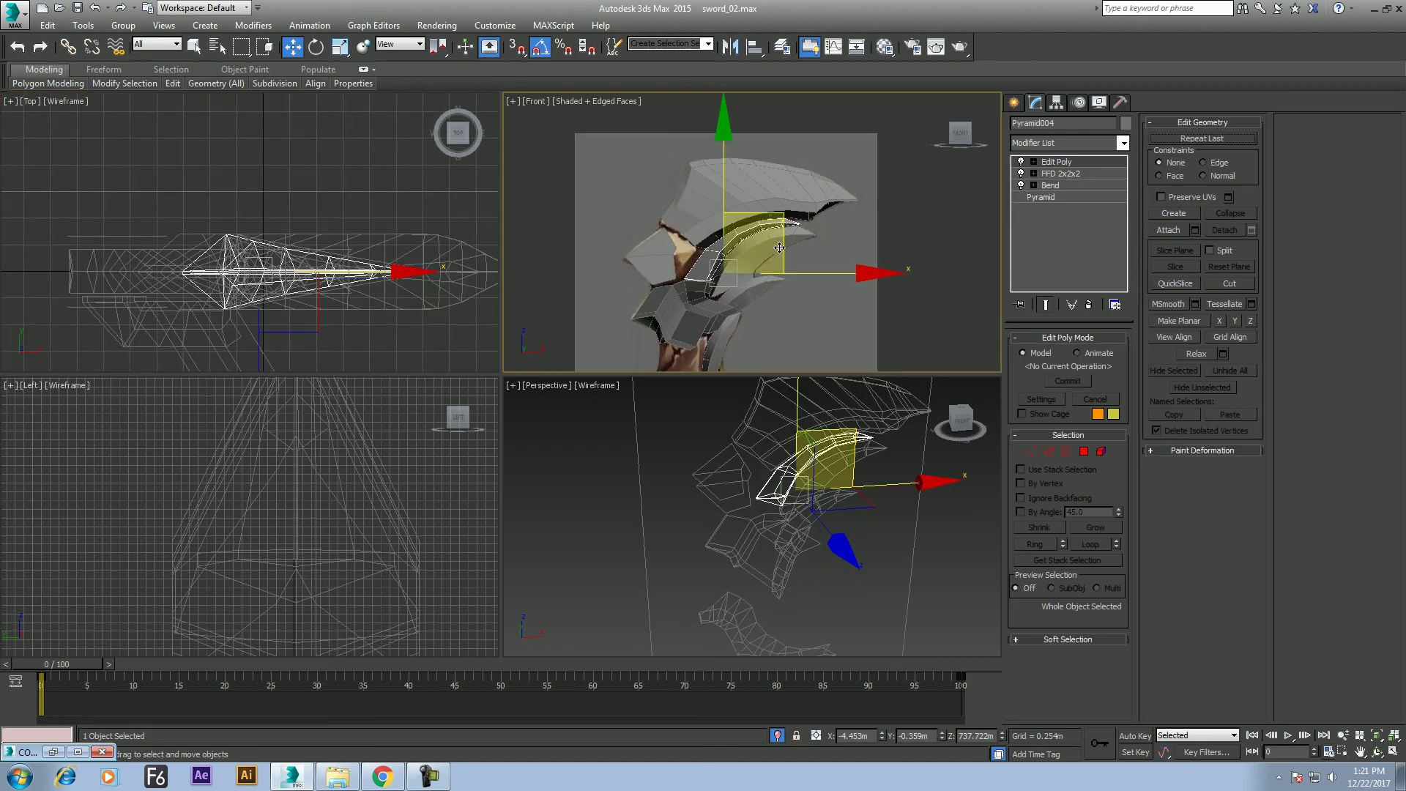
{"action": "left_click", "coordinate": [772, 240], "text": "ctrl"}
{"action": "left_click", "coordinate": [740, 298], "text": "ctrl"}
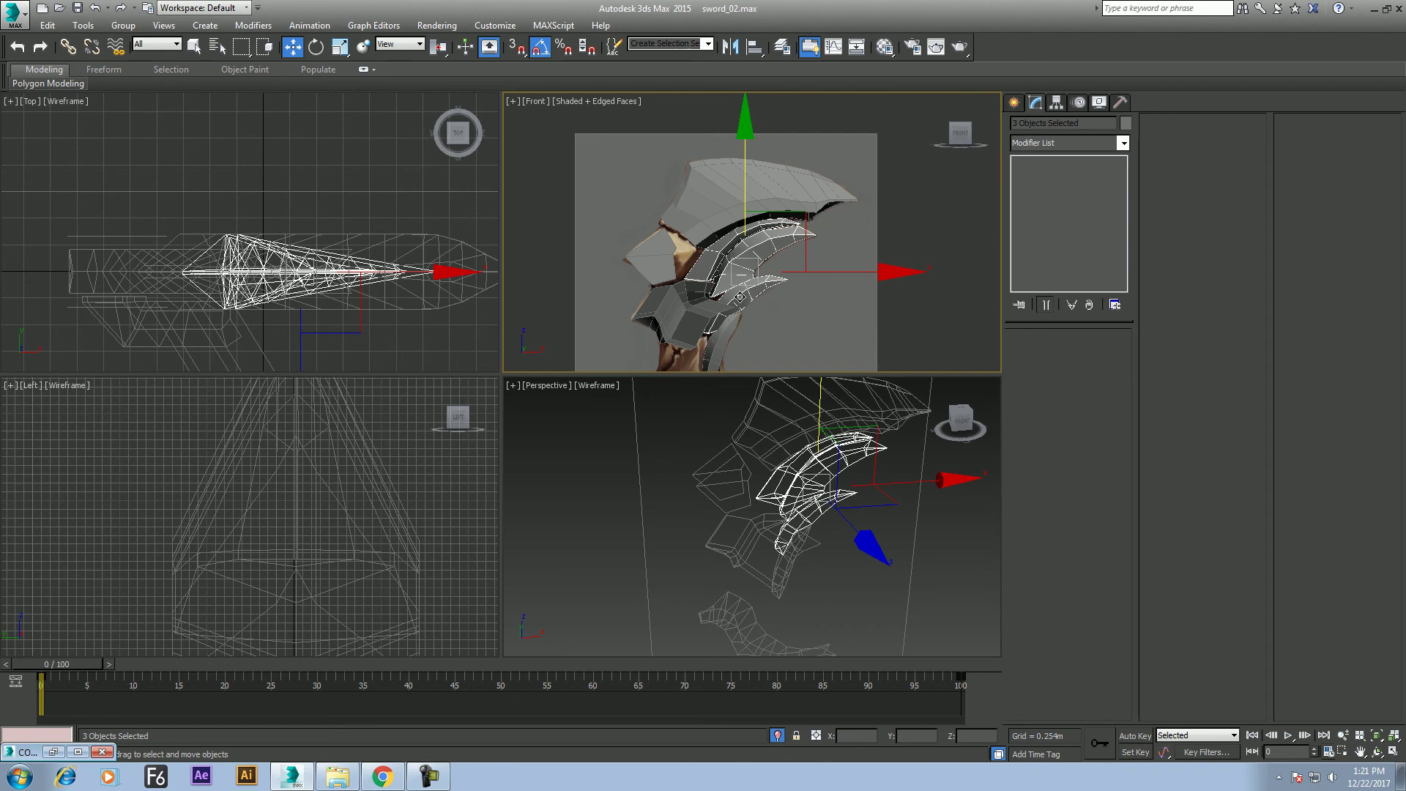
{"action": "scroll", "coordinate": [748, 314], "scroll_direction": "up", "scroll_amount": 2}
{"action": "left_click", "coordinate": [710, 296], "text": "ctrl"}
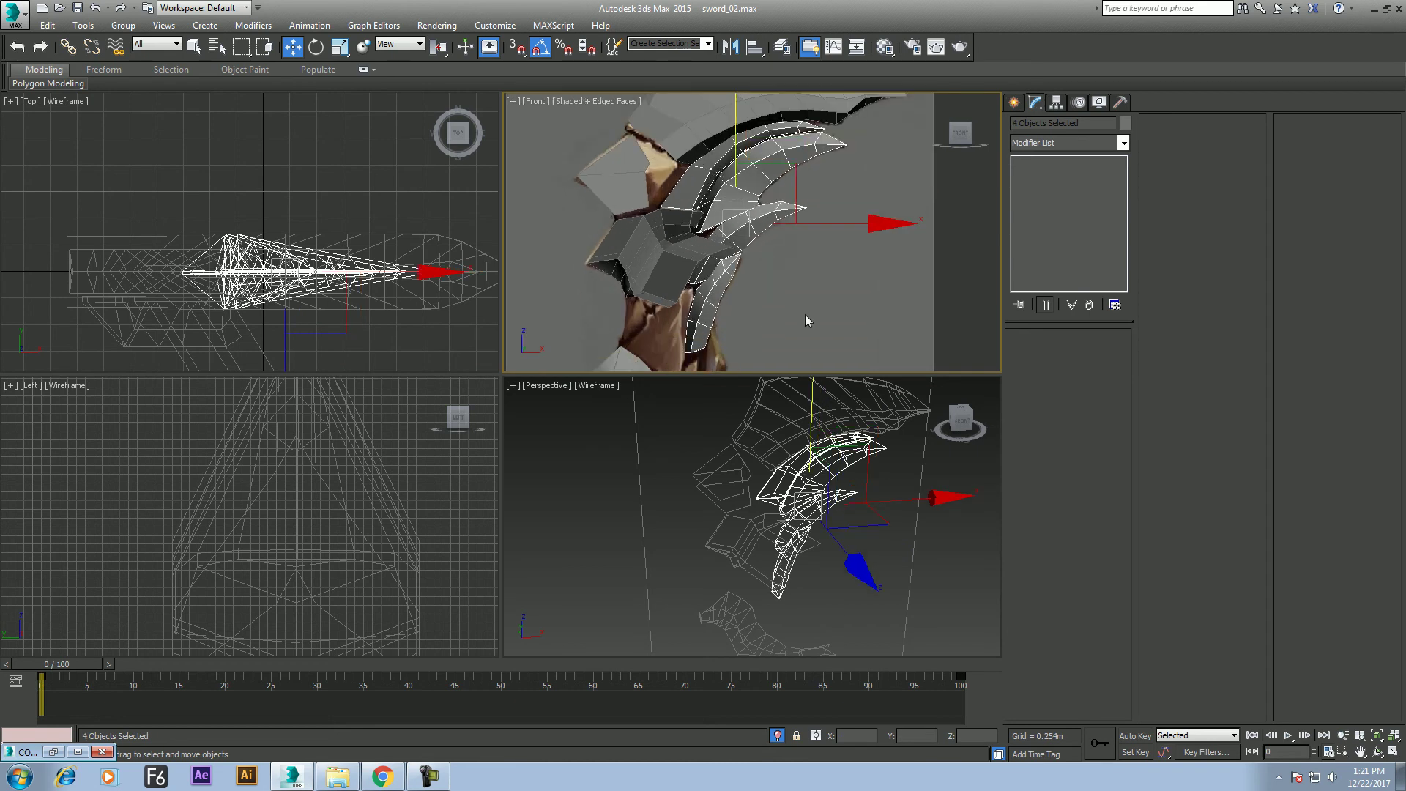
Briefly isolate the four spikes, then end isolation and restore the four-spike selection
{"action": "key", "text": "alt+q"}
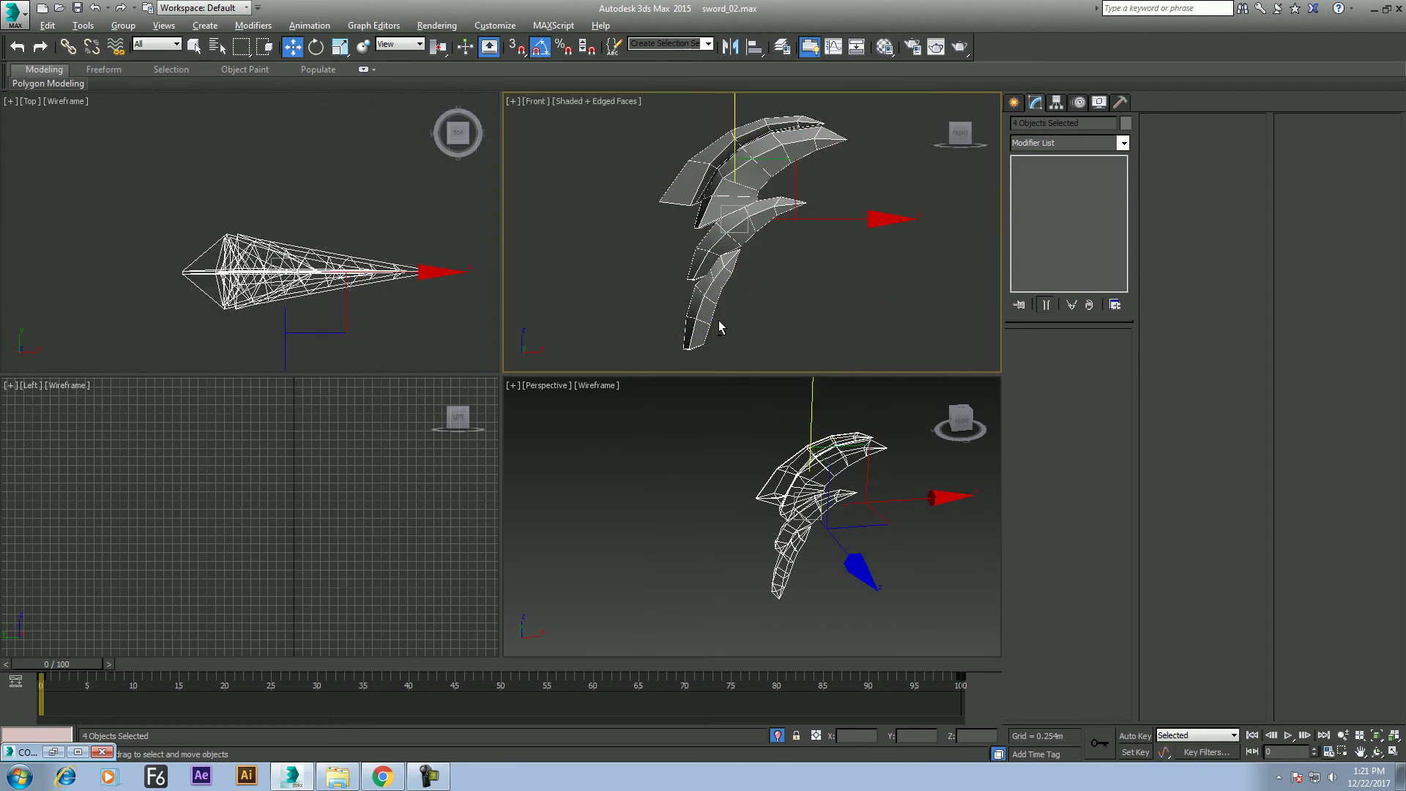
{"action": "right_click", "coordinate": [783, 256]}
{"action": "left_click", "coordinate": [819, 196]}
{"action": "scroll", "coordinate": [833, 209], "scroll_direction": "down", "scroll_amount": 2}
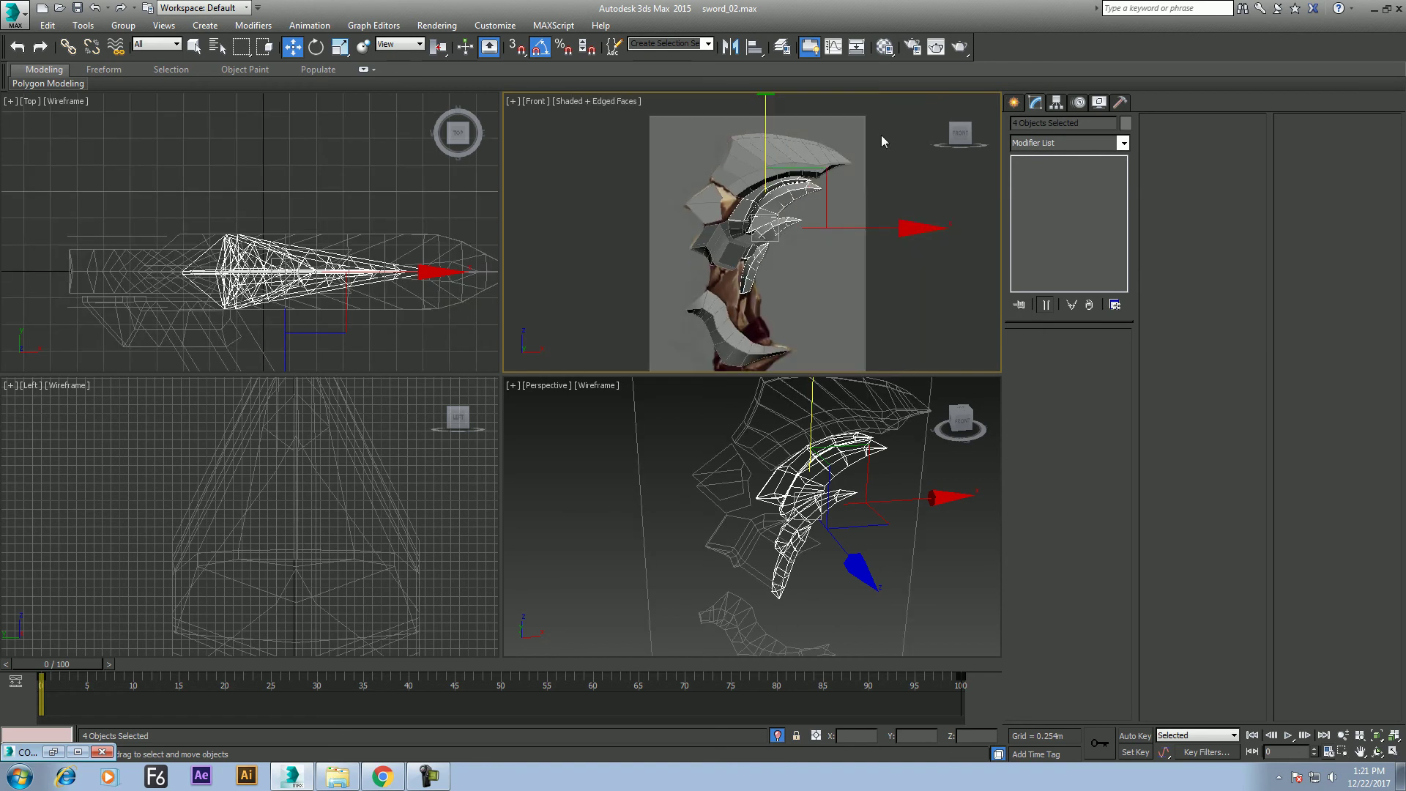
{"action": "left_click_drag", "start_coordinate": [894, 129], "coordinate": [681, 393], "text": "ctrl"}
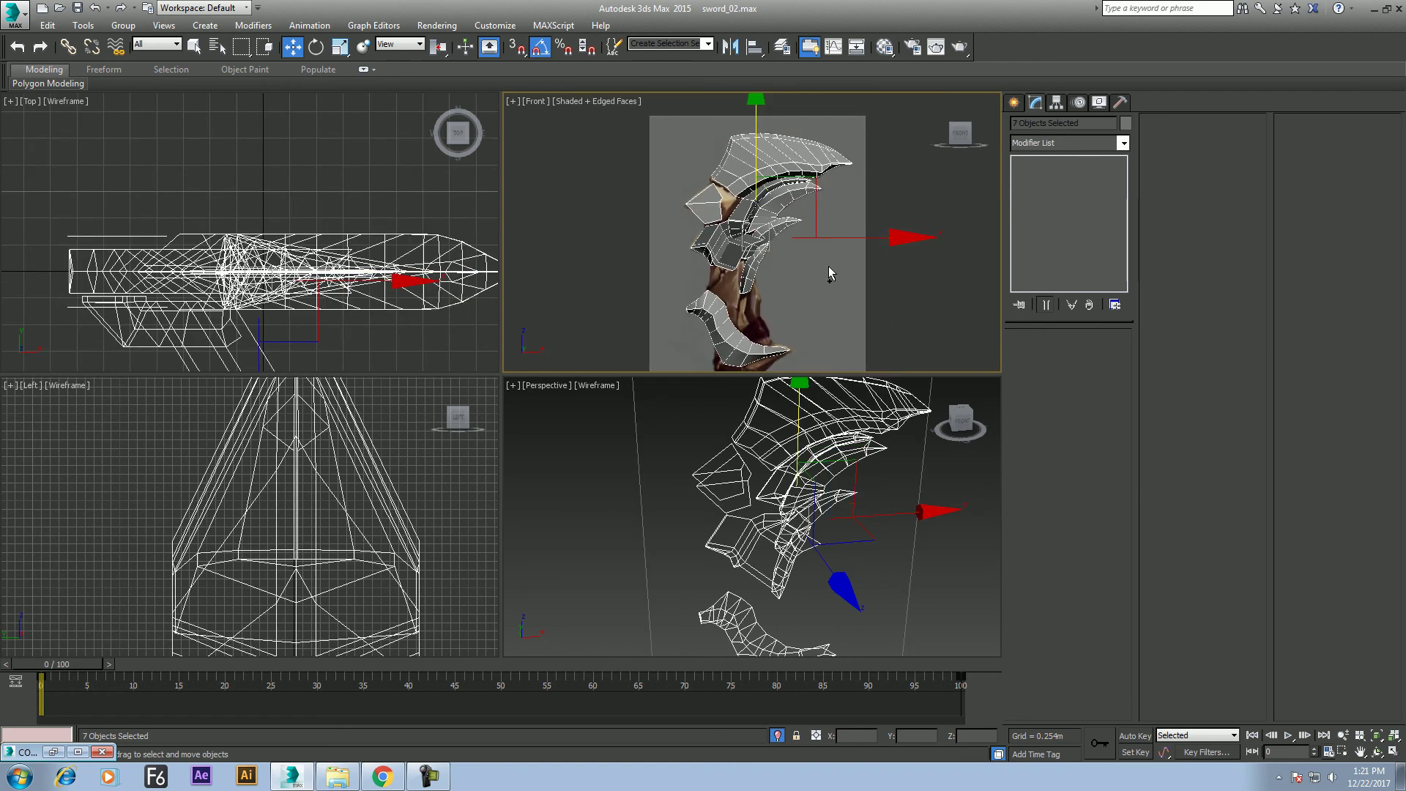
{"action": "key", "text": "ctrl+z"}
Invert the selection and hide the other three guard pieces
{"action": "left_click", "coordinate": [45, 26]}
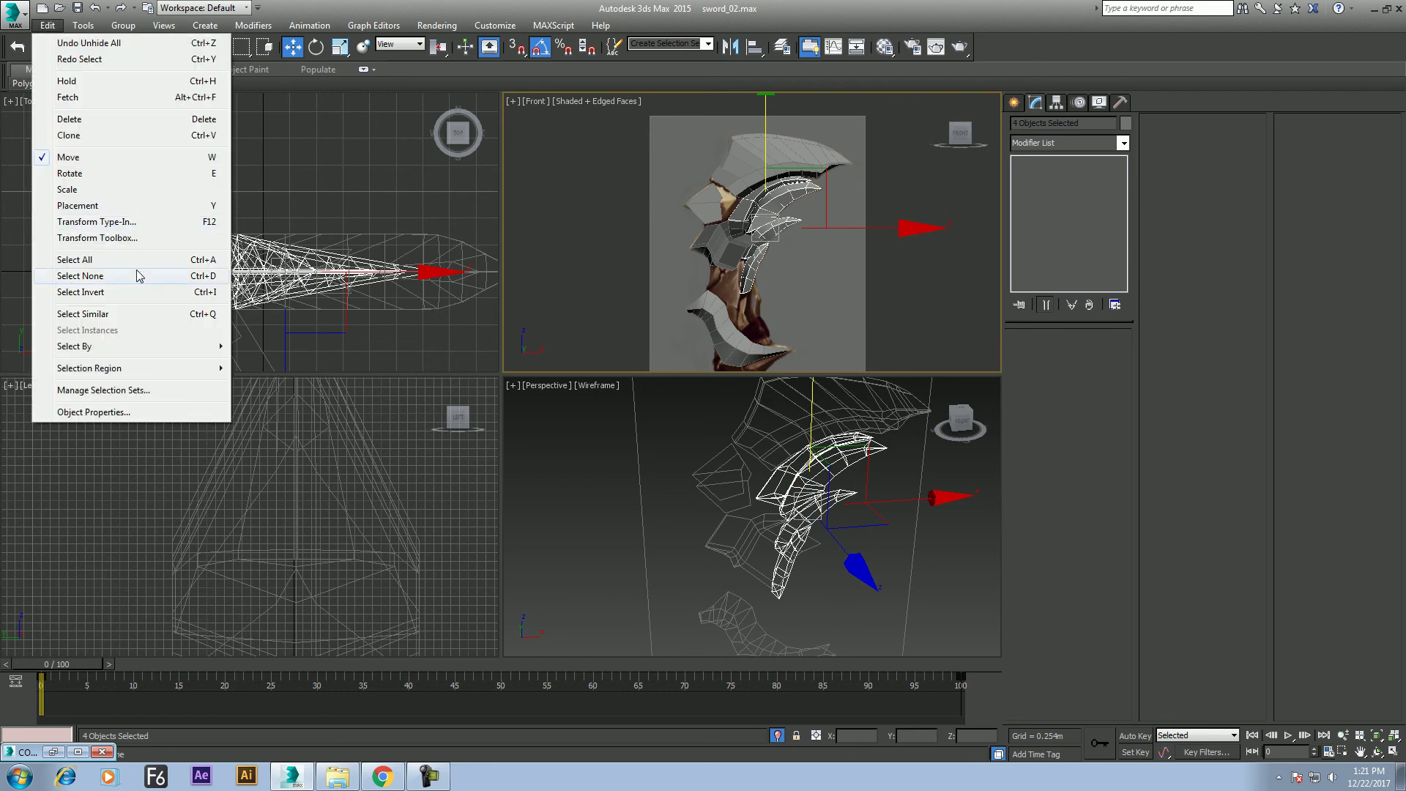
{"action": "left_click", "coordinate": [133, 292]}
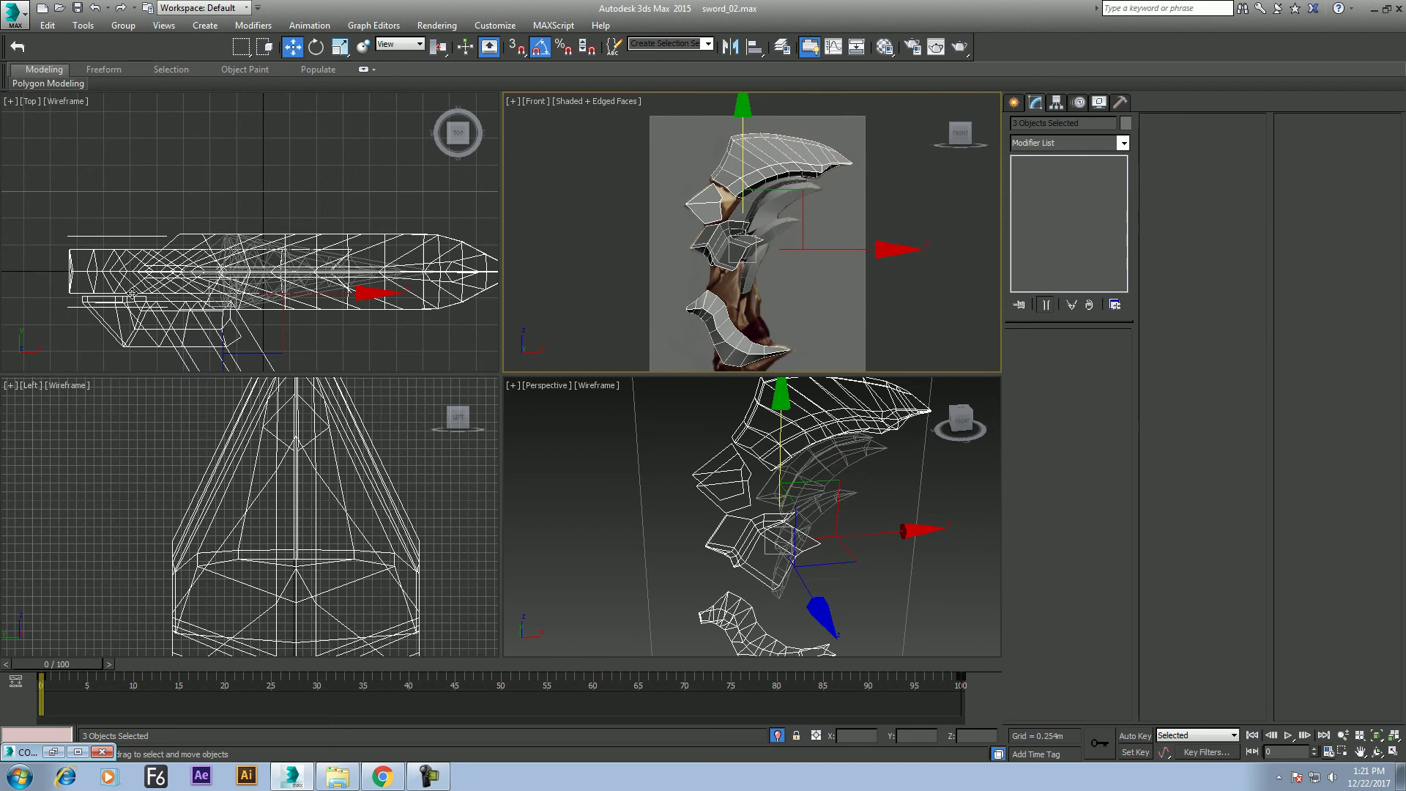
{"action": "right_click", "coordinate": [132, 293]}
{"action": "right_click", "coordinate": [257, 239]}
{"action": "left_click", "coordinate": [379, 180]}
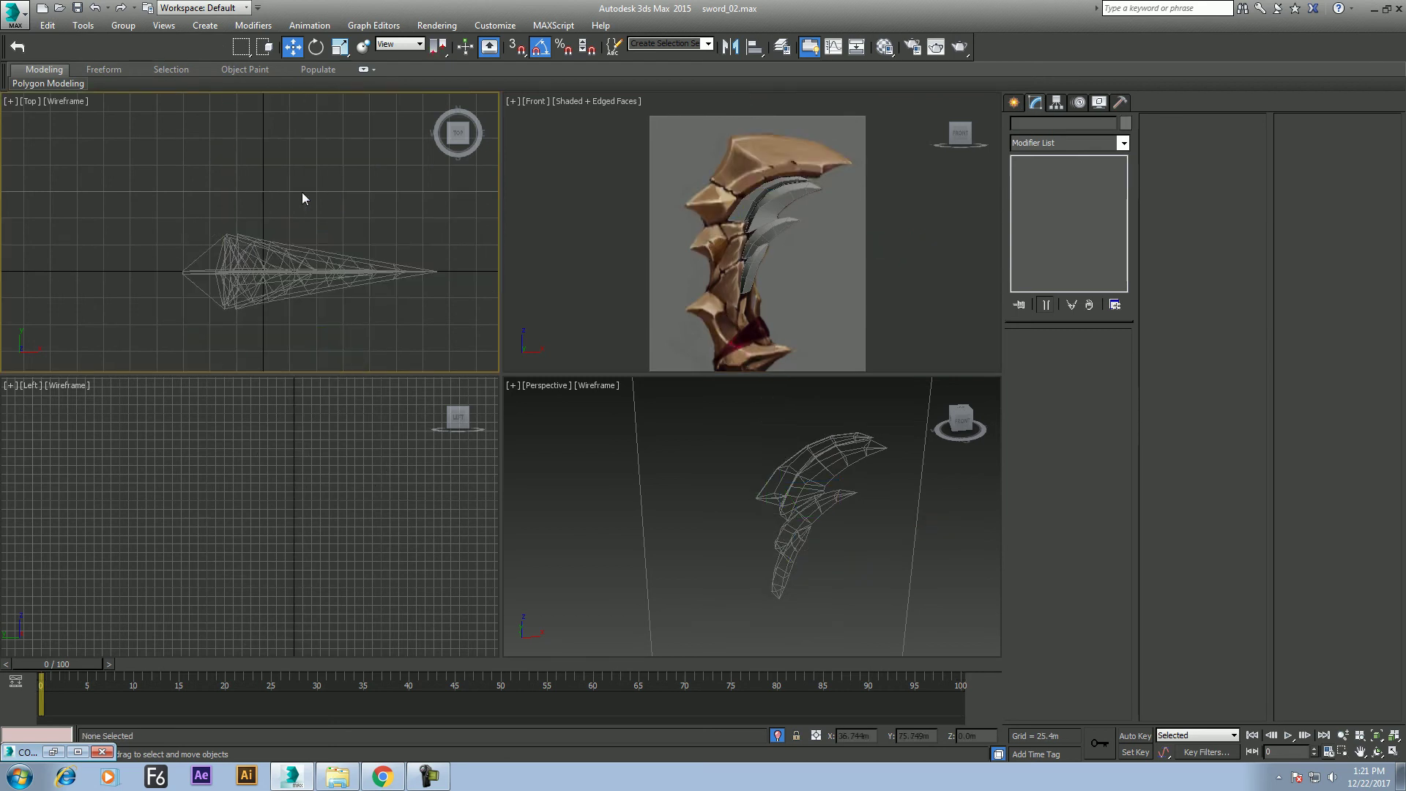
Select the four remaining spikes and nudge them slightly along Y in the maximized Top view
{"action": "key", "text": "ctrl+a"}
{"action": "scroll", "coordinate": [371, 254], "scroll_direction": "up", "scroll_amount": 2}
{"action": "scroll", "coordinate": [372, 254], "scroll_direction": "up", "scroll_amount": 2}
{"action": "scroll", "coordinate": [372, 254], "scroll_direction": "up", "scroll_amount": 2}
{"action": "scroll", "coordinate": [372, 254], "scroll_direction": "up", "scroll_amount": 2}
{"action": "scroll", "coordinate": [372, 254], "scroll_direction": "up", "scroll_amount": 1}
{"action": "key", "text": "alt+w"}
{"action": "mouse_move", "coordinate": [410, 242]}
{"action": "middle_mouse_down"}
{"action": "mouse_move", "coordinate": [460, 260]}
{"action": "mouse_move", "coordinate": [457, 178]}
{"action": "middle_mouse_up"}
{"action": "left_click_drag", "start_coordinate": [739, 318], "coordinate": [734, 309]}
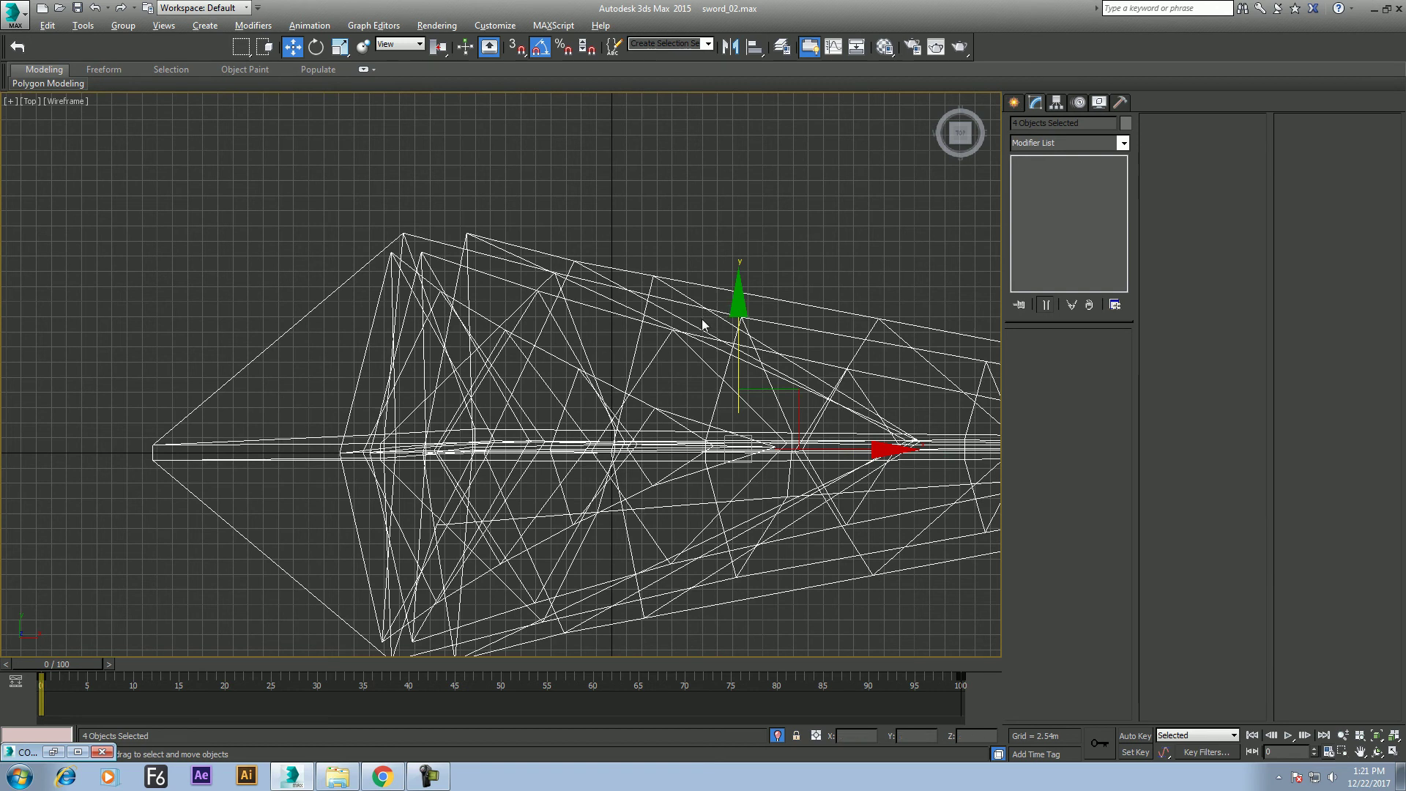
Unhide the hidden guard pieces and select Box001
{"action": "key", "text": "alt+w"}
{"action": "right_click", "coordinate": [773, 263]}
{"action": "right_click", "coordinate": [768, 223]}
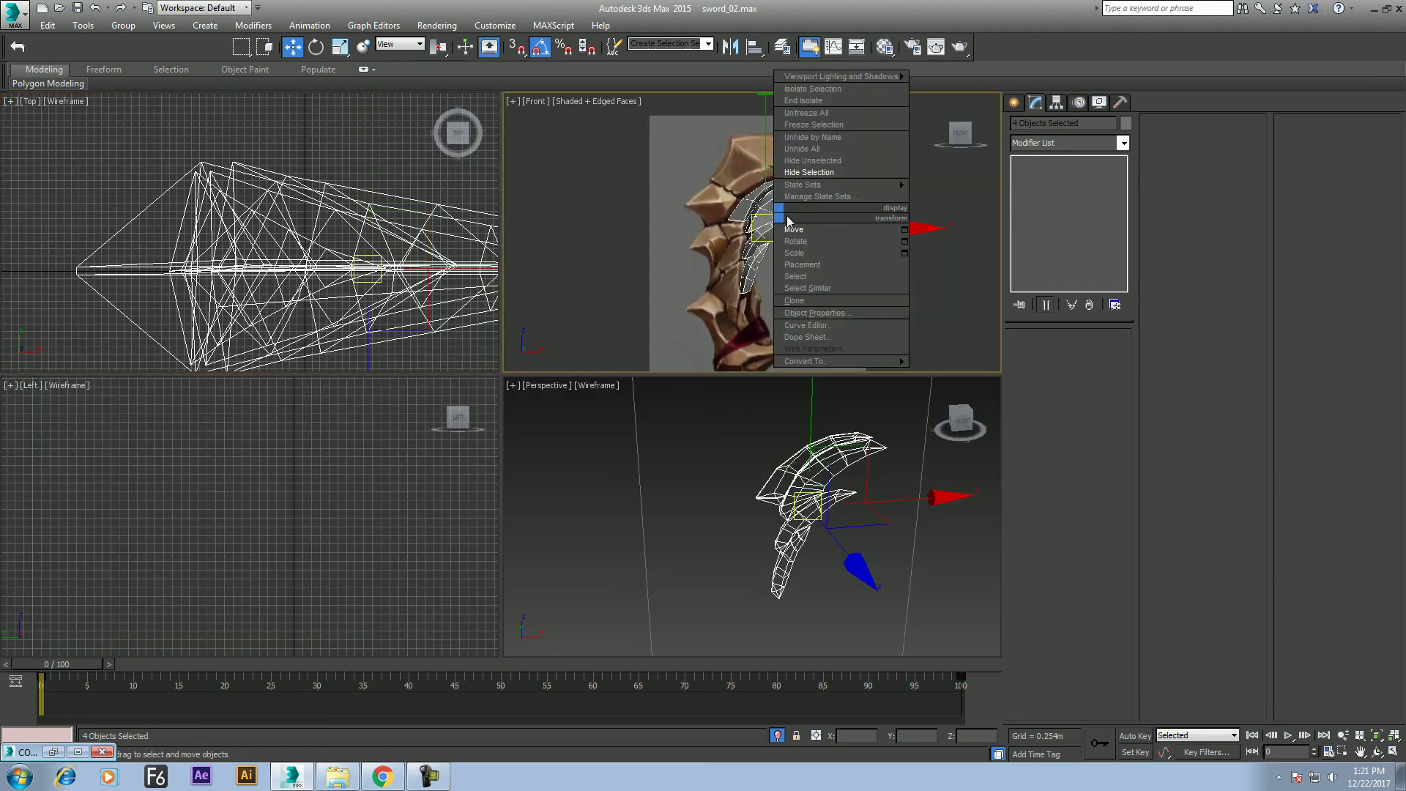
{"action": "left_click", "coordinate": [830, 151]}
{"action": "left_click", "coordinate": [710, 260]}
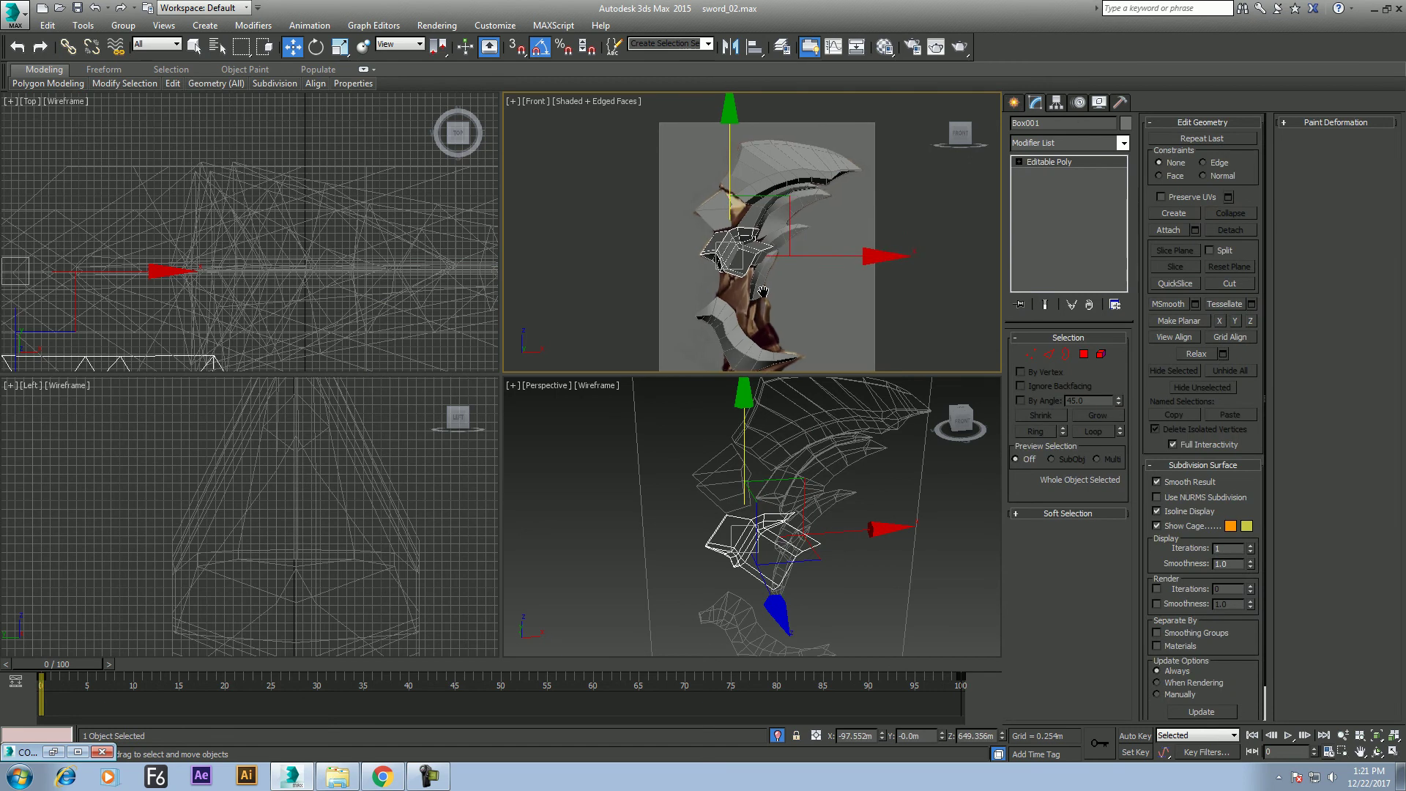
Enter Edge level on Box001, set the time slider to frame 65, and frame the selected edges
{"action": "scroll", "coordinate": [738, 235], "scroll_direction": "up", "scroll_amount": 6}
{"action": "scroll", "coordinate": [841, 338], "scroll_direction": "up", "scroll_amount": 3}
{"action": "scroll", "coordinate": [841, 338], "scroll_direction": "up", "scroll_amount": 1}
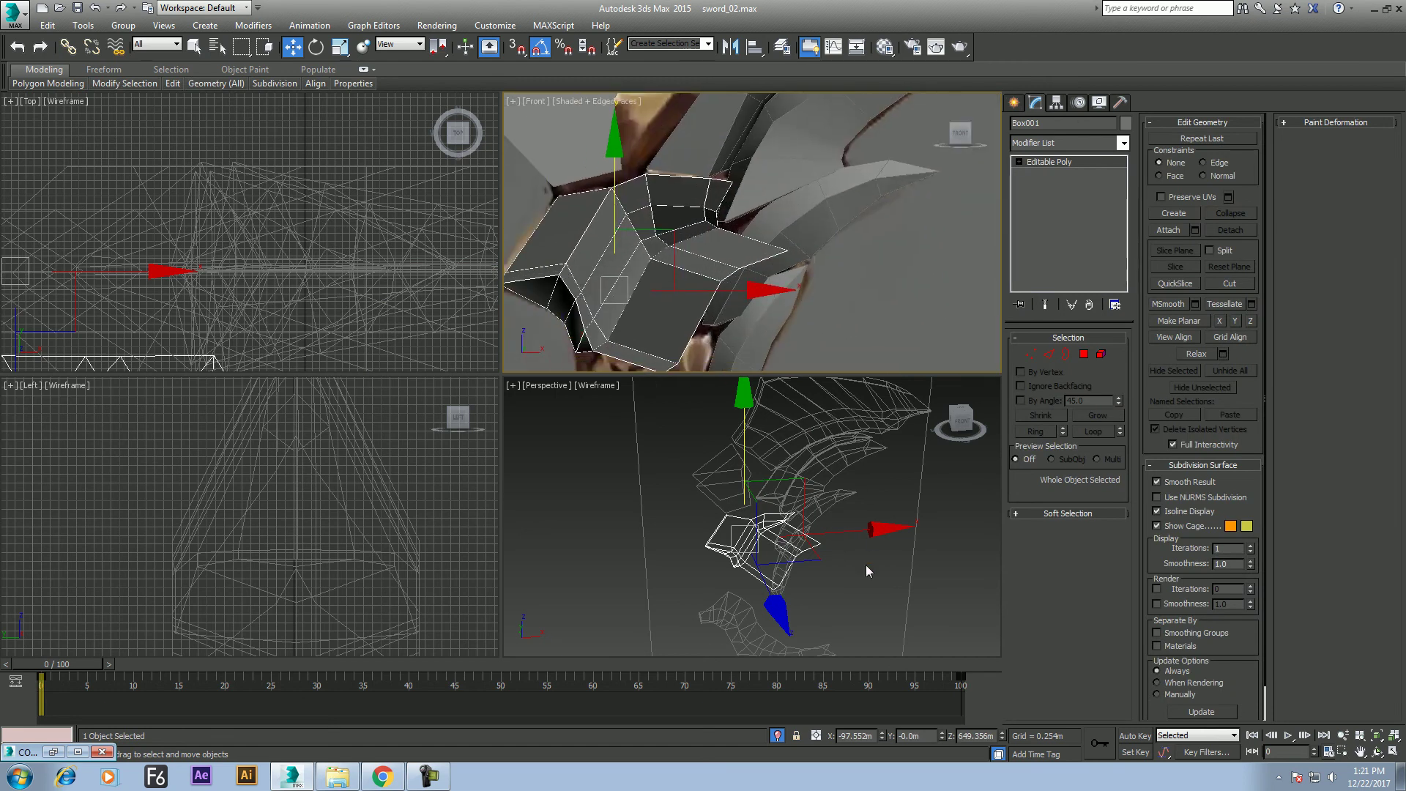
{"action": "scroll", "coordinate": [860, 562], "scroll_direction": "up", "scroll_amount": 5}
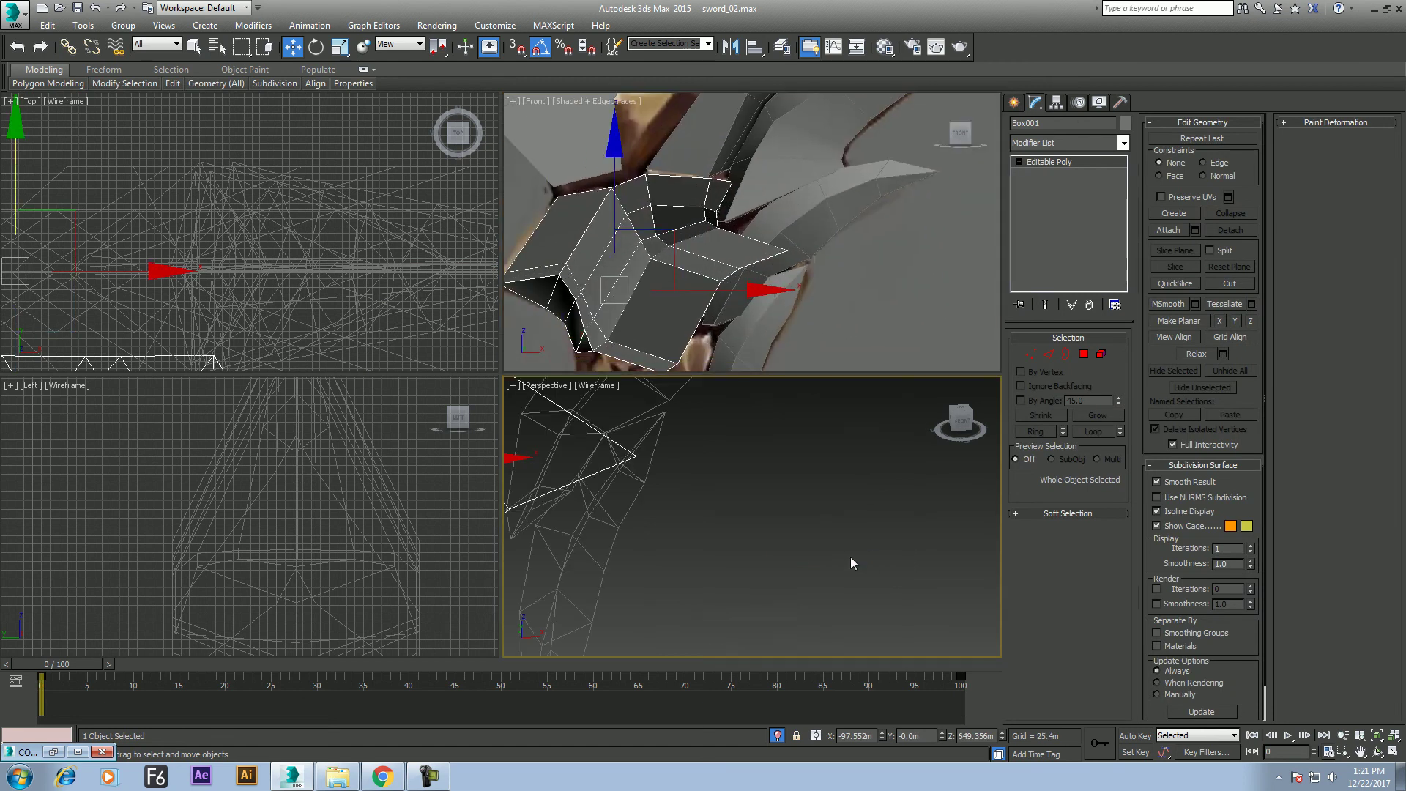
{"action": "left_click", "coordinate": [1051, 355]}
{"action": "middle_click_drag", "start_coordinate": [731, 271], "coordinate": [758, 258]}
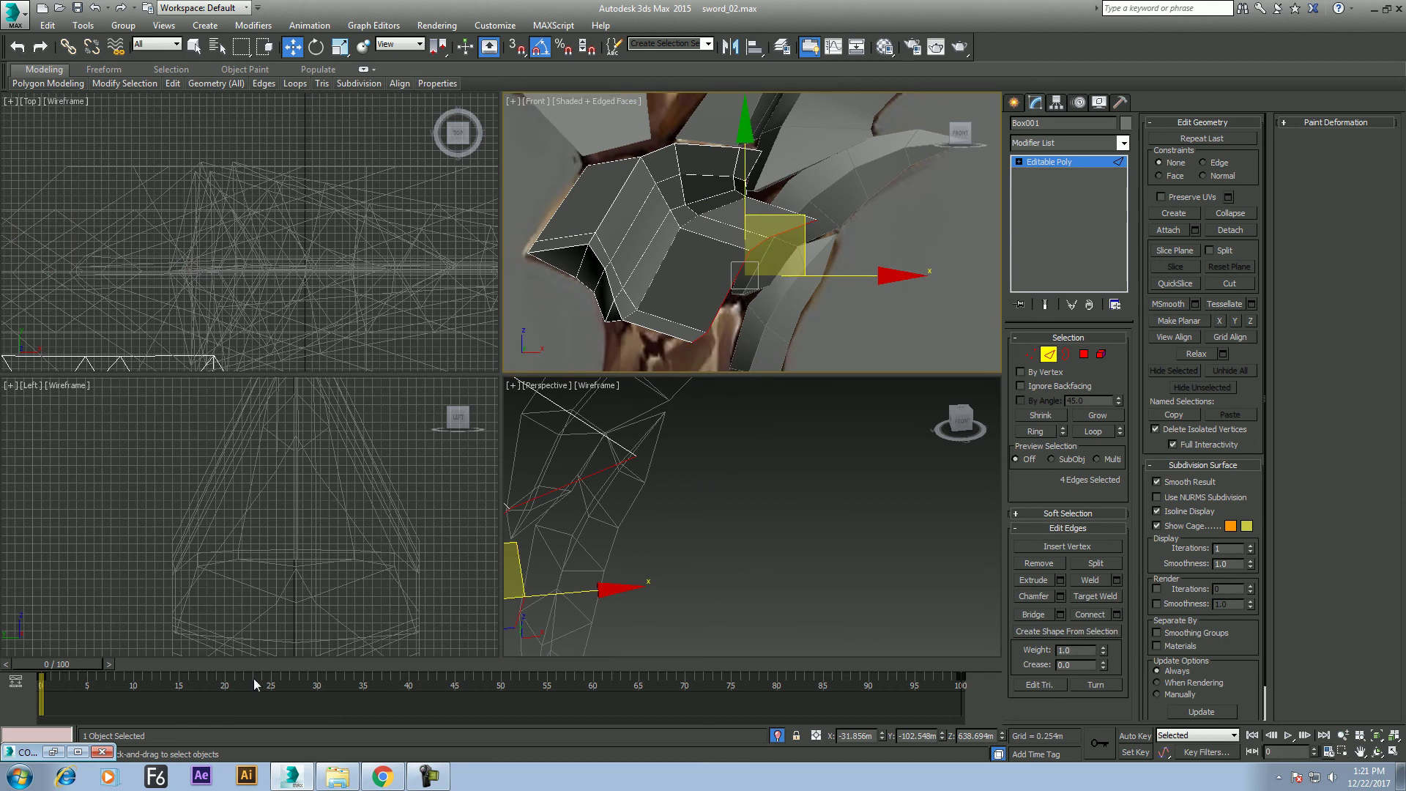
{"action": "left_click_drag", "start_coordinate": [73, 662], "coordinate": [628, 664]}
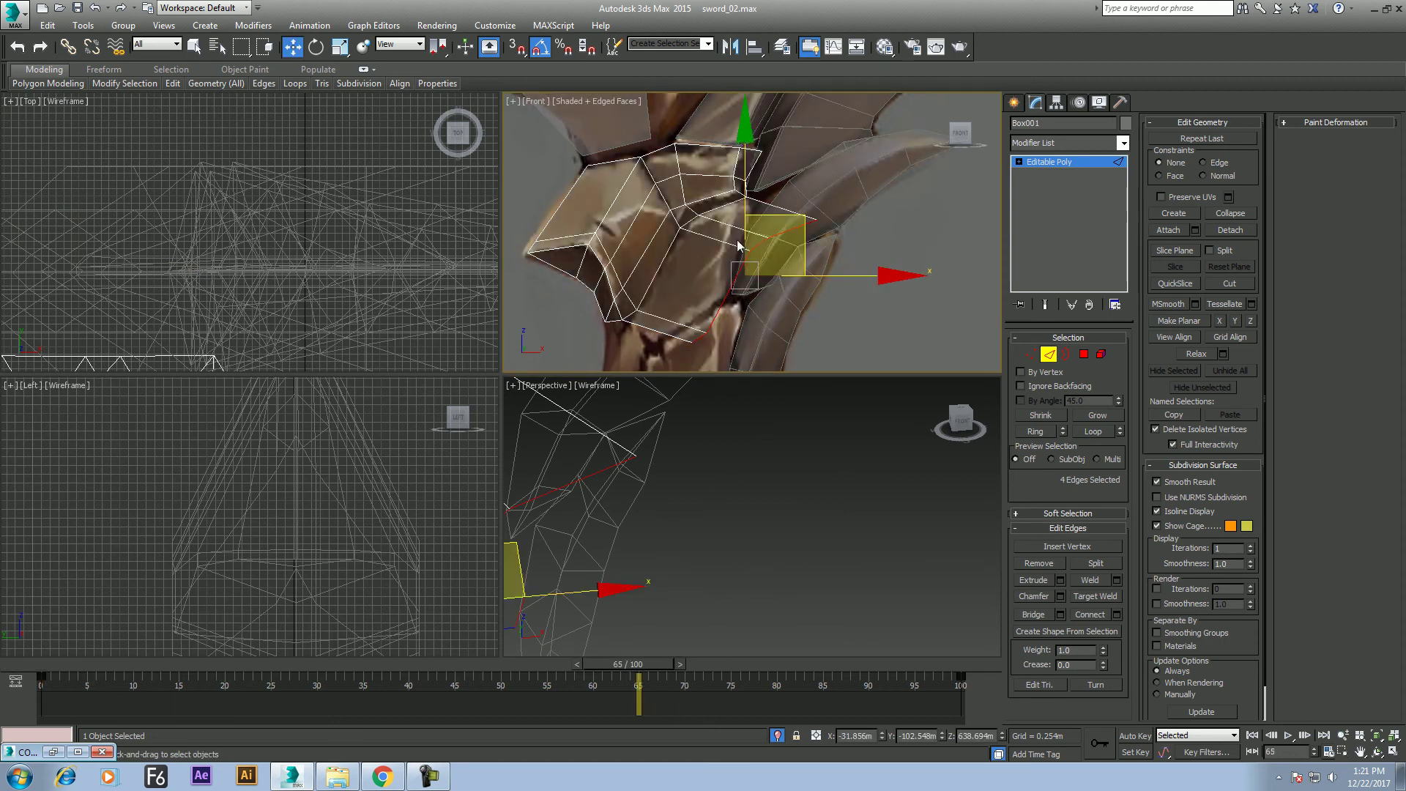
{"action": "key", "text": "alt+w"}
{"action": "middle_click_drag", "start_coordinate": [792, 253], "coordinate": [789, 318]}
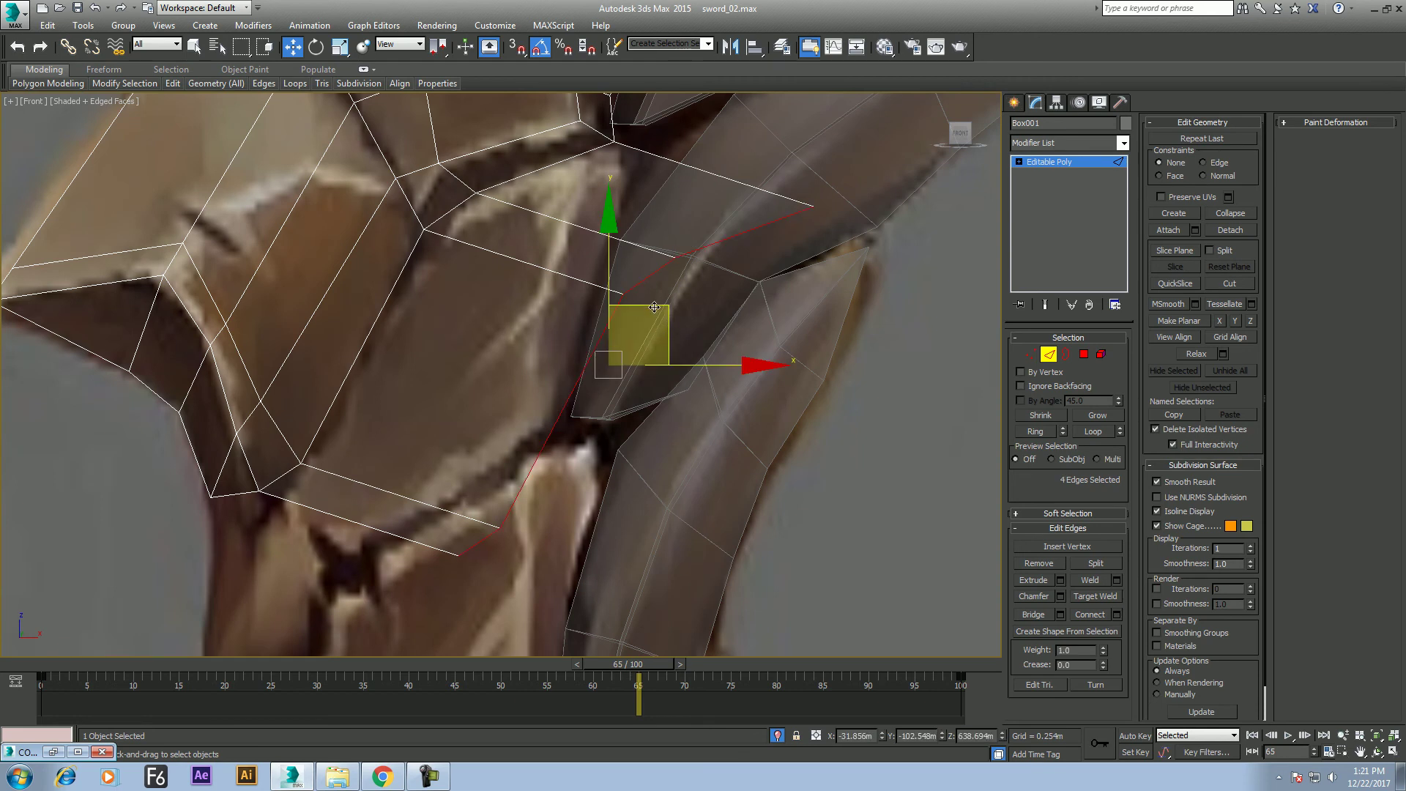
{"action": "key", "text": "alt+w"}
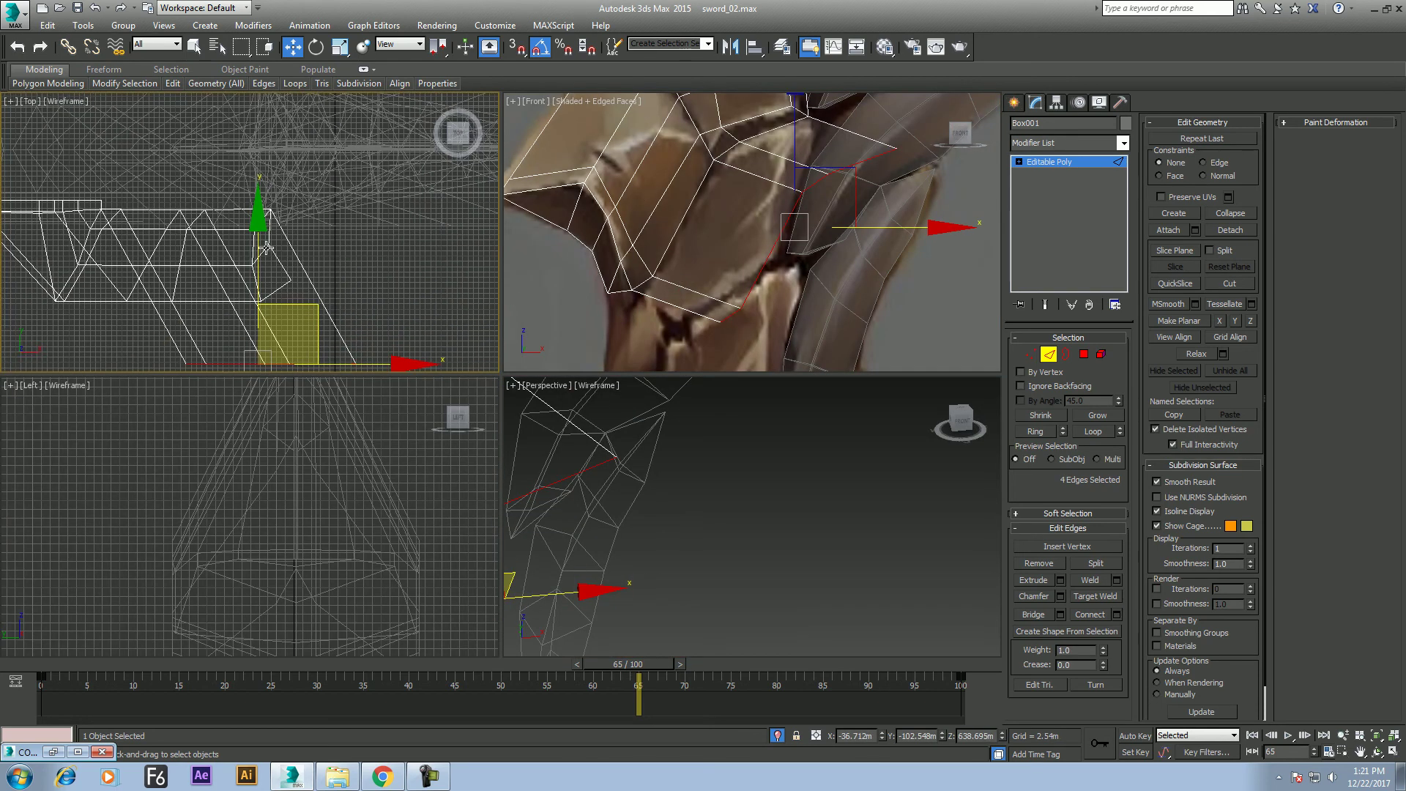
Drag the four selected edges further along Y in the Top view, then switch to Vertex level
{"action": "left_click_drag", "start_coordinate": [266, 248], "coordinate": [266, 171]}
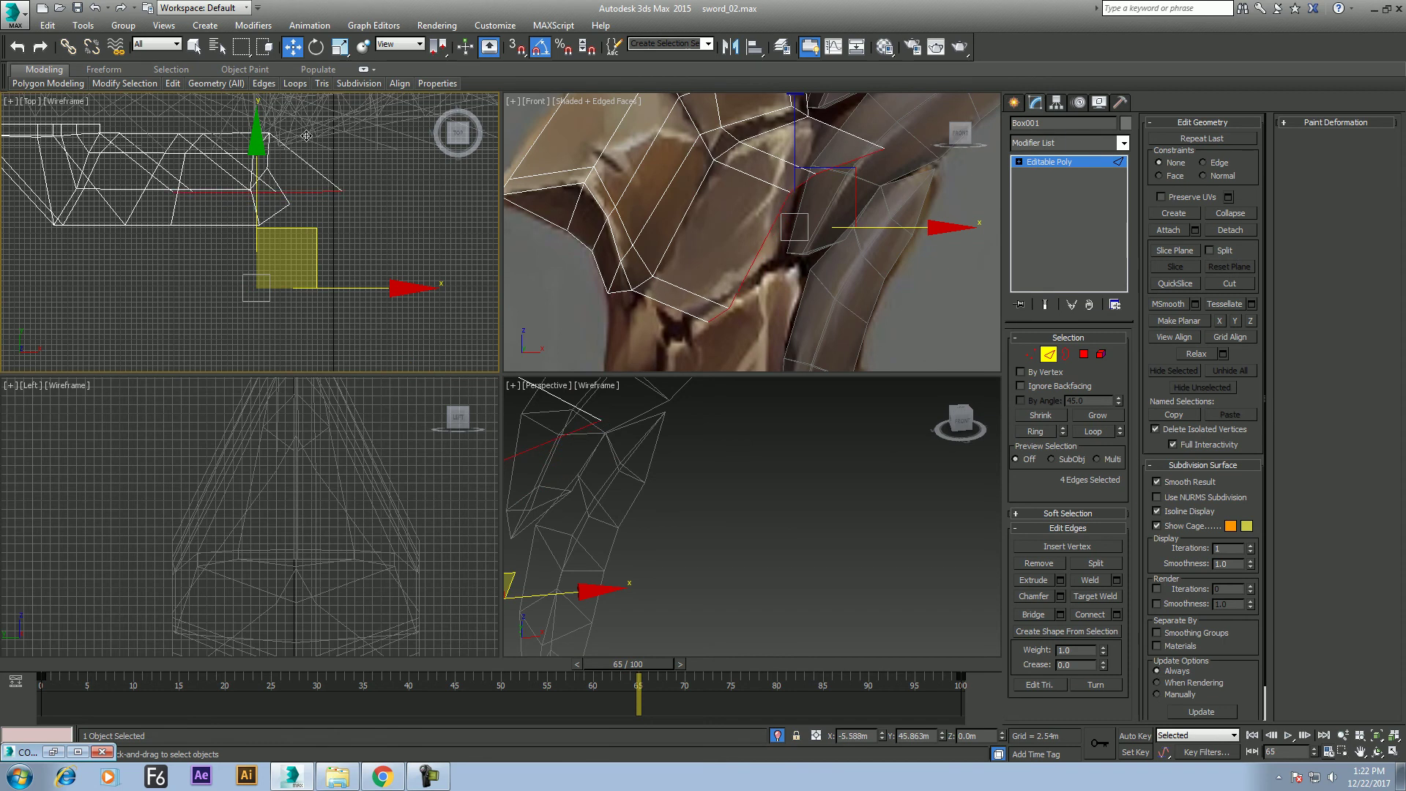
{"action": "left_click_drag", "start_coordinate": [313, 235], "coordinate": [308, 141]}
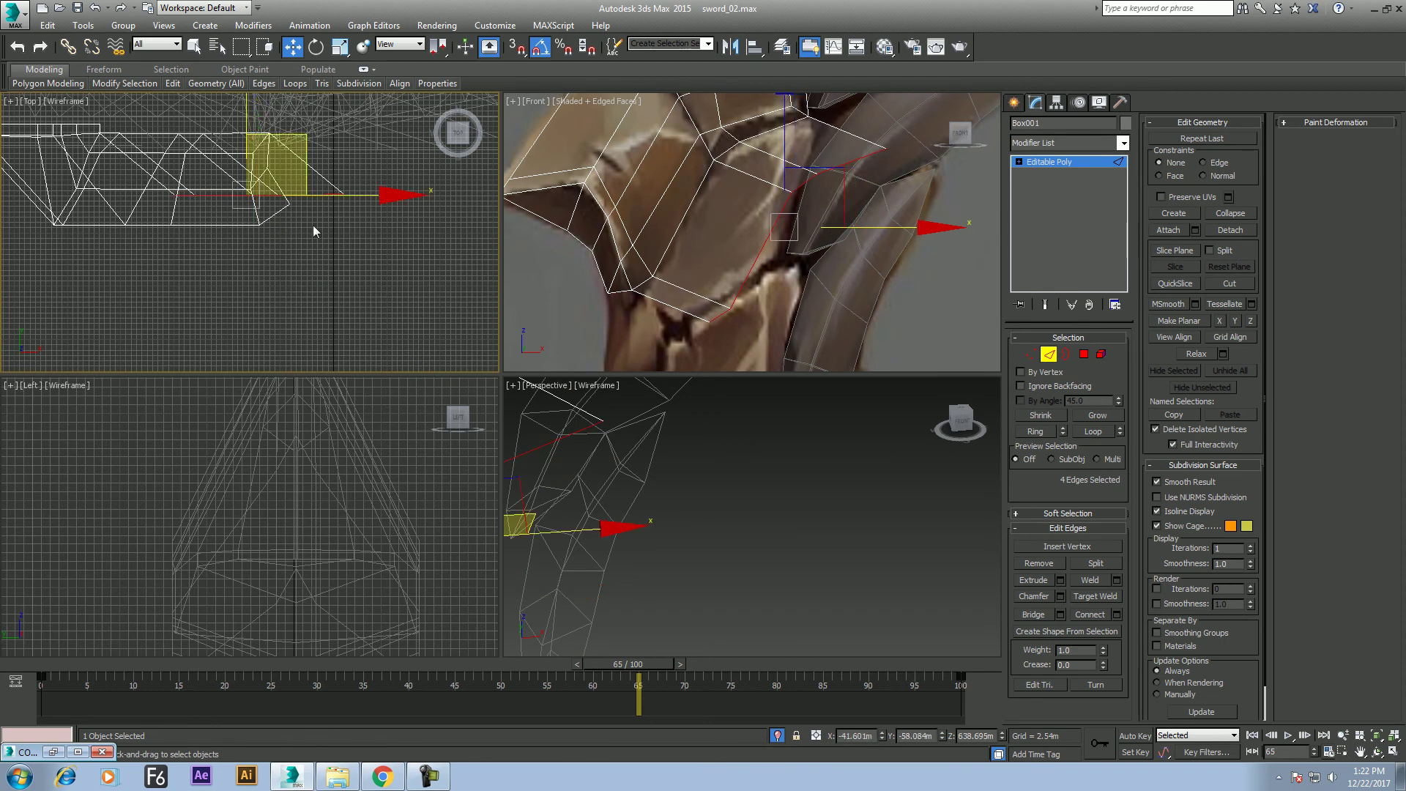
{"action": "middle_click_drag", "start_coordinate": [313, 226], "coordinate": [353, 266]}
{"action": "scroll", "coordinate": [707, 300], "scroll_direction": "up", "scroll_amount": 2}
{"action": "middle_click_drag", "start_coordinate": [705, 302], "coordinate": [733, 269]}
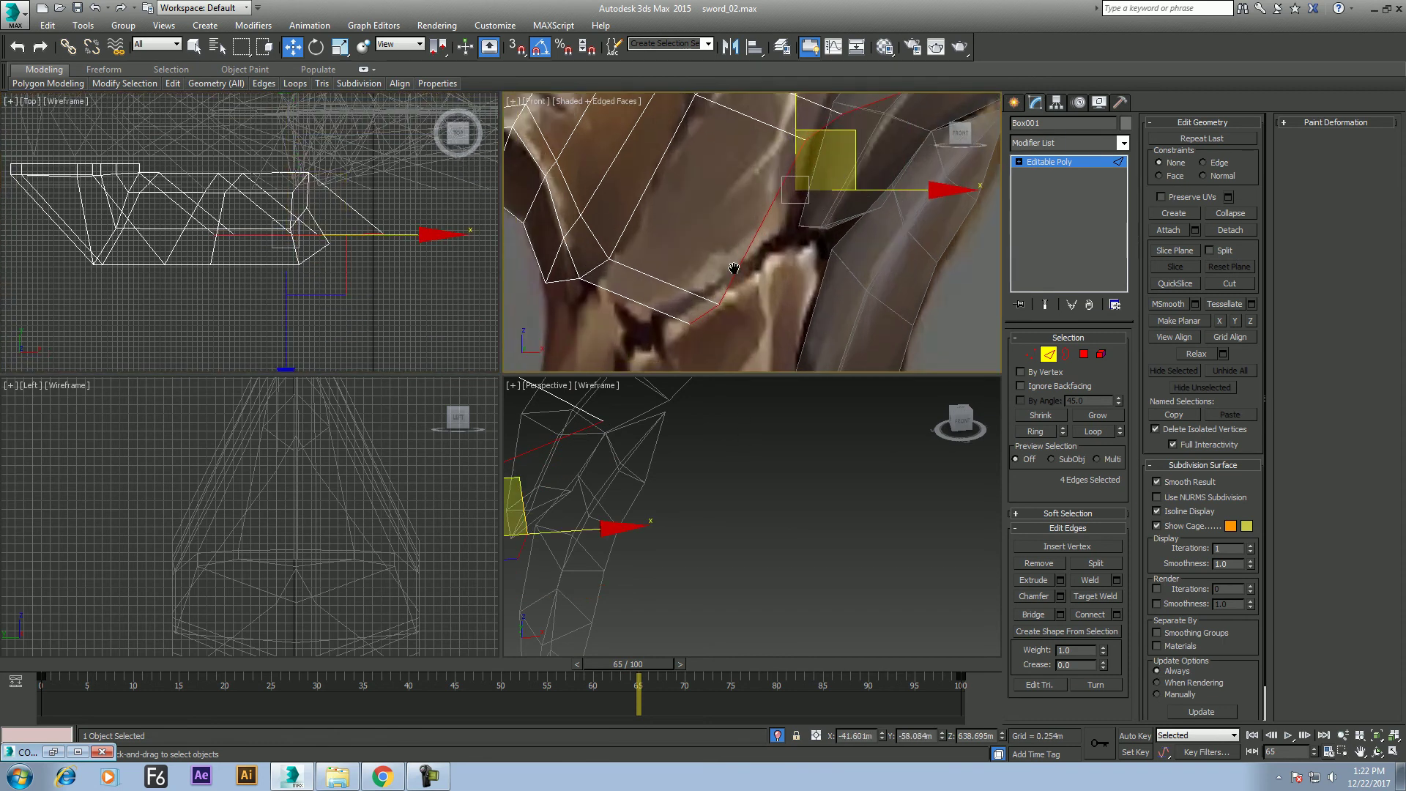
{"action": "key", "text": "1"}
{"action": "middle_click_drag", "start_coordinate": [730, 321], "coordinate": [760, 261]}
In the maximized Front view, pull two guard vertices up and left onto the painted outline
{"action": "key", "text": "alt+w"}
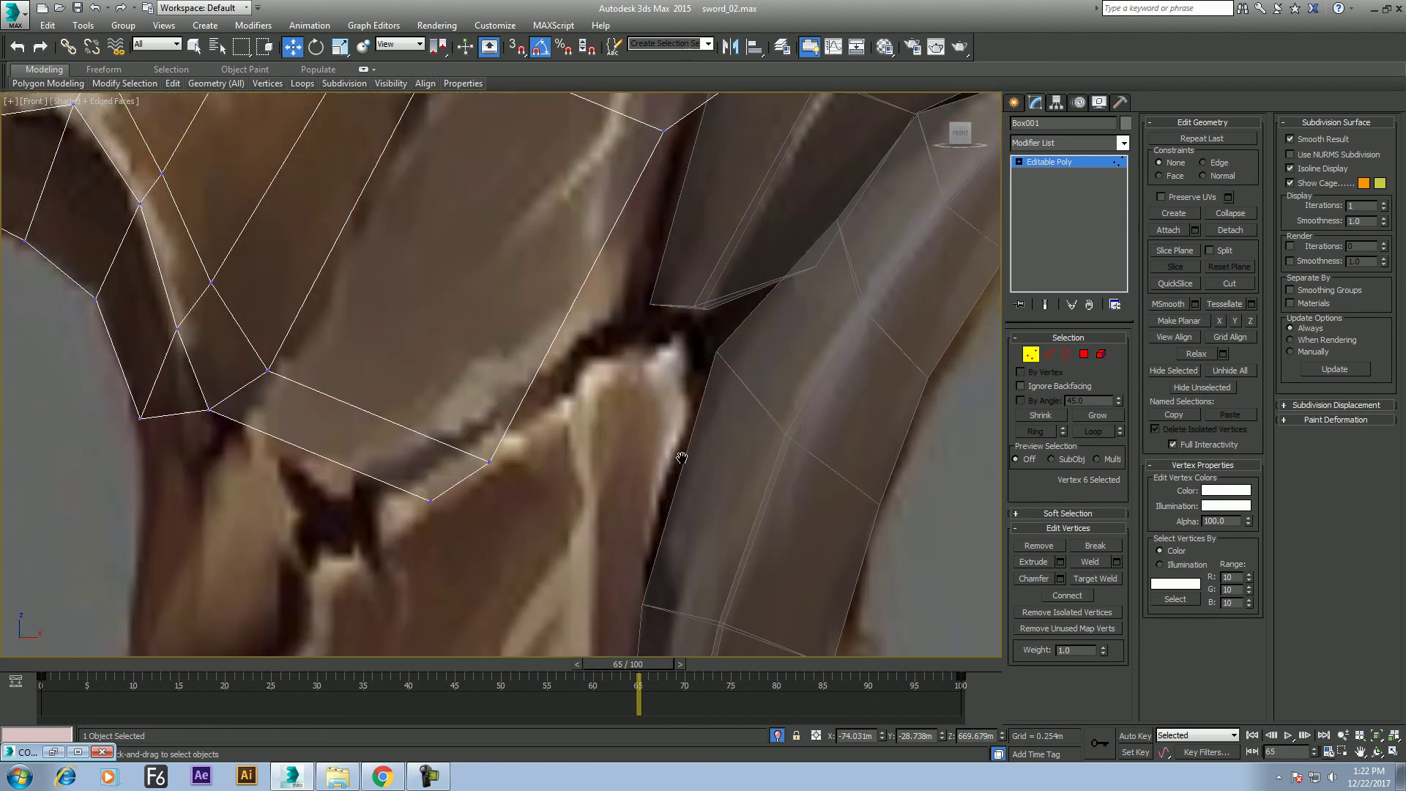
{"action": "middle_click_drag", "start_coordinate": [523, 441], "coordinate": [543, 458]}
{"action": "left_click", "coordinate": [511, 479]}
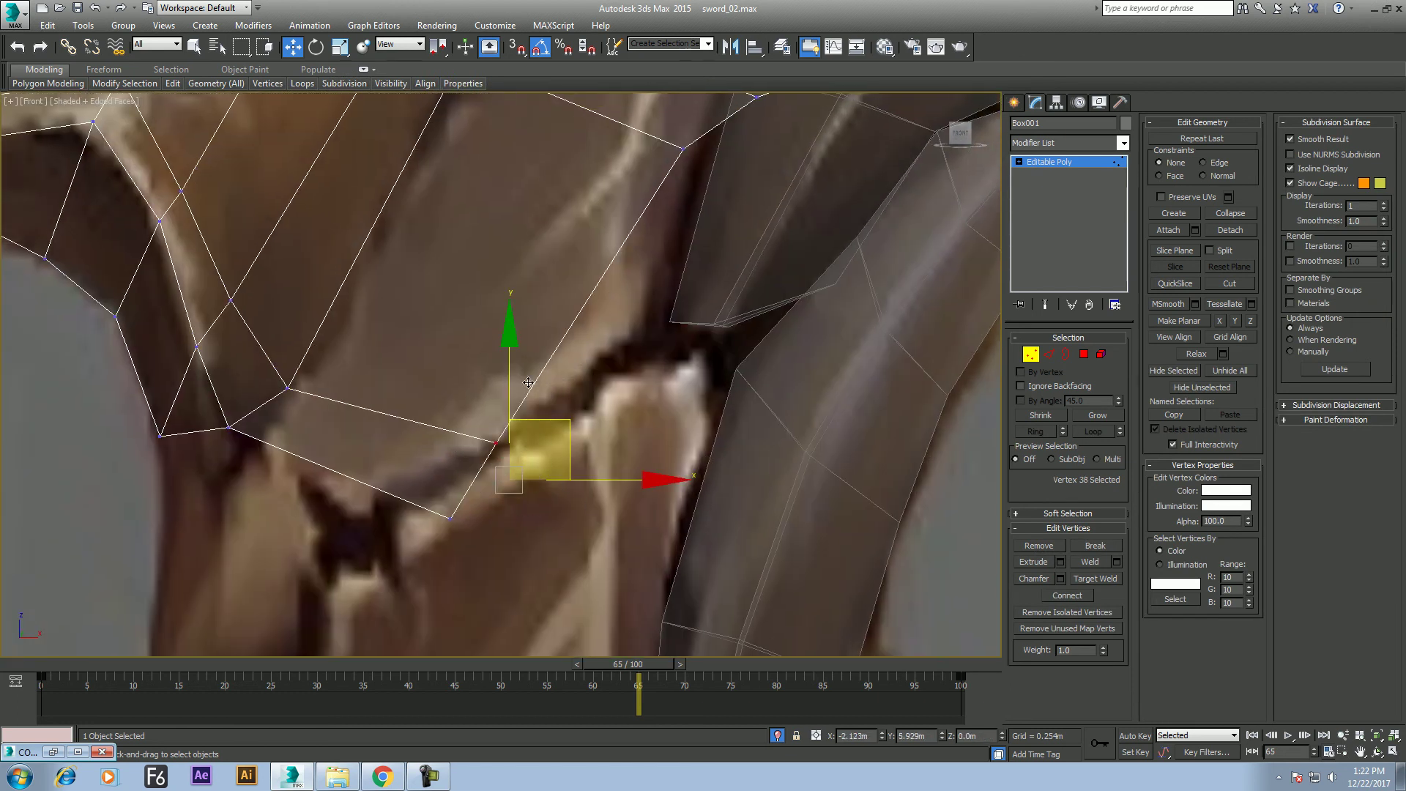
{"action": "left_click_drag", "start_coordinate": [542, 420], "coordinate": [530, 384]}
{"action": "left_click", "coordinate": [450, 518]}
{"action": "left_click_drag", "start_coordinate": [492, 462], "coordinate": [413, 465]}
{"action": "middle_click_drag", "start_coordinate": [413, 465], "coordinate": [375, 551]}
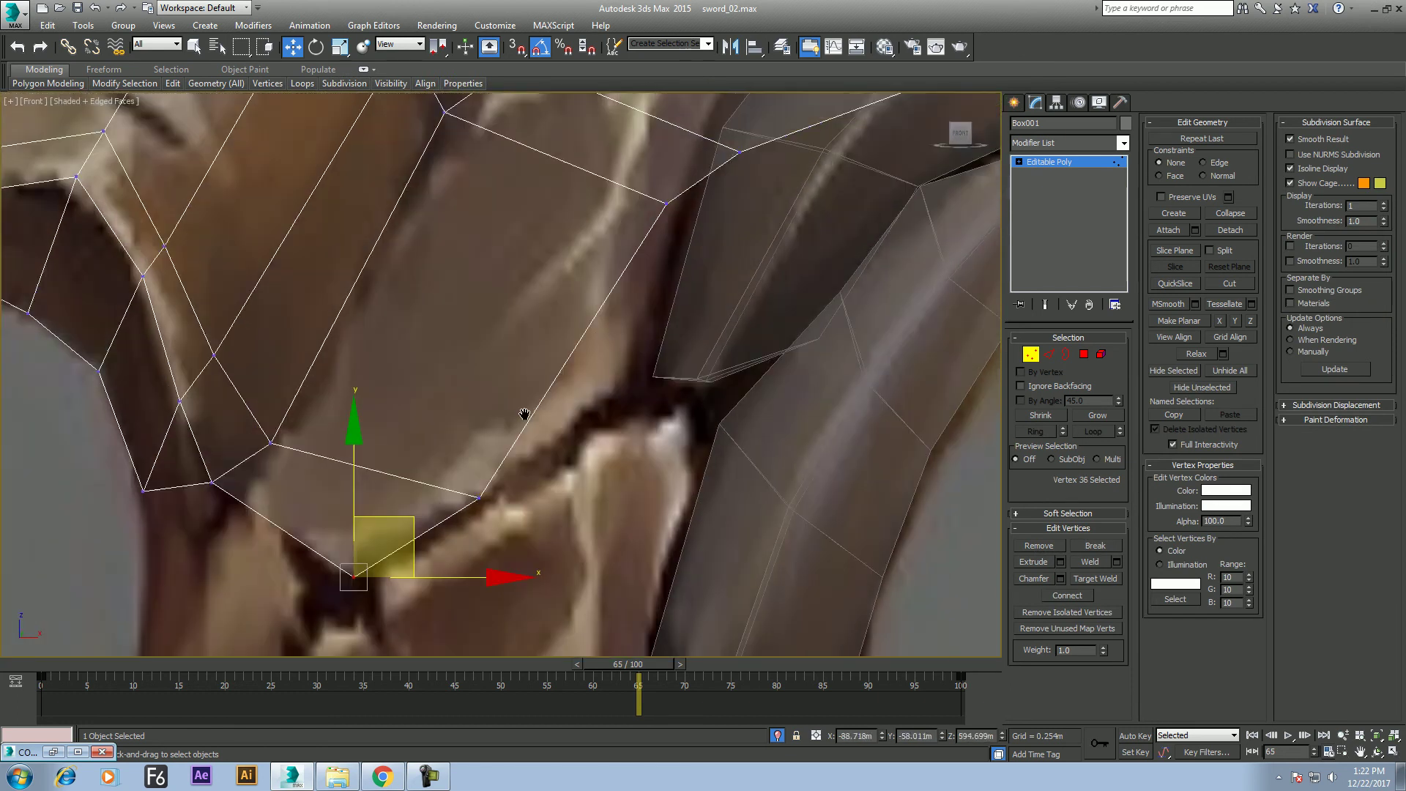
Move the vertices near the blade and at the guard tip to follow the reference painting
{"action": "left_click", "coordinate": [647, 236]}
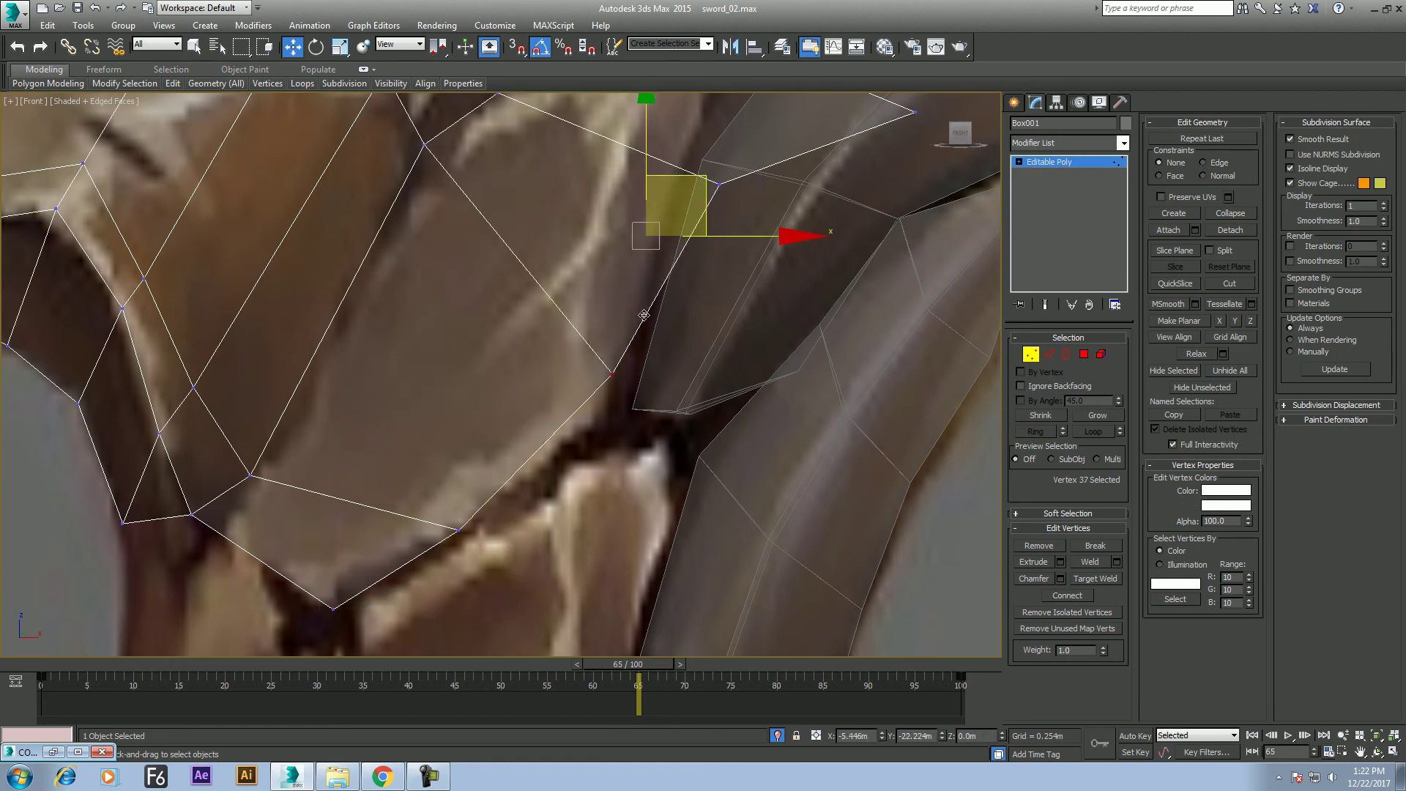
{"action": "left_click_drag", "start_coordinate": [680, 180], "coordinate": [622, 373]}
{"action": "middle_click_drag", "start_coordinate": [640, 256], "coordinate": [596, 416]}
{"action": "left_click_drag", "start_coordinate": [675, 329], "coordinate": [615, 412]}
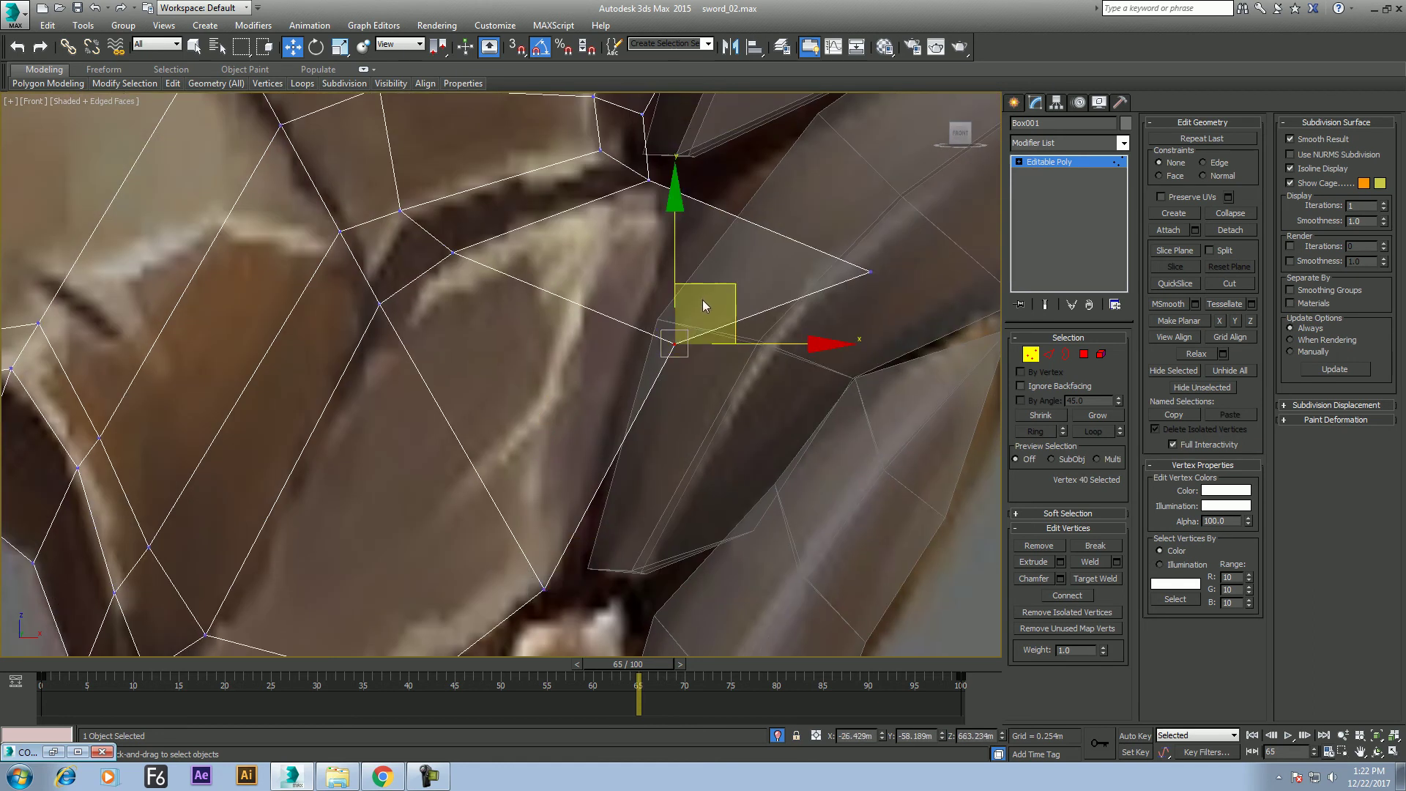
{"action": "left_click_drag", "start_coordinate": [703, 281], "coordinate": [602, 279]}
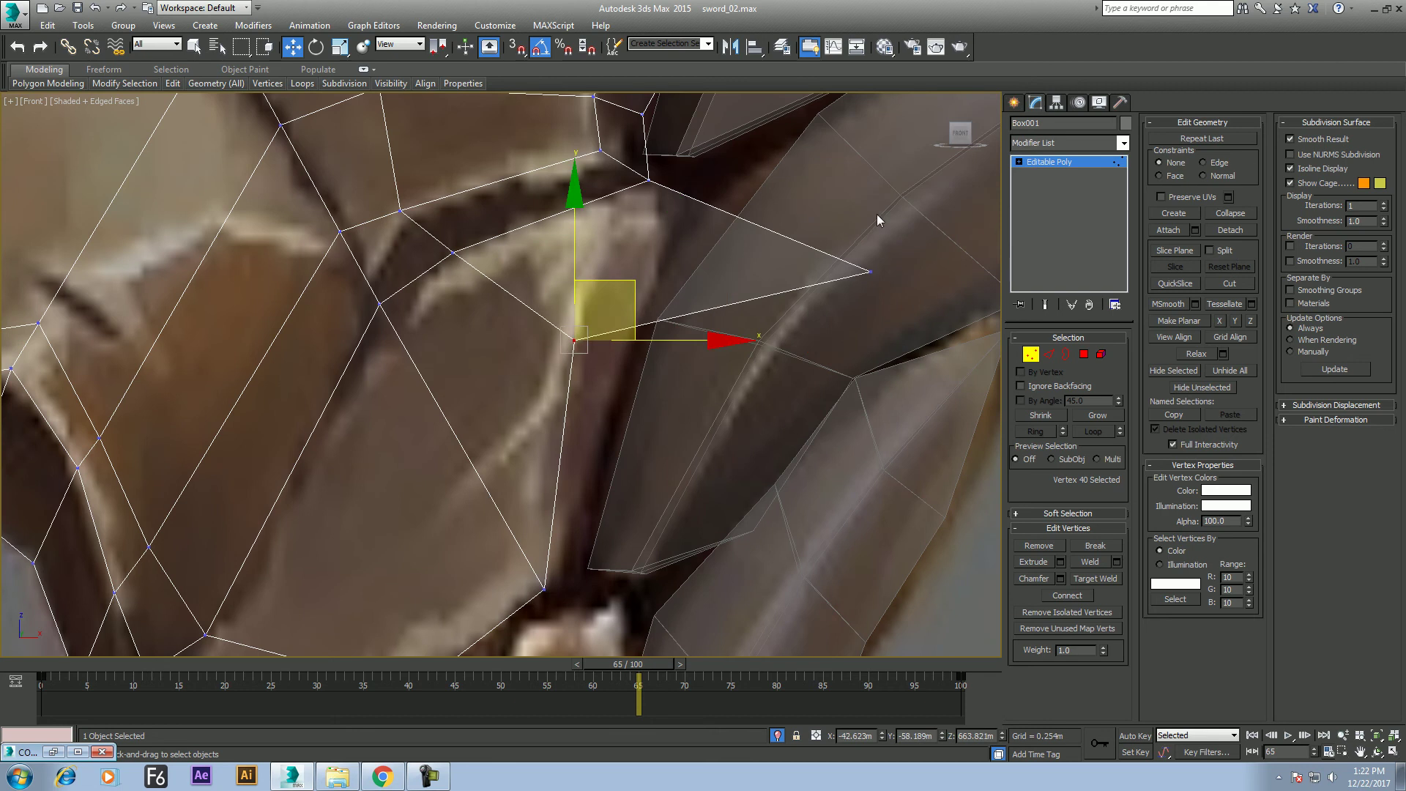
{"action": "left_click", "coordinate": [870, 271]}
{"action": "left_click_drag", "start_coordinate": [912, 208], "coordinate": [692, 134]}
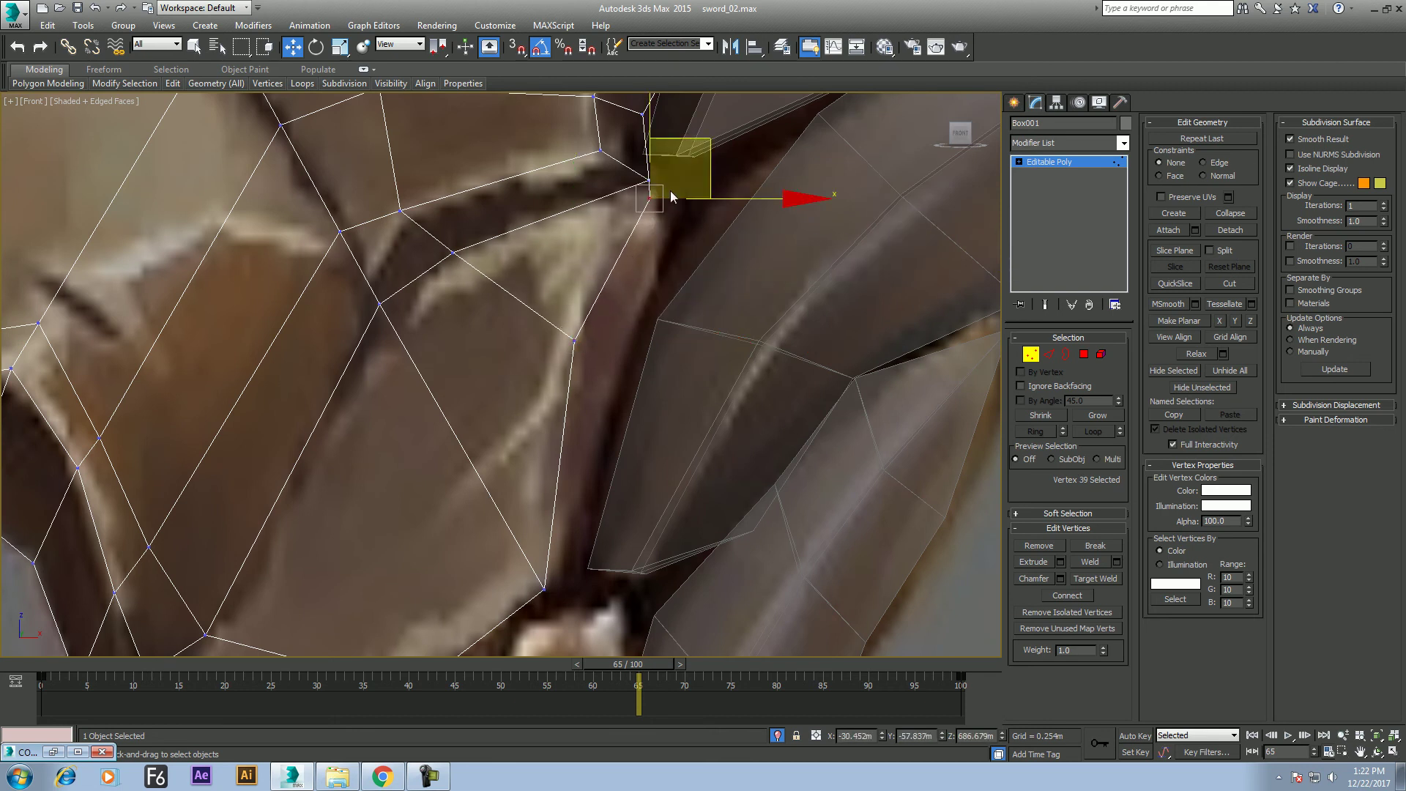
{"action": "middle_click_drag", "start_coordinate": [691, 134], "coordinate": [682, 86]}
Switch to Edge level and select two neighbouring edges on the guard
{"action": "left_click", "coordinate": [1052, 354]}
{"action": "left_click", "coordinate": [592, 243]}
{"action": "middle_click_drag", "start_coordinate": [596, 303], "coordinate": [596, 190]}
{"action": "left_click", "coordinate": [586, 236]}
{"action": "mouse_move", "coordinate": [613, 138]}
{"action": "middle_mouse_down"}
{"action": "mouse_move", "coordinate": [615, 245]}
{"action": "mouse_move", "coordinate": [553, 265]}
{"action": "middle_mouse_up"}
{"action": "left_click", "coordinate": [612, 206], "text": "ctrl"}
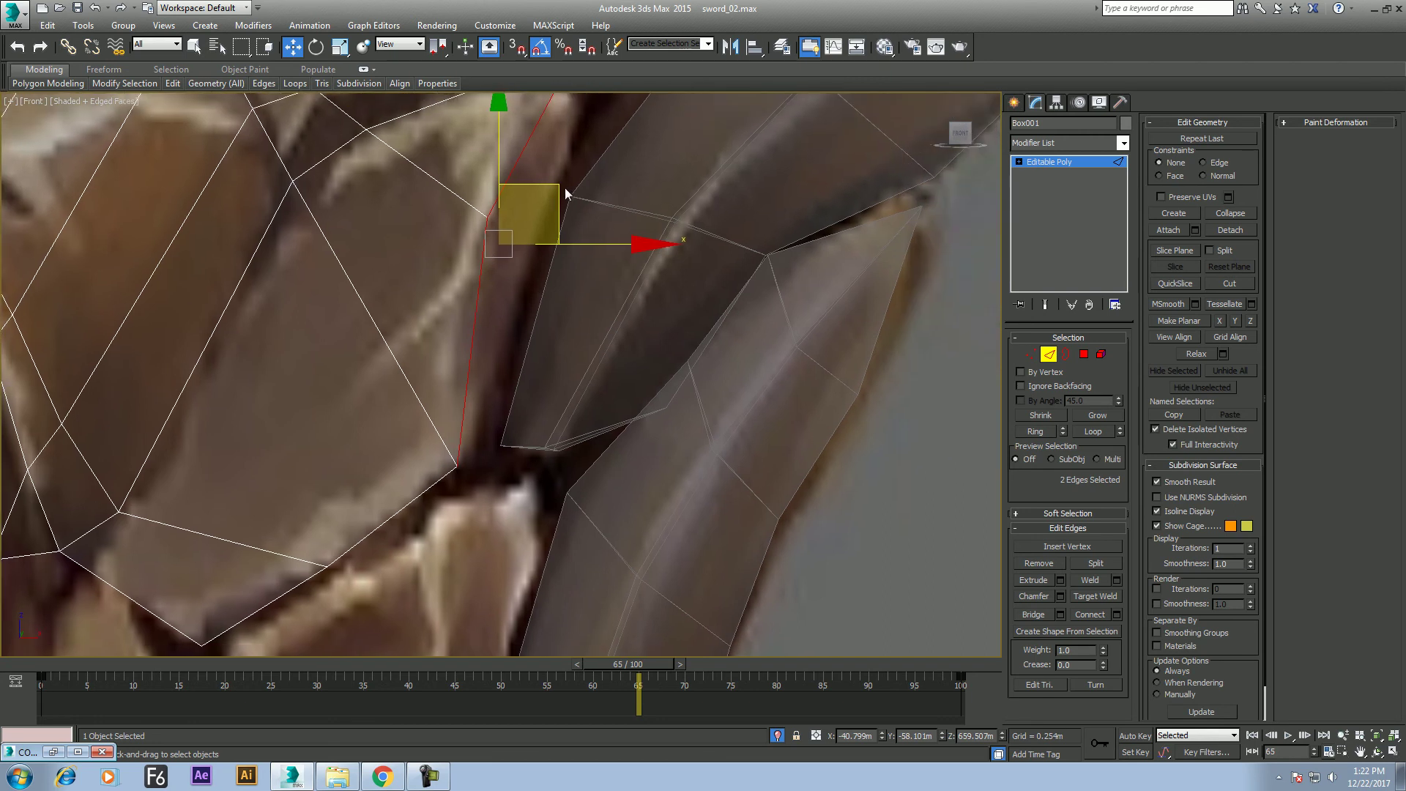
{"action": "middle_click_drag", "start_coordinate": [547, 177], "coordinate": [599, 199]}
Move the two edges along Y in the Top view and return the time slider to frame 0
{"action": "key", "text": "alt+w"}
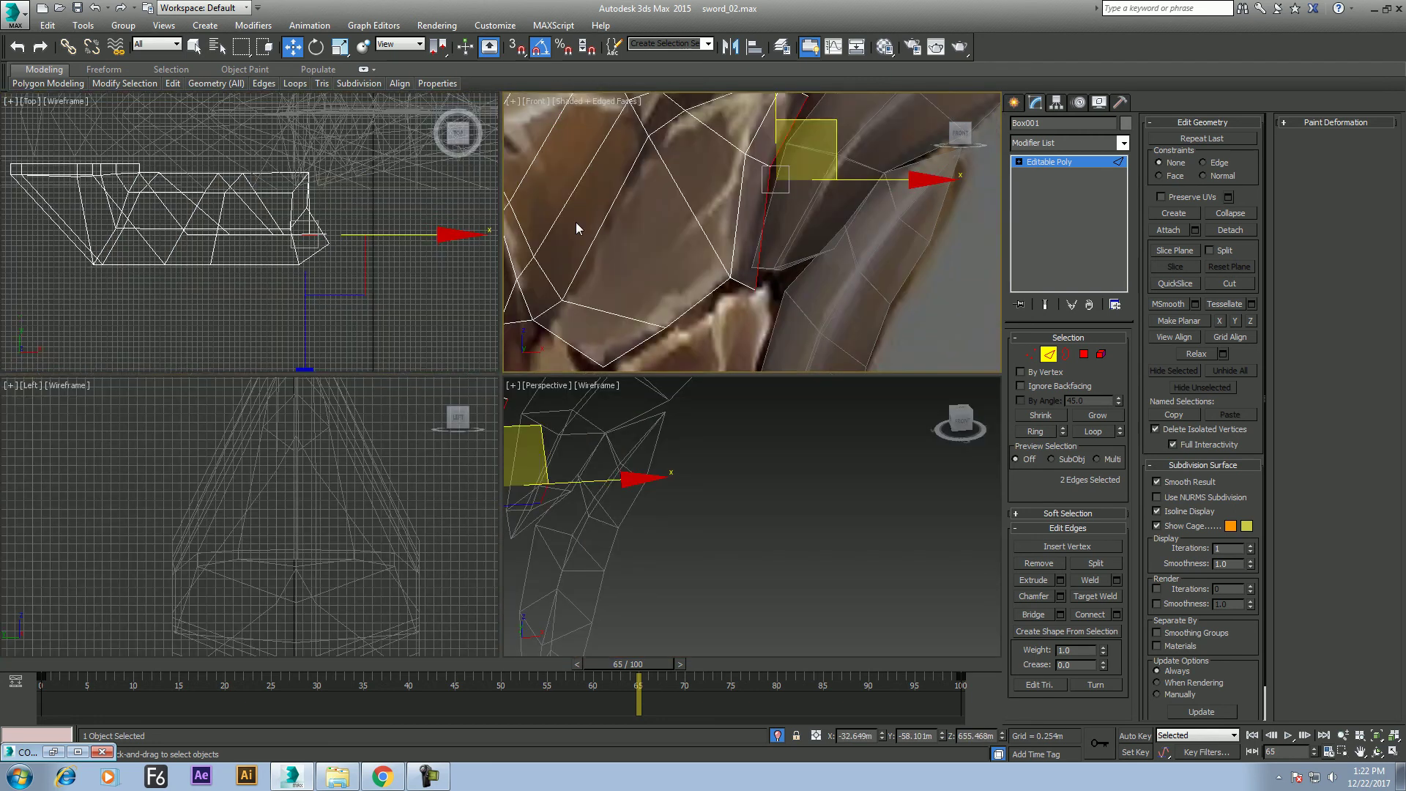
{"action": "scroll", "coordinate": [287, 217], "scroll_direction": "up", "scroll_amount": 5}
{"action": "left_click_drag", "start_coordinate": [320, 107], "coordinate": [319, 95]}
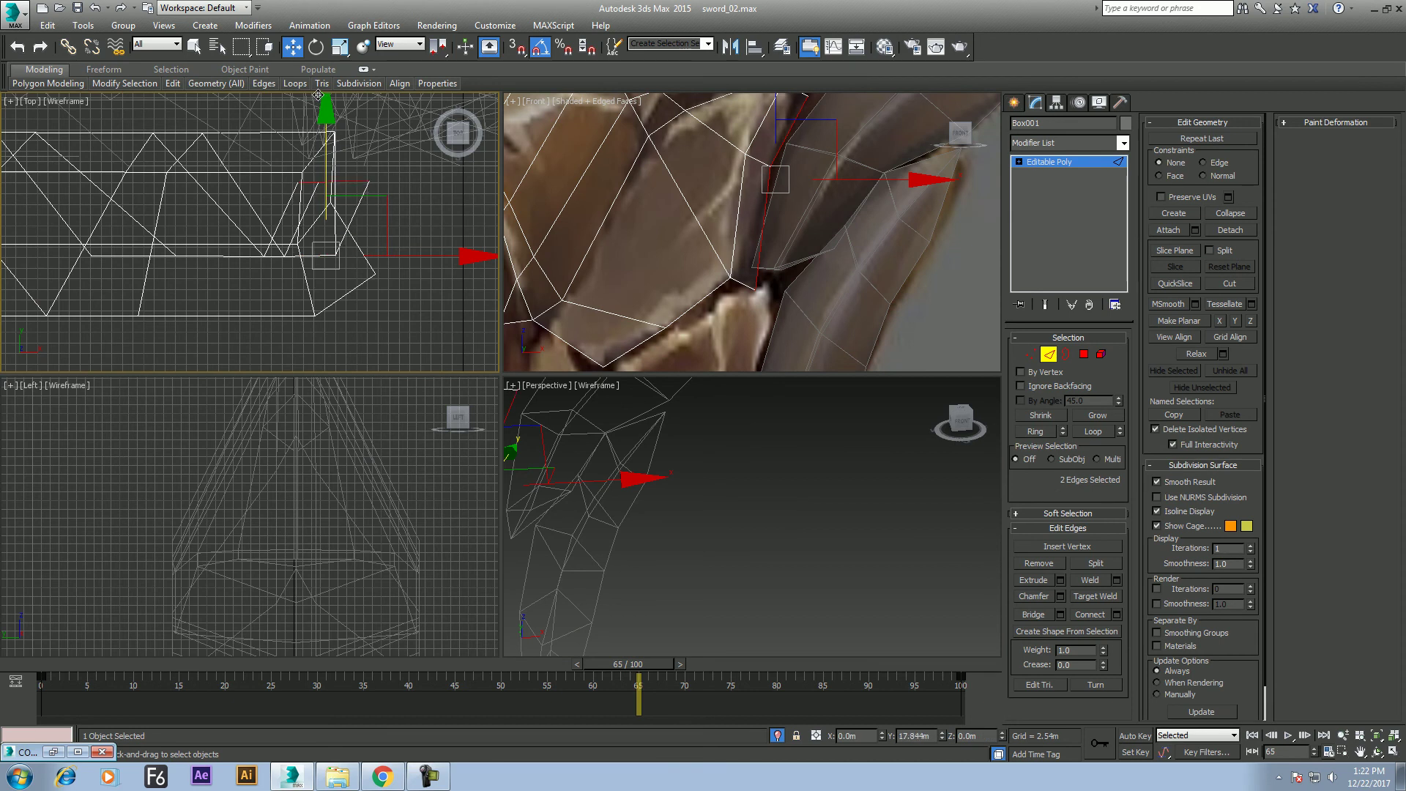
{"action": "scroll", "coordinate": [695, 476], "scroll_direction": "up", "scroll_amount": 3}
{"action": "scroll", "coordinate": [770, 490], "scroll_direction": "up", "scroll_amount": 3}
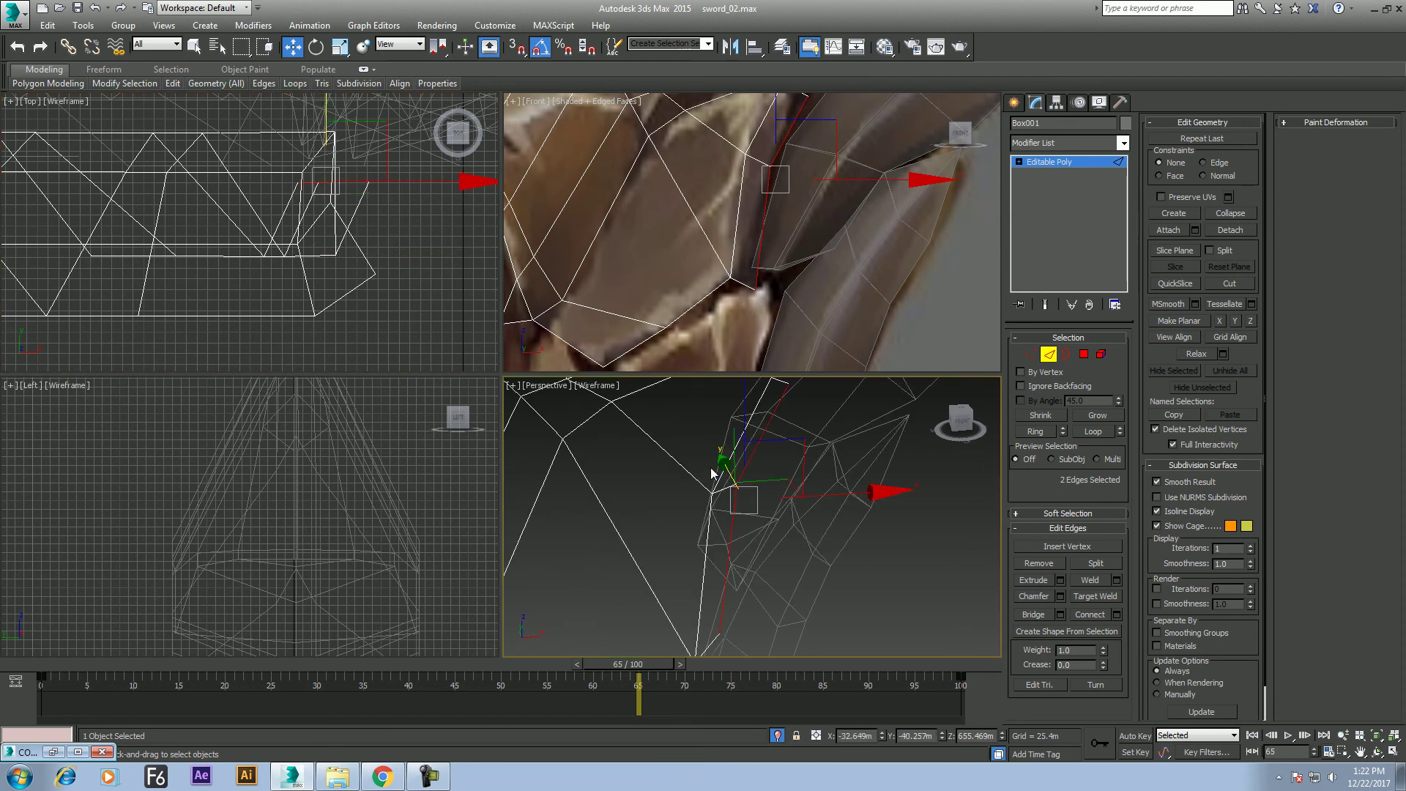
{"action": "key", "text": "alt+w"}
{"action": "scroll", "coordinate": [736, 490], "scroll_direction": "down", "scroll_amount": 3}
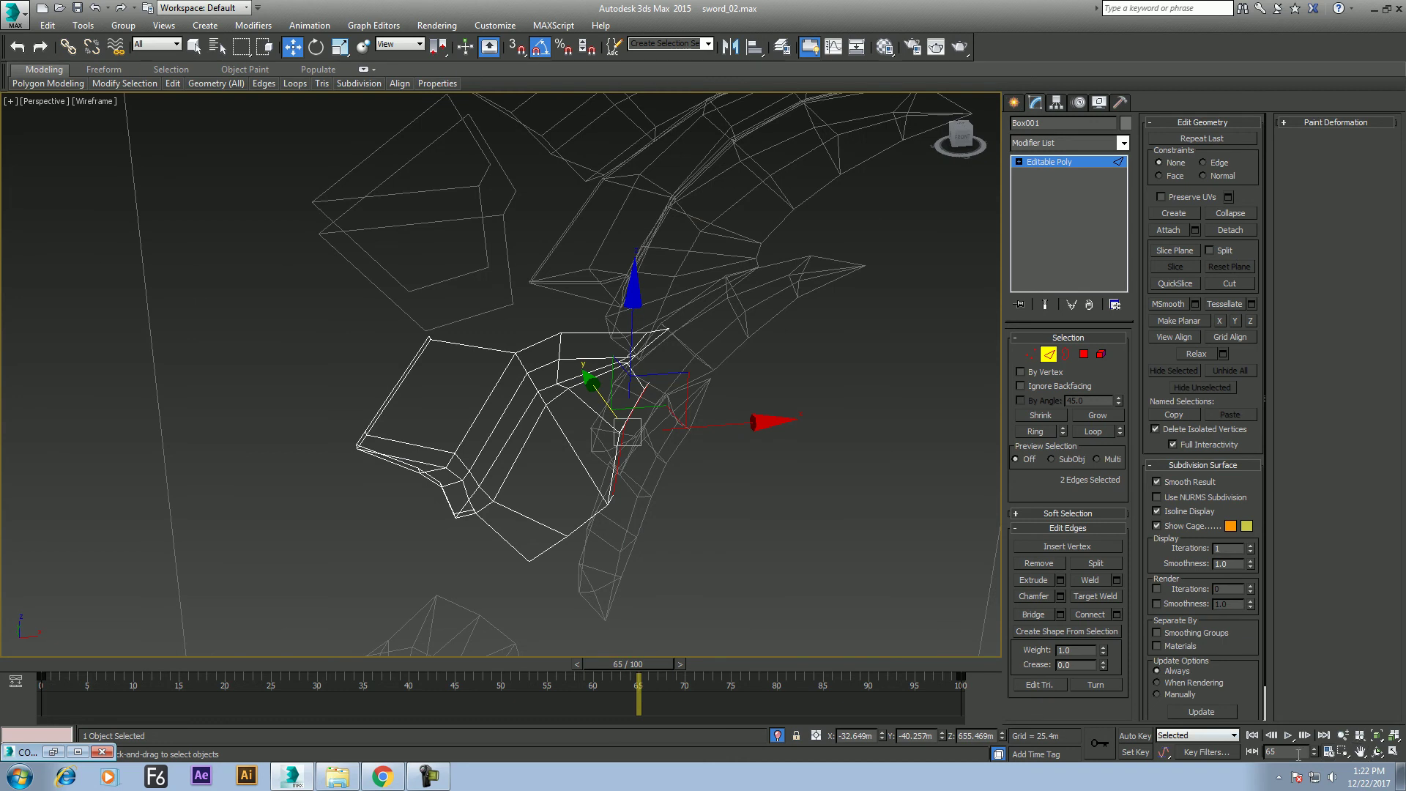
{"action": "left_click_drag", "start_coordinate": [652, 666], "coordinate": [99, 652]}
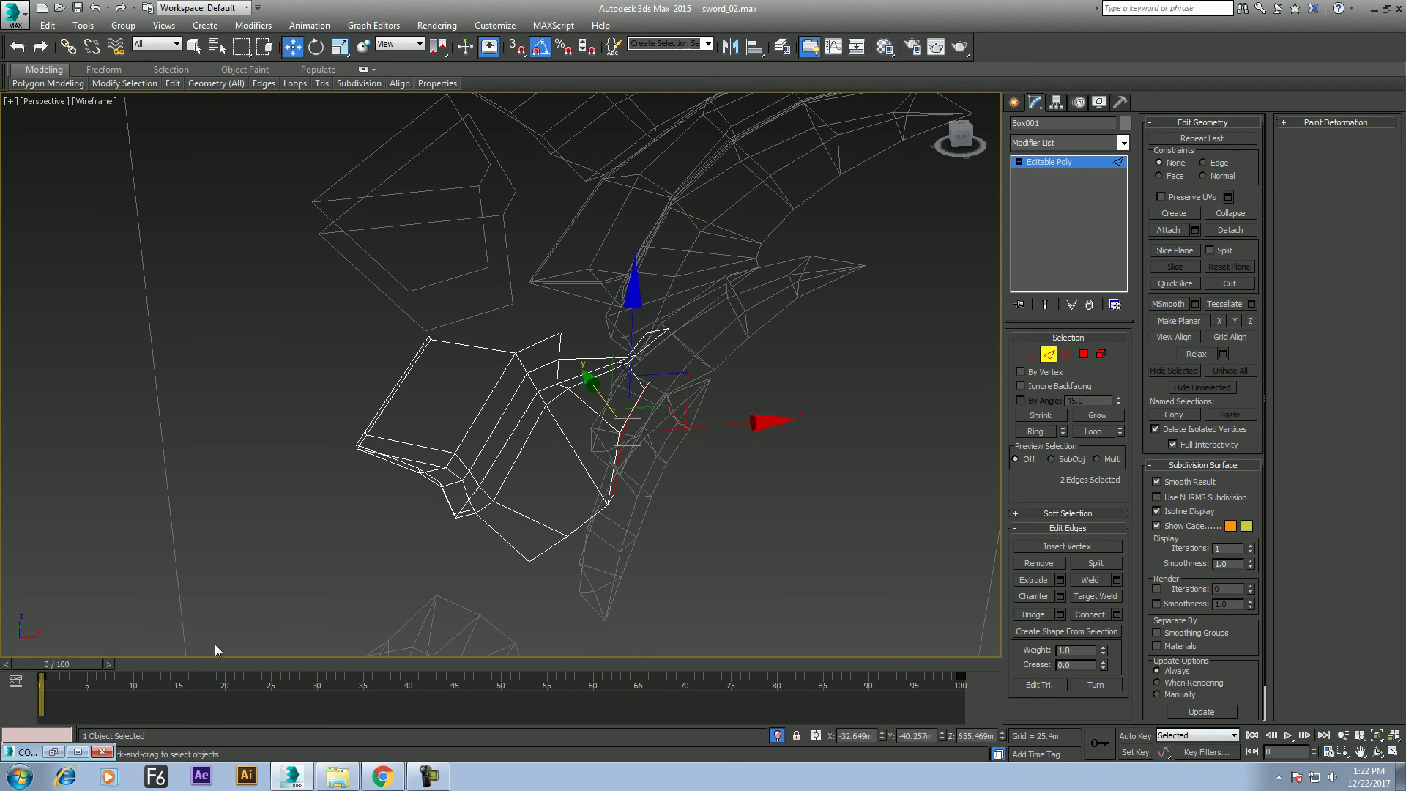
Set the Perspective viewport to Shaded and inspect the guard across the views
{"action": "left_click", "coordinate": [95, 104]}
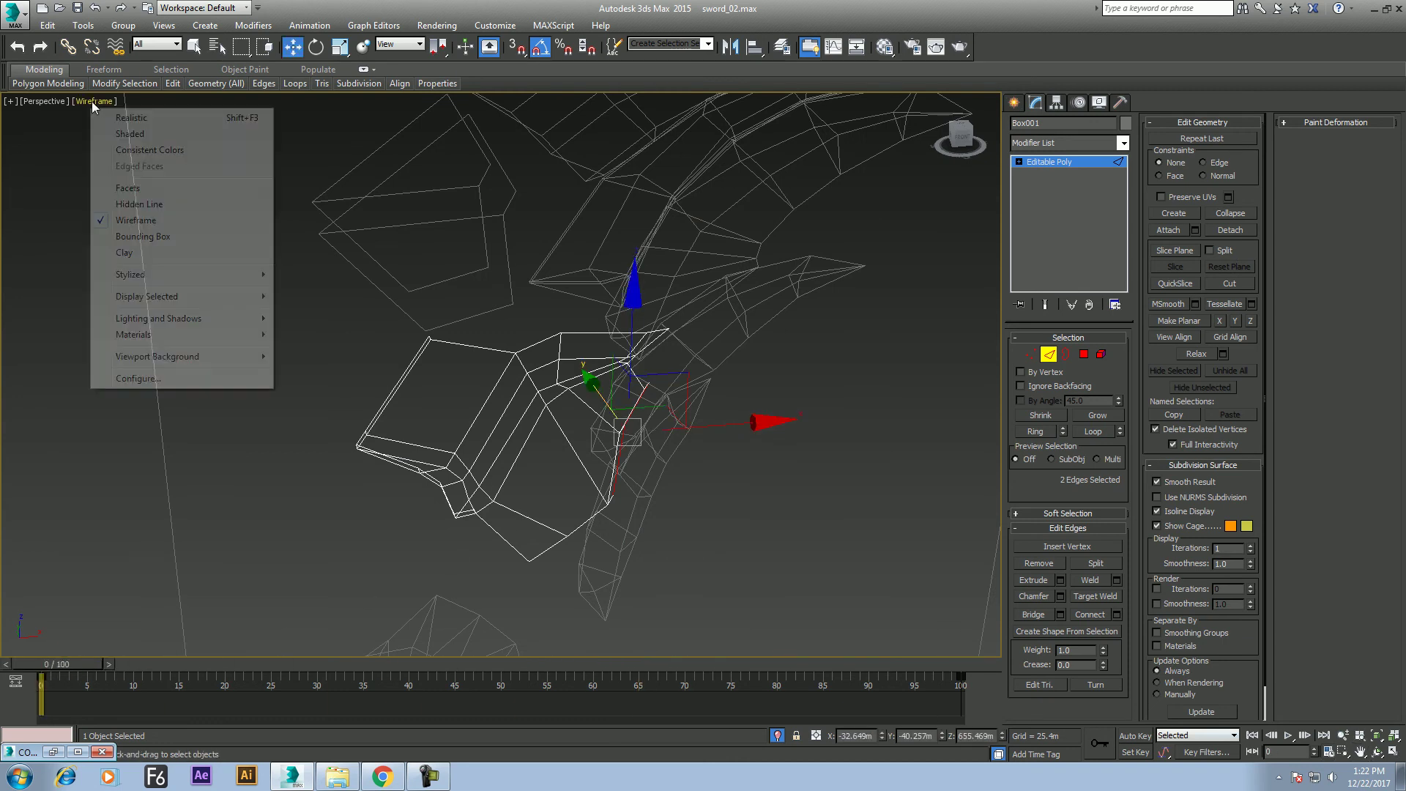
{"action": "left_click", "coordinate": [122, 129]}
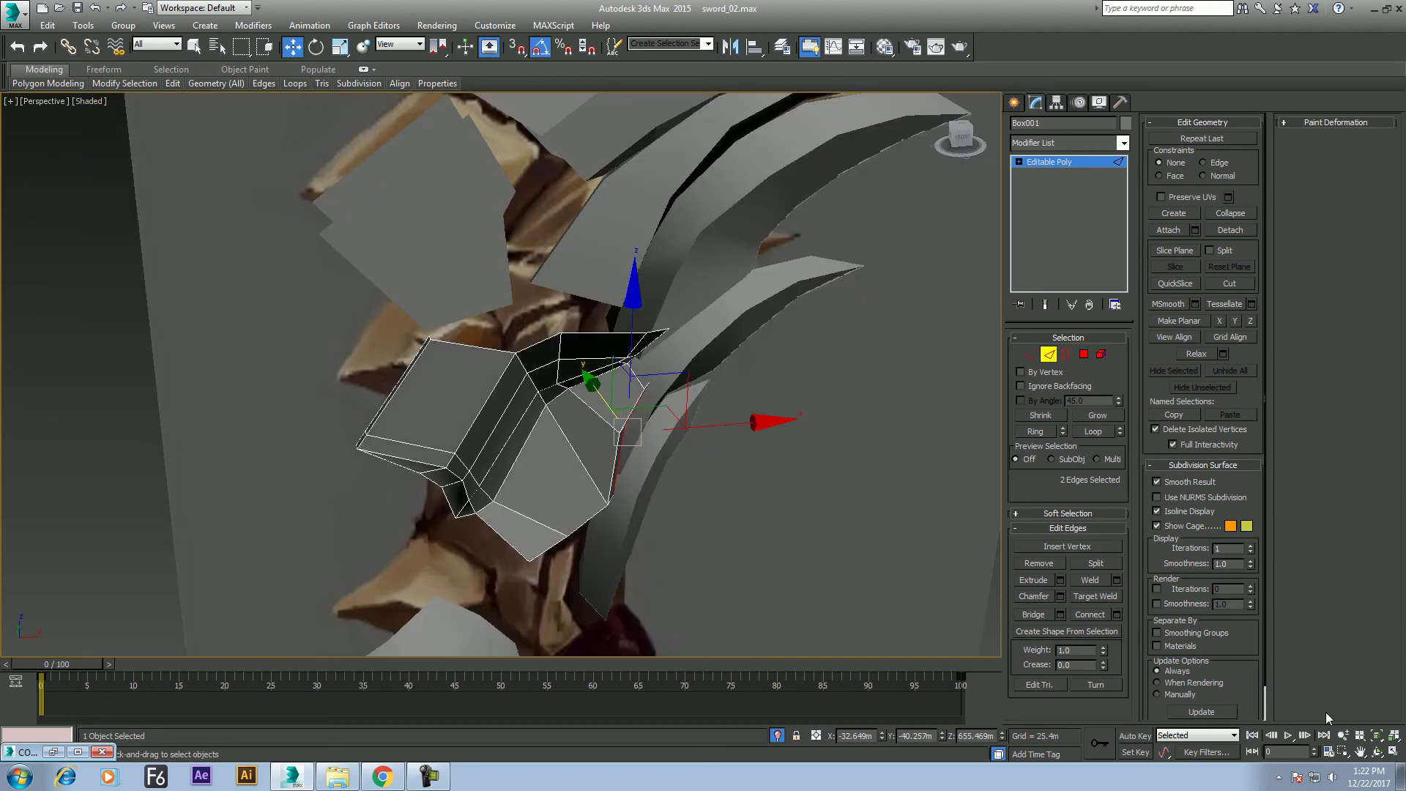
{"action": "left_click", "coordinate": [1375, 754]}
{"action": "mouse_move", "coordinate": [659, 486]}
{"action": "left_mouse_down"}
{"action": "mouse_move", "coordinate": [418, 383]}
{"action": "mouse_move", "coordinate": [433, 345]}
{"action": "mouse_move", "coordinate": [536, 364]}
{"action": "left_mouse_up"}
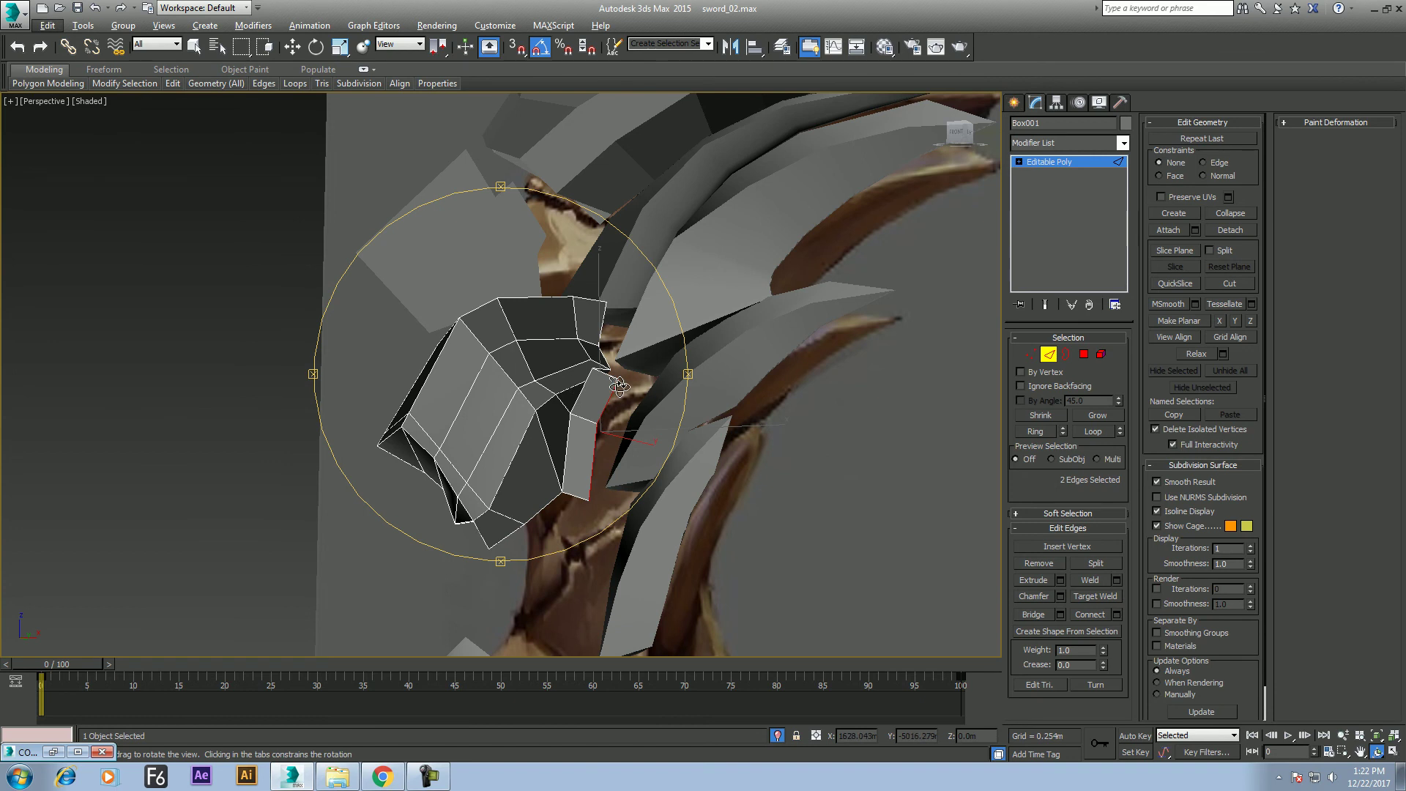
{"action": "key", "text": "alt+w"}
{"action": "left_click", "coordinate": [755, 311]}
{"action": "scroll", "coordinate": [755, 312], "scroll_direction": "down", "scroll_amount": 3}
{"action": "key", "text": "alt+w"}
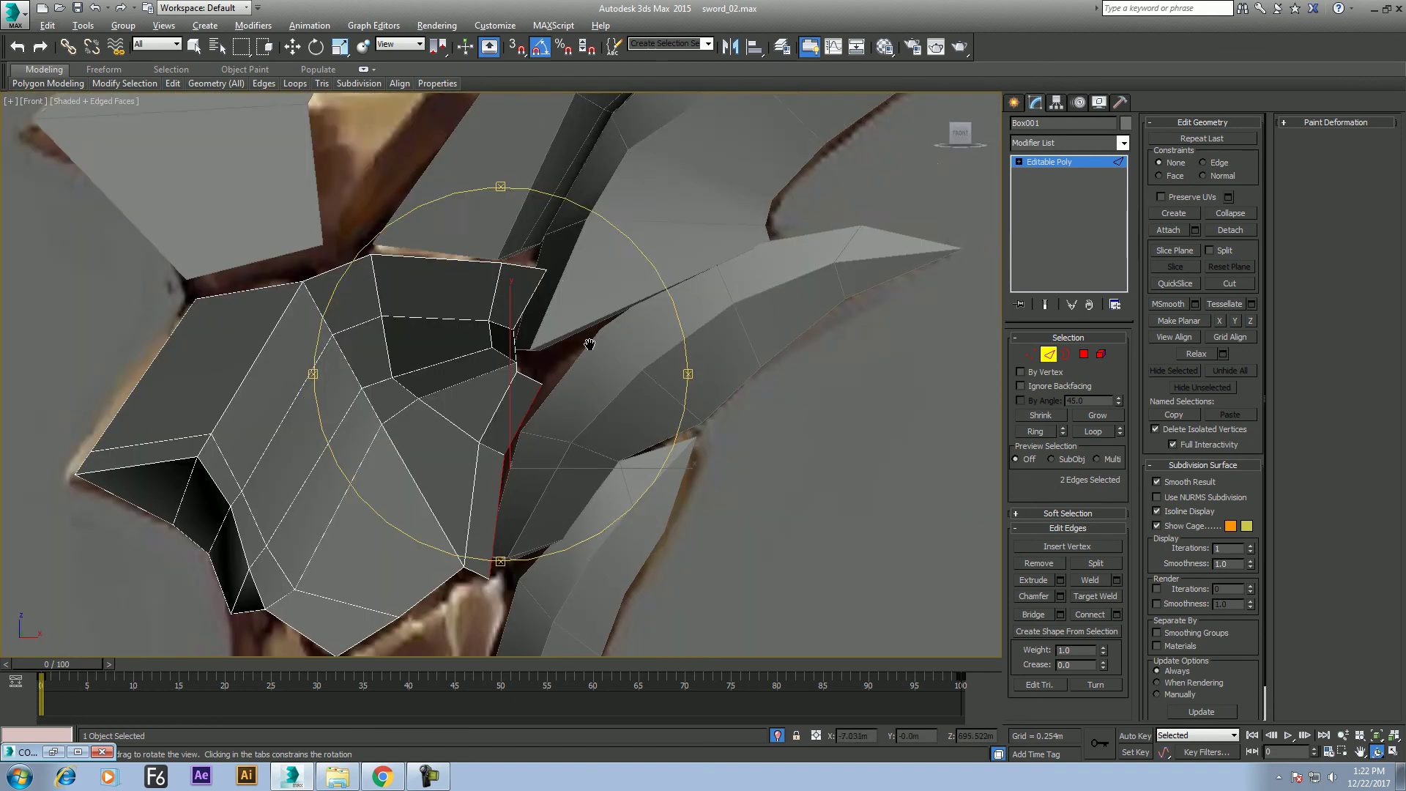
{"action": "scroll", "coordinate": [584, 341], "scroll_direction": "up", "scroll_amount": 2}
{"action": "scroll", "coordinate": [584, 340], "scroll_direction": "down", "scroll_amount": 1}
{"action": "scroll", "coordinate": [583, 340], "scroll_direction": "up", "scroll_amount": 2}
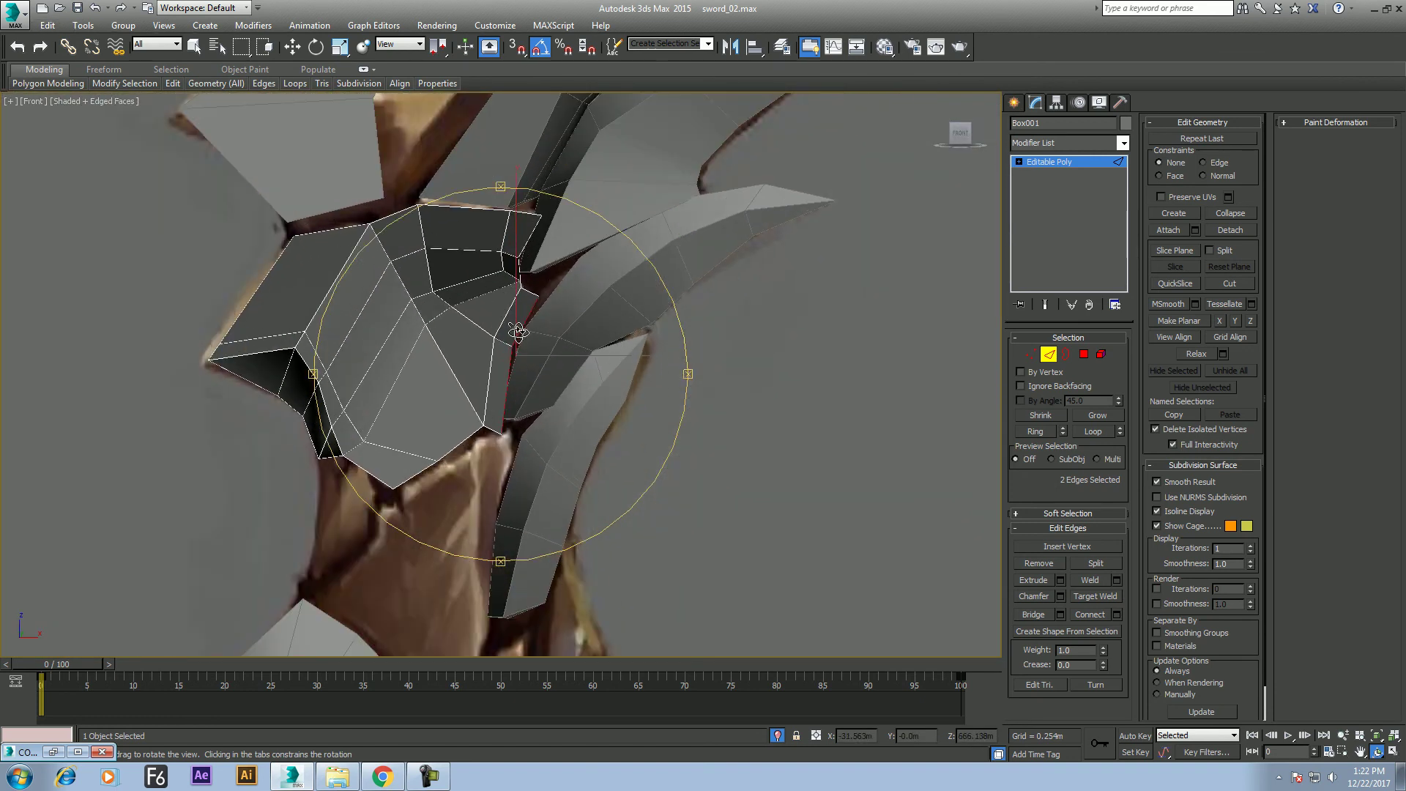
{"action": "key", "text": "alt+w"}
In the enlarged Perspective view, add the strip's diagonal and left edges to the selection
{"action": "right_click", "coordinate": [771, 485]}
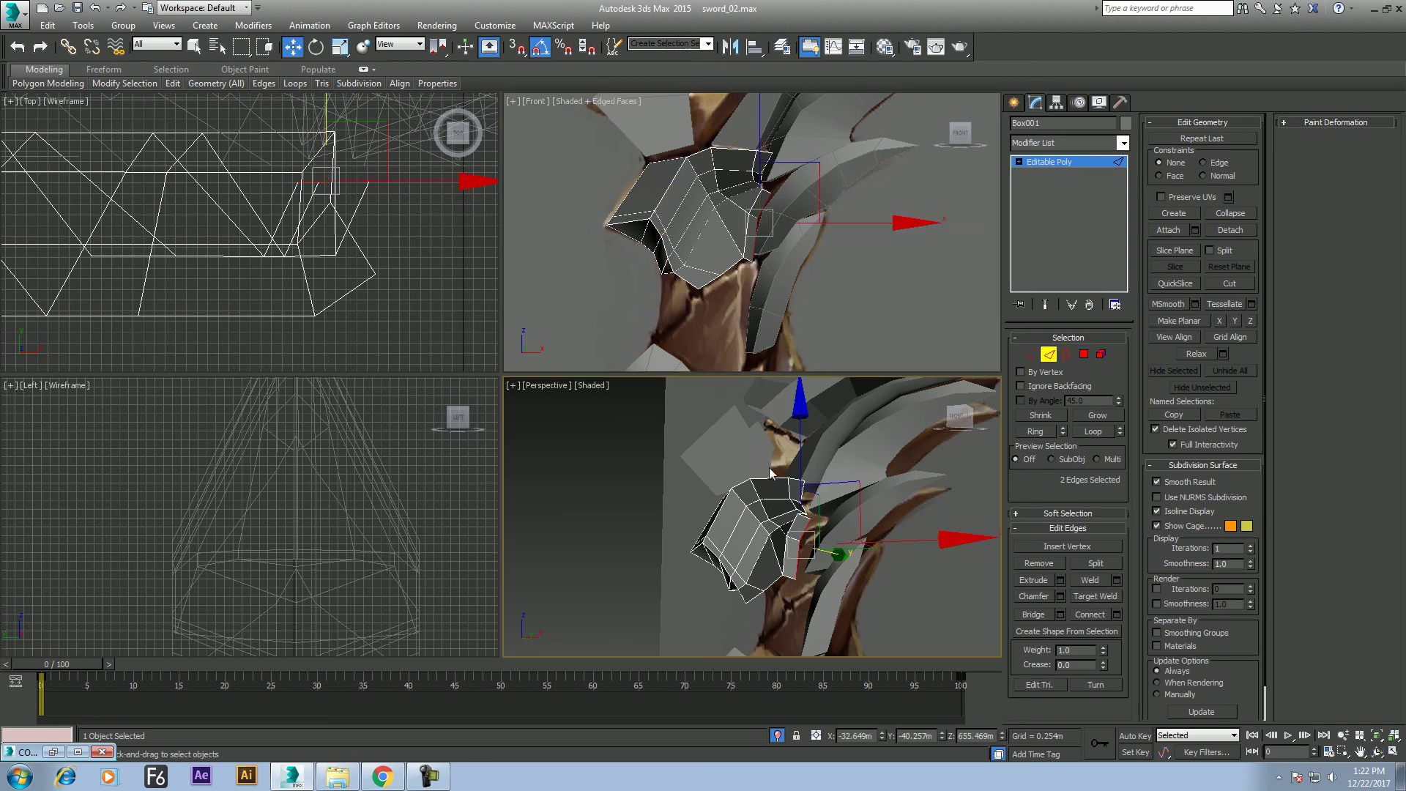
{"action": "key", "text": "alt+w"}
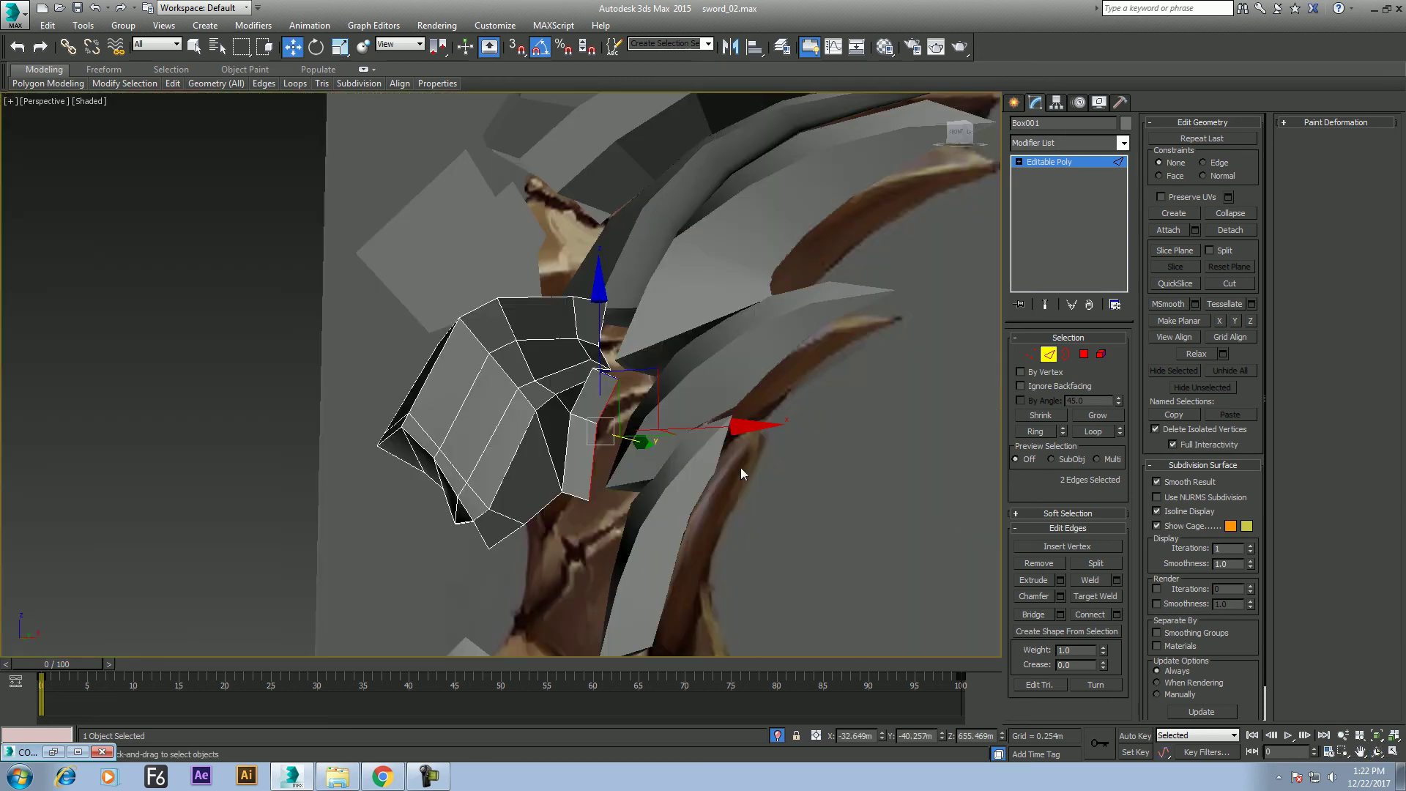
{"action": "left_click", "coordinate": [1376, 754]}
{"action": "mouse_move", "coordinate": [488, 452]}
{"action": "left_mouse_down"}
{"action": "mouse_move", "coordinate": [548, 375]}
{"action": "mouse_move", "coordinate": [502, 477]}
{"action": "left_mouse_up"}
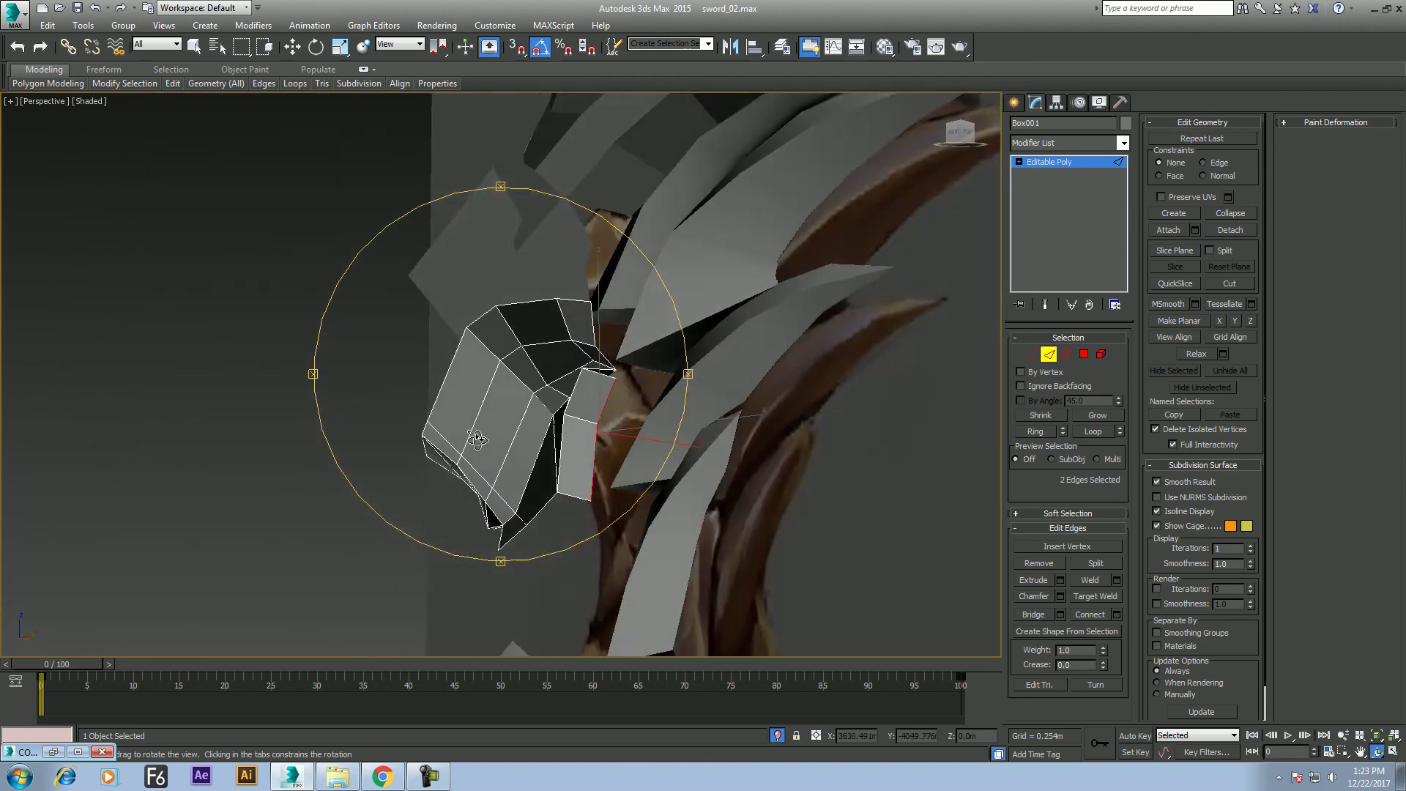
{"action": "key", "text": "z"}
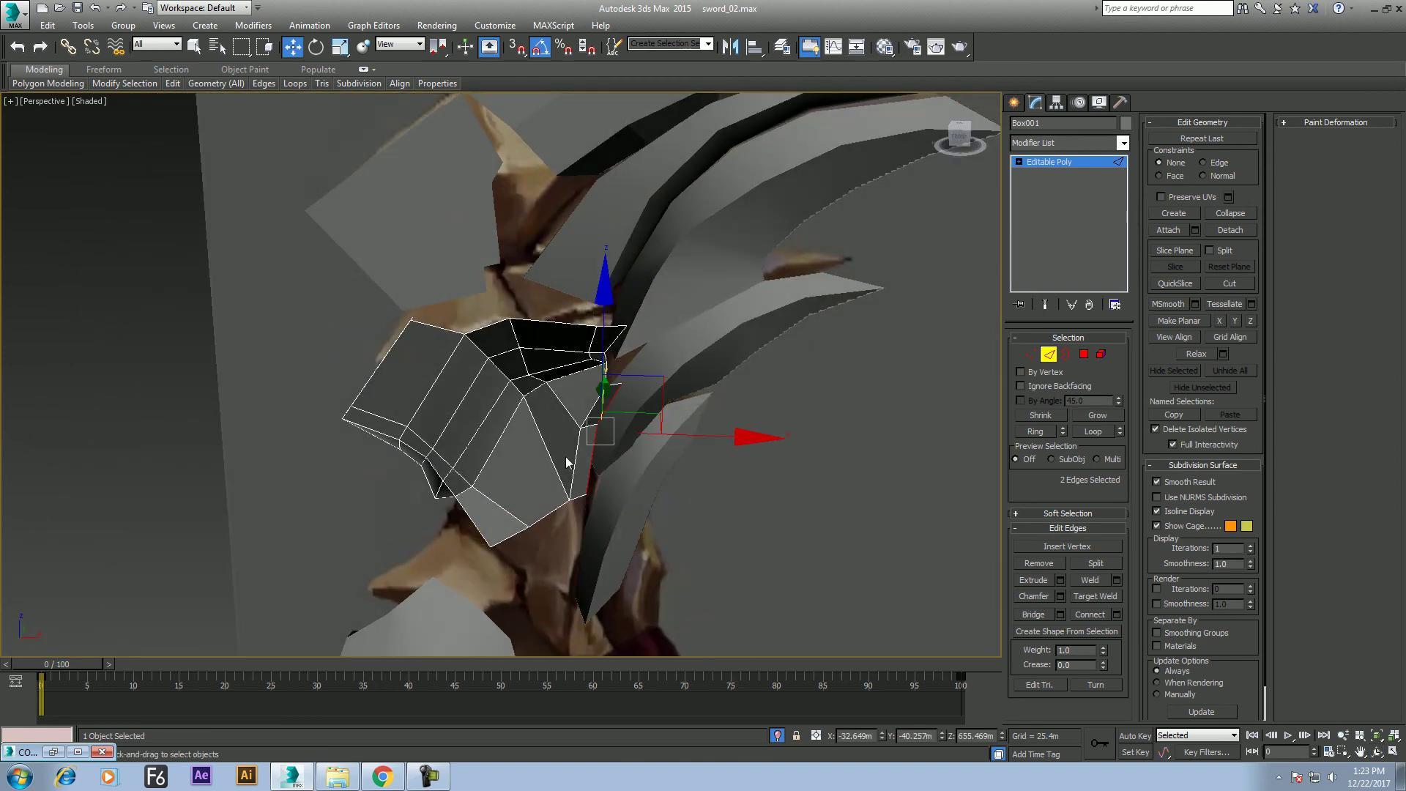
{"action": "scroll", "coordinate": [621, 445], "scroll_direction": "up", "scroll_amount": 3}
{"action": "left_click", "coordinate": [555, 359], "text": "ctrl"}
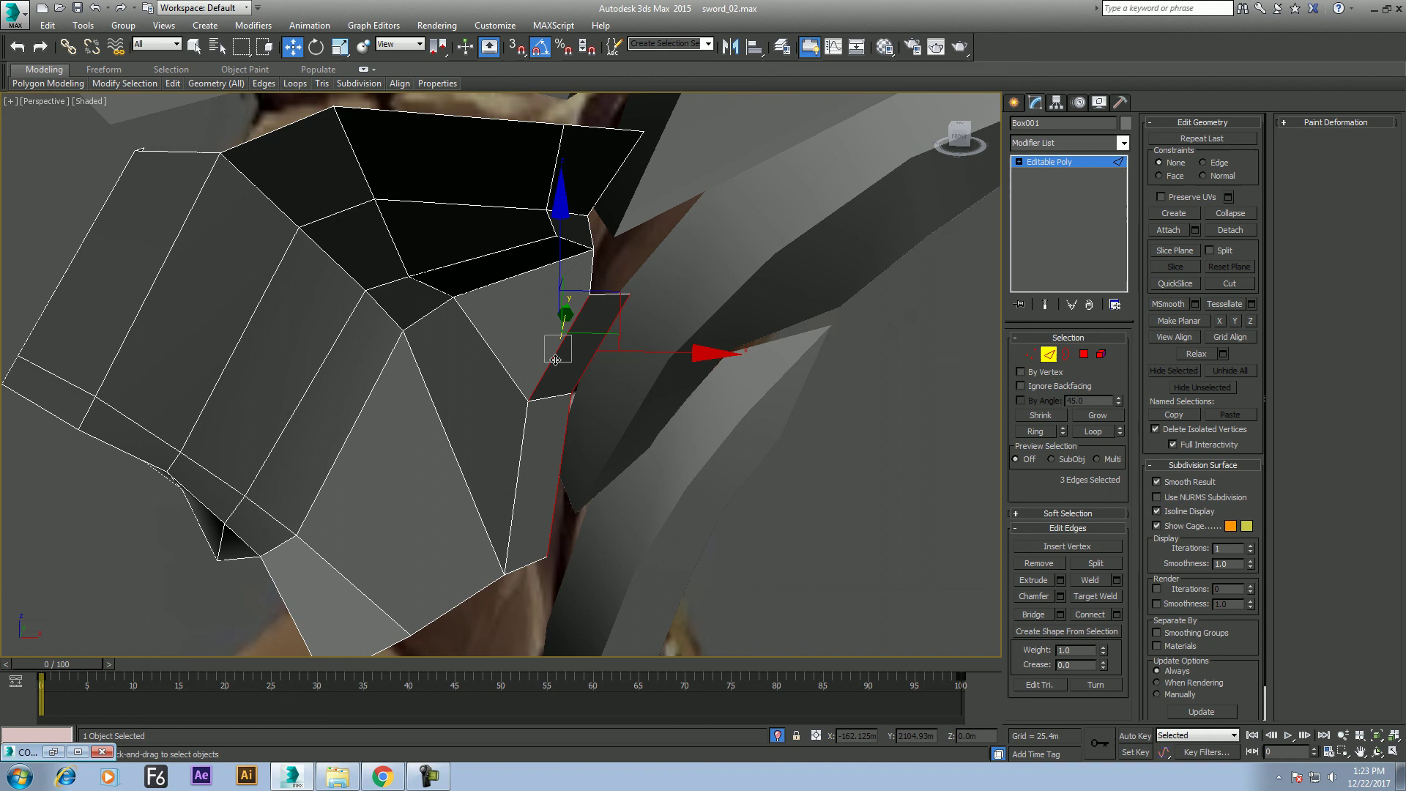
{"action": "left_click", "coordinate": [520, 466], "text": "ctrl"}
{"action": "key", "text": "z"}
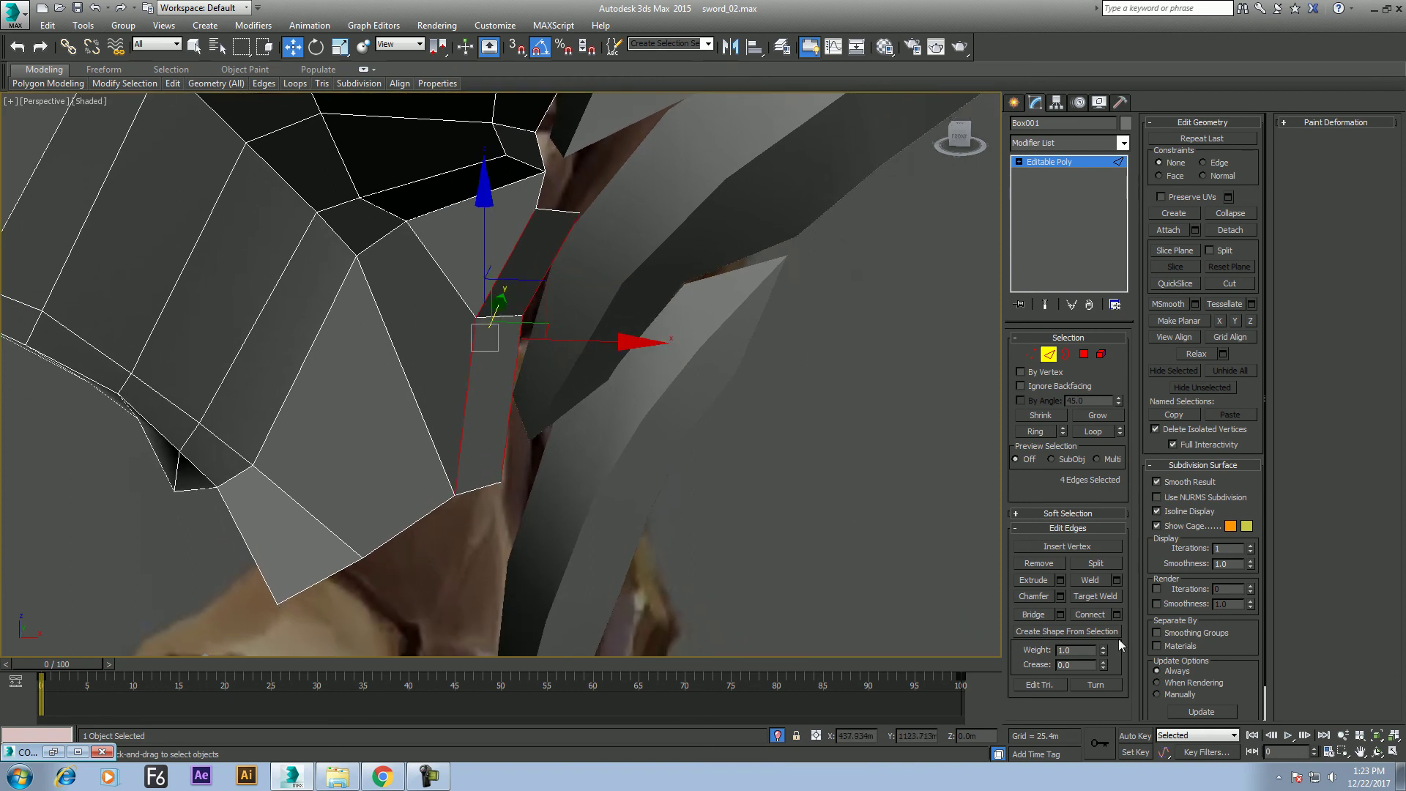
Slide the four selected strip edges sideways along Y and check them from another angle
{"action": "left_click", "coordinate": [1378, 751]}
{"action": "left_click_drag", "start_coordinate": [487, 463], "coordinate": [406, 411]}
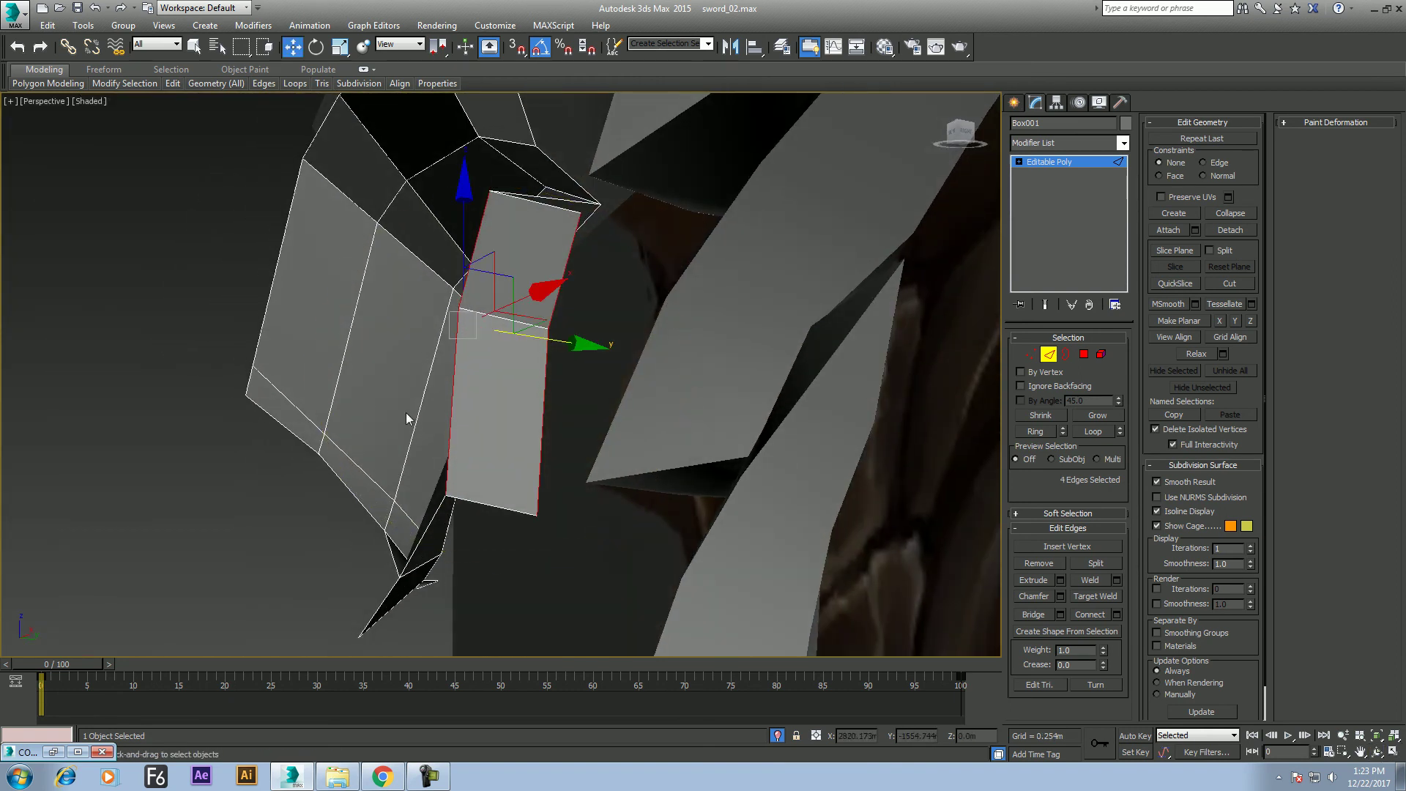
{"action": "left_click_drag", "start_coordinate": [575, 344], "coordinate": [650, 357]}
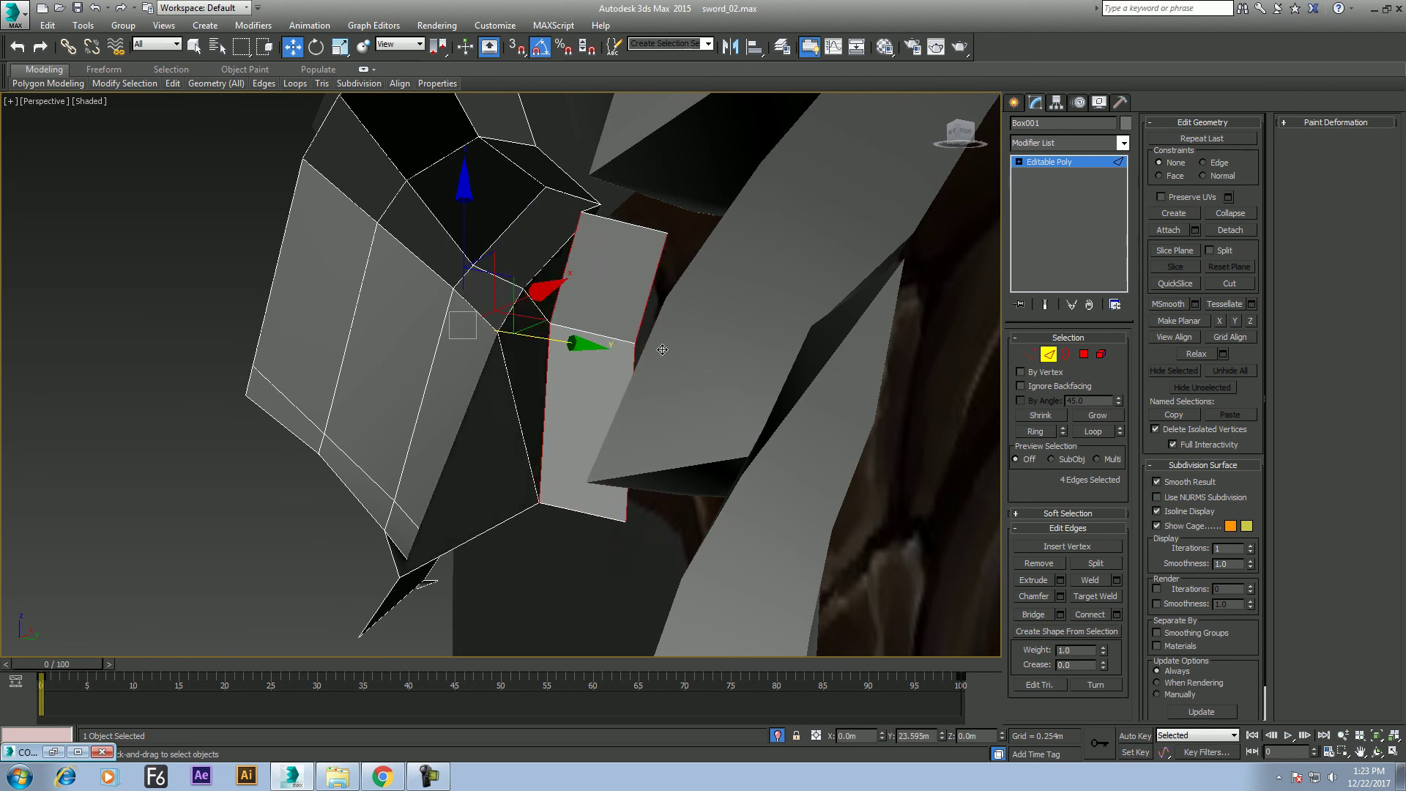
{"action": "left_click", "coordinate": [1378, 751]}
{"action": "mouse_move", "coordinate": [547, 466]}
{"action": "left_mouse_down"}
{"action": "mouse_move", "coordinate": [657, 388]}
{"action": "mouse_move", "coordinate": [477, 443]}
{"action": "left_mouse_up"}
{"action": "right_click", "coordinate": [476, 442]}
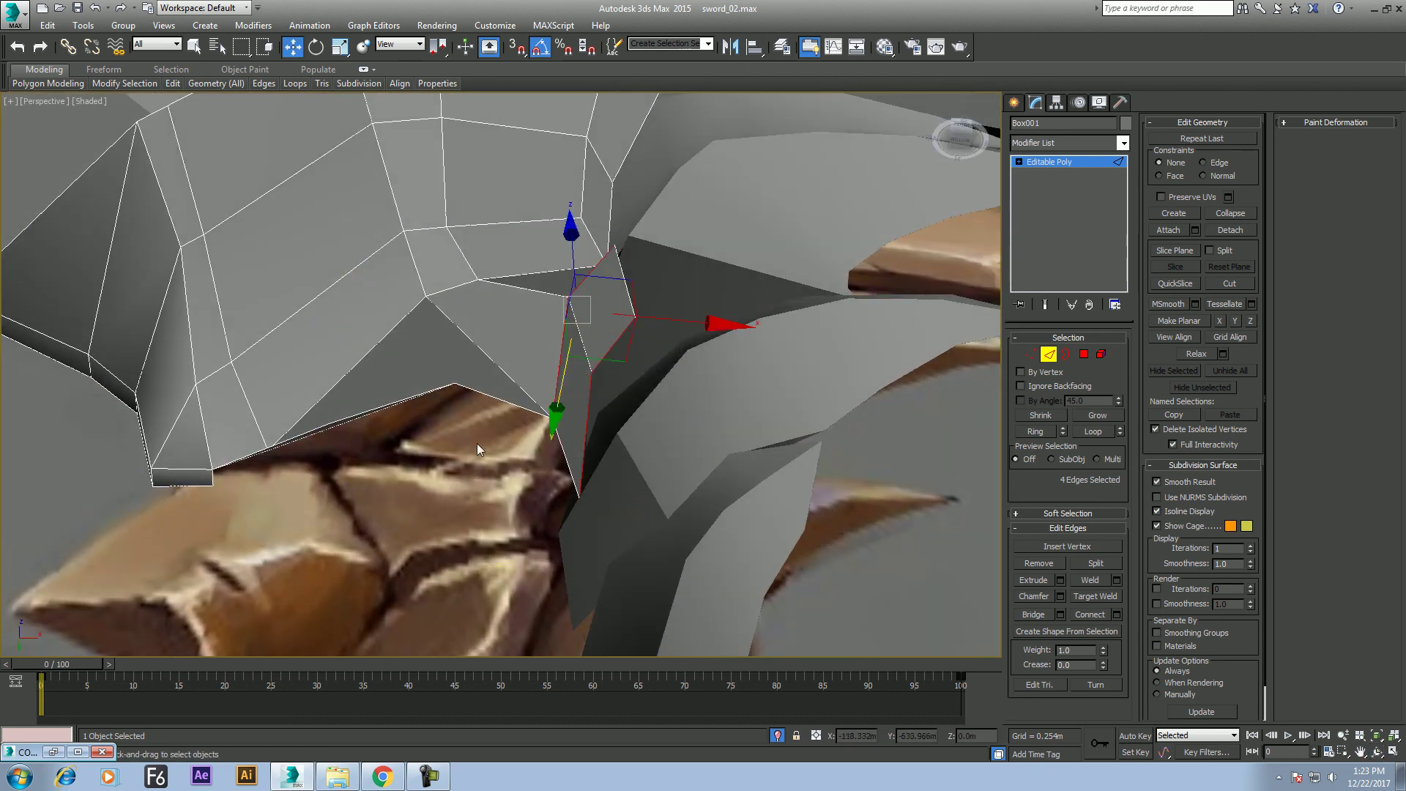
Move two vertices on the guard's lower edge up and right in the Top view
{"action": "key", "text": "1"}
{"action": "left_click", "coordinate": [454, 382]}
{"action": "left_click", "coordinate": [329, 423], "text": "ctrl"}
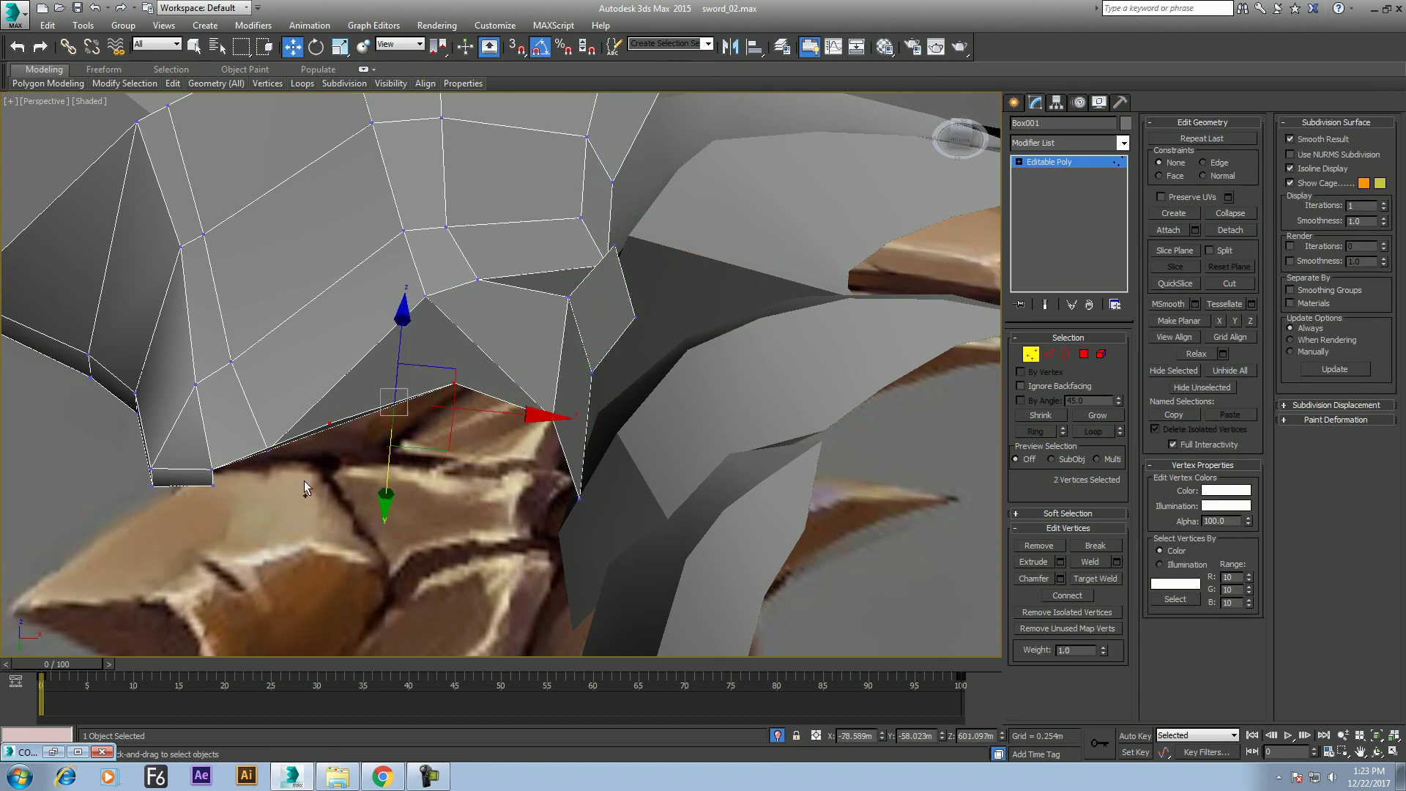
{"action": "key", "text": "alt+w"}
{"action": "middle_click_drag", "start_coordinate": [185, 262], "coordinate": [257, 250]}
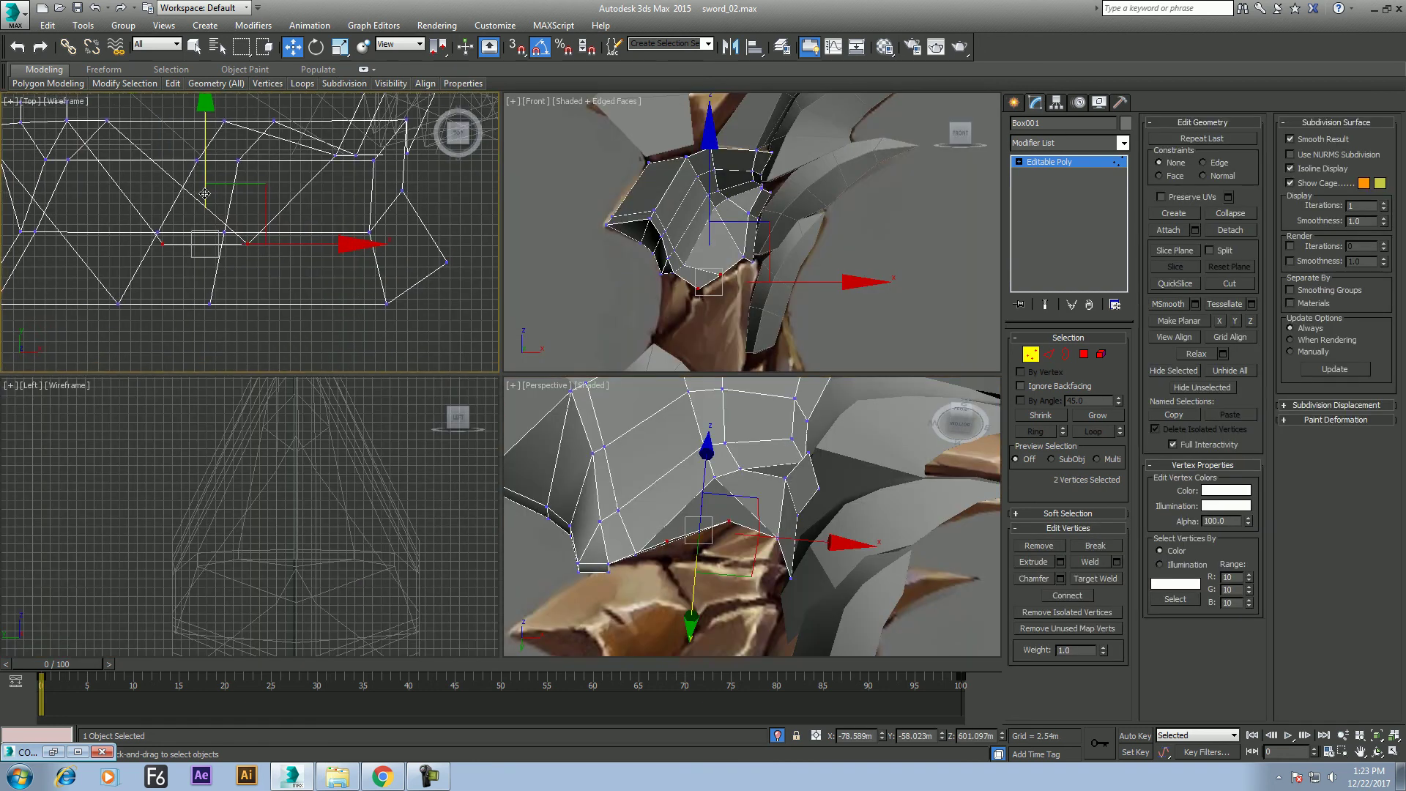
{"action": "mouse_move", "coordinate": [238, 184]}
{"action": "left_mouse_down"}
{"action": "mouse_move", "coordinate": [294, 76]}
{"action": "mouse_move", "coordinate": [272, 94]}
{"action": "mouse_move", "coordinate": [272, 81]}
{"action": "left_mouse_up"}
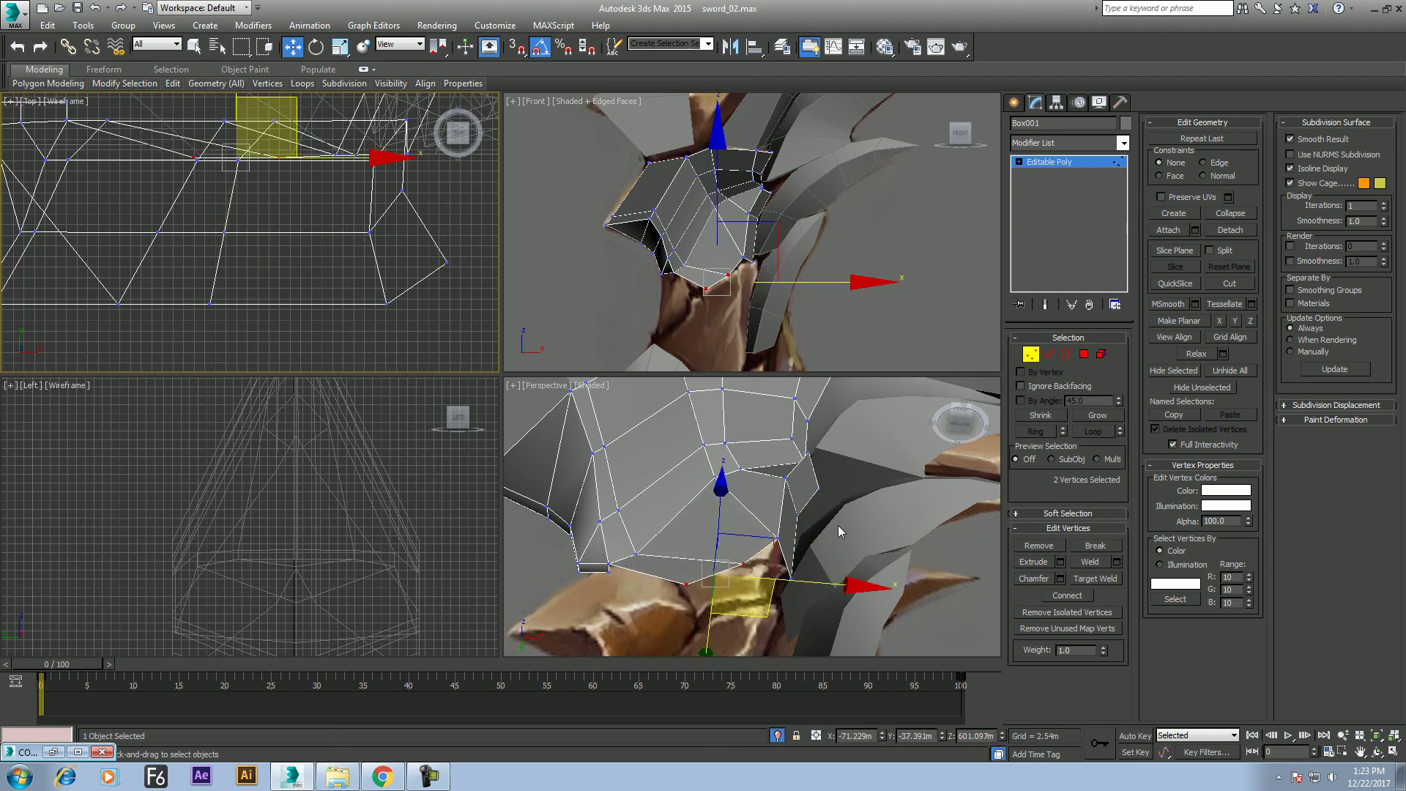
{"action": "middle_click_drag", "start_coordinate": [842, 533], "coordinate": [835, 489], "text": "alt"}
{"action": "scroll", "coordinate": [805, 249], "scroll_direction": "up", "scroll_amount": 3}
Centre the guard in the Front view and return Box001 to top level
{"action": "key", "text": "alt+w"}
{"action": "mouse_move", "coordinate": [644, 381]}
{"action": "middle_mouse_down"}
{"action": "mouse_move", "coordinate": [608, 421]}
{"action": "mouse_move", "coordinate": [714, 421]}
{"action": "middle_mouse_up"}
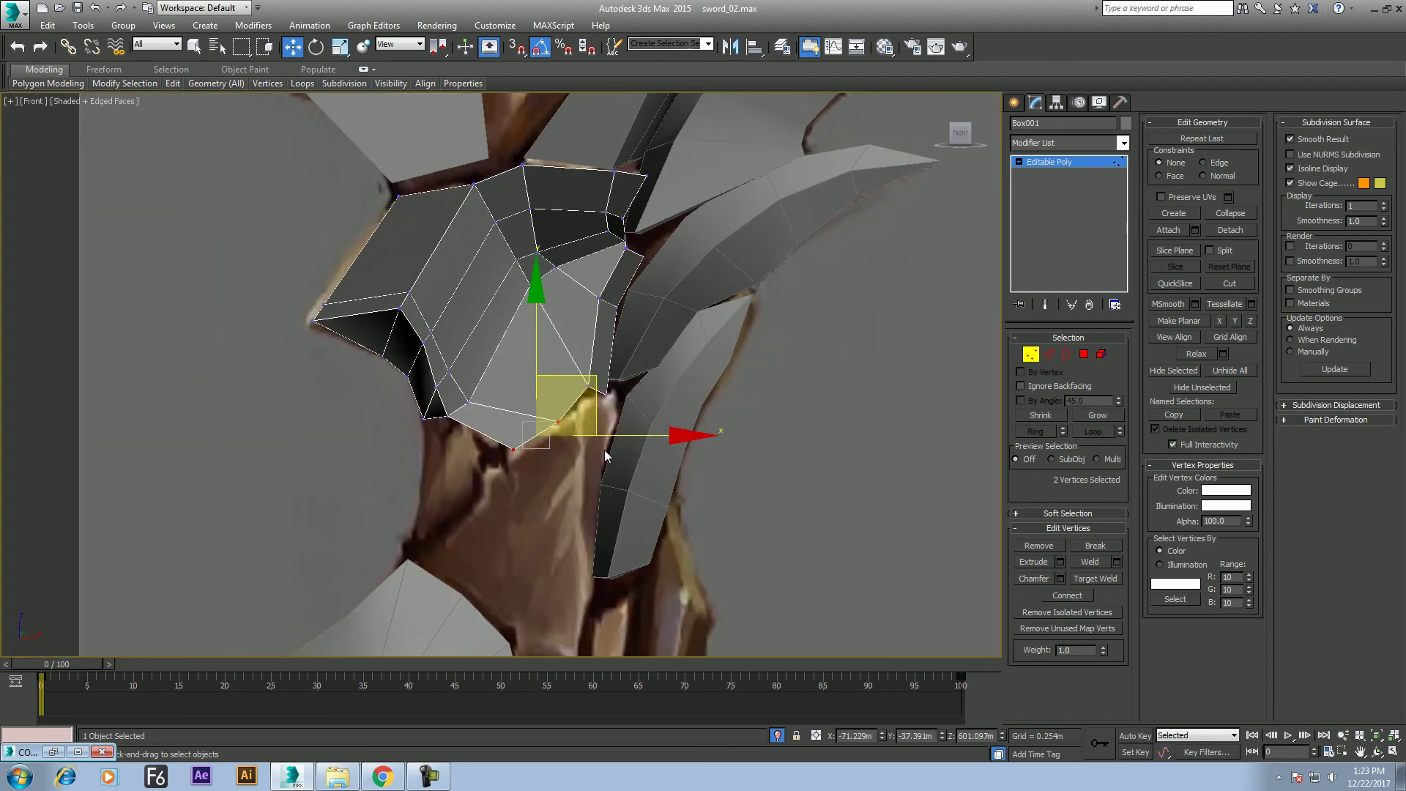
{"action": "right_click", "coordinate": [498, 404]}
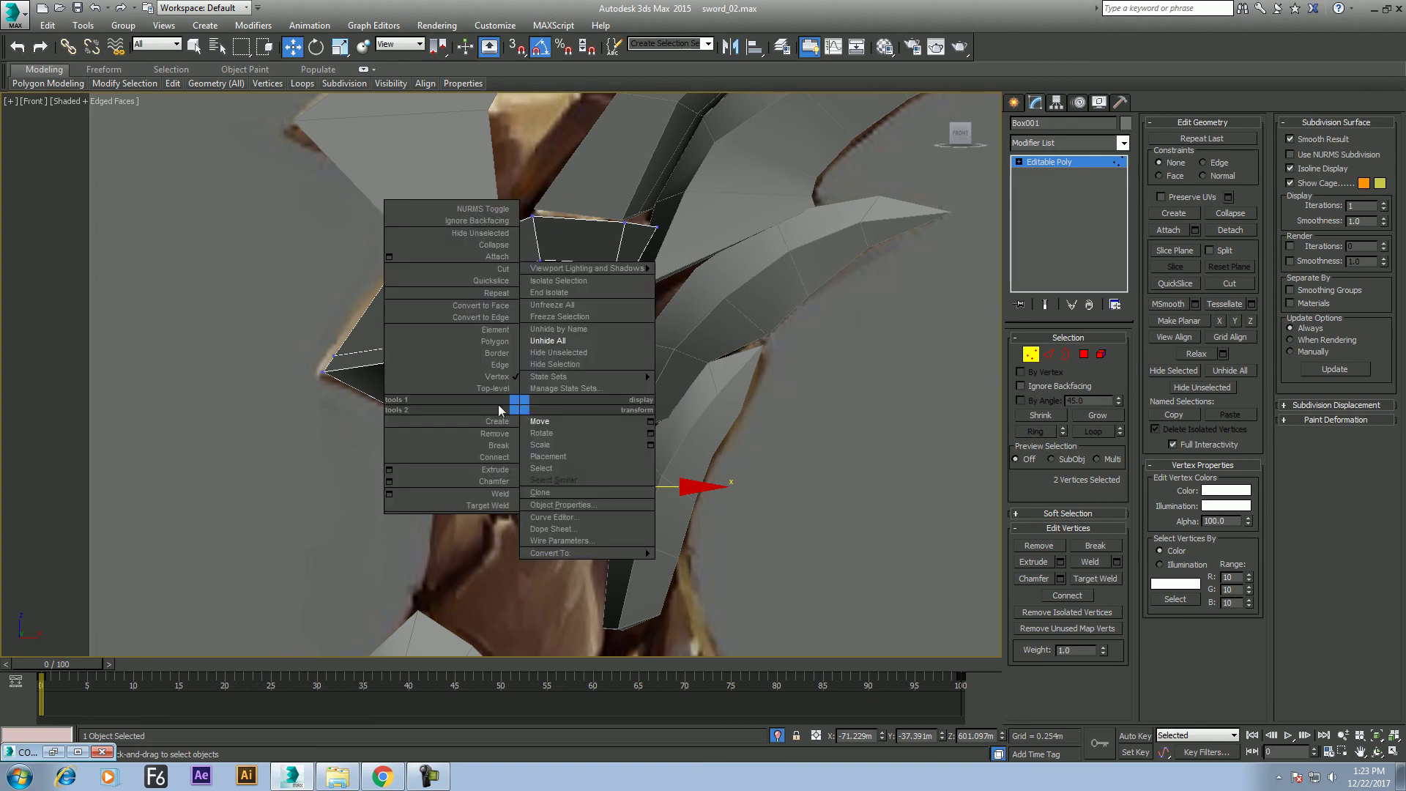
{"action": "left_click", "coordinate": [492, 394]}
{"action": "scroll", "coordinate": [547, 494], "scroll_direction": "down", "scroll_amount": 3}
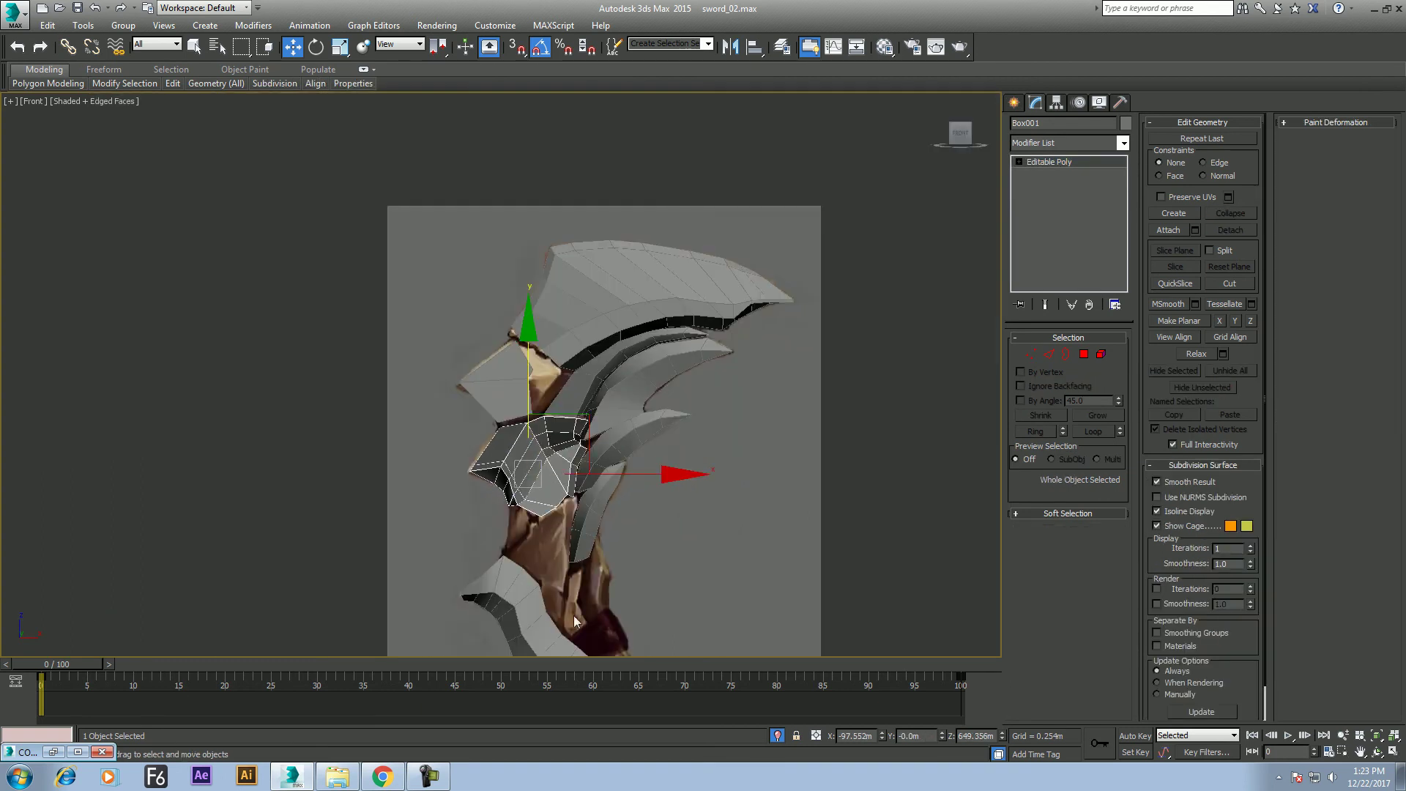
Create a Standard Primitives box, Box002, over the guard in the Front viewport
{"action": "left_click", "coordinate": [428, 777]}
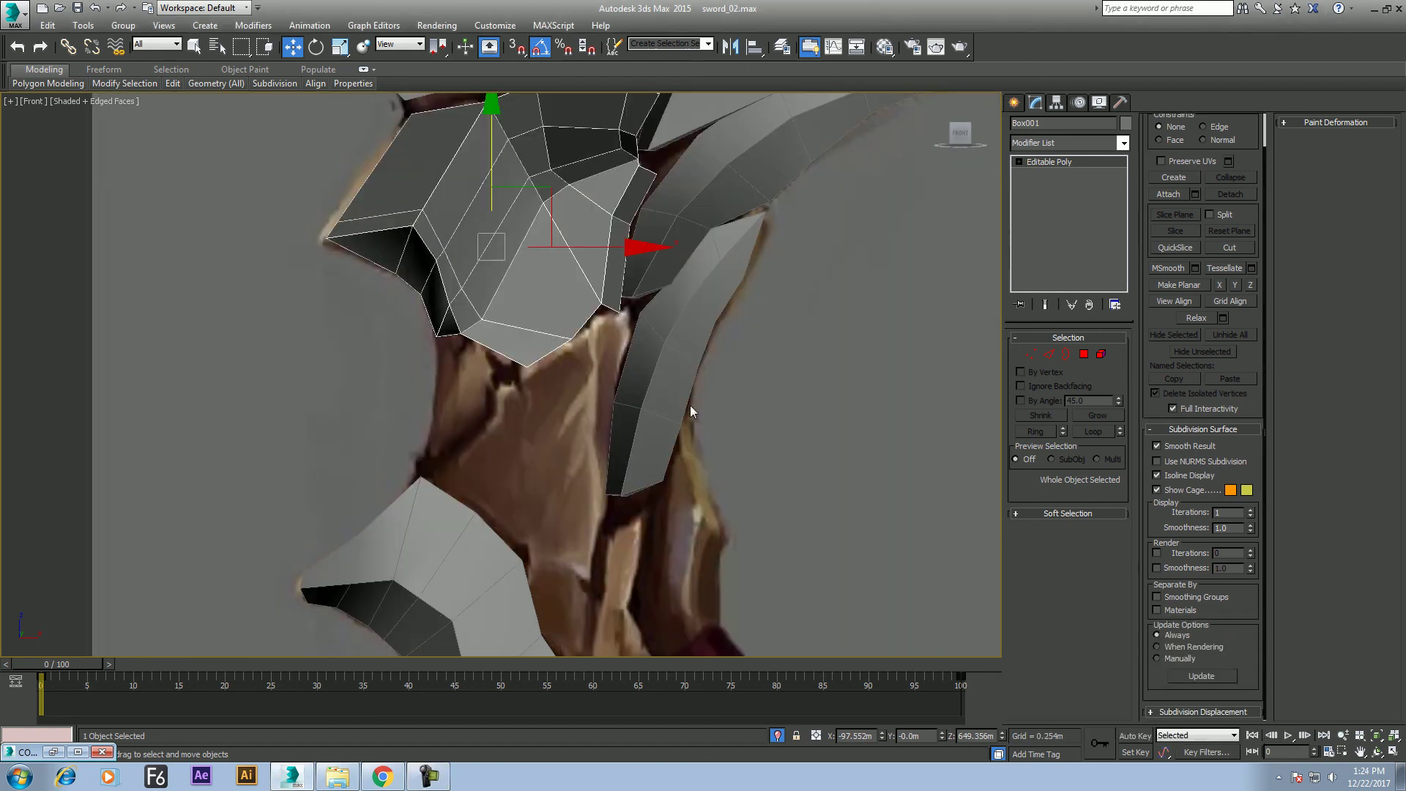
{"action": "scroll", "coordinate": [690, 409], "scroll_direction": "down", "scroll_amount": 5}
{"action": "scroll", "coordinate": [621, 380], "scroll_direction": "up", "scroll_amount": 2}
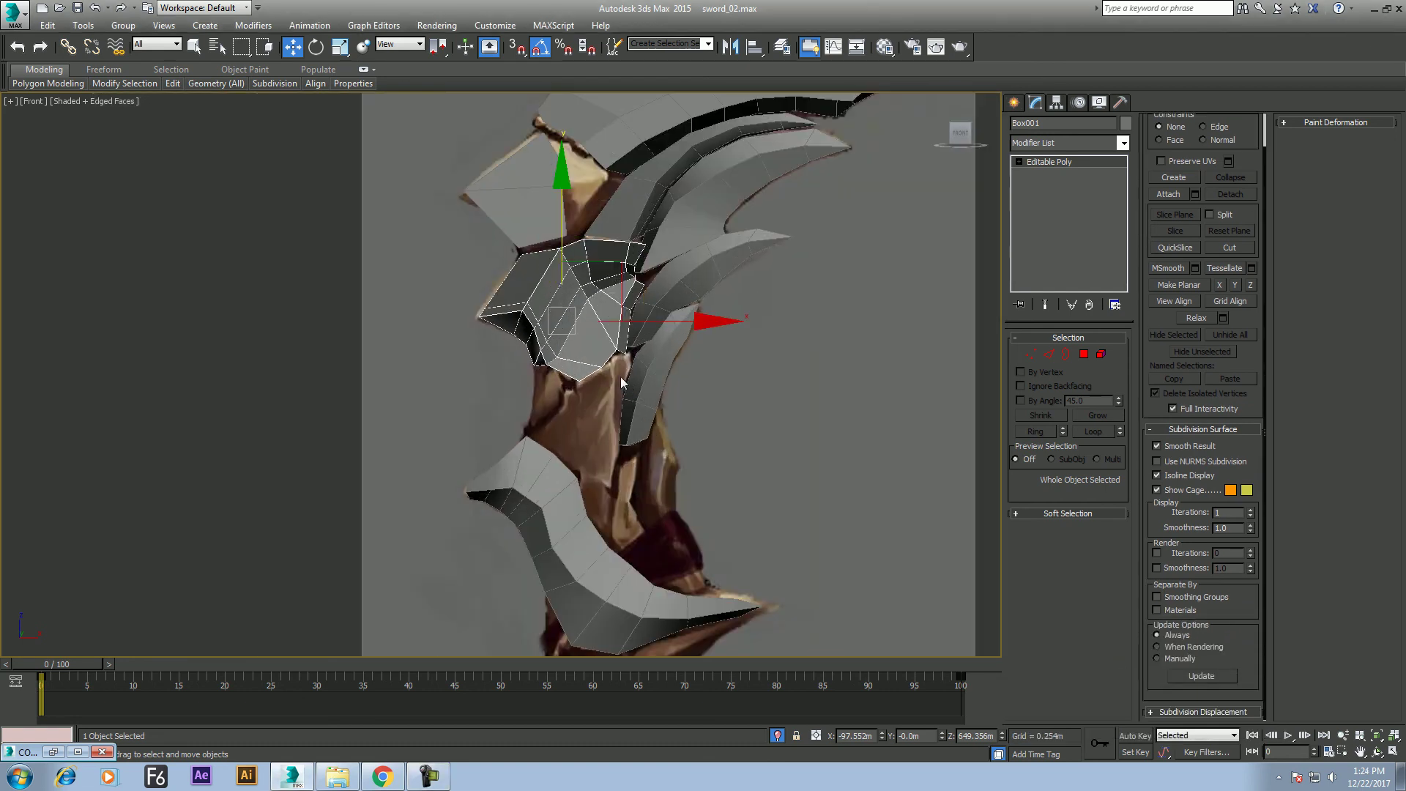
{"action": "left_click", "coordinate": [1011, 105]}
{"action": "left_click", "coordinate": [1038, 195]}
{"action": "left_click_drag", "start_coordinate": [611, 482], "coordinate": [497, 368]}
{"action": "key", "text": "w"}
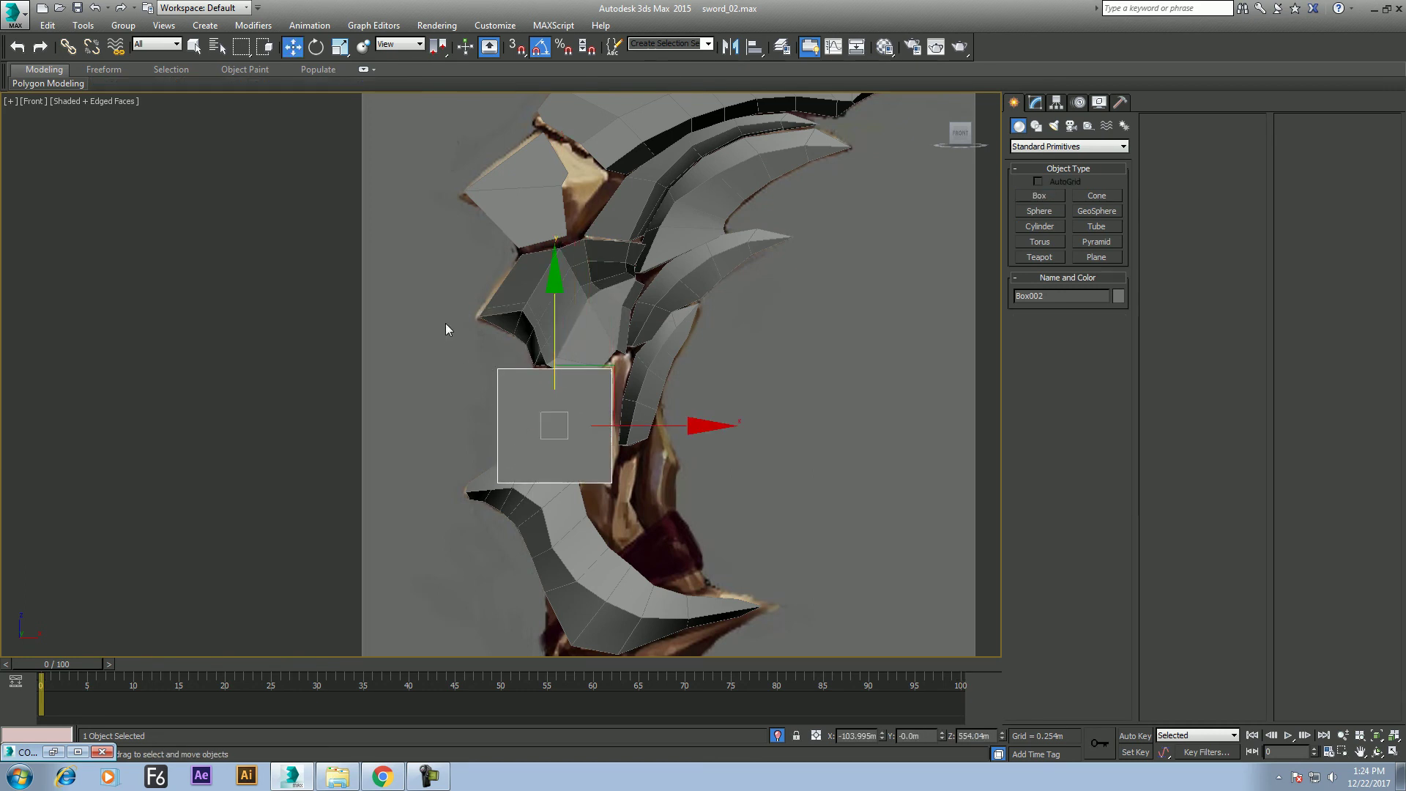
Centre the new box in the Top view and open the Material Editor
{"action": "key", "text": "alt+w"}
{"action": "scroll", "coordinate": [379, 310], "scroll_direction": "down", "scroll_amount": 3}
{"action": "middle_click_drag", "start_coordinate": [141, 181], "coordinate": [301, 263]}
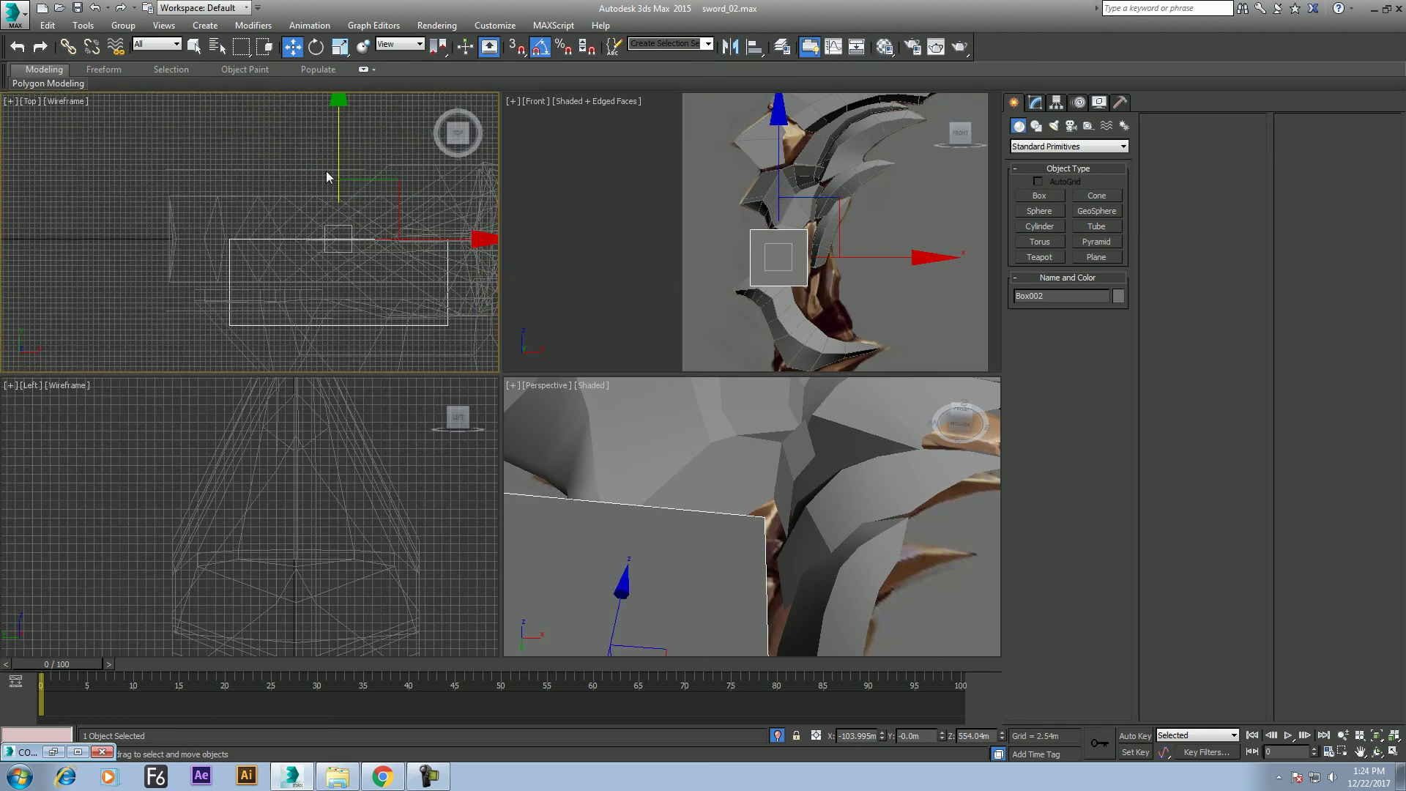
{"action": "scroll", "coordinate": [813, 291], "scroll_direction": "up", "scroll_amount": 3}
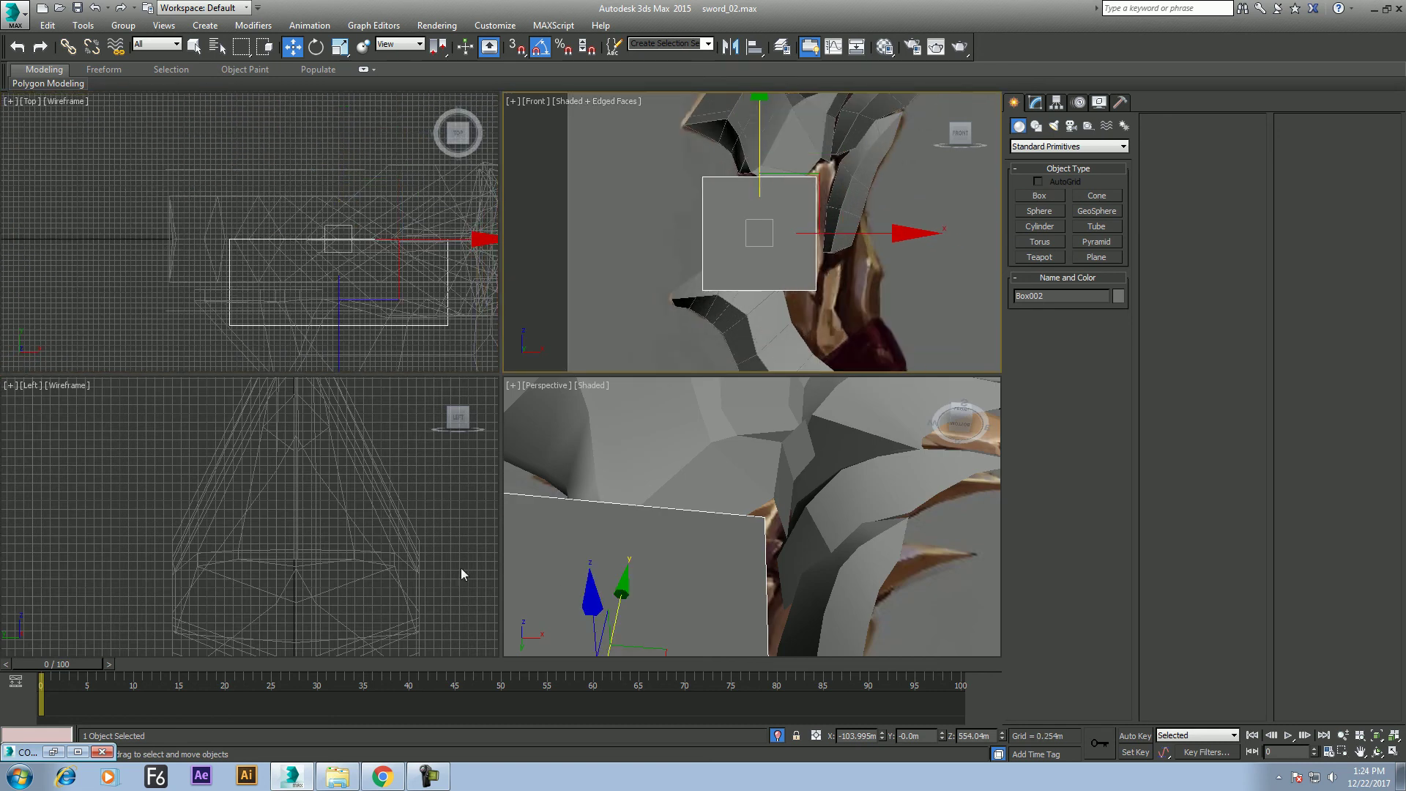
{"action": "key", "text": "m"}
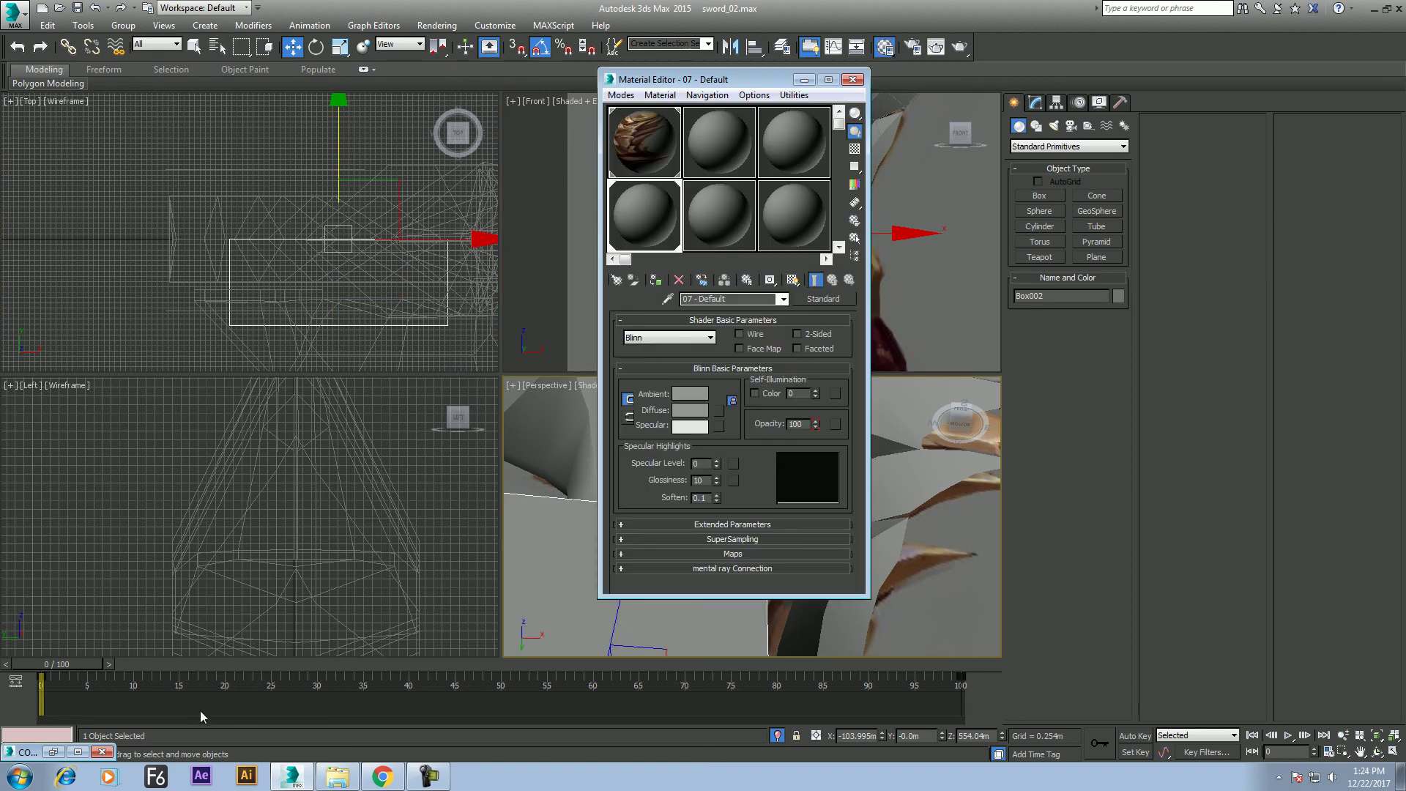
Go to frame 55 for the see-through material and close the Material Editor
{"action": "left_click_drag", "start_coordinate": [73, 665], "coordinate": [542, 663]}
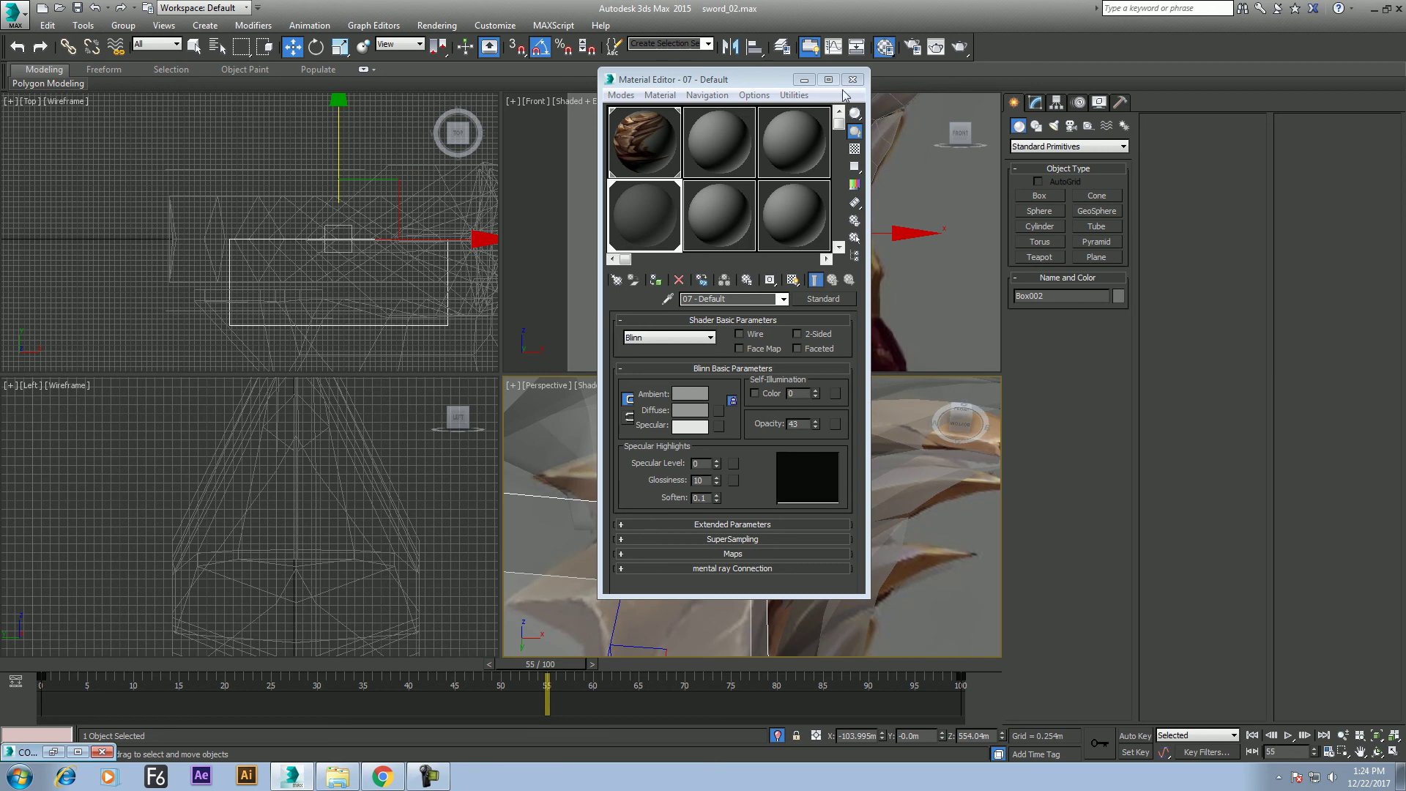
{"action": "left_click", "coordinate": [852, 79]}
{"action": "middle_click_drag", "start_coordinate": [710, 260], "coordinate": [736, 282]}
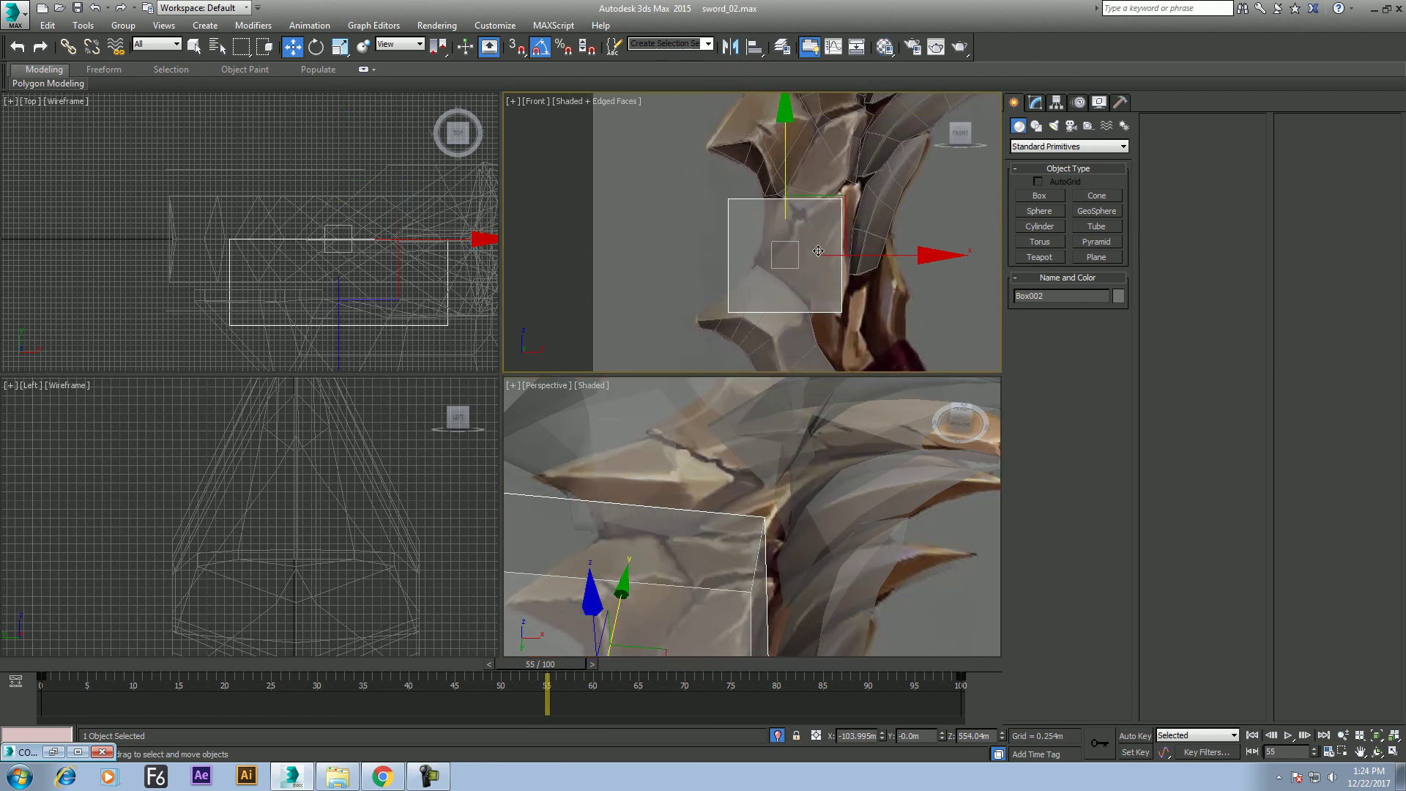
Convert Box002 to an Editable Poly from the quad menu
{"action": "right_click", "coordinate": [283, 290]}
{"action": "right_click", "coordinate": [286, 244]}
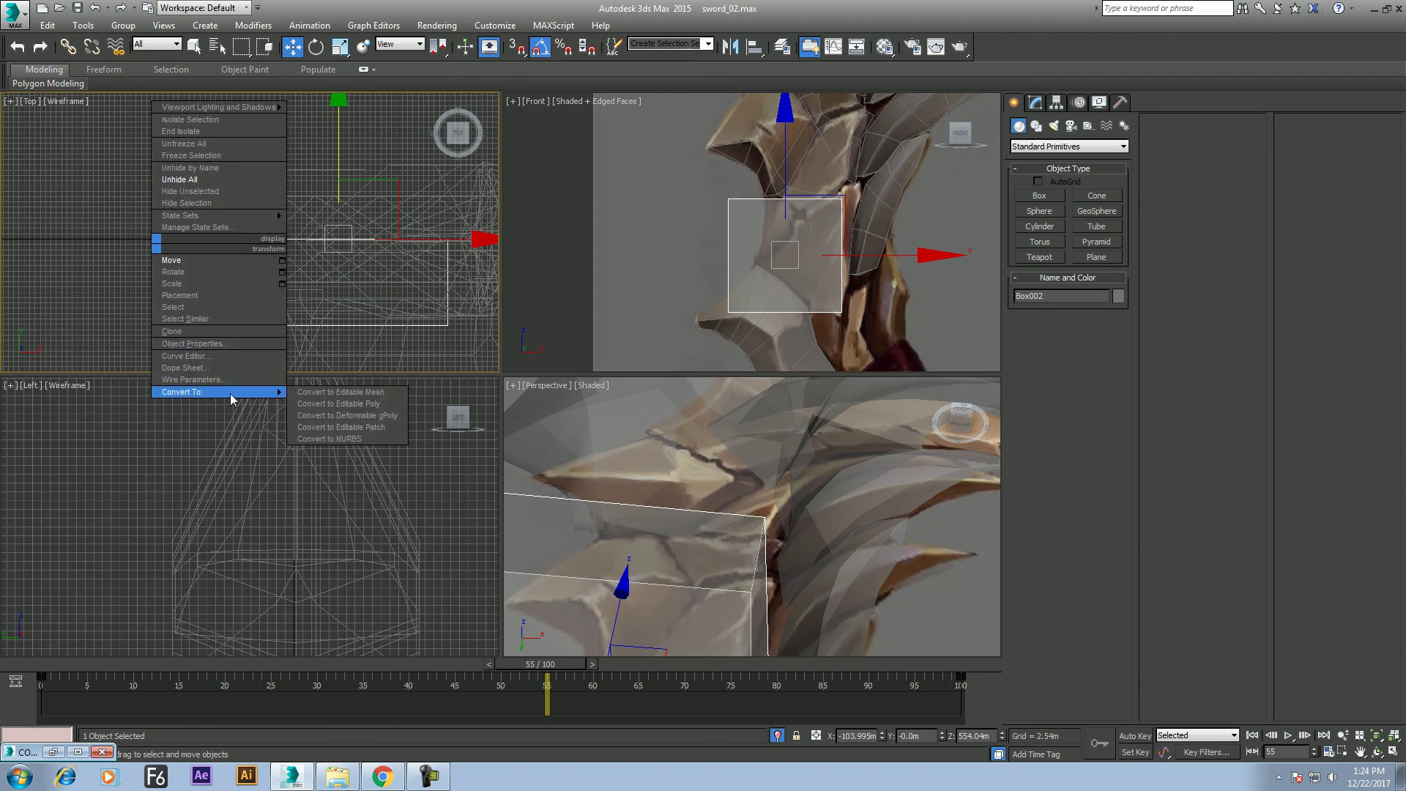
{"action": "left_click", "coordinate": [331, 404]}
{"action": "middle_click_drag", "start_coordinate": [421, 262], "coordinate": [297, 236]}
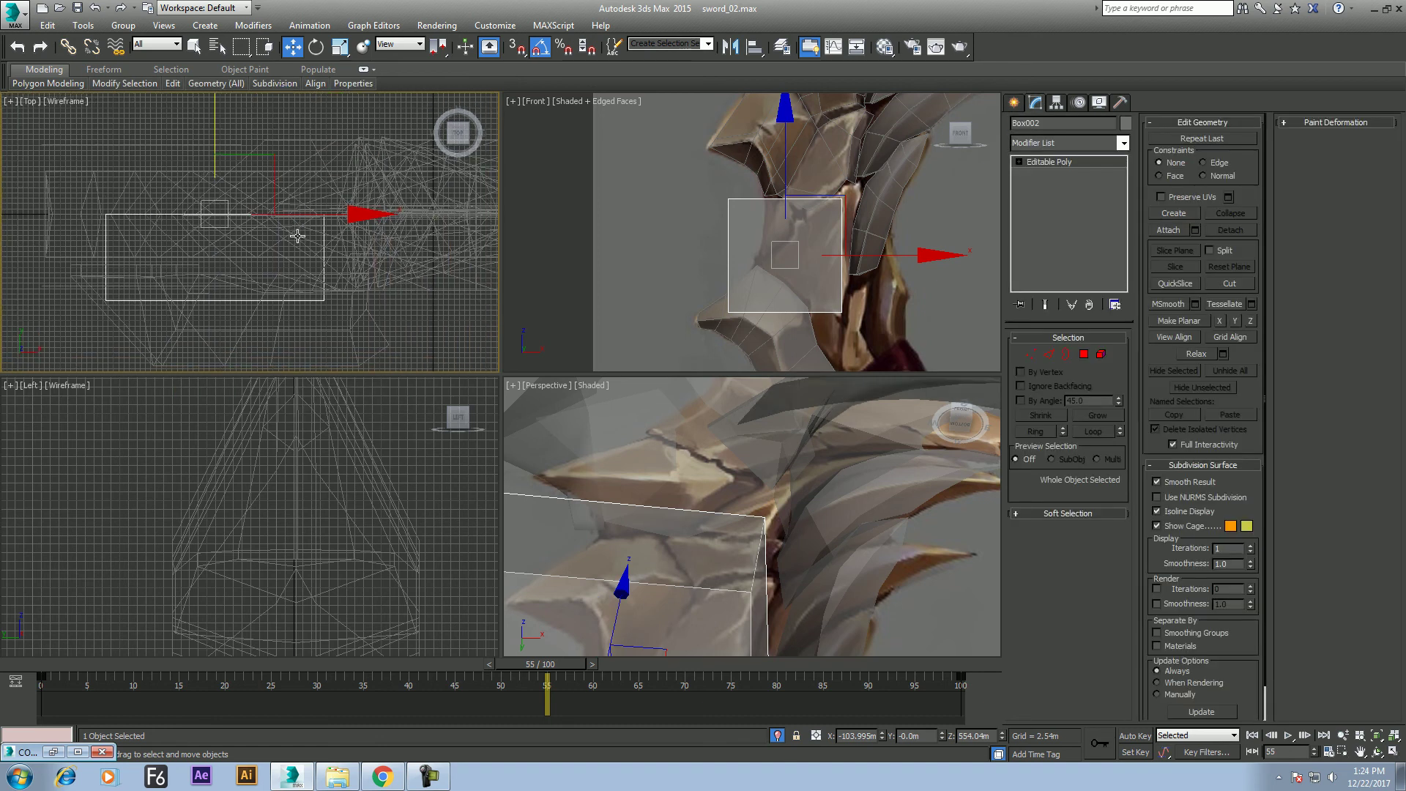
{"action": "left_click", "coordinate": [1050, 355]}
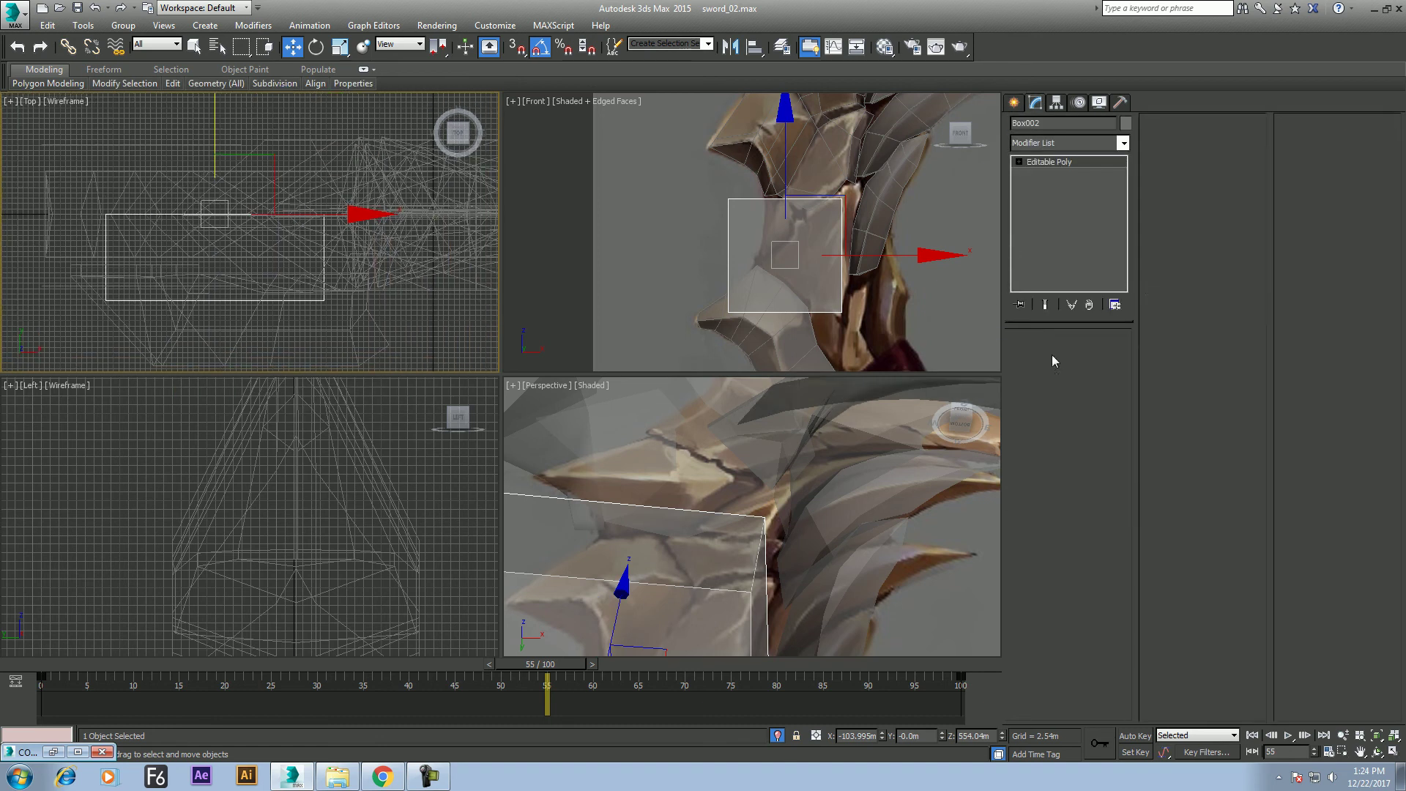
Pull Box002's left-side vertices inward in the Top view and lower them in Front
{"action": "left_click", "coordinate": [1031, 354]}
{"action": "left_click_drag", "start_coordinate": [707, 326], "coordinate": [752, 187]}
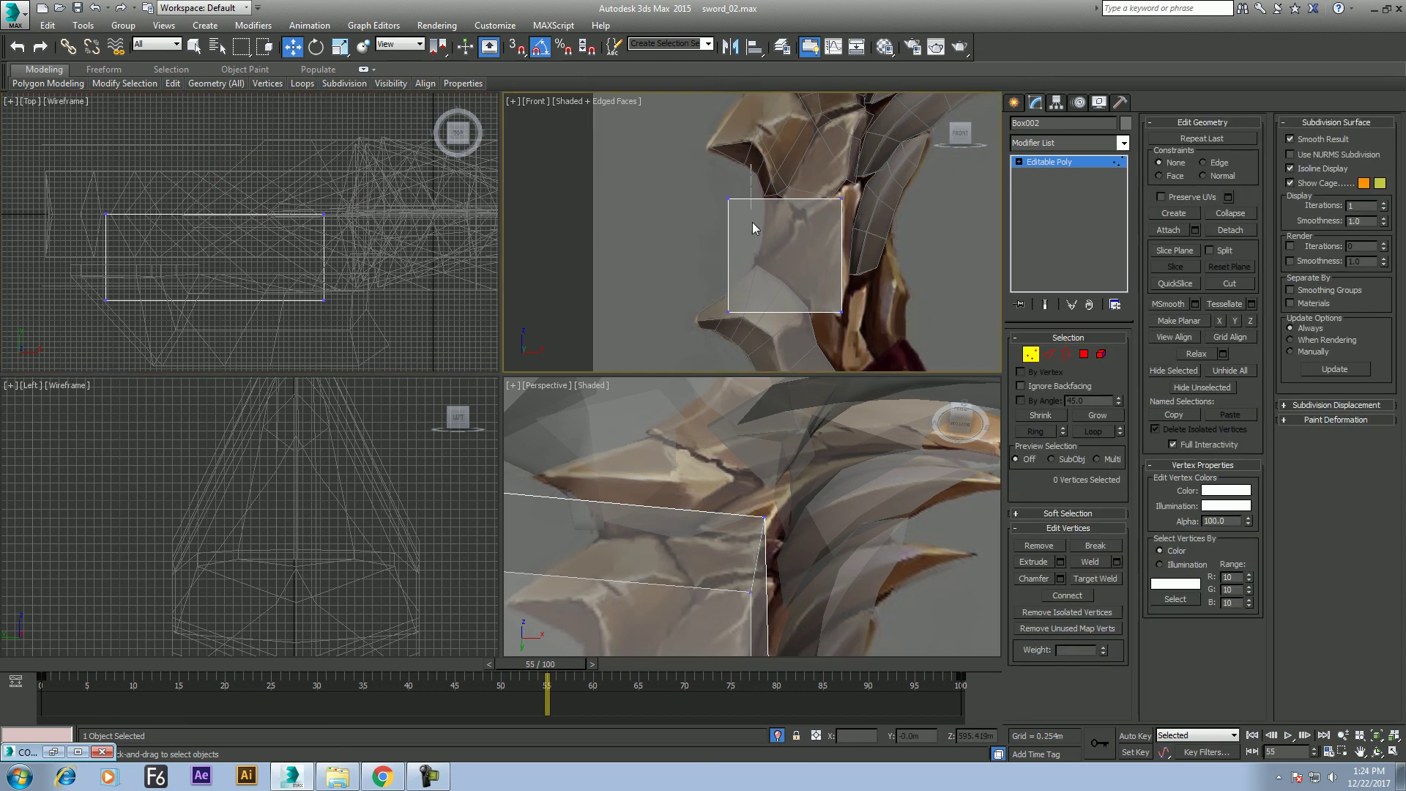
{"action": "left_click_drag", "start_coordinate": [172, 328], "coordinate": [99, 293]}
{"action": "left_click_drag", "start_coordinate": [110, 176], "coordinate": [118, 118]}
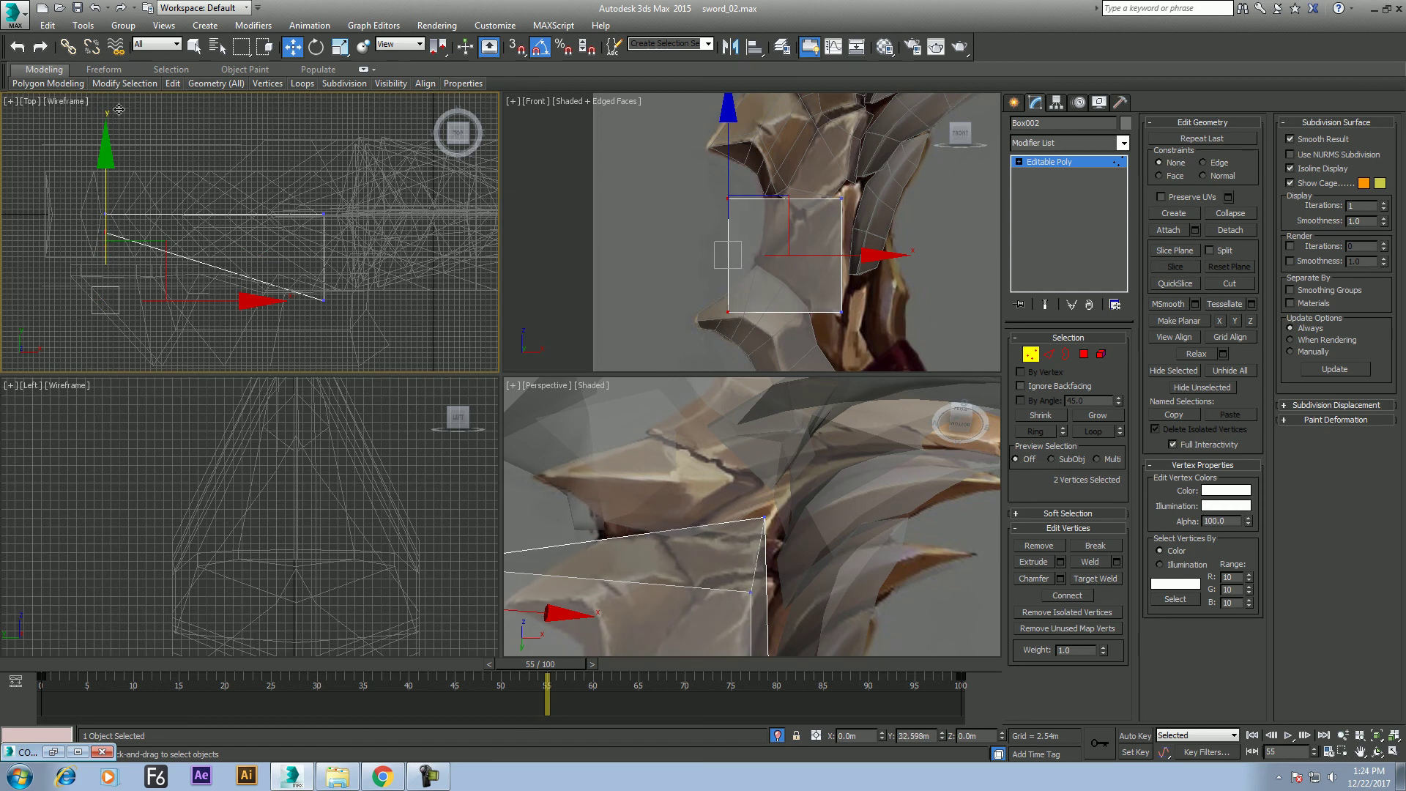
{"action": "middle_click_drag", "start_coordinate": [665, 223], "coordinate": [608, 196]}
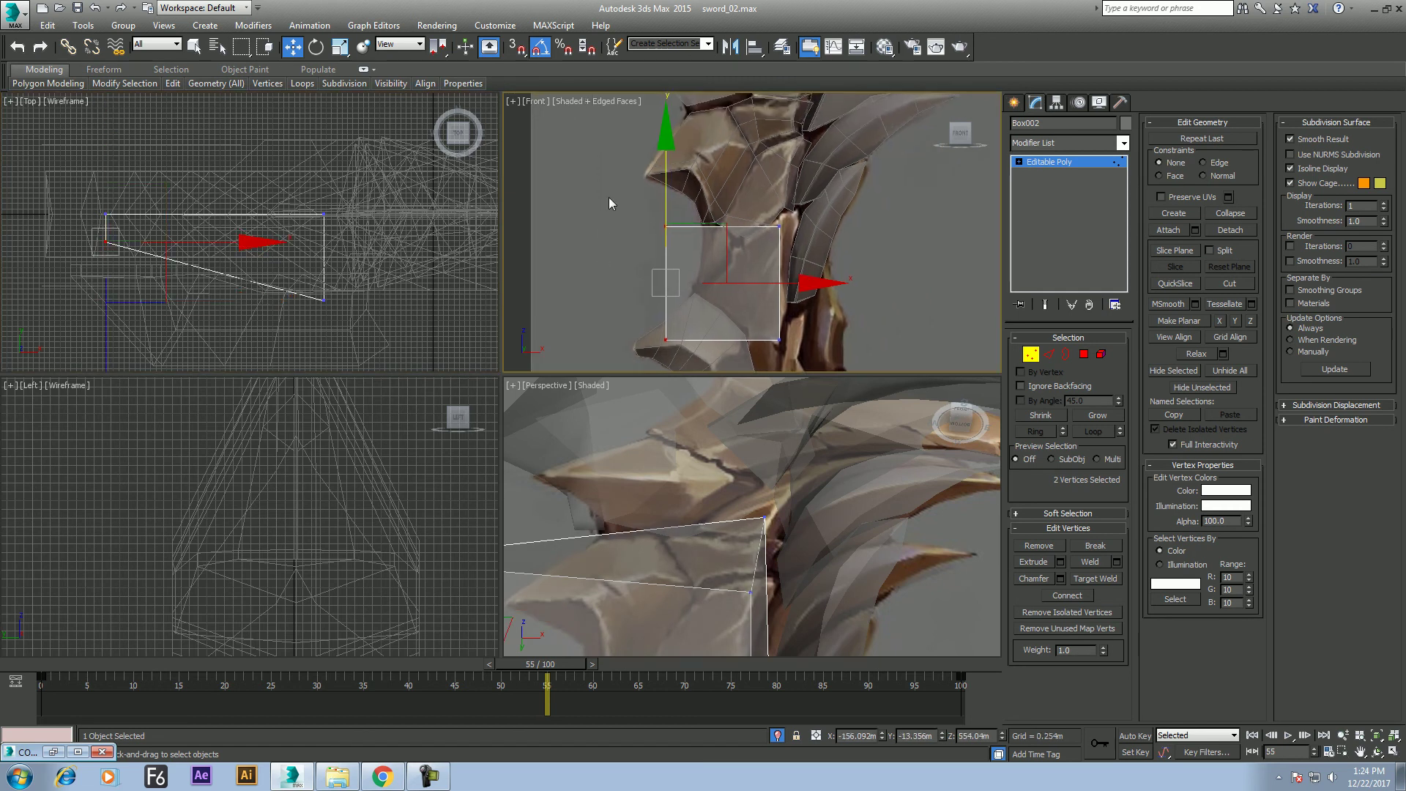
{"action": "left_click_drag", "start_coordinate": [661, 137], "coordinate": [662, 195]}
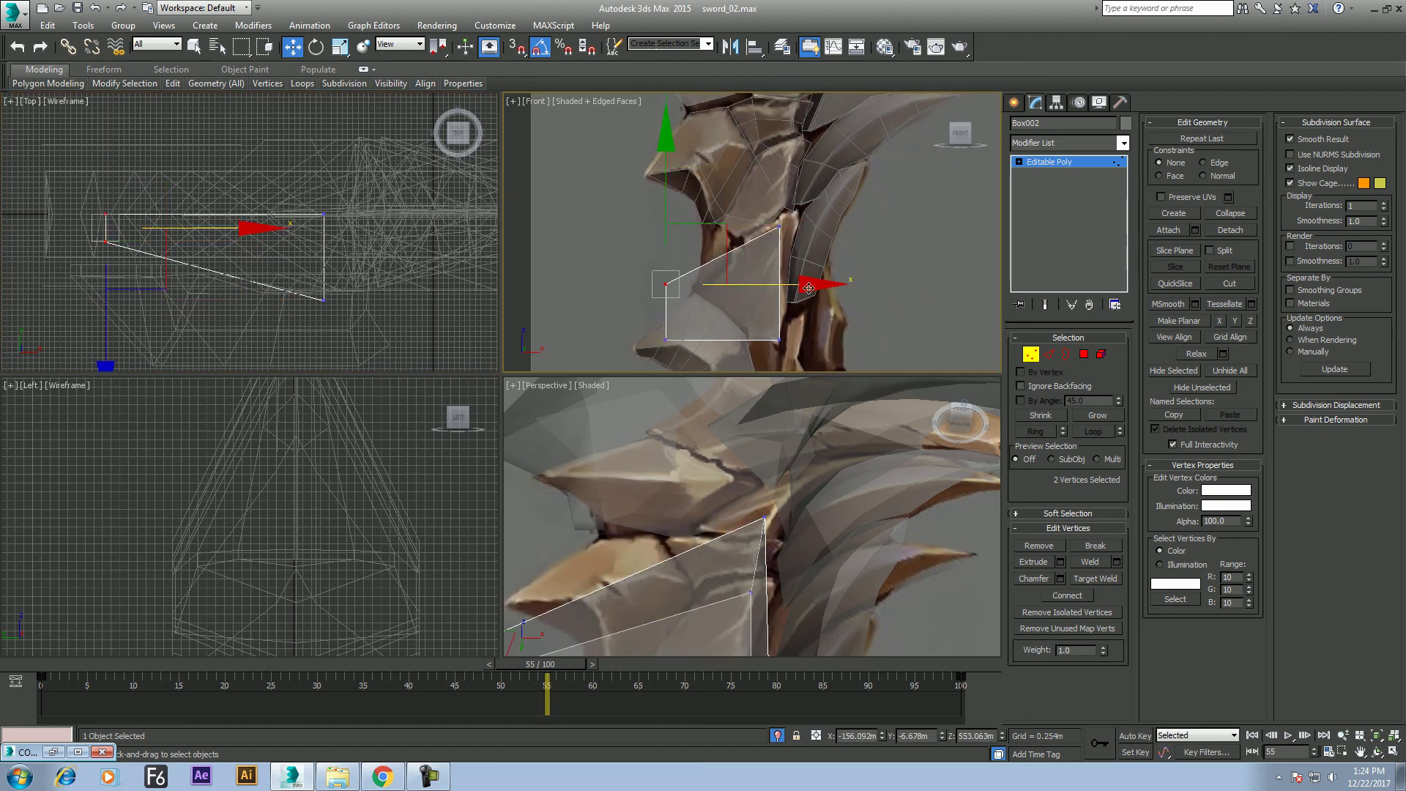
Taper the left-side vertices and raise the bottom-left ones into a point
{"action": "left_click_drag", "start_coordinate": [594, 274], "coordinate": [702, 355]}
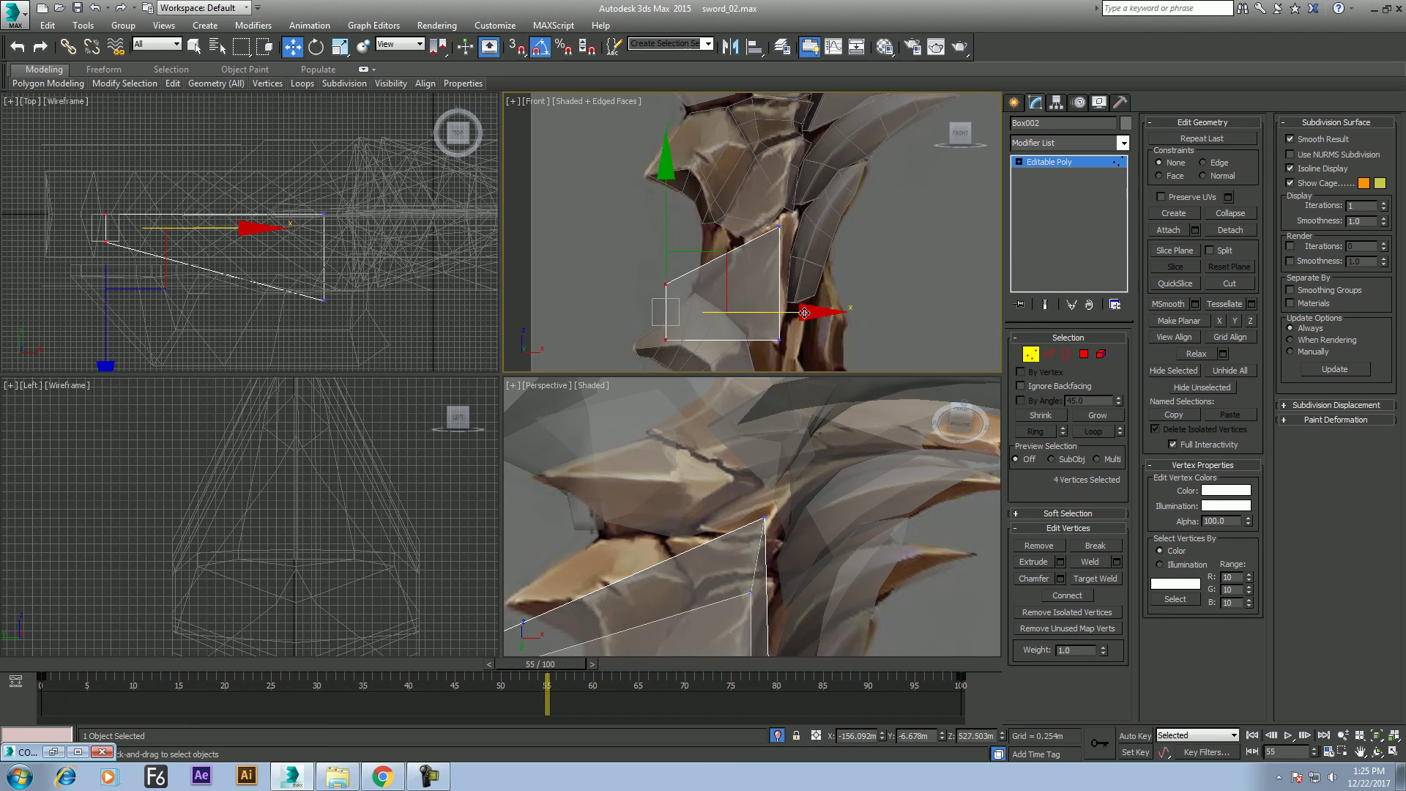
{"action": "left_click_drag", "start_coordinate": [806, 311], "coordinate": [836, 309]}
{"action": "middle_click_drag", "start_coordinate": [837, 309], "coordinate": [855, 191]}
{"action": "left_click_drag", "start_coordinate": [736, 241], "coordinate": [666, 207]}
{"action": "left_click_drag", "start_coordinate": [713, 142], "coordinate": [708, 95]}
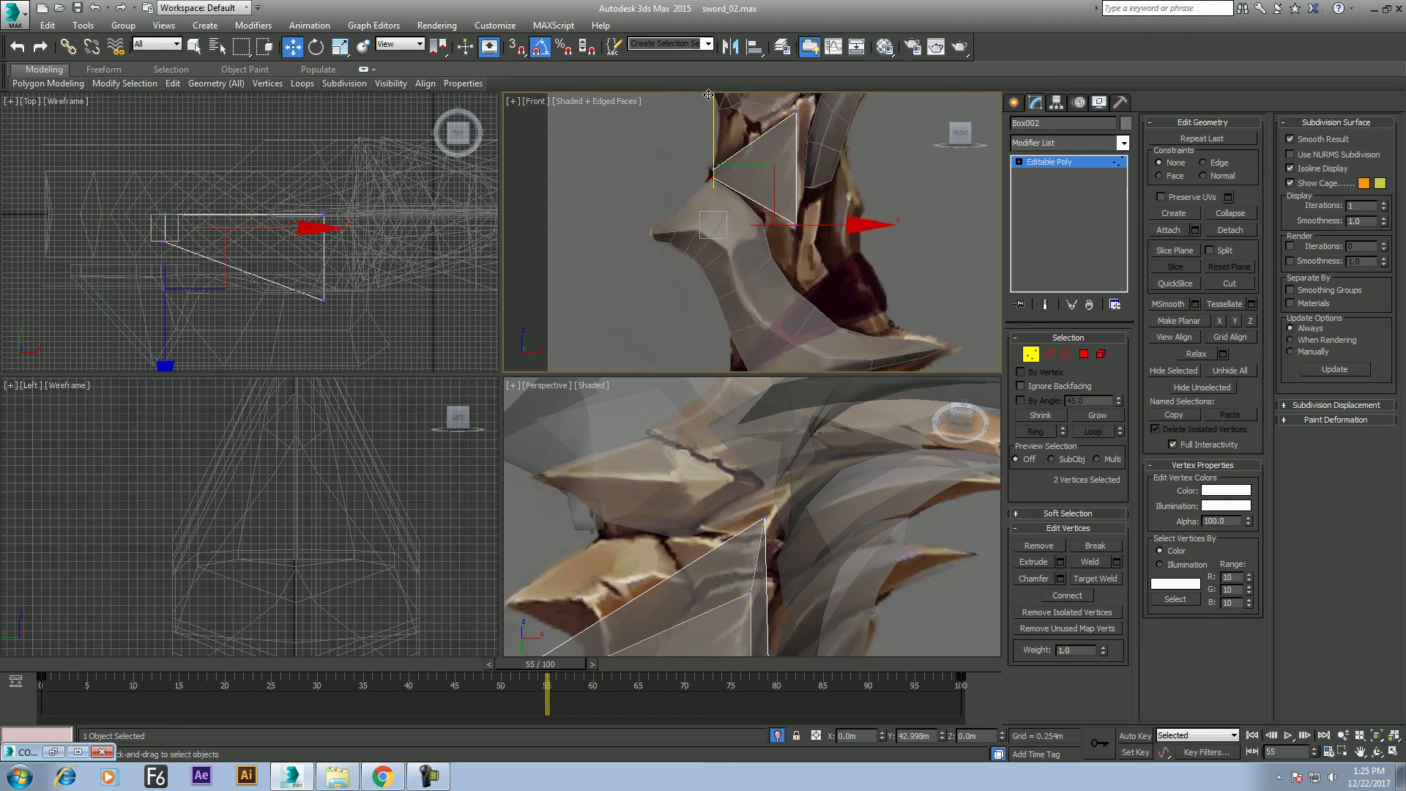
{"action": "middle_click_drag", "start_coordinate": [709, 94], "coordinate": [710, 137]}
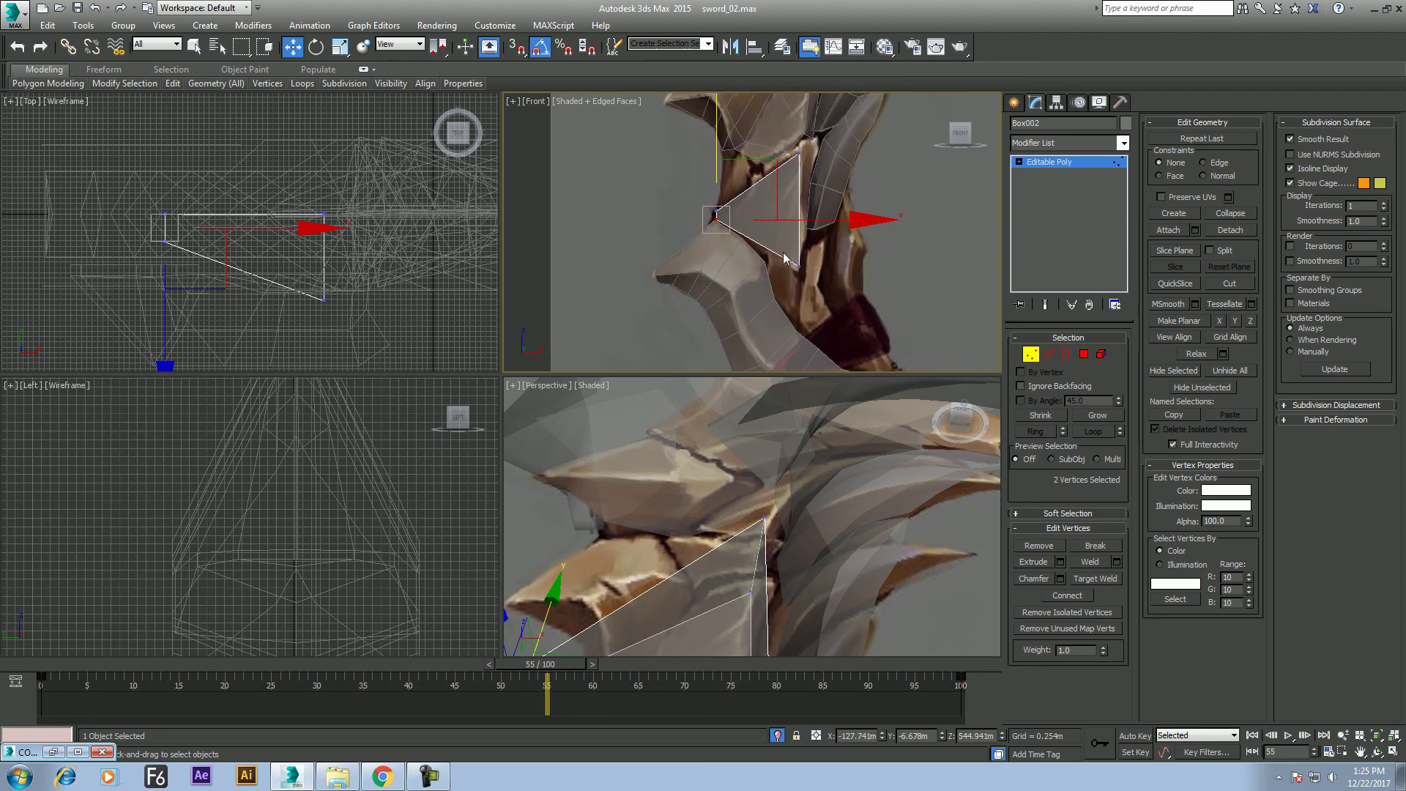
{"action": "scroll", "coordinate": [820, 235], "scroll_direction": "up", "scroll_amount": 5}
{"action": "middle_click_drag", "start_coordinate": [822, 235], "coordinate": [812, 320]}
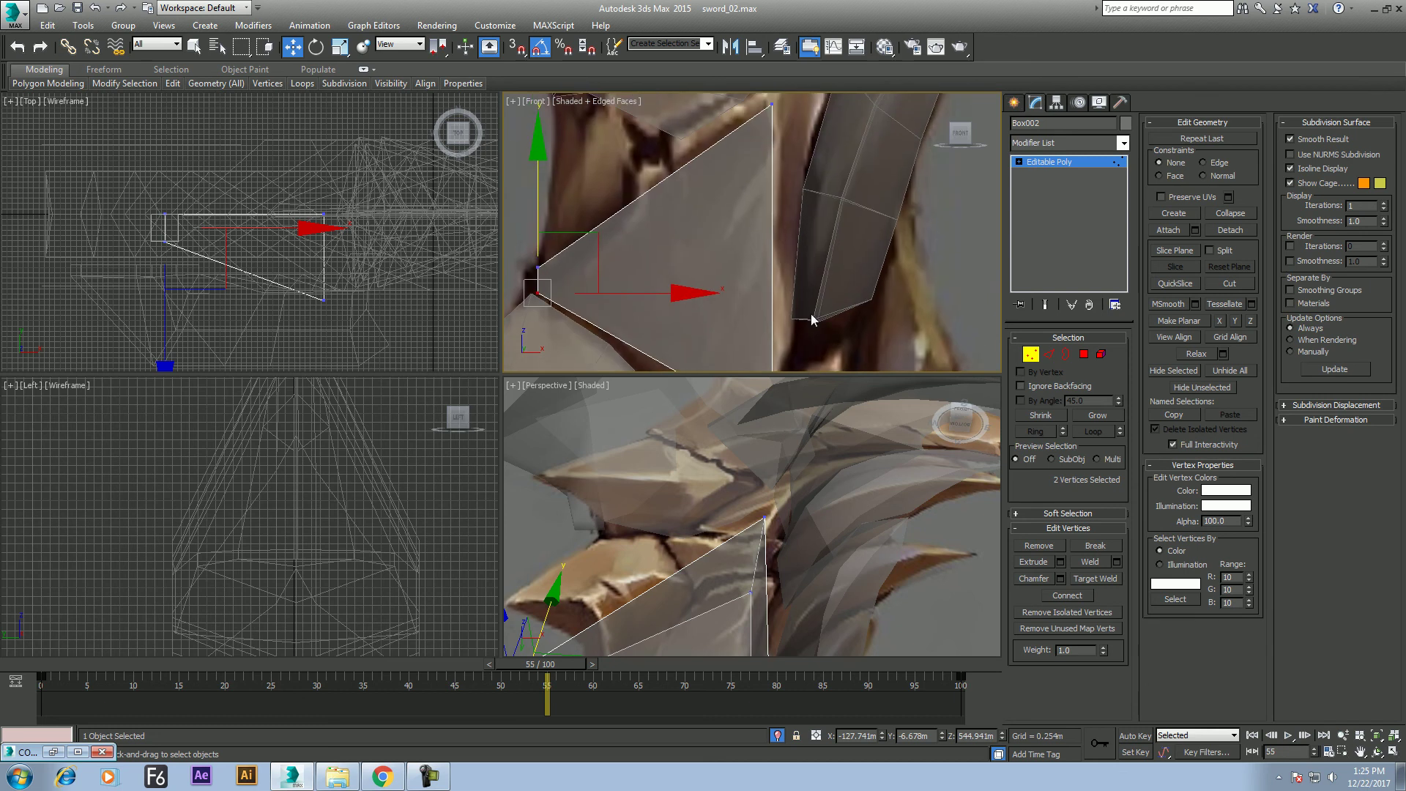
{"action": "key", "text": "alt+w"}
{"action": "scroll", "coordinate": [653, 307], "scroll_direction": "down", "scroll_amount": 3}
{"action": "mouse_move", "coordinate": [578, 337]}
{"action": "middle_mouse_down"}
{"action": "mouse_move", "coordinate": [602, 427]}
{"action": "mouse_move", "coordinate": [604, 307]}
{"action": "middle_mouse_up"}
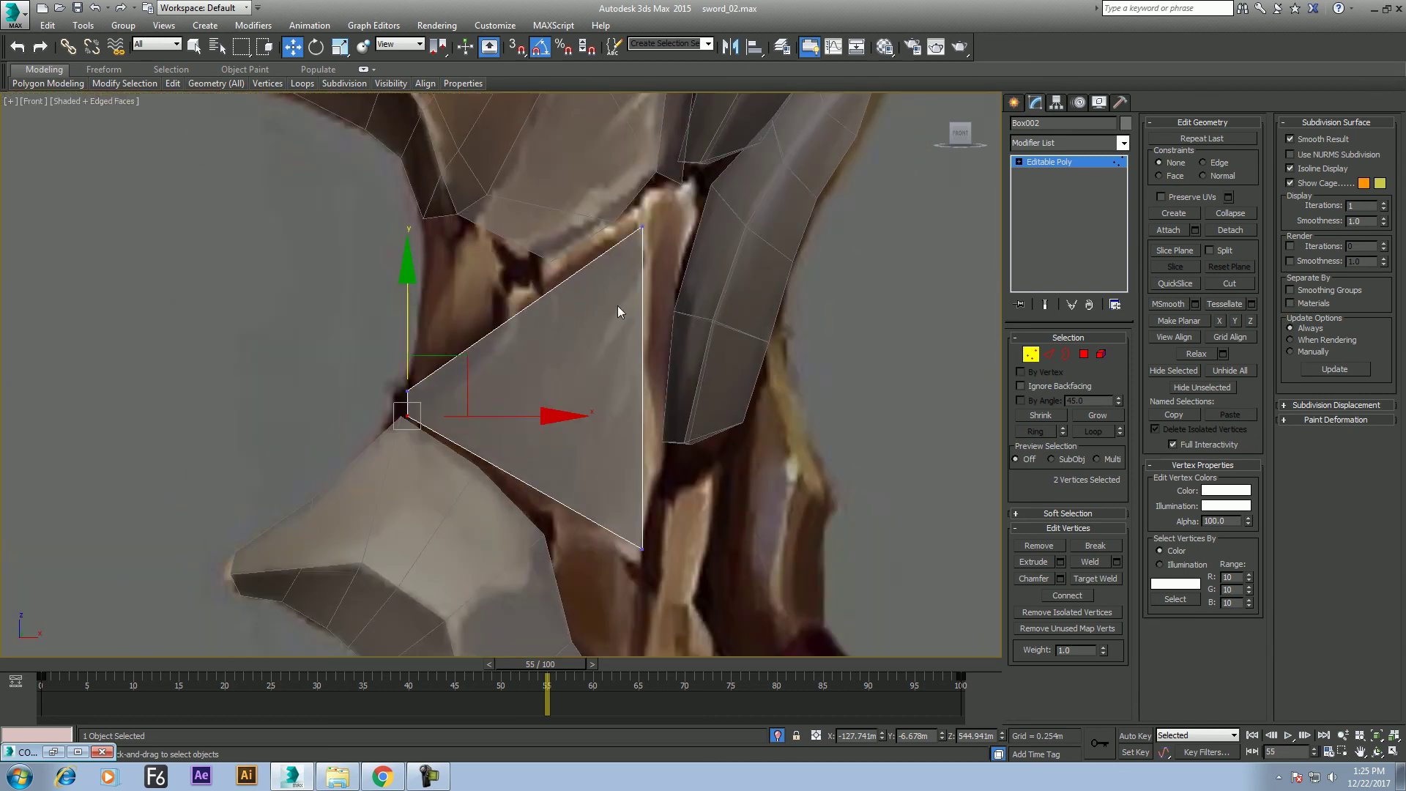
Select an edge near the triangle's tip, frame the guard in Front view, and exit to object level
{"action": "left_click", "coordinate": [1048, 354]}
{"action": "key", "text": "alt+w"}
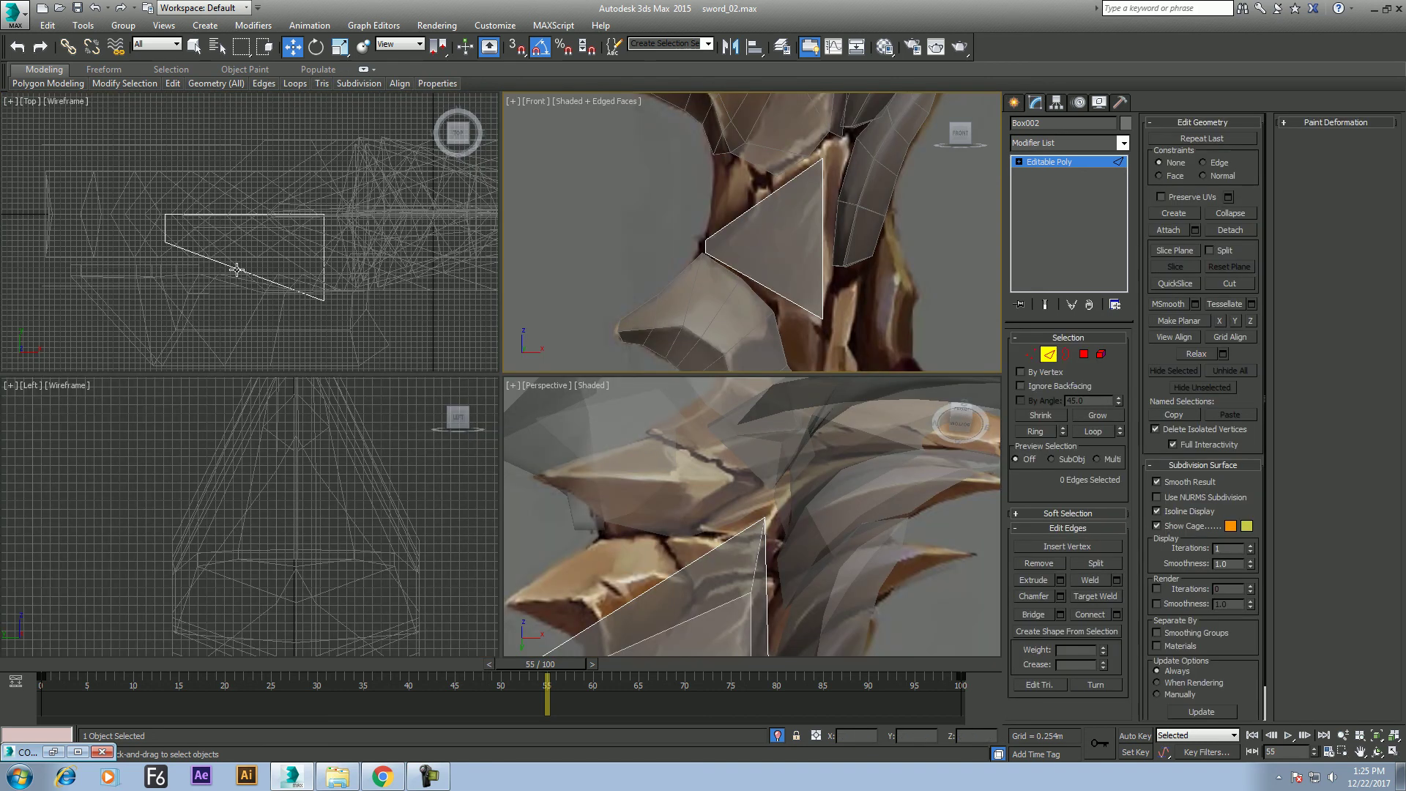
{"action": "left_click", "coordinate": [707, 247]}
{"action": "scroll", "coordinate": [789, 265], "scroll_direction": "up", "scroll_amount": 4}
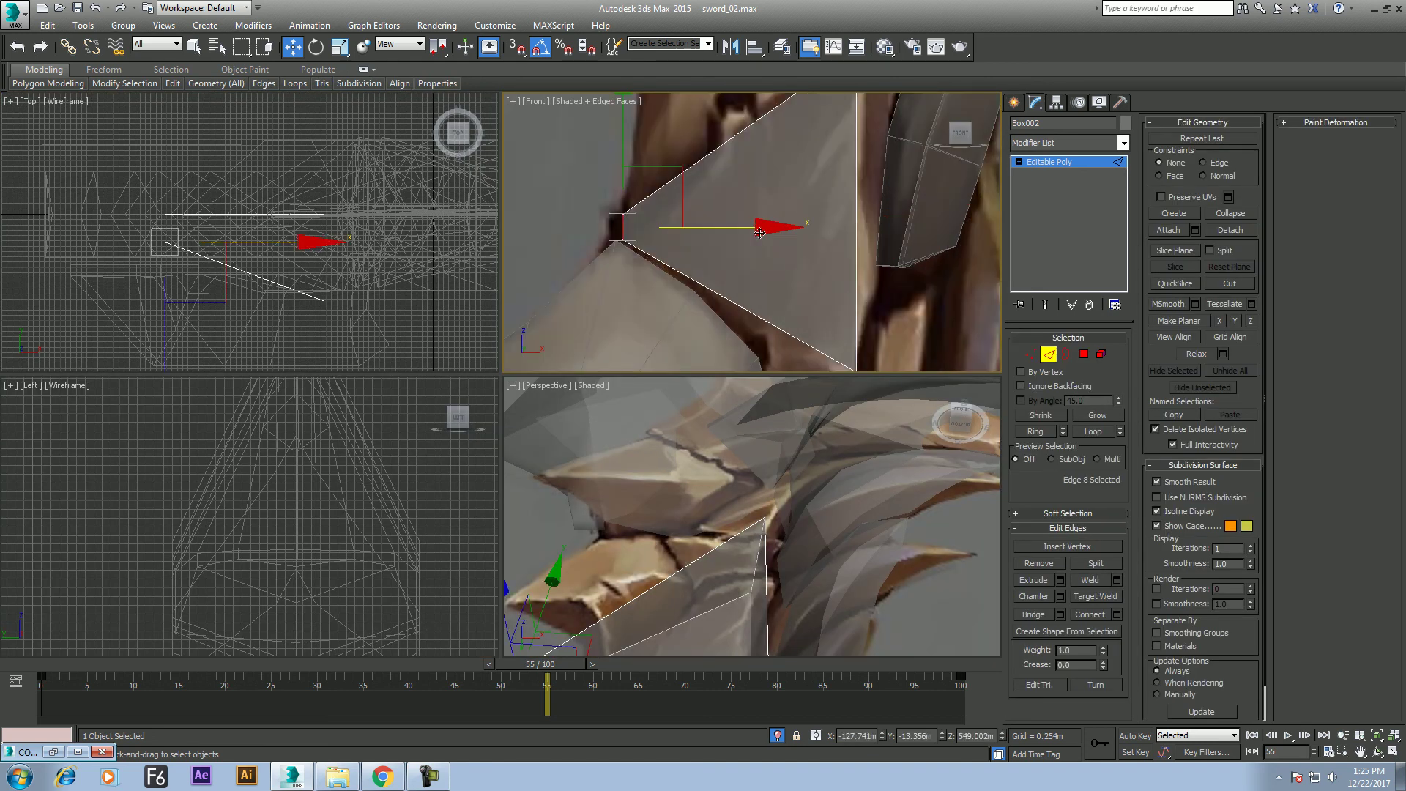
{"action": "mouse_move", "coordinate": [770, 226]}
{"action": "middle_mouse_down"}
{"action": "mouse_move", "coordinate": [722, 284]}
{"action": "mouse_move", "coordinate": [675, 236]}
{"action": "mouse_move", "coordinate": [744, 178]}
{"action": "mouse_move", "coordinate": [823, 256]}
{"action": "mouse_move", "coordinate": [747, 217]}
{"action": "middle_mouse_up"}
{"action": "key", "text": "alt+w"}
{"action": "scroll", "coordinate": [747, 217], "scroll_direction": "down", "scroll_amount": 3}
{"action": "middle_click_drag", "start_coordinate": [607, 342], "coordinate": [644, 364]}
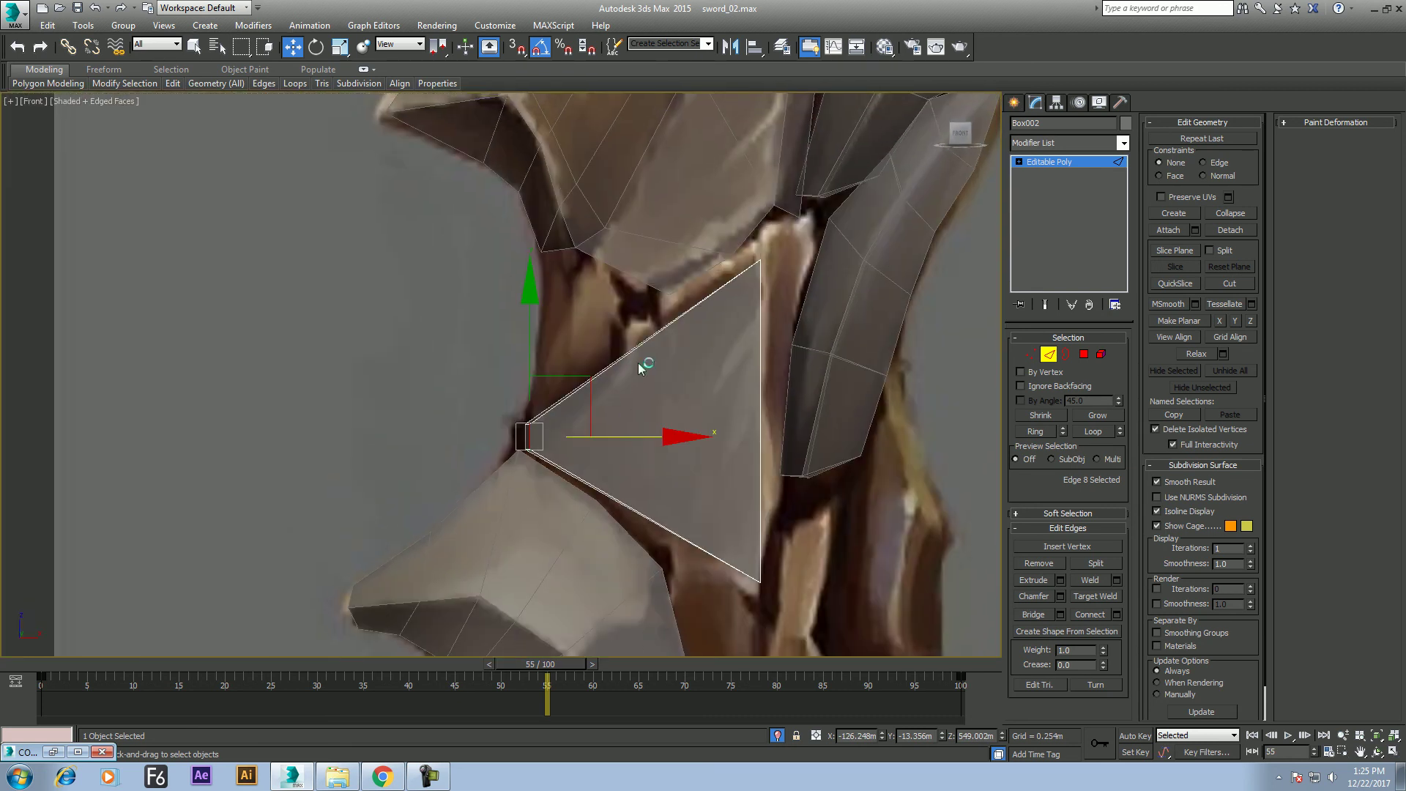
{"action": "scroll", "coordinate": [688, 381], "scroll_direction": "down", "scroll_amount": 2}
{"action": "right_click", "coordinate": [664, 405]}
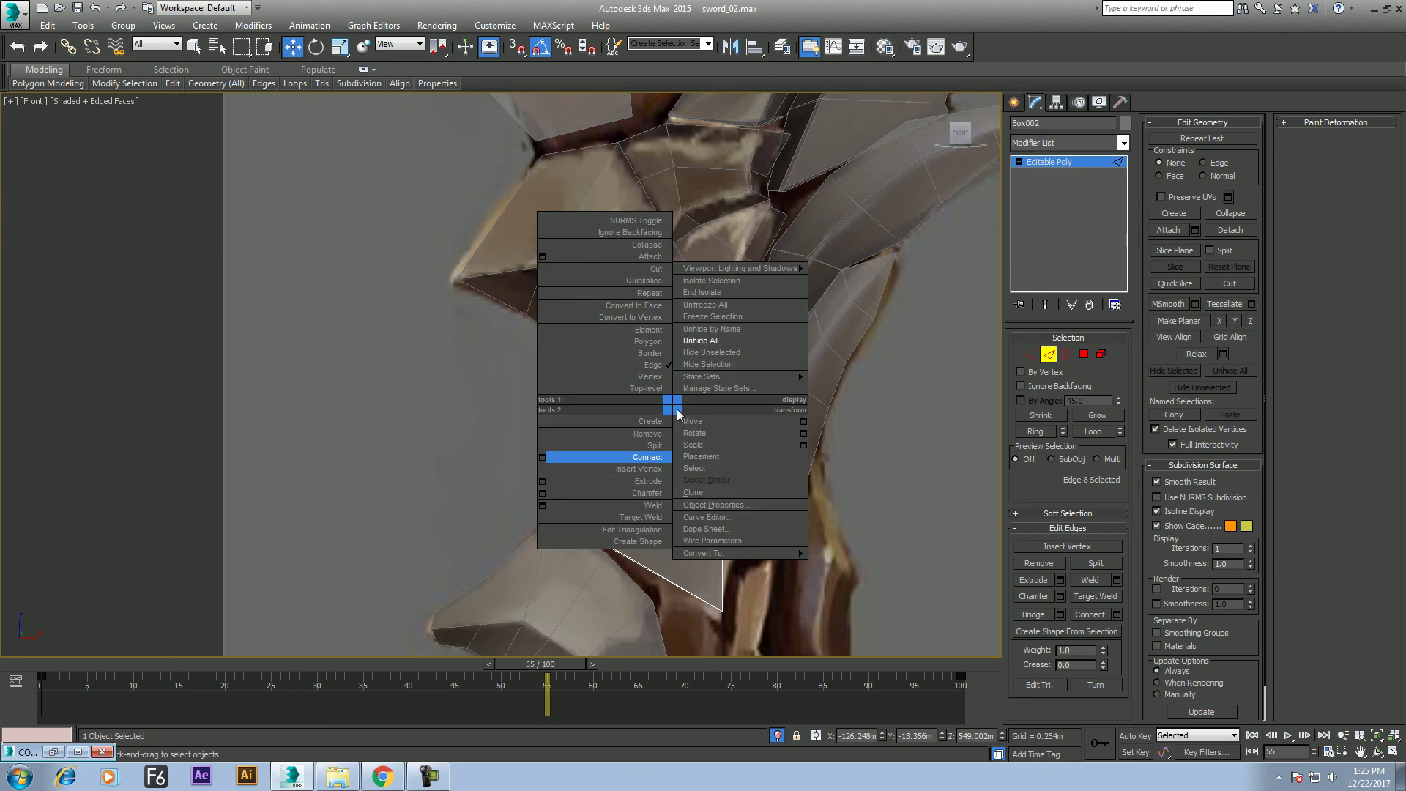
{"action": "left_click", "coordinate": [597, 386]}
{"action": "mouse_move", "coordinate": [708, 296]}
{"action": "middle_mouse_down"}
{"action": "mouse_move", "coordinate": [652, 218]}
{"action": "mouse_move", "coordinate": [653, 187]}
{"action": "middle_mouse_up"}
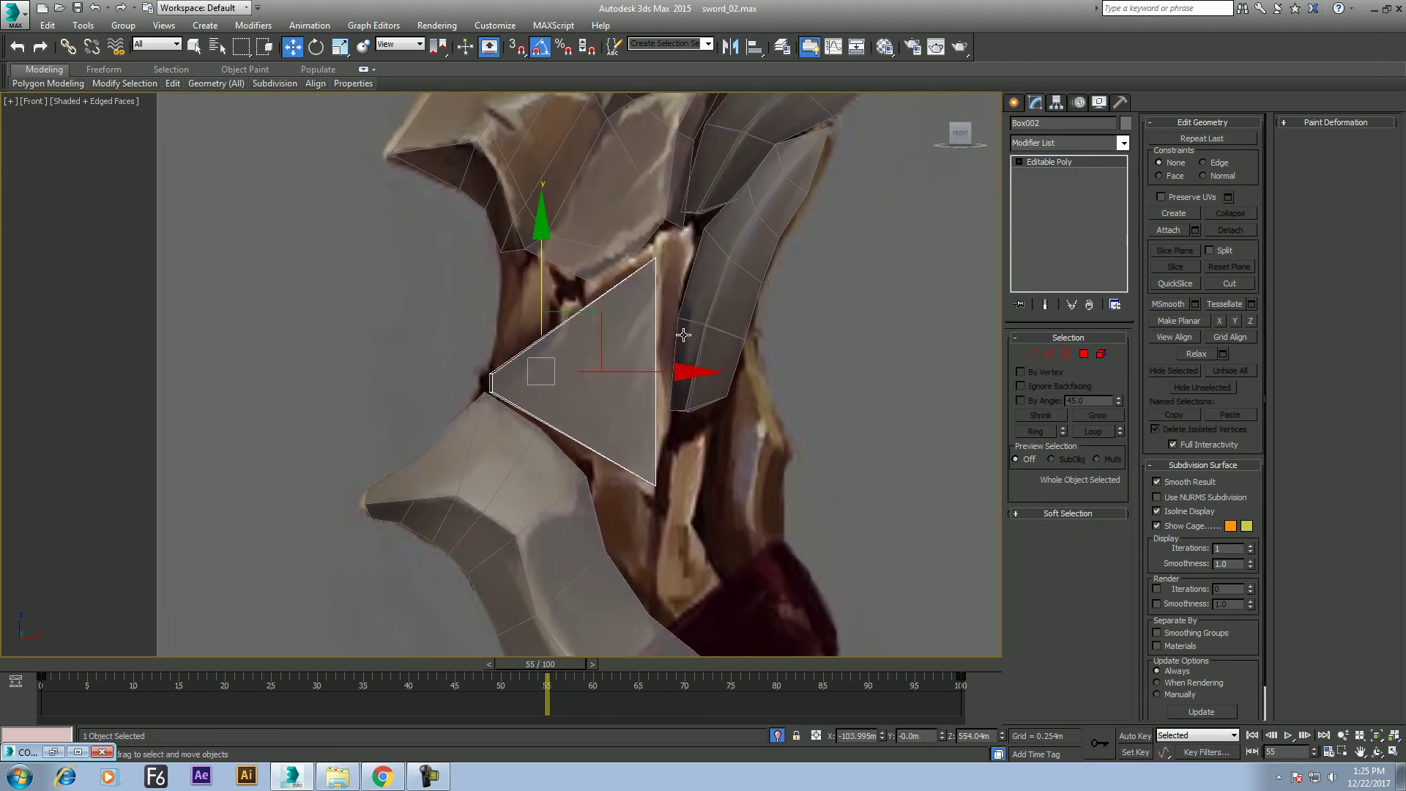
{"action": "scroll", "coordinate": [693, 364], "scroll_direction": "up", "scroll_amount": 2}
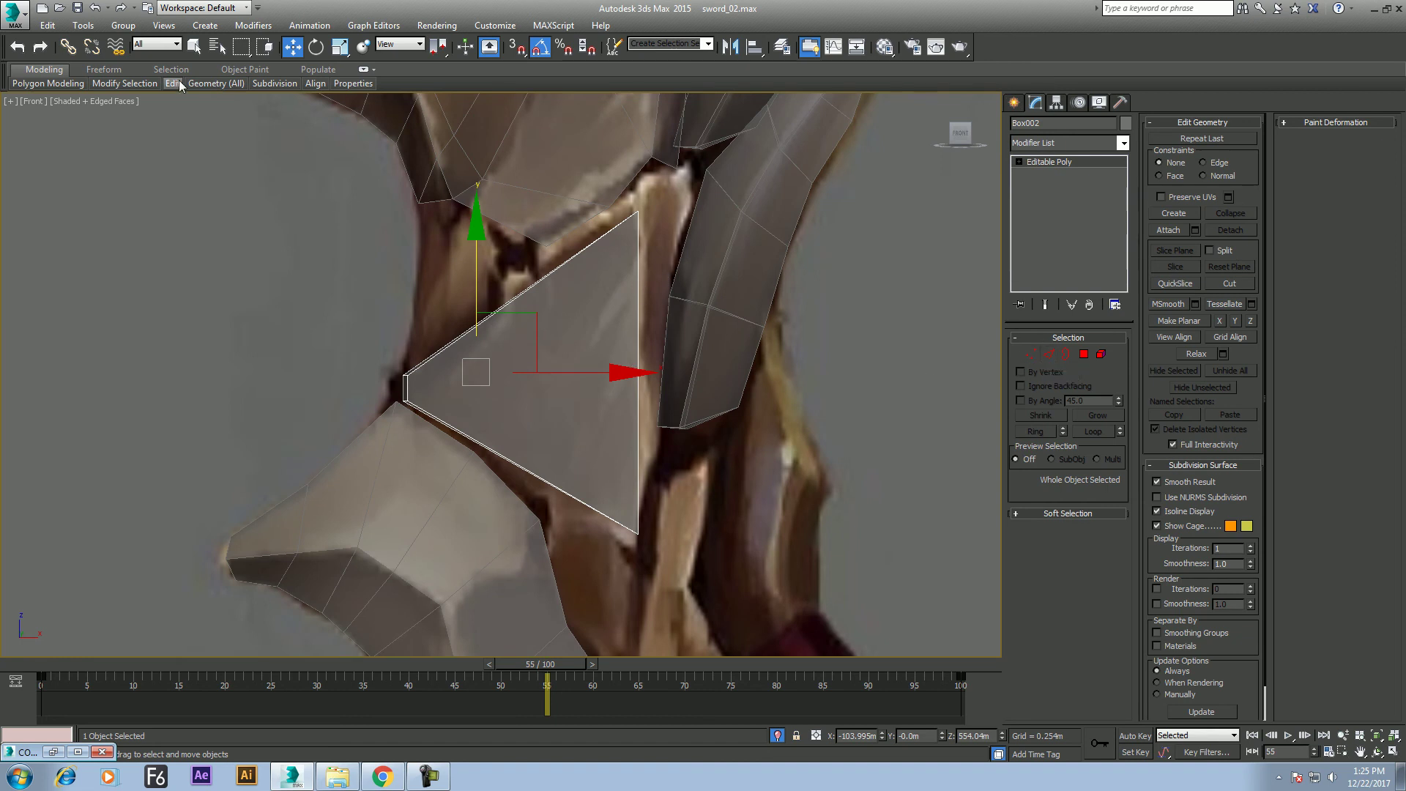
Cut new edges from the triangle's tip across to its right edge
{"action": "mouse_move", "coordinate": [173, 83]}
{"action": "left_click", "coordinate": [290, 120]}
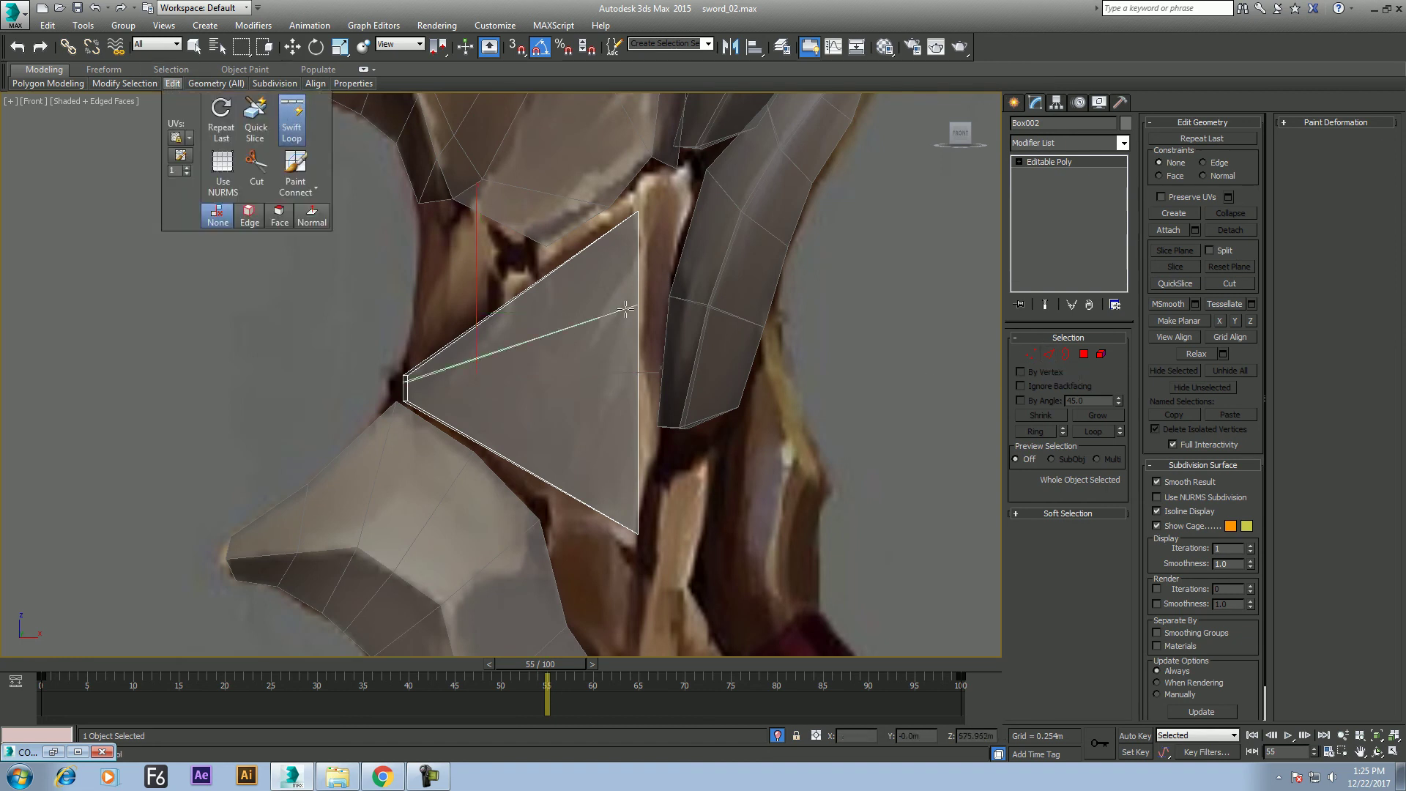
{"action": "left_click", "coordinate": [636, 352]}
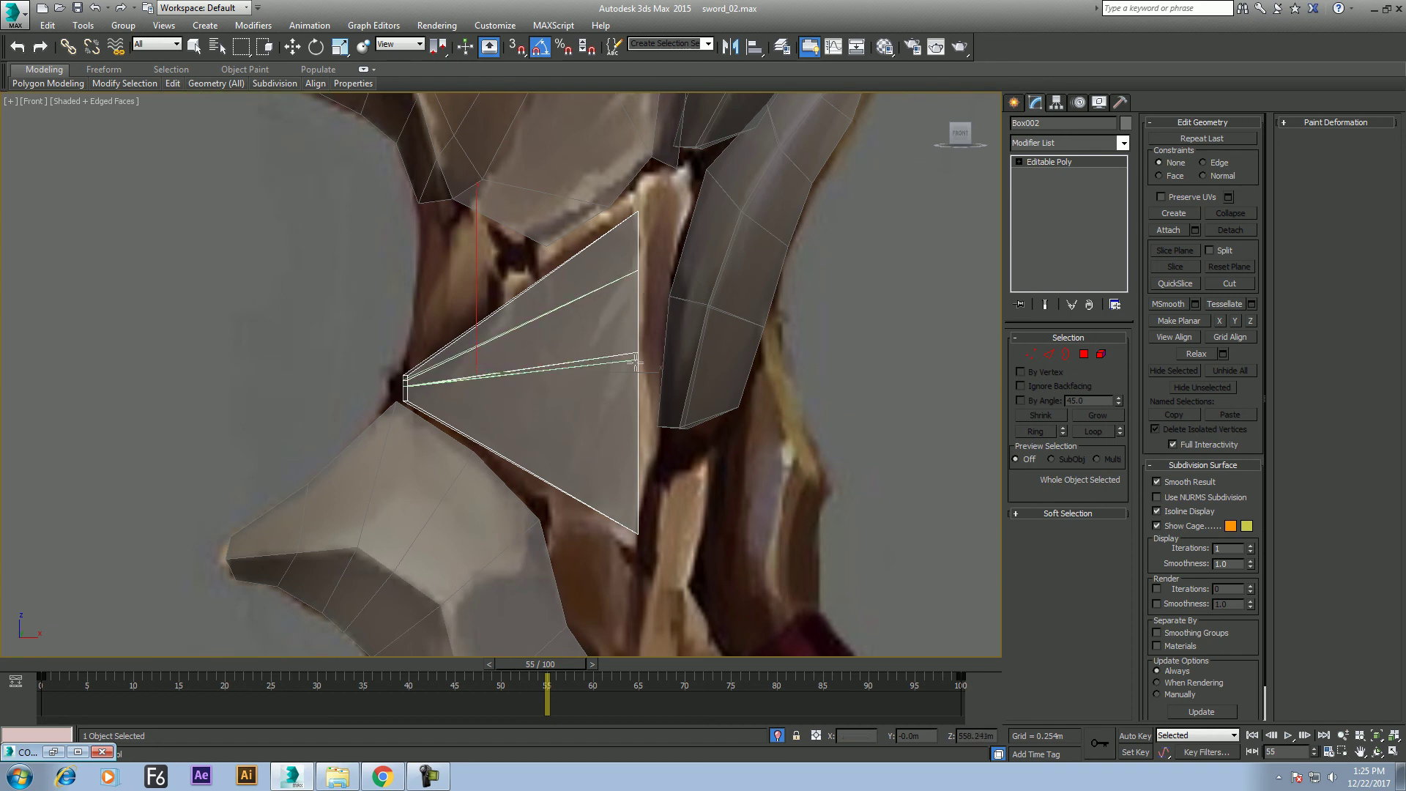
{"action": "right_click", "coordinate": [643, 416]}
{"action": "scroll", "coordinate": [627, 418], "scroll_direction": "up", "scroll_amount": 2}
Move a pair of vertices up along the triangle's right edge
{"action": "scroll", "coordinate": [640, 420], "scroll_direction": "up", "scroll_amount": 3}
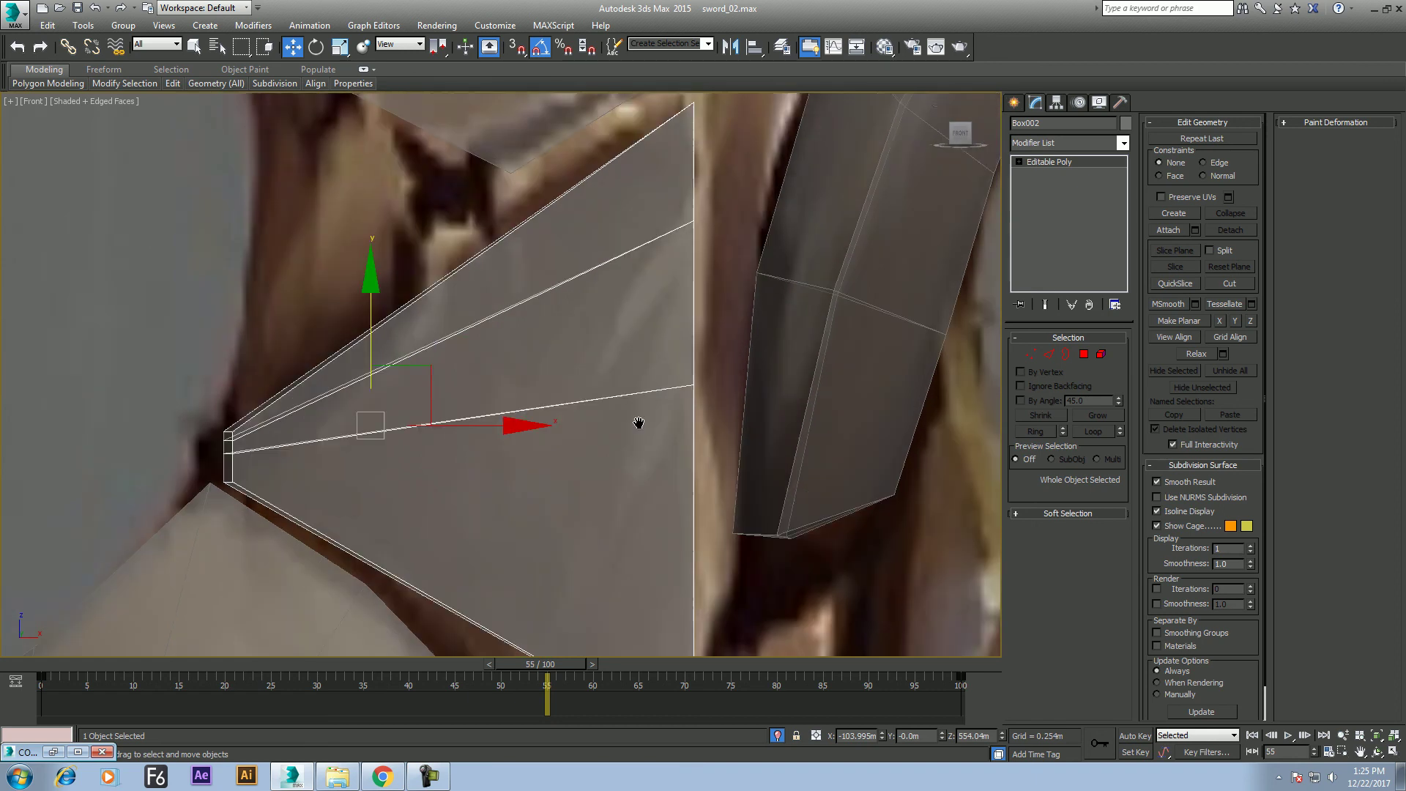
{"action": "key", "text": "1"}
{"action": "scroll", "coordinate": [751, 342], "scroll_direction": "up", "scroll_amount": 2}
{"action": "left_click_drag", "start_coordinate": [652, 322], "coordinate": [695, 337]}
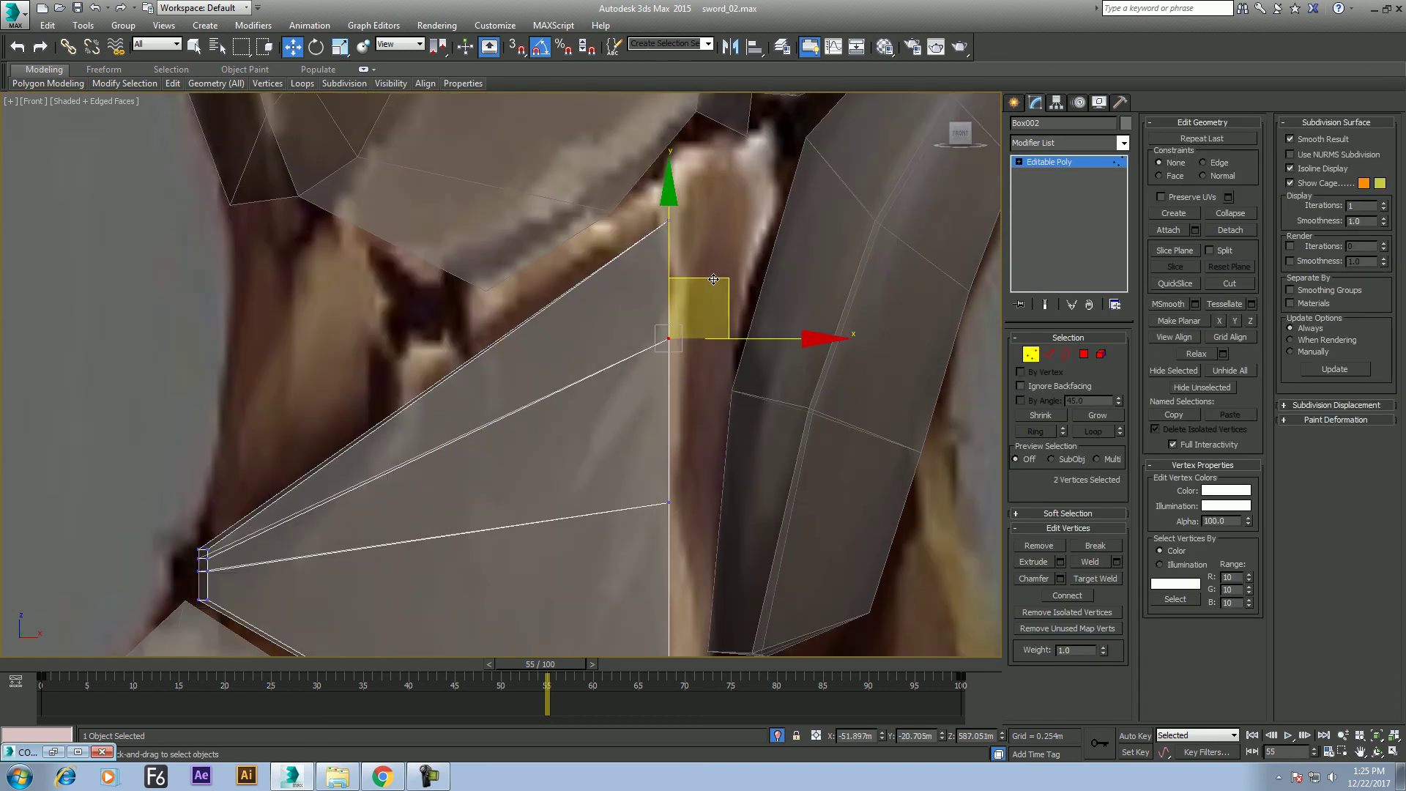
{"action": "left_click_drag", "start_coordinate": [713, 279], "coordinate": [701, 94]}
{"action": "middle_click_drag", "start_coordinate": [686, 357], "coordinate": [636, 228]}
{"action": "mouse_move", "coordinate": [595, 404]}
{"action": "left_mouse_down"}
{"action": "mouse_move", "coordinate": [680, 324]}
{"action": "mouse_move", "coordinate": [605, 434]}
{"action": "left_mouse_up"}
{"action": "right_click", "coordinate": [604, 433]}
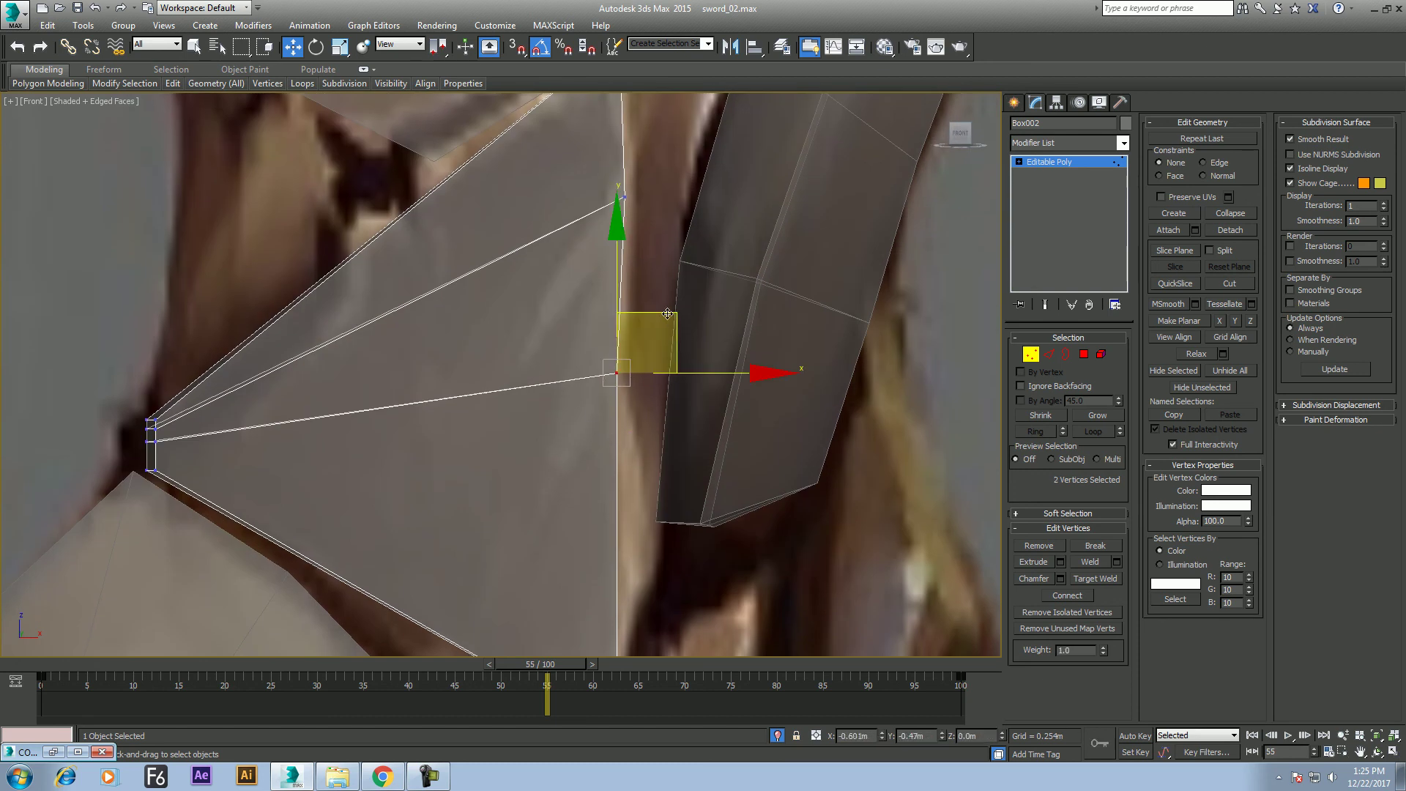
{"action": "middle_click_drag", "start_coordinate": [667, 313], "coordinate": [648, 167]}
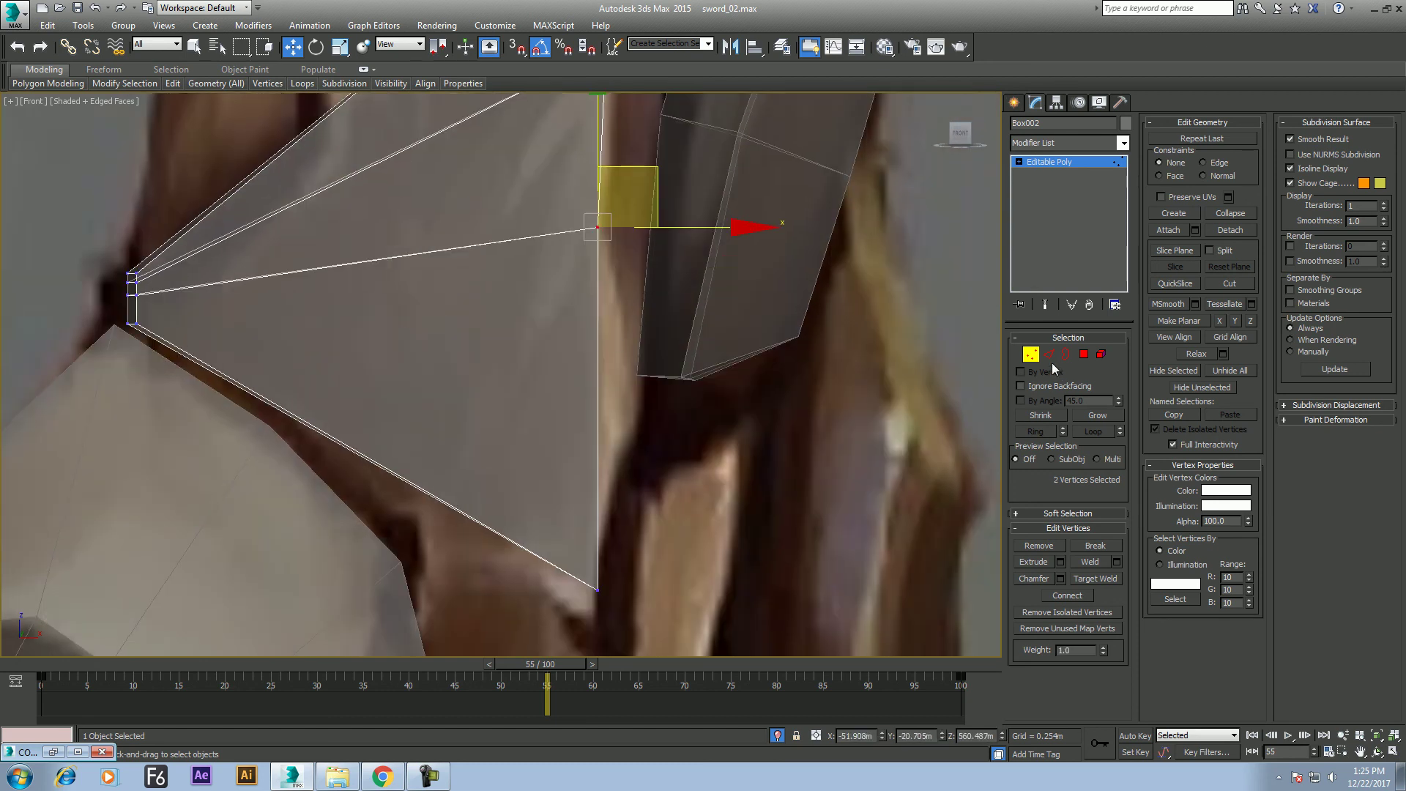
Insert a new SwiftLoop edge loop across the triangle
{"action": "left_click", "coordinate": [1049, 356]}
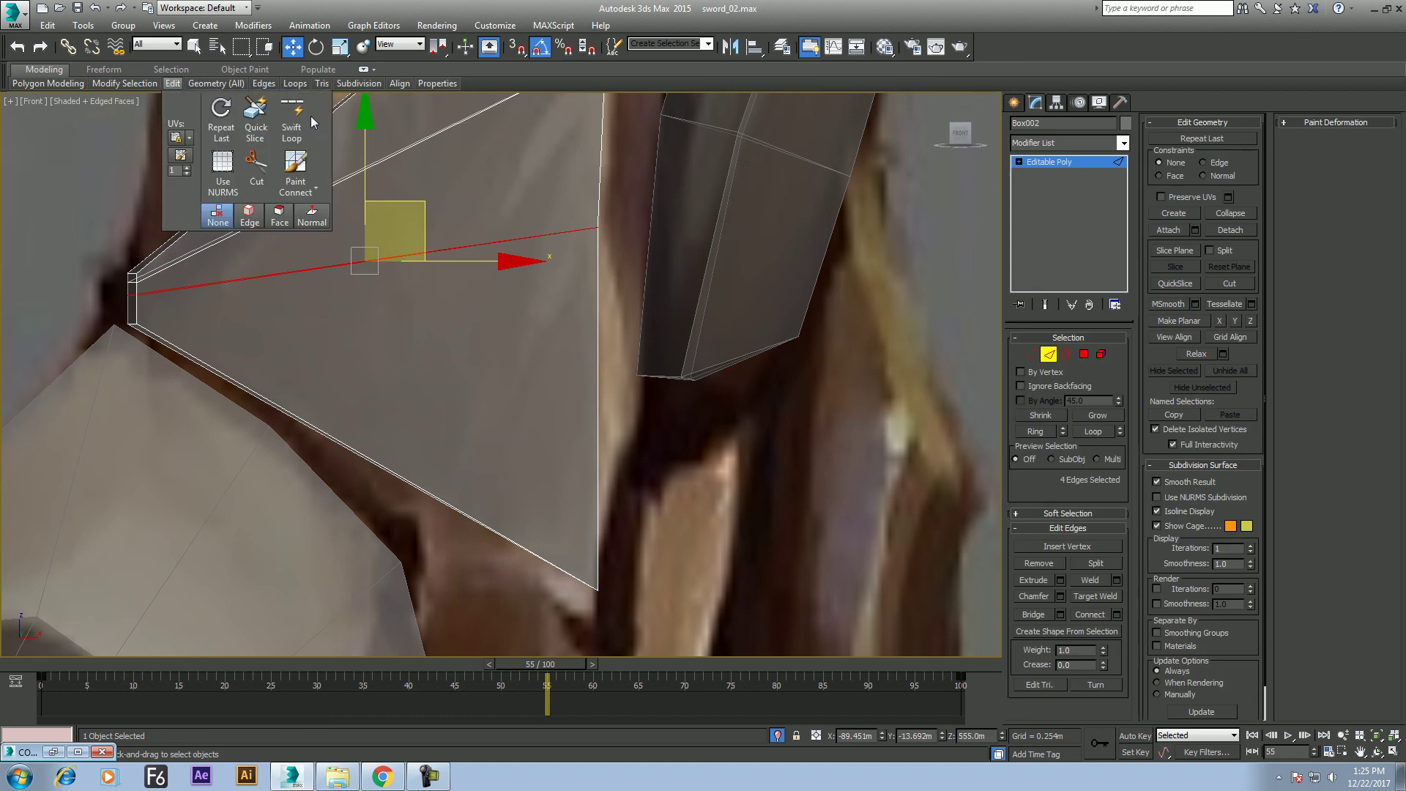
{"action": "mouse_move", "coordinate": [173, 83]}
{"action": "left_click", "coordinate": [292, 120]}
{"action": "left_click", "coordinate": [596, 378]}
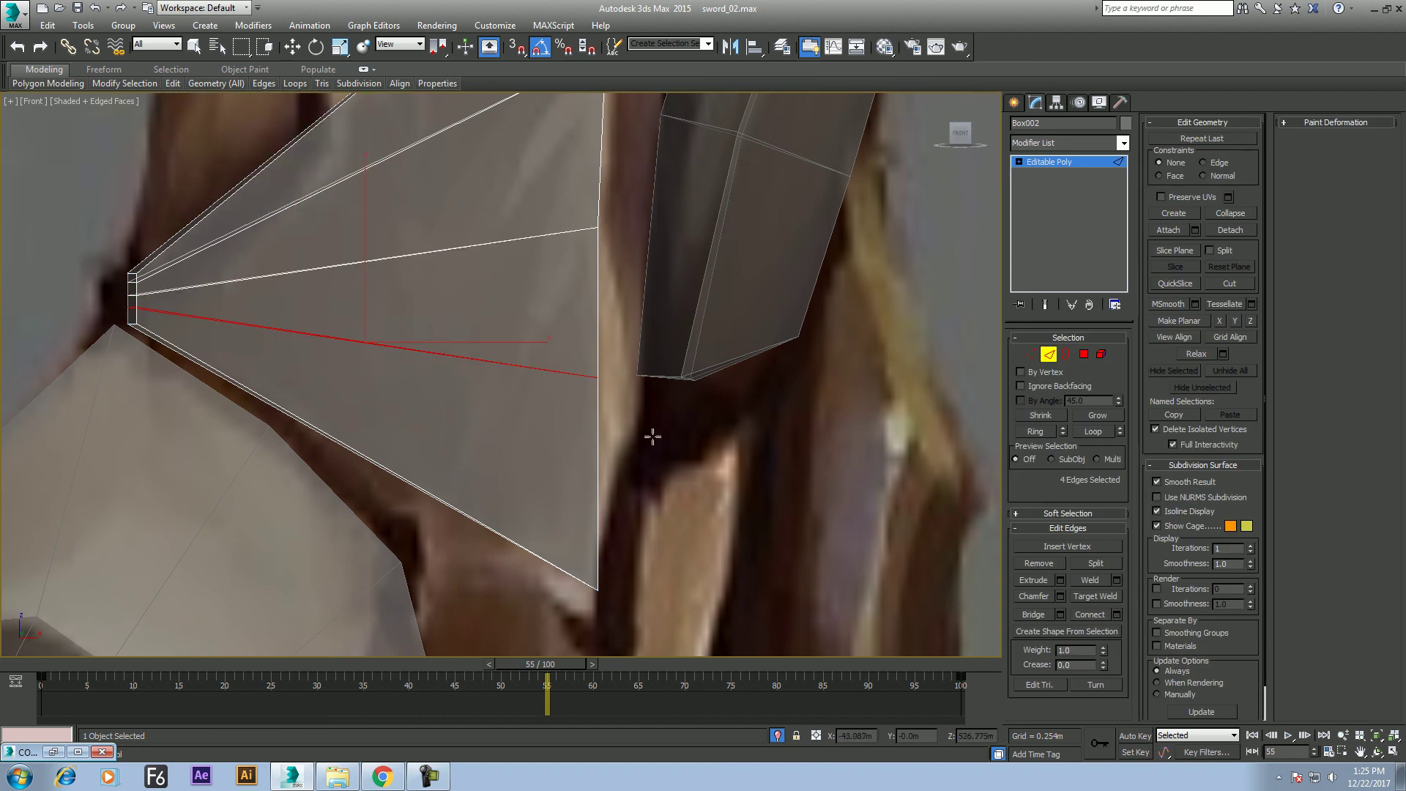
{"action": "middle_click_drag", "start_coordinate": [629, 451], "coordinate": [643, 408]}
Pull the lower right-edge vertices down to stretch the wedge taller
{"action": "key", "text": "1"}
{"action": "left_click", "coordinate": [612, 334]}
{"action": "key", "text": "w"}
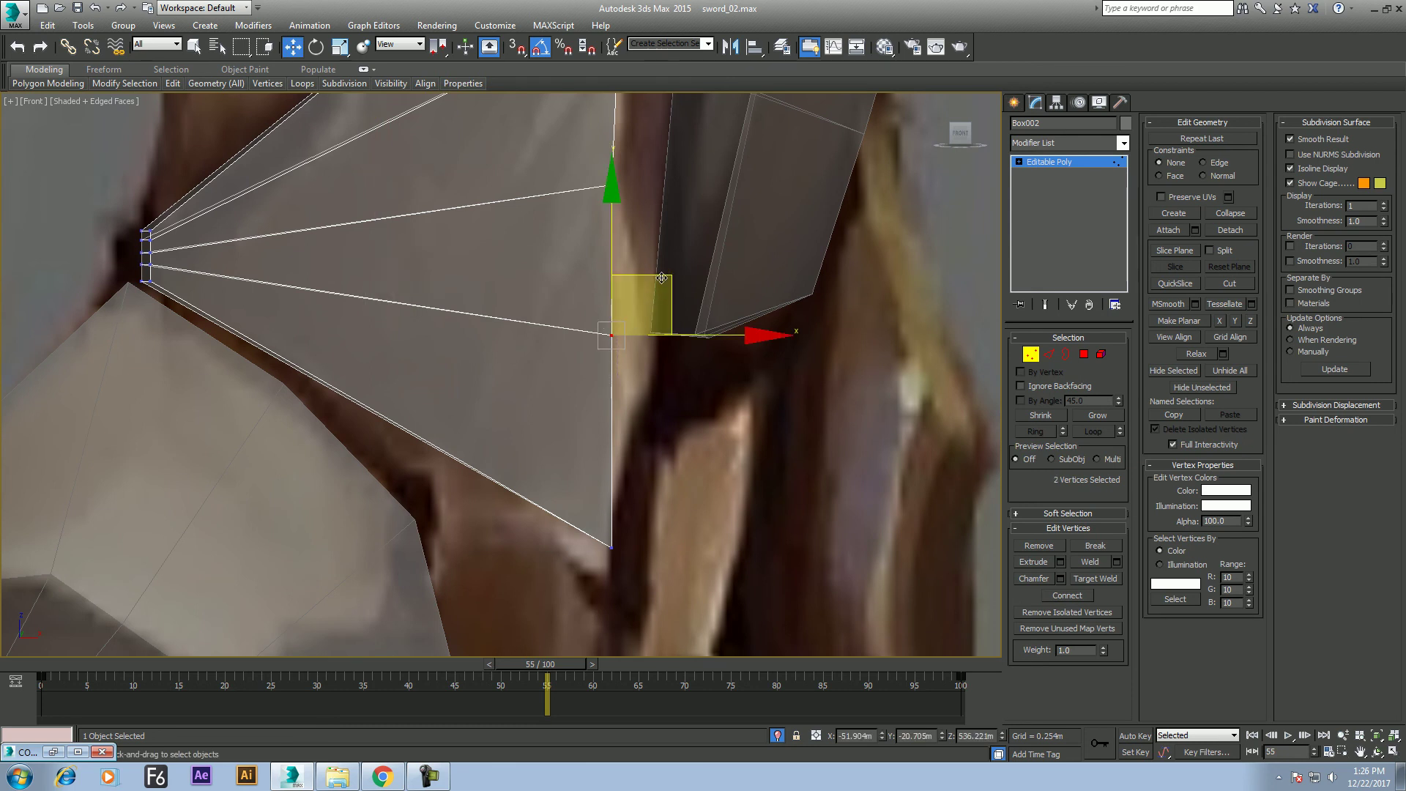
{"action": "middle_click_drag", "start_coordinate": [630, 585], "coordinate": [645, 512]}
{"action": "left_click_drag", "start_coordinate": [648, 458], "coordinate": [600, 521]}
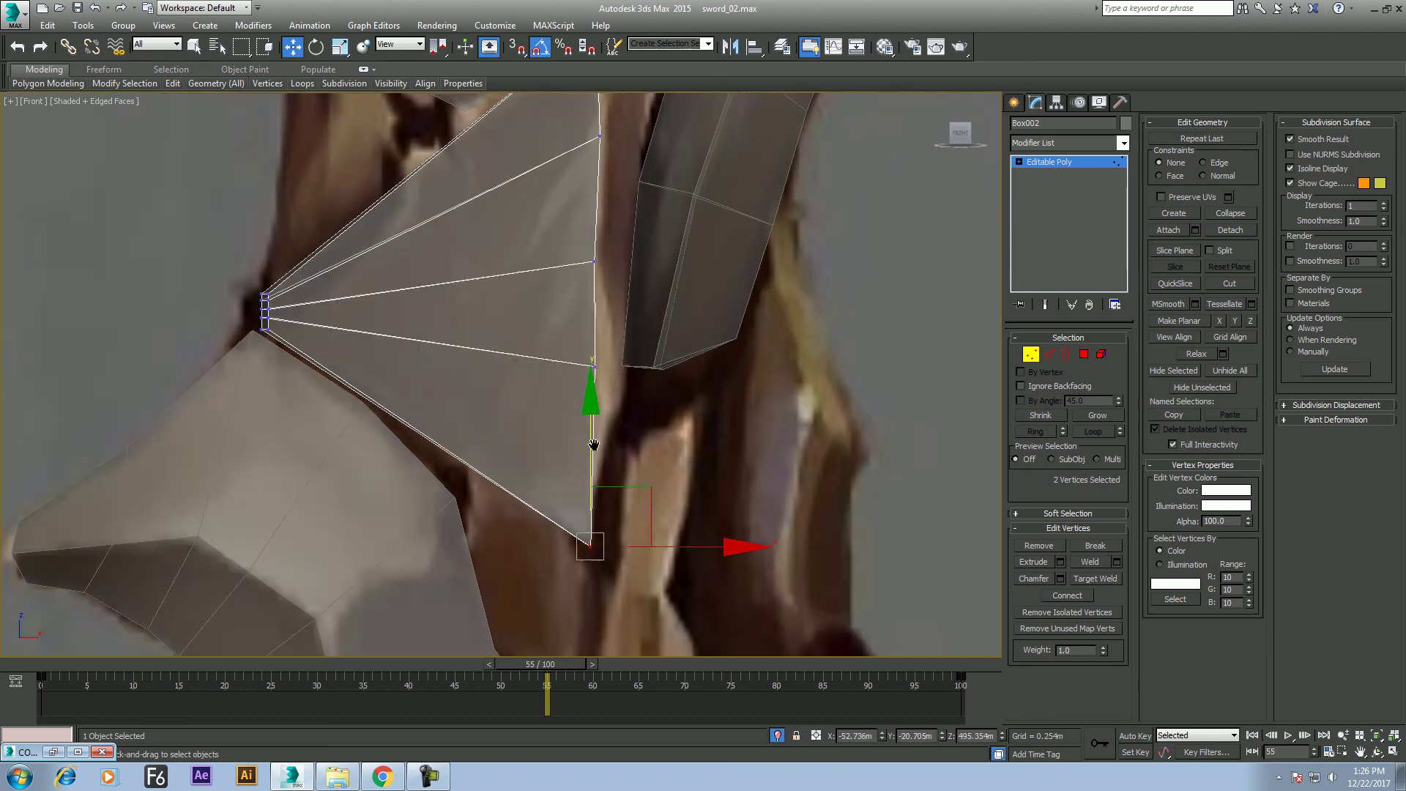
{"action": "middle_click_drag", "start_coordinate": [680, 416], "coordinate": [585, 443]}
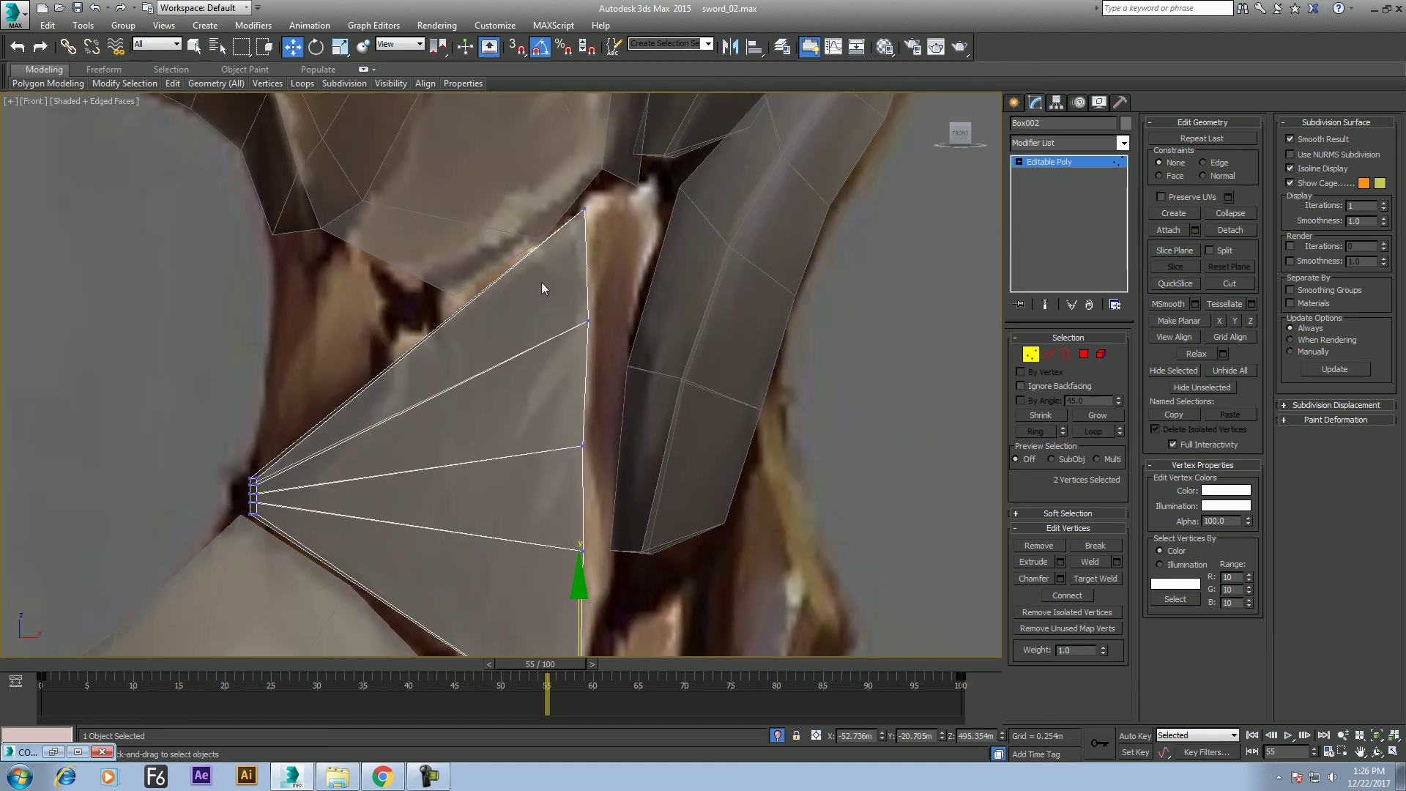
Select the edge loop's vertices at Box002's tip in four views, trial an X move, then undo
{"action": "key", "text": "alt+w"}
{"action": "left_click", "coordinate": [434, 264]}
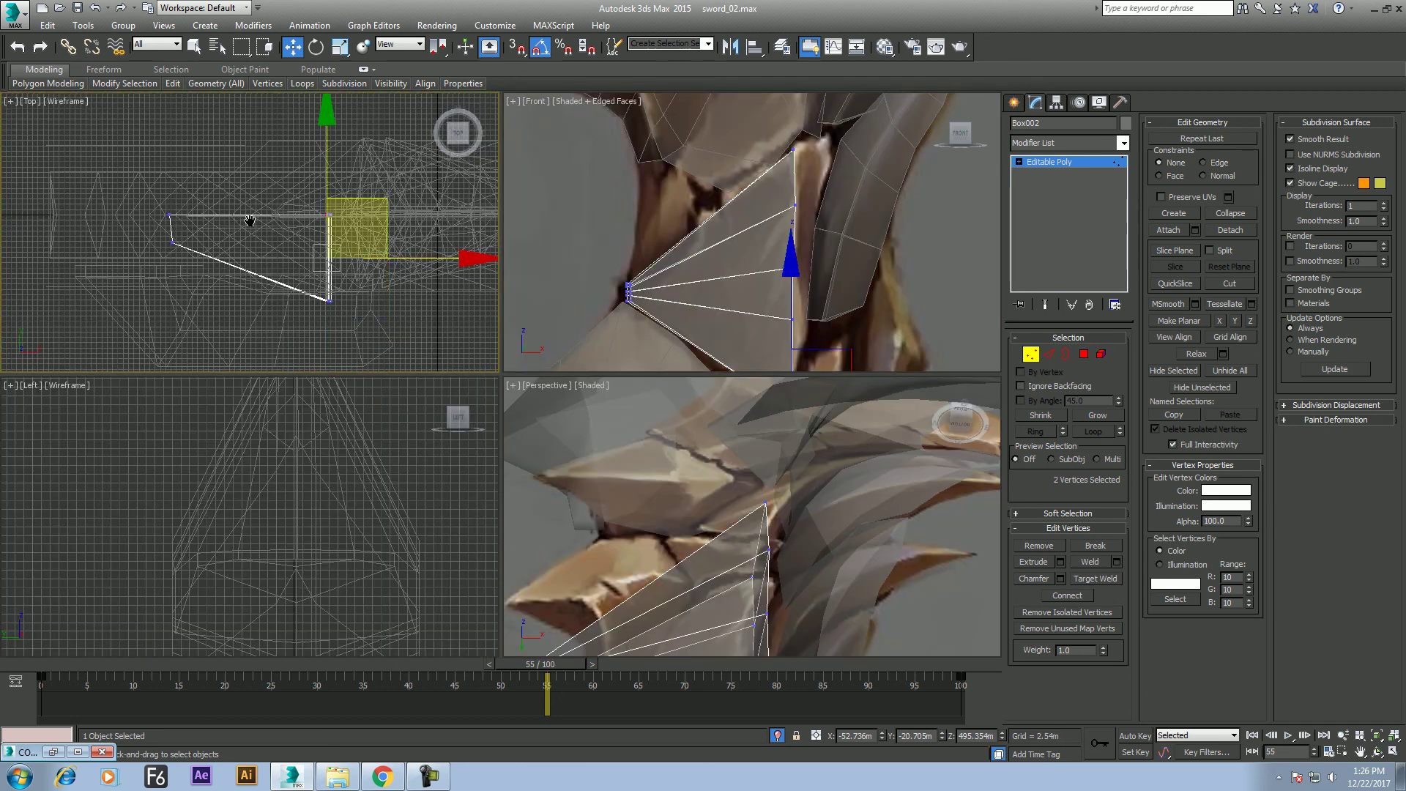
{"action": "left_click", "coordinate": [1050, 355]}
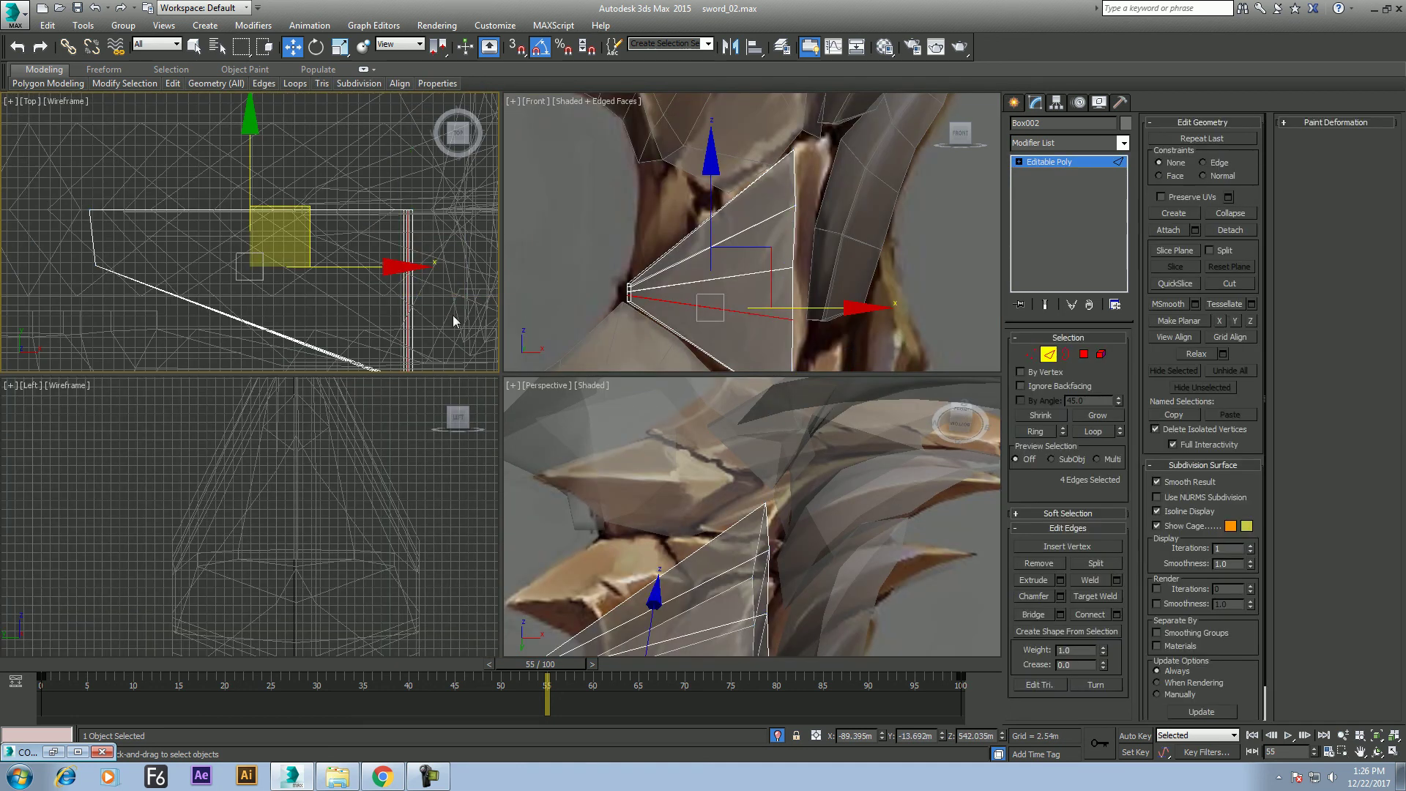
{"action": "left_click", "coordinate": [404, 300]}
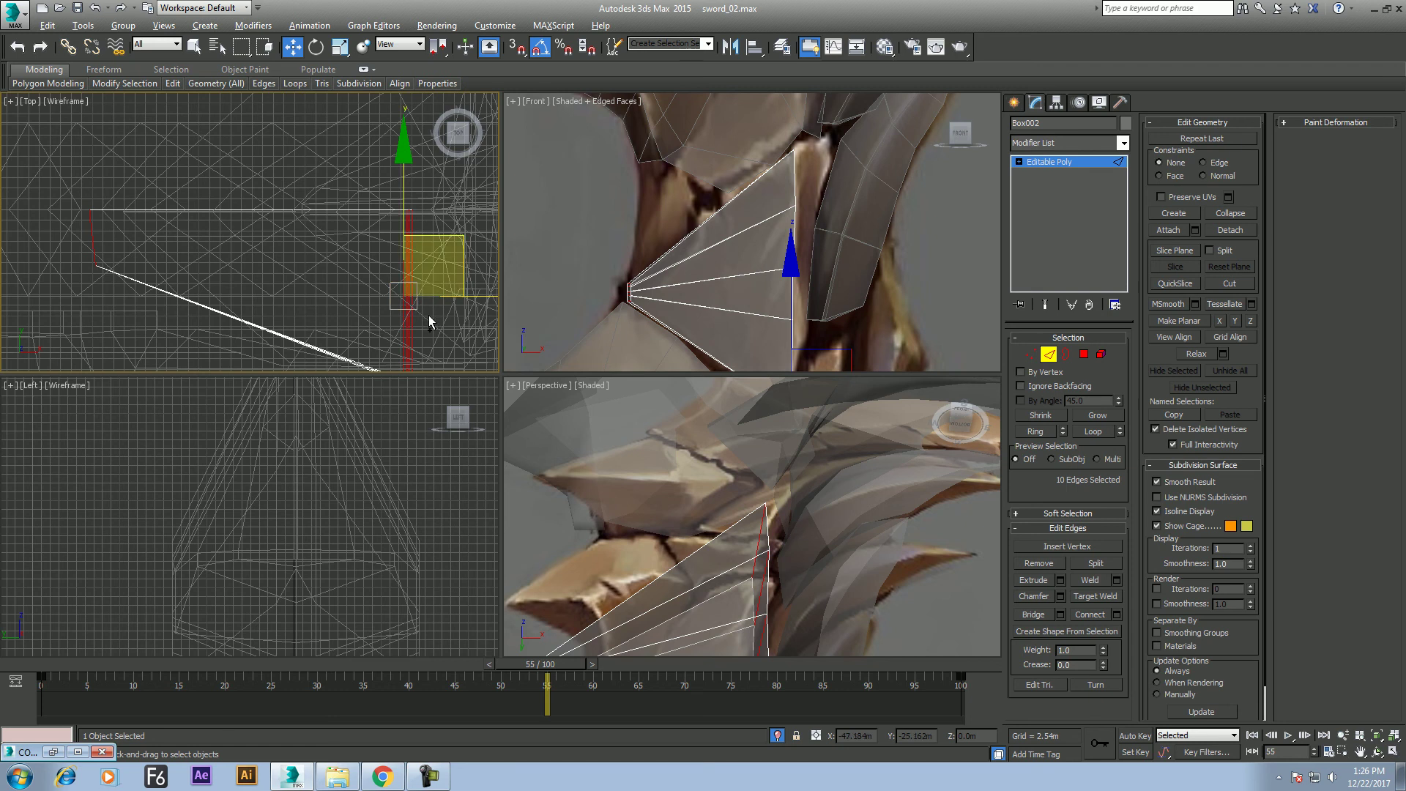
{"action": "double_click", "coordinate": [429, 315]}
{"action": "middle_click_drag", "start_coordinate": [421, 318], "coordinate": [362, 286]}
{"action": "key", "text": "1"}
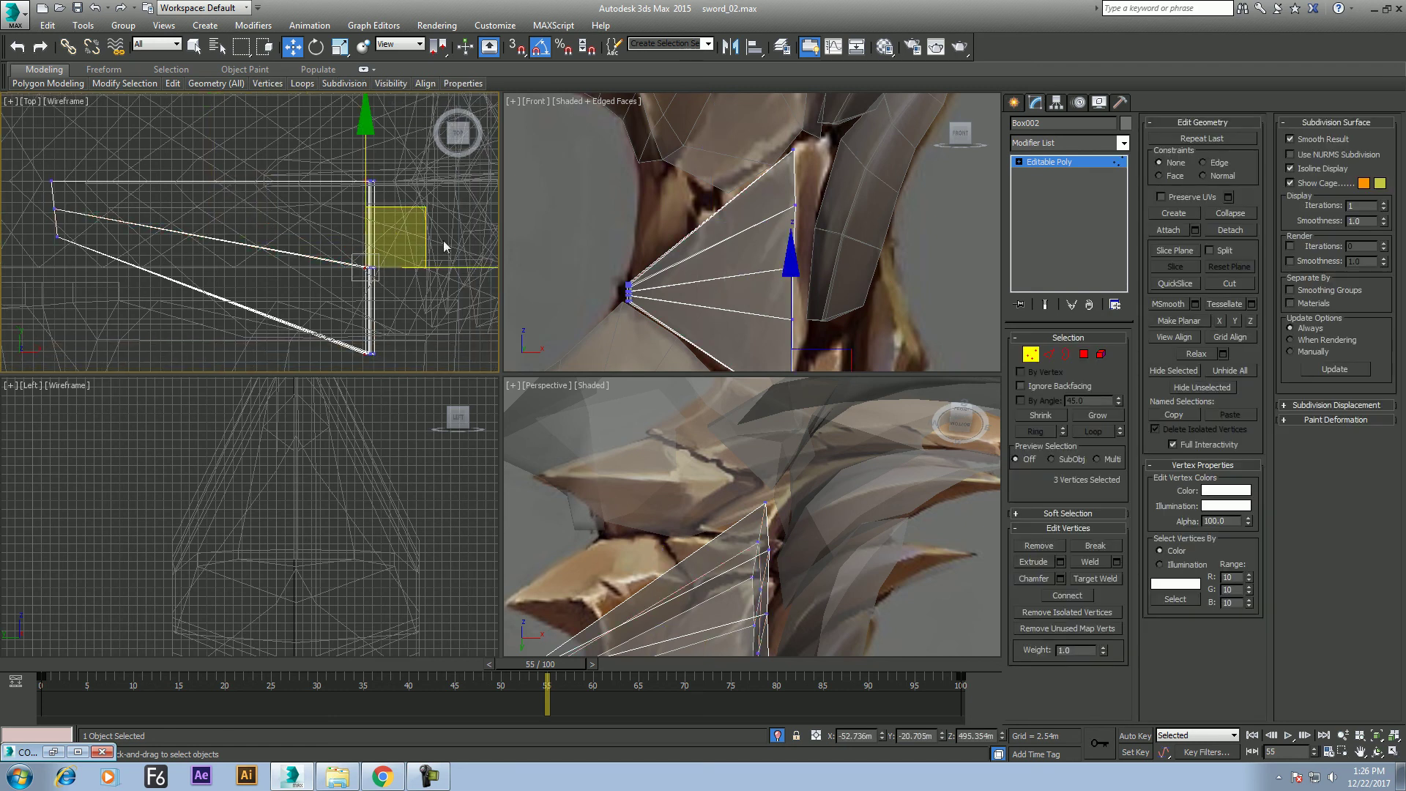
{"action": "scroll", "coordinate": [870, 284], "scroll_direction": "up", "scroll_amount": 2}
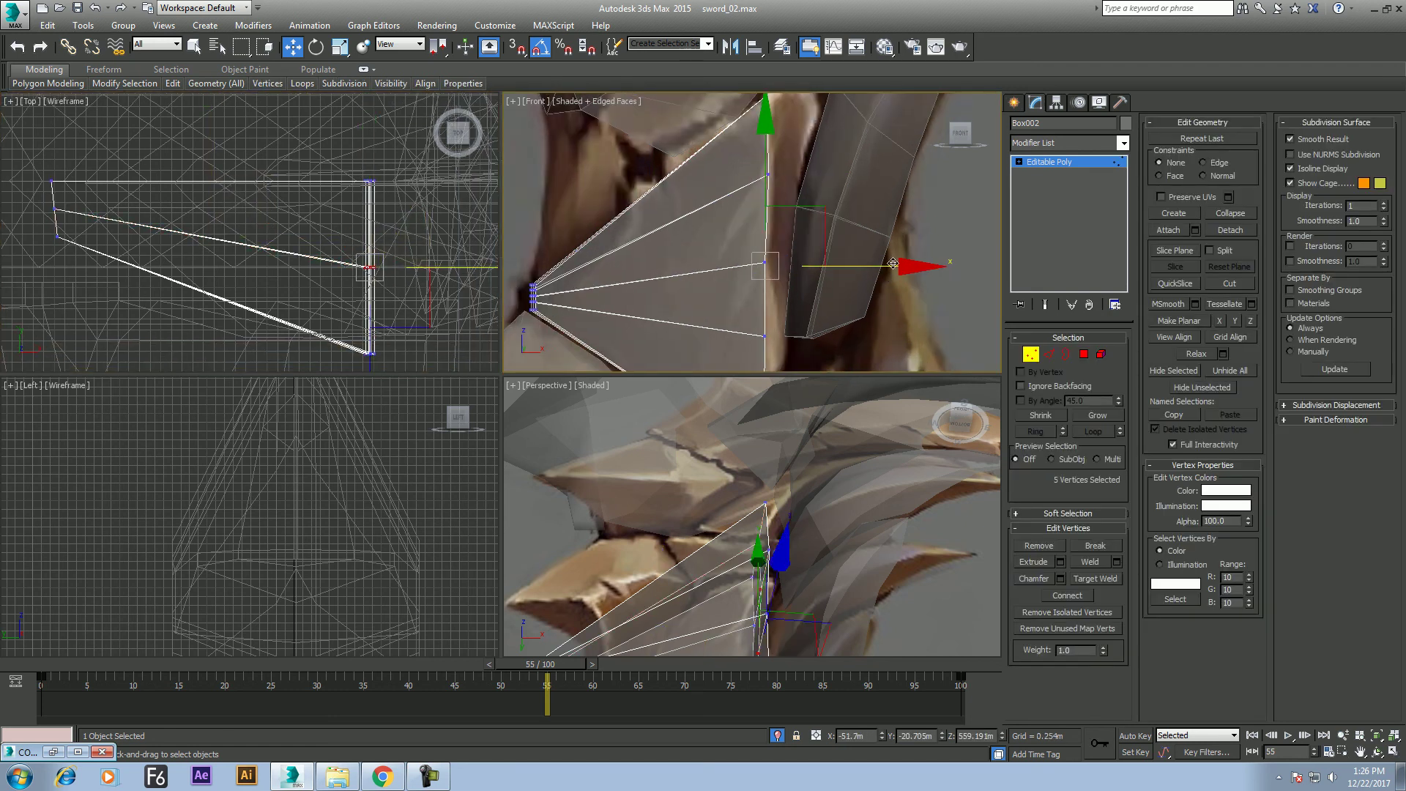
{"action": "left_click_drag", "start_coordinate": [910, 268], "coordinate": [935, 261]}
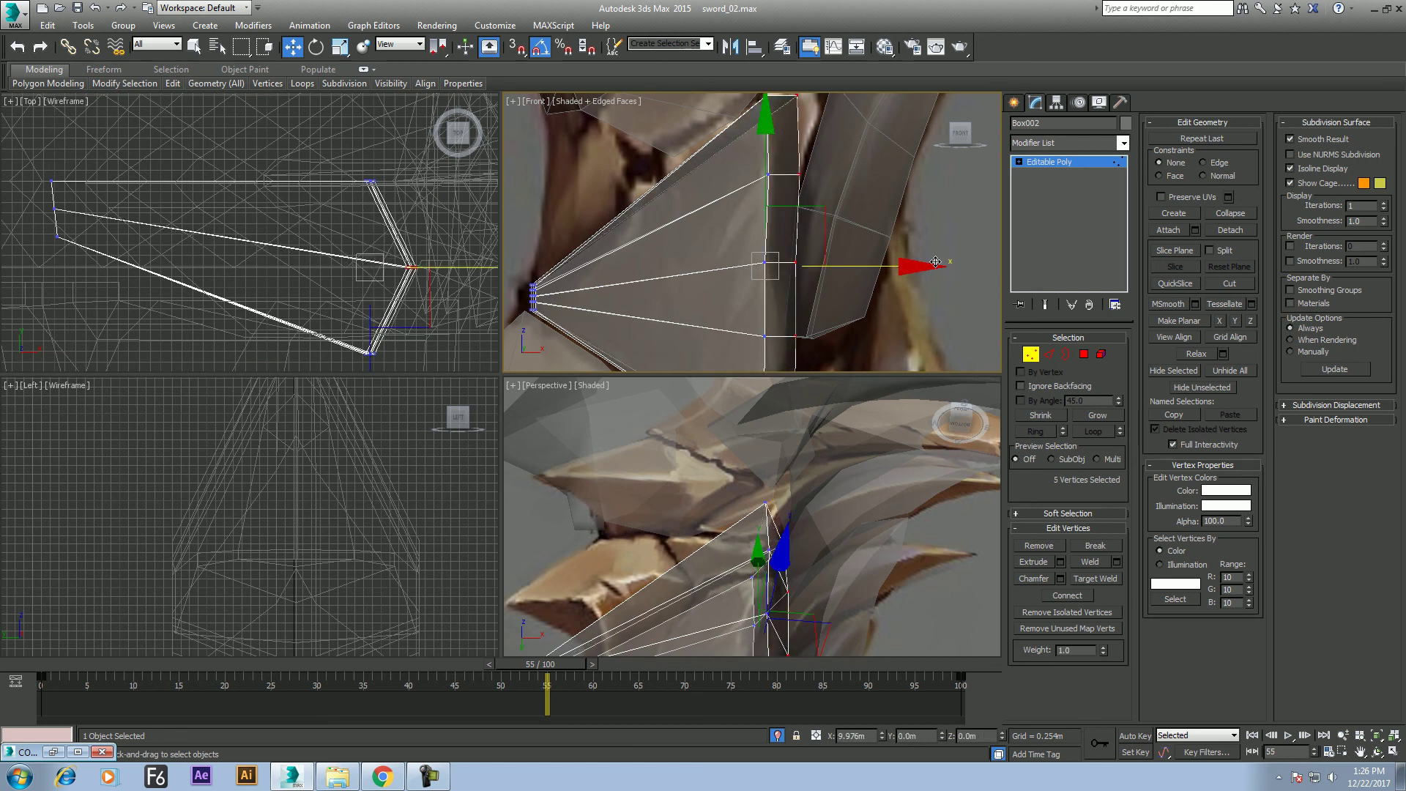
{"action": "key", "text": "ctrl+z"}
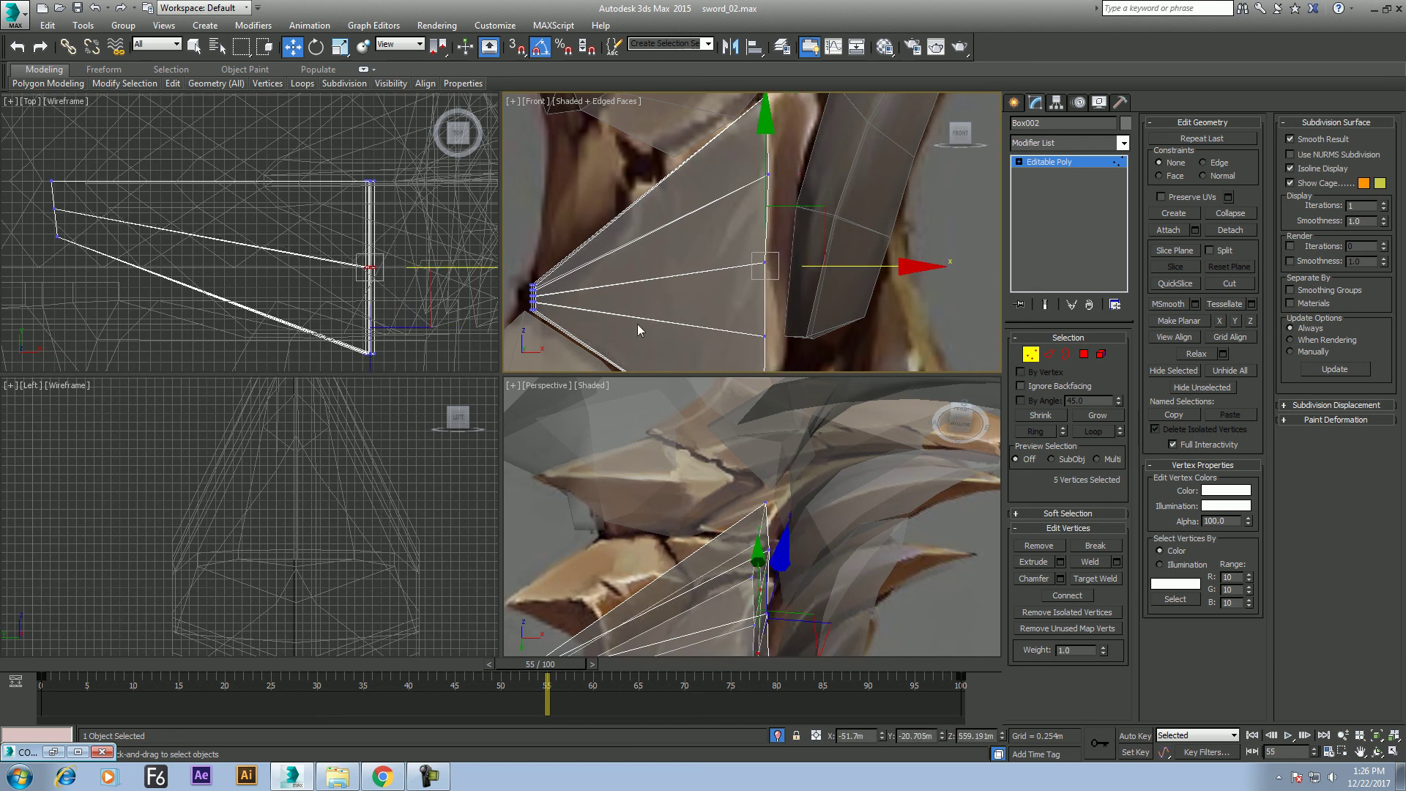
{"action": "mouse_move", "coordinate": [172, 83]}
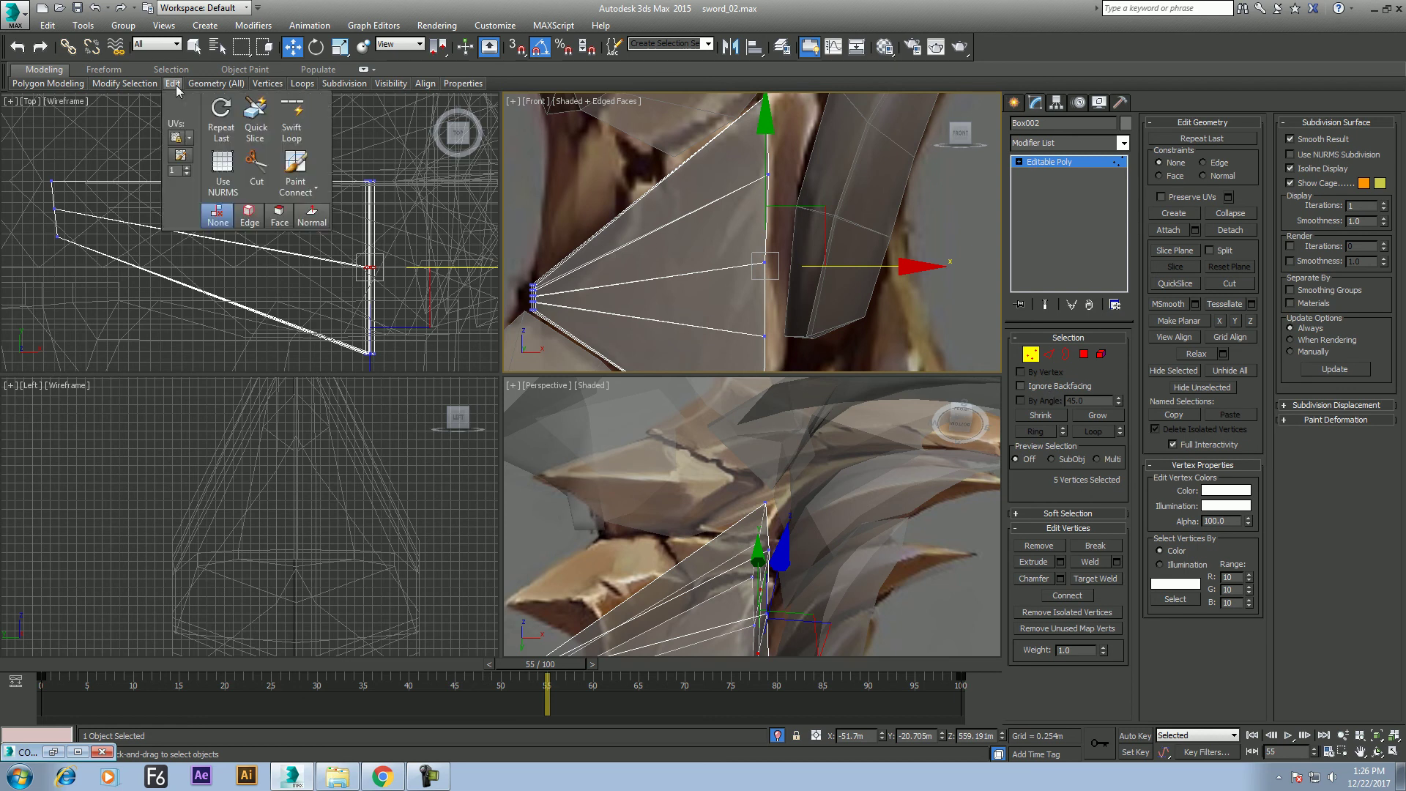
Insert two SwiftLoop edge loops across the triangle
{"action": "left_click", "coordinate": [303, 111]}
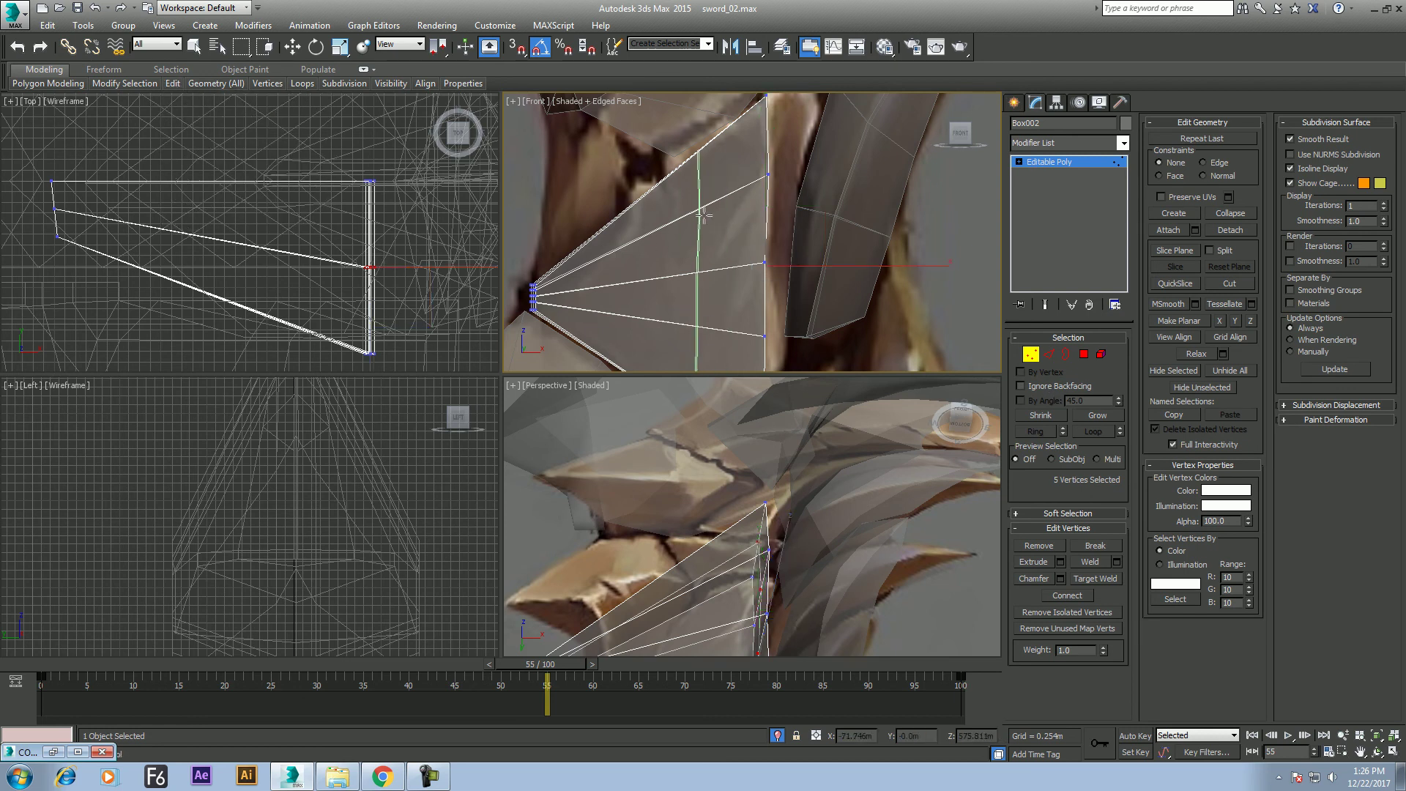
{"action": "left_click", "coordinate": [700, 211]}
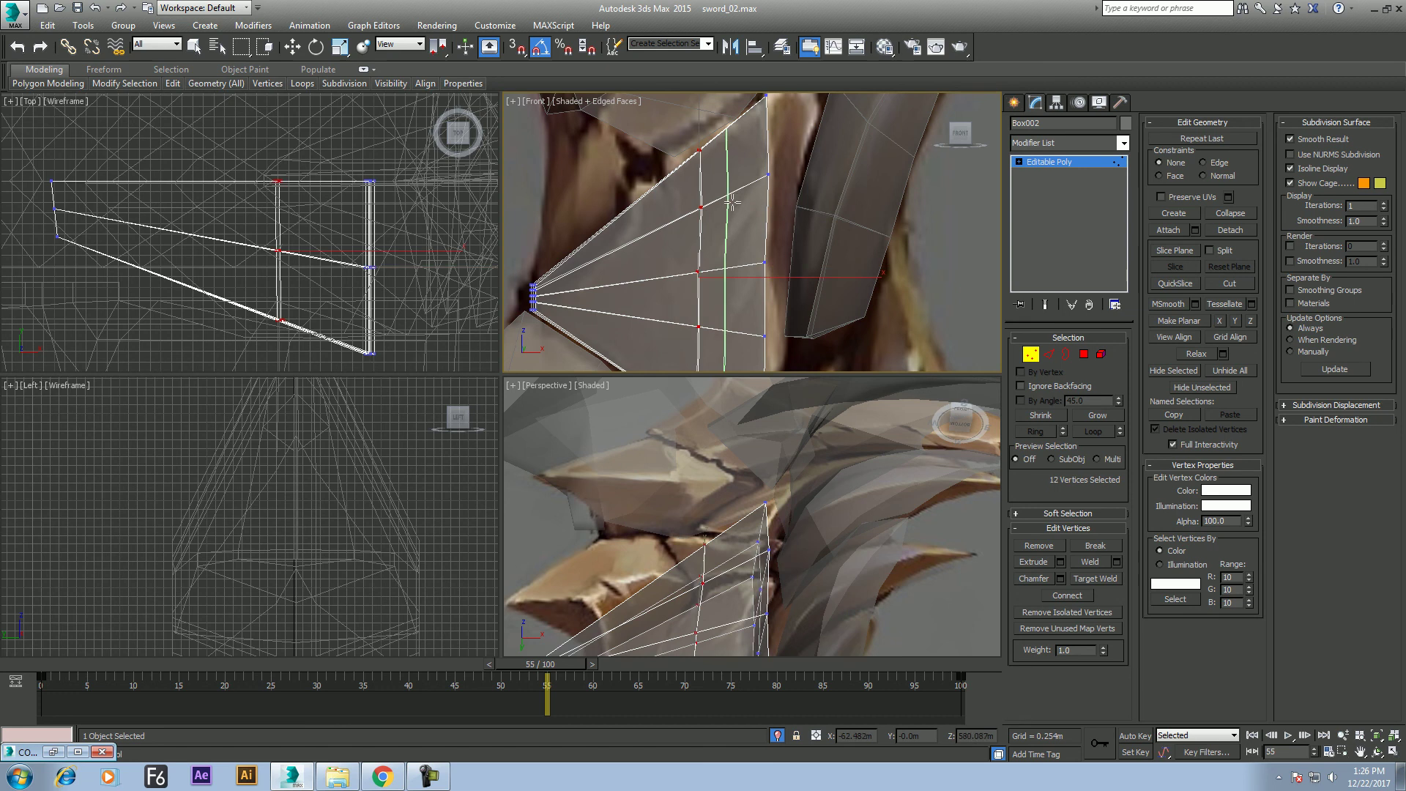
{"action": "left_click", "coordinate": [616, 220]}
Push the outer column of five vertices out along X in the Top view
{"action": "key", "text": "w"}
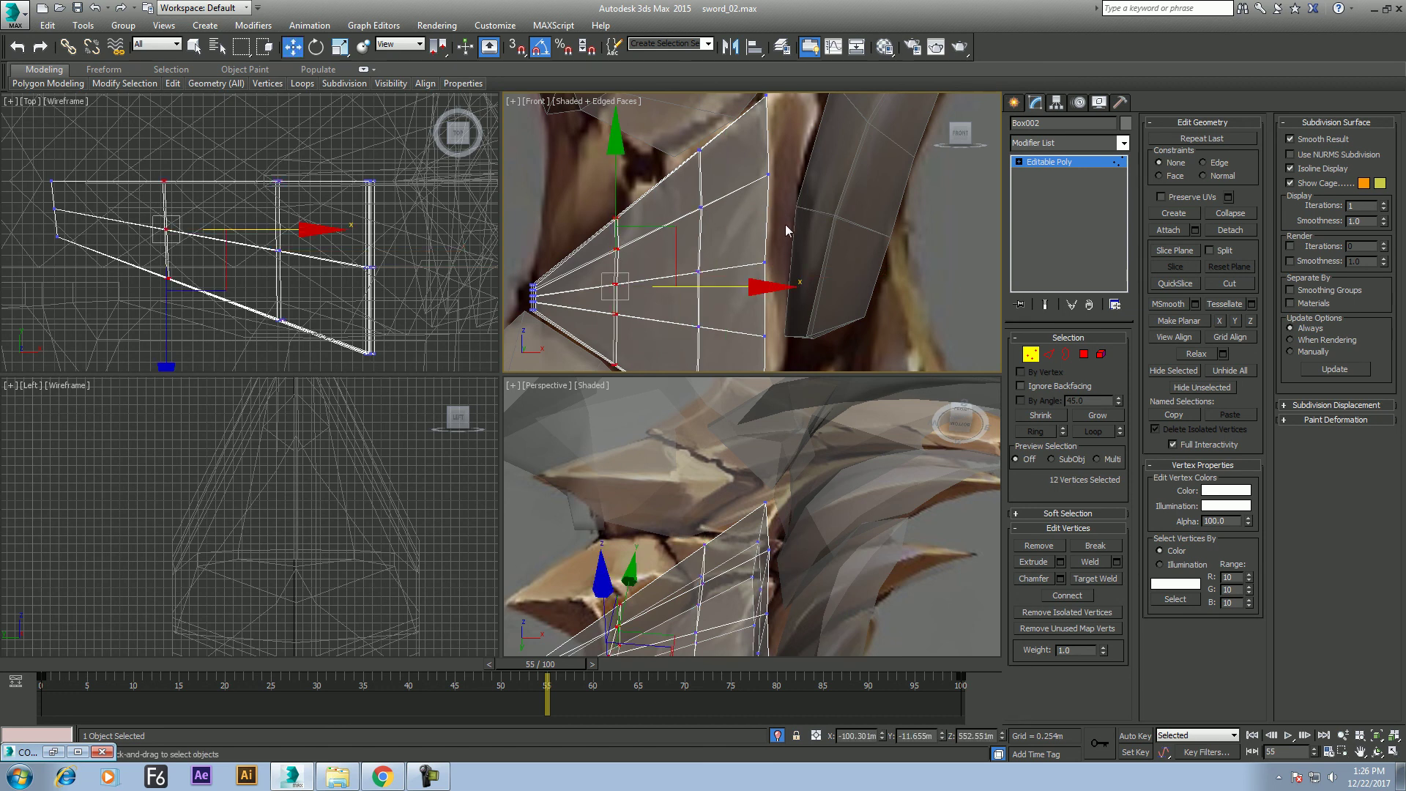
{"action": "left_click_drag", "start_coordinate": [386, 257], "coordinate": [355, 284]}
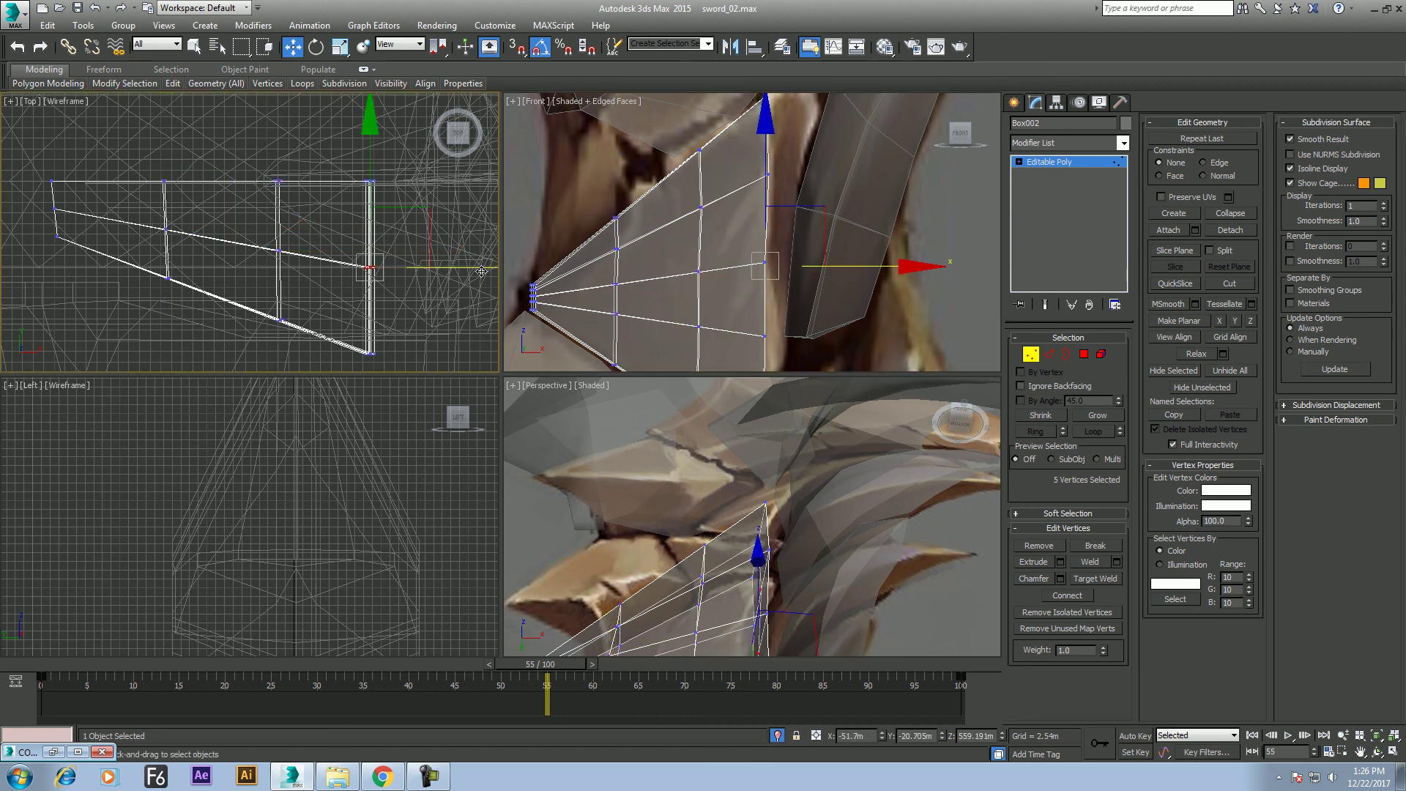
{"action": "left_click_drag", "start_coordinate": [484, 264], "coordinate": [515, 269]}
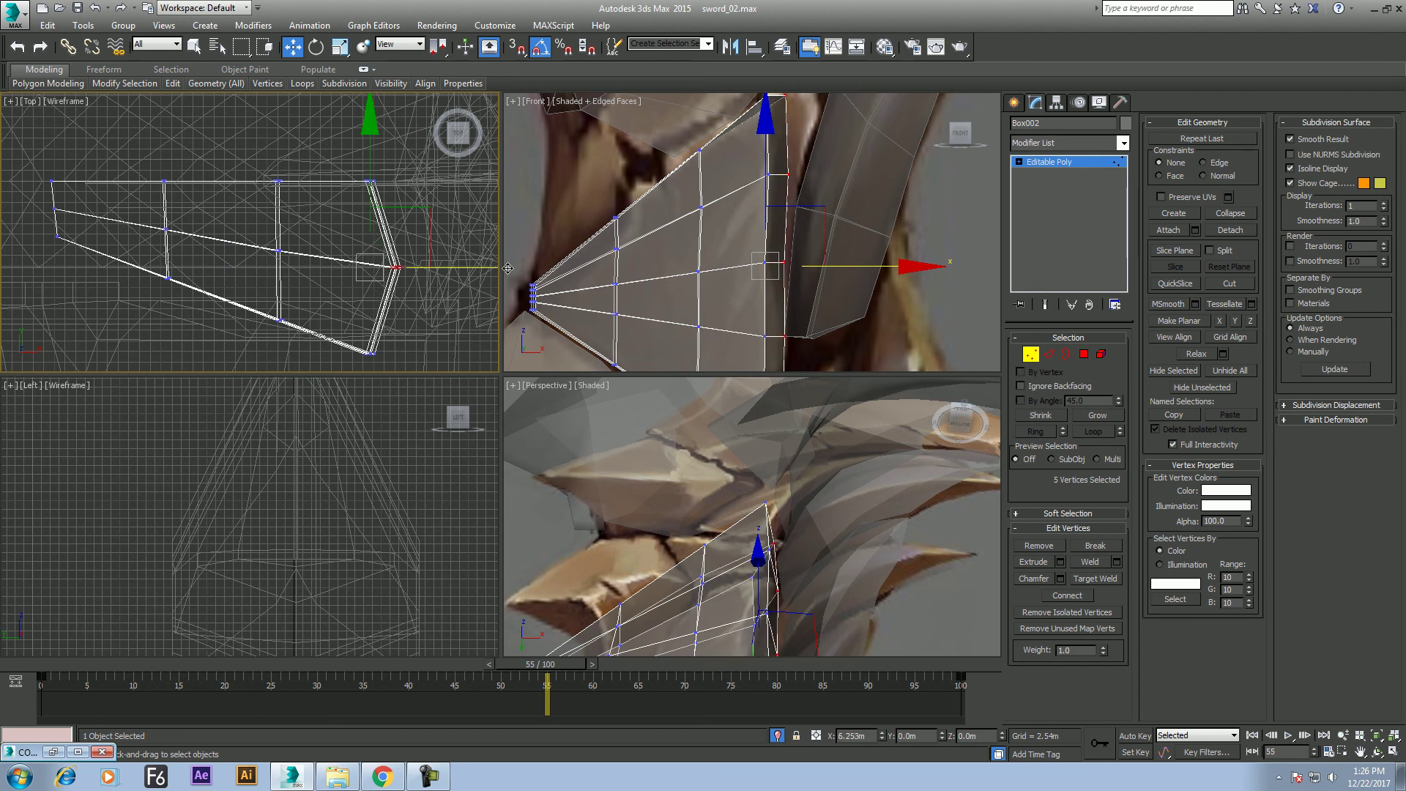
{"action": "scroll", "coordinate": [855, 195], "scroll_direction": "down", "scroll_amount": 3}
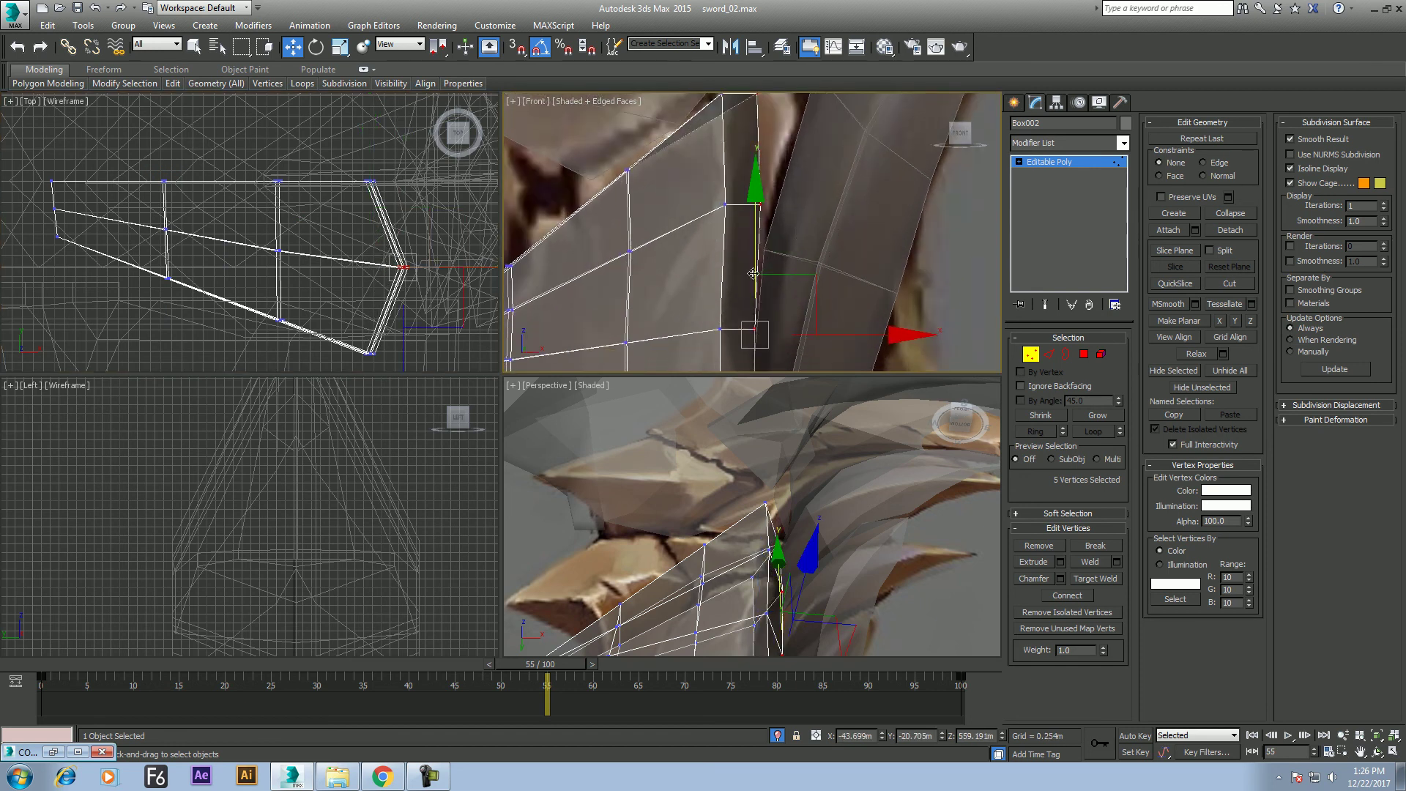
{"action": "scroll", "coordinate": [787, 284], "scroll_direction": "up", "scroll_amount": 2}
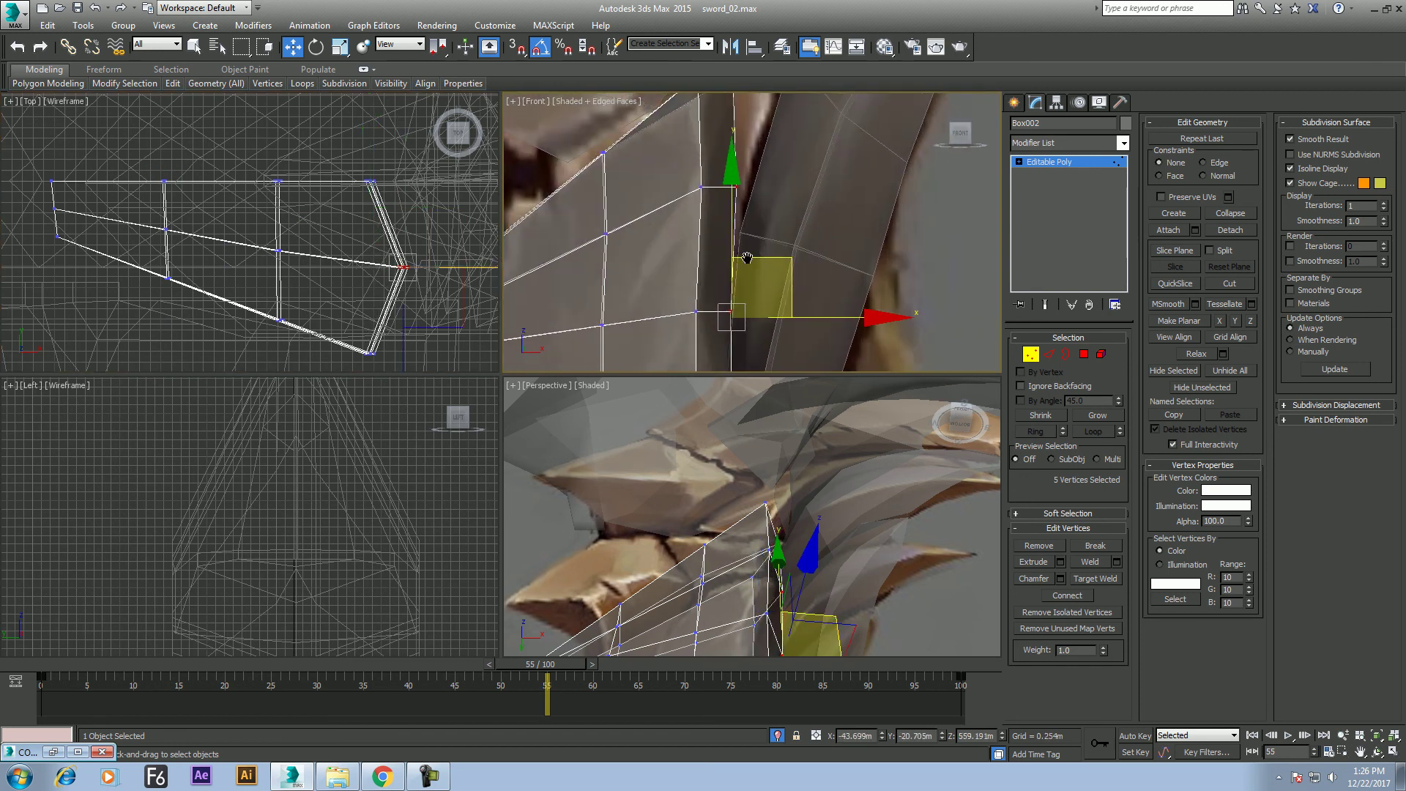
{"action": "scroll", "coordinate": [789, 281], "scroll_direction": "up", "scroll_amount": 1}
Enlarge the Front view and return Box002 to object level
{"action": "key", "text": "alt+w"}
{"action": "scroll", "coordinate": [670, 338], "scroll_direction": "down", "scroll_amount": 3}
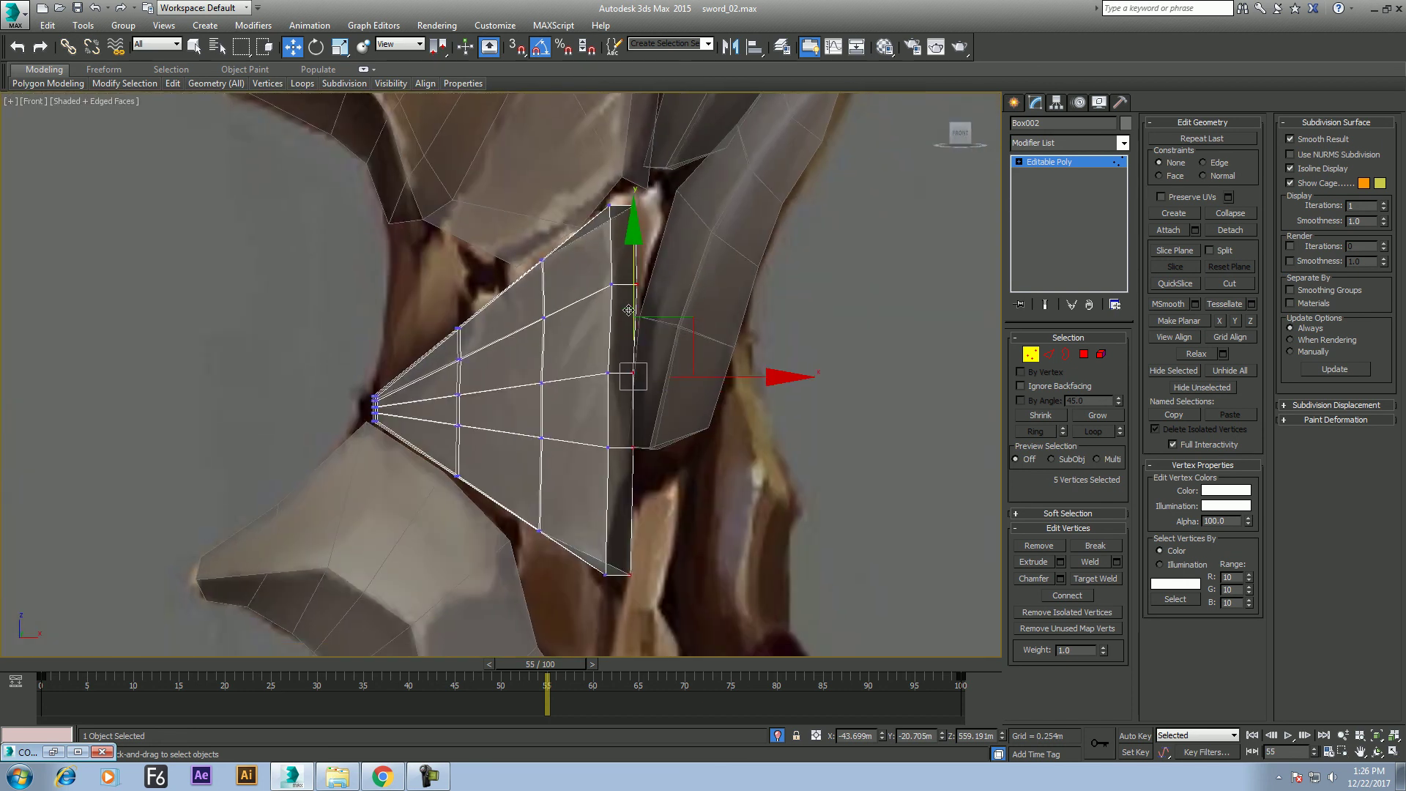
{"action": "right_click", "coordinate": [543, 307]}
{"action": "left_click", "coordinate": [529, 292]}
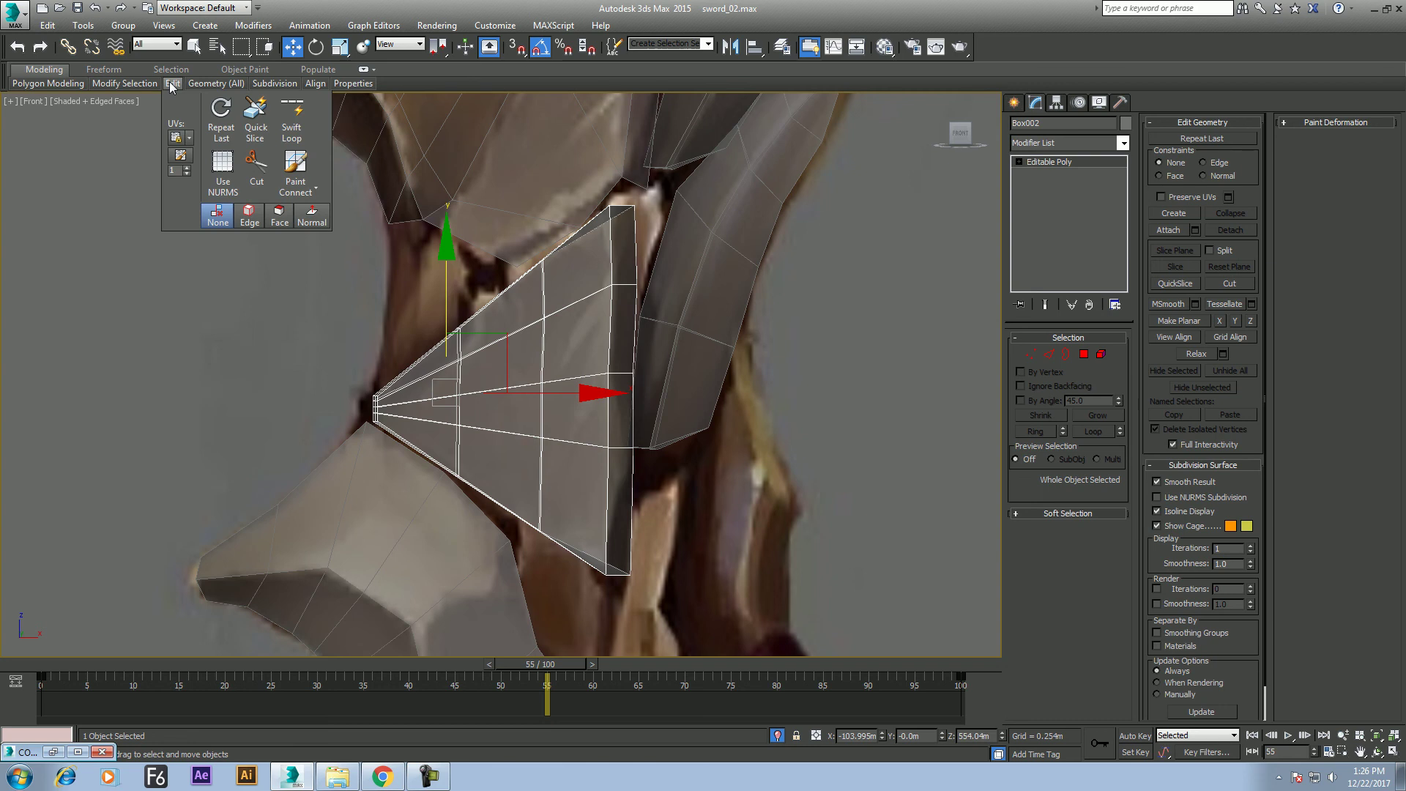
With the Freeform Paint Deform Shift brush, nudge the top and lower parts of Box002's guard
{"action": "left_click", "coordinate": [130, 70]}
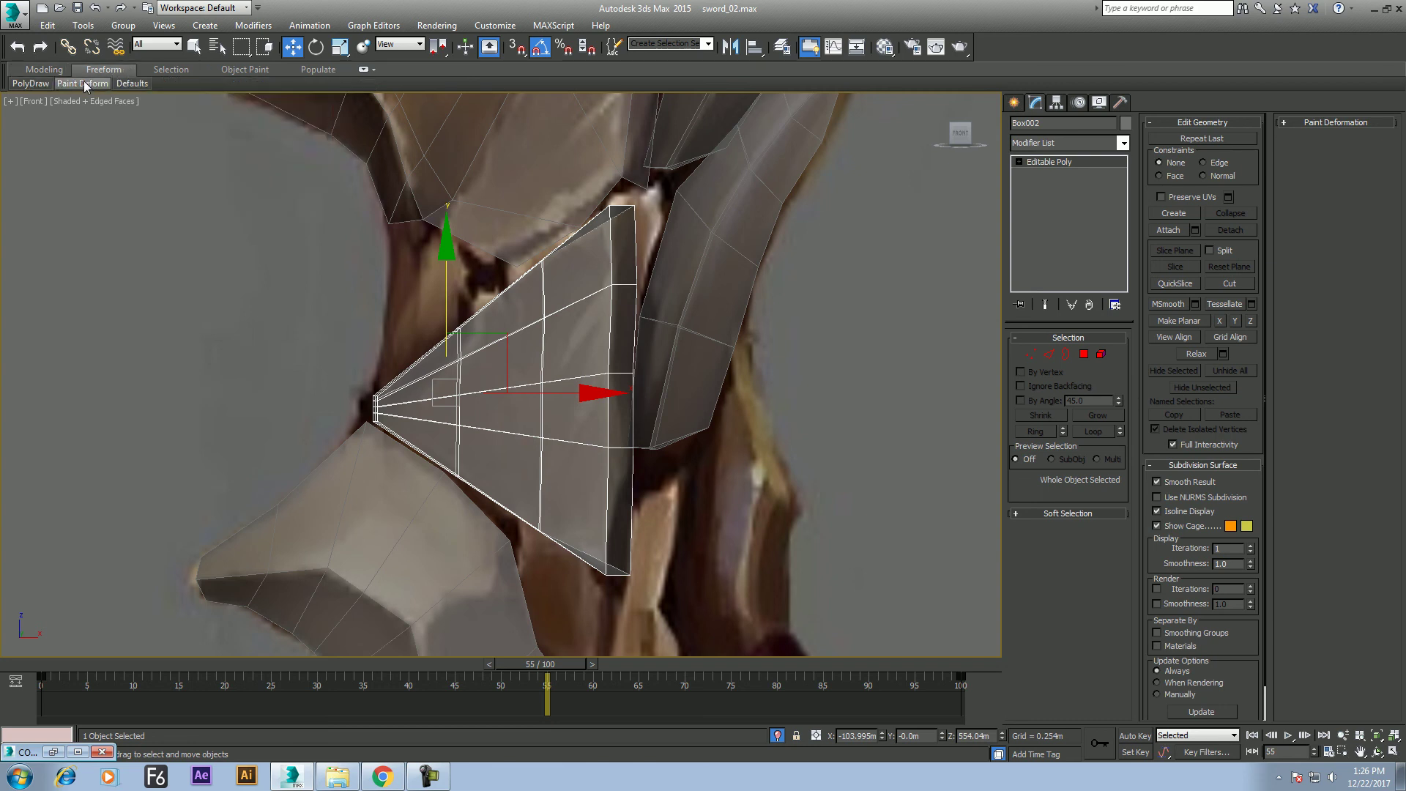
{"action": "left_click", "coordinate": [70, 113]}
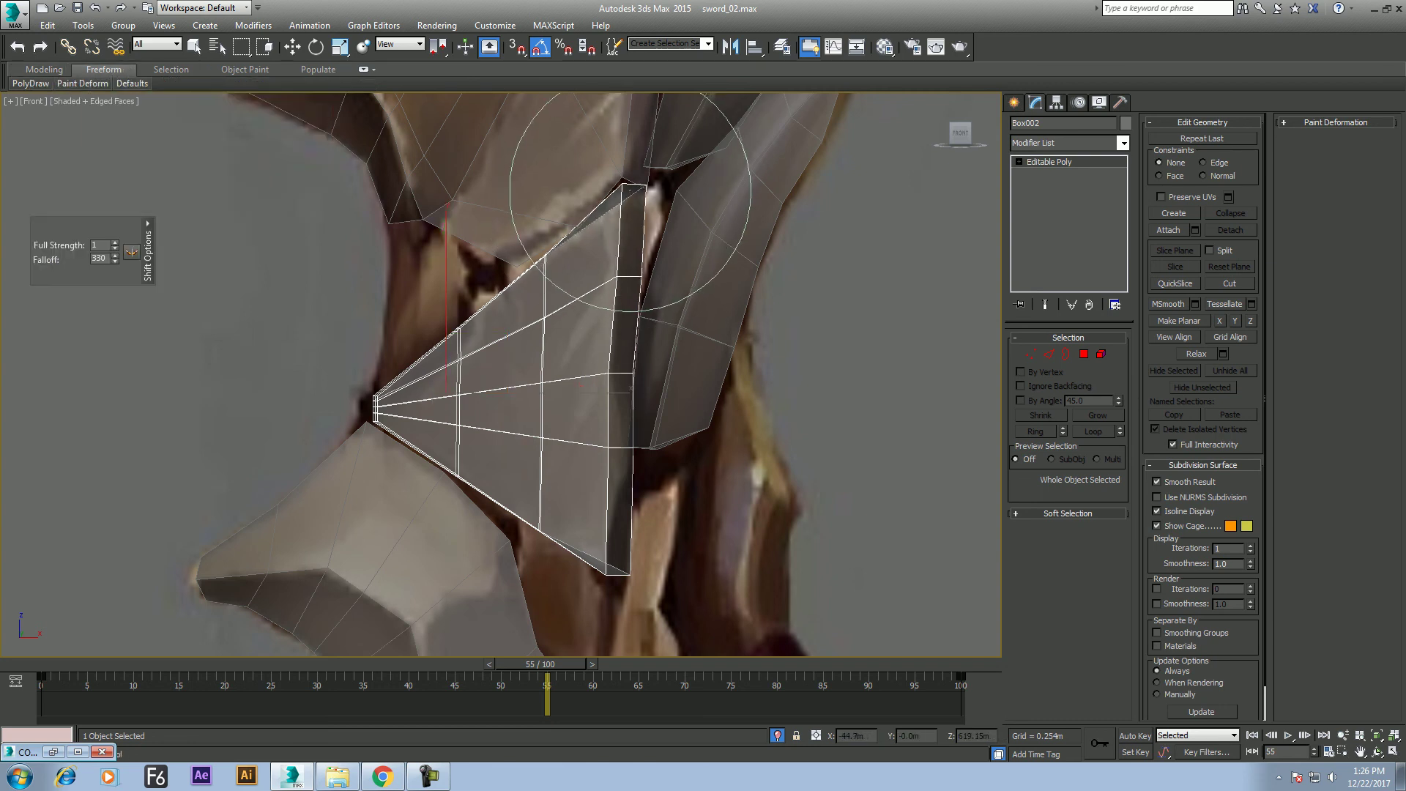
{"action": "left_click_drag", "start_coordinate": [629, 192], "coordinate": [648, 220]}
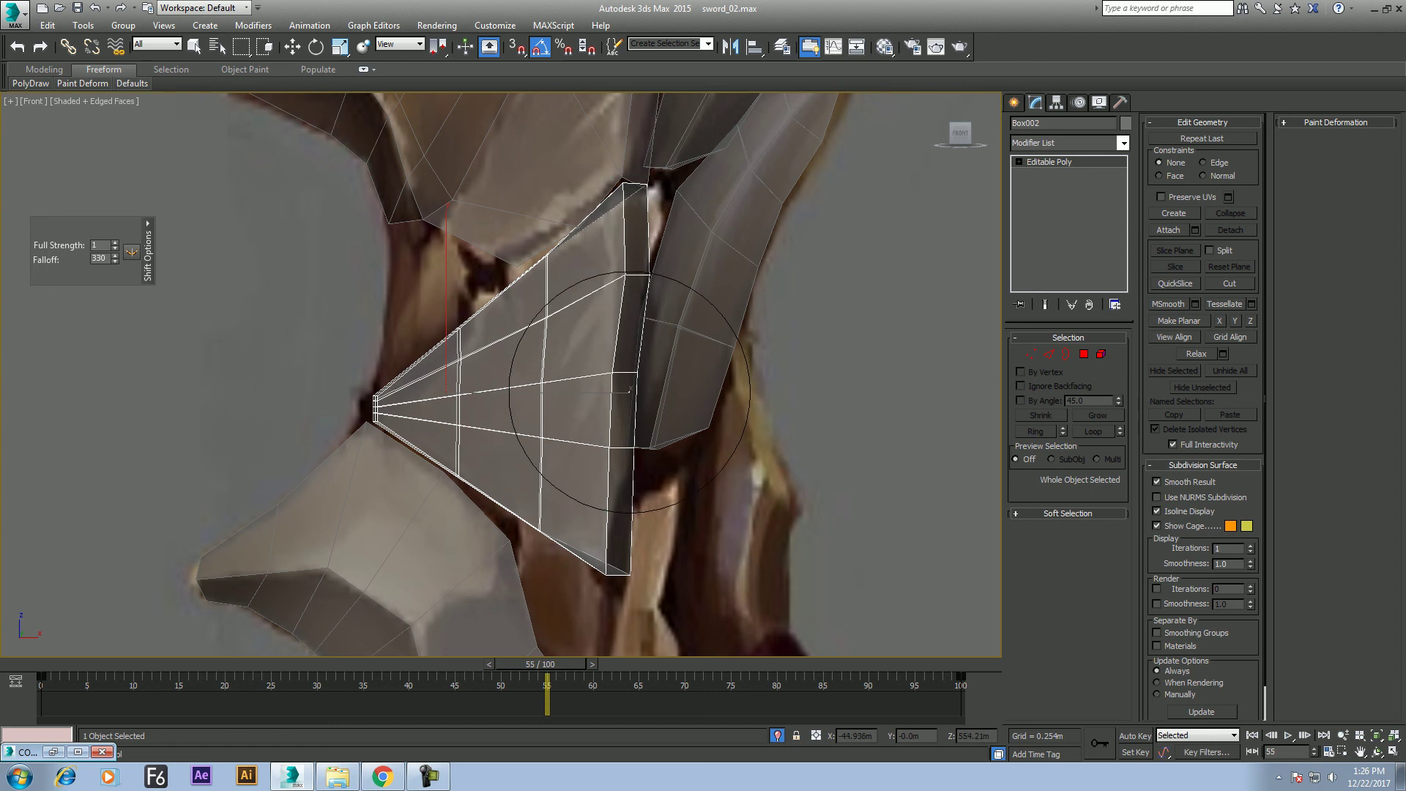
{"action": "left_click_drag", "start_coordinate": [618, 516], "coordinate": [604, 509]}
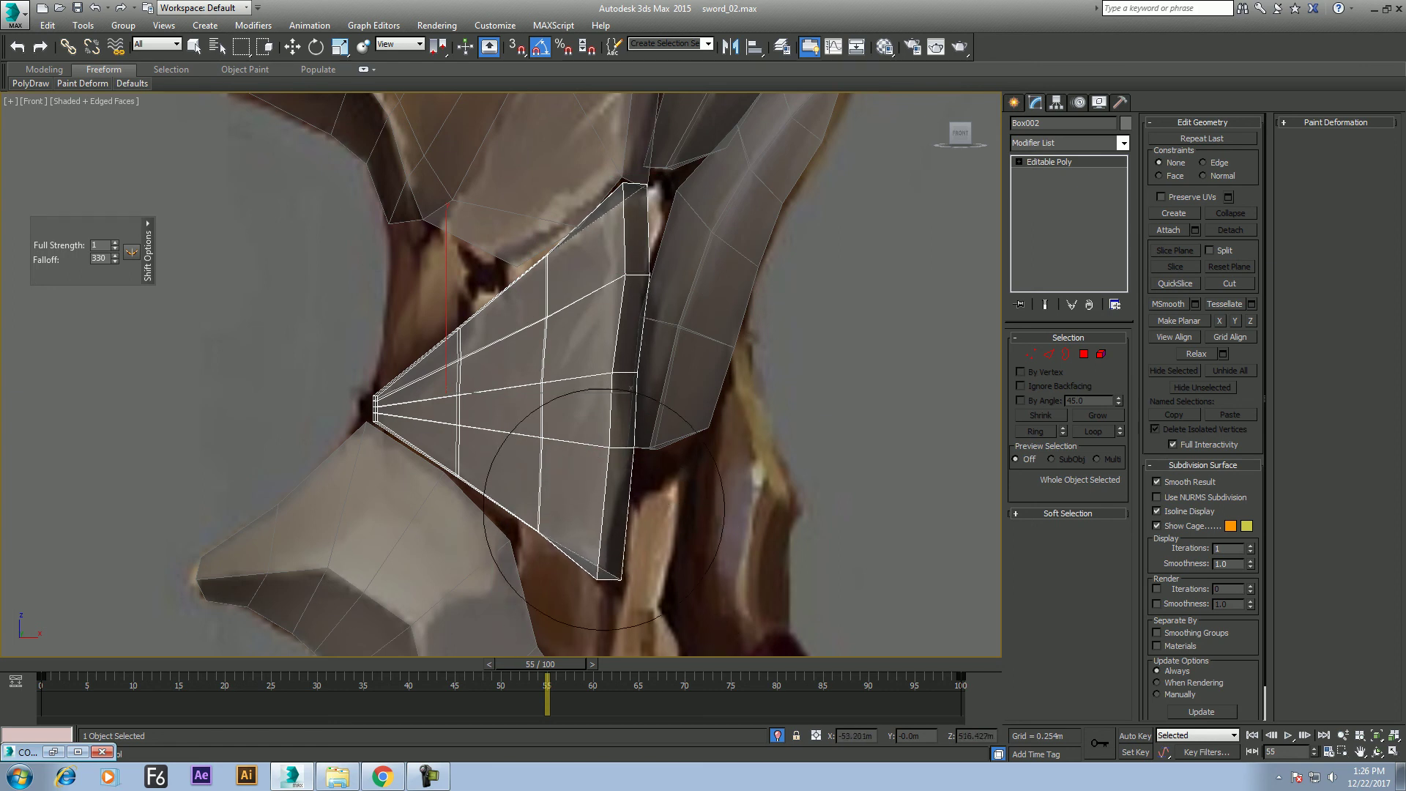
{"action": "middle_click_drag", "start_coordinate": [604, 509], "coordinate": [639, 511]}
{"action": "middle_click_drag", "start_coordinate": [566, 314], "coordinate": [575, 329]}
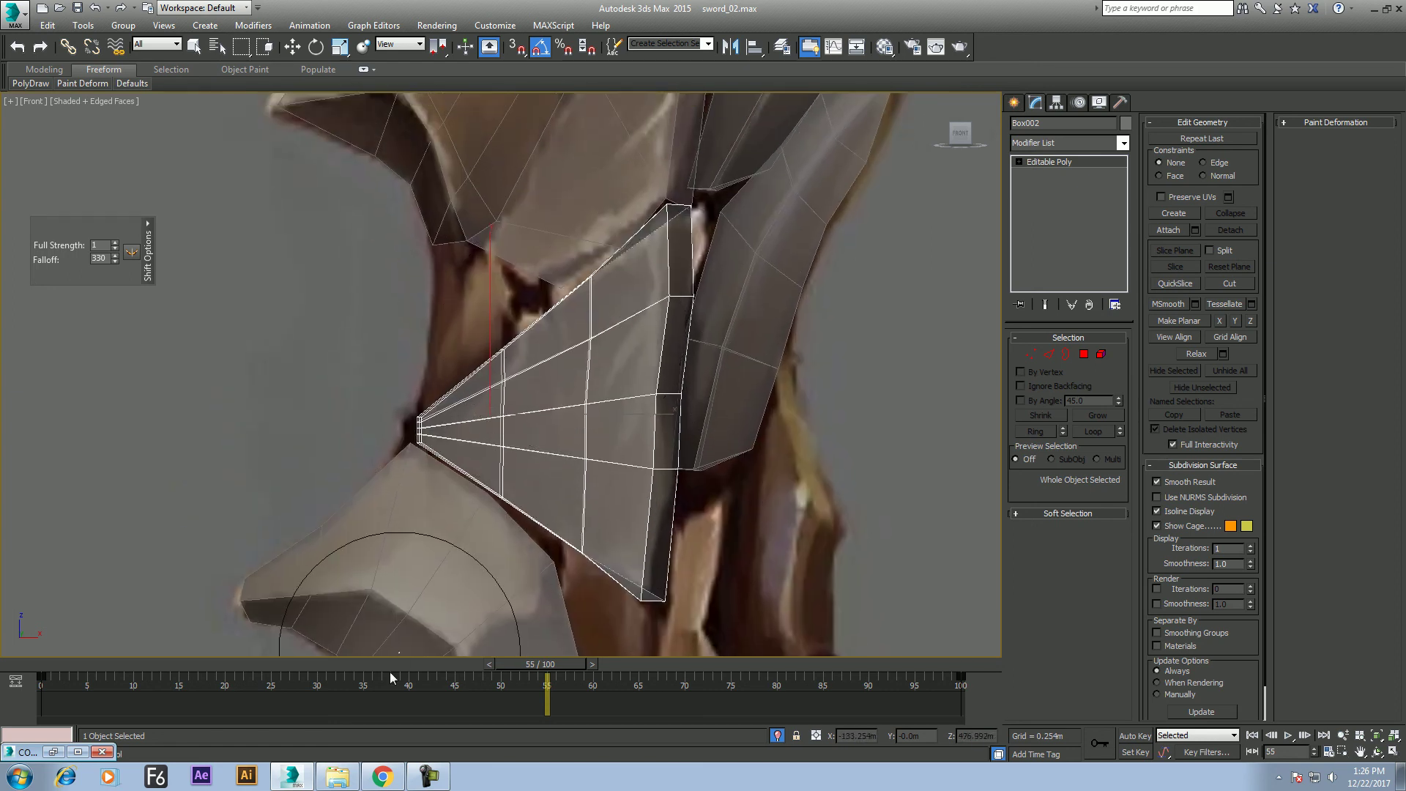
Set the background reference to frame 100, then push the guard's upper, left and lower-left edges to match
{"action": "left_click_drag", "start_coordinate": [518, 672], "coordinate": [945, 663]}
{"action": "middle_click_drag", "start_coordinate": [602, 276], "coordinate": [620, 342]}
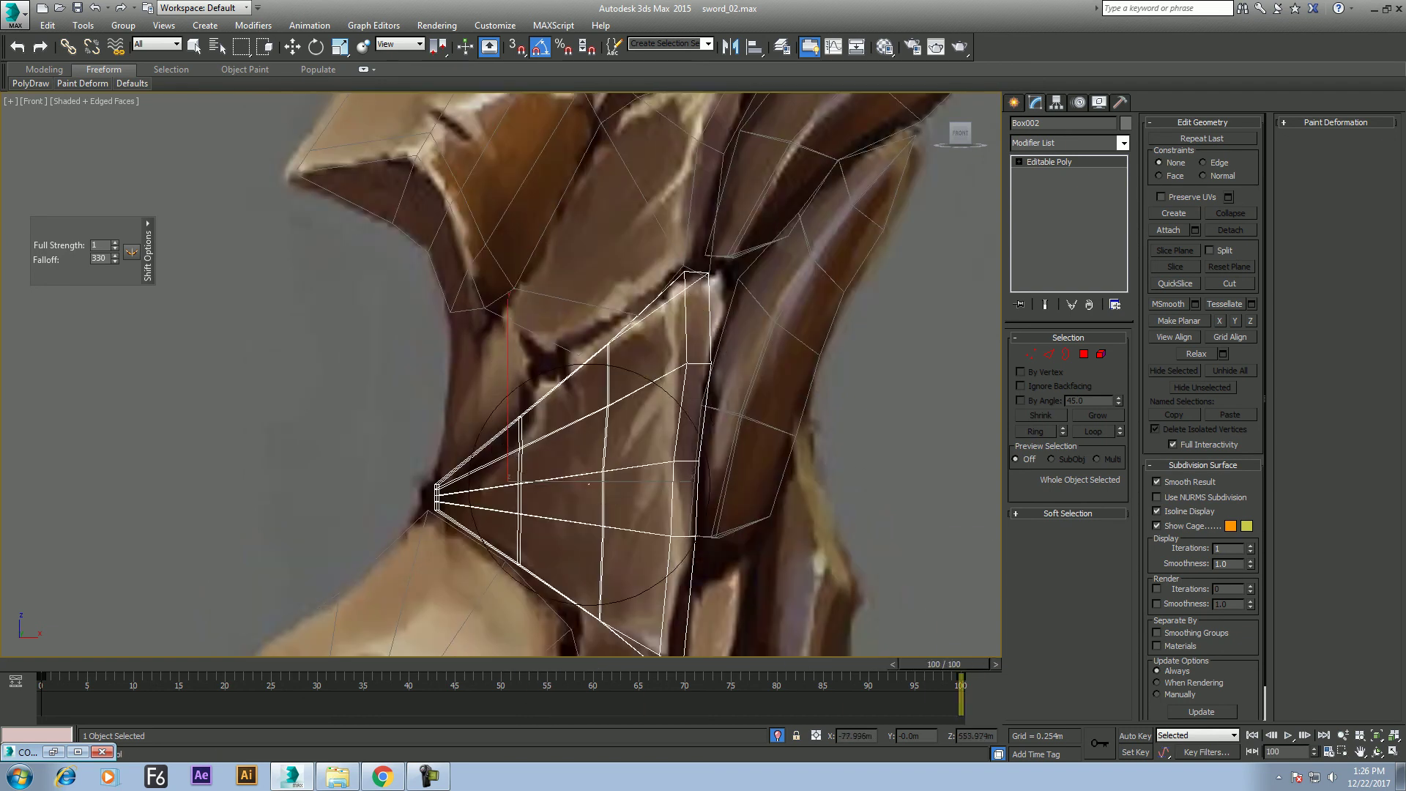
{"action": "left_click_drag", "start_coordinate": [620, 342], "coordinate": [599, 274]}
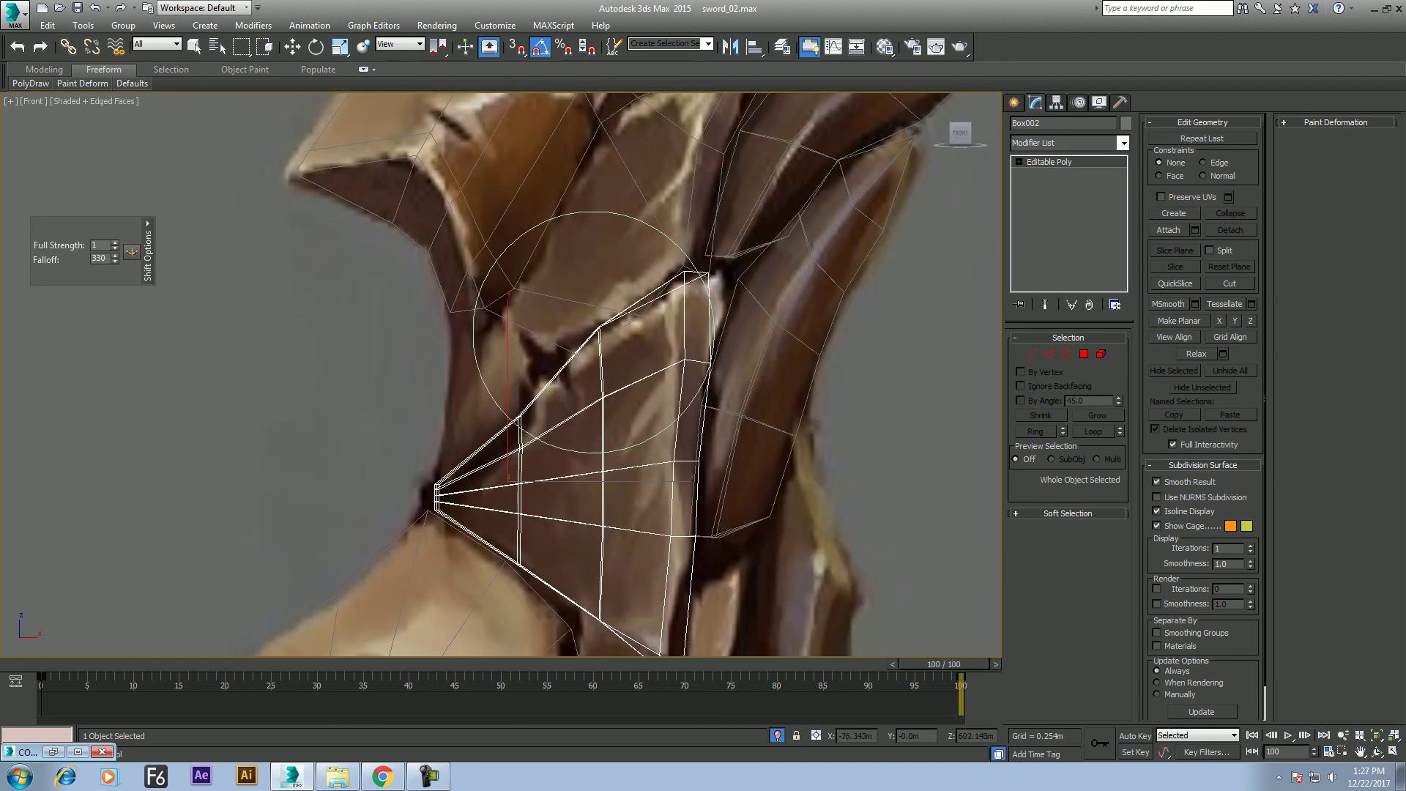
{"action": "left_click_drag", "start_coordinate": [516, 421], "coordinate": [529, 421]}
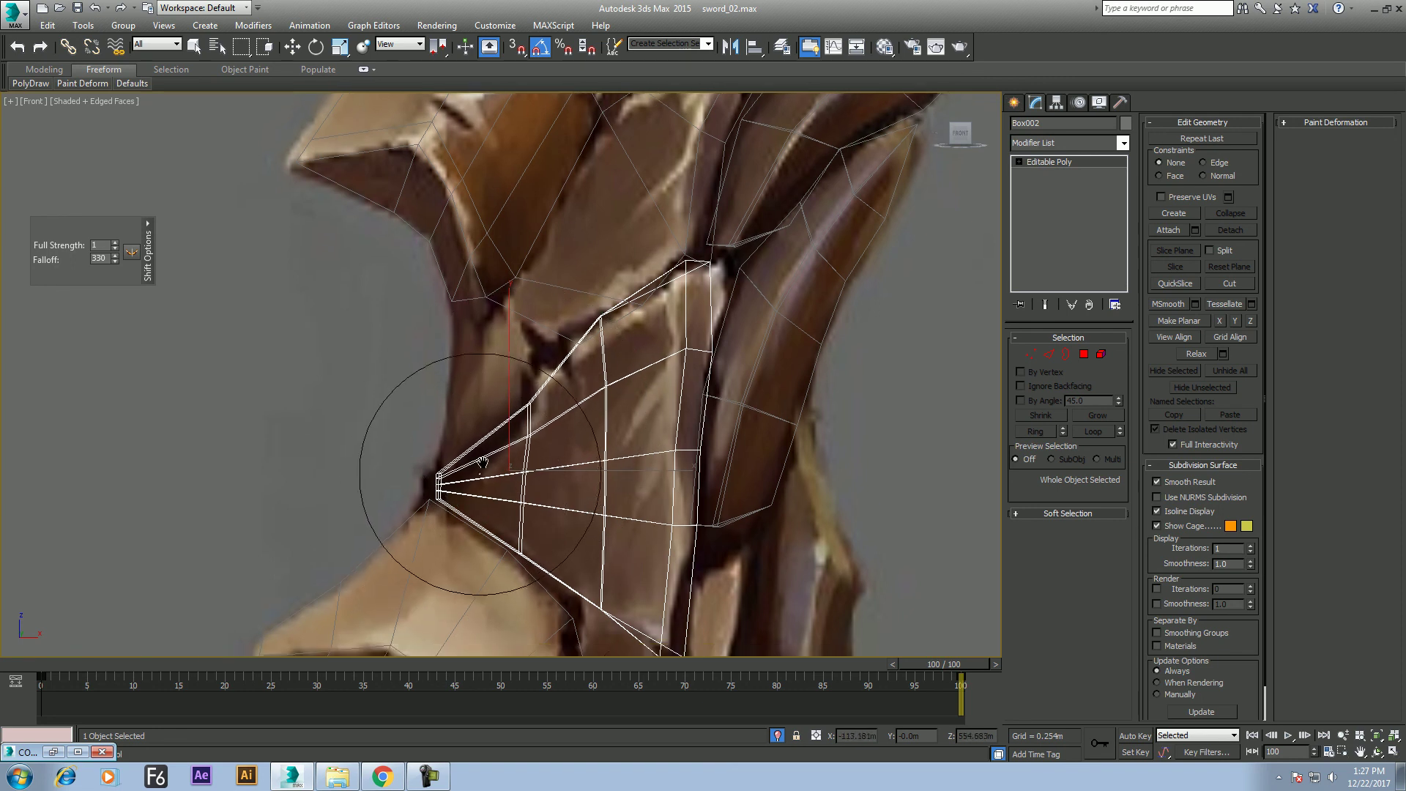
{"action": "middle_click_drag", "start_coordinate": [486, 496], "coordinate": [528, 459]}
{"action": "left_click_drag", "start_coordinate": [529, 459], "coordinate": [595, 515]}
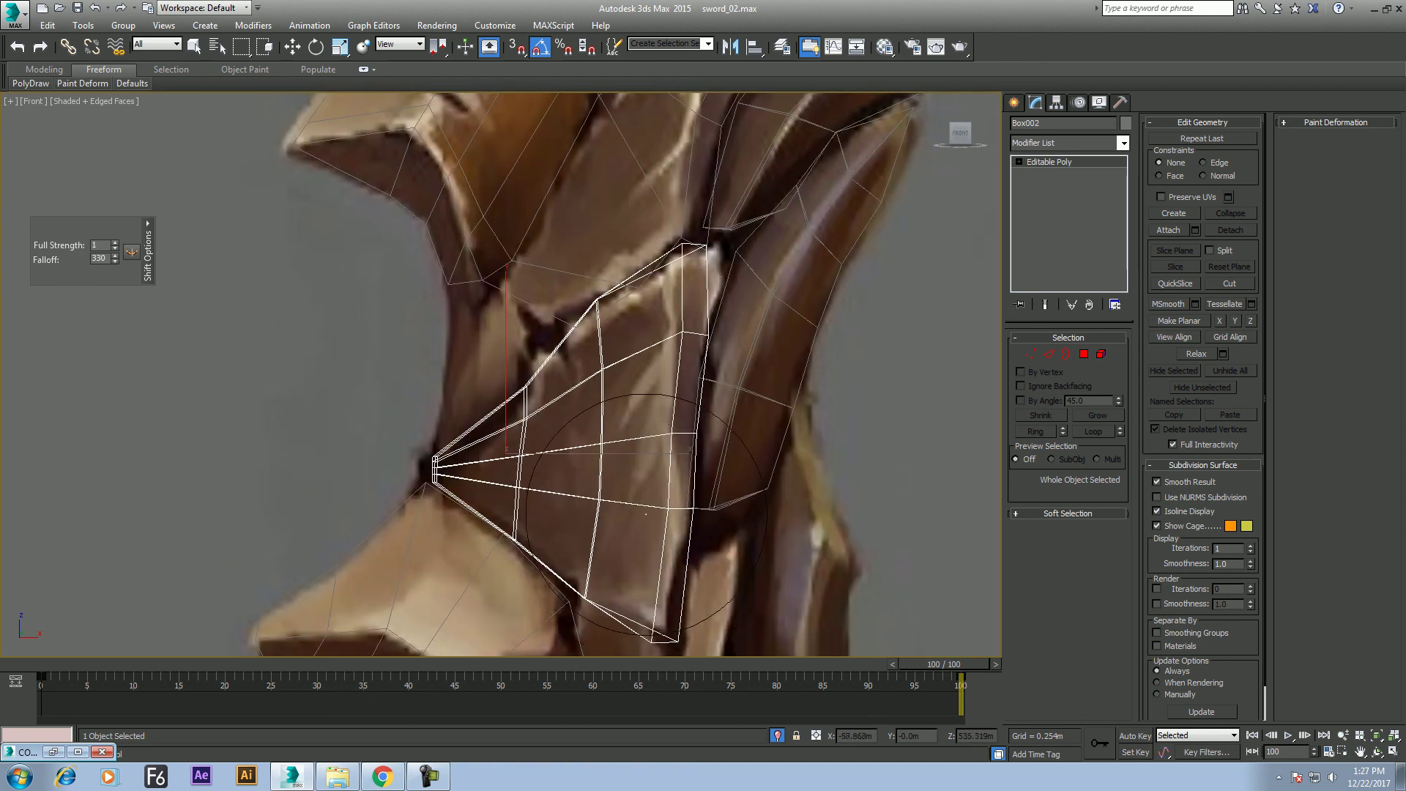
Switch to the Move tool and reframe the view around the guard
{"action": "key", "text": "w"}
{"action": "scroll", "coordinate": [639, 442], "scroll_direction": "down", "scroll_amount": 3}
{"action": "scroll", "coordinate": [638, 442], "scroll_direction": "up", "scroll_amount": 2}
{"action": "mouse_move", "coordinate": [638, 442]}
{"action": "middle_mouse_down"}
{"action": "mouse_move", "coordinate": [437, 423]}
{"action": "mouse_move", "coordinate": [398, 358]}
{"action": "mouse_move", "coordinate": [475, 427]}
{"action": "mouse_move", "coordinate": [465, 579]}
{"action": "middle_mouse_up"}
{"action": "scroll", "coordinate": [438, 423], "scroll_direction": "down", "scroll_amount": 2}
{"action": "scroll", "coordinate": [474, 427], "scroll_direction": "up", "scroll_amount": 3}
{"action": "scroll", "coordinate": [474, 427], "scroll_direction": "up", "scroll_amount": 2}
Select the upper blade piece Plane002 and frame it in the perspective view
{"action": "left_click", "coordinate": [579, 320]}
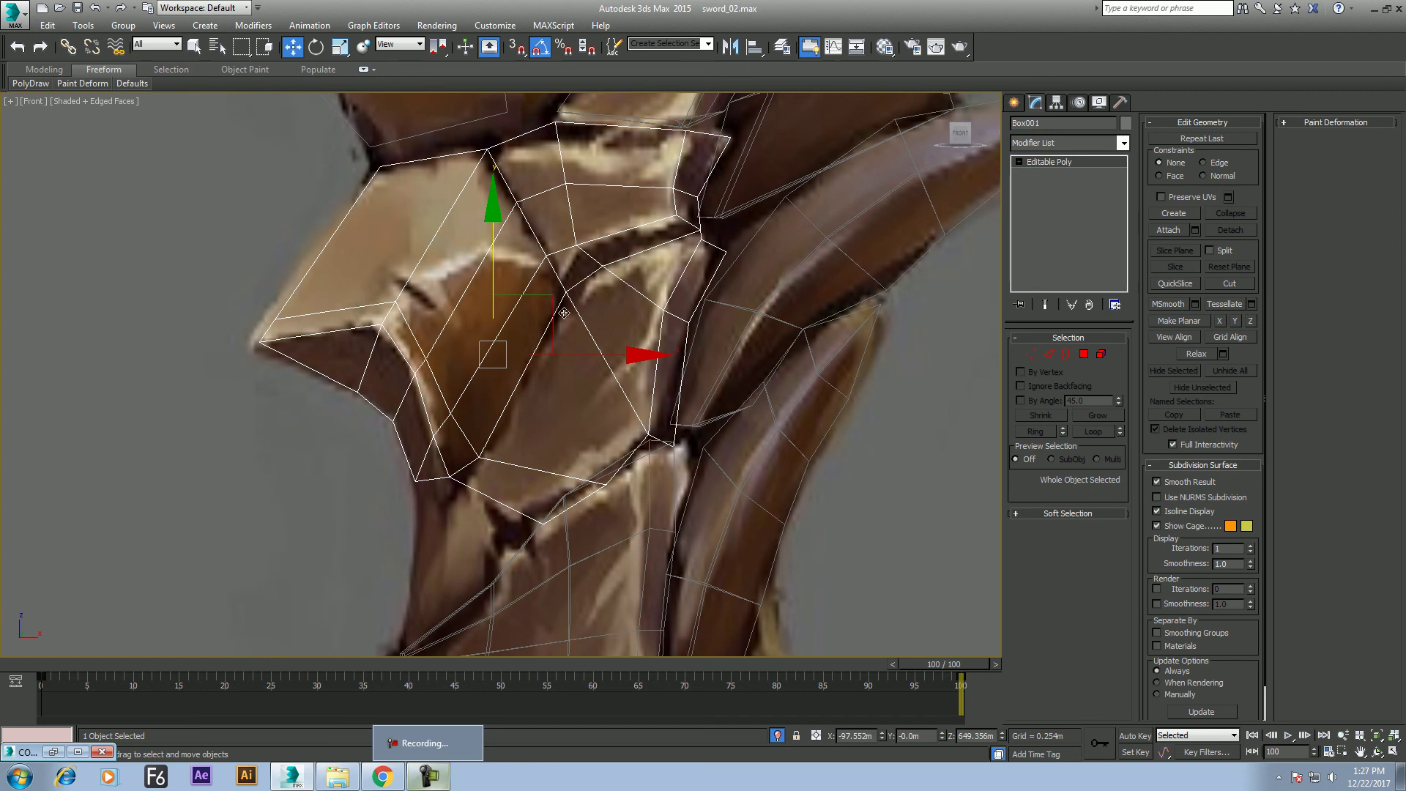
{"action": "middle_click_drag", "start_coordinate": [498, 351], "coordinate": [505, 454]}
{"action": "scroll", "coordinate": [559, 523], "scroll_direction": "down", "scroll_amount": 2}
{"action": "scroll", "coordinate": [559, 523], "scroll_direction": "down", "scroll_amount": 2}
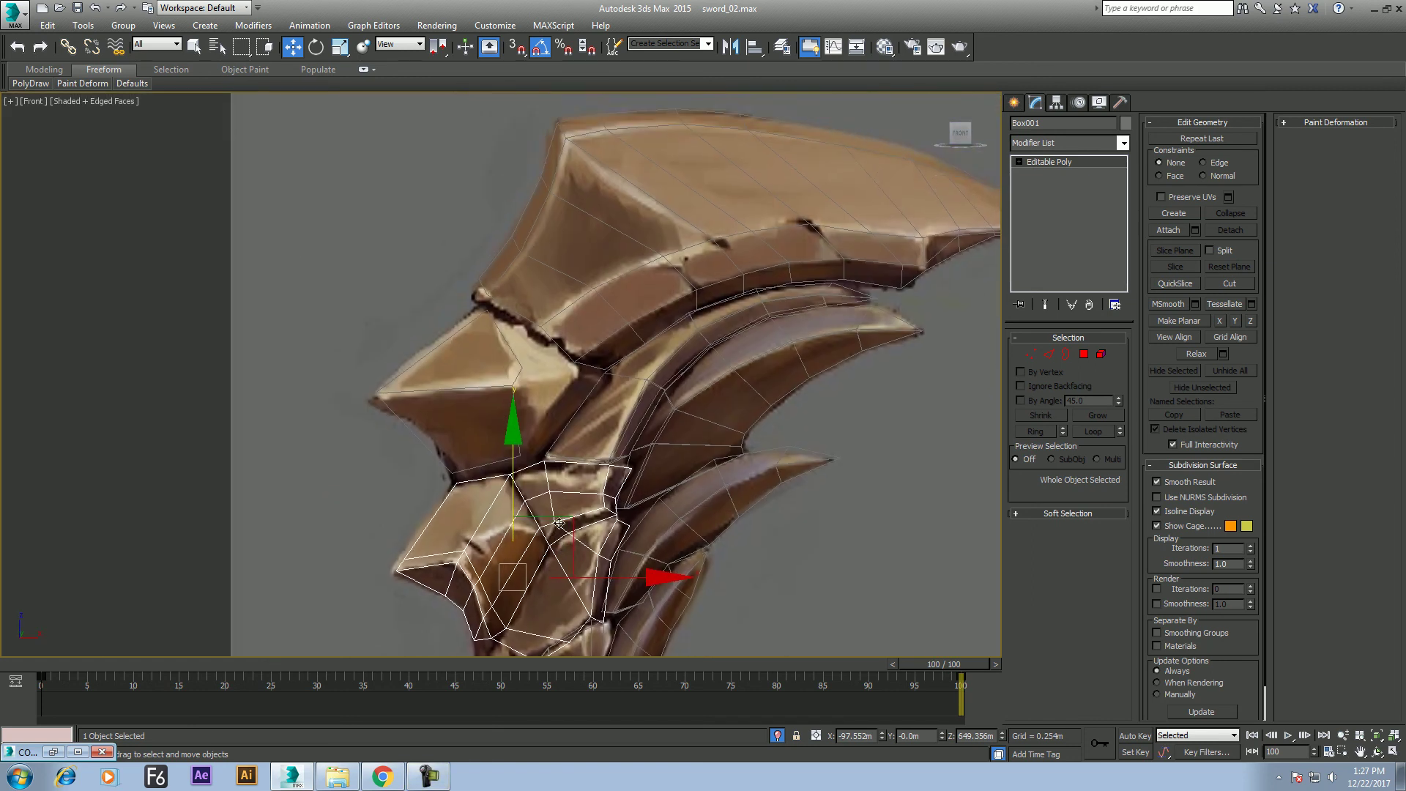
{"action": "left_click", "coordinate": [475, 381]}
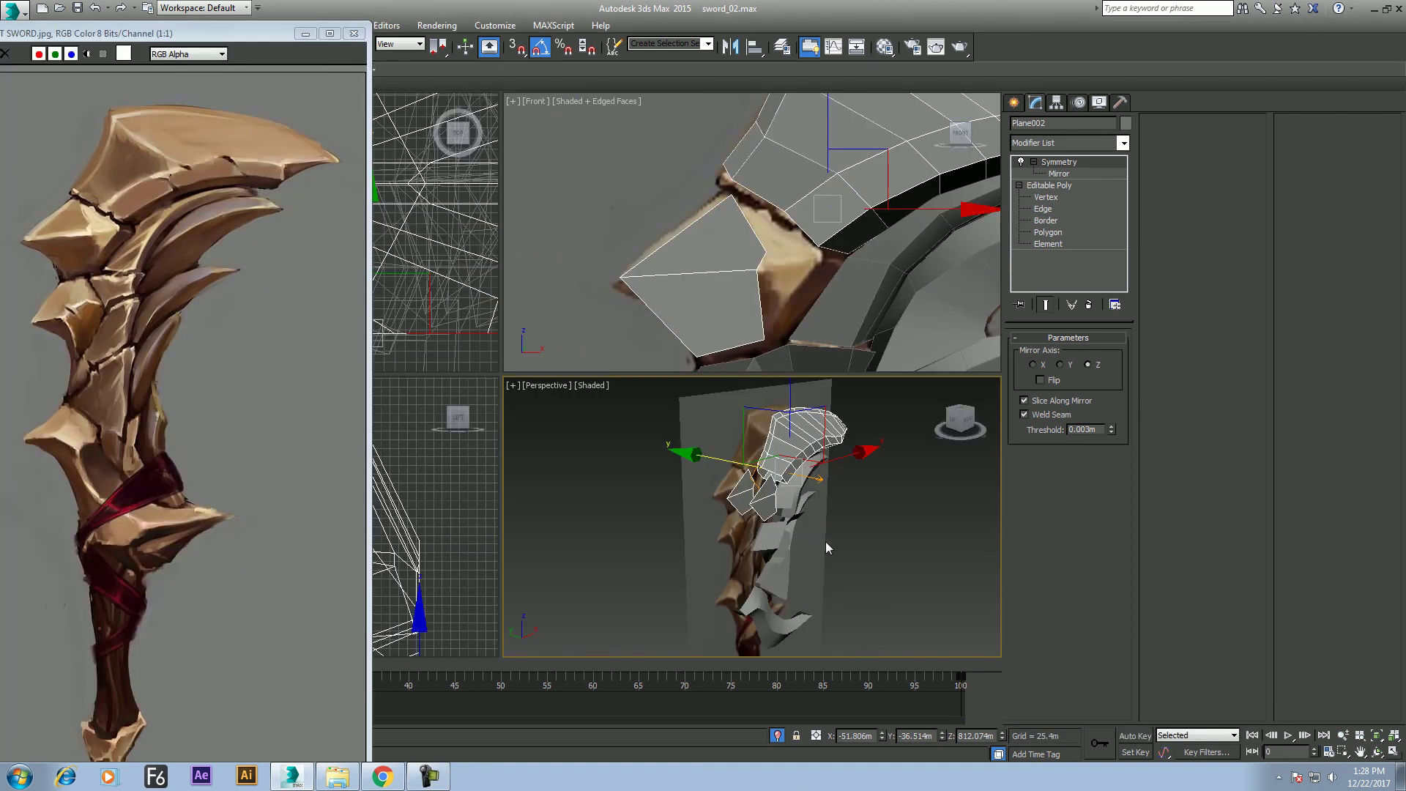
{"action": "scroll", "coordinate": [825, 541], "scroll_direction": "up", "scroll_amount": 5}
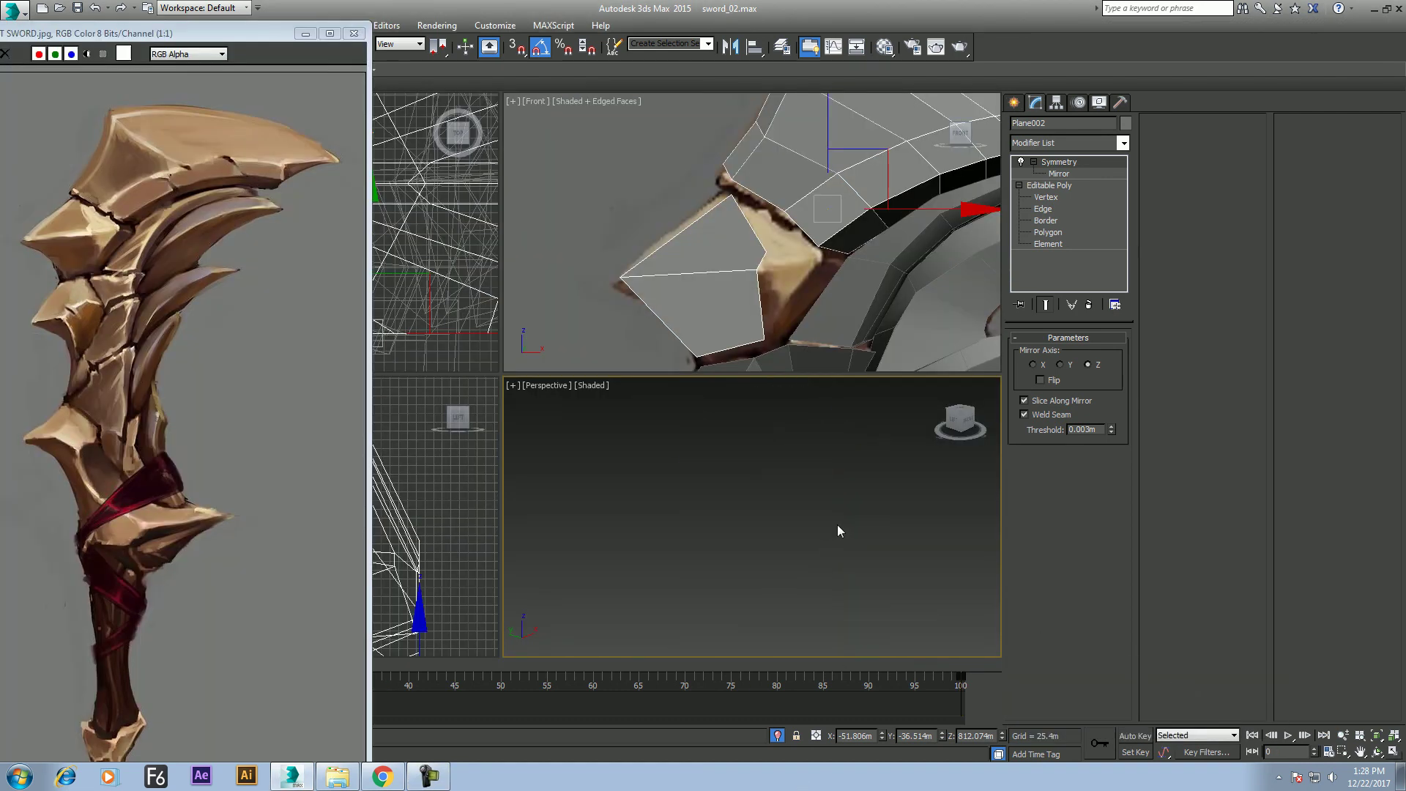
{"action": "key", "text": "shift+z"}
{"action": "scroll", "coordinate": [824, 529], "scroll_direction": "up", "scroll_amount": 5}
{"action": "middle_click_drag", "start_coordinate": [824, 529], "coordinate": [839, 582]}
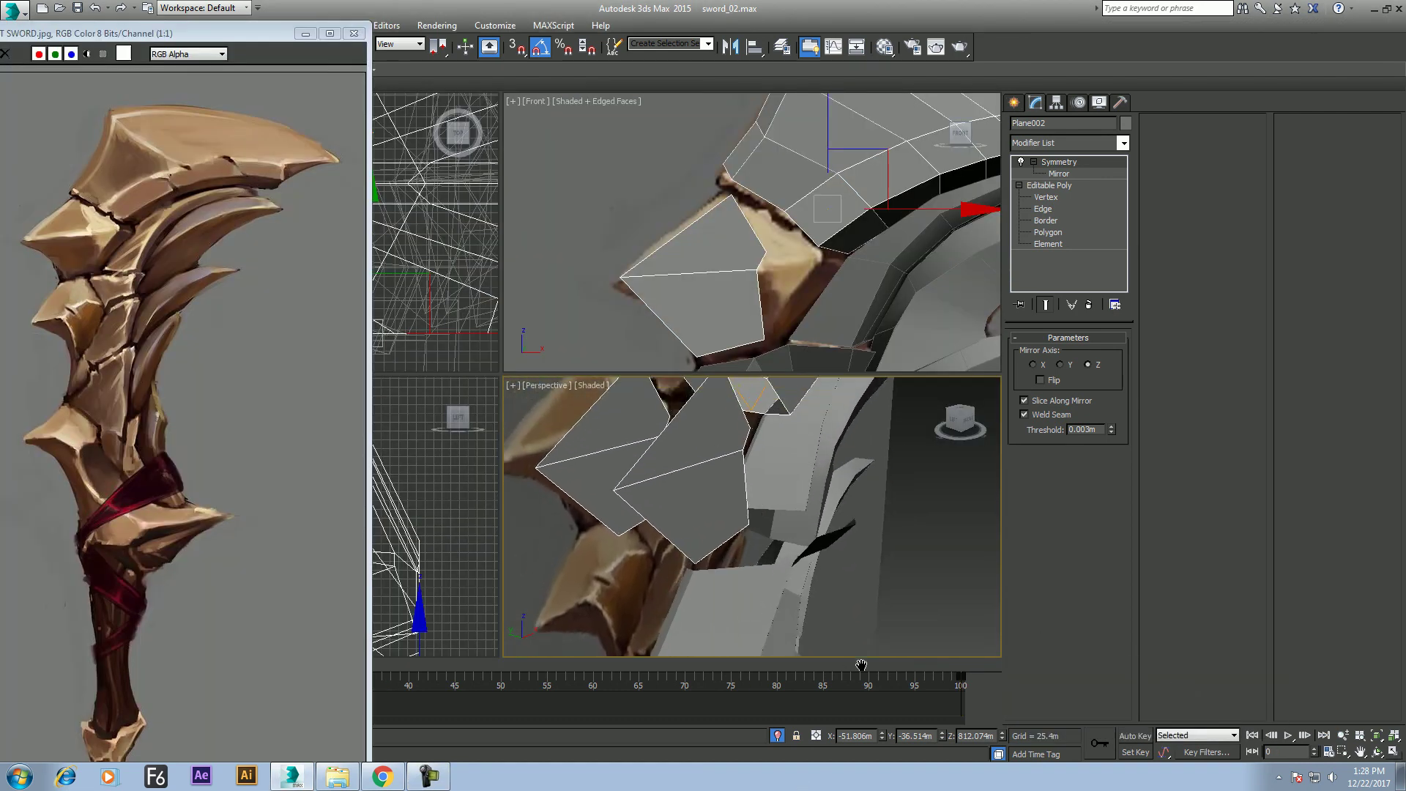
At Edge level, try sliding the spike's upper-left edge in depth, then undo it
{"action": "left_click", "coordinate": [1043, 209]}
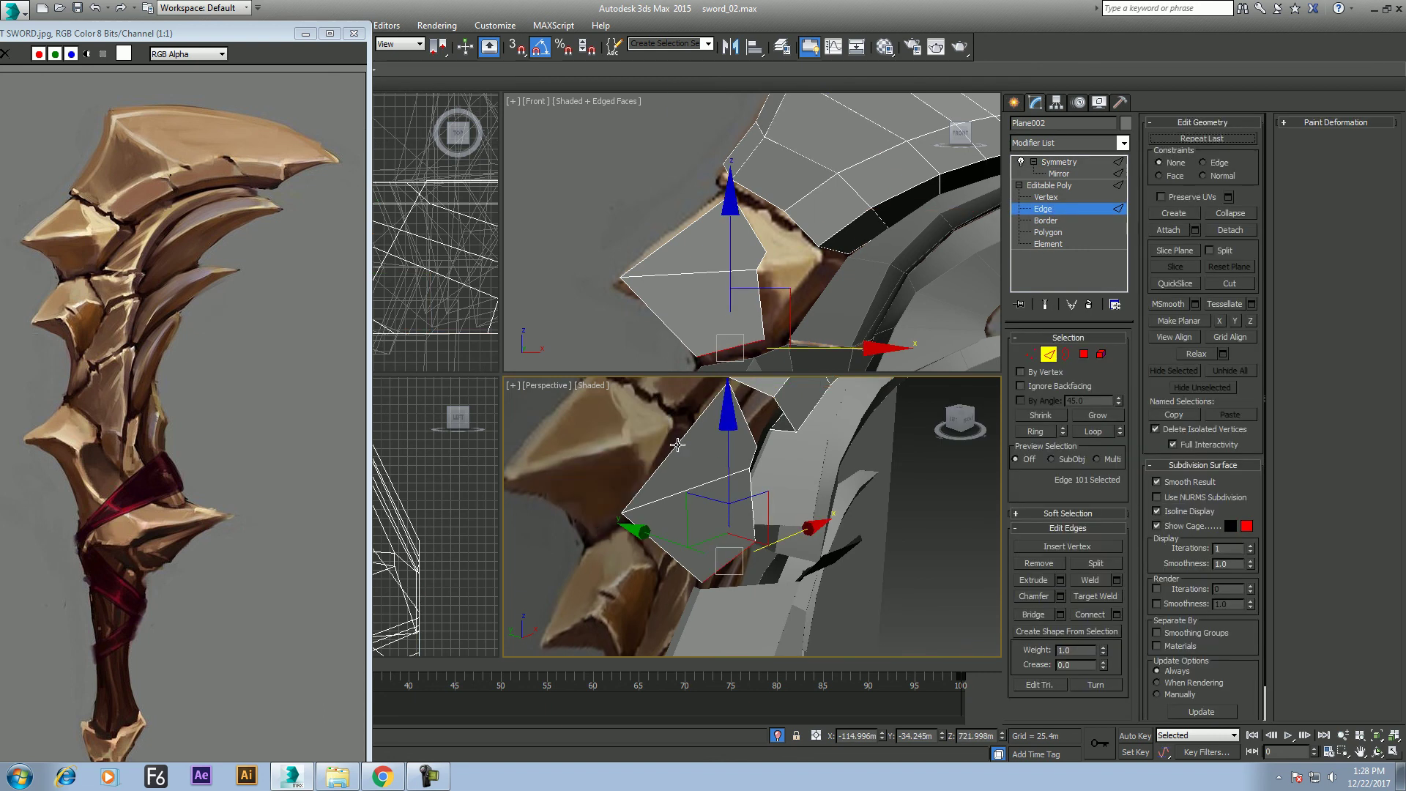
{"action": "left_click", "coordinate": [677, 444]}
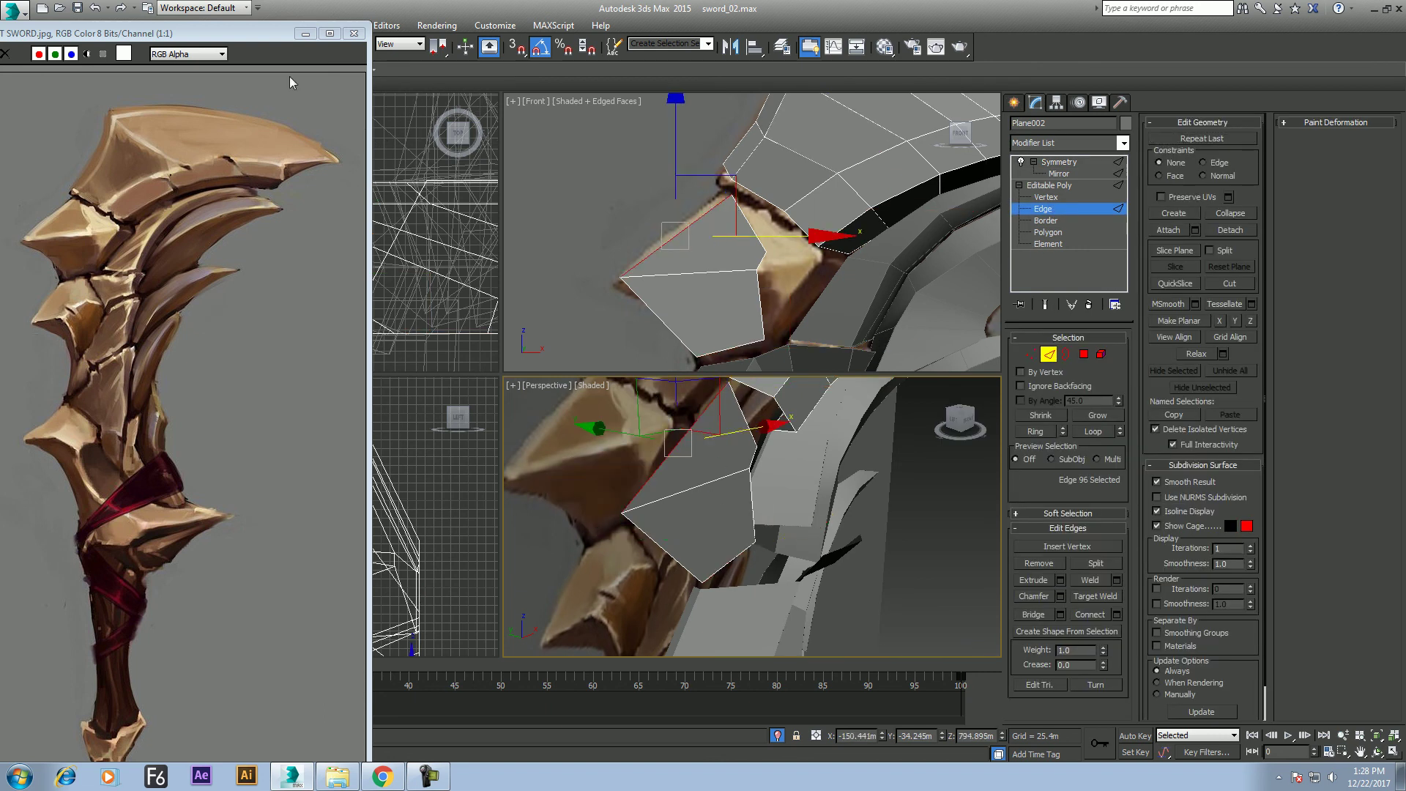
{"action": "left_click_drag", "start_coordinate": [229, 32], "coordinate": [284, 393]}
{"action": "middle_click_drag", "start_coordinate": [259, 211], "coordinate": [304, 263]}
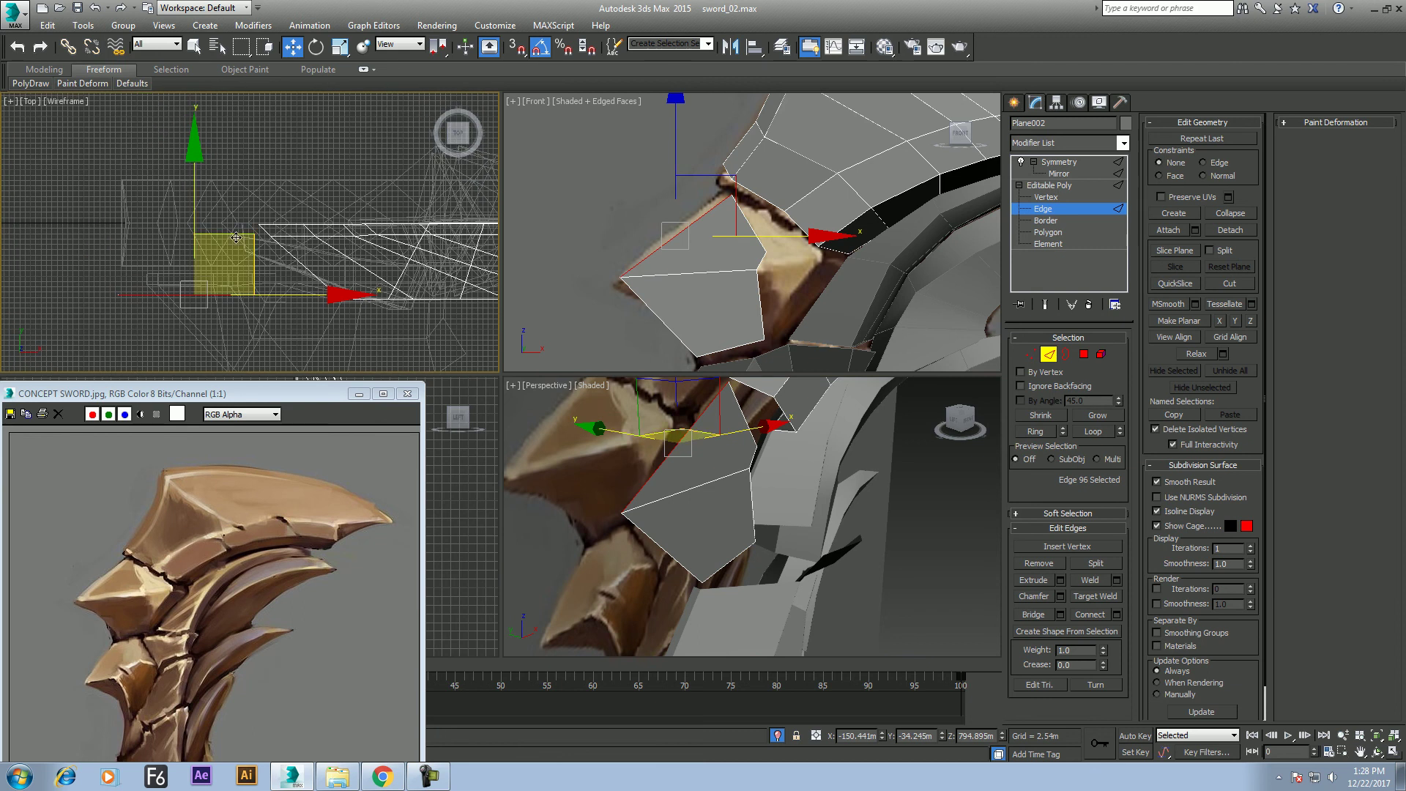
{"action": "left_click_drag", "start_coordinate": [197, 150], "coordinate": [197, 144]}
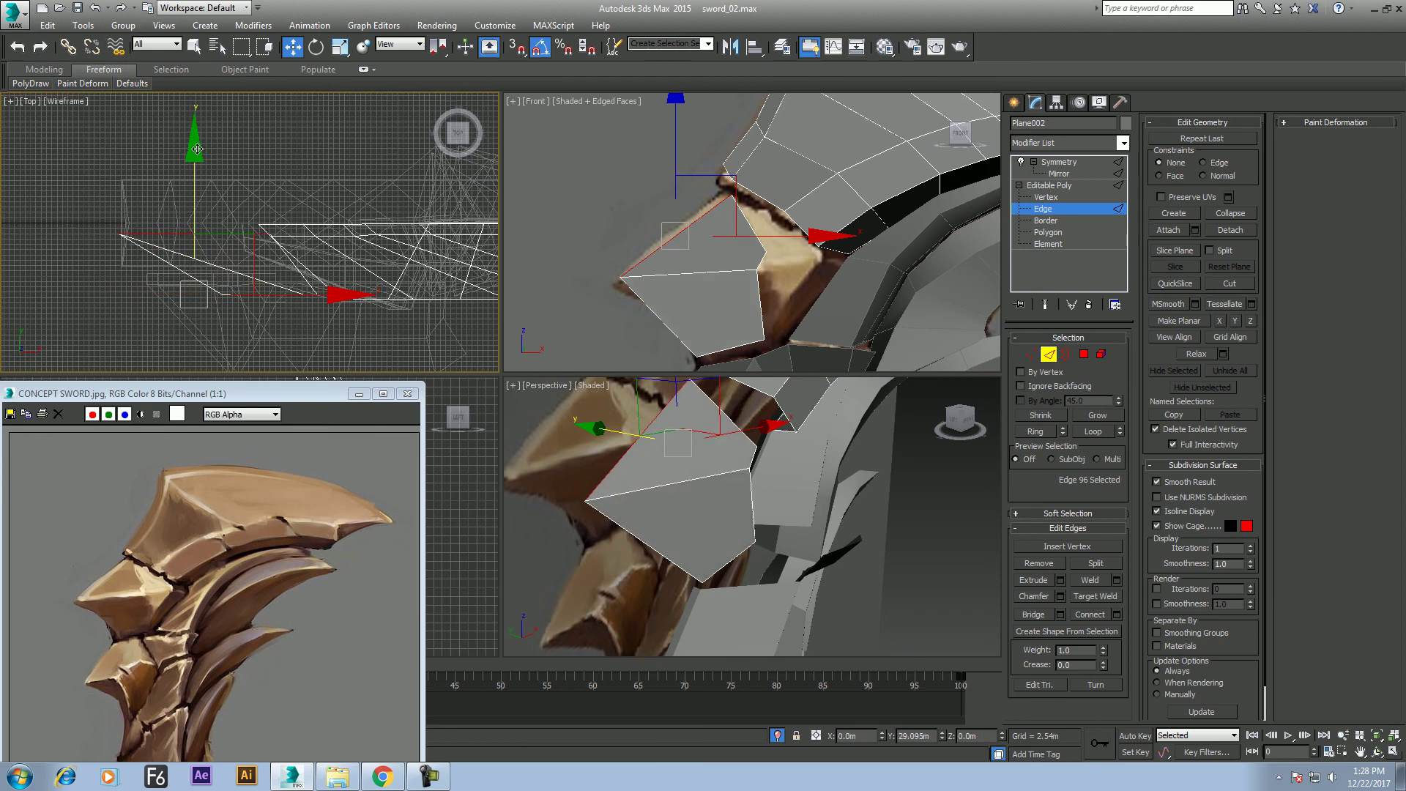
{"action": "key", "text": "ctrl+z"}
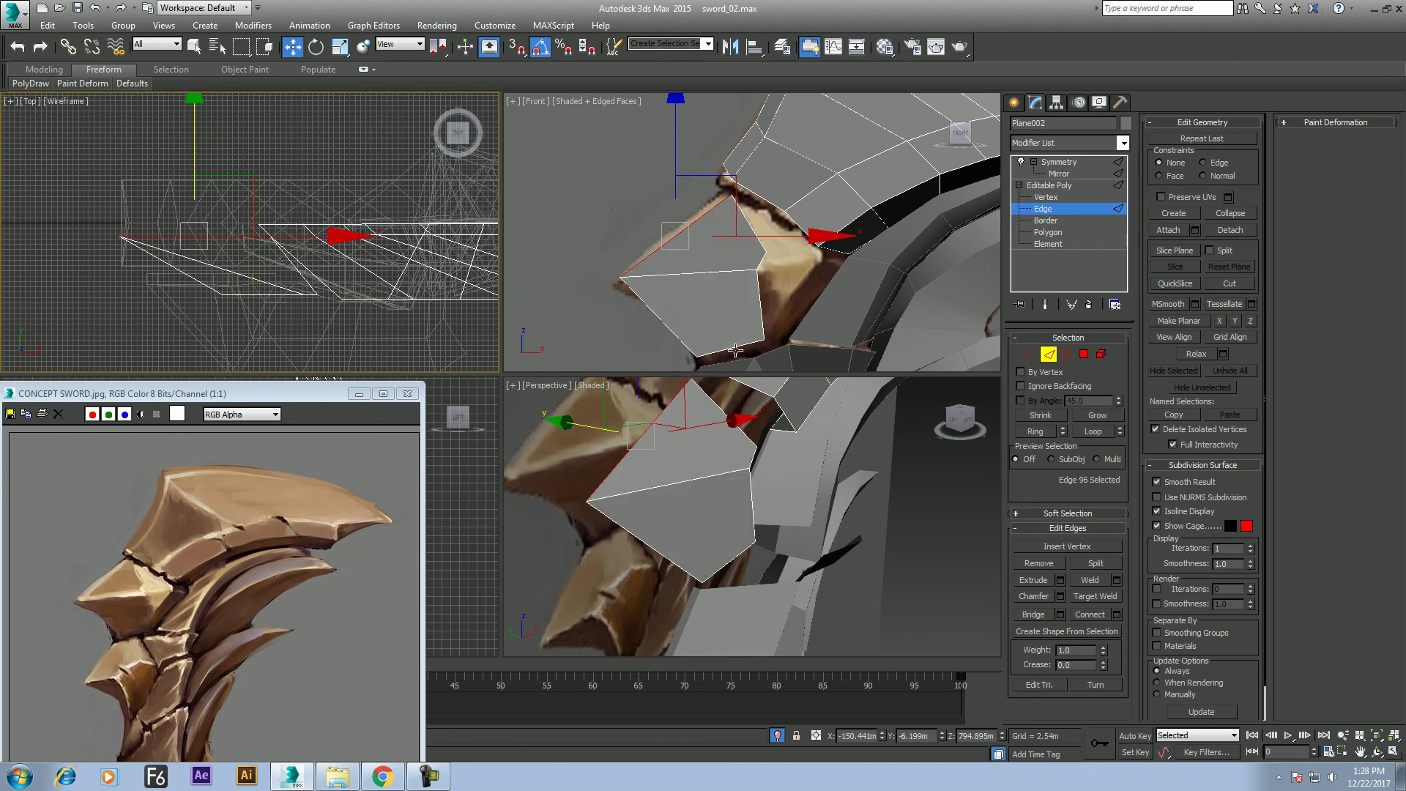
Pull the spike's tip edge (Edge 101) outward along Y in the Top view
{"action": "left_click", "coordinate": [735, 351]}
{"action": "middle_click_drag", "start_coordinate": [253, 278], "coordinate": [275, 248]}
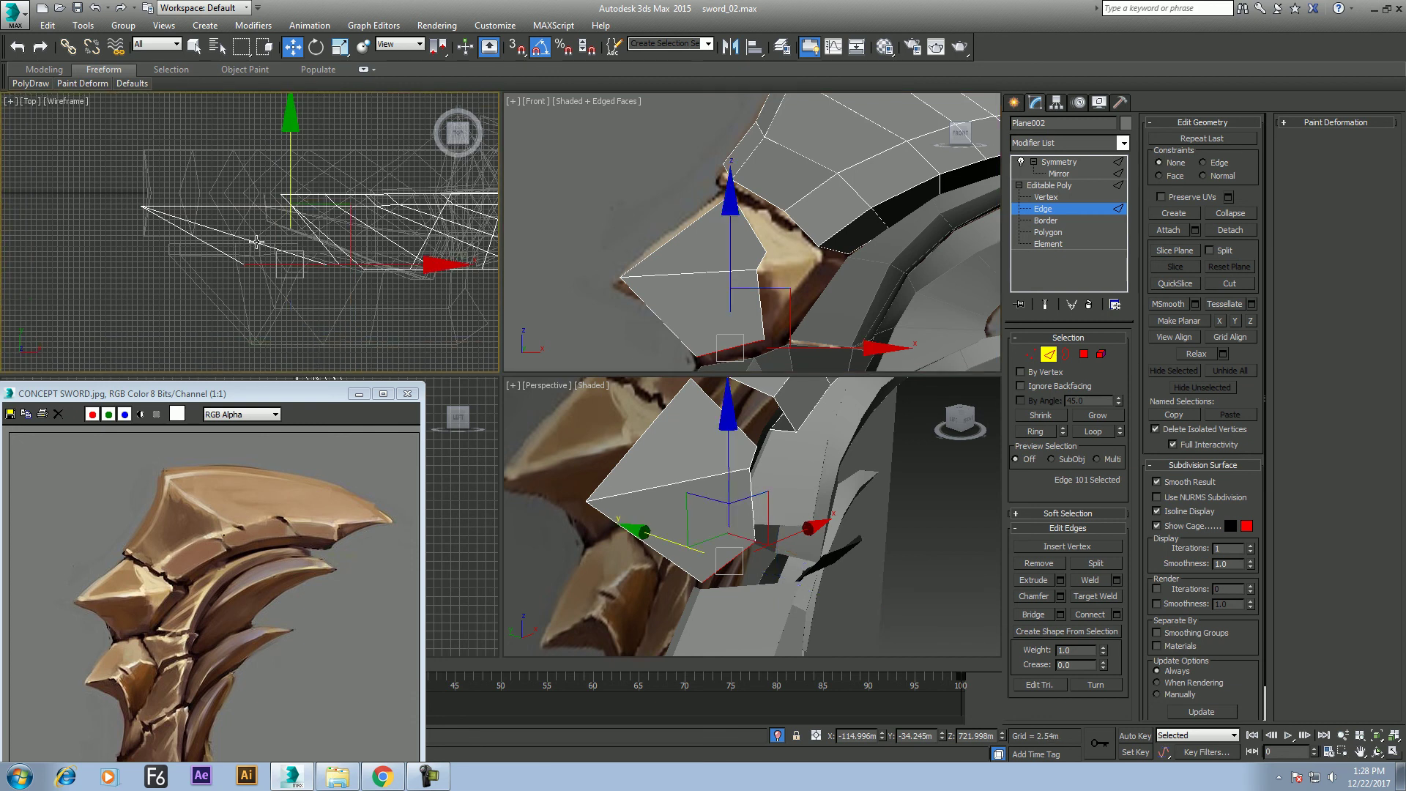
{"action": "left_click_drag", "start_coordinate": [291, 140], "coordinate": [291, 118]}
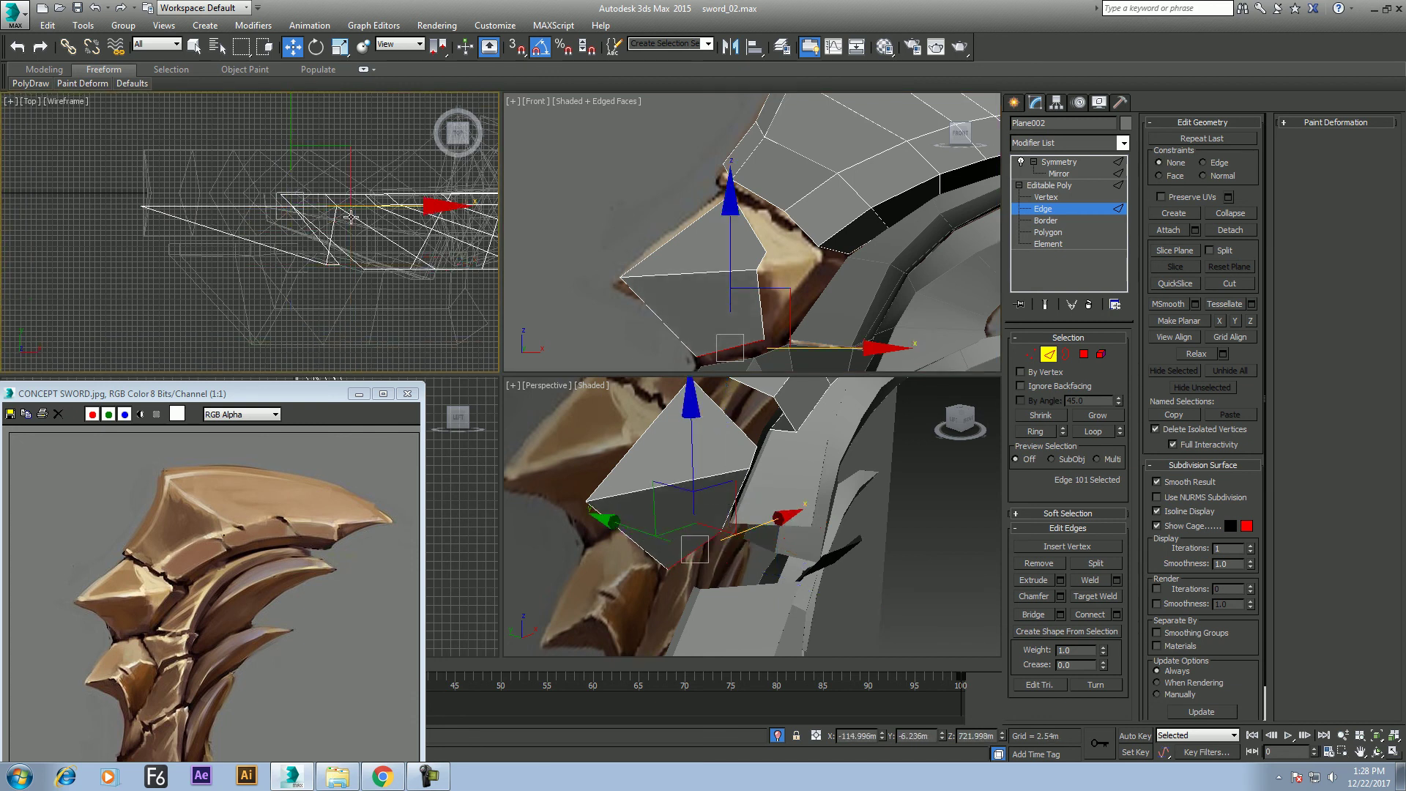
{"action": "middle_click", "coordinate": [752, 242]}
{"action": "mouse_move", "coordinate": [753, 243]}
{"action": "middle_mouse_down"}
{"action": "mouse_move", "coordinate": [737, 188]}
{"action": "mouse_move", "coordinate": [761, 279]}
{"action": "middle_mouse_up"}
{"action": "middle_click_drag", "start_coordinate": [784, 519], "coordinate": [832, 524], "text": "alt"}
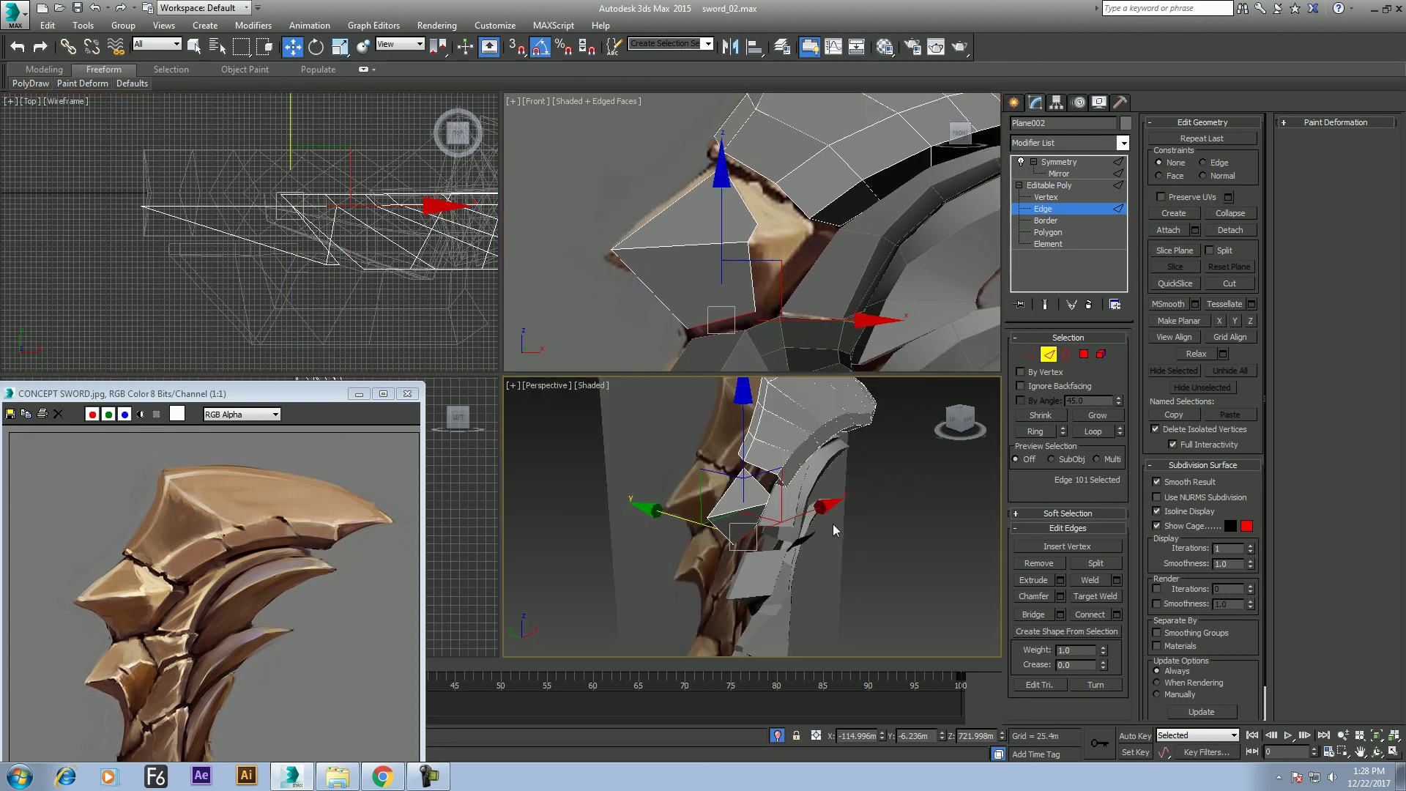
{"action": "mouse_move", "coordinate": [757, 241]}
{"action": "middle_mouse_down"}
{"action": "mouse_move", "coordinate": [746, 331]}
{"action": "mouse_move", "coordinate": [750, 251]}
{"action": "middle_mouse_up"}
{"action": "scroll", "coordinate": [731, 228], "scroll_direction": "up", "scroll_amount": 2}
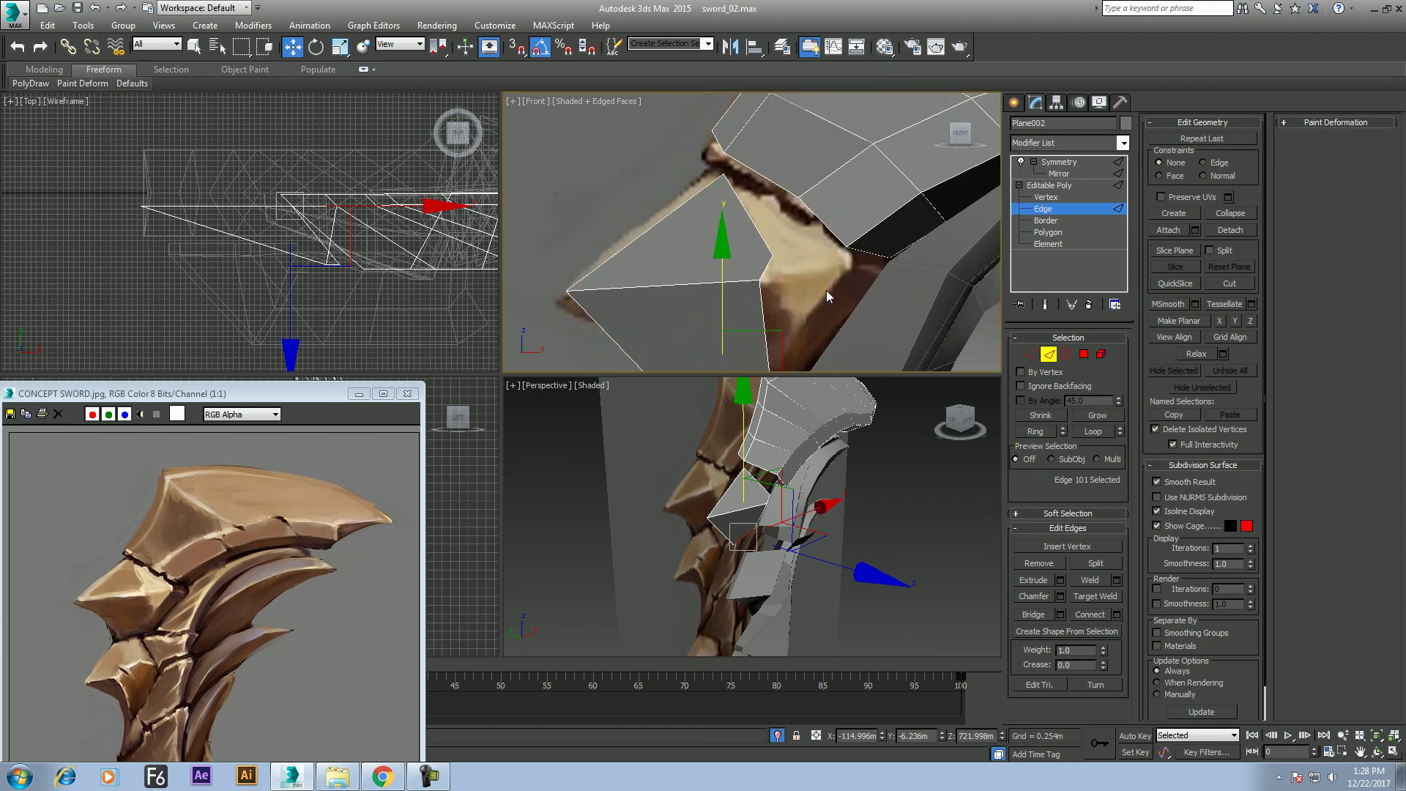
{"action": "left_click_drag", "start_coordinate": [499, 662], "coordinate": [870, 659]}
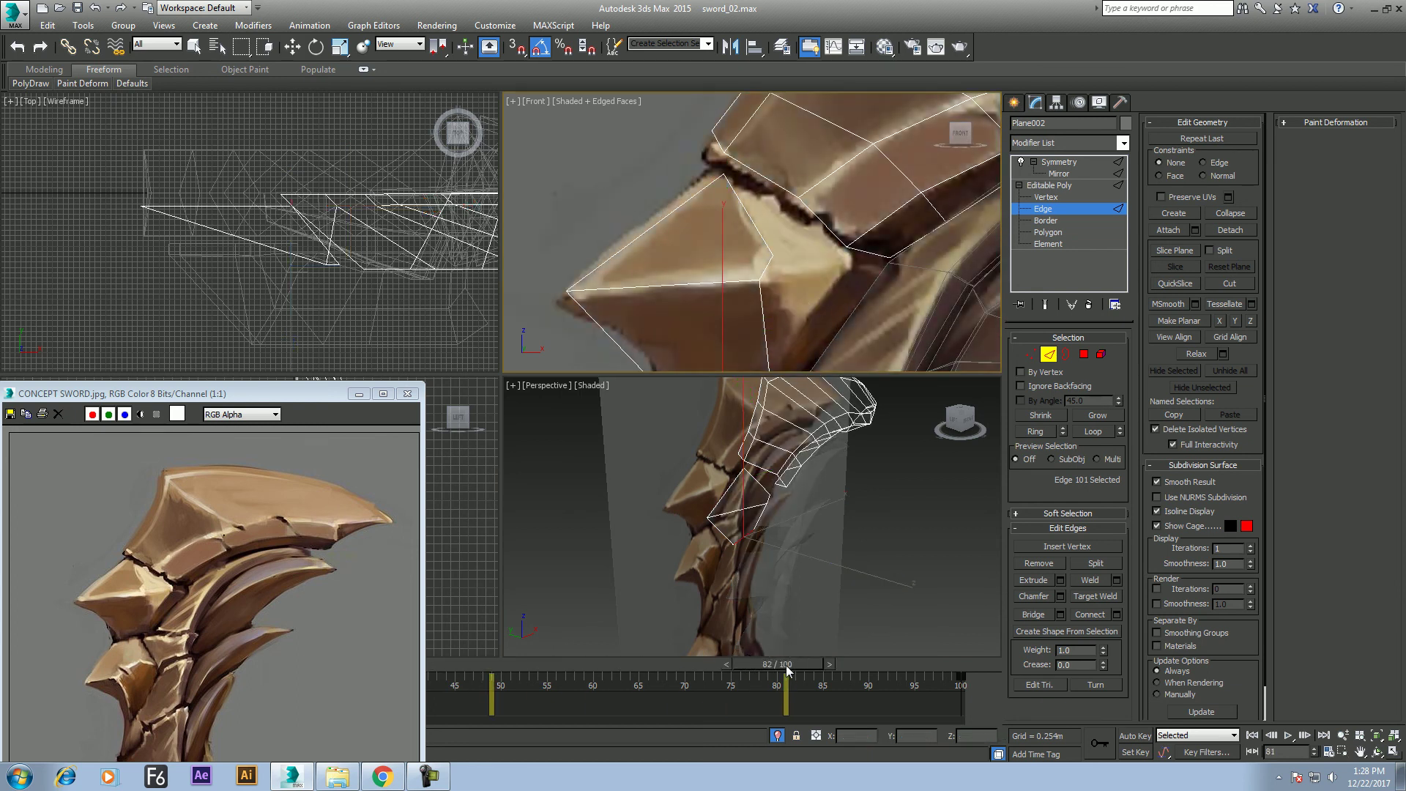
{"action": "scroll", "coordinate": [779, 251], "scroll_direction": "up", "scroll_amount": 3}
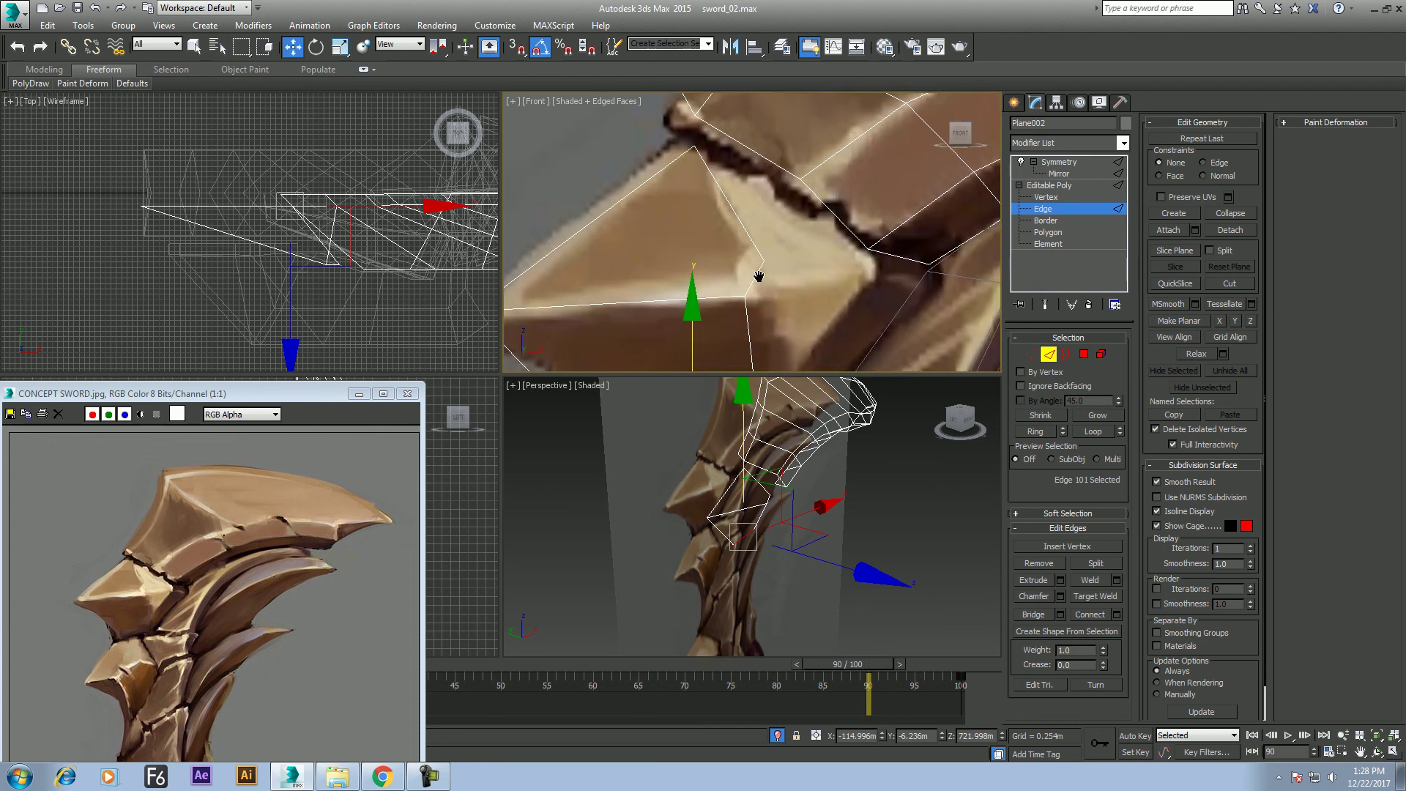
At Vertex level, move the spike's inner-corner vertex 56 left to match the painting
{"action": "key", "text": "1"}
{"action": "left_click", "coordinate": [763, 246]}
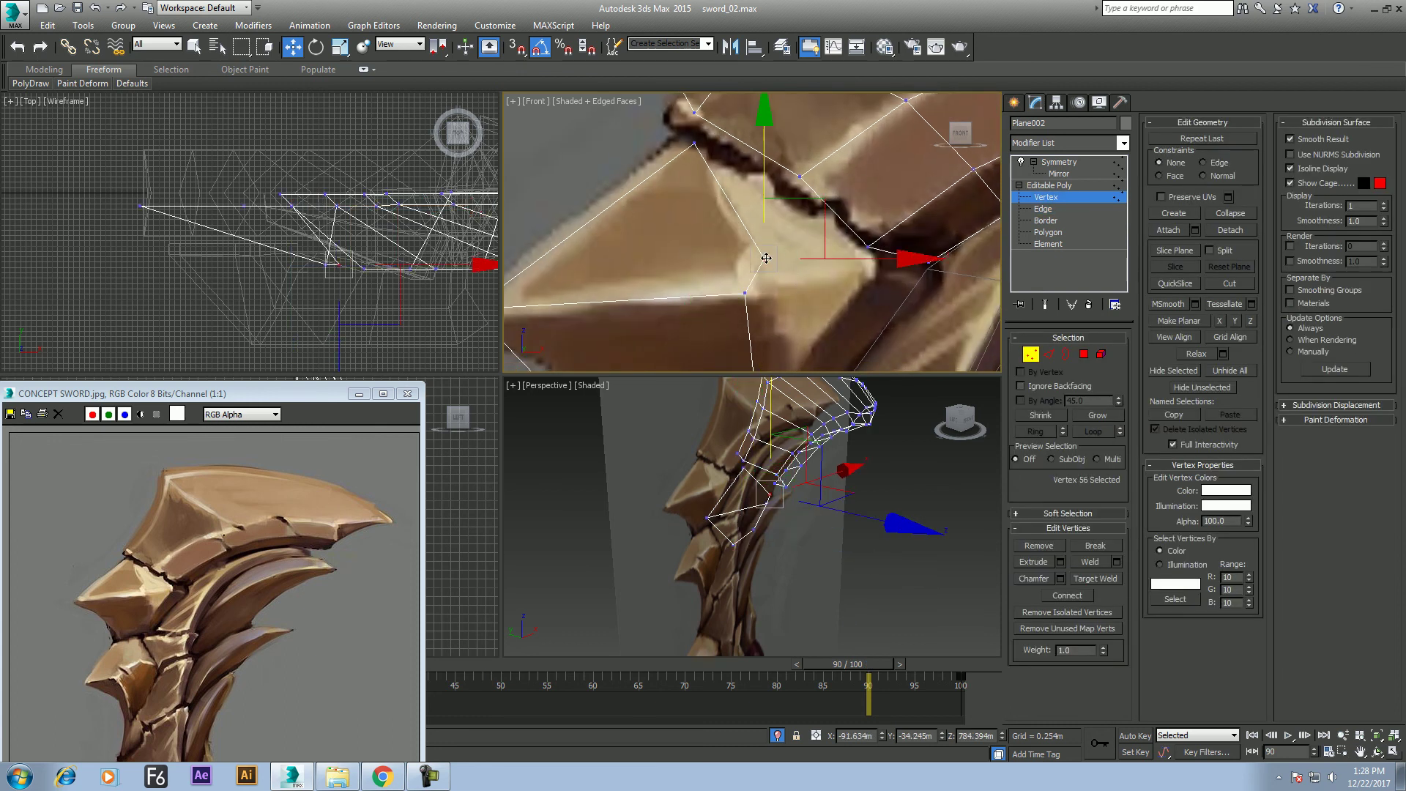
{"action": "left_click_drag", "start_coordinate": [813, 215], "coordinate": [792, 214]}
{"action": "mouse_move", "coordinate": [765, 303]}
{"action": "middle_mouse_down"}
{"action": "mouse_move", "coordinate": [739, 251]}
{"action": "mouse_move", "coordinate": [645, 307]}
{"action": "middle_mouse_up"}
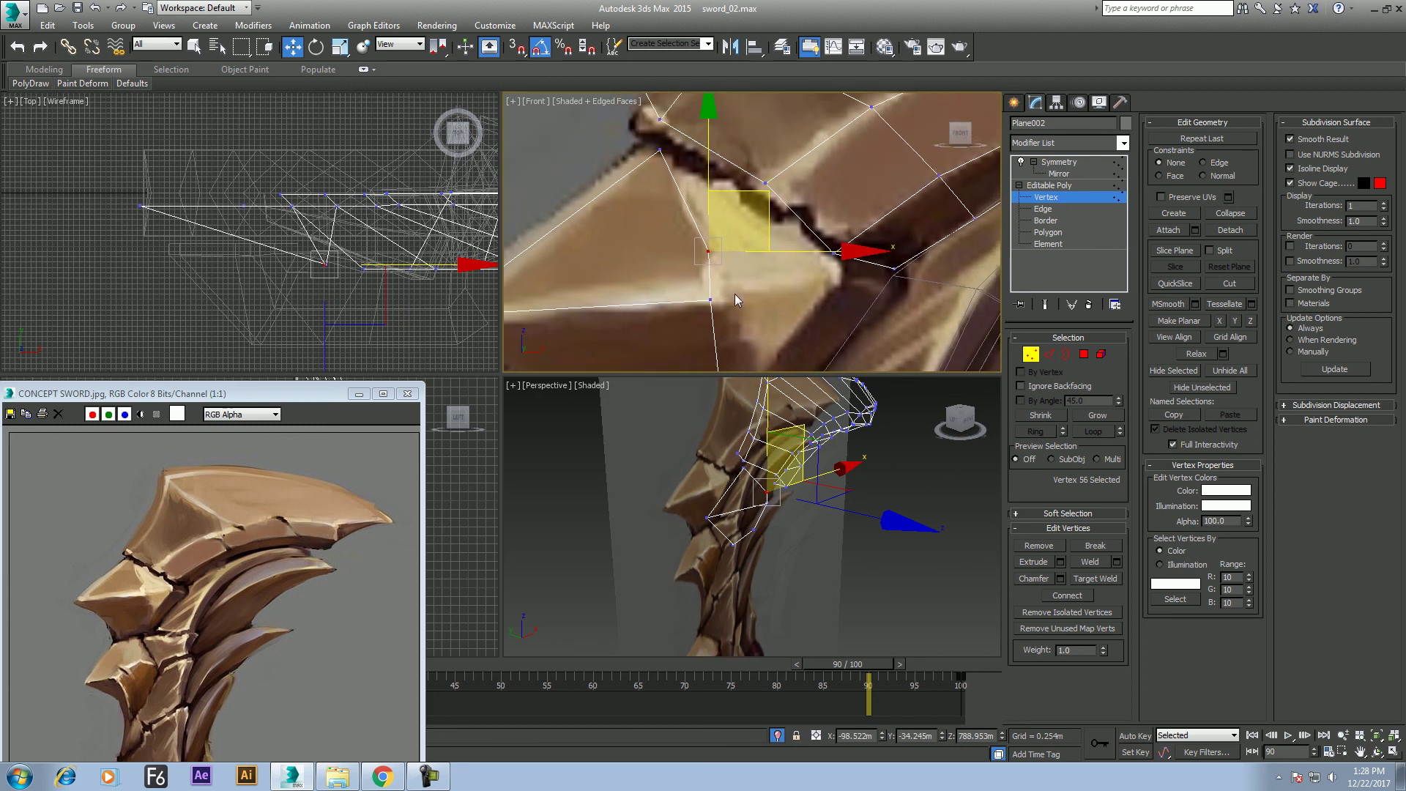
Select edge 98 and try extruding it into new geometry, then undo the extrusion
{"action": "left_click", "coordinate": [1049, 354]}
{"action": "left_click", "coordinate": [689, 207]}
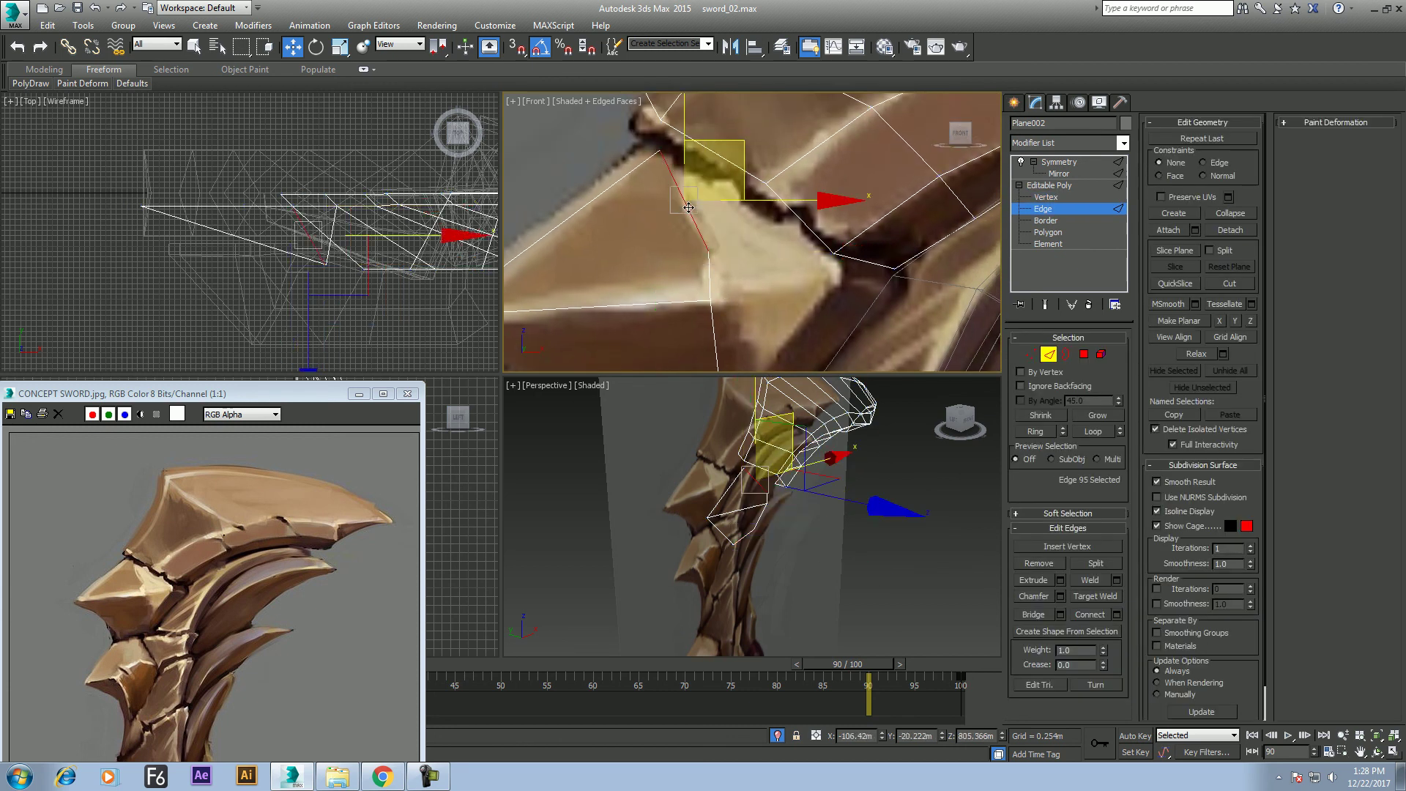
{"action": "left_click", "coordinate": [709, 285], "text": "ctrl"}
{"action": "middle_click_drag", "start_coordinate": [763, 322], "coordinate": [742, 249]}
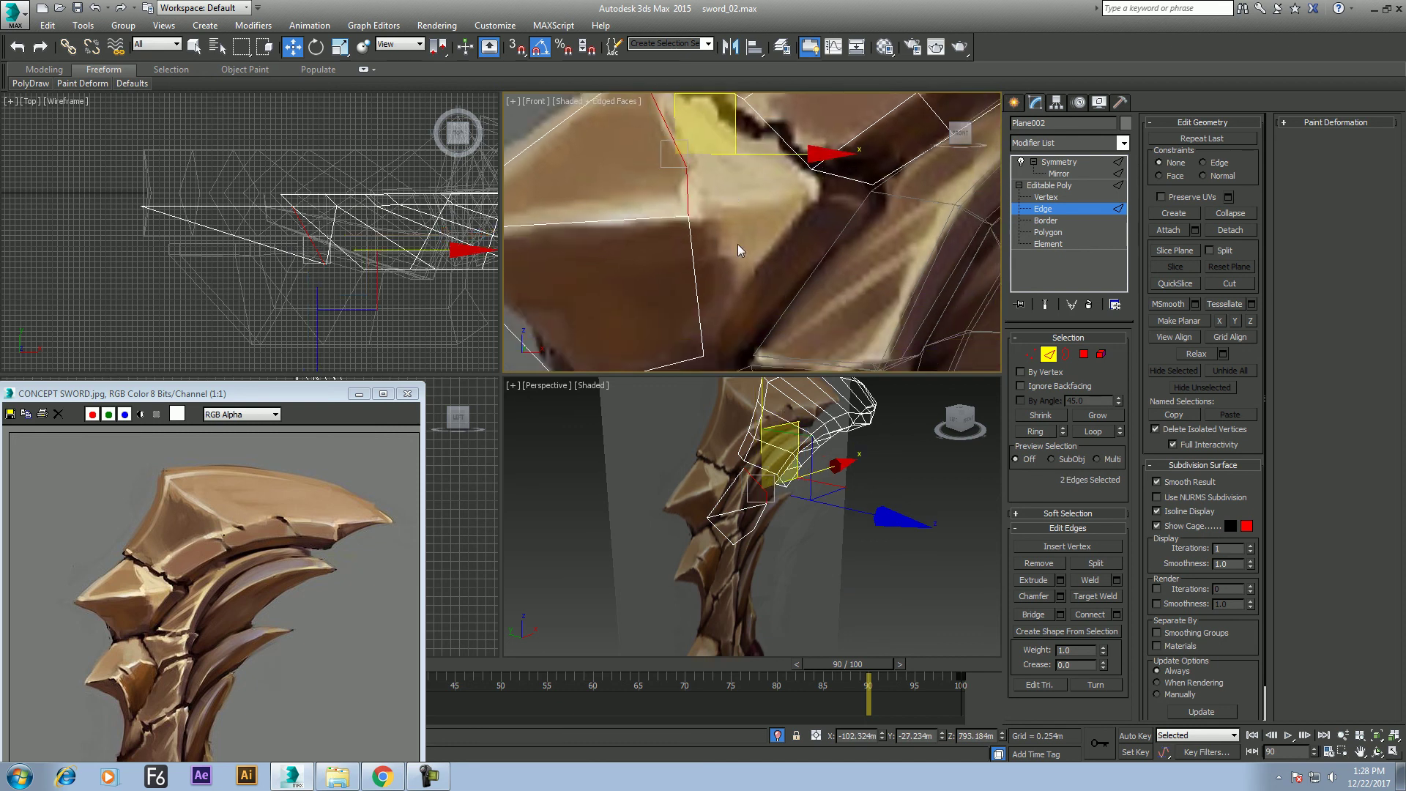
{"action": "left_click", "coordinate": [691, 195]}
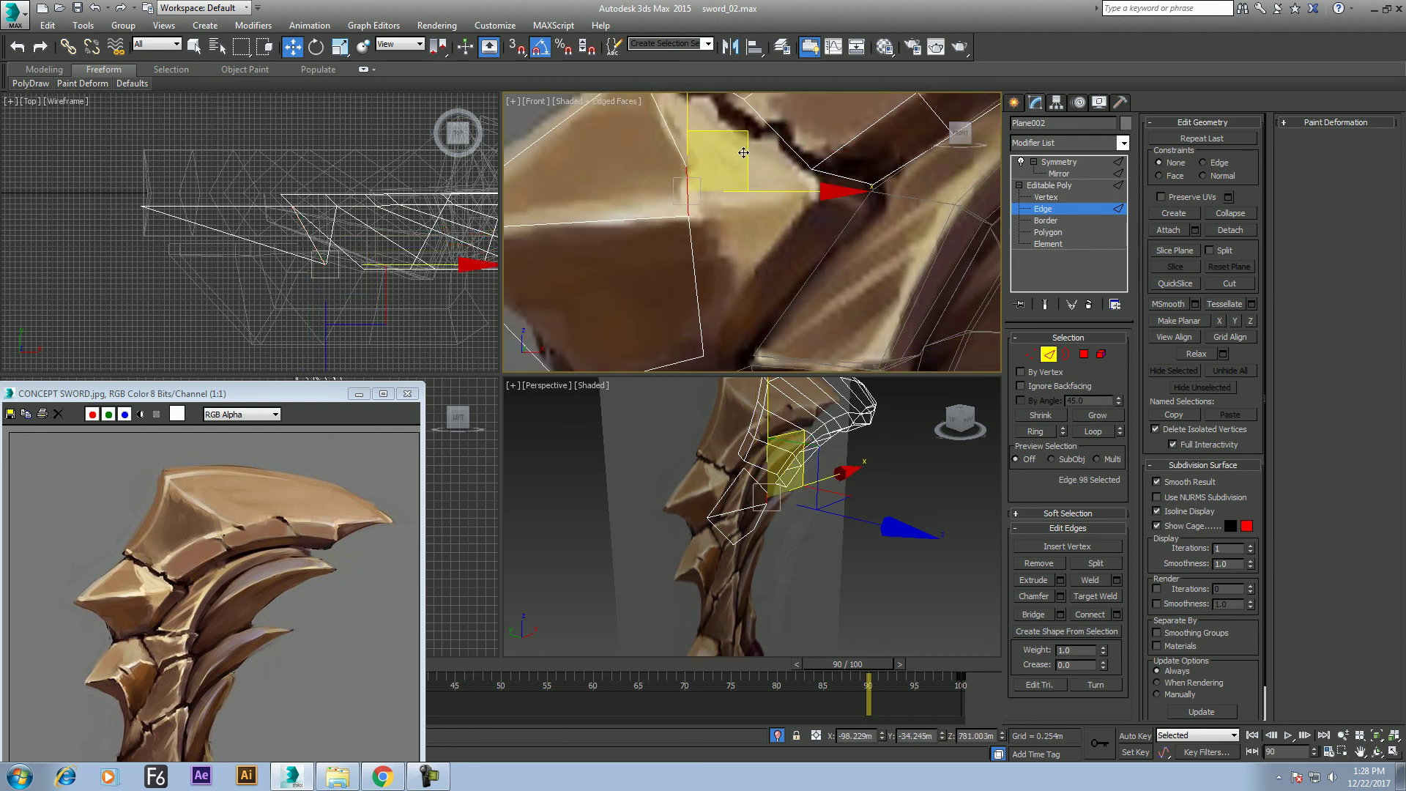
{"action": "left_click", "coordinate": [692, 194], "text": "alt"}
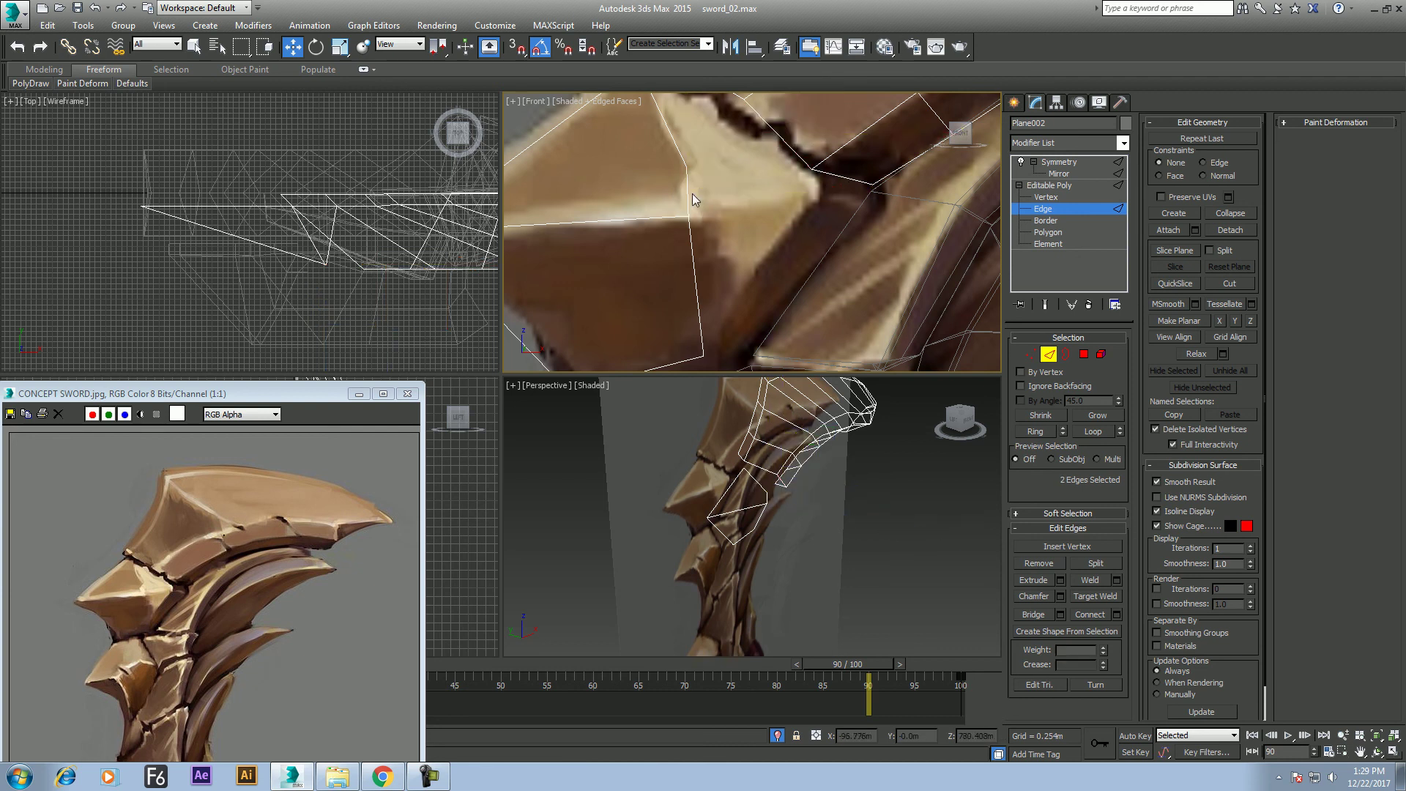
{"action": "left_click", "coordinate": [688, 193]}
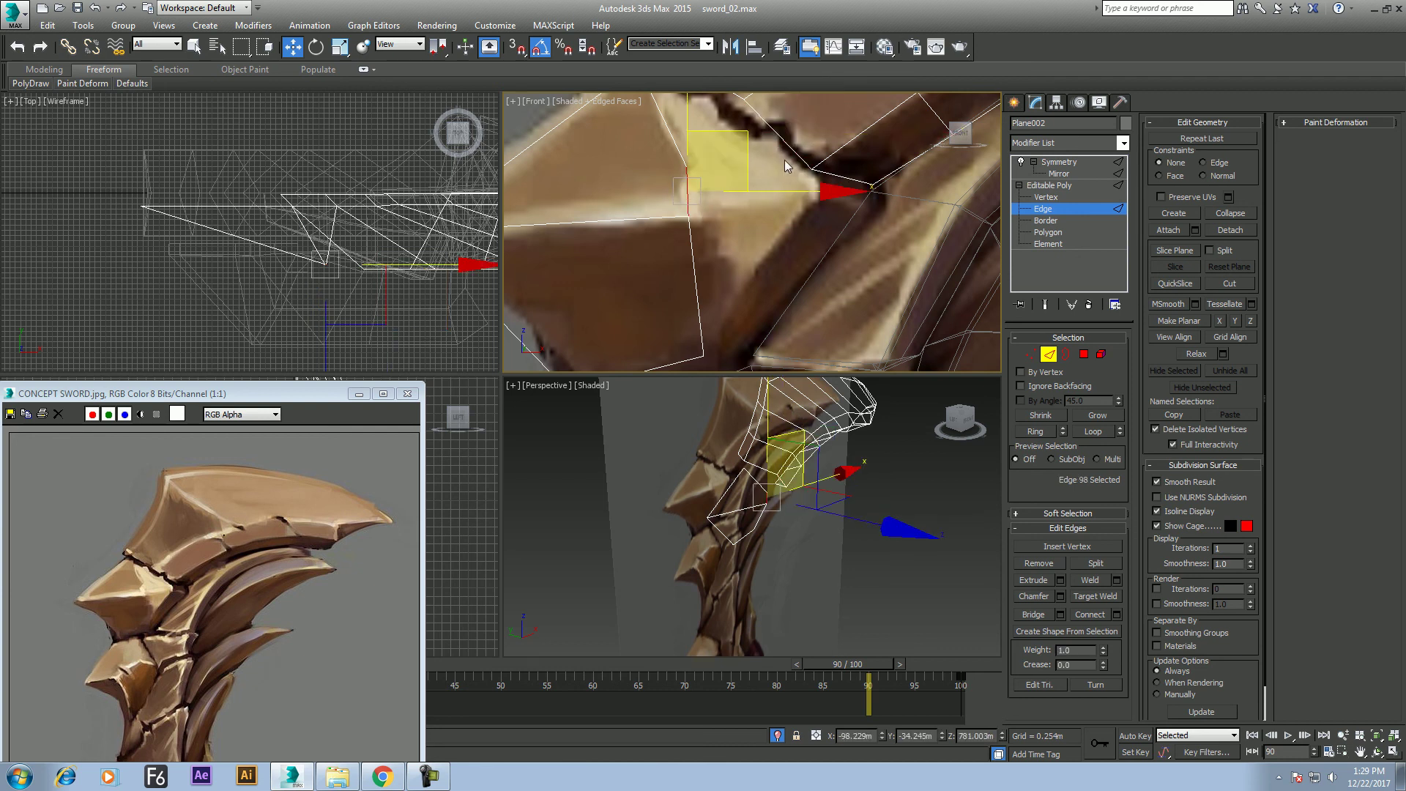
{"action": "left_click_drag", "start_coordinate": [751, 141], "coordinate": [930, 106], "text": "shift"}
{"action": "middle_click_drag", "start_coordinate": [873, 186], "coordinate": [742, 290]}
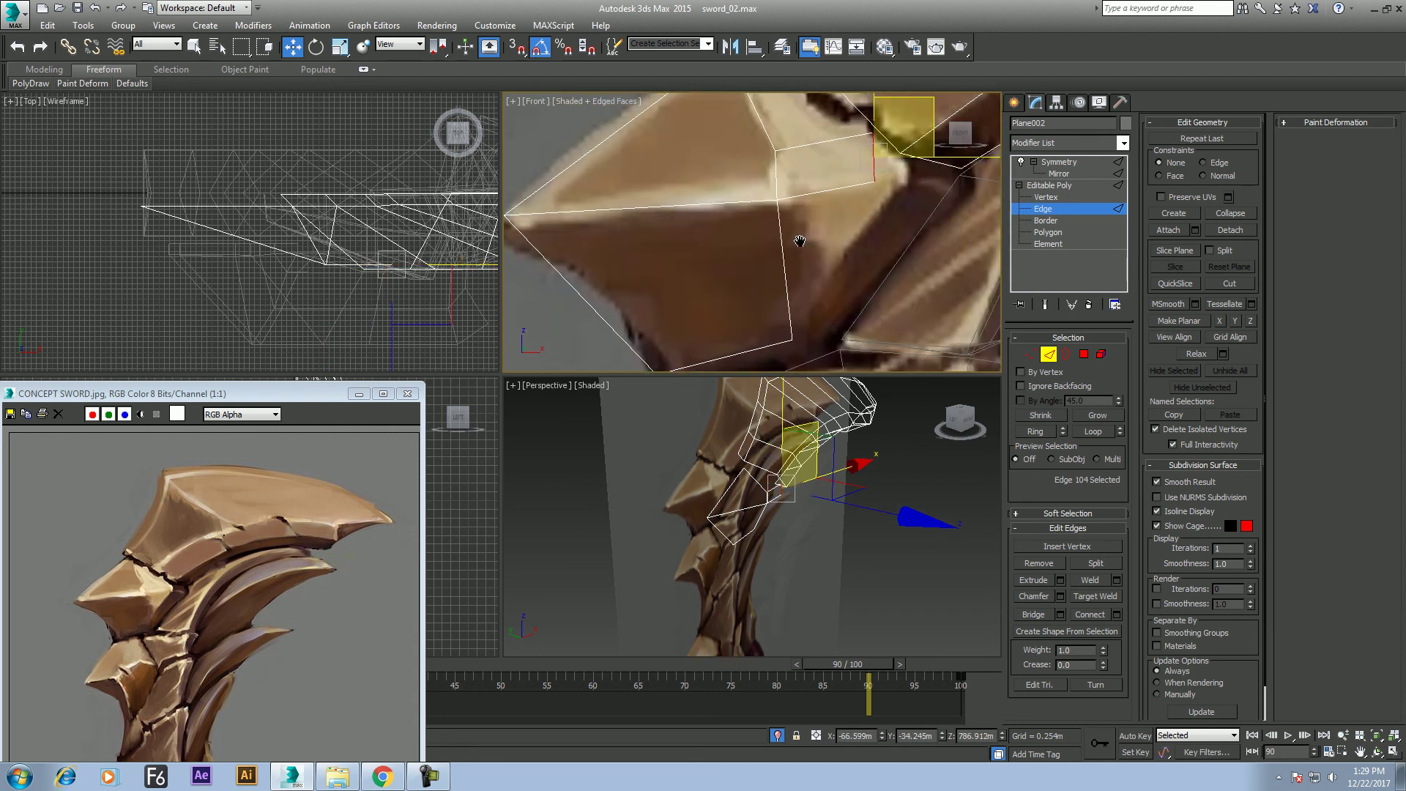
{"action": "key", "text": "ctrl+z"}
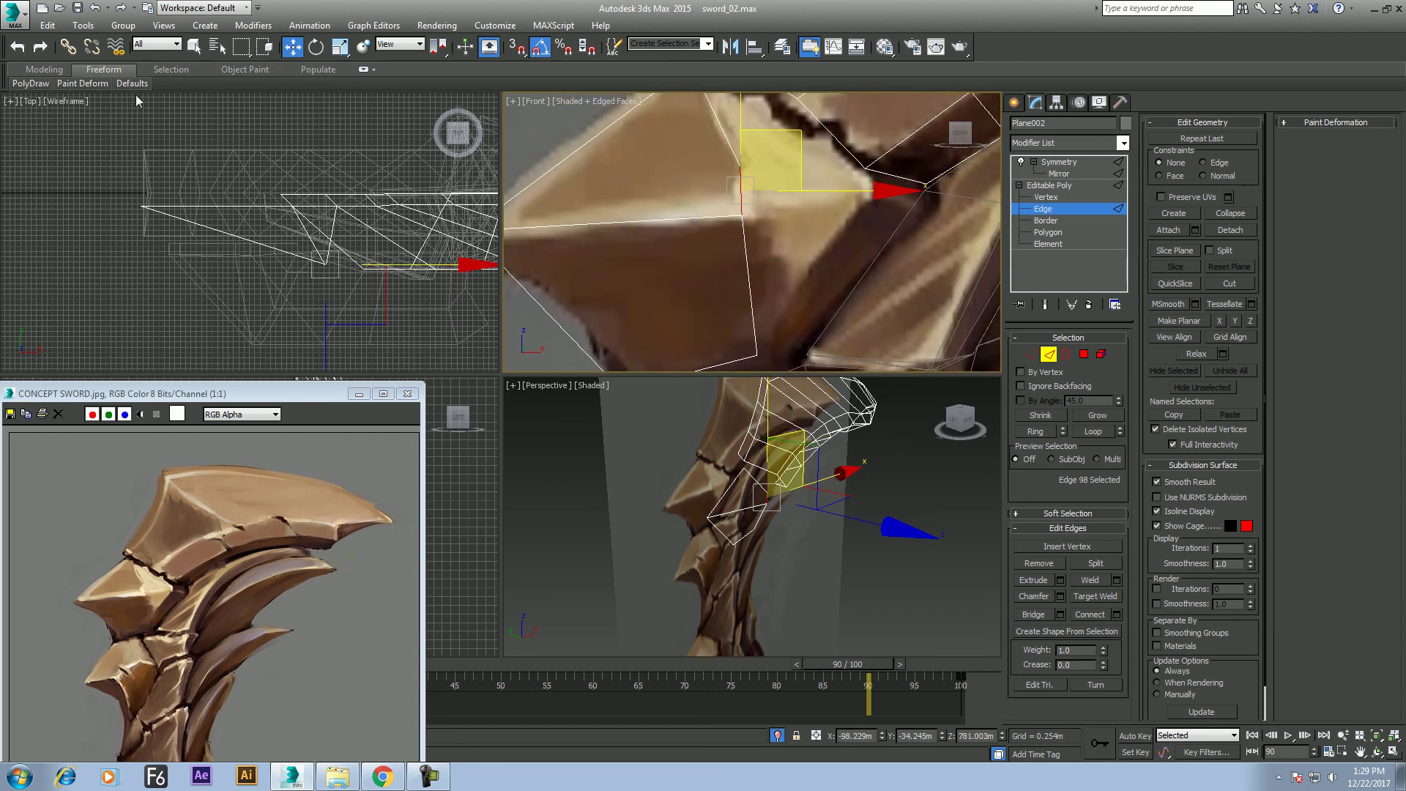
{"action": "left_click", "coordinate": [44, 69]}
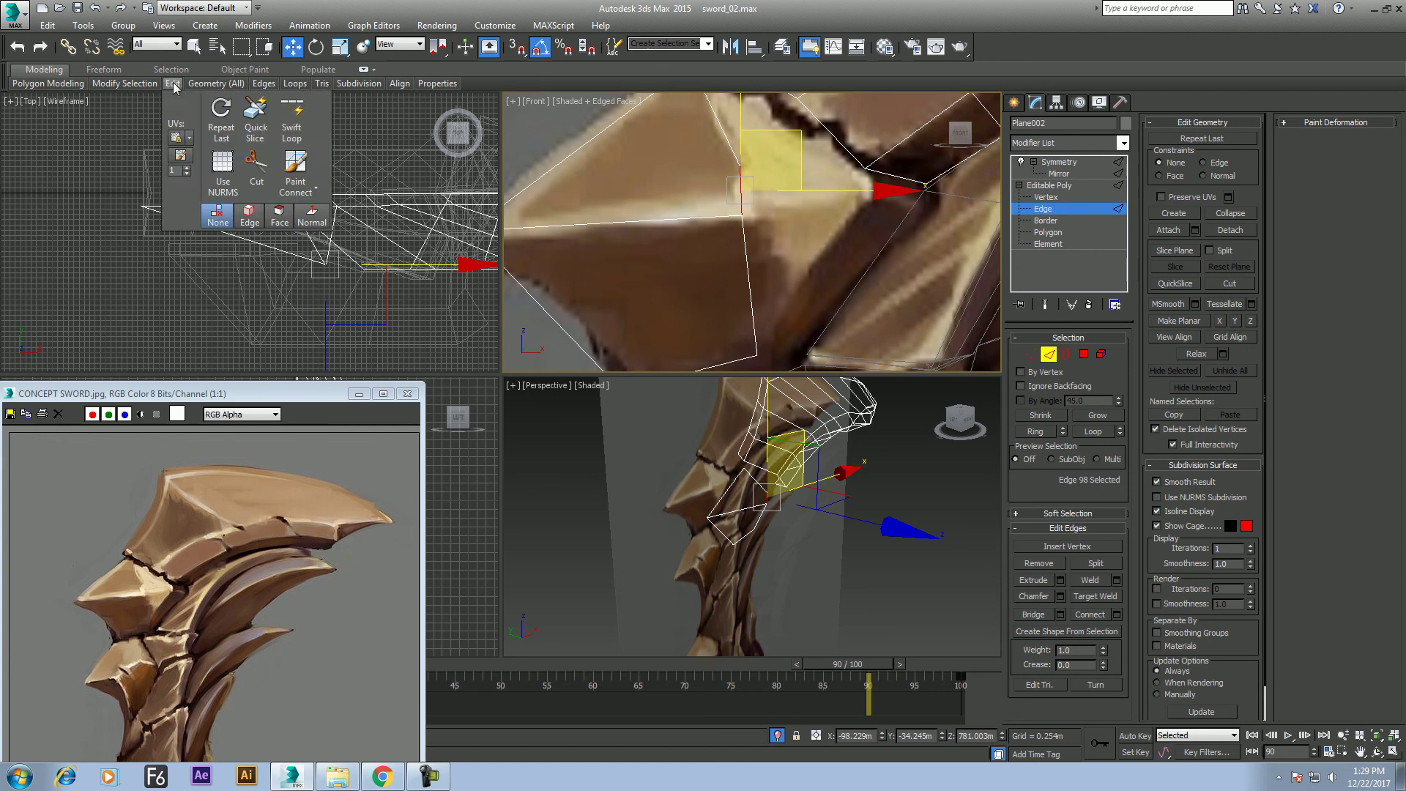
Insert a Swift Loop across the guard and pull the guard-tip vertex right
{"action": "mouse_move", "coordinate": [173, 84]}
{"action": "left_click", "coordinate": [292, 119]}
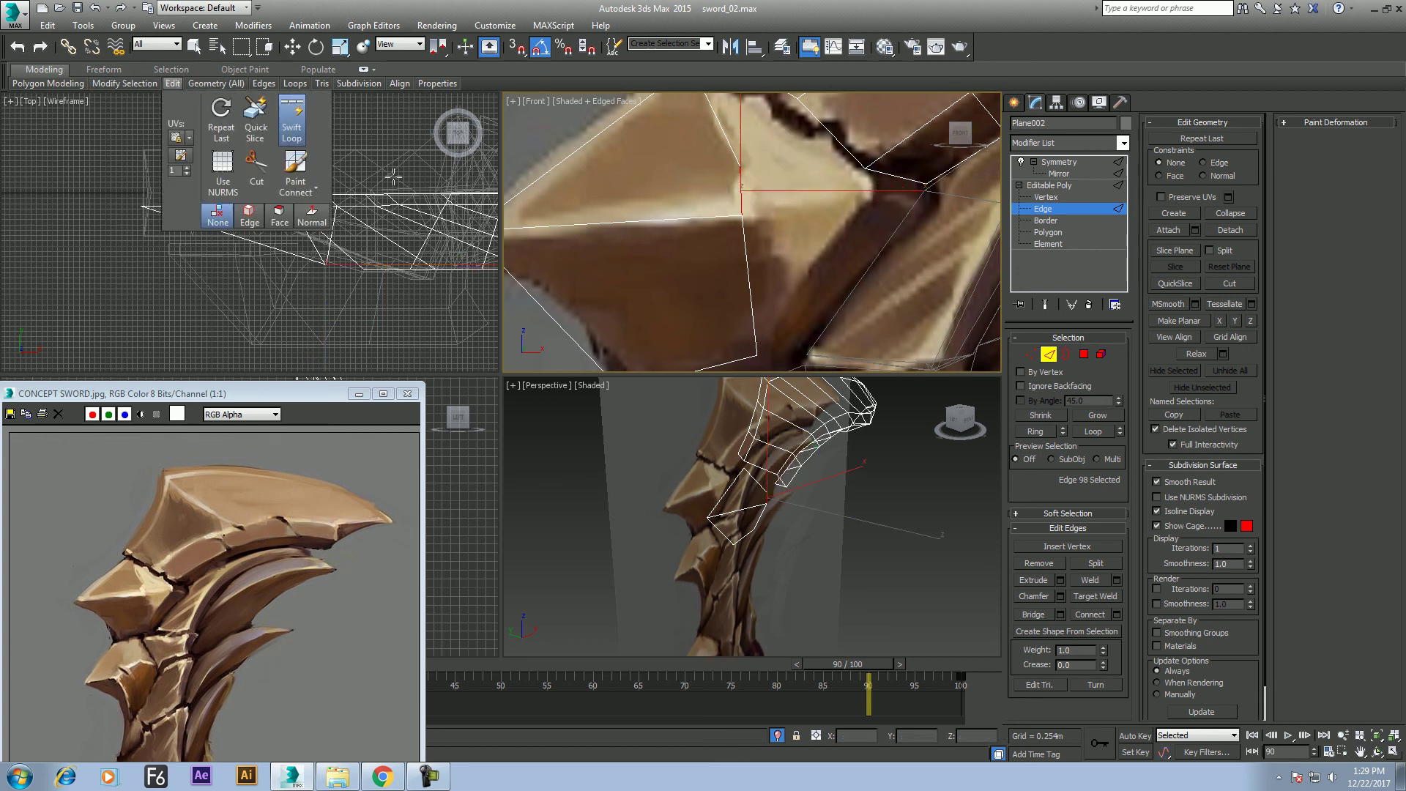
{"action": "left_click", "coordinate": [746, 276]}
{"action": "key", "text": "1"}
{"action": "key", "text": "w"}
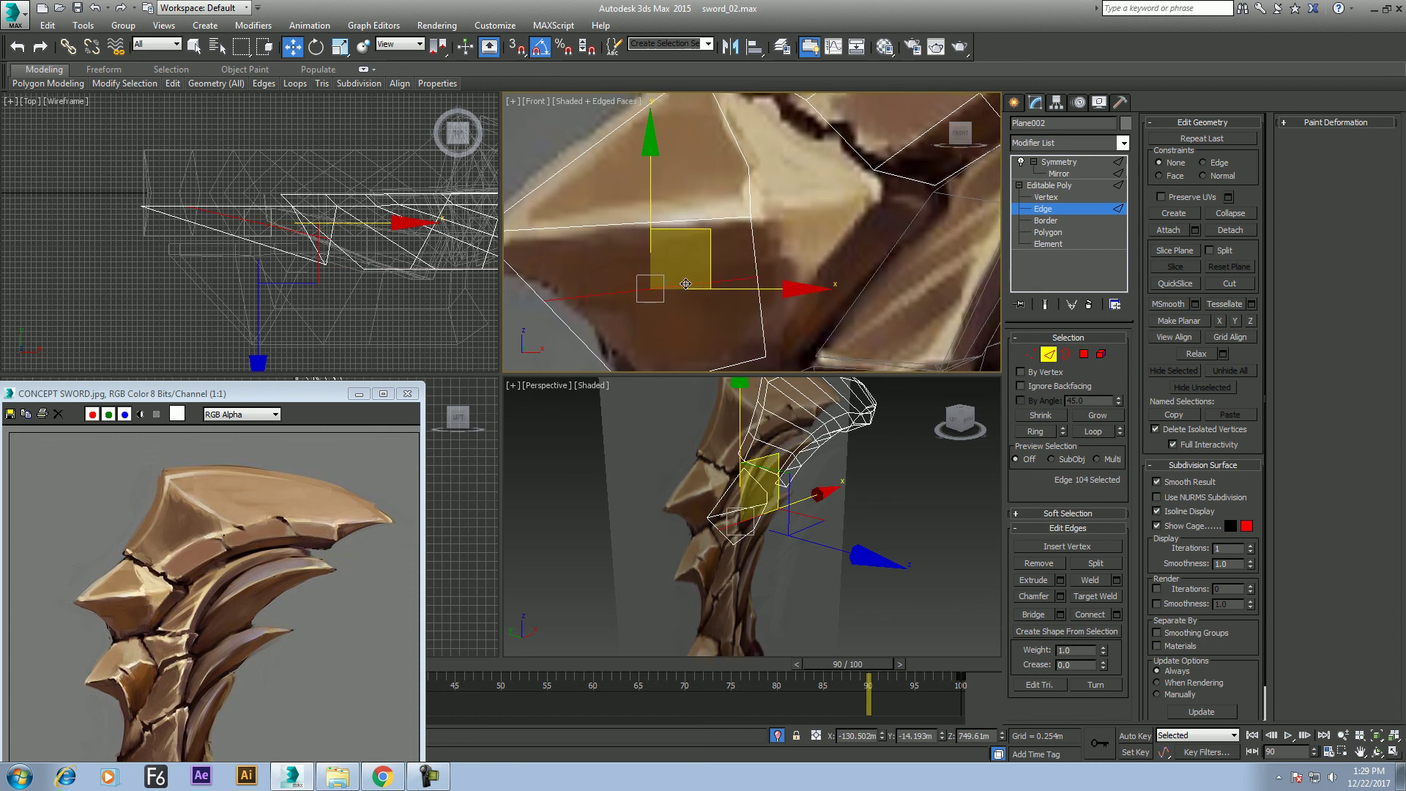
{"action": "left_click", "coordinate": [583, 277]}
{"action": "middle_click_drag", "start_coordinate": [634, 238], "coordinate": [710, 189]}
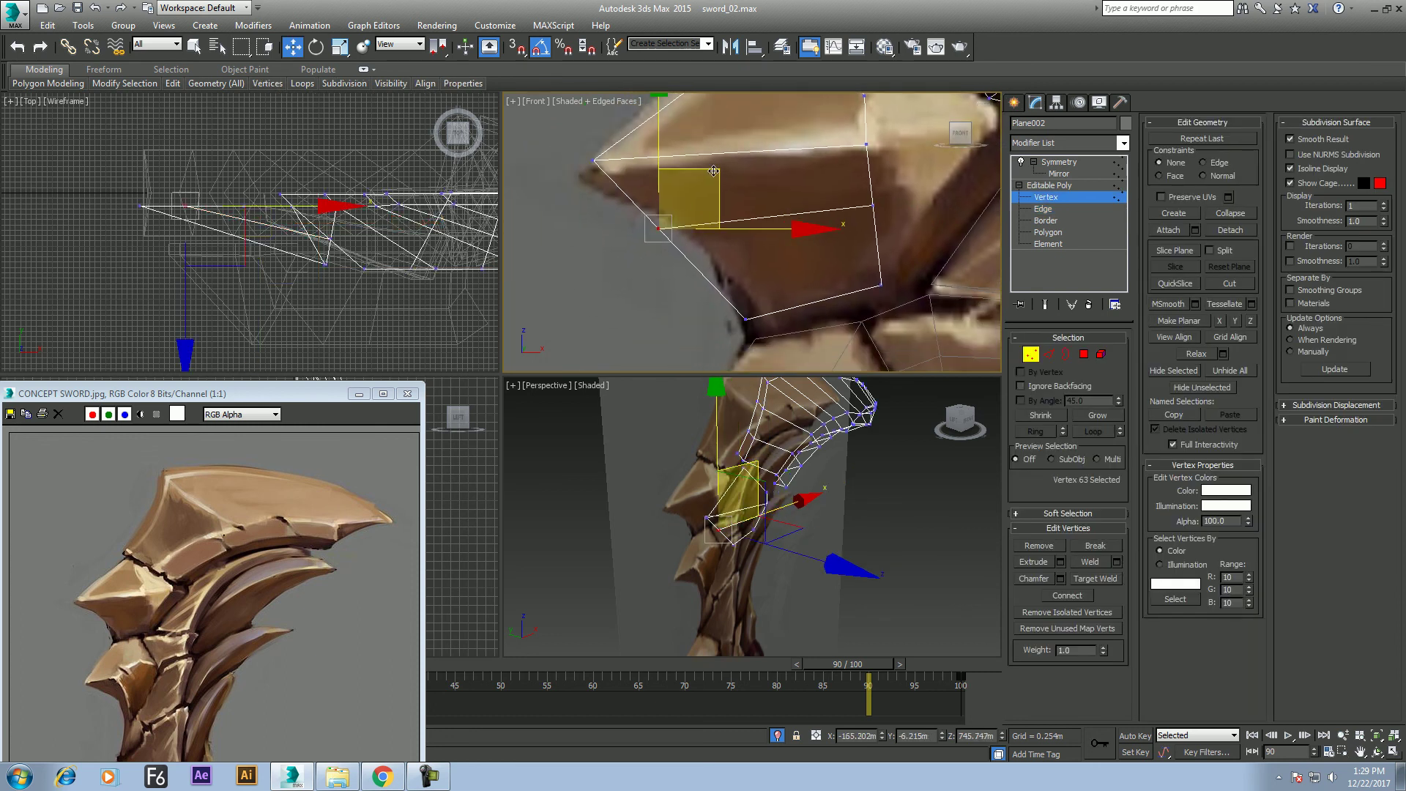
{"action": "left_click_drag", "start_coordinate": [713, 171], "coordinate": [747, 177]}
In the maximized Front view, move vertex 63 on the guard's left point down-right onto the painted edge
{"action": "left_click", "coordinate": [593, 161]}
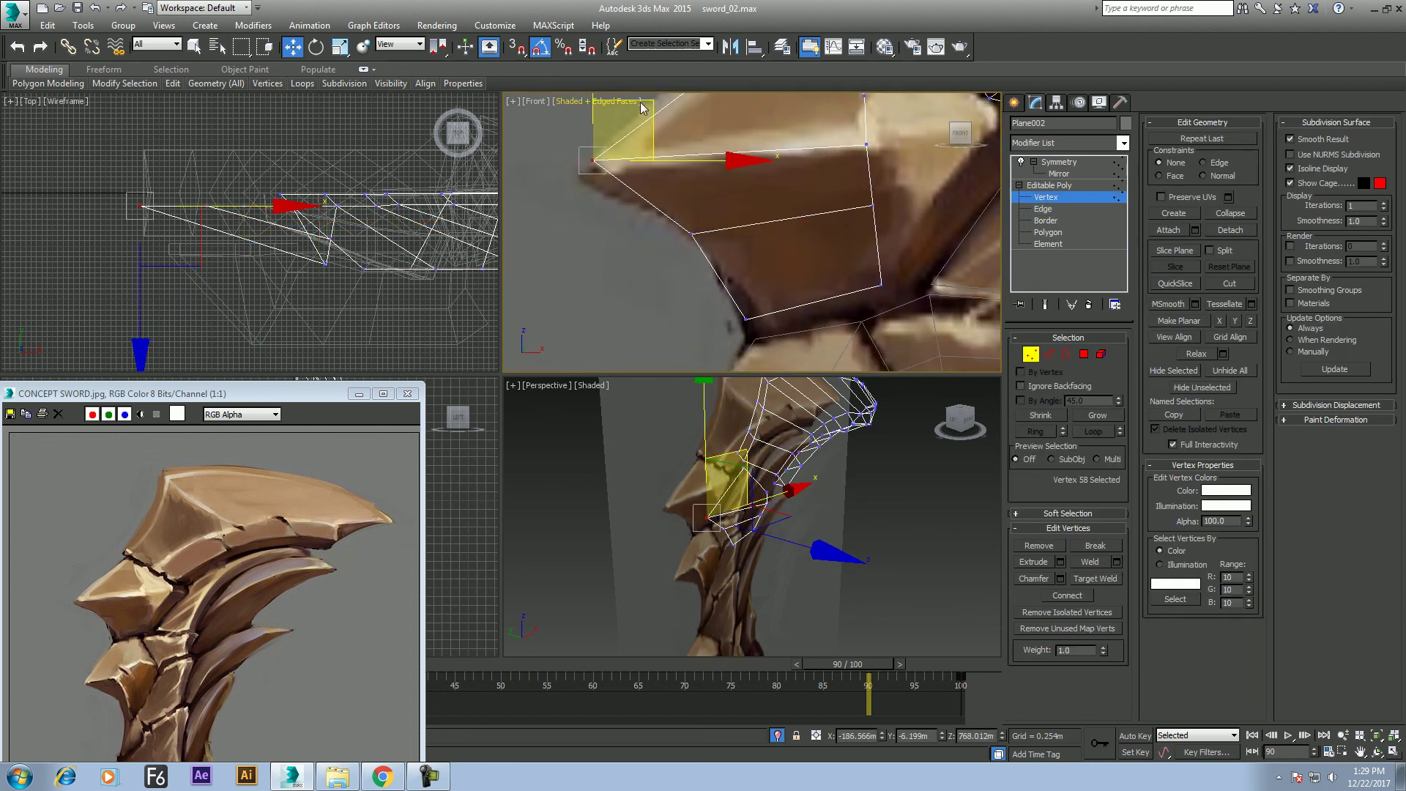
{"action": "key", "text": "alt+w"}
{"action": "scroll", "coordinate": [744, 284], "scroll_direction": "down", "scroll_amount": 2}
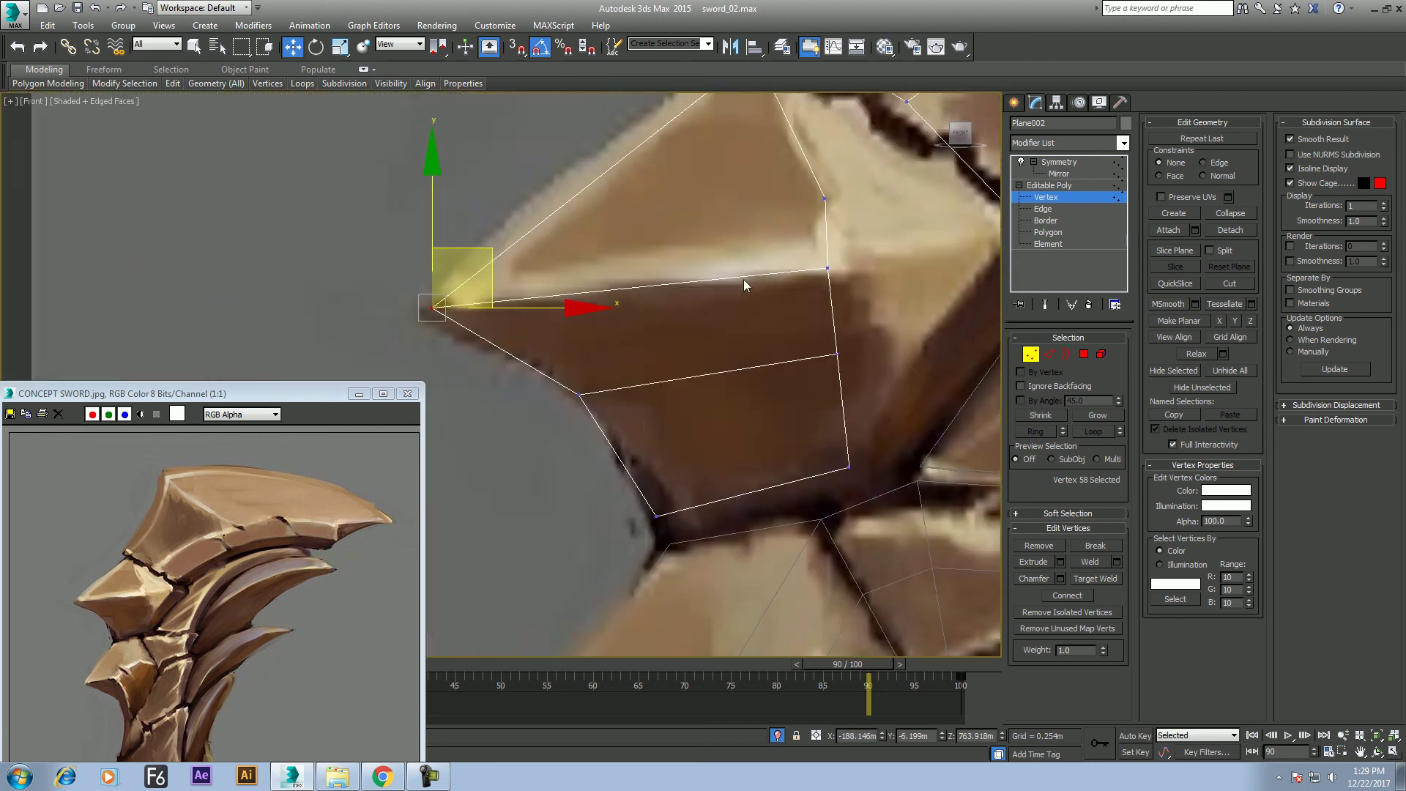
{"action": "middle_click_drag", "start_coordinate": [744, 284], "coordinate": [716, 221]}
{"action": "left_click", "coordinate": [551, 332]}
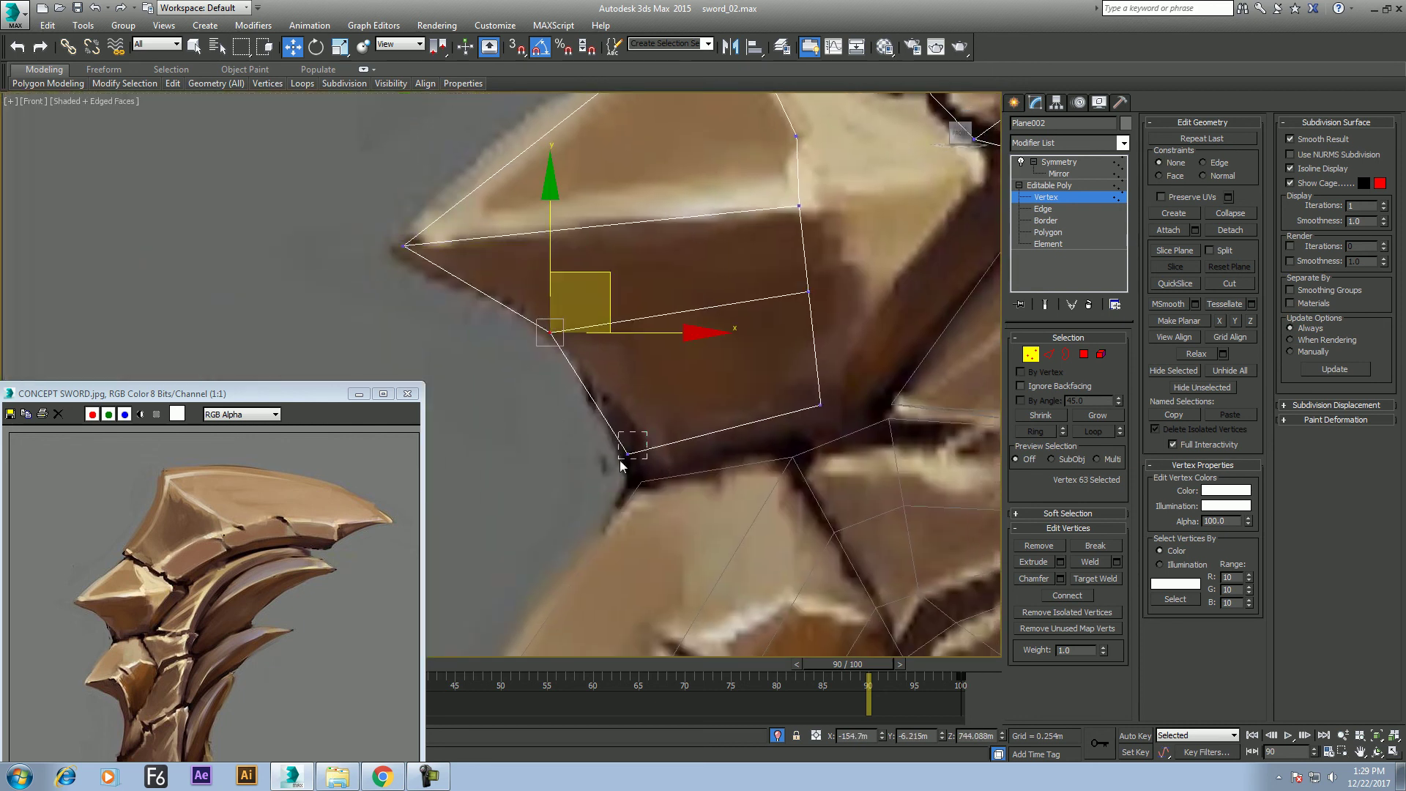
{"action": "left_click_drag", "start_coordinate": [627, 455], "coordinate": [644, 463]}
{"action": "left_click", "coordinate": [550, 332]}
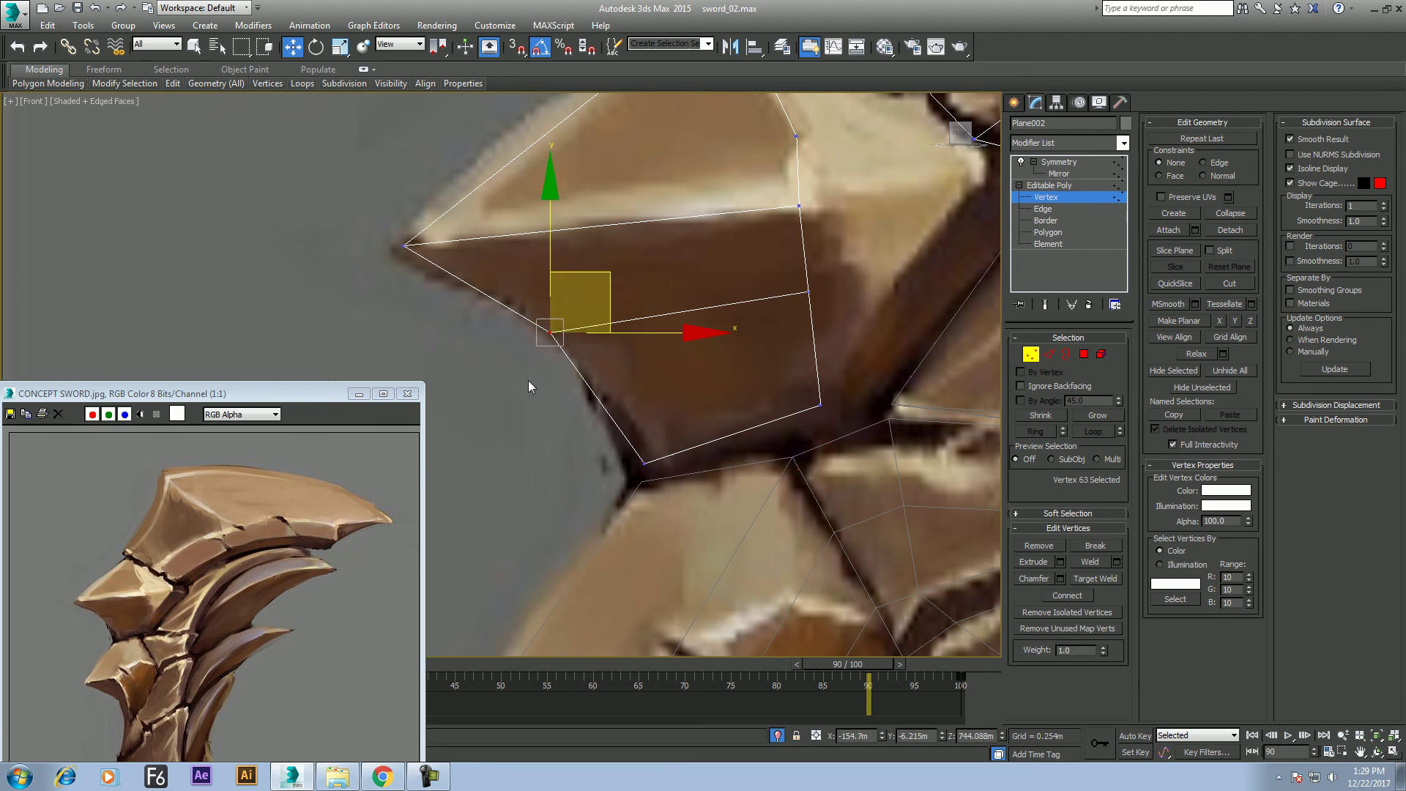
{"action": "left_click_drag", "start_coordinate": [607, 282], "coordinate": [632, 293]}
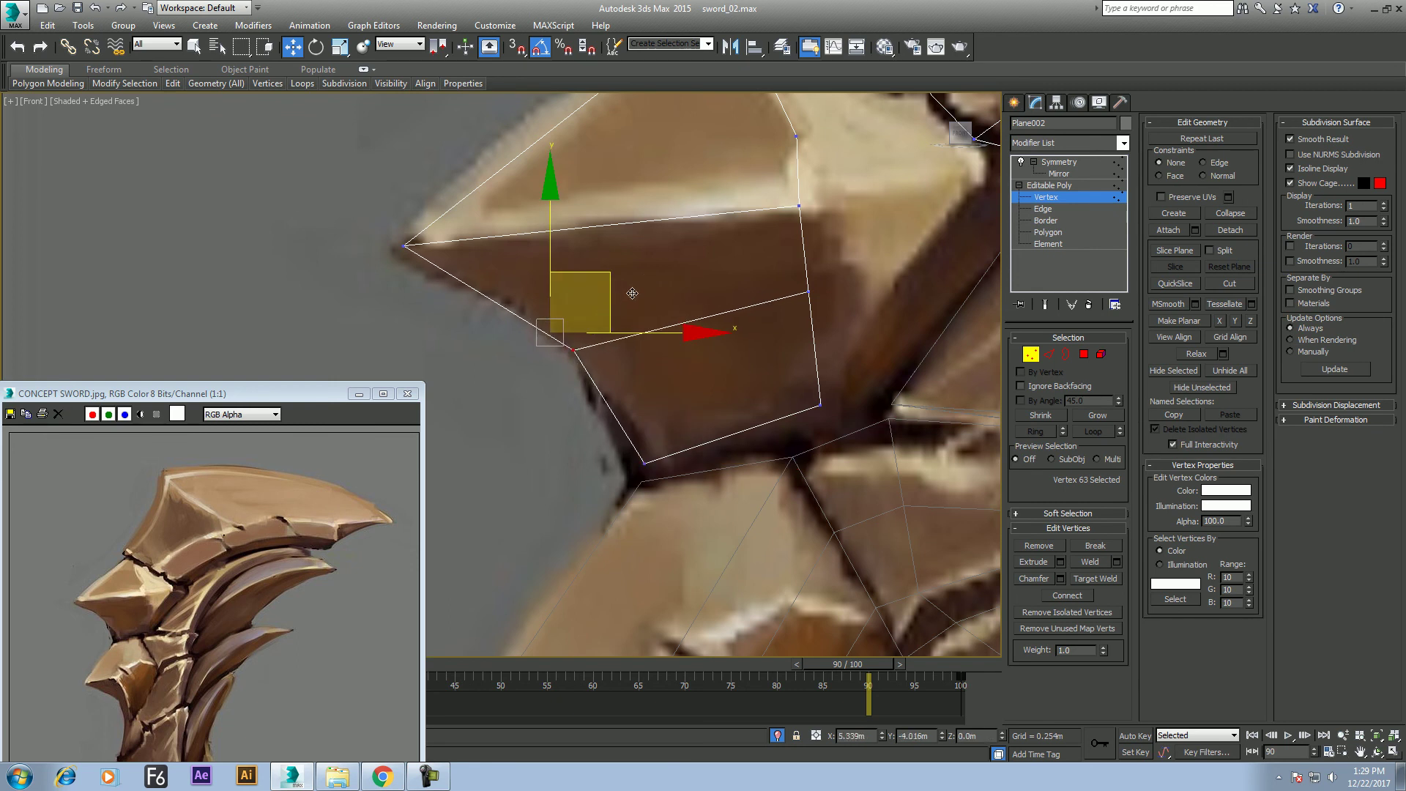
Pull vertex 56 up-right into the painted notch
{"action": "middle_click_drag", "start_coordinate": [751, 294], "coordinate": [707, 352]}
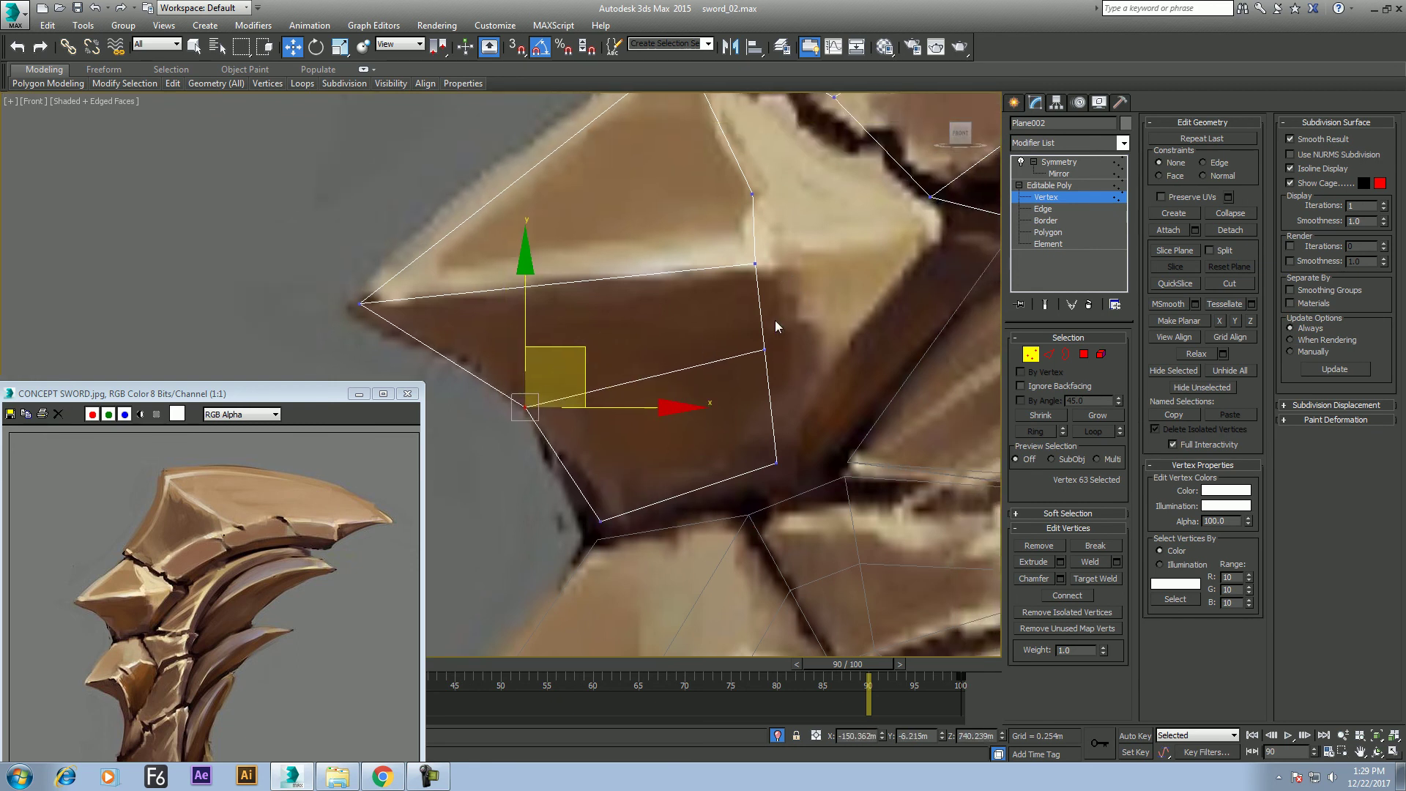
{"action": "middle_click_drag", "start_coordinate": [776, 240], "coordinate": [753, 408]}
{"action": "left_click", "coordinate": [730, 361]}
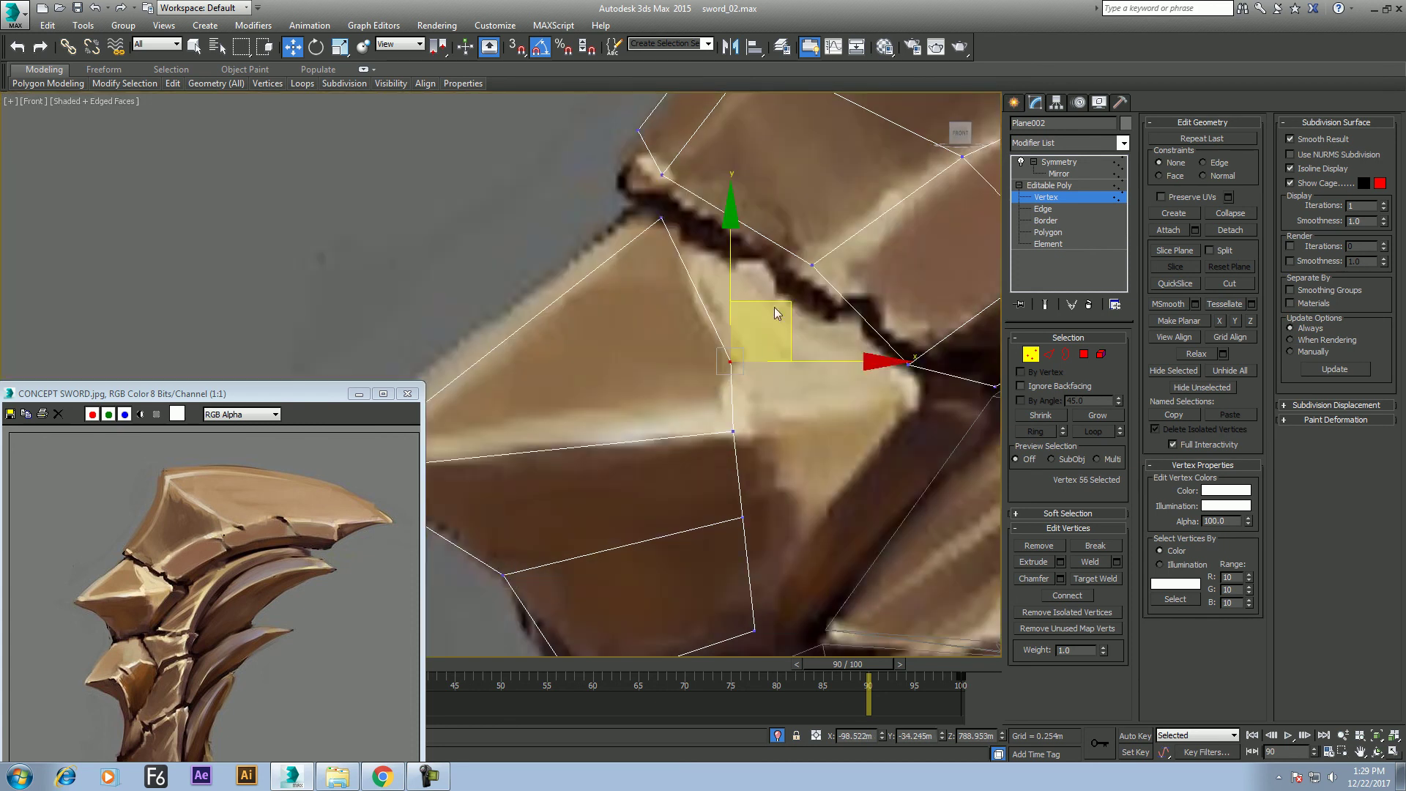
{"action": "left_click_drag", "start_coordinate": [782, 304], "coordinate": [857, 241]}
{"action": "middle_click_drag", "start_coordinate": [857, 242], "coordinate": [847, 239]}
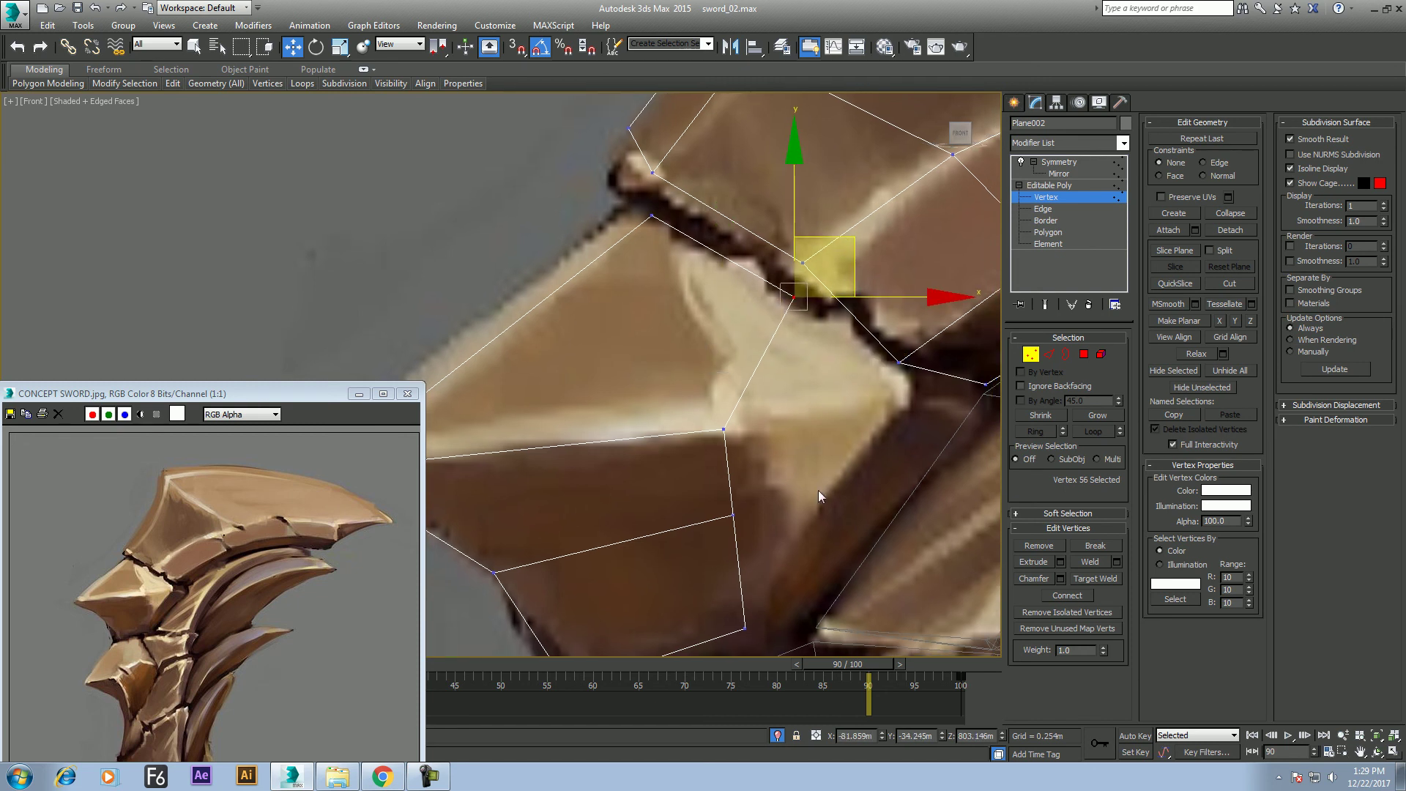
{"action": "left_click", "coordinate": [1049, 354]}
Shift-drag the guard's two lower edges to extrude a new strip of faces and raise it
{"action": "left_click", "coordinate": [729, 469]}
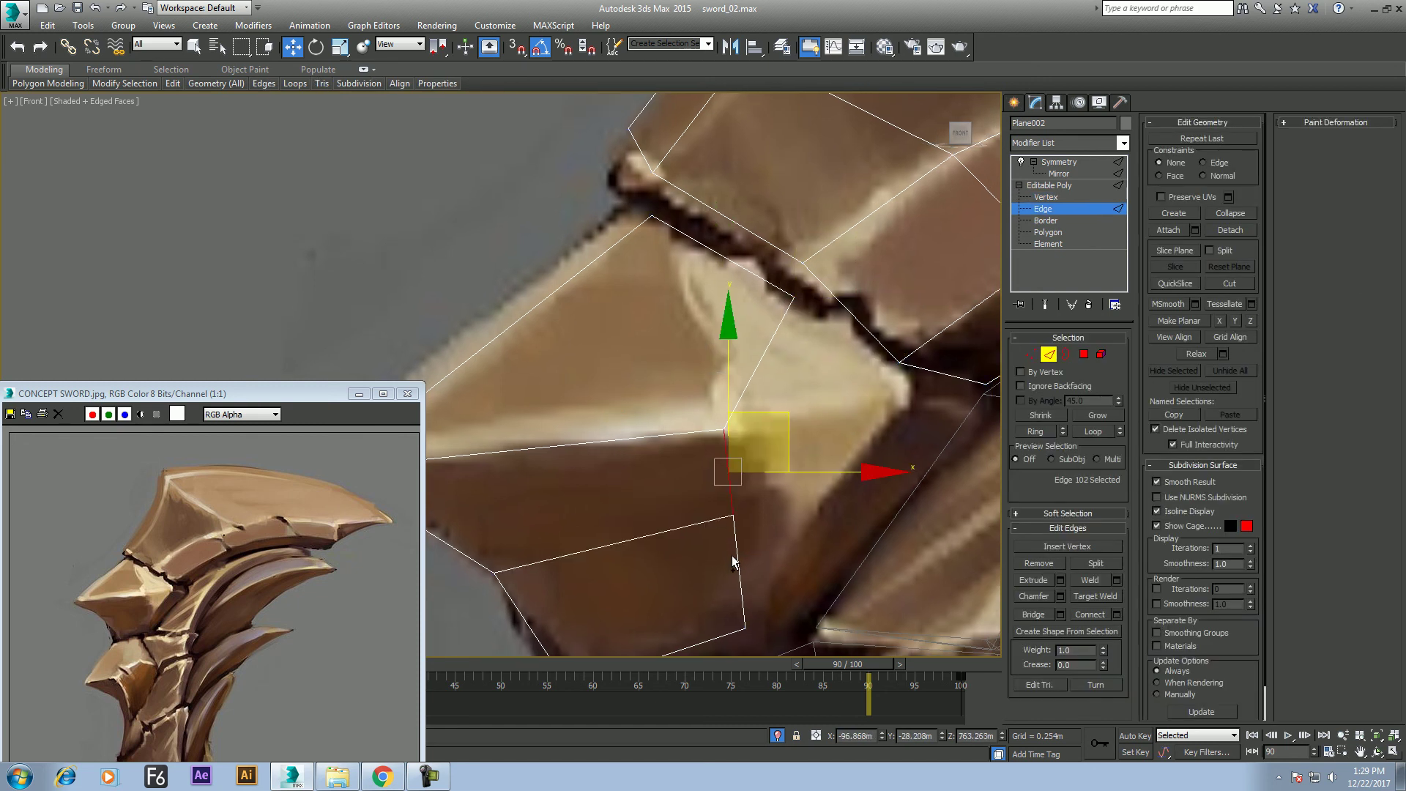
{"action": "left_click", "coordinate": [733, 557], "text": "ctrl"}
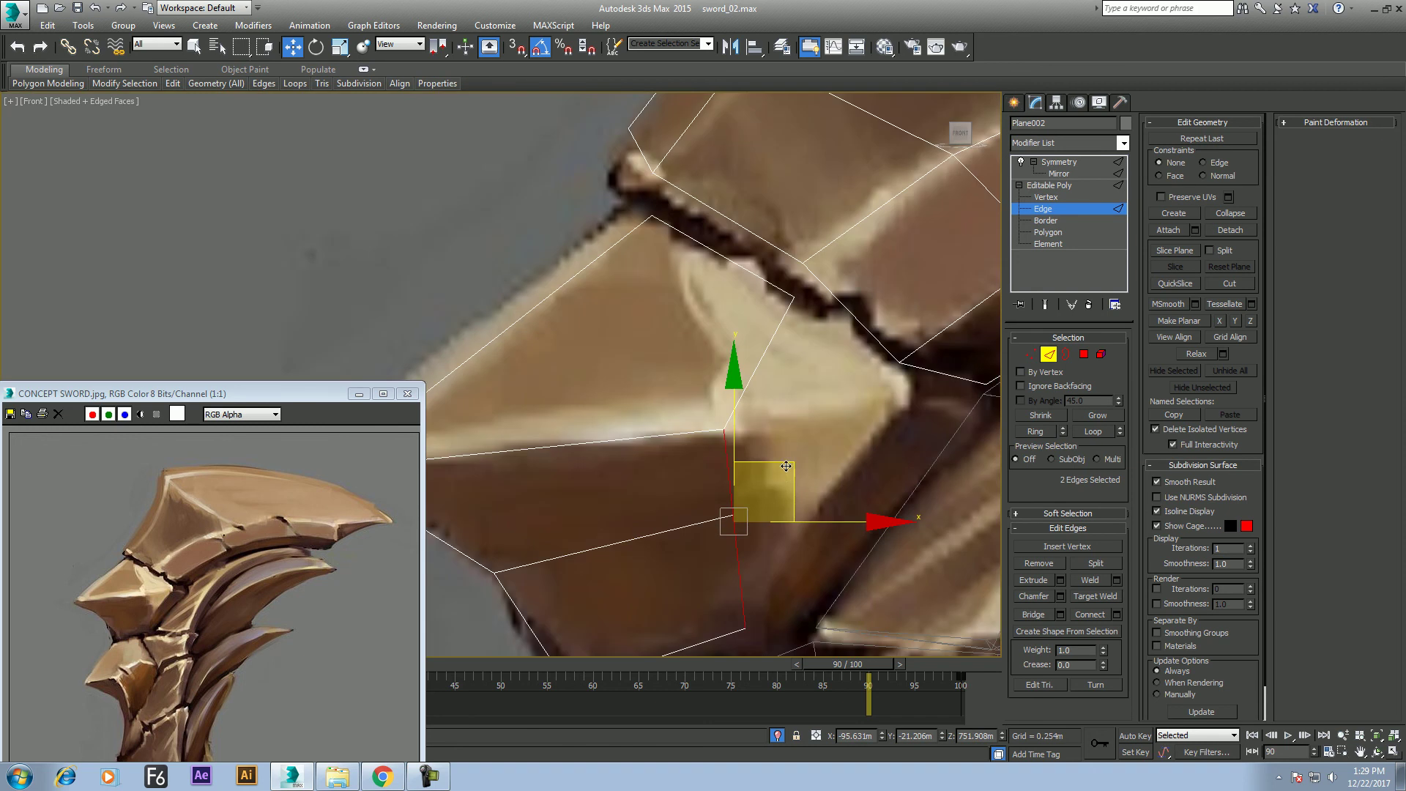
{"action": "left_click_drag", "start_coordinate": [786, 466], "coordinate": [919, 397], "text": "shift"}
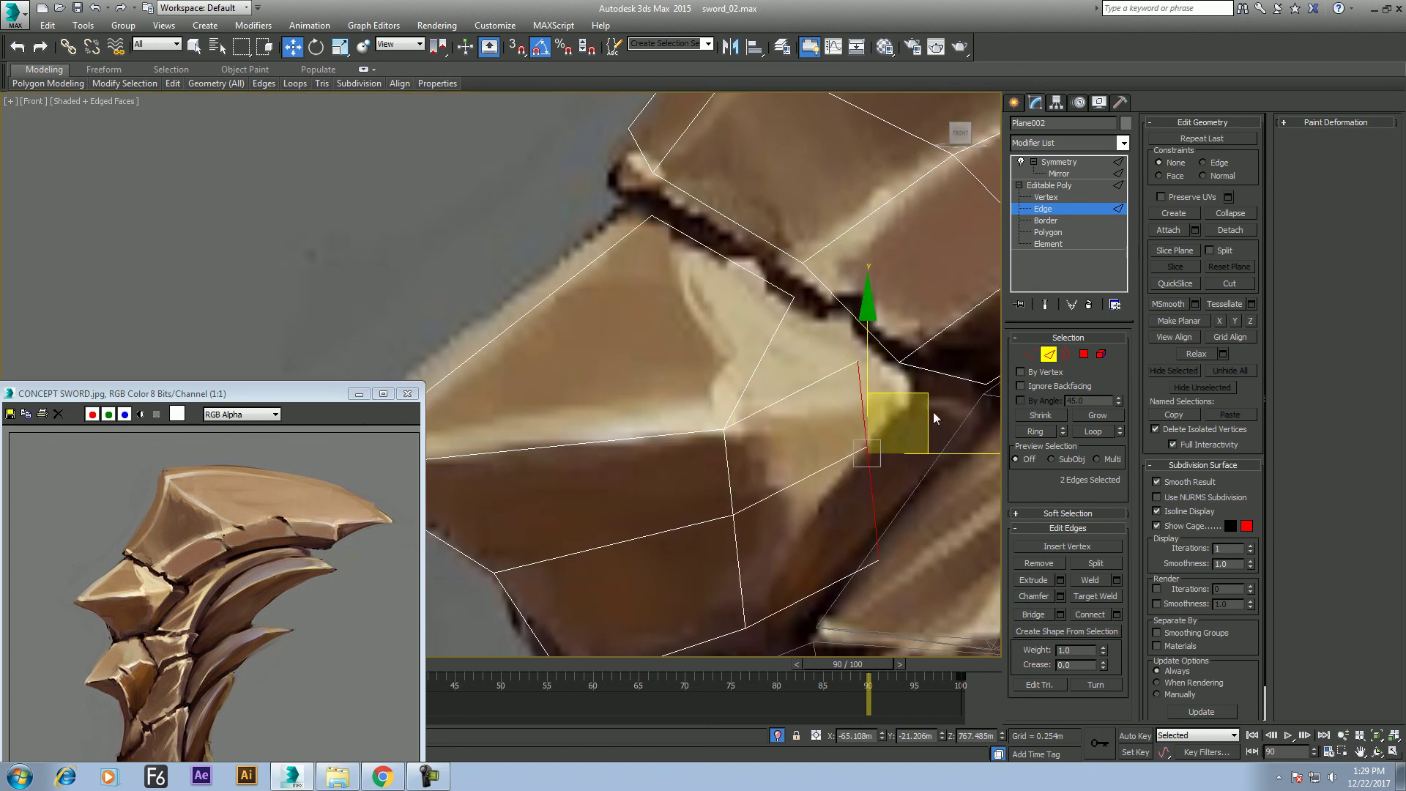
{"action": "mouse_move", "coordinate": [933, 414]}
{"action": "left_mouse_down"}
{"action": "mouse_move", "coordinate": [933, 370]}
{"action": "mouse_move", "coordinate": [929, 387]}
{"action": "left_mouse_up"}
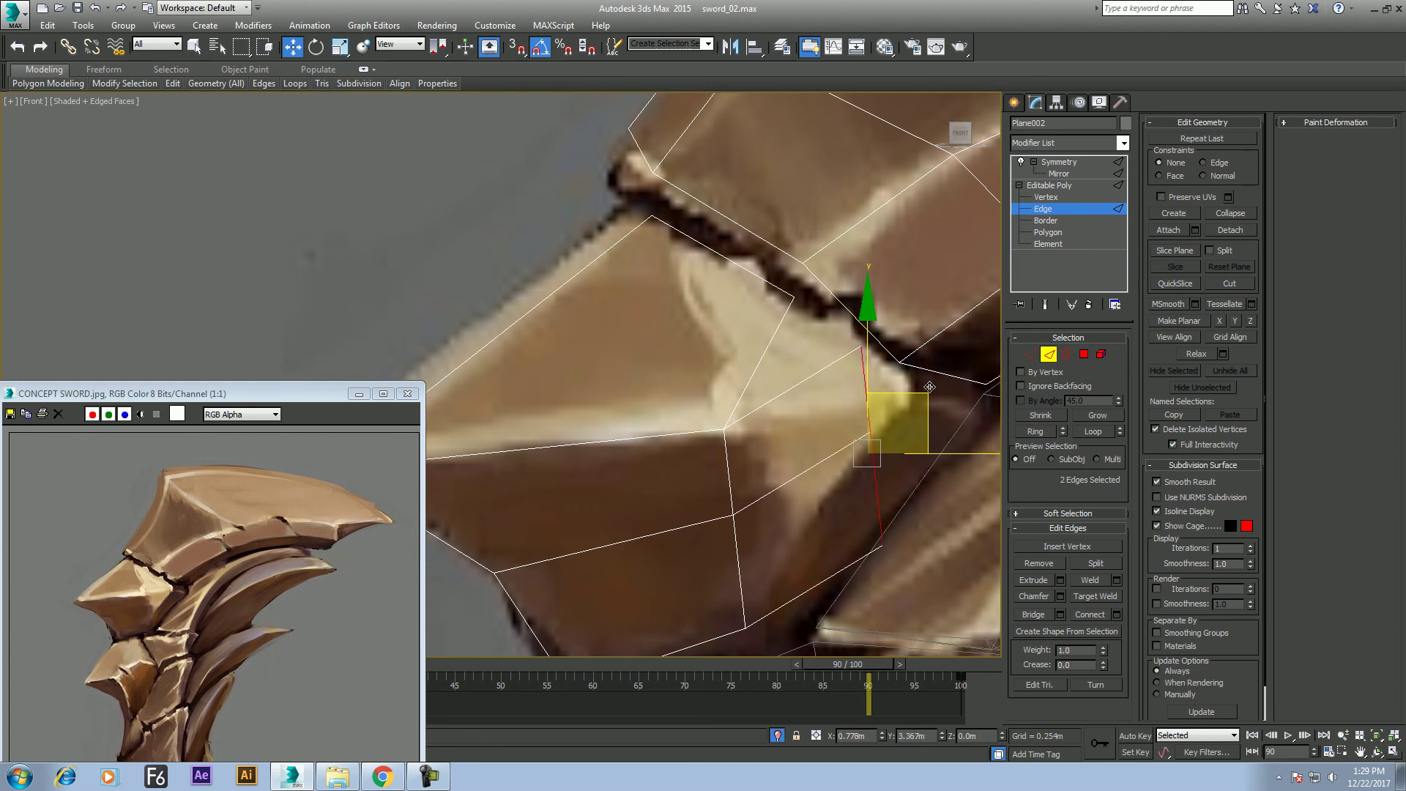
{"action": "middle_click_drag", "start_coordinate": [868, 557], "coordinate": [853, 469]}
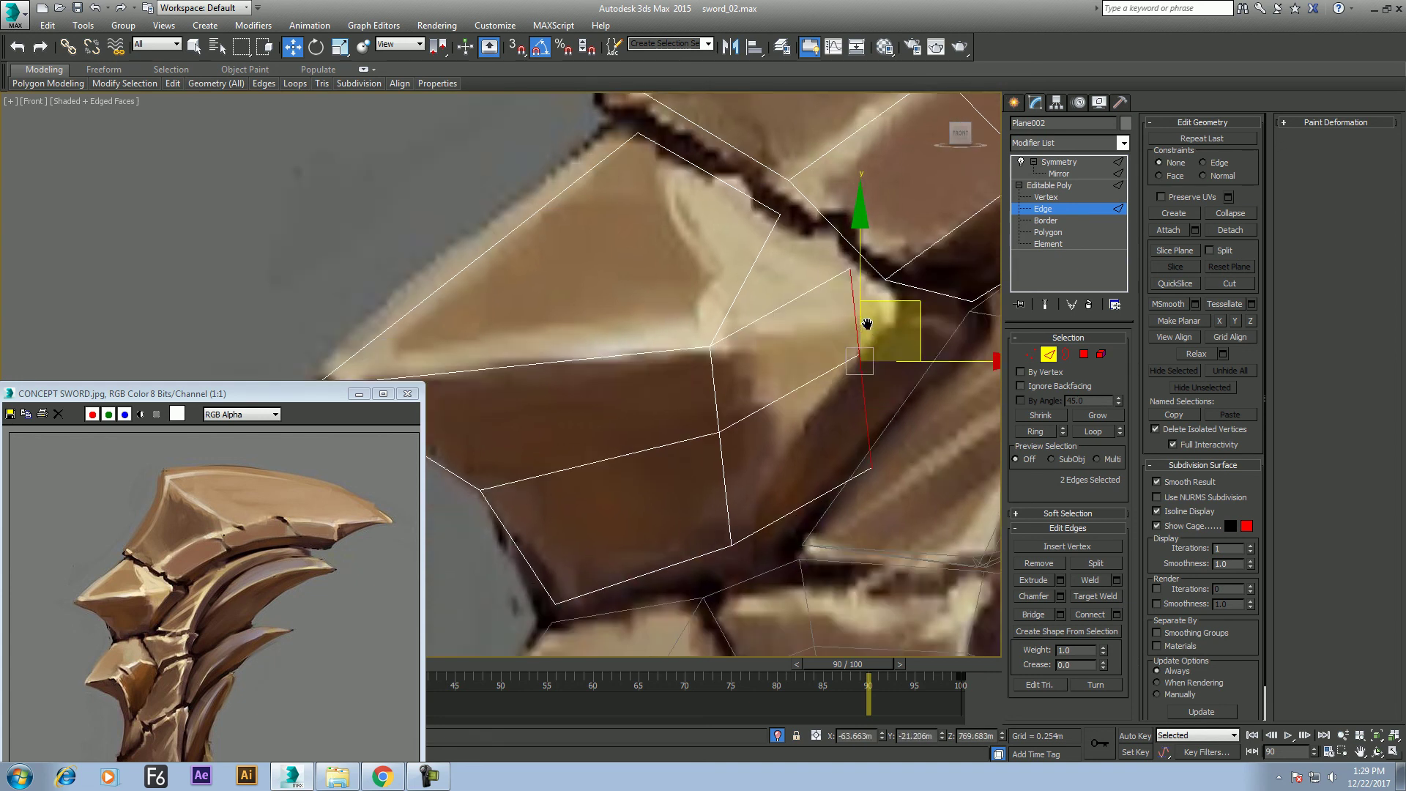
Move vertices 65, 62 and 61 up to reshape the new strip
{"action": "key", "text": "1"}
{"action": "left_click", "coordinate": [869, 463]}
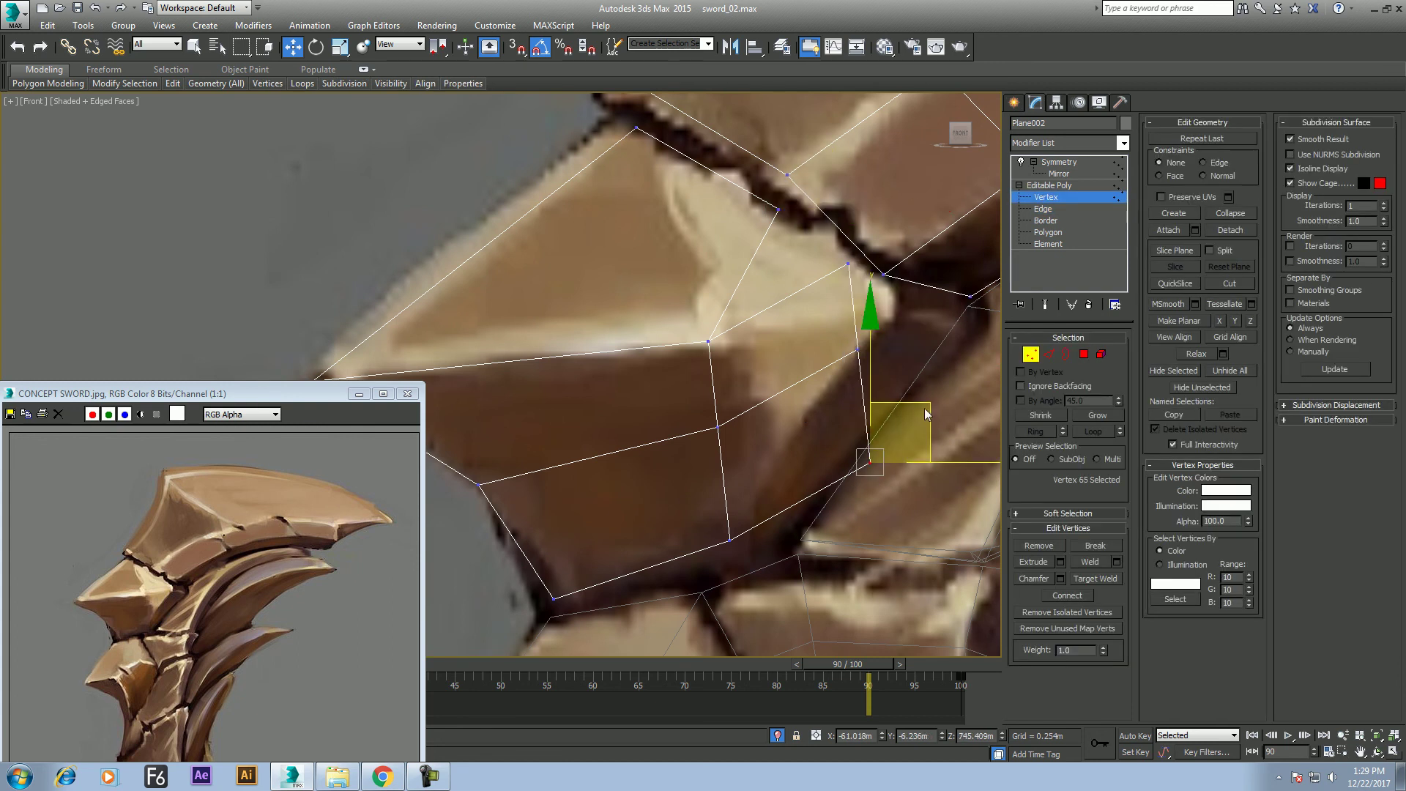
{"action": "mouse_move", "coordinate": [926, 414]}
{"action": "left_mouse_down"}
{"action": "mouse_move", "coordinate": [895, 339]}
{"action": "mouse_move", "coordinate": [817, 344]}
{"action": "left_mouse_up"}
{"action": "left_click", "coordinate": [856, 351]}
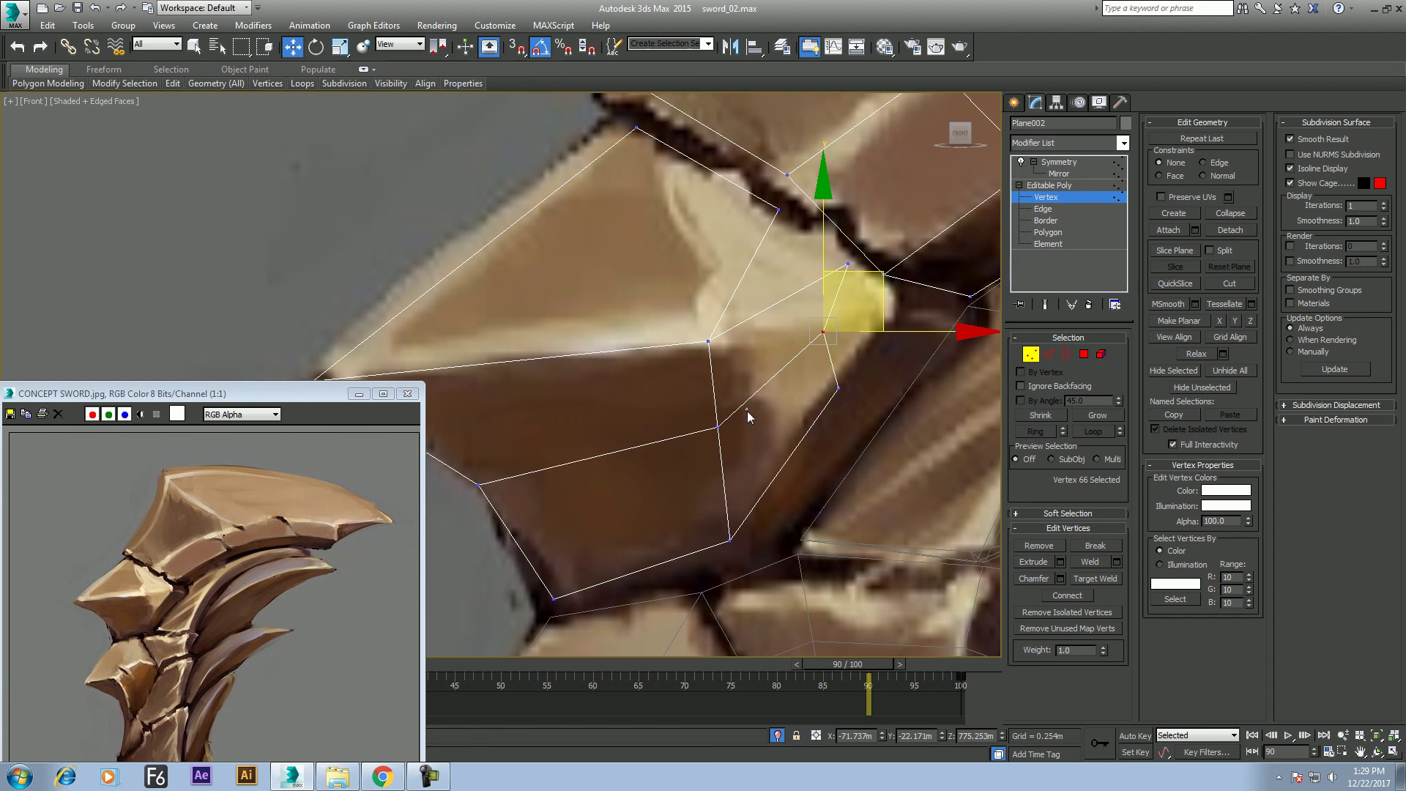
{"action": "left_click", "coordinate": [717, 427]}
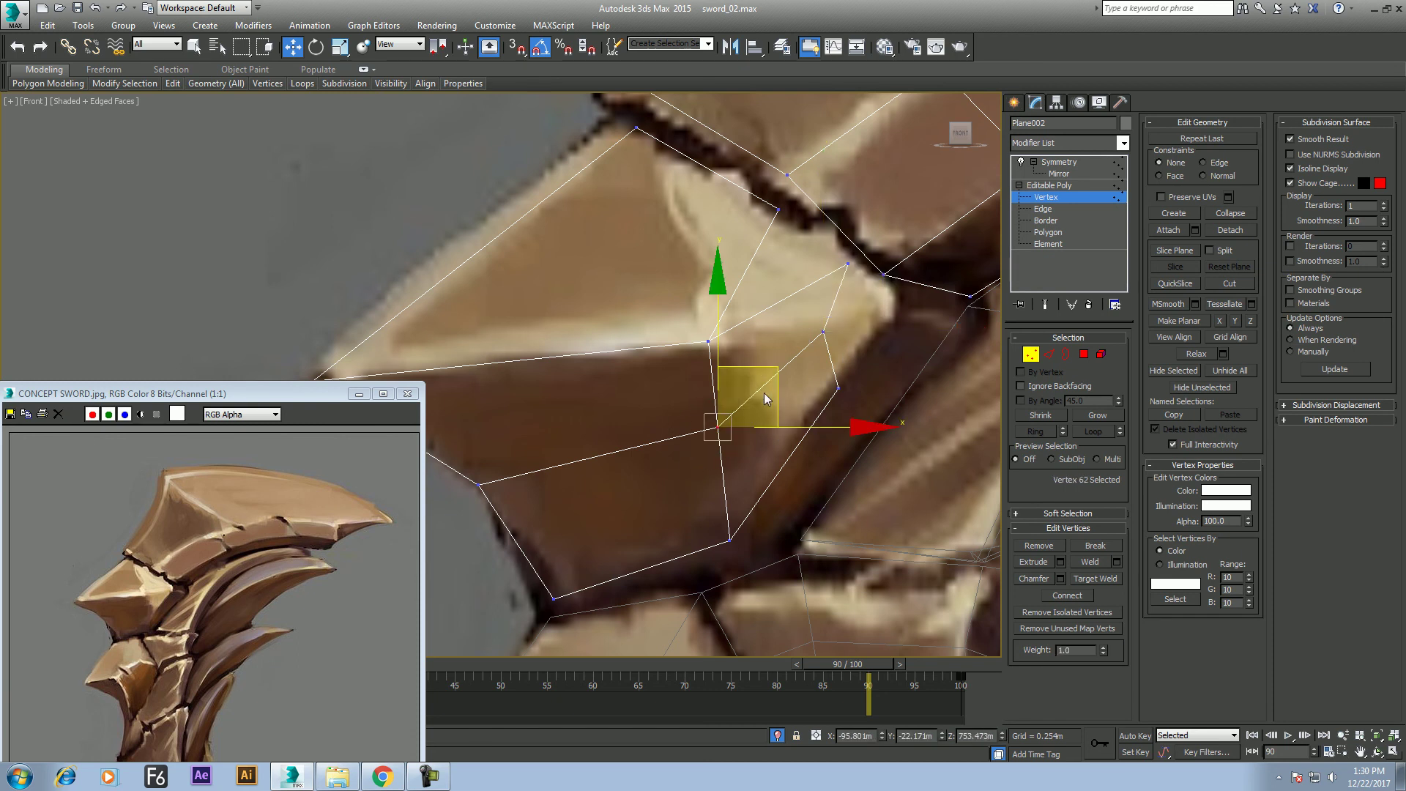
{"action": "left_click_drag", "start_coordinate": [774, 372], "coordinate": [809, 341]}
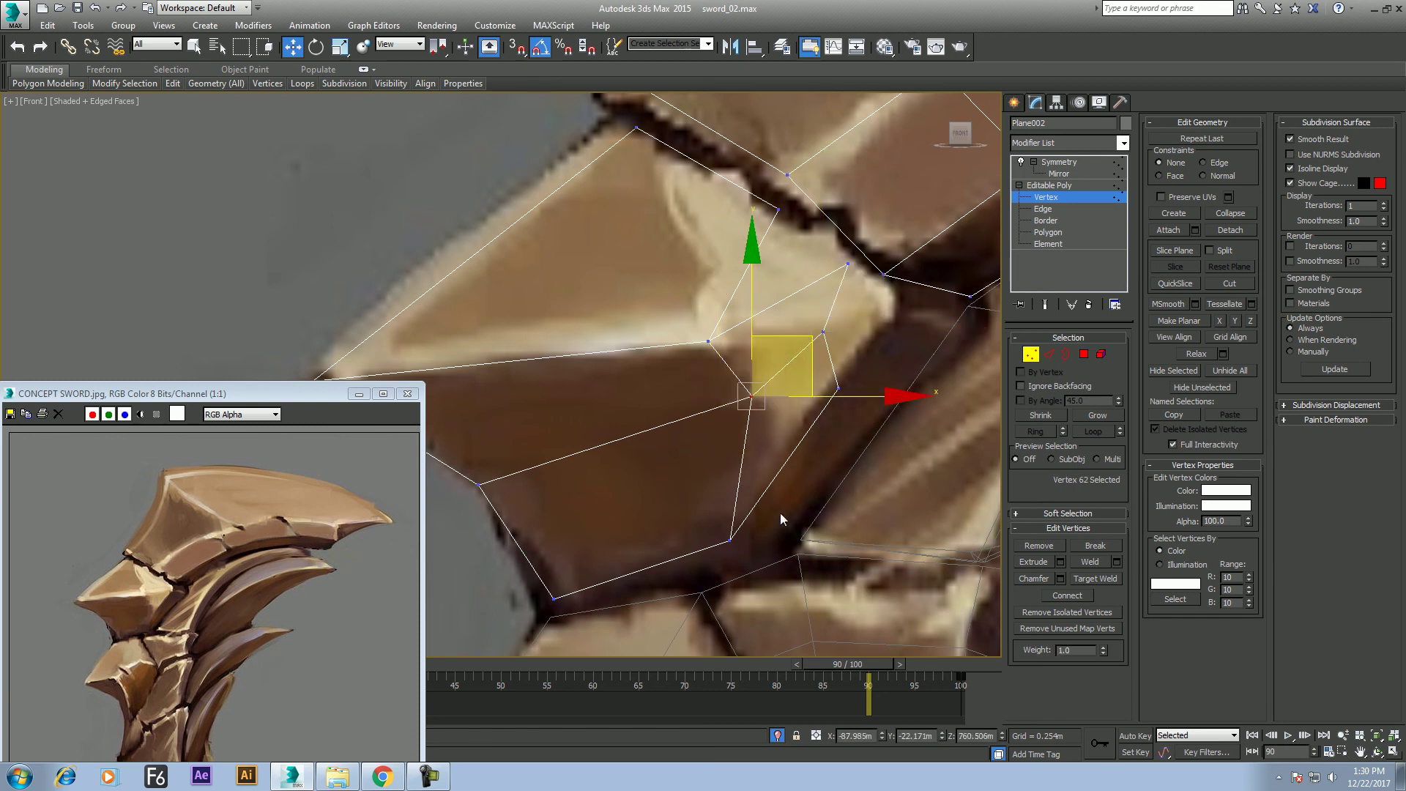
{"action": "left_click", "coordinate": [731, 539]}
{"action": "left_click_drag", "start_coordinate": [786, 488], "coordinate": [829, 411]}
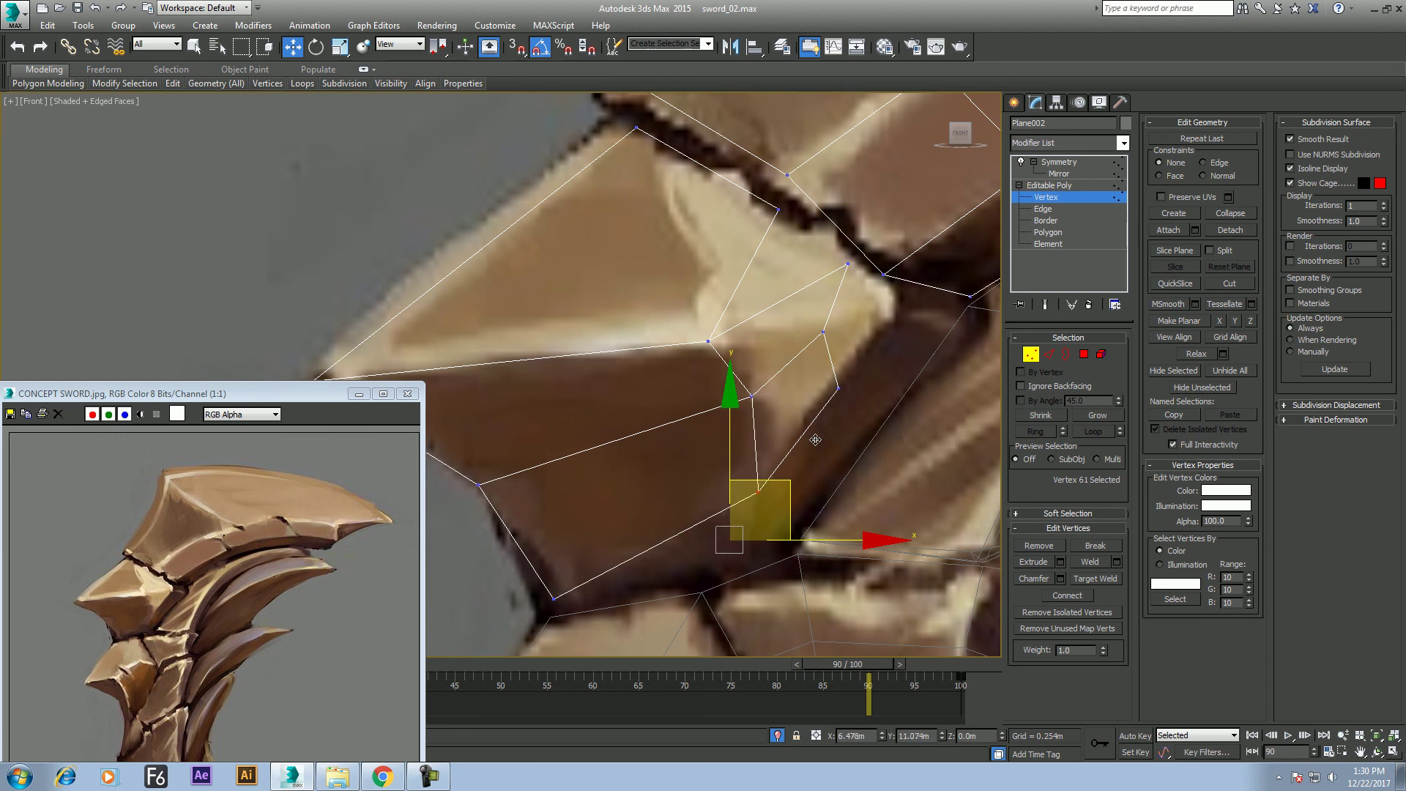
Pull vertex 64 toward the notch and Target Weld it onto its neighbouring vertex
{"action": "middle_click_drag", "start_coordinate": [845, 337], "coordinate": [817, 423]}
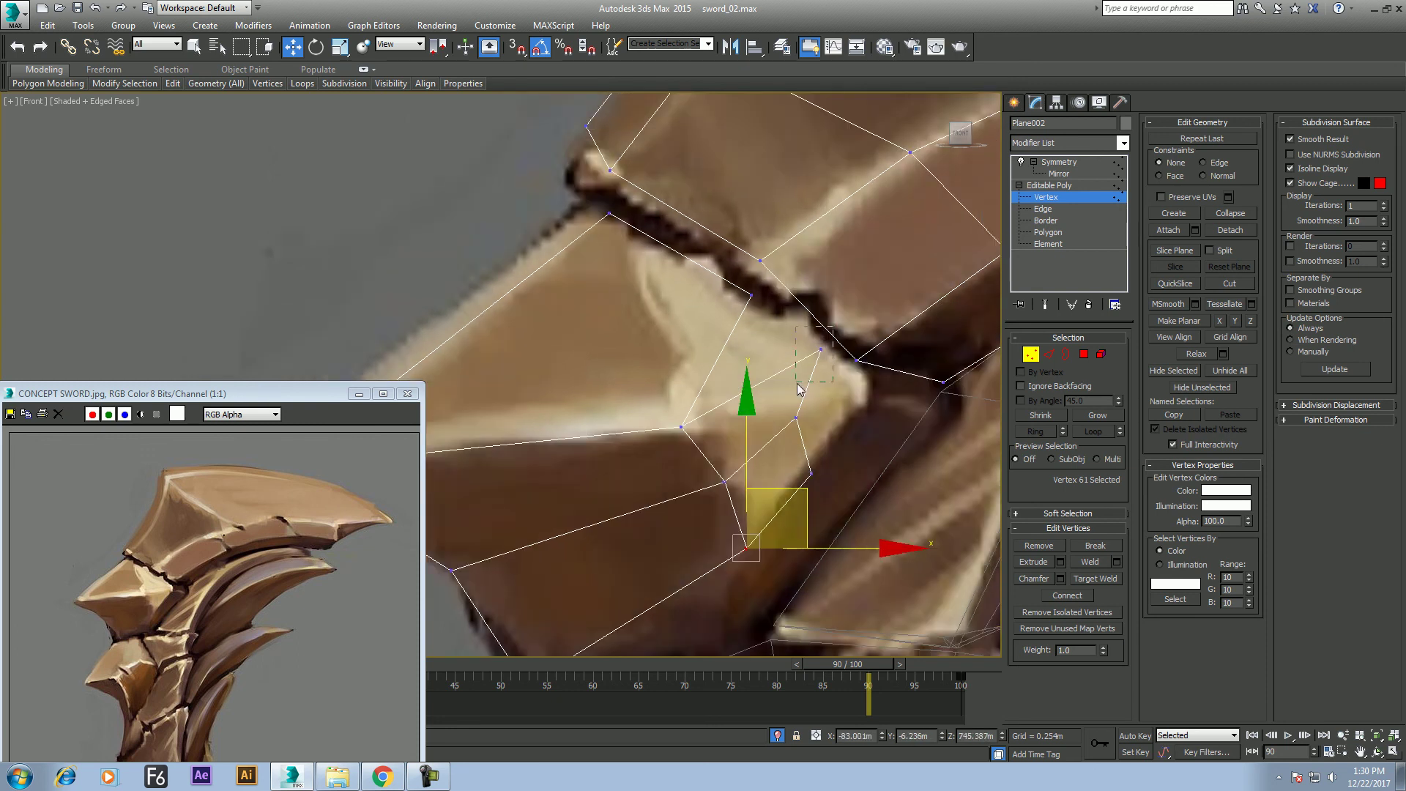
{"action": "left_click_drag", "start_coordinate": [798, 388], "coordinate": [796, 387]}
{"action": "left_click_drag", "start_coordinate": [877, 292], "coordinate": [824, 248]}
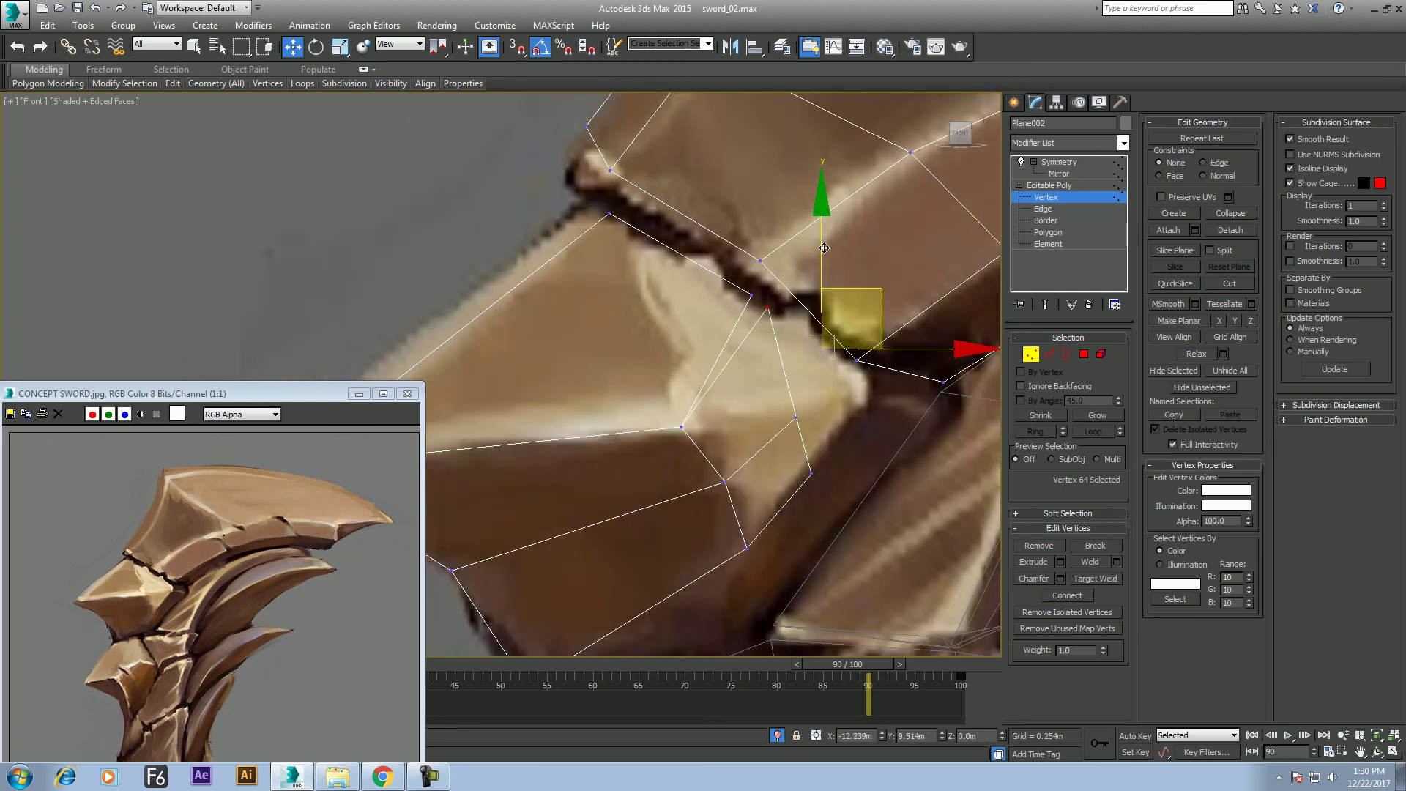
{"action": "right_click", "coordinate": [769, 312]}
{"action": "left_click", "coordinate": [740, 403]}
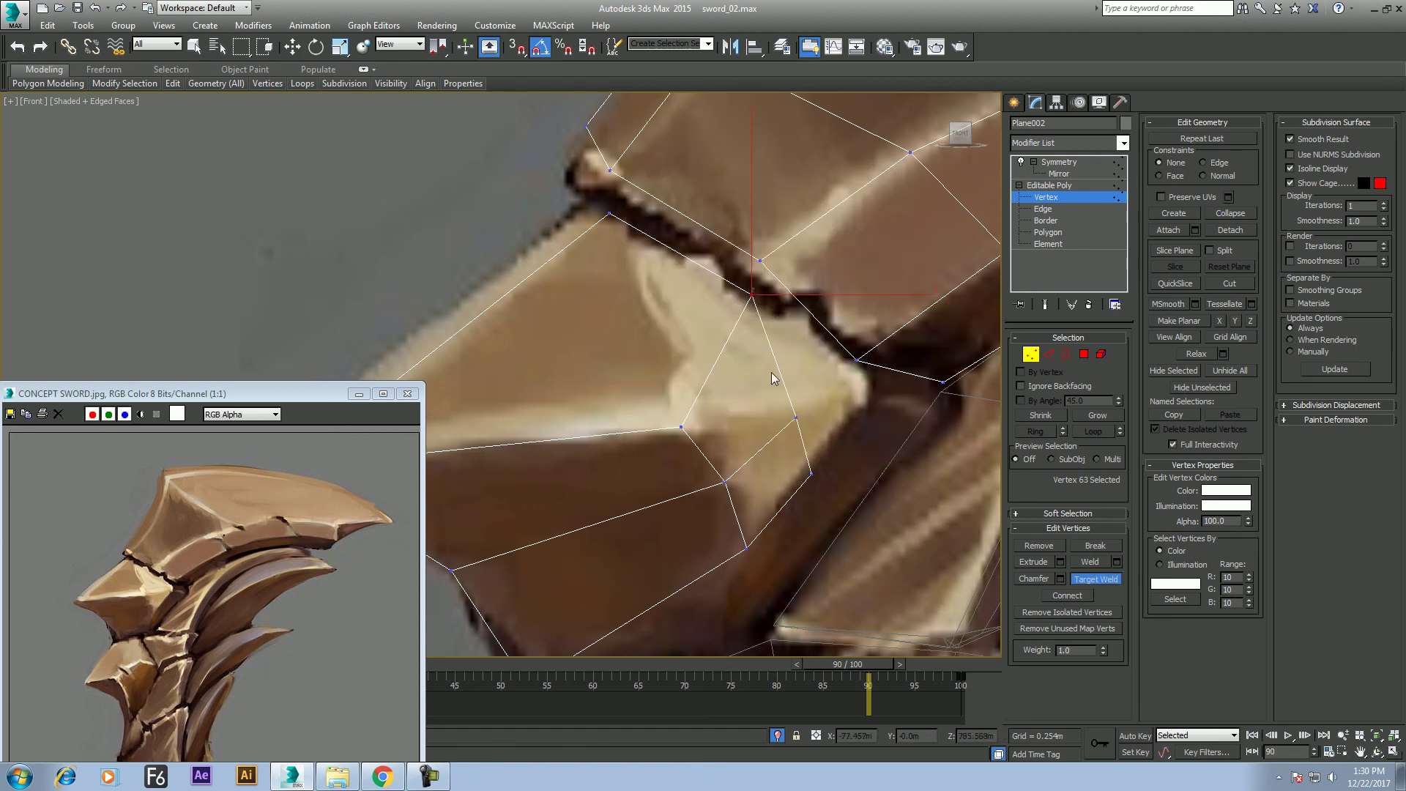
{"action": "middle_click_drag", "start_coordinate": [780, 381], "coordinate": [758, 379]}
Nudge vertex 65, then shift the two selected edges up-right toward the painted notch
{"action": "key", "text": "w"}
{"action": "left_click", "coordinate": [774, 415]}
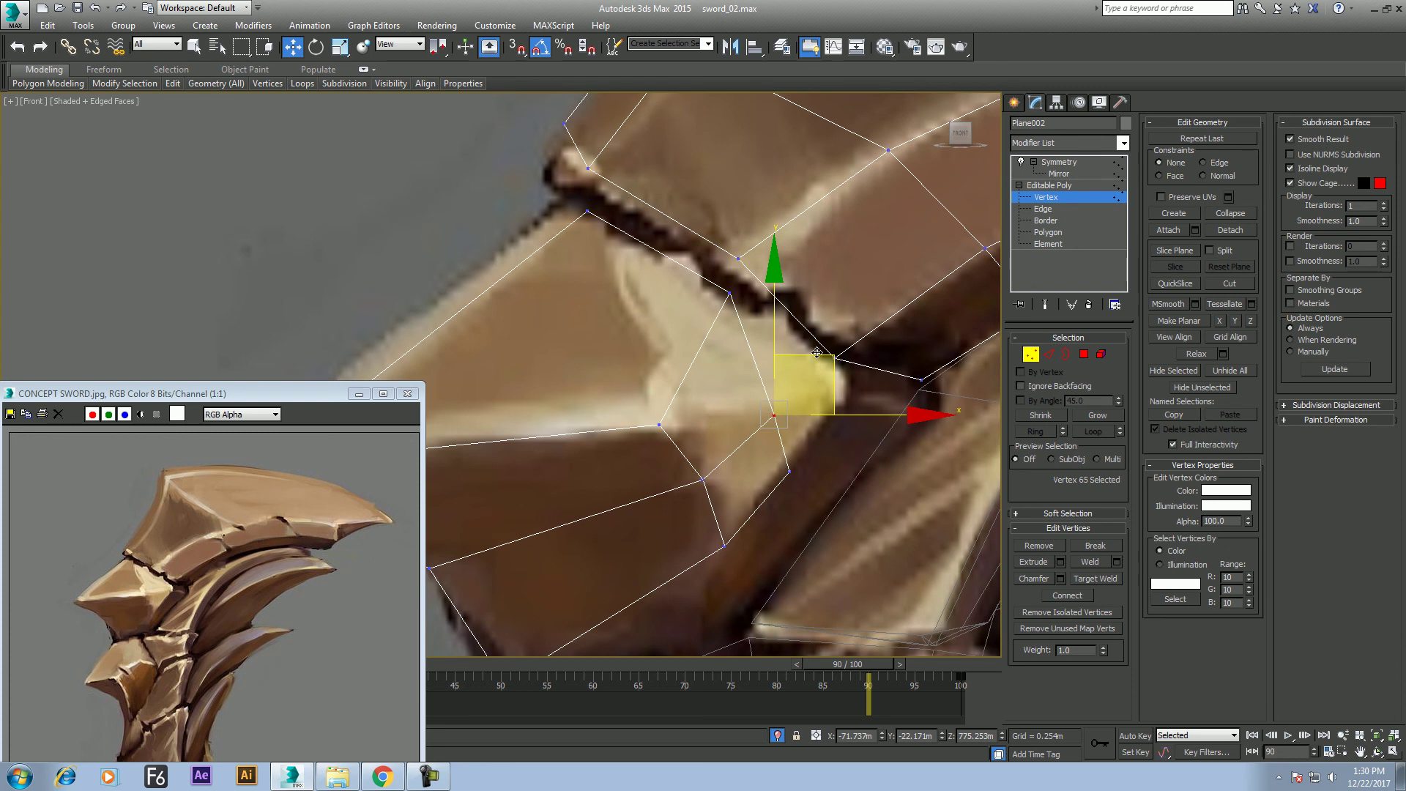
{"action": "left_click_drag", "start_coordinate": [776, 417], "coordinate": [828, 414]}
{"action": "left_click", "coordinate": [790, 471]}
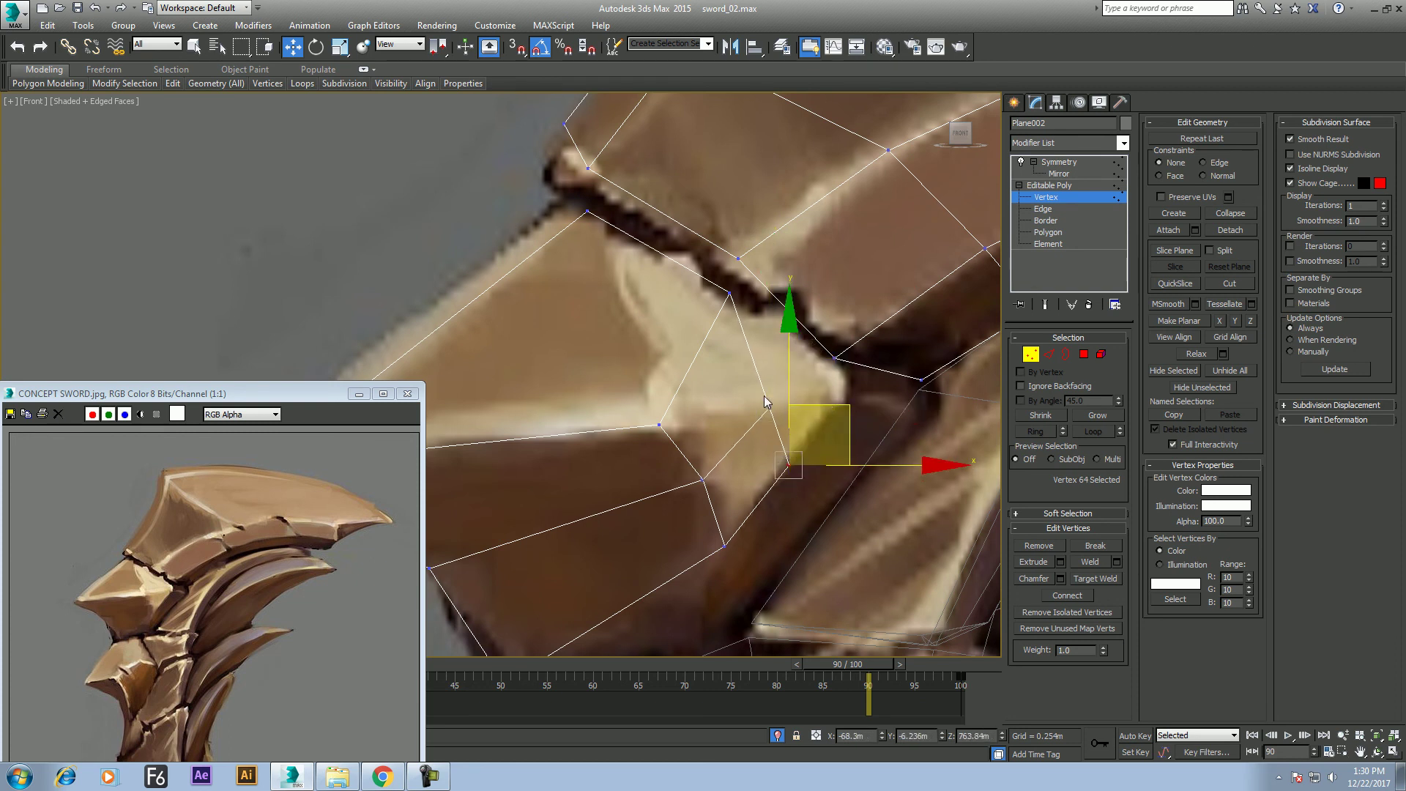
{"action": "key", "text": "2"}
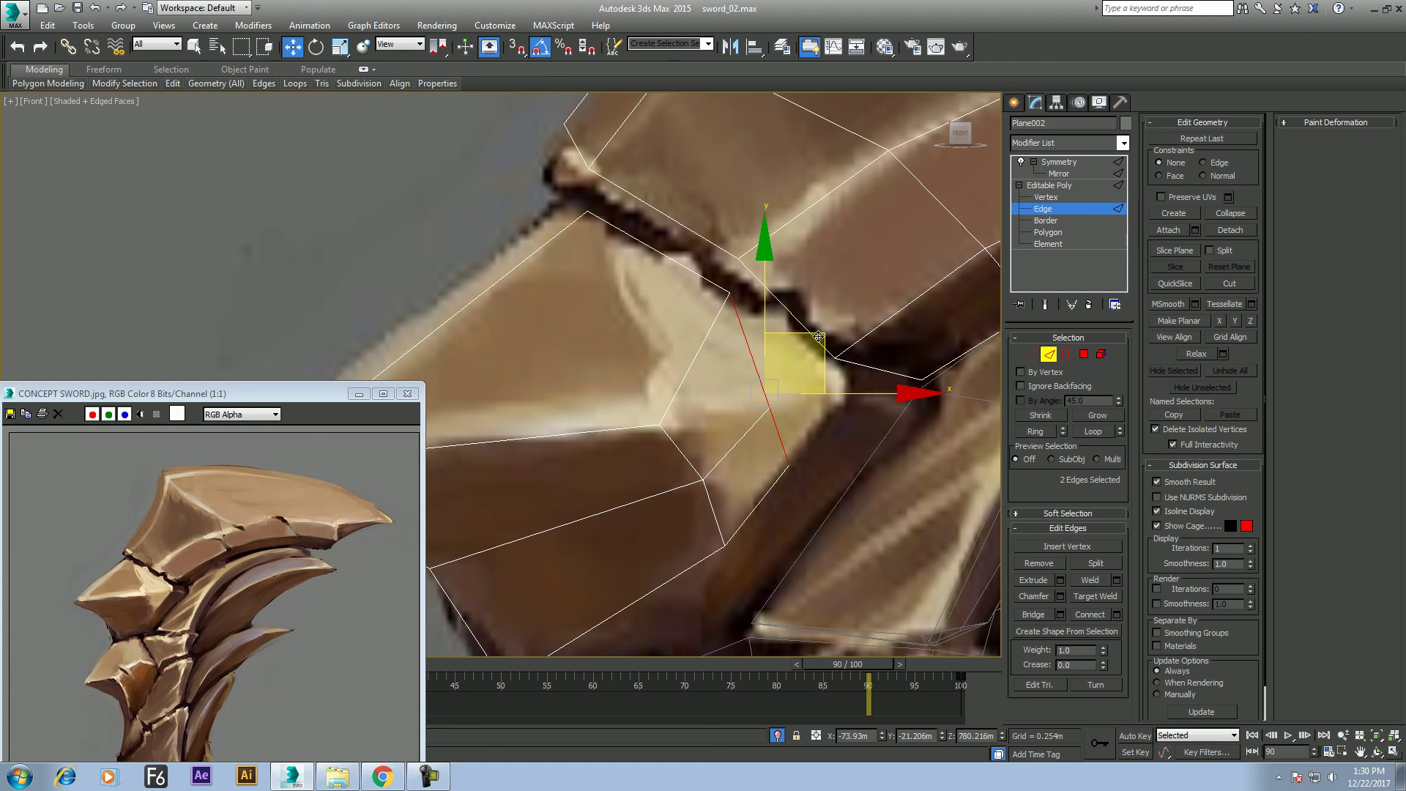
{"action": "mouse_move", "coordinate": [817, 337]}
{"action": "left_mouse_down"}
{"action": "mouse_move", "coordinate": [871, 304]}
{"action": "mouse_move", "coordinate": [809, 399]}
{"action": "left_mouse_up"}
{"action": "key", "text": "r"}
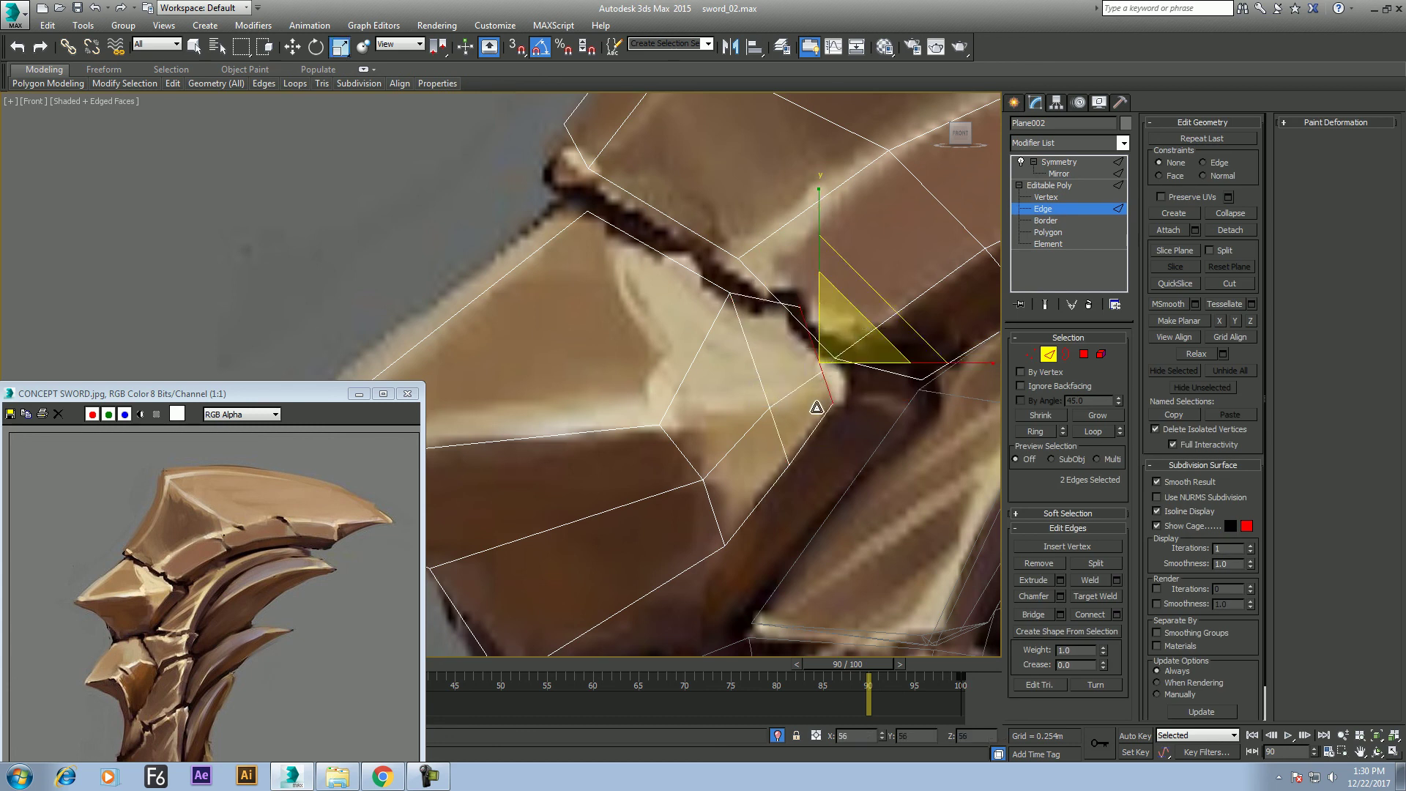
{"action": "key", "text": "w"}
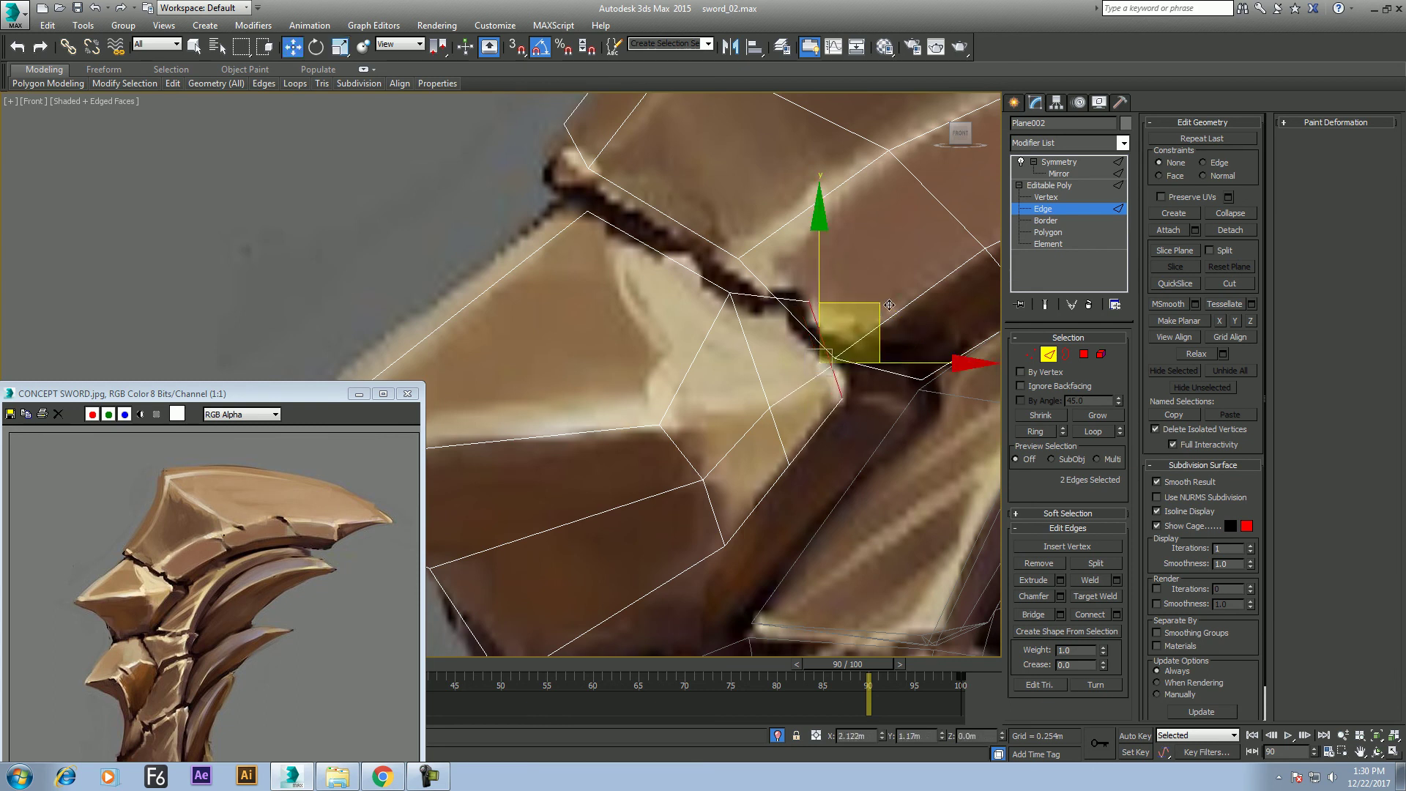
{"action": "left_click_drag", "start_coordinate": [851, 341], "coordinate": [860, 337]}
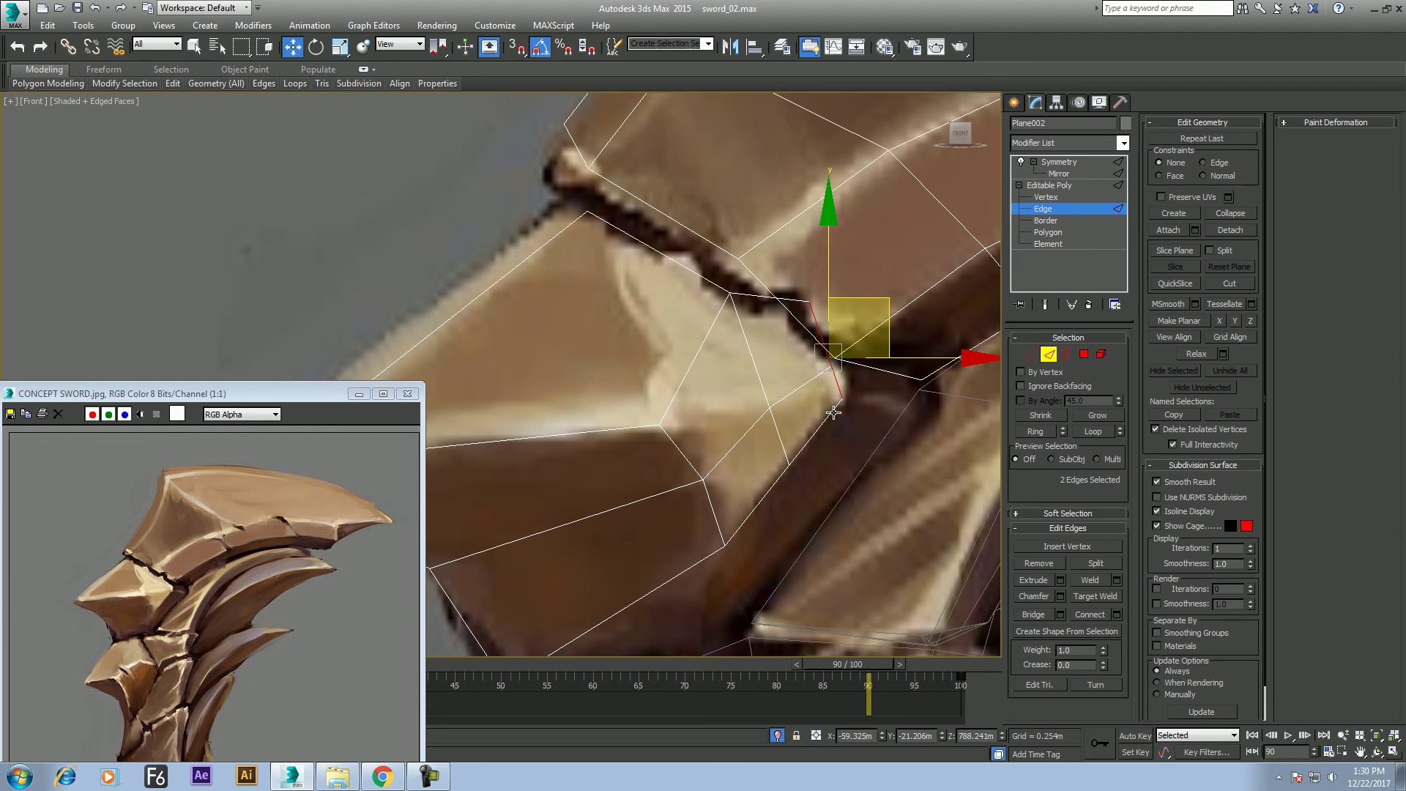